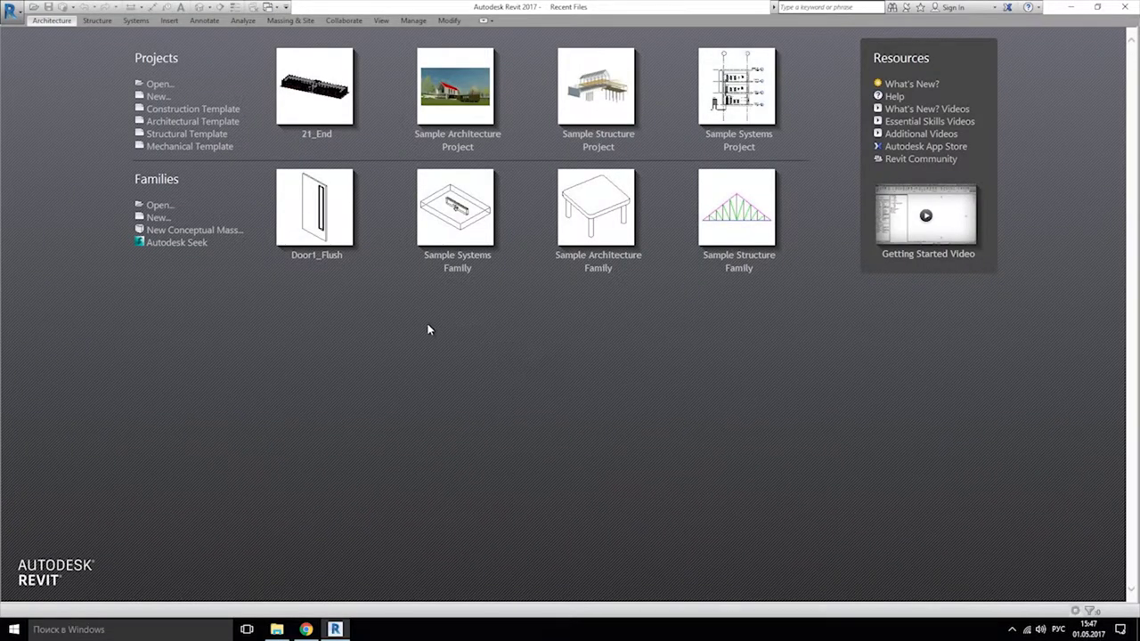
Step: Open the recent Door1_Flush family and save it as a new family file named Door1_Full glass
click(322, 224)
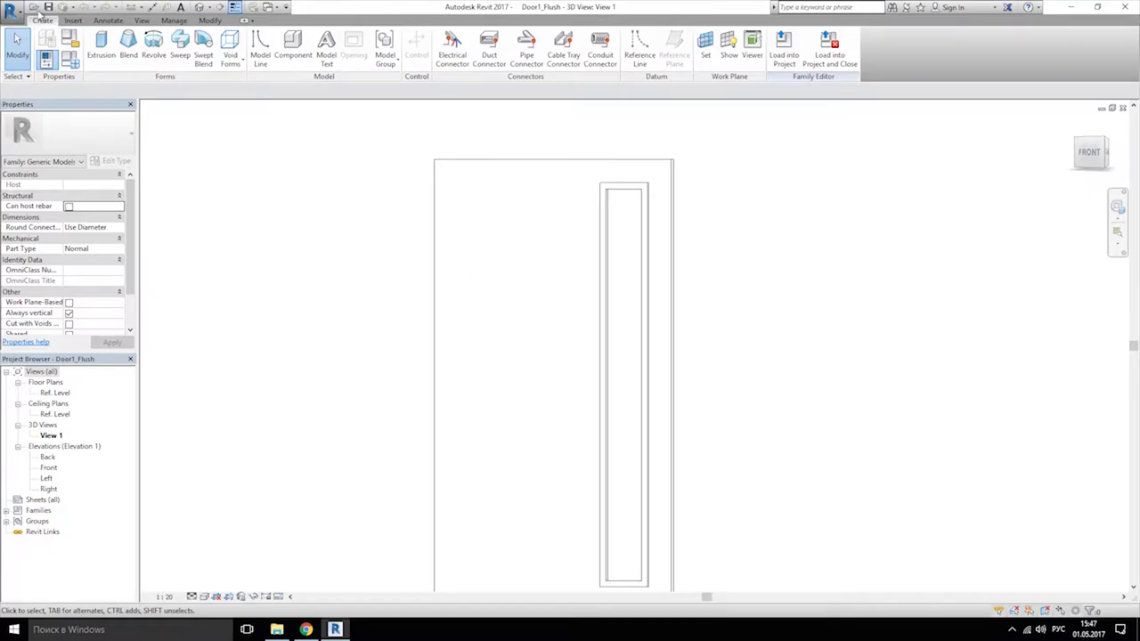
click(10, 9)
mouse_move(76, 152)
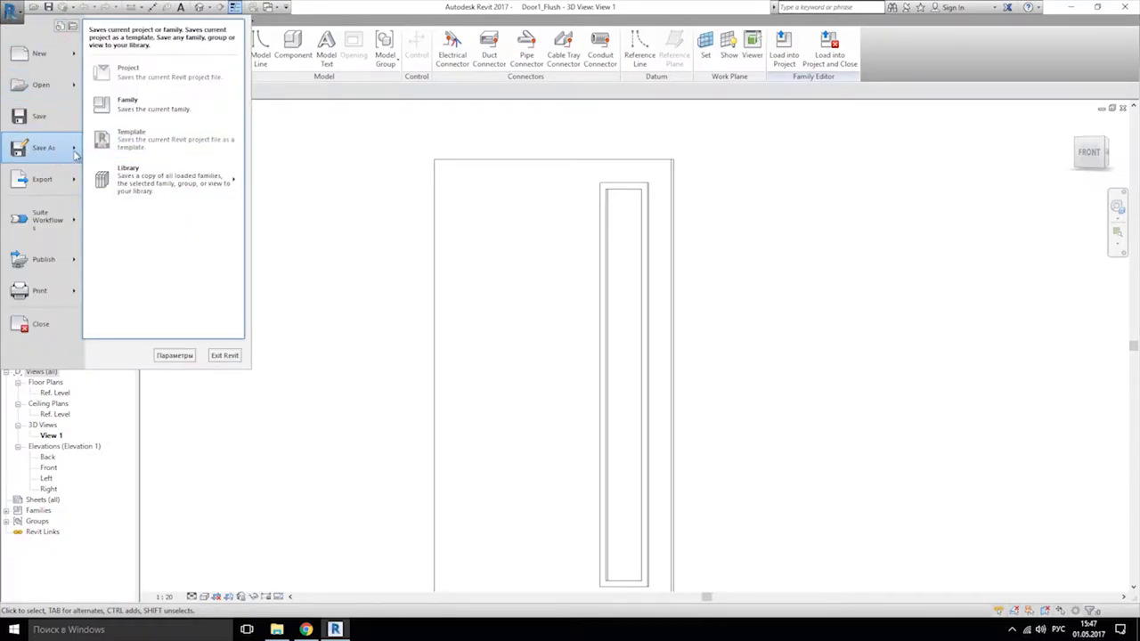
click(134, 104)
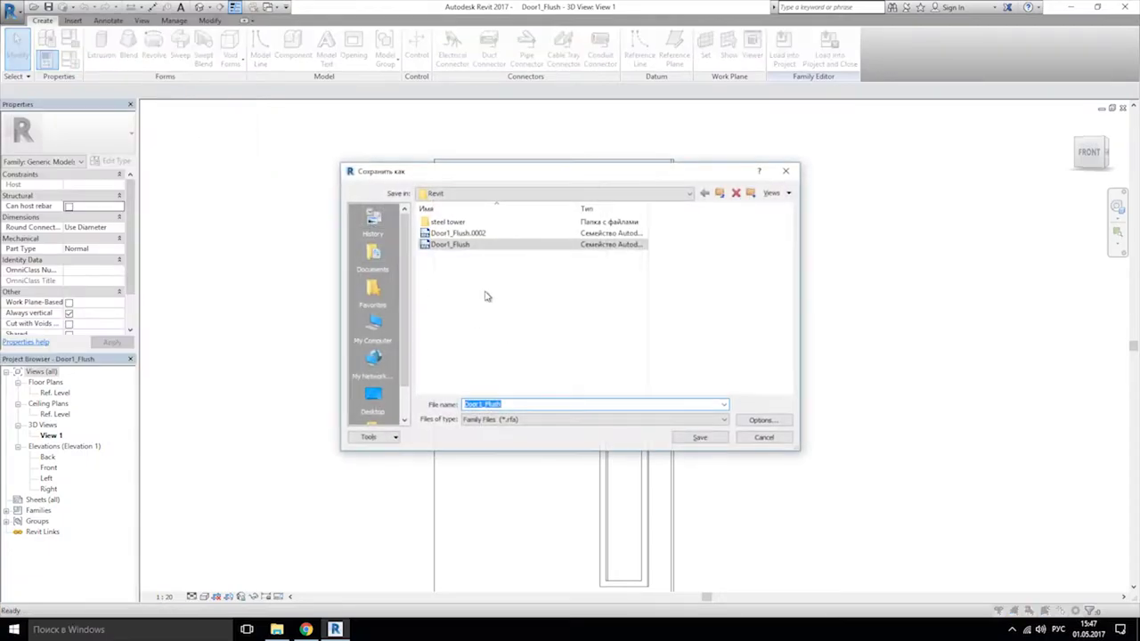
click(506, 404)
key(BackSpace)
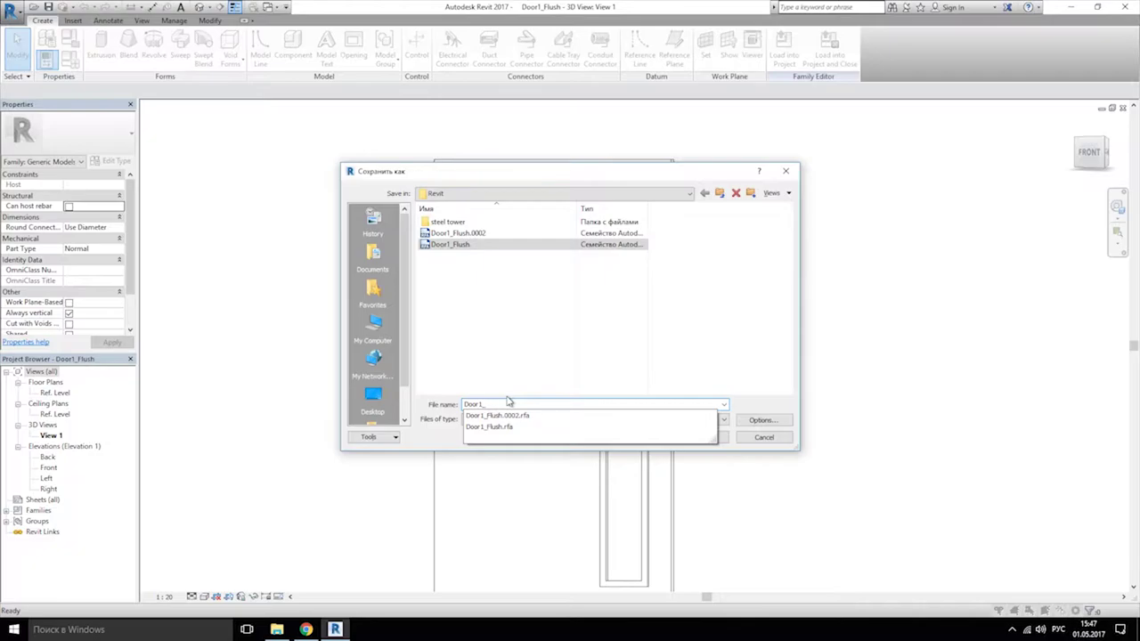
text(A)
key(BackSpace)
key(BackSpace)
text(Full glass)
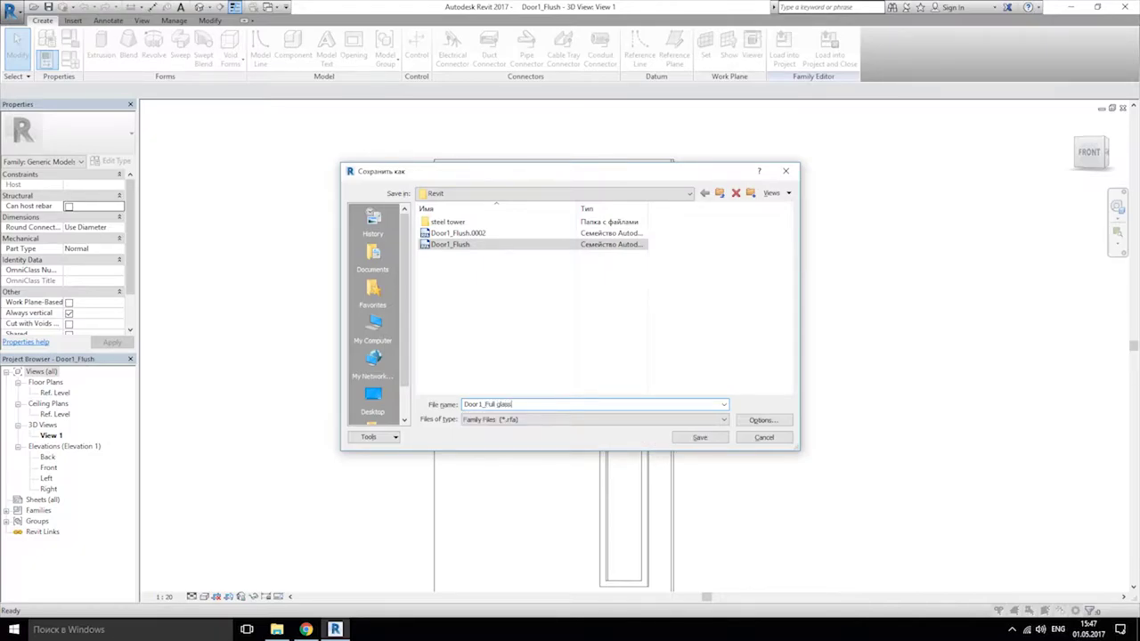
click(752, 420)
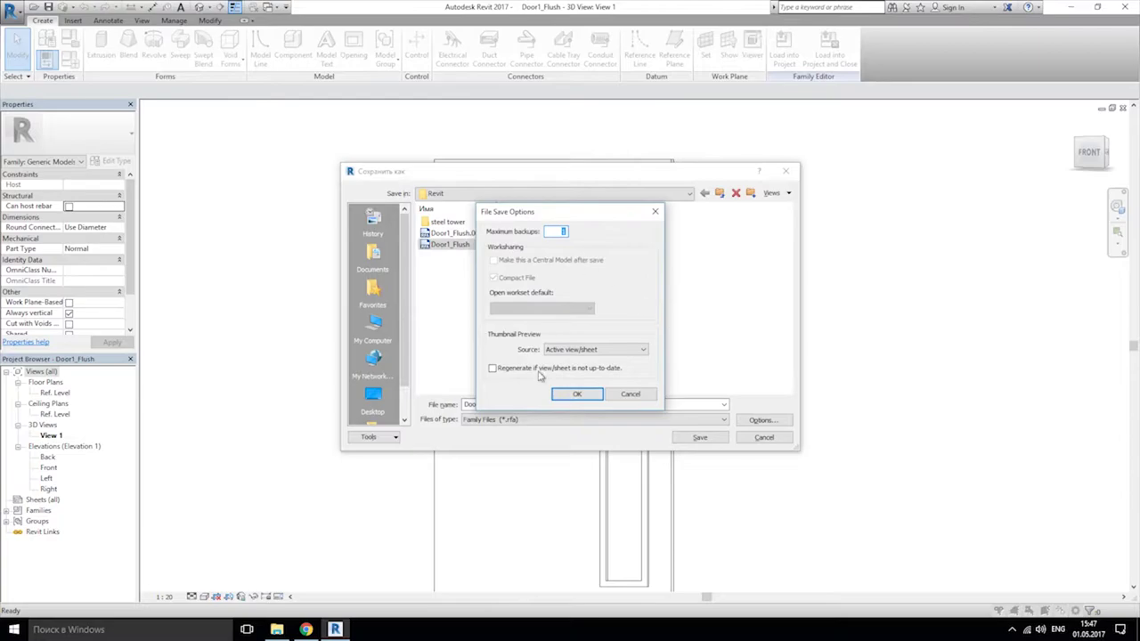
click(575, 394)
click(716, 436)
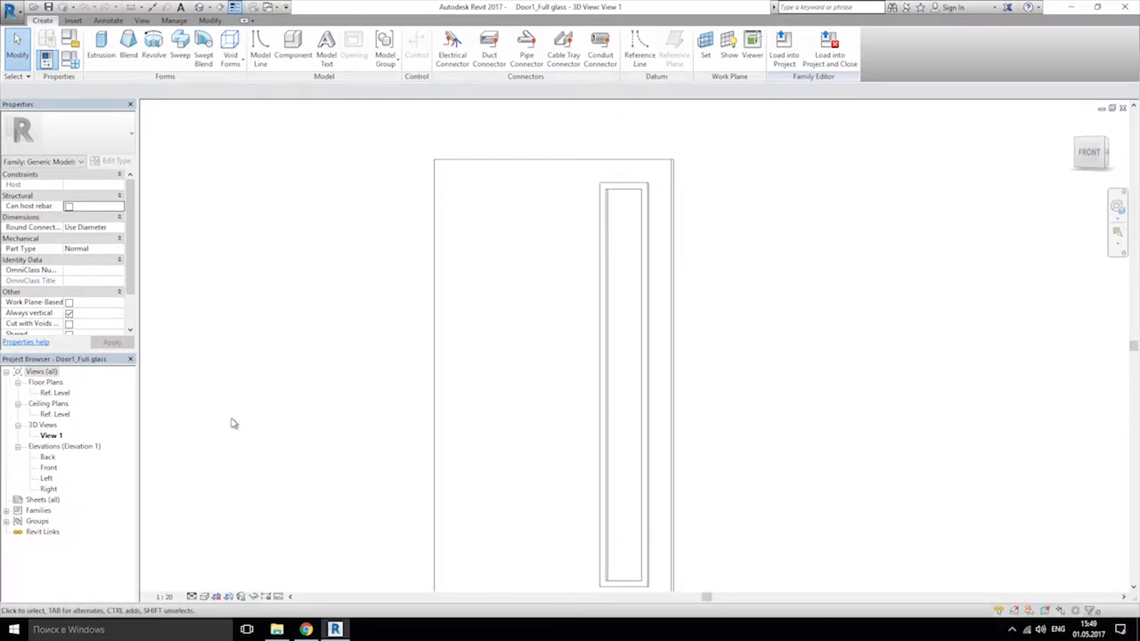
Step: In the Front elevation, delete the V_Window_Hight and V_Window_widht labelled dimensions of the door window
double_click(49, 467)
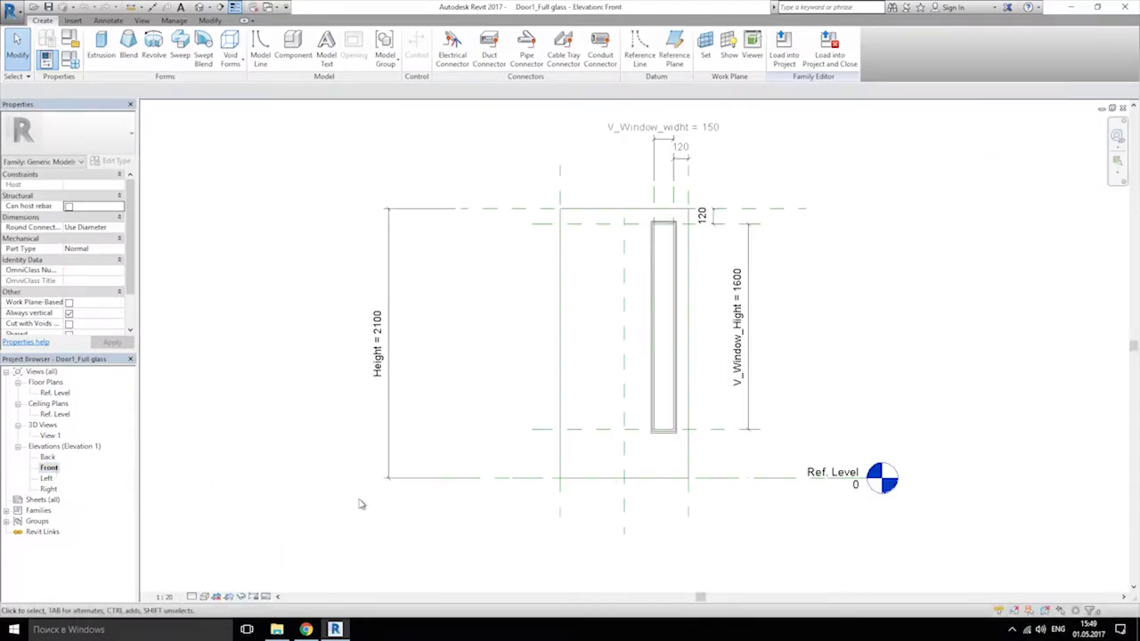
scroll(712, 365, up, 1)
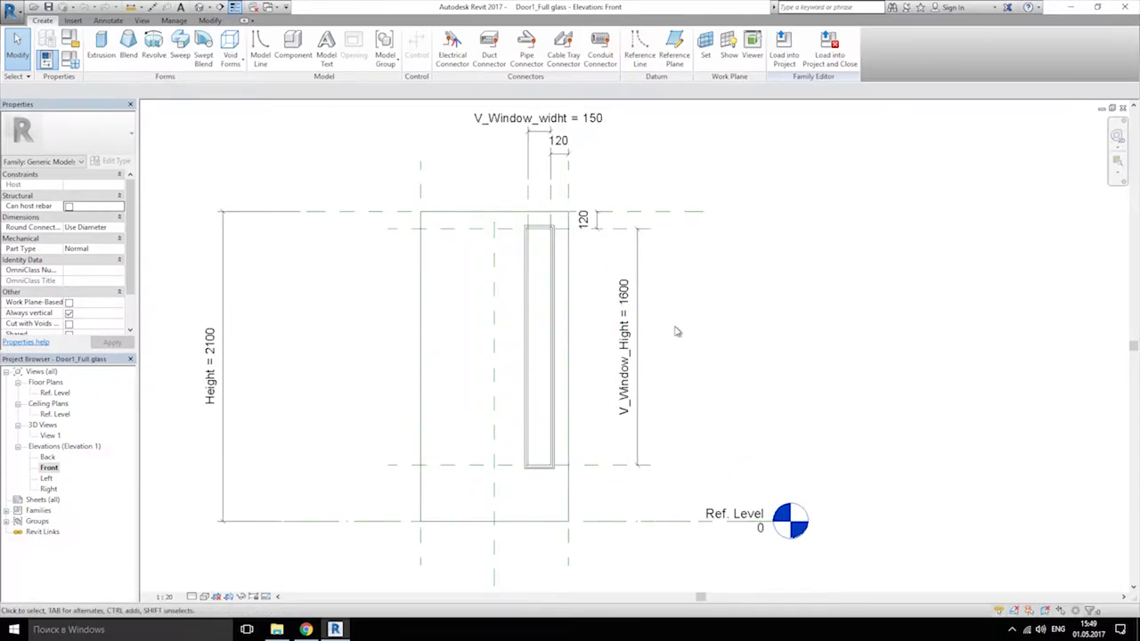
mouse_move(662, 306)
middle_down()
mouse_move(651, 338)
mouse_move(661, 348)
middle_up()
click(627, 383)
key(Delete)
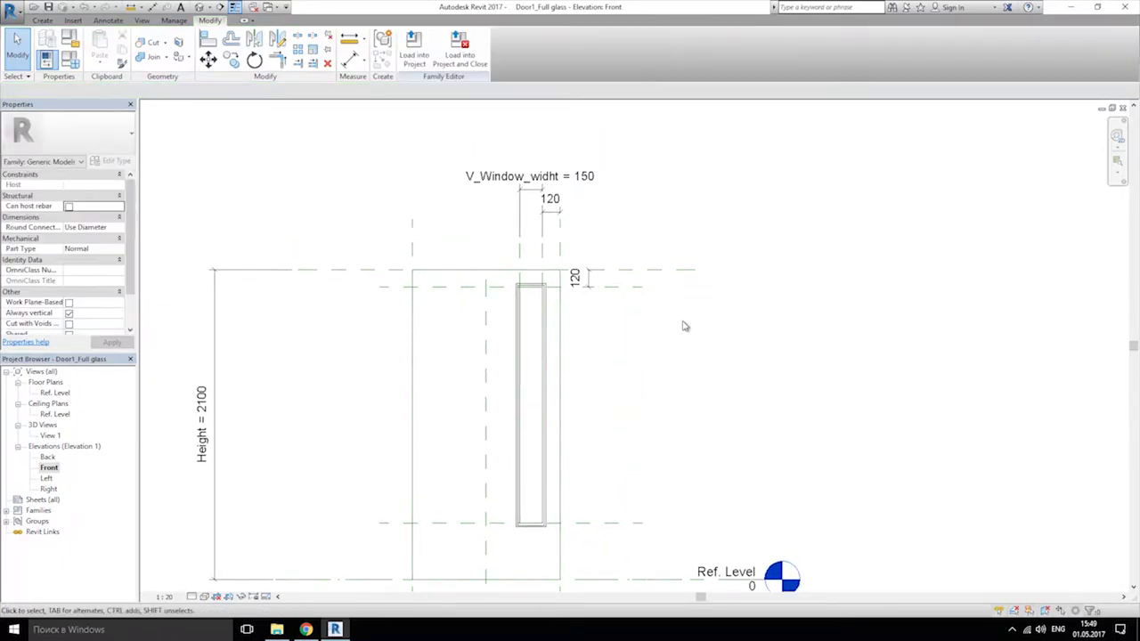
click(534, 171)
key(Delete)
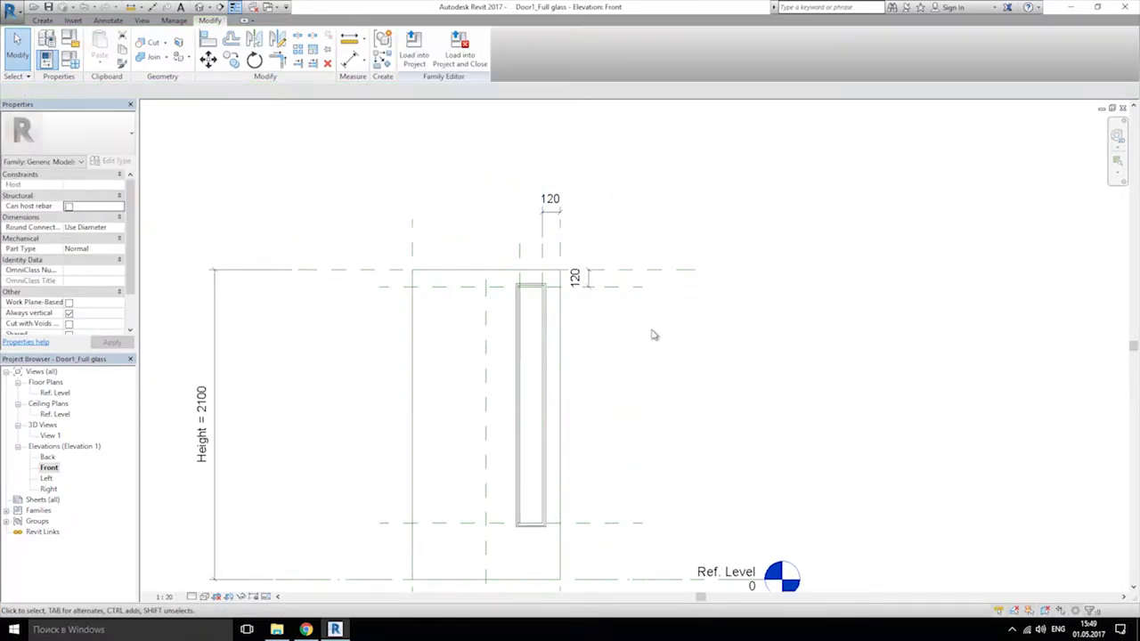
Step: Move the window's left reference plane towards the door's left edge, about 325 mm from the door's centre line
middle_drag(605, 374, 646, 390)
scroll(575, 449, up, 1)
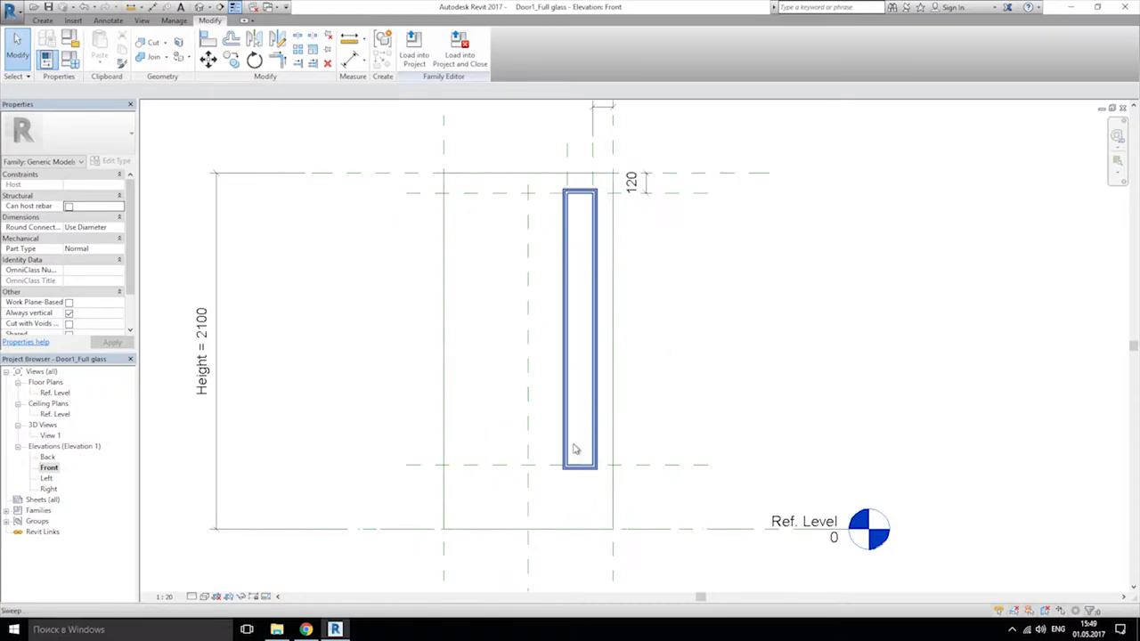
click(565, 149)
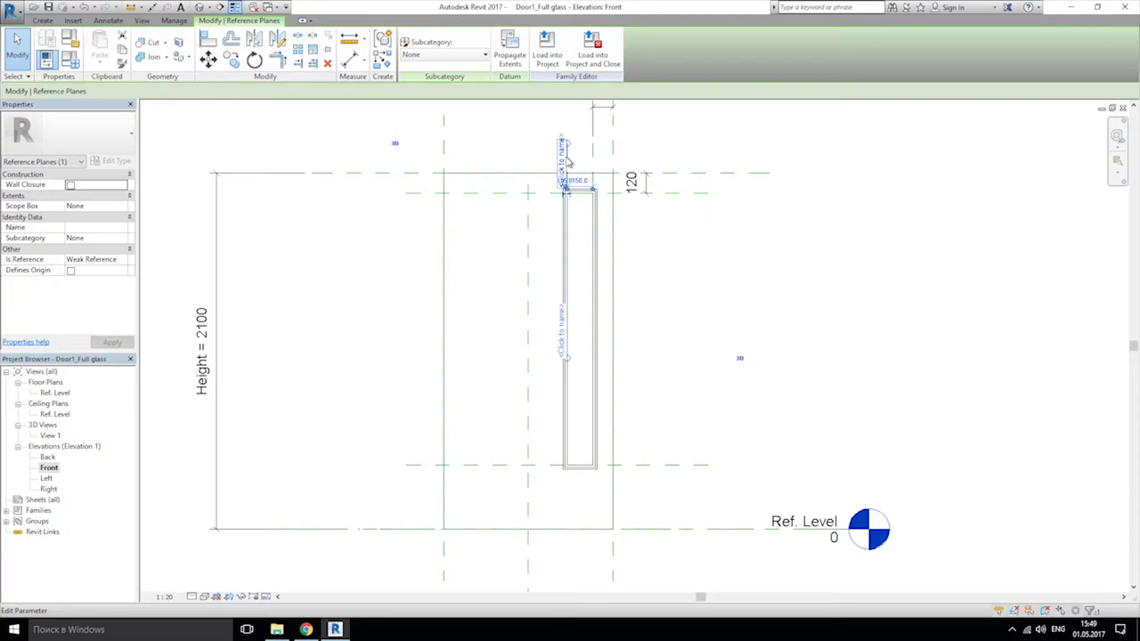
scroll(567, 163, up, 2)
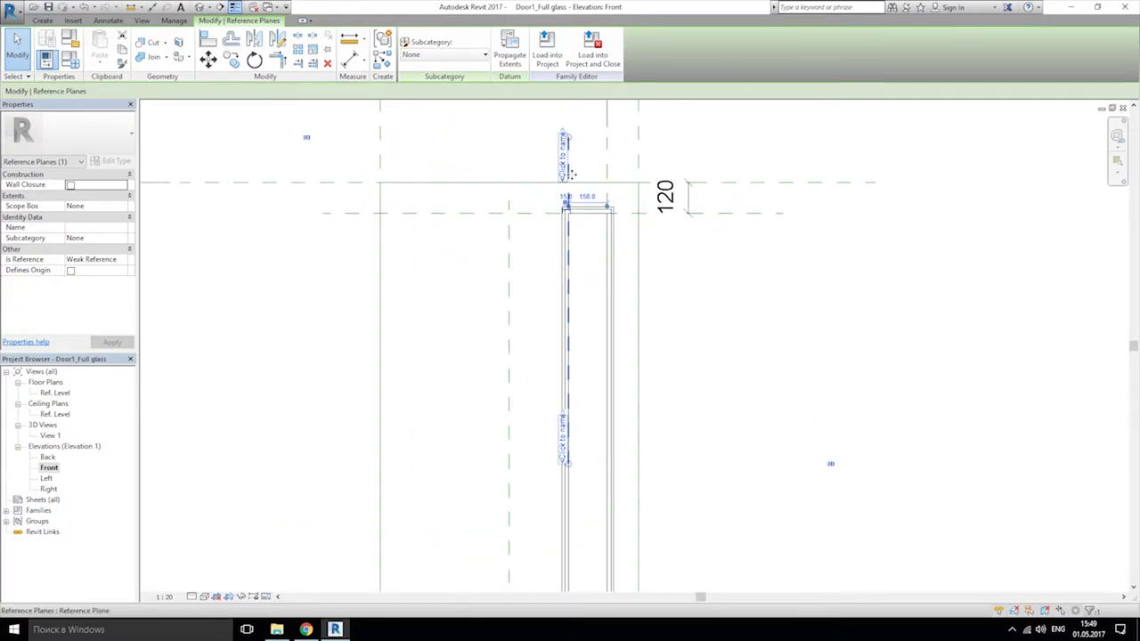
drag(570, 175, 428, 174)
middle_drag(631, 466, 677, 249)
scroll(676, 249, down, 4)
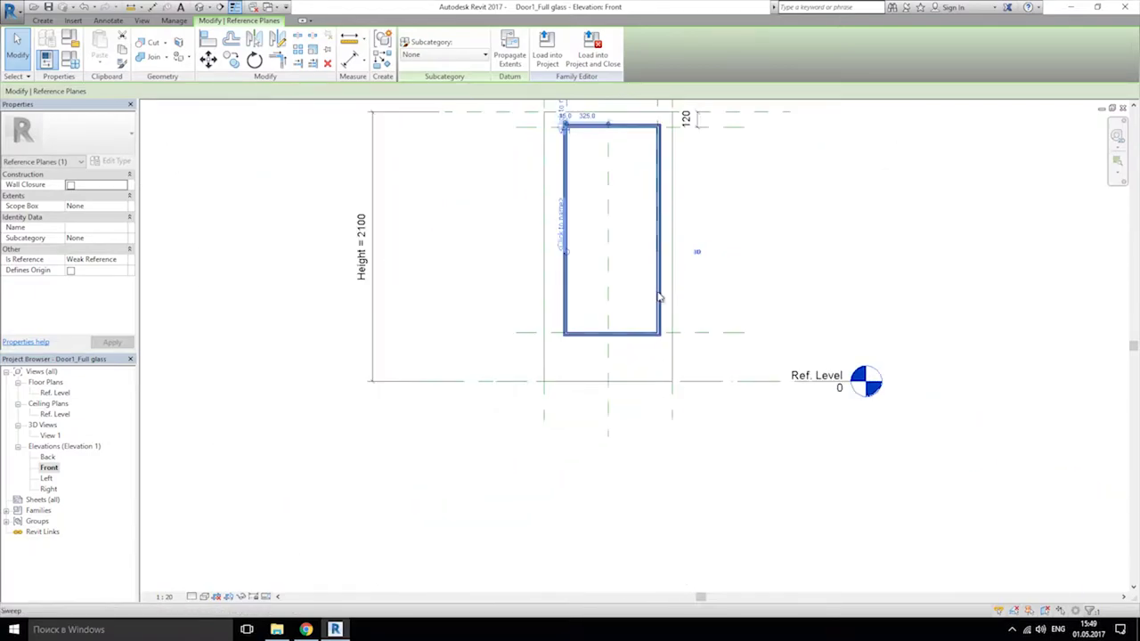
Step: Raise the window's bottom reference plane to roughly a third of the door height above Ref. Level
scroll(719, 347, up, 2)
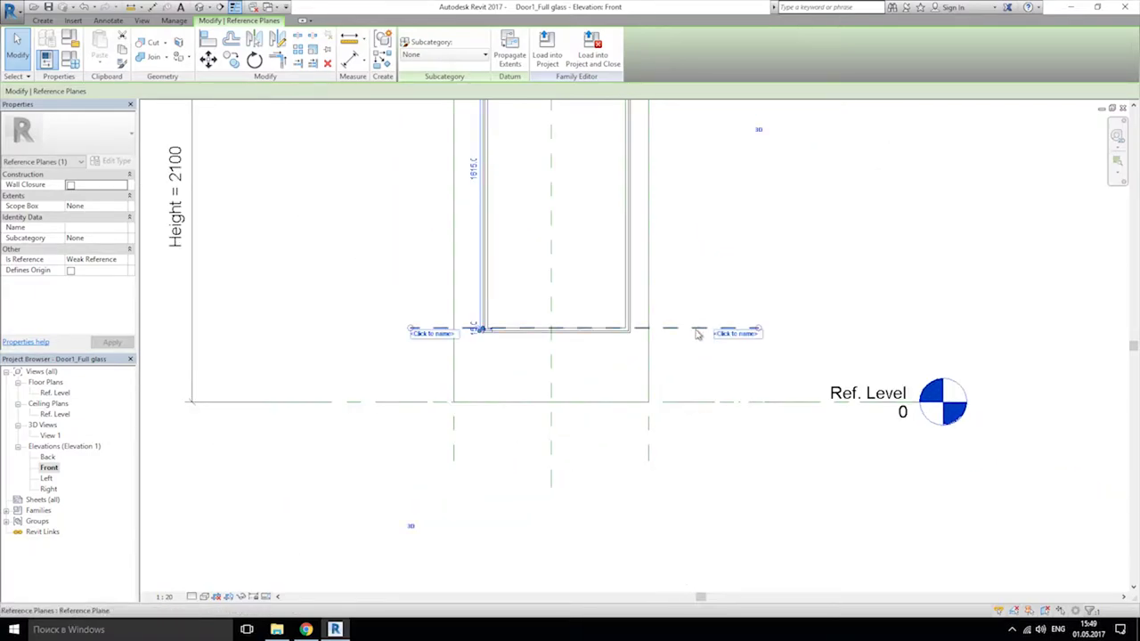
drag(700, 327, 703, 248)
scroll(703, 258, down, 3)
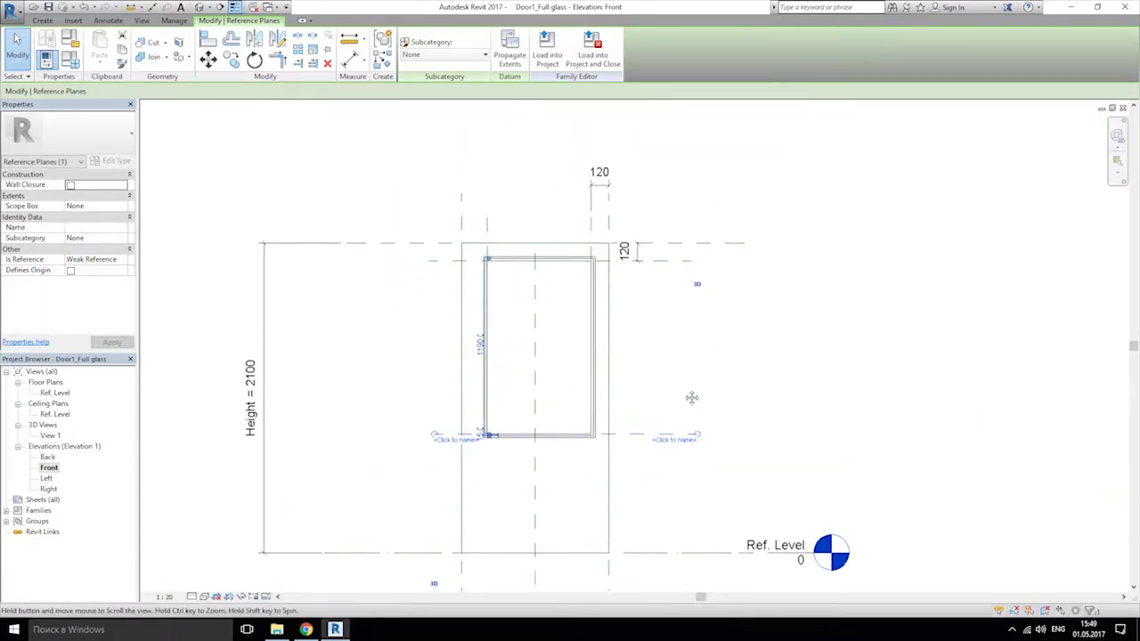
drag(641, 374, 643, 397)
key(Escape)
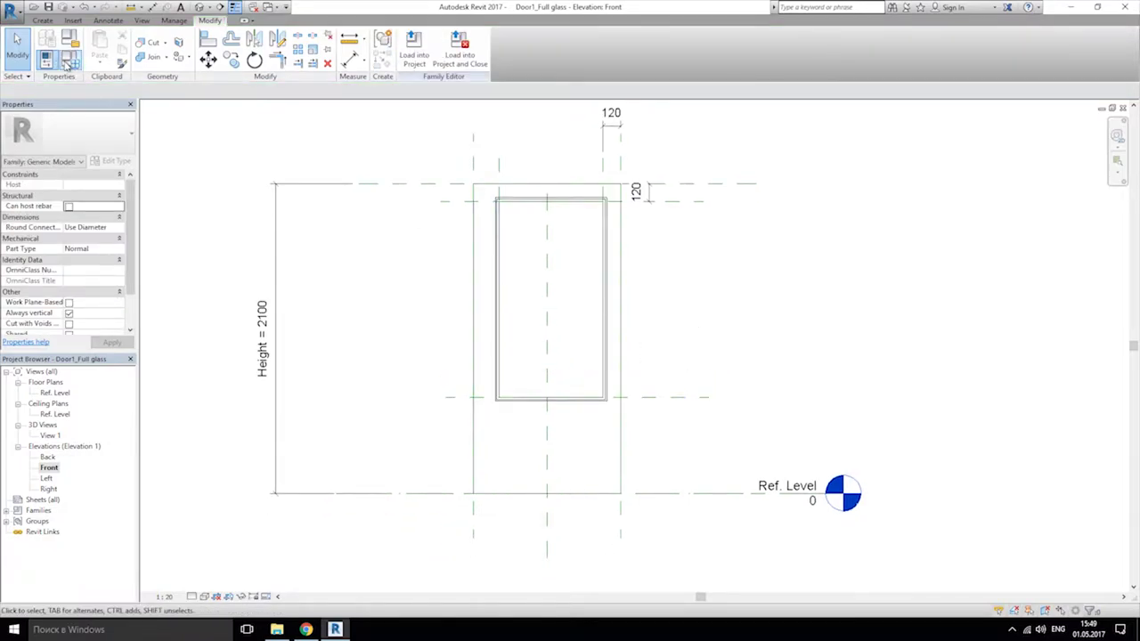
Step: Delete the family parameters V_Window_Hight and V_Window_widht from the family types
click(69, 63)
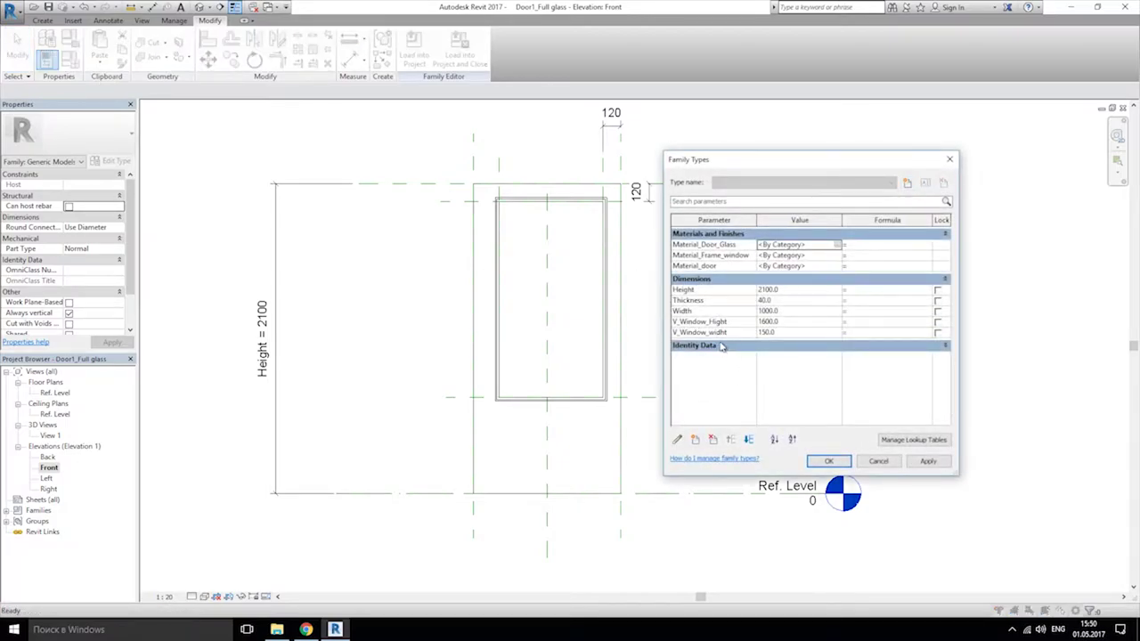
click(681, 322)
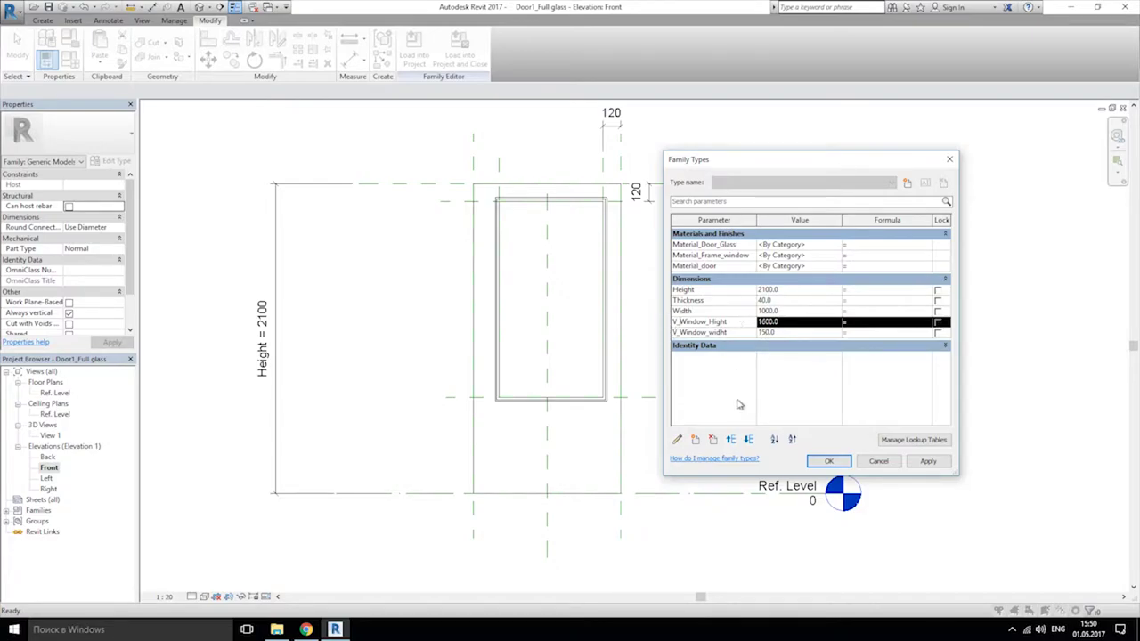
click(712, 440)
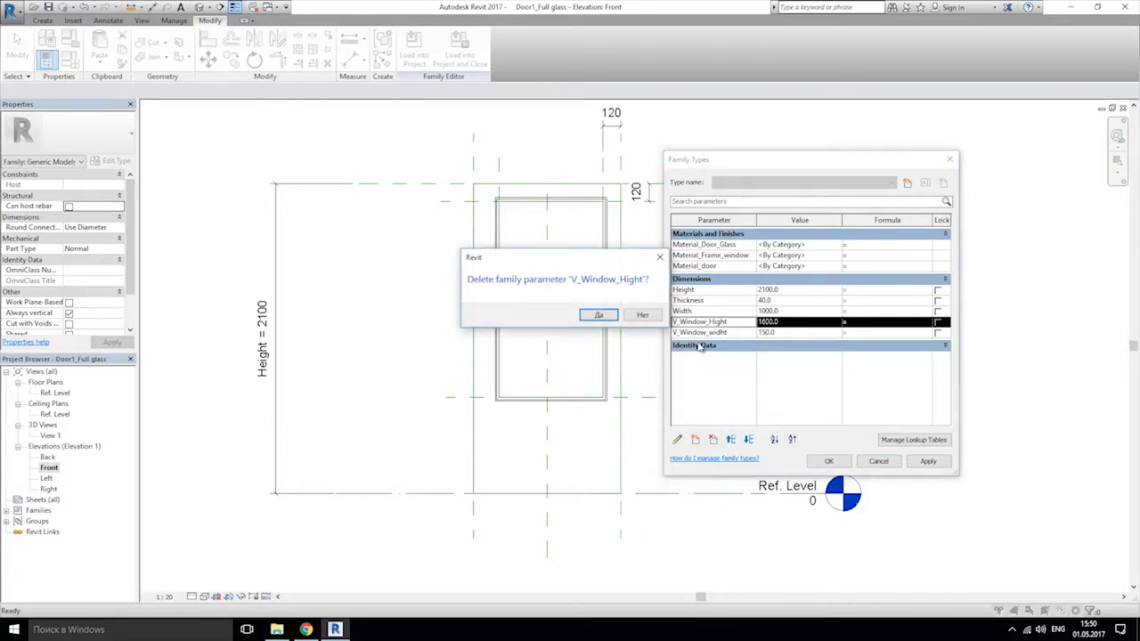
click(592, 315)
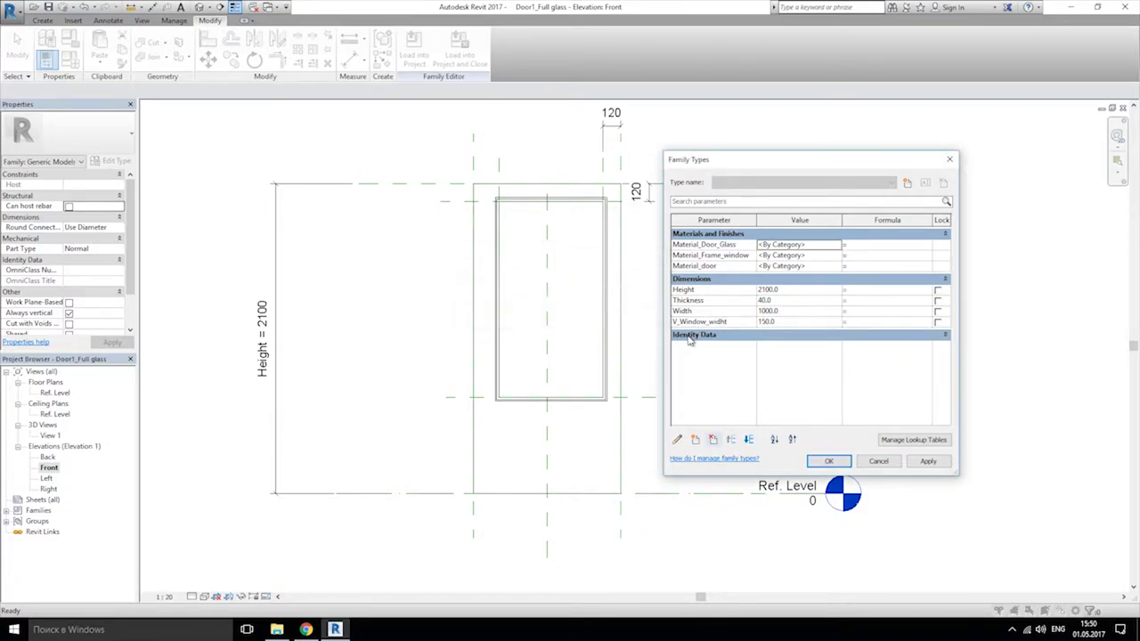
click(712, 440)
click(593, 315)
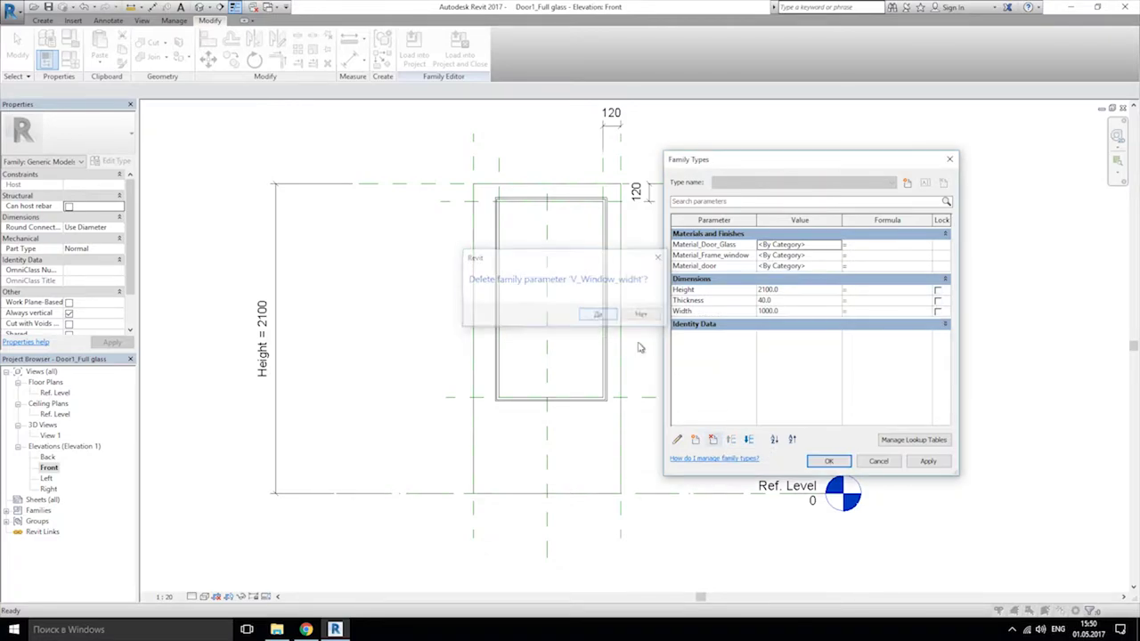
Step: Add a length type parameter named R_Buttom, grouped under Dimensions
click(676, 438)
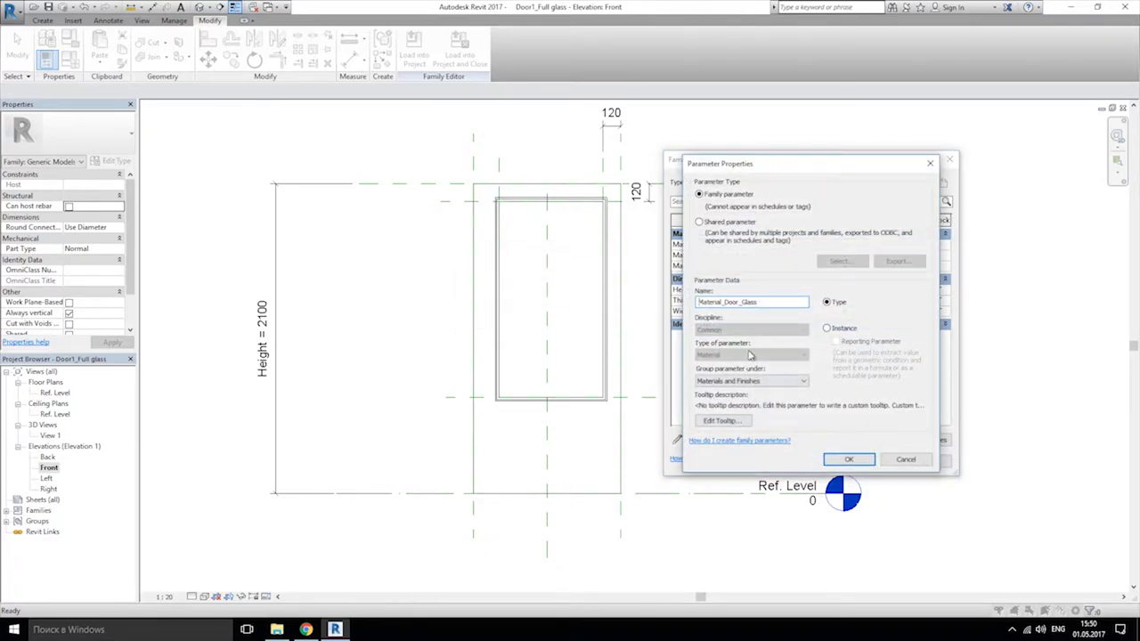
click(889, 459)
click(692, 439)
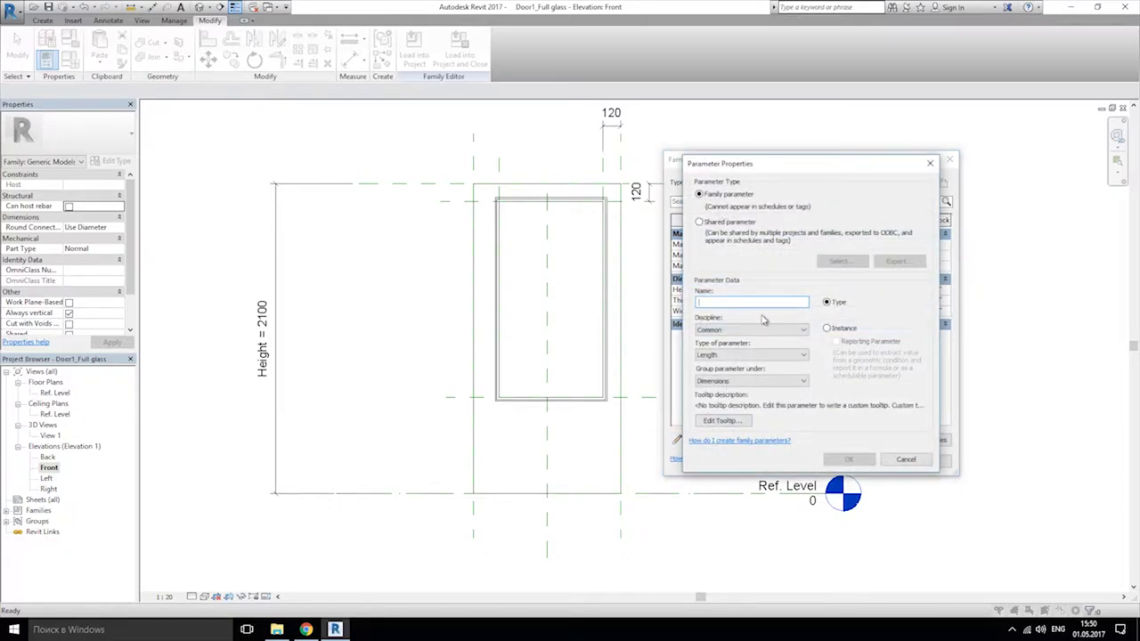
text(R_Buttom)
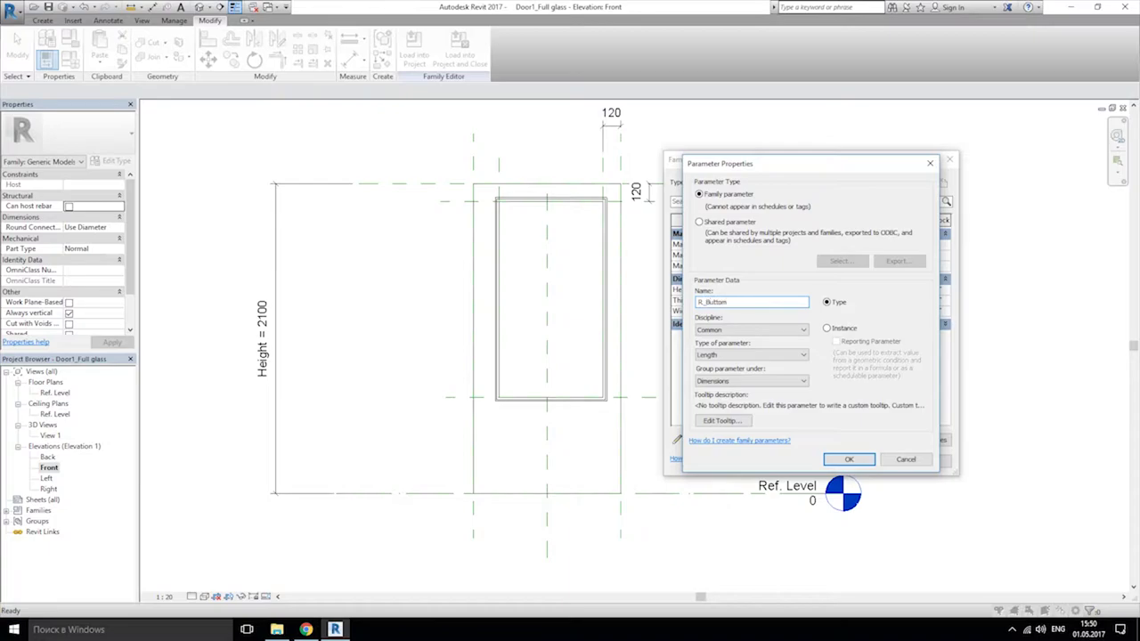
click(845, 459)
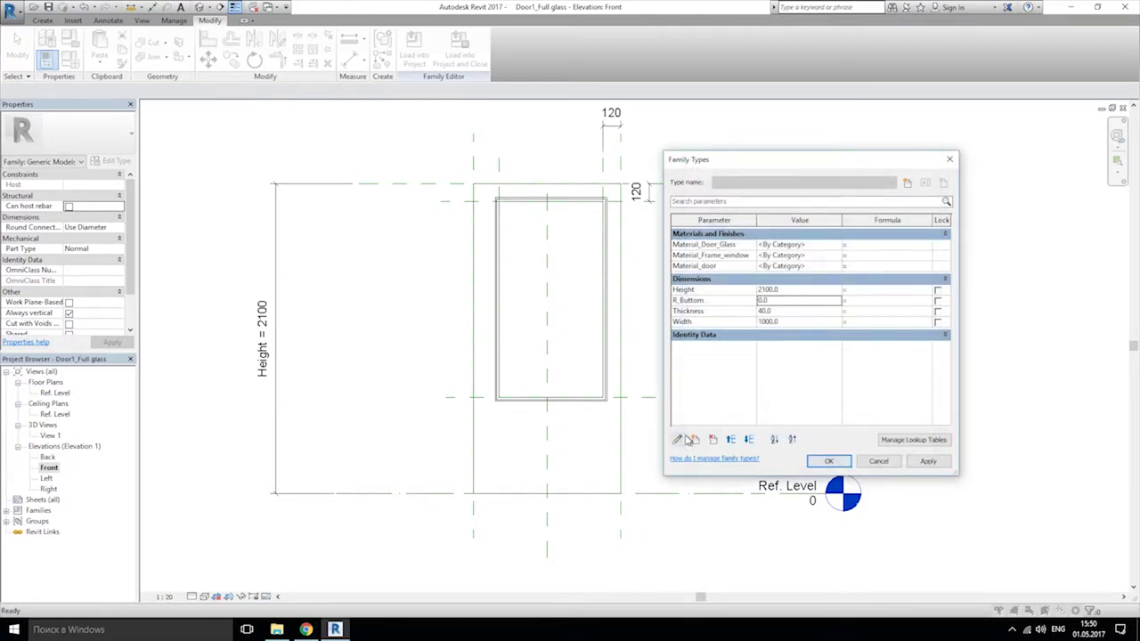
Step: Add two more length type parameters under Dimensions, named R_top and R_sides
click(694, 440)
text(R)
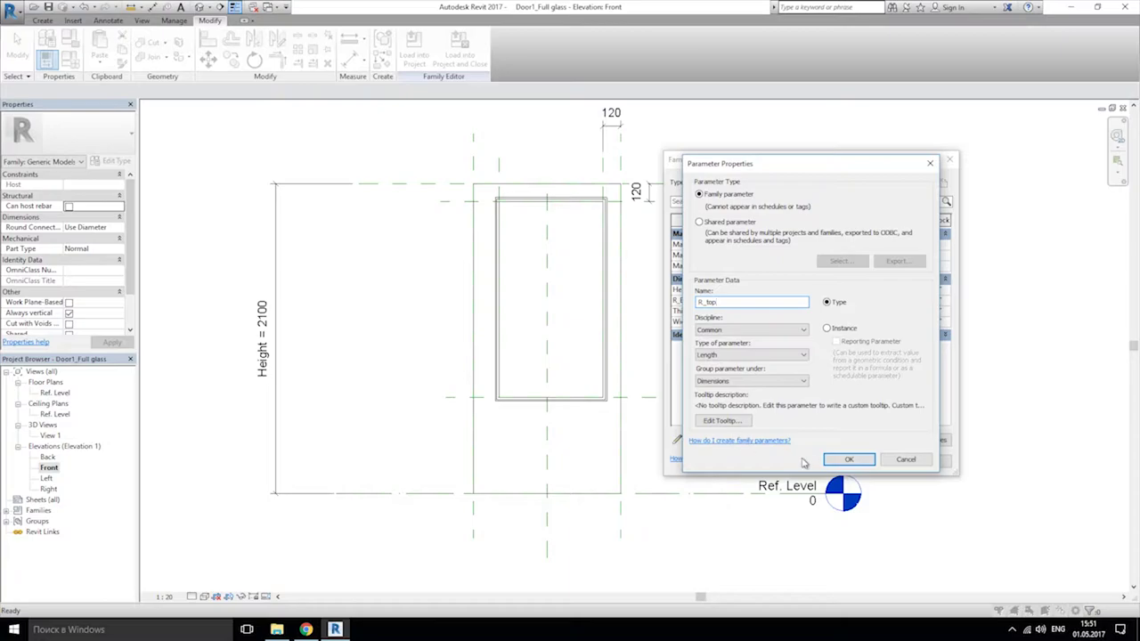
text(_top)
click(846, 460)
click(695, 443)
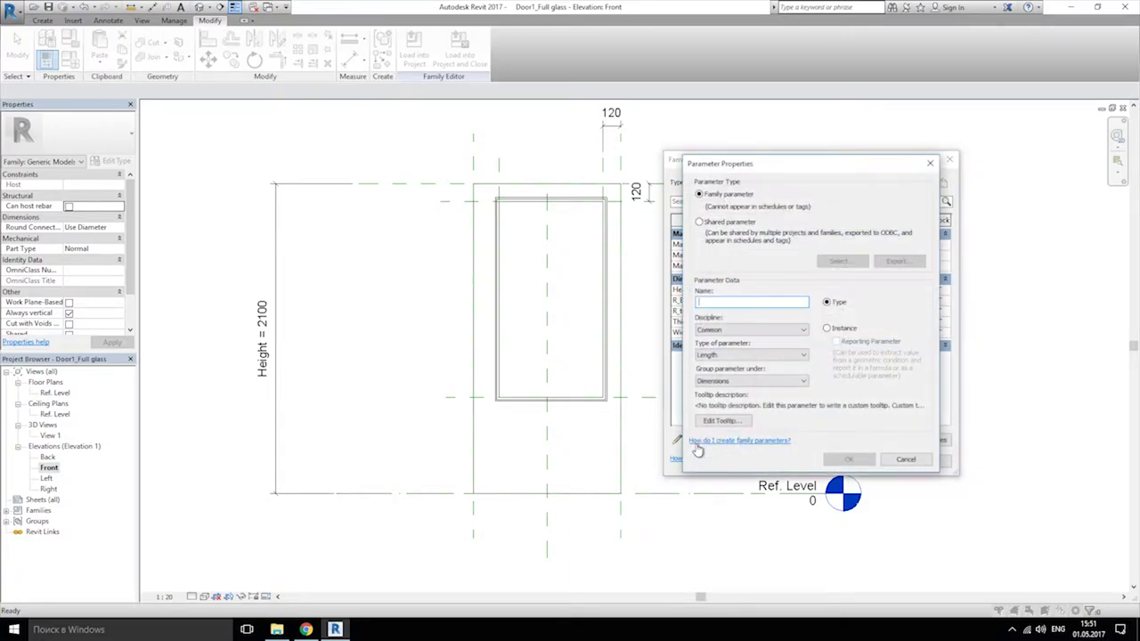
text(R_si)
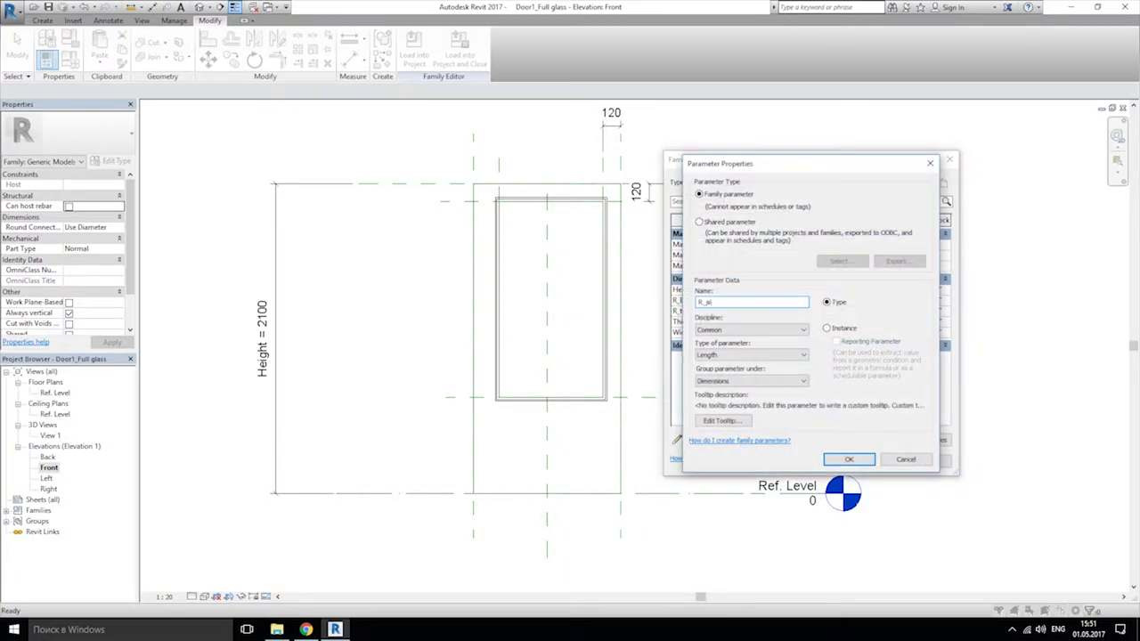
text(des)
click(848, 459)
Step: Reorder the Dimensions parameters so that R_sides, R_top and R_Buttom follow Width, in that order
click(710, 301)
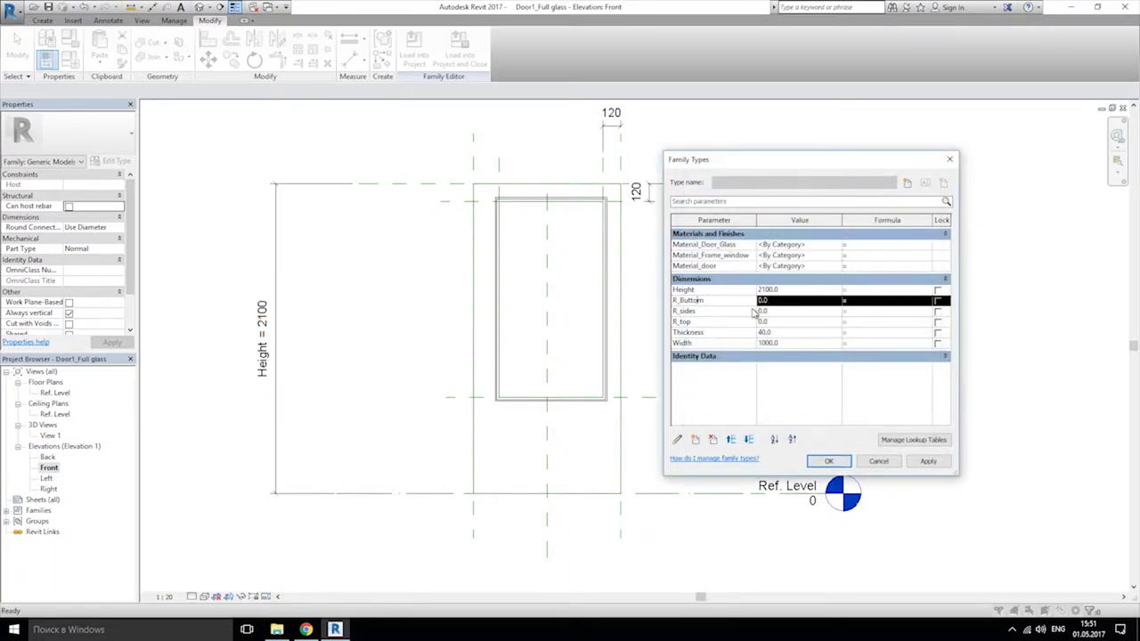
click(748, 439)
click(748, 439)
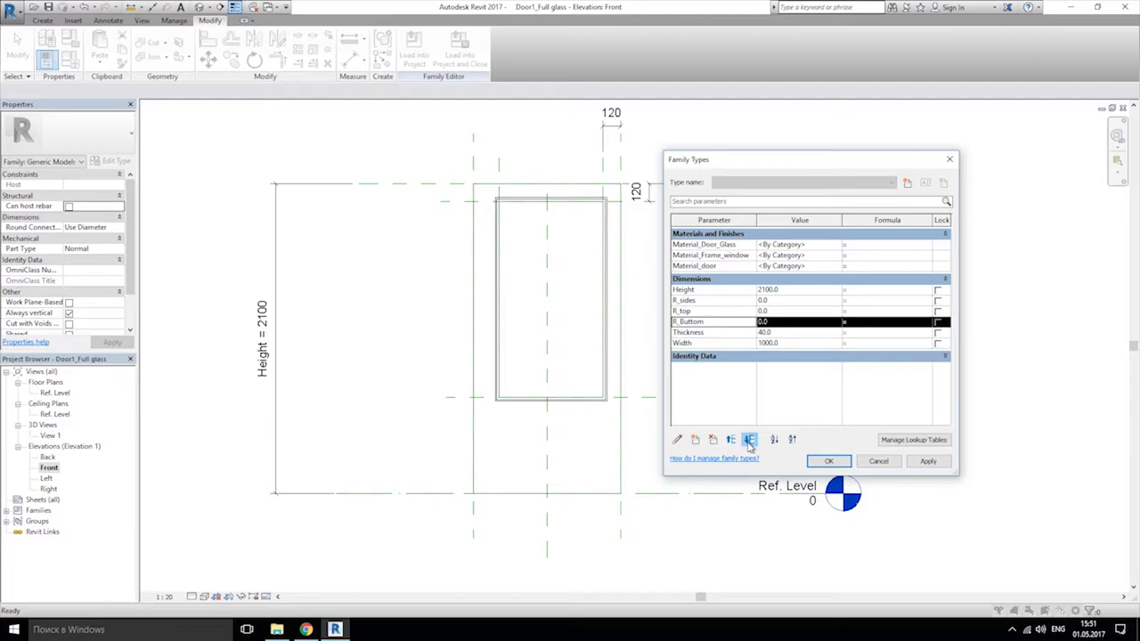
click(748, 439)
click(748, 439)
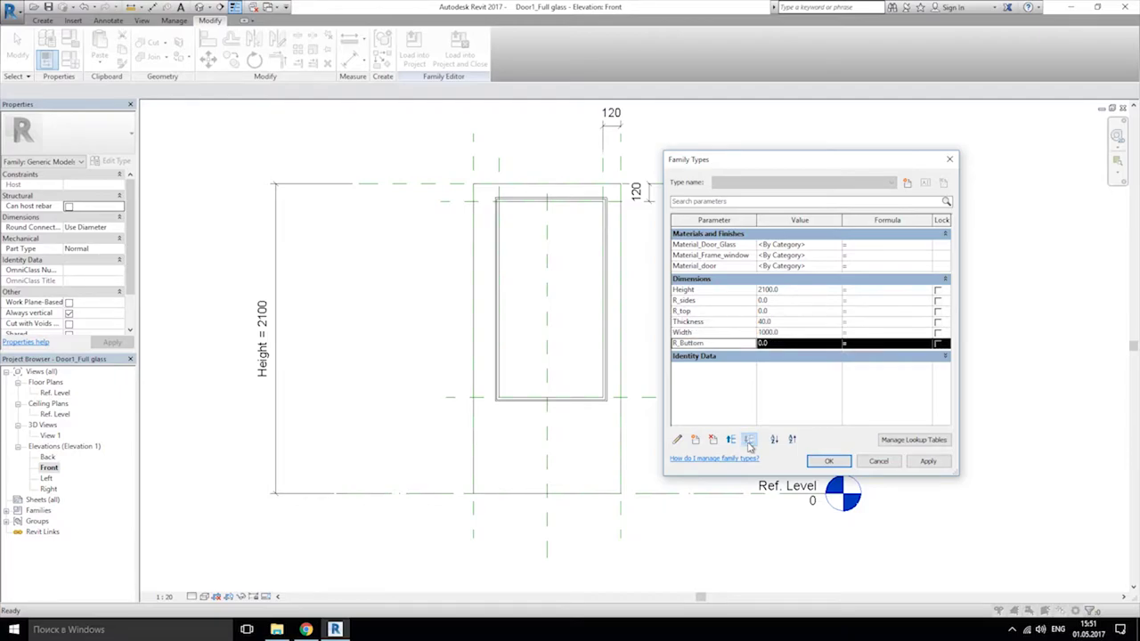
click(696, 311)
click(748, 439)
click(748, 439)
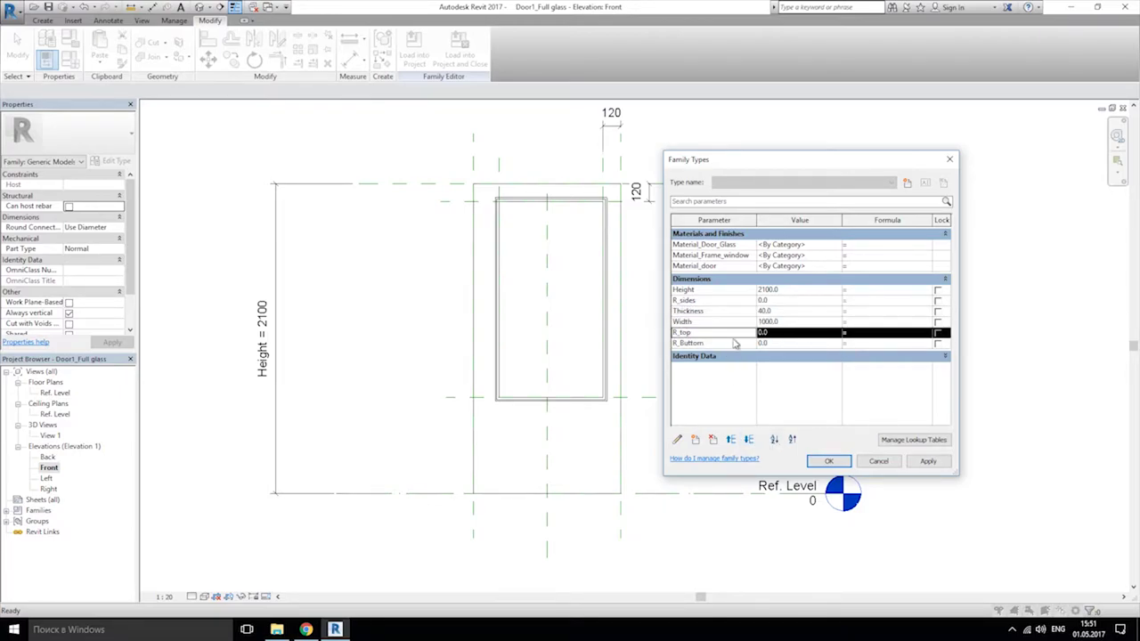
click(710, 304)
click(748, 439)
click(748, 439)
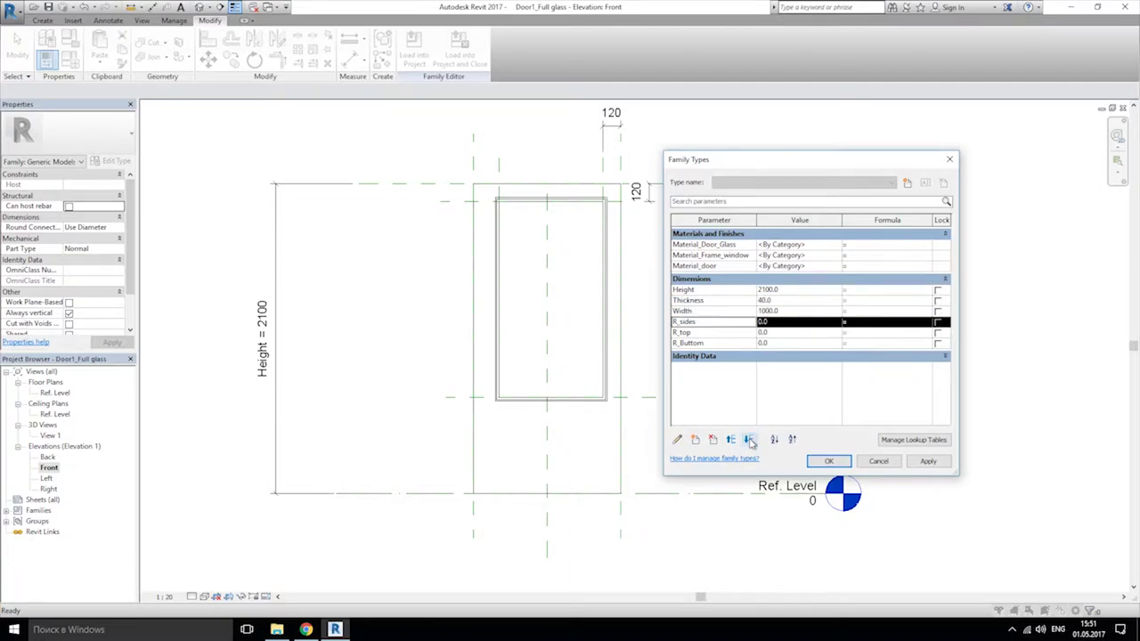
Step: Move the R_sides parameter below R_top in the family types and set R_top to 500
click(749, 440)
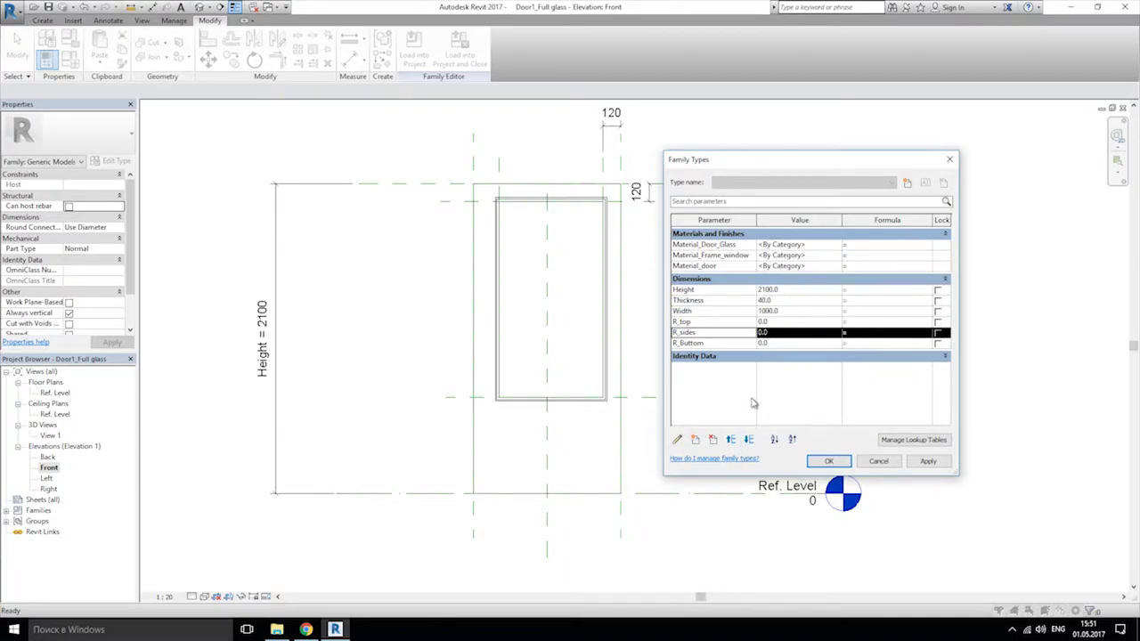
click(775, 321)
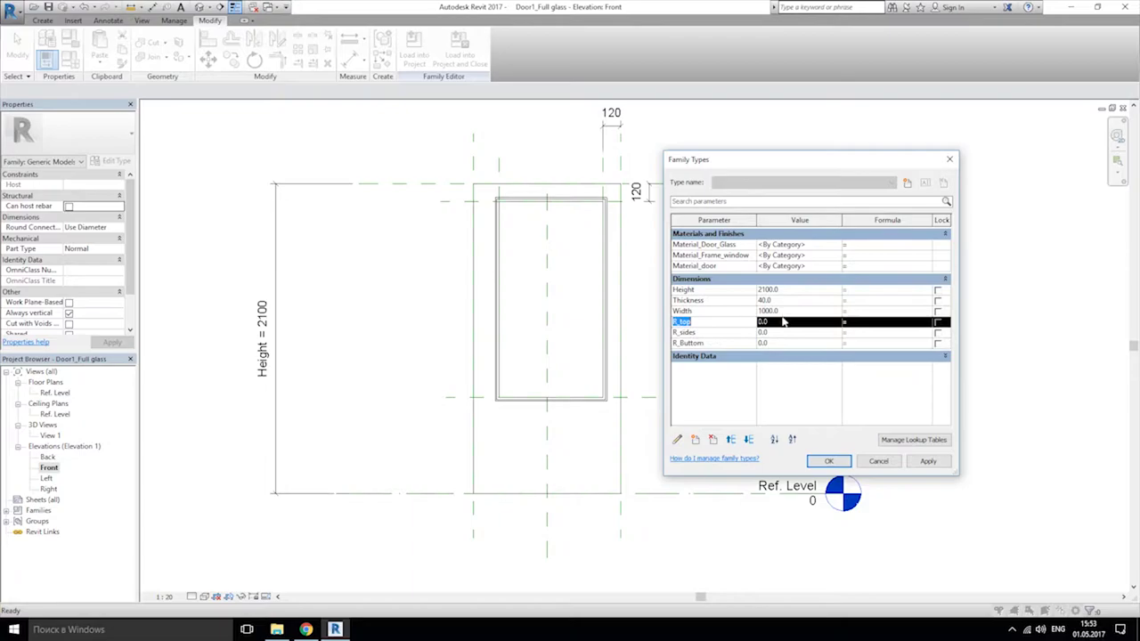
click(782, 320)
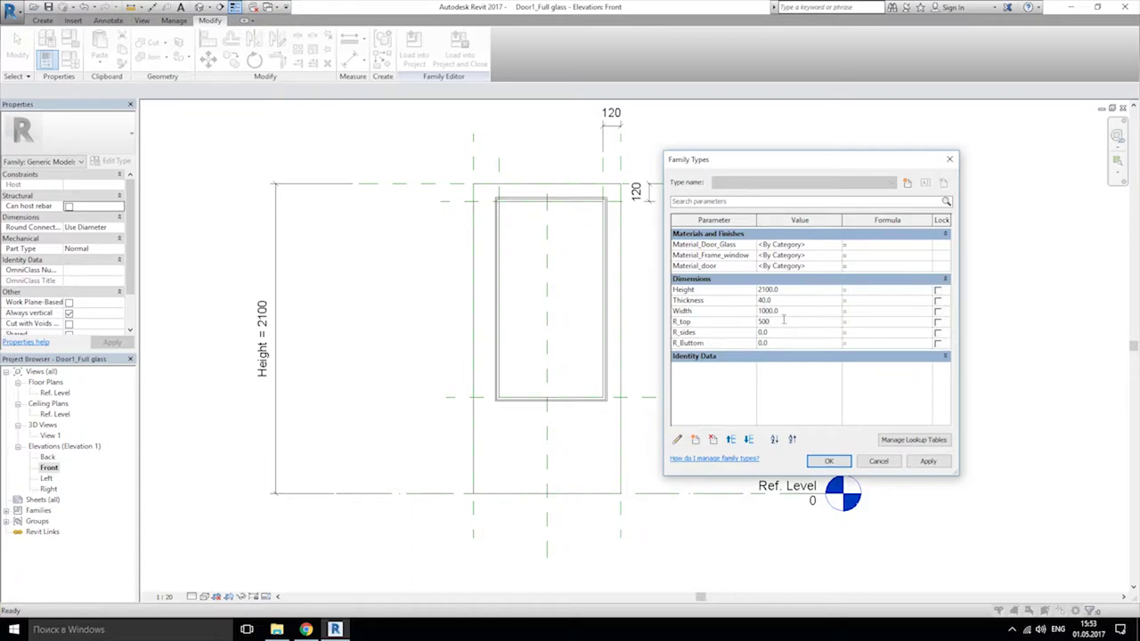
key(Return)
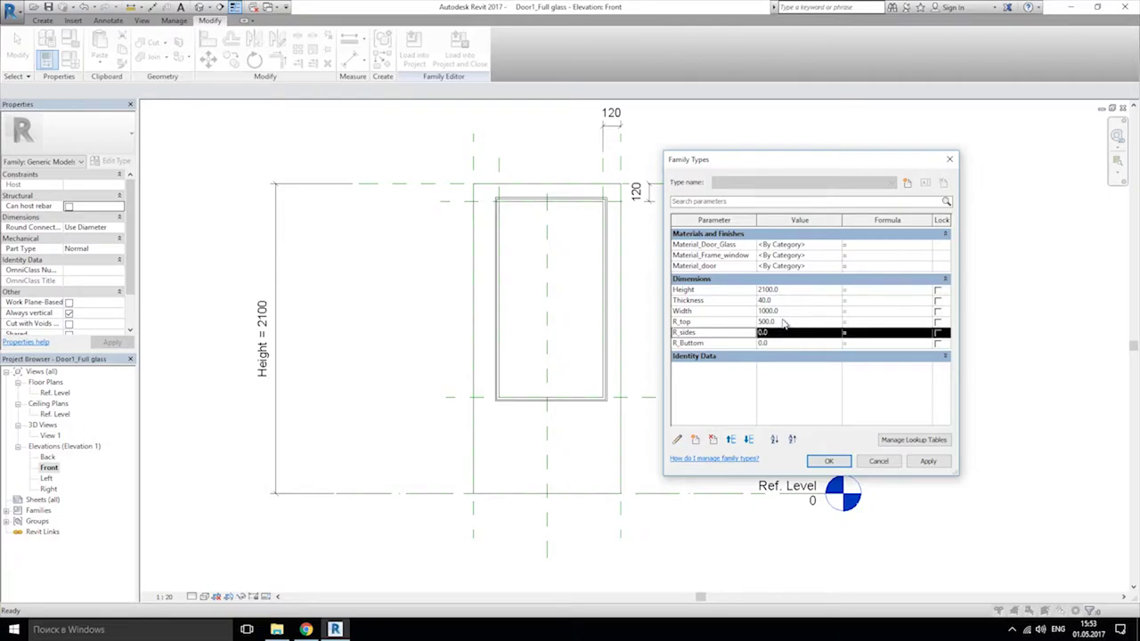
Step: Set R_sides to 600 and R_Buttom to 500, and accept the family types
click(809, 332)
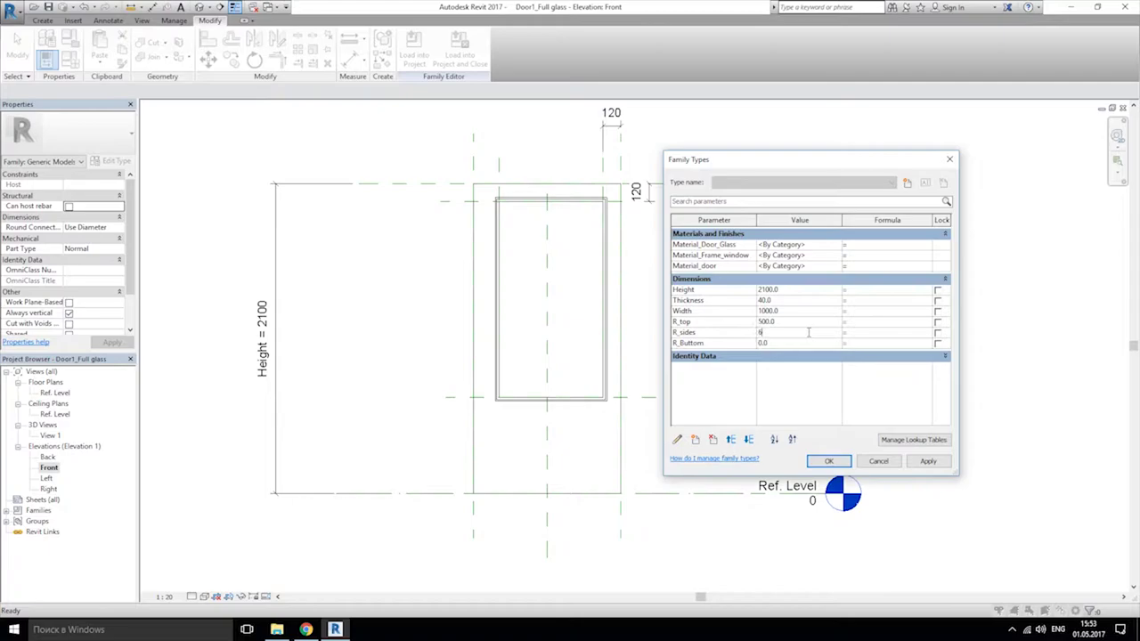
text(600)
key(Return)
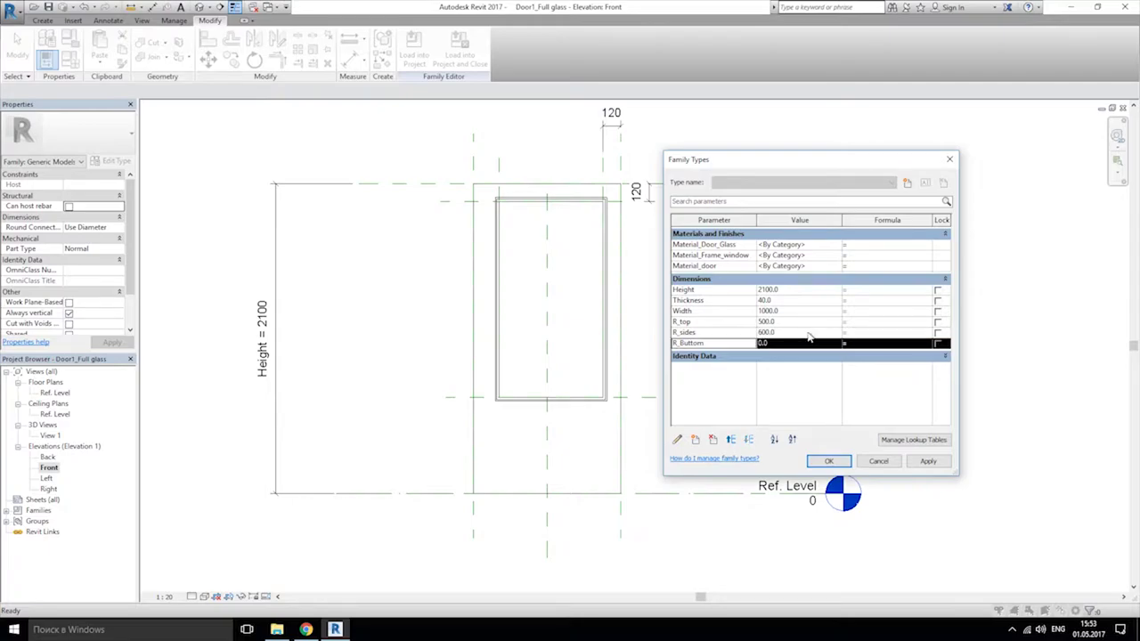
click(808, 343)
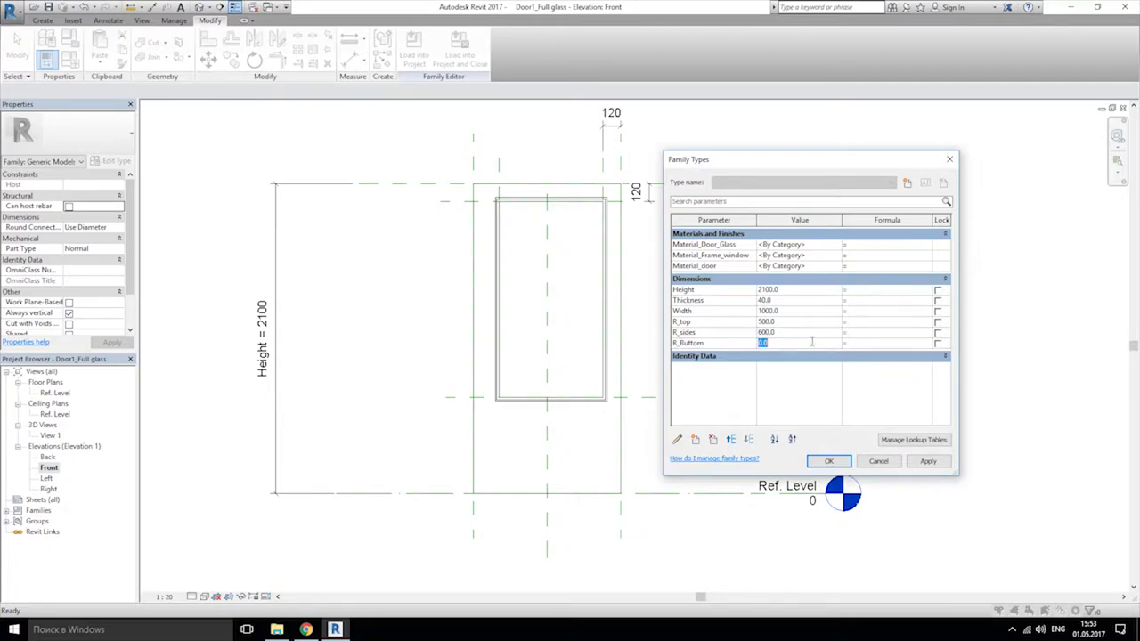
text(500)
click(828, 460)
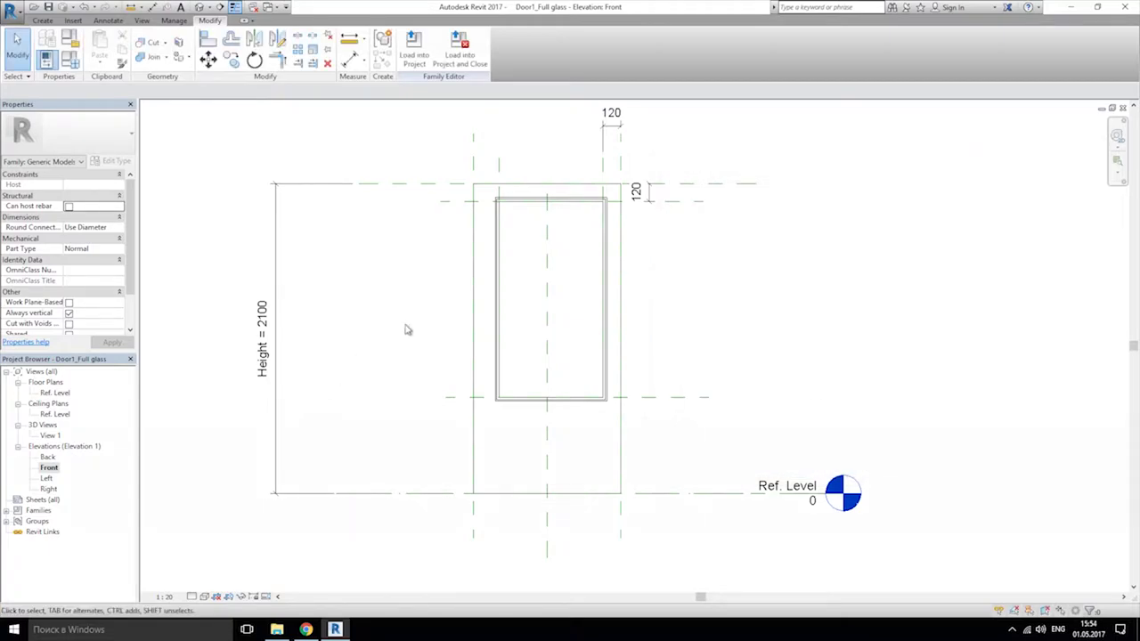
Step: Add aligned dimensions from the window's lower reference plane to Ref. Level and from its upper plane to the door's top plane
middle_drag(407, 326, 401, 374)
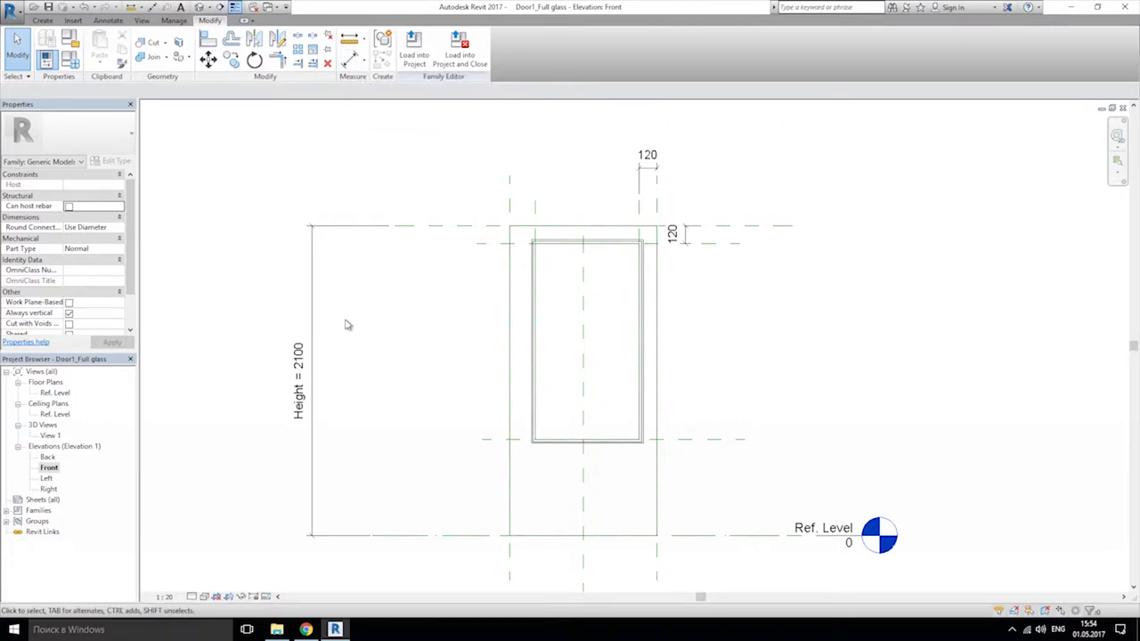
key(d)
key(i)
middle_drag(430, 258, 455, 245)
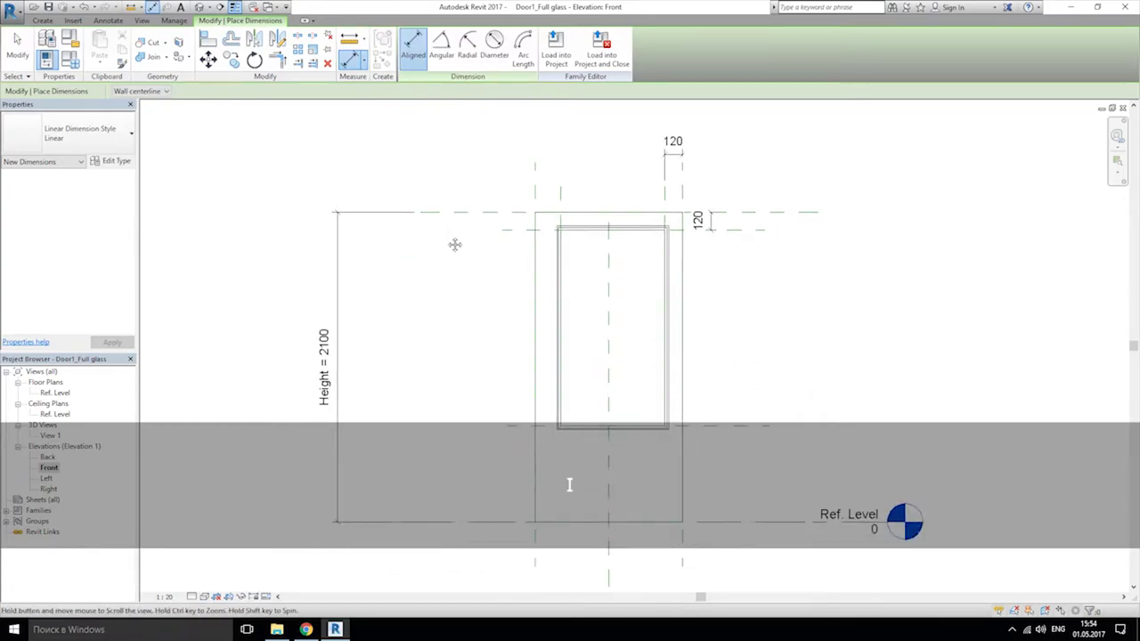
scroll(463, 316, up, 2)
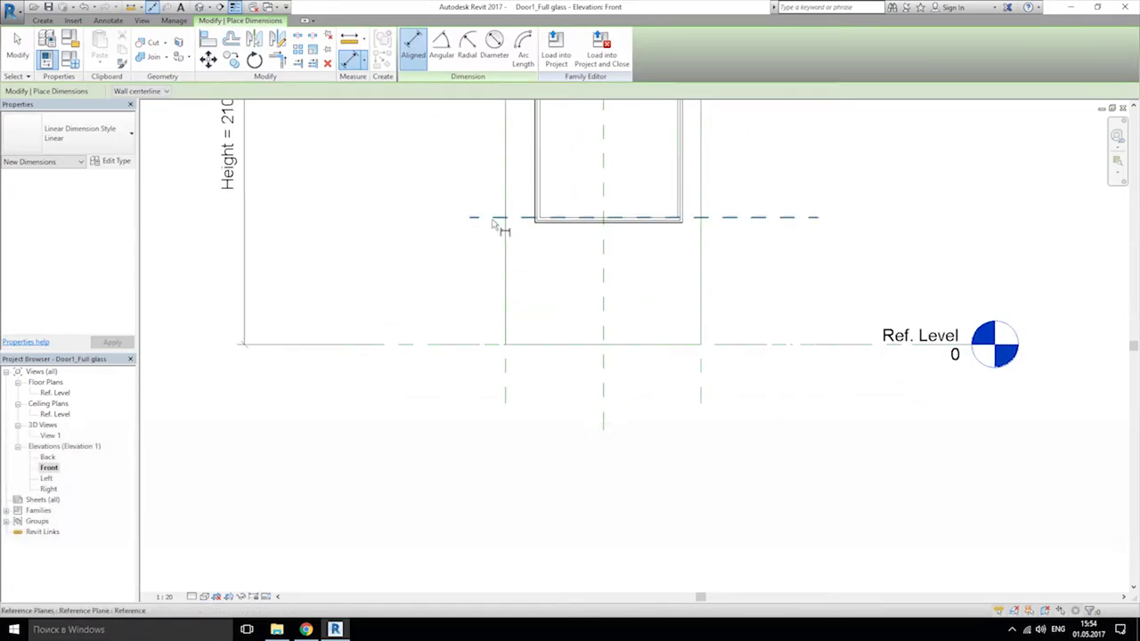
click(495, 219)
click(485, 345)
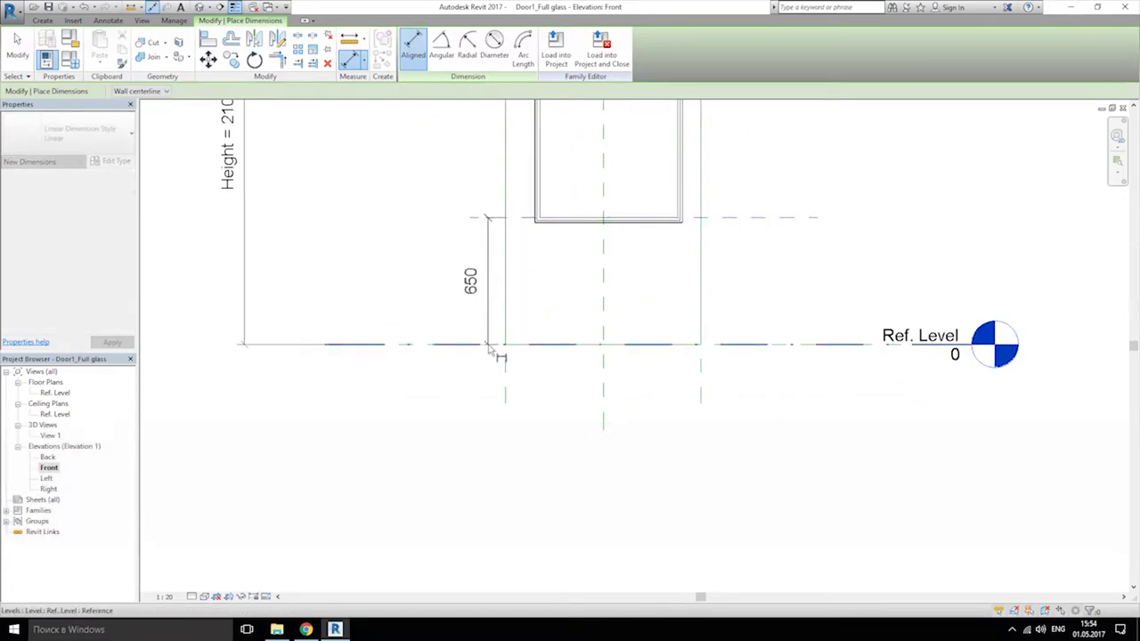
click(427, 192)
middle_drag(428, 191, 445, 432)
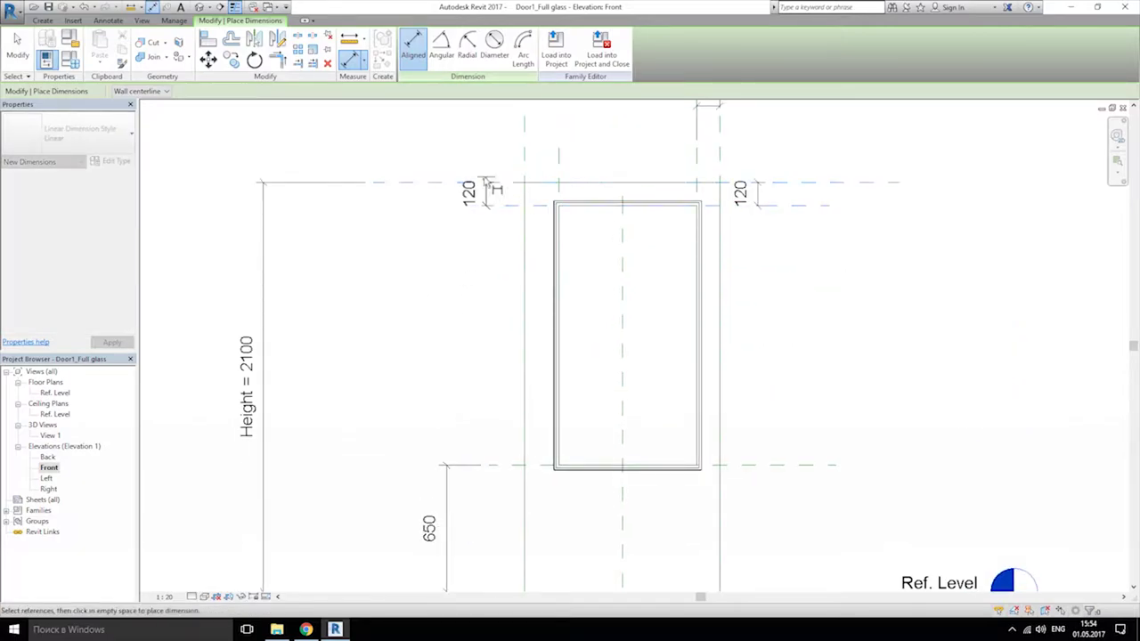
click(447, 449)
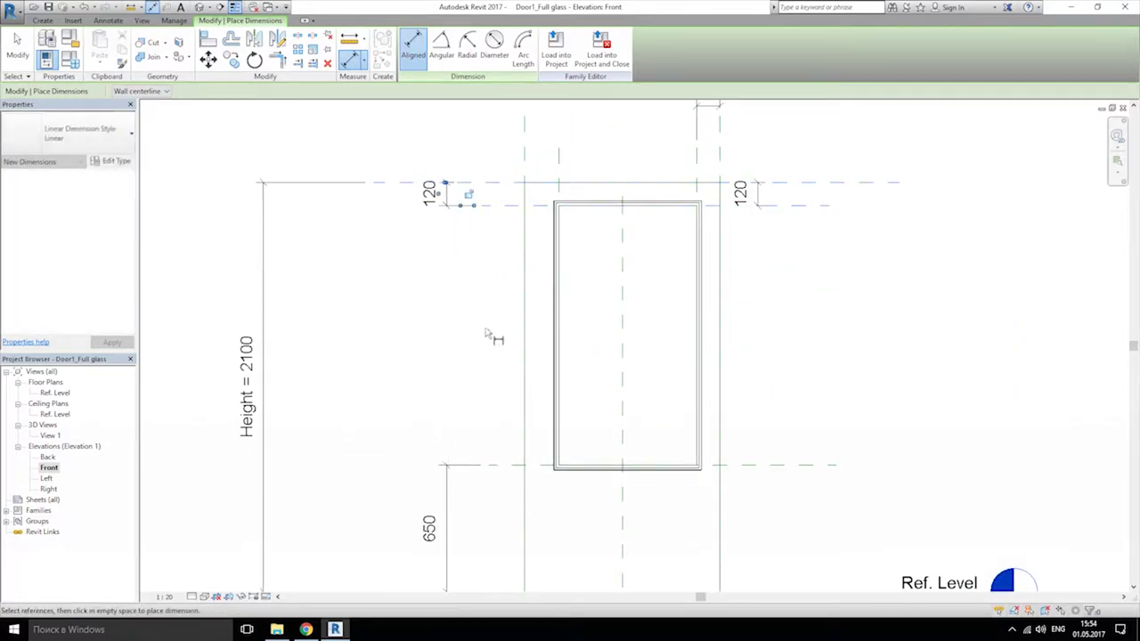
Step: Add an aligned dimension between the door's left reference plane and the window's left reference plane, above the door
middle_drag(487, 336, 405, 343)
scroll(468, 297, up, 2)
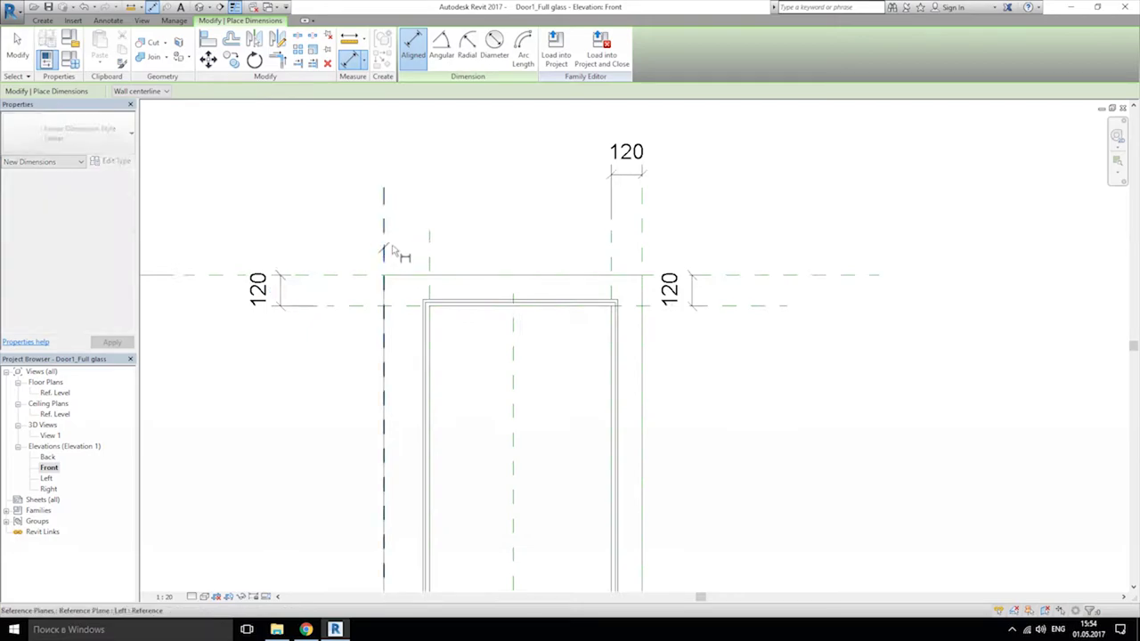
click(430, 254)
middle_drag(464, 141, 473, 213)
click(448, 219)
Step: Delete the existing locked 120 dimension between the window's right reference plane and the door's right edge
middle_drag(556, 282, 547, 309)
key(Escape)
click(622, 322)
key(Delete)
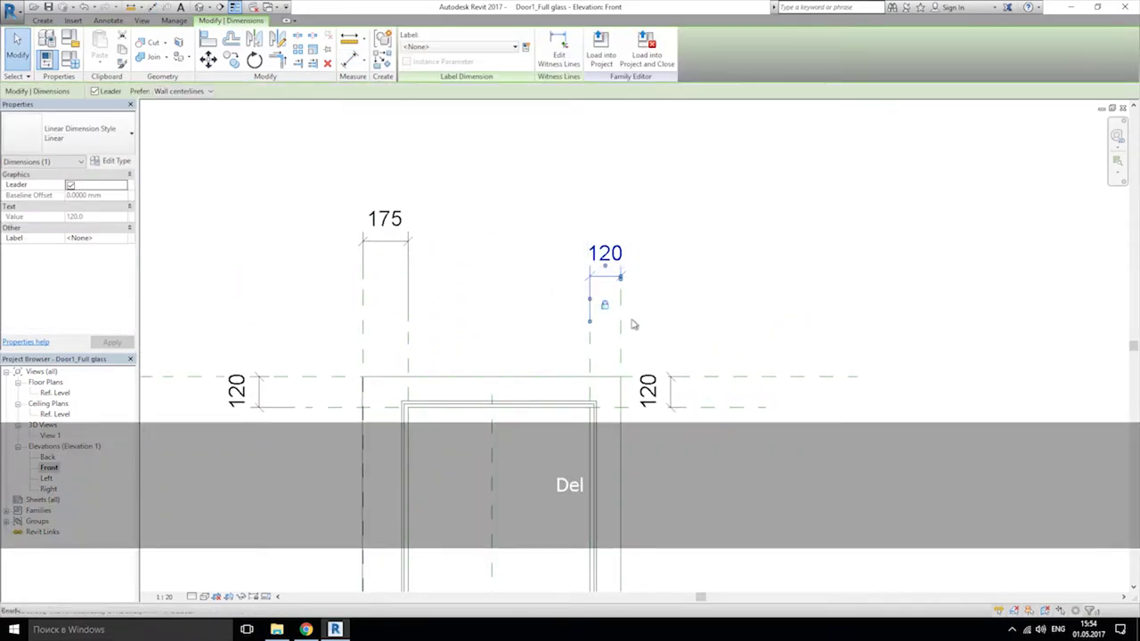
Step: Dimension the window's right reference plane to the door's right plane, in line with the left-side offset dimension
click(350, 59)
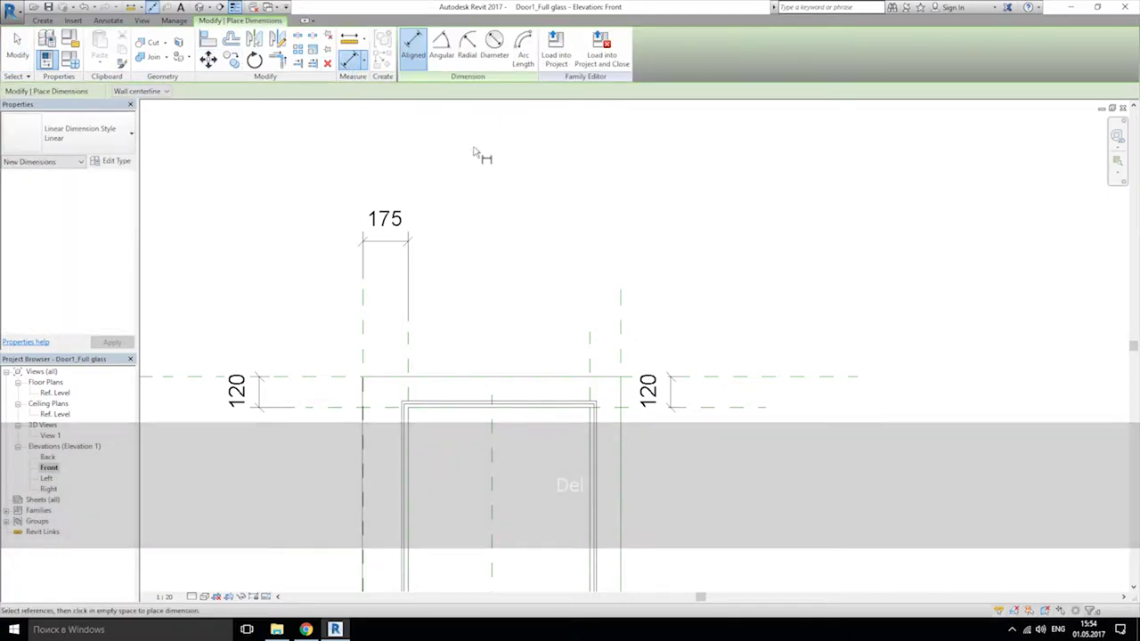
click(591, 352)
click(621, 331)
click(448, 240)
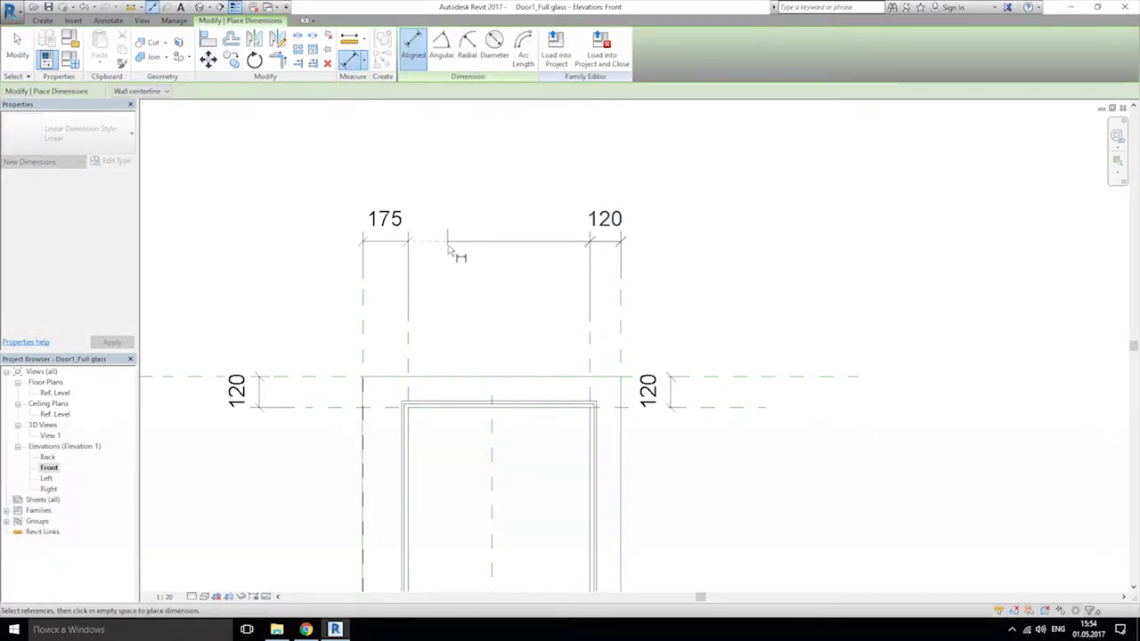
middle_drag(570, 330, 537, 305)
key(Escape)
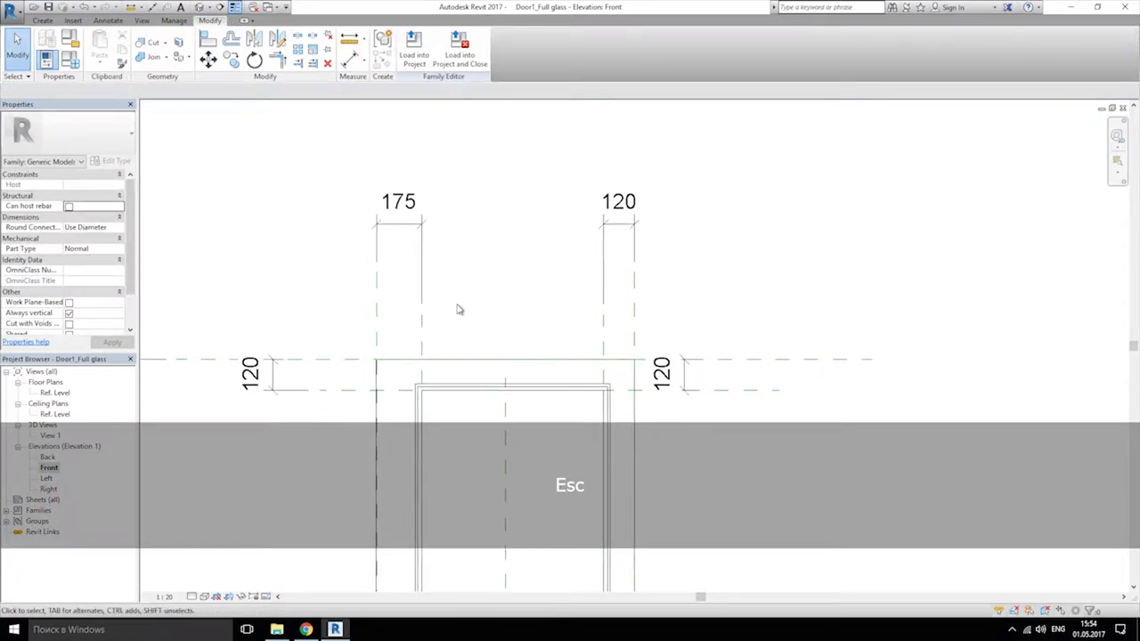
Step: Label the right-side offset dimension above the door with the R_sides parameter
scroll(458, 309, down, 3)
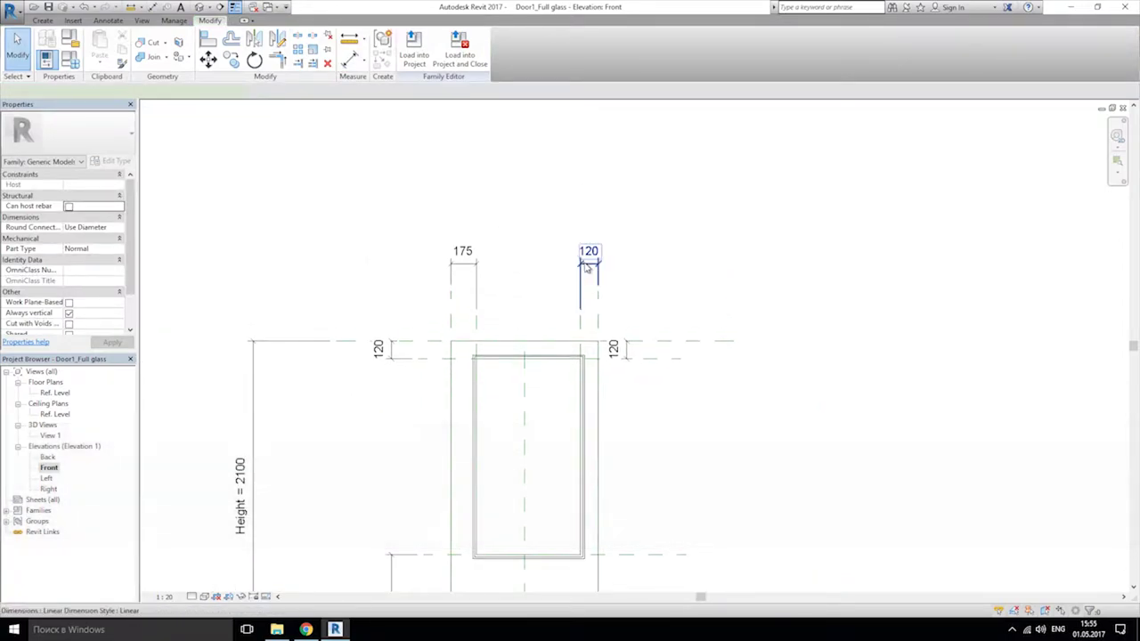
click(585, 267)
scroll(562, 276, up, 3)
click(454, 47)
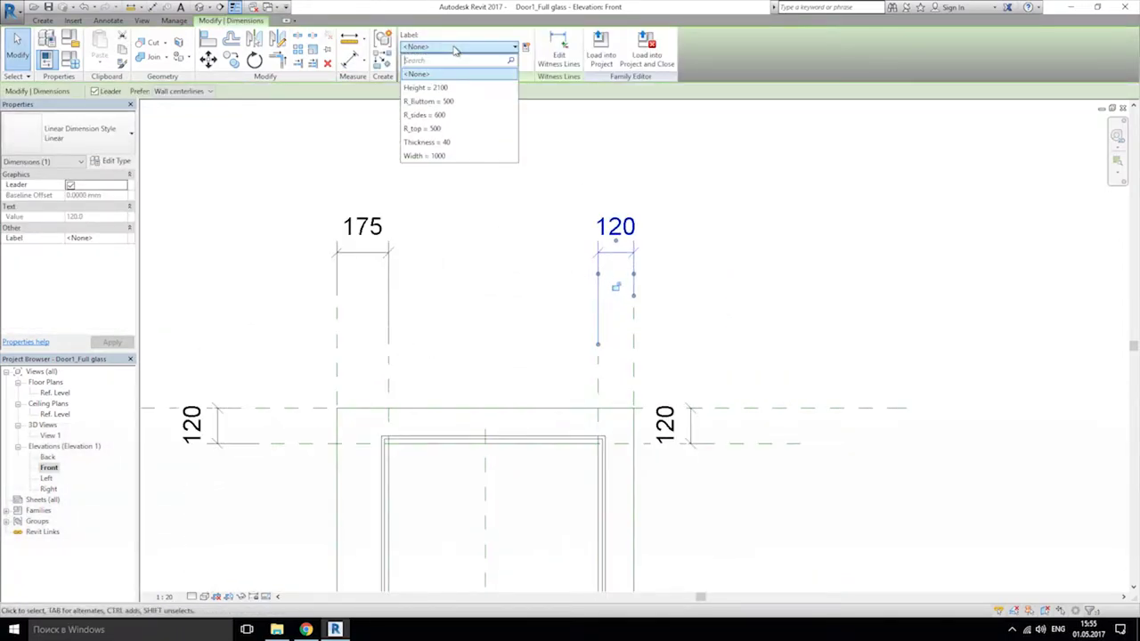
click(460, 128)
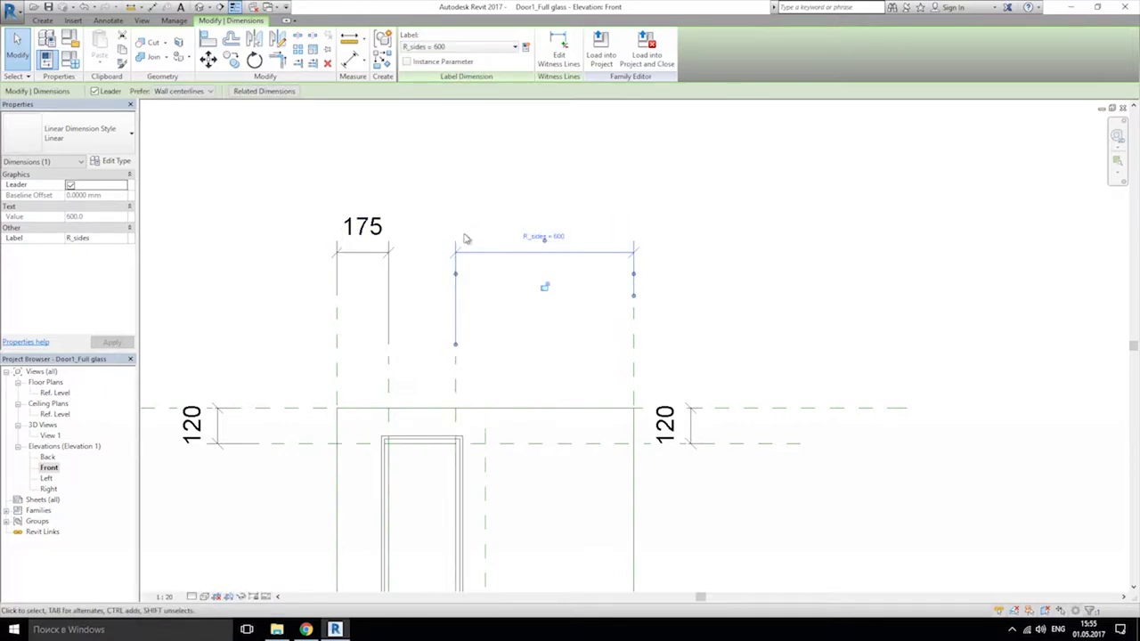
click(429, 213)
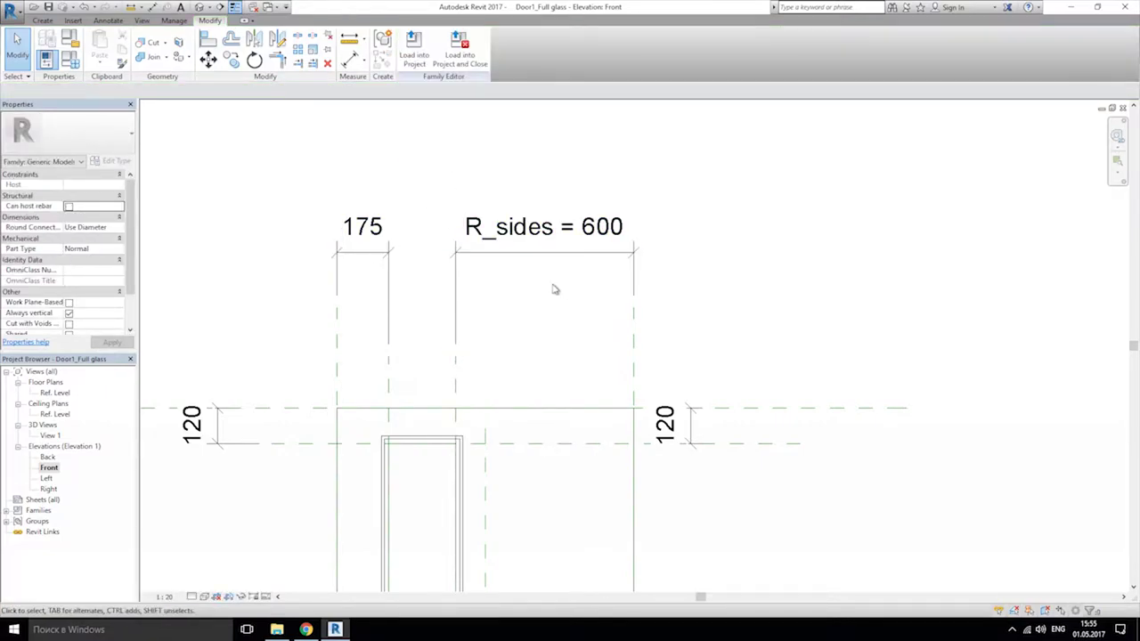
Step: Set the R_sides parameter to 100 in the family types and accept the change
click(75, 62)
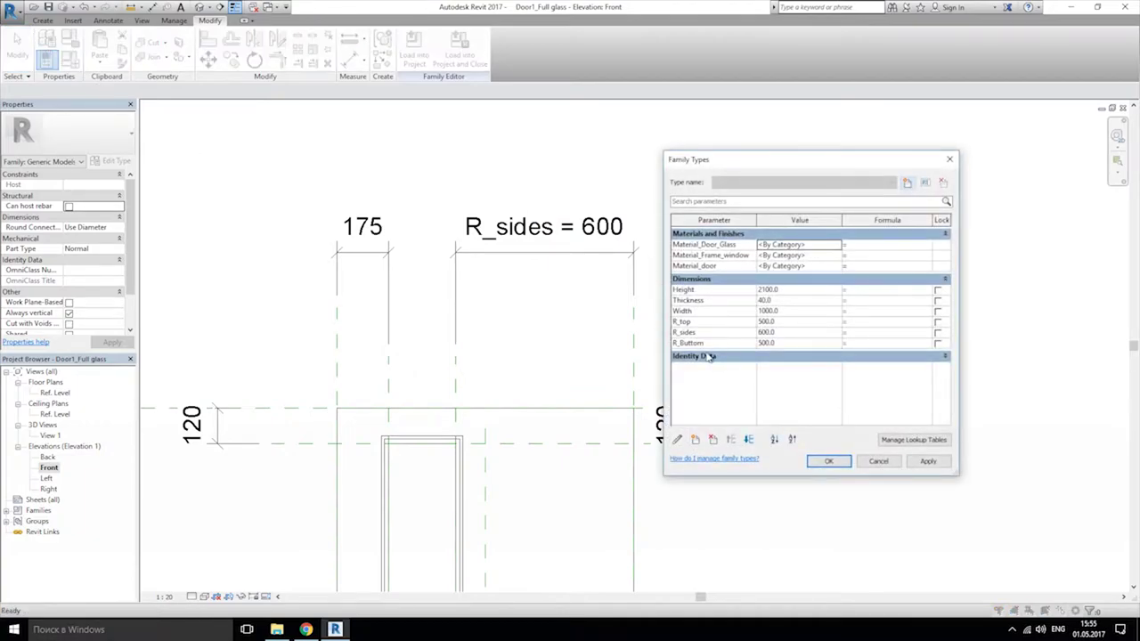
click(766, 334)
drag(785, 333, 722, 336)
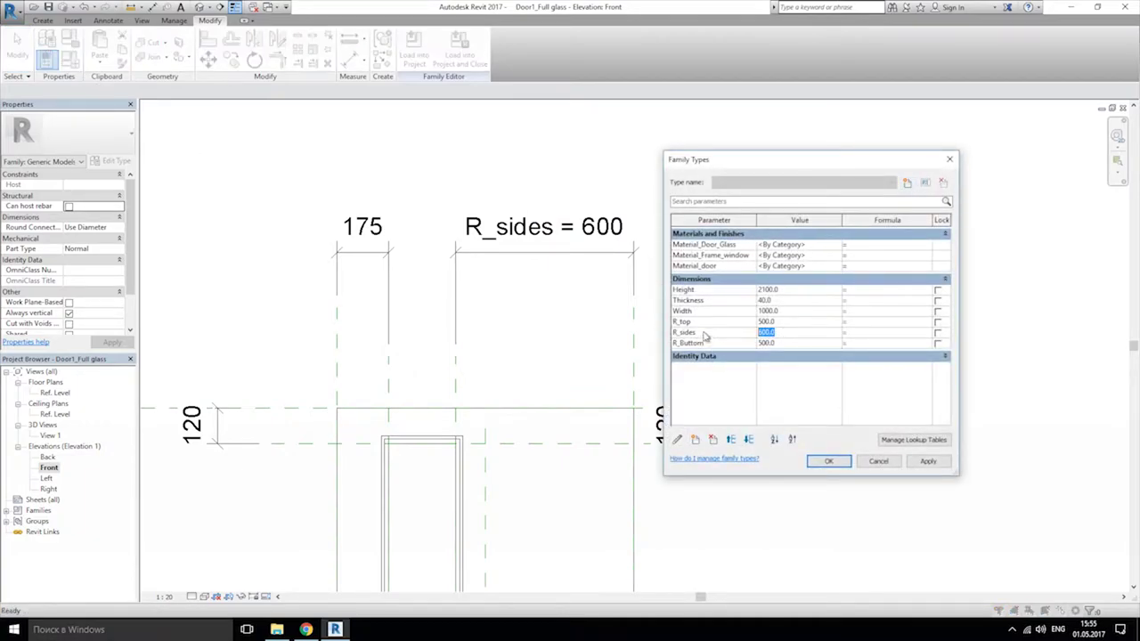
text(100)
click(828, 460)
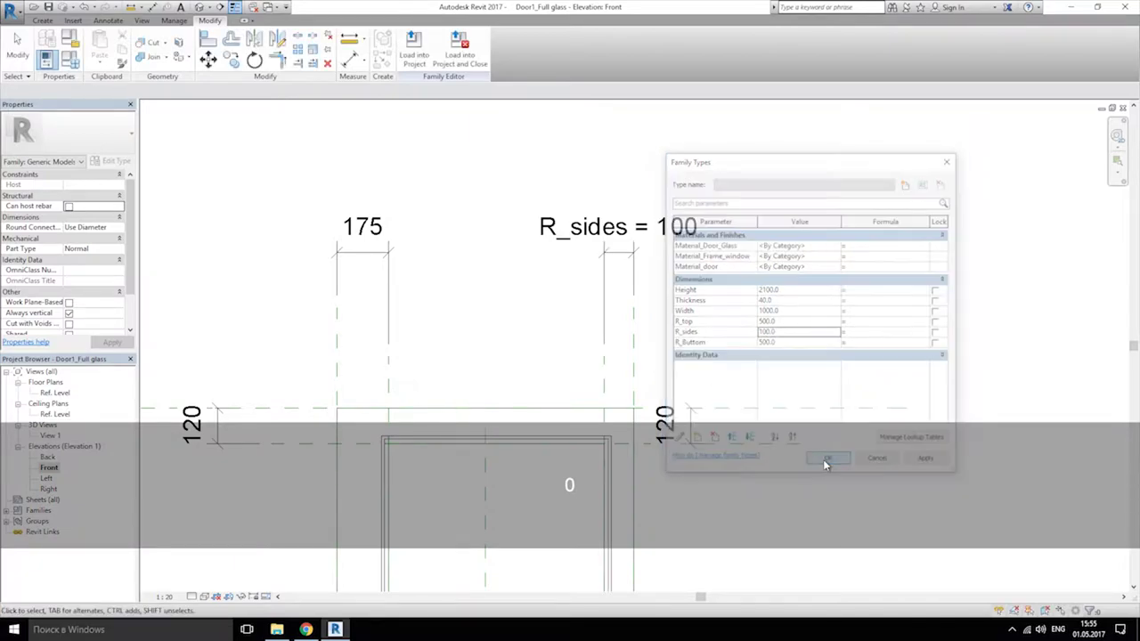
Step: Label the left-side offset dimension above the door with the R_sides parameter
middle_drag(413, 260, 438, 236)
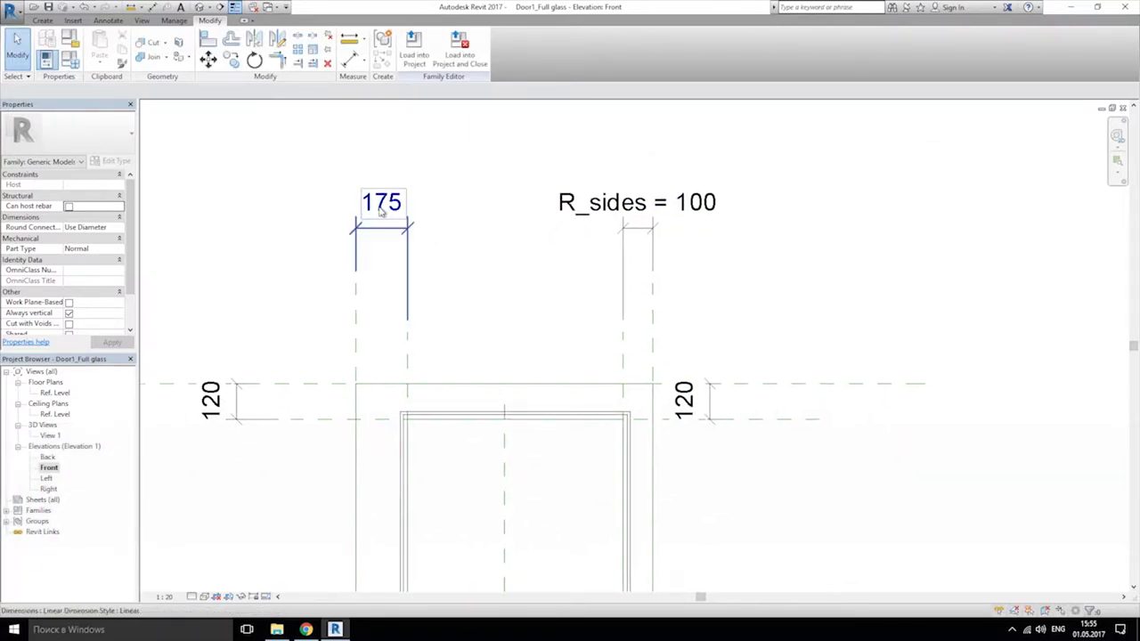
click(381, 228)
click(458, 46)
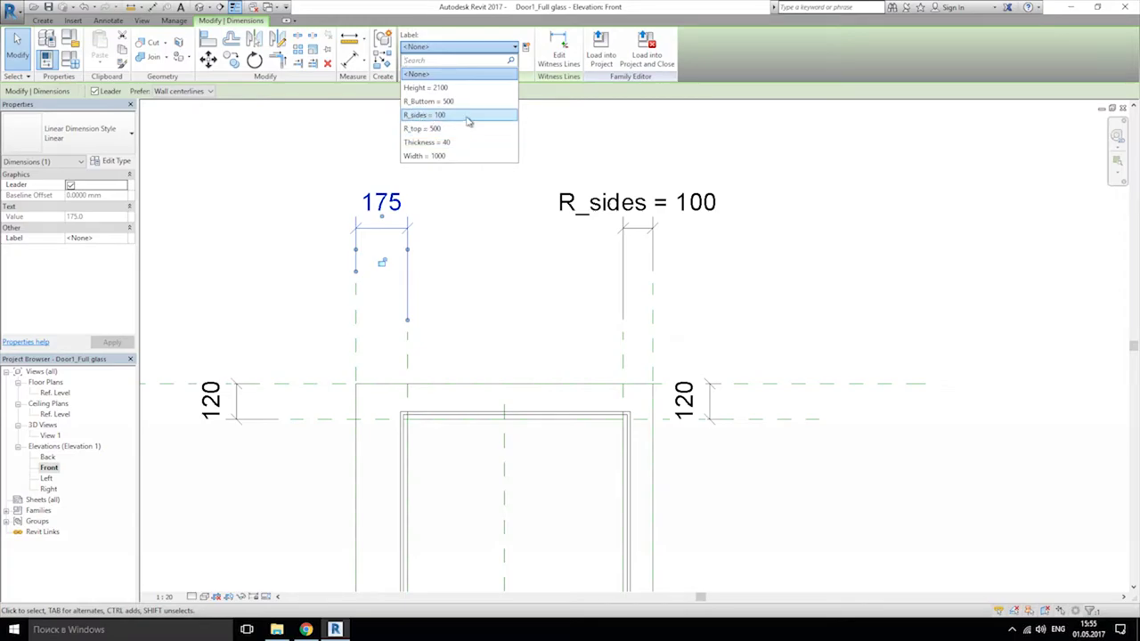
click(467, 115)
key(Escape)
Step: Try to label the top offset dimension at the door's left with R_top
middle_drag(472, 279, 573, 221)
click(400, 314)
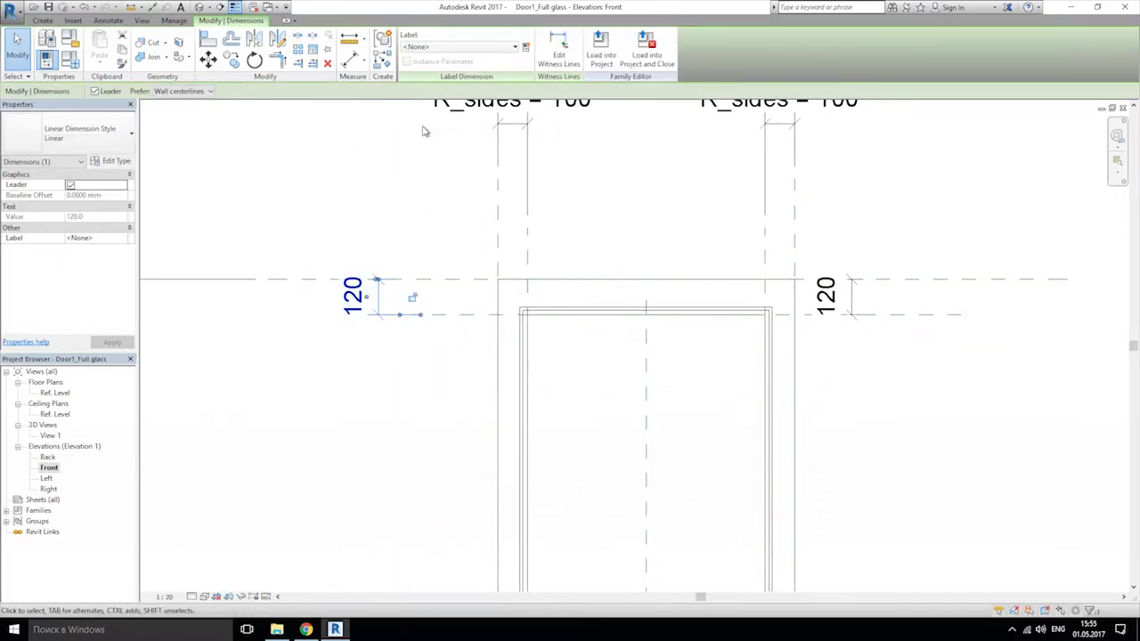
click(459, 46)
click(450, 134)
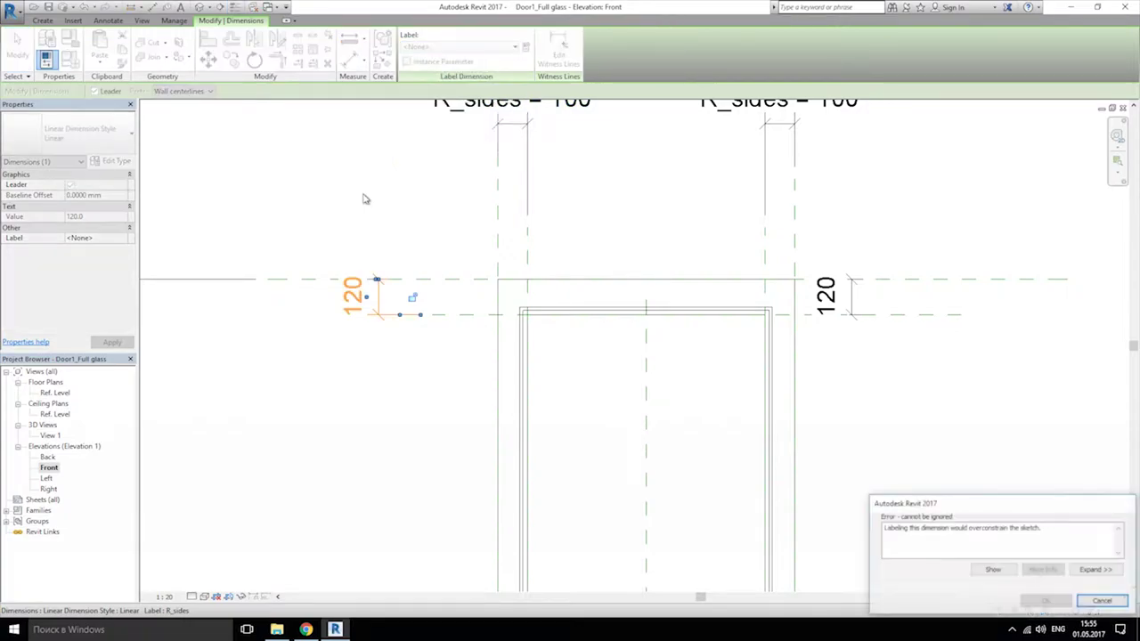
click(1101, 601)
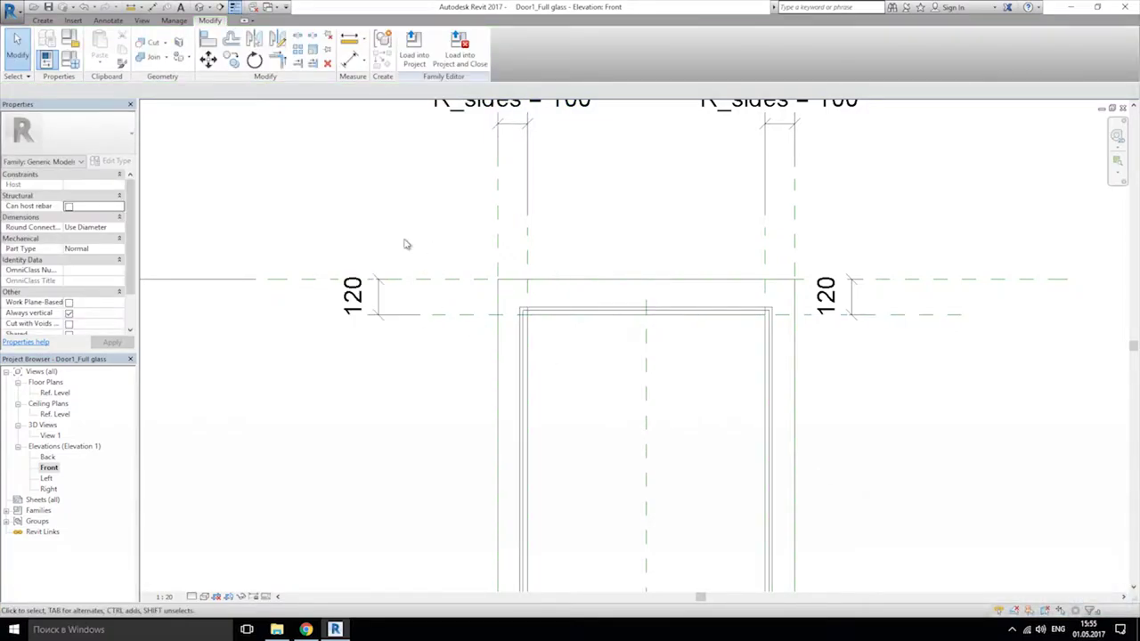
Step: Retry labelling the left-hand top offset dimension with R_top, show the elements causing the error, and cancel the labelling
click(396, 313)
click(463, 47)
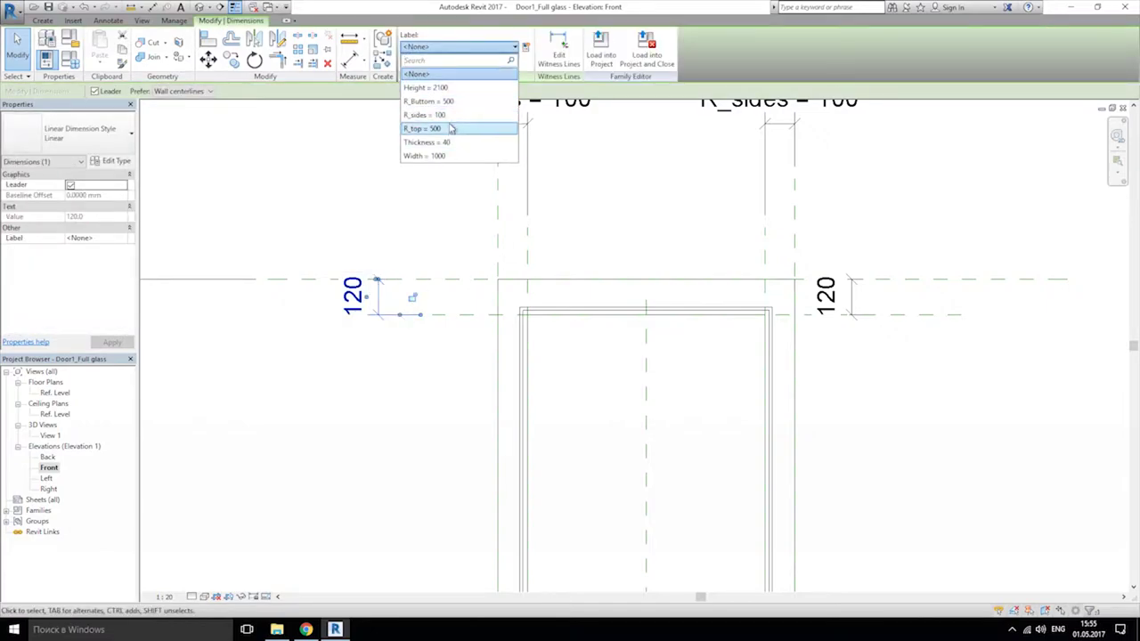
click(455, 130)
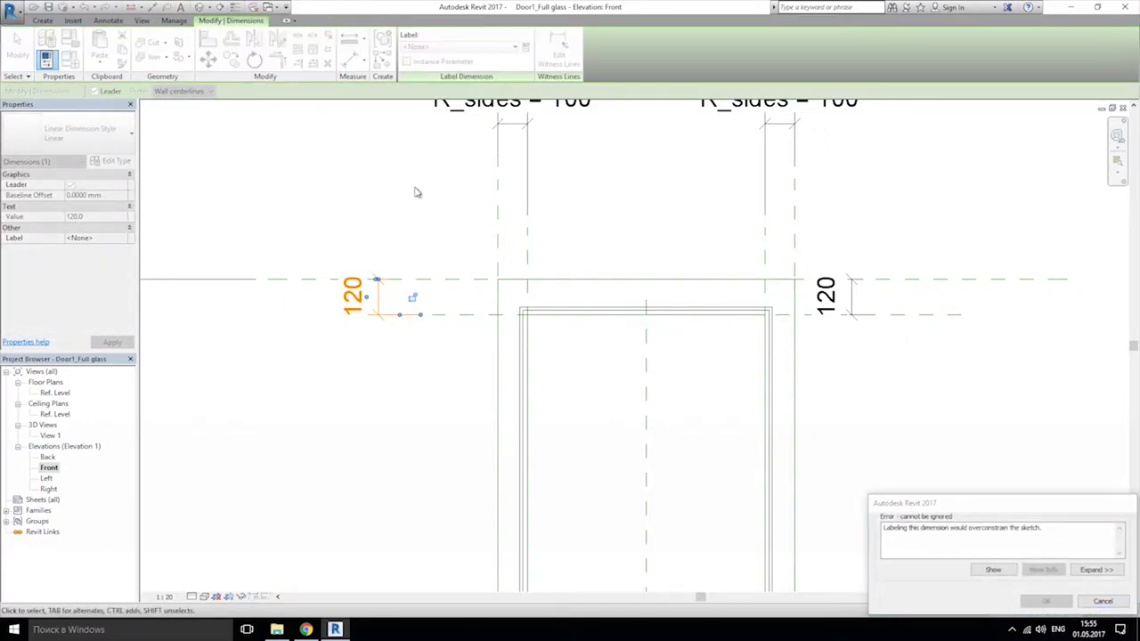
click(993, 569)
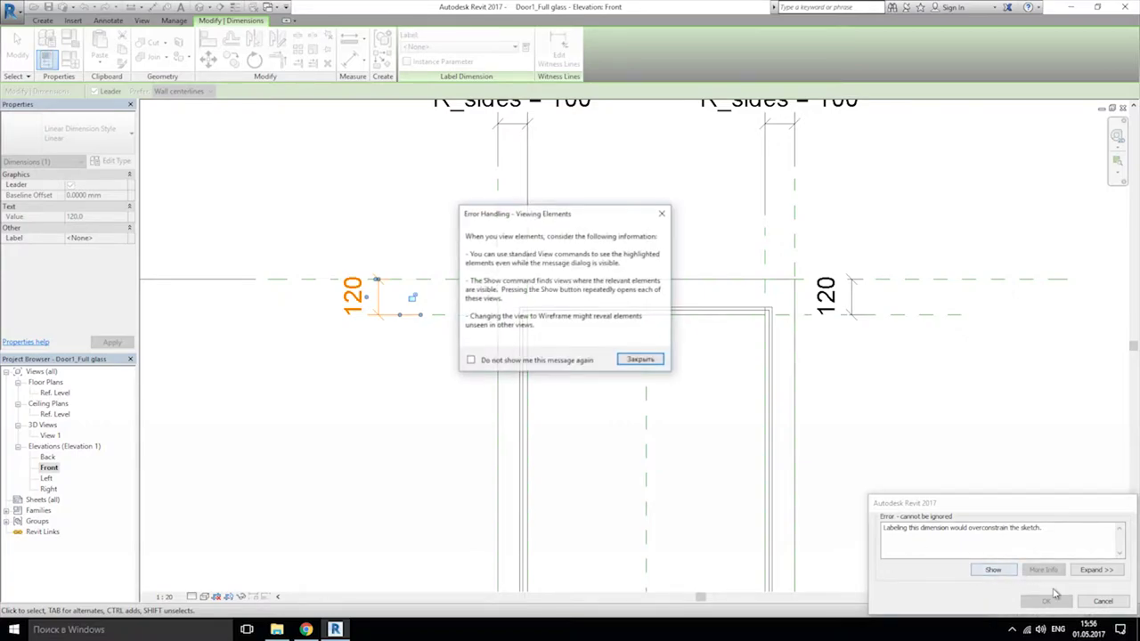
click(656, 360)
click(1103, 602)
scroll(686, 470, down, 5)
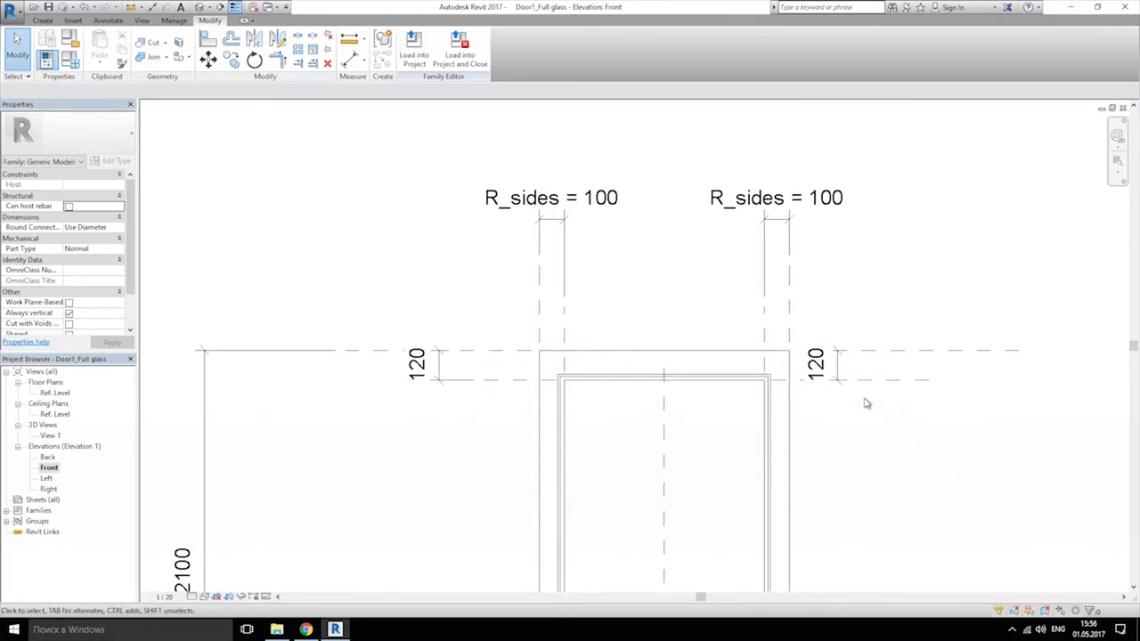
Step: Delete the top offset dimension at the door's right and label the remaining left-hand one with the R_top parameter
click(852, 364)
key(Delete)
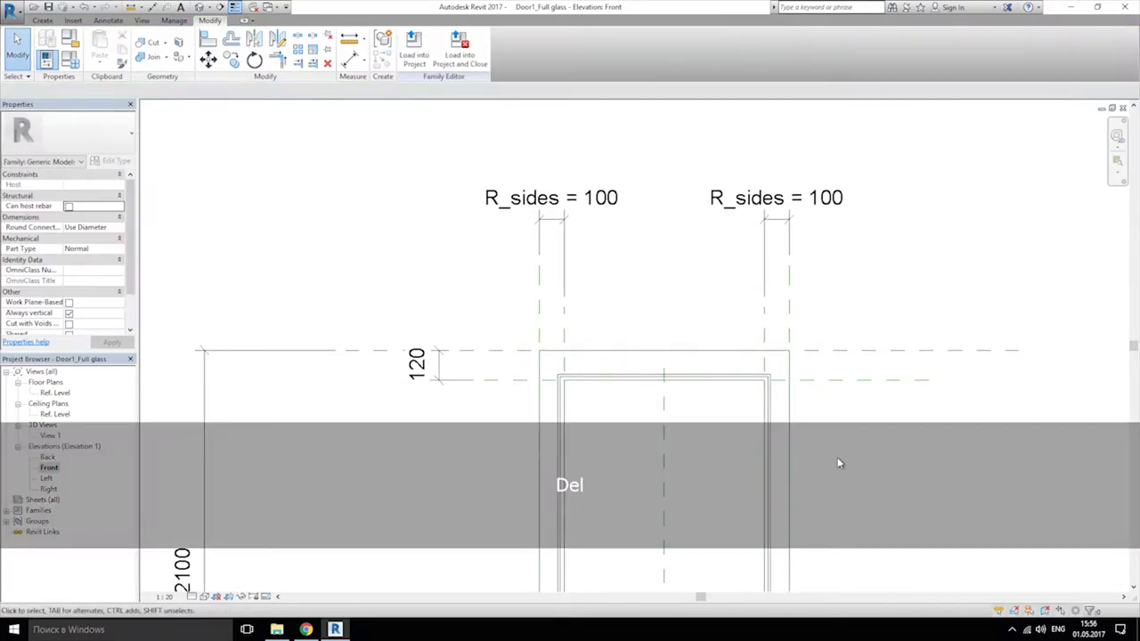
middle_drag(530, 335, 501, 225)
click(392, 256)
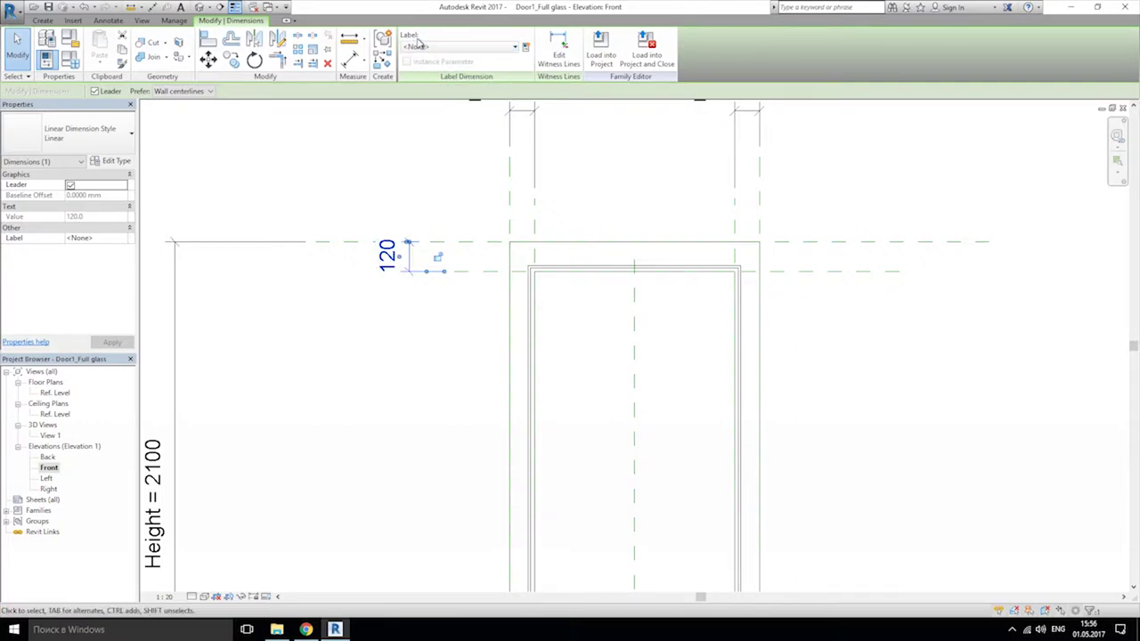
click(420, 46)
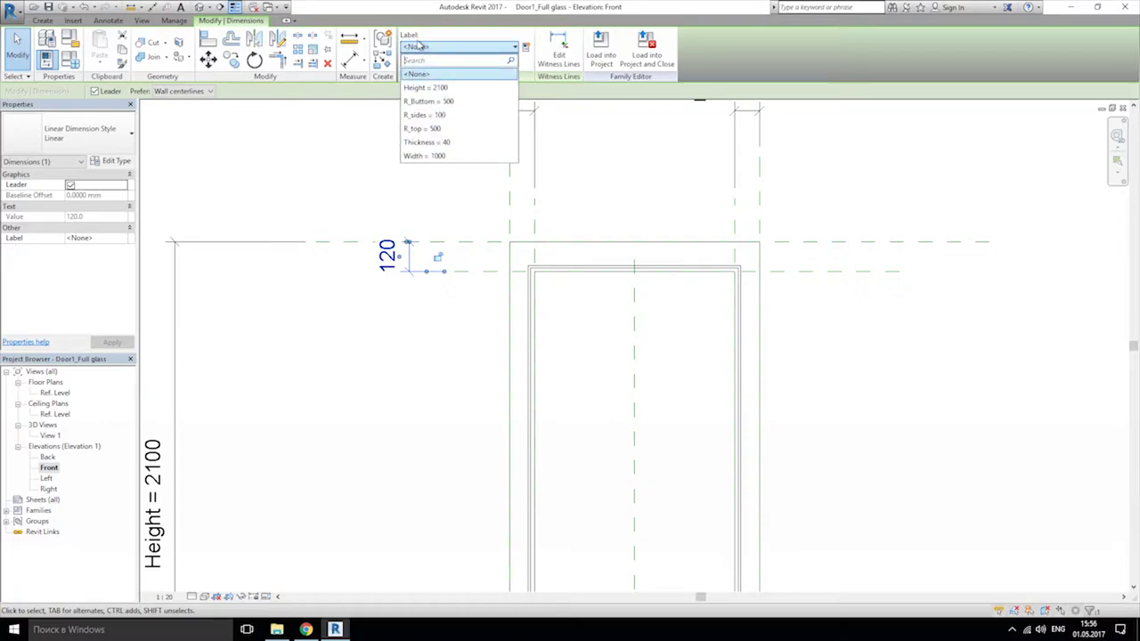
click(448, 129)
click(445, 204)
Step: Label the offset dimension between the reference level and the window's lower edge with the R_Buttom parameter
scroll(534, 259, down, 3)
click(384, 406)
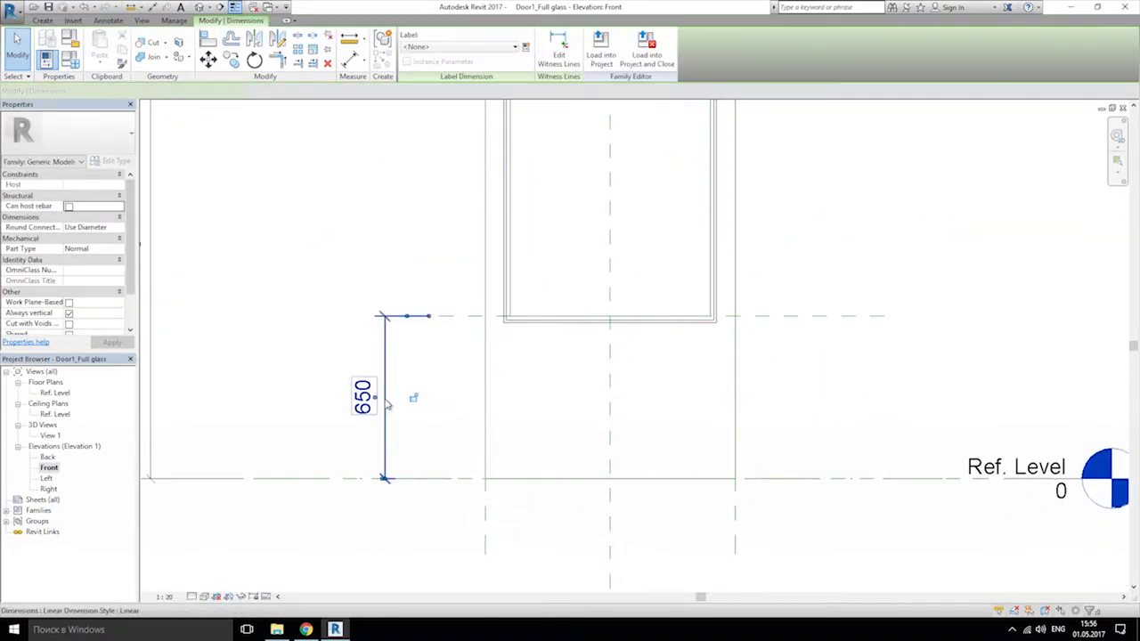
click(445, 46)
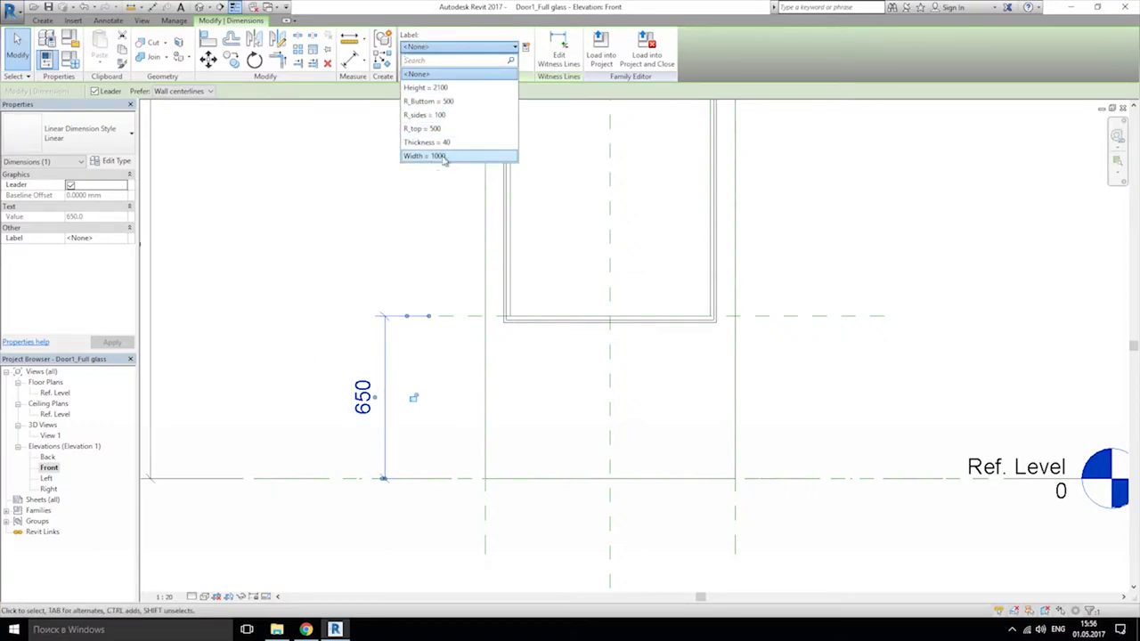
click(441, 101)
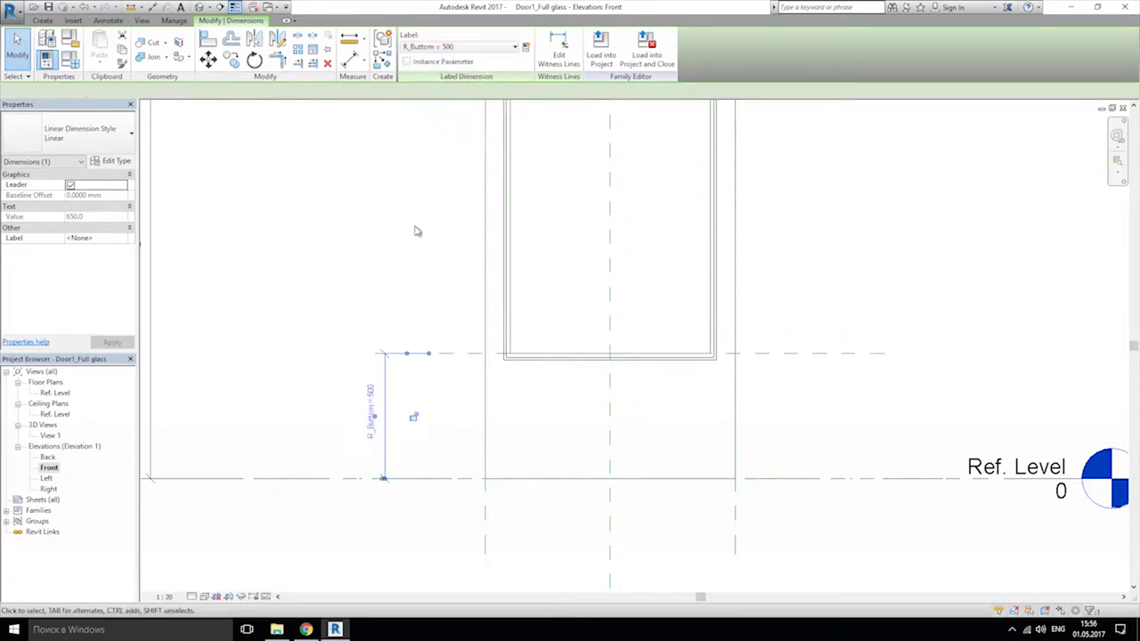
click(511, 313)
Step: Set the R_top parameter to 200 in the family types and accept the change
middle_drag(511, 313, 447, 414)
scroll(447, 414, down, 5)
scroll(481, 374, up, 4)
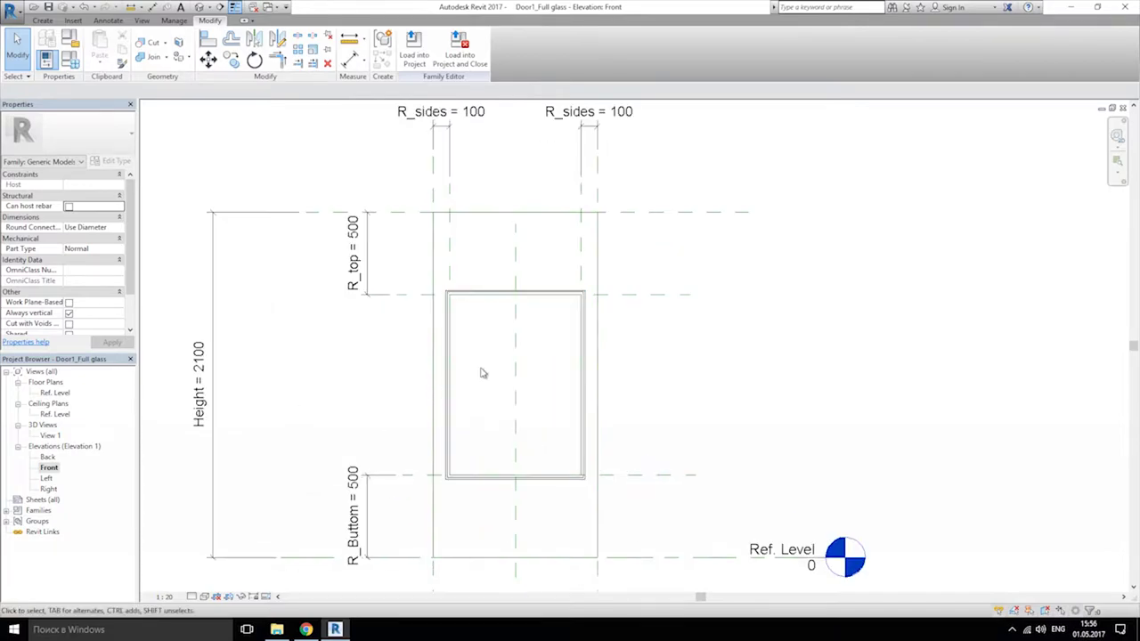
click(71, 60)
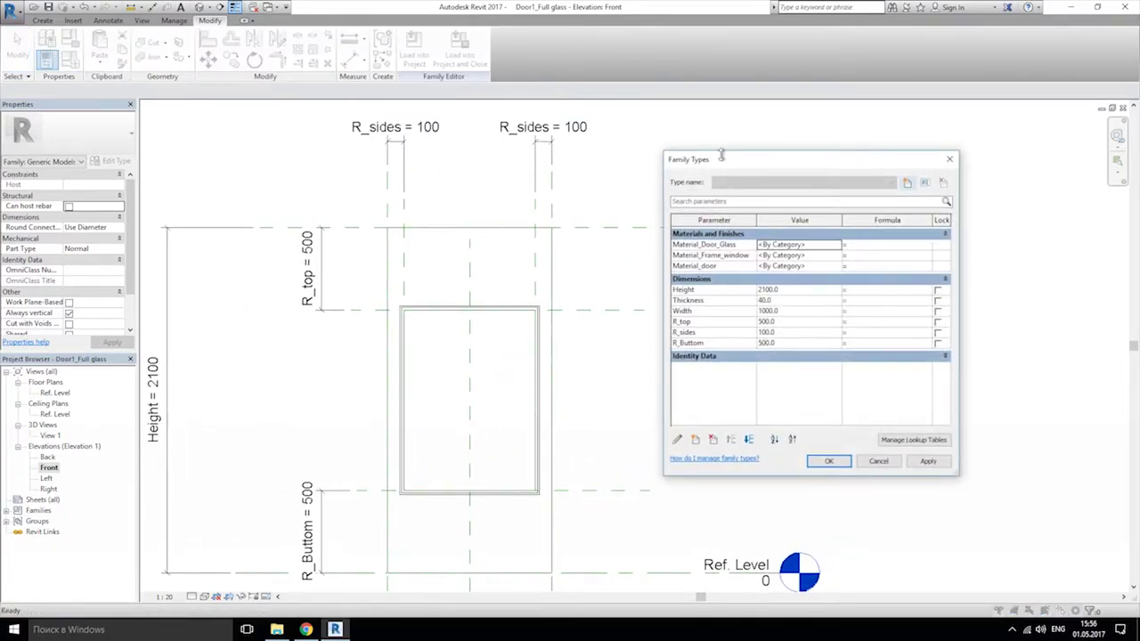
drag(750, 153, 796, 145)
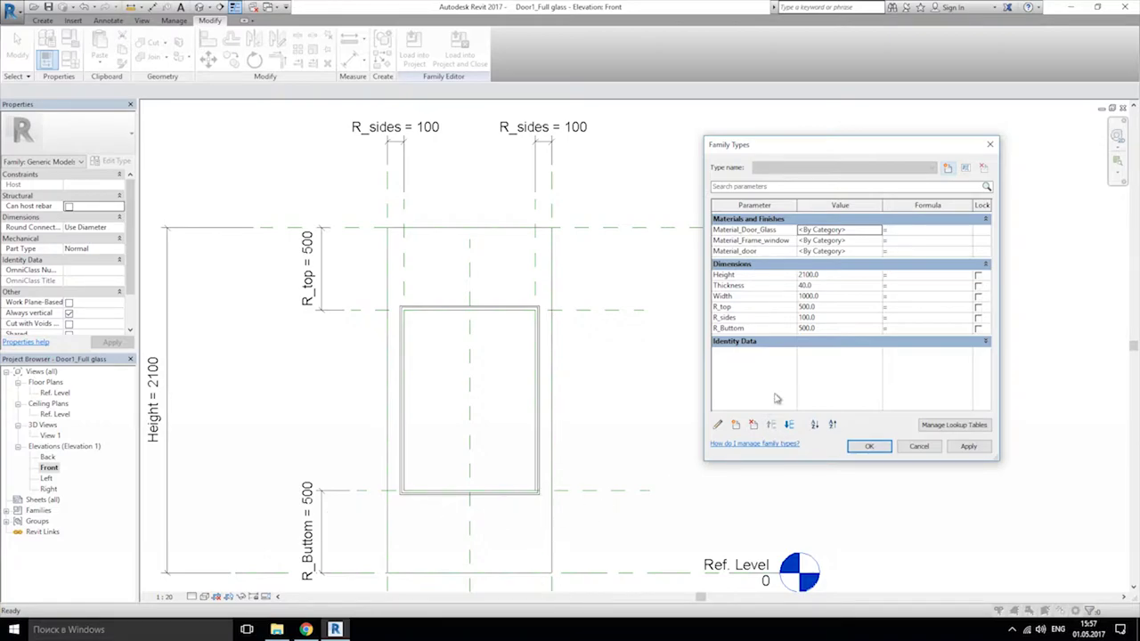
click(735, 309)
click(861, 308)
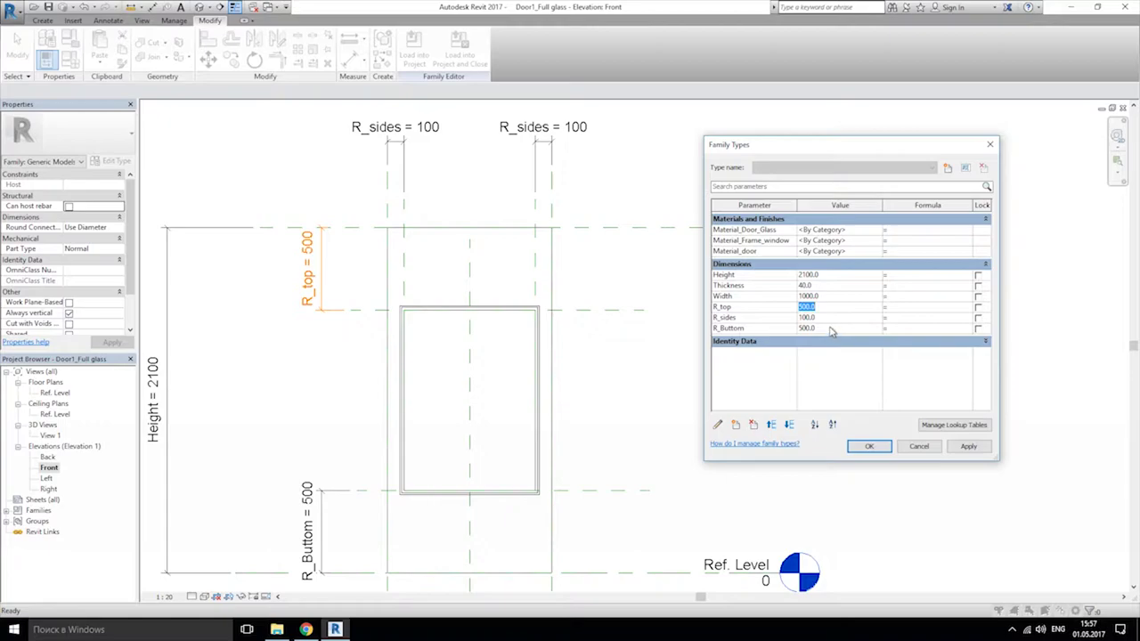
text(2)
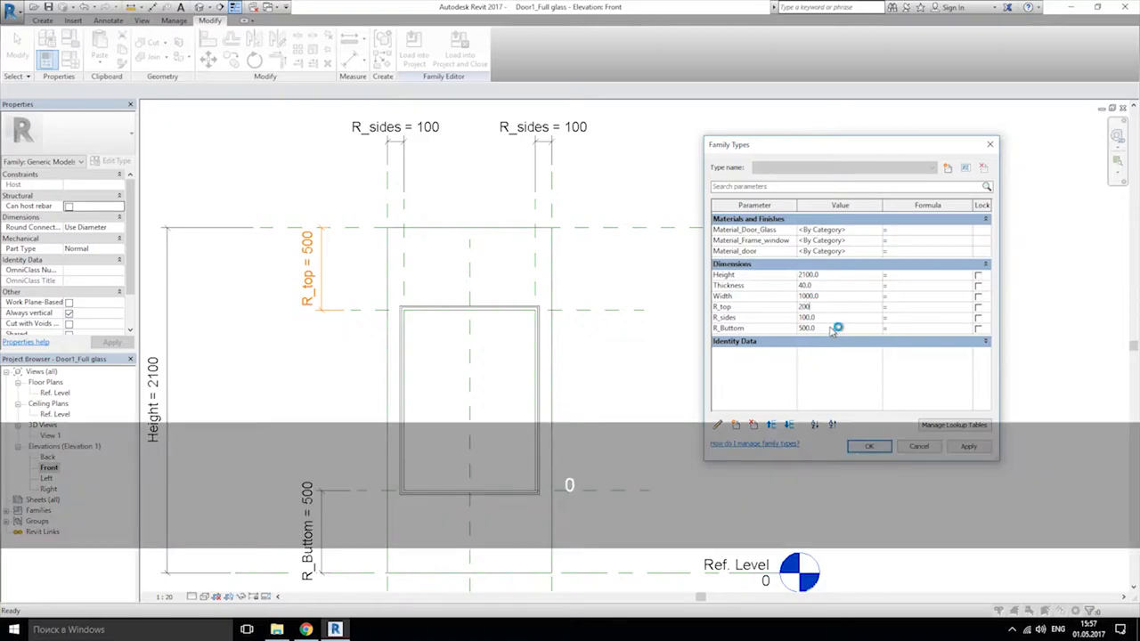
click(868, 446)
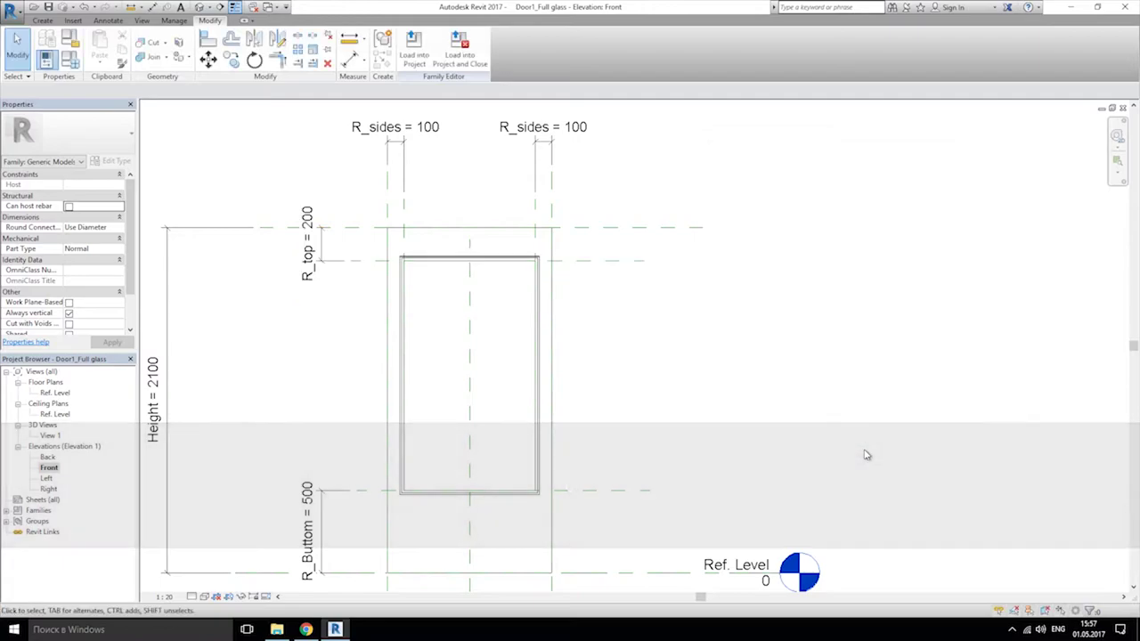
Step: Set the R_top parameter to 150 in the family types and accept the change
middle_drag(709, 385, 703, 334)
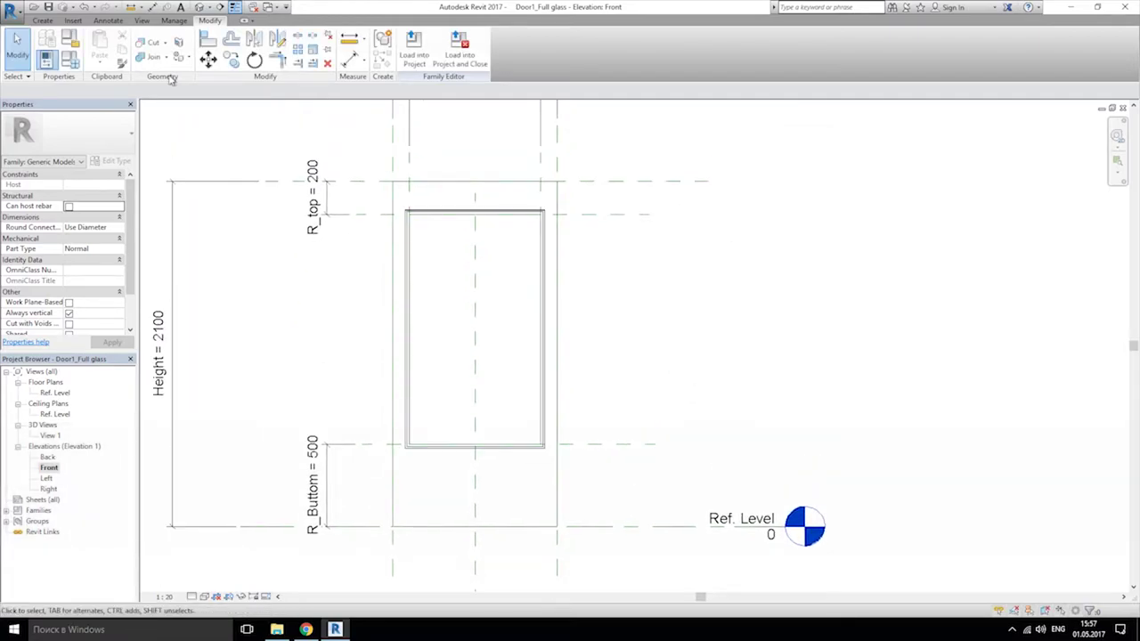
click(70, 60)
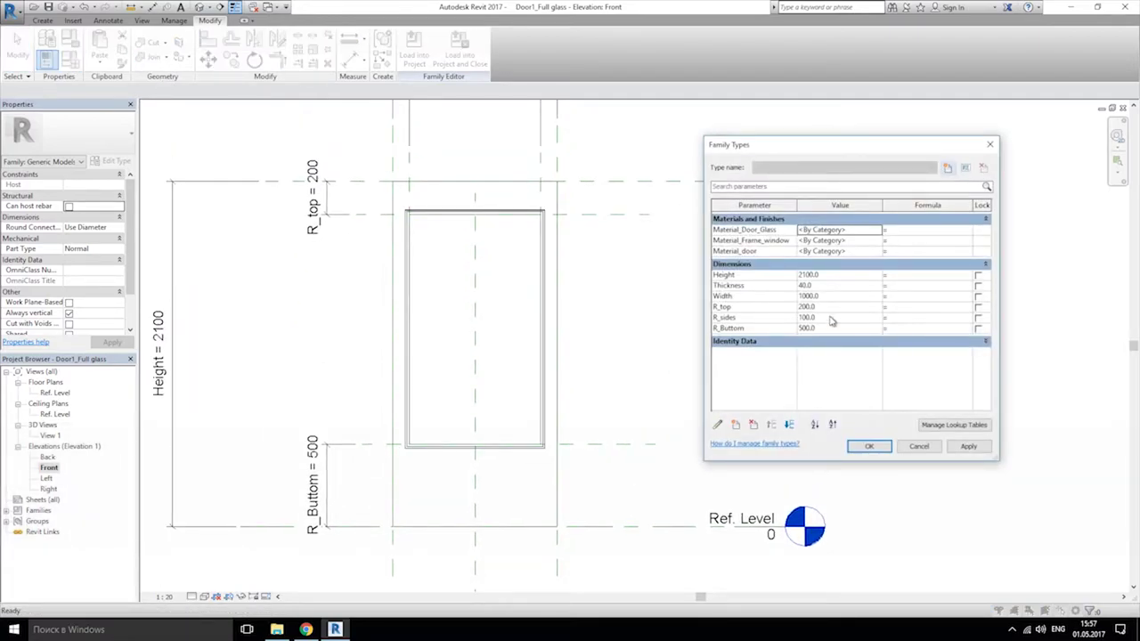
click(826, 307)
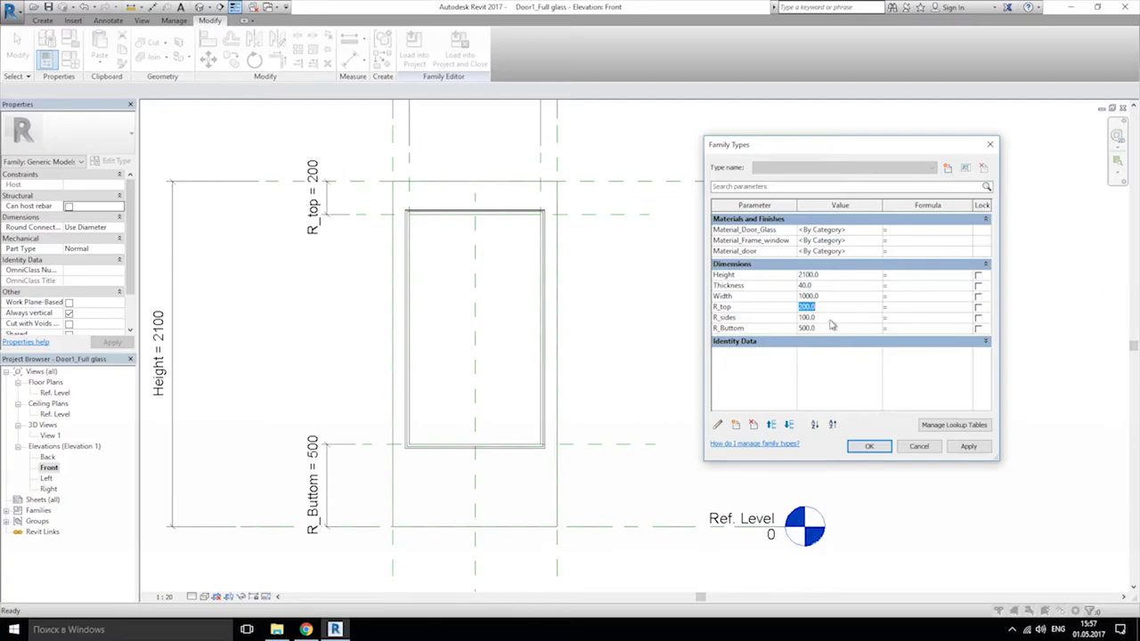
text(15)
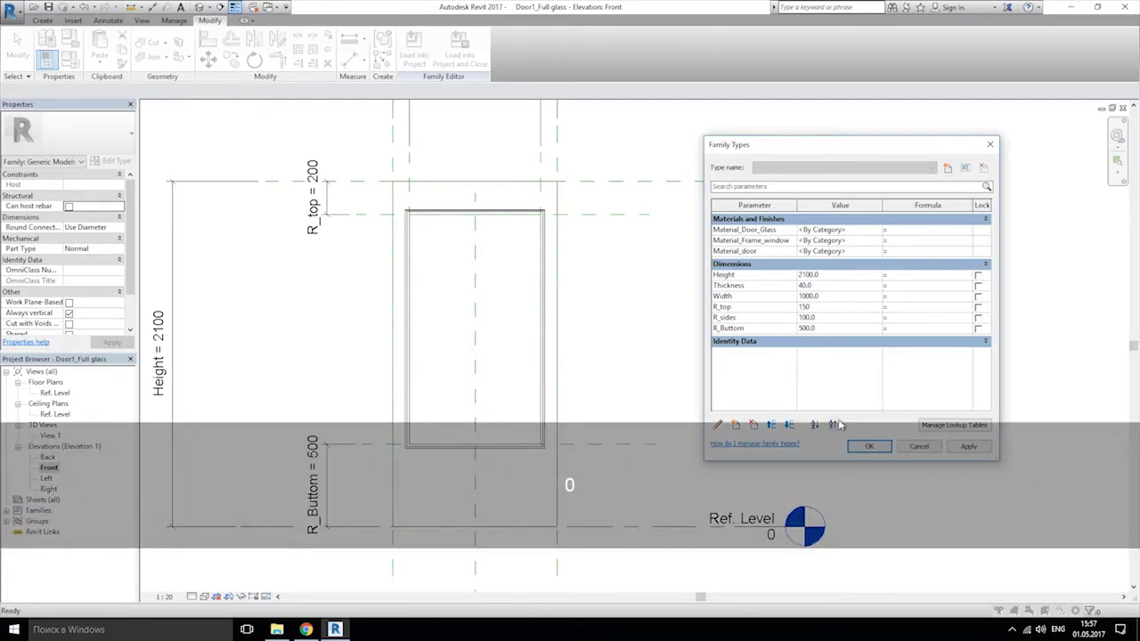
click(868, 446)
scroll(713, 353, down, 1)
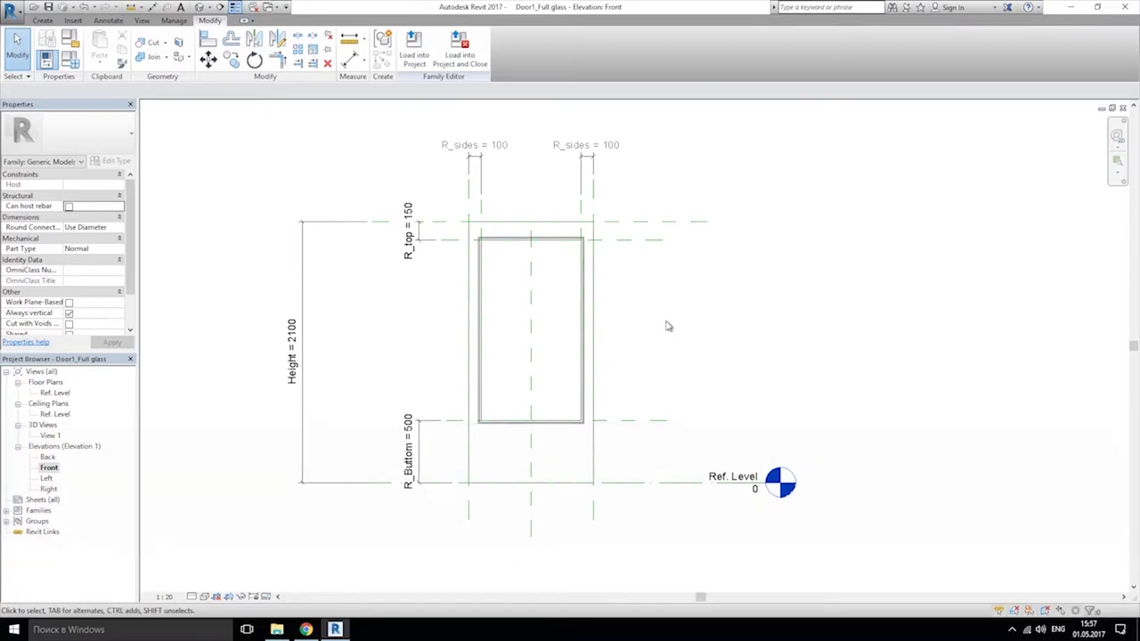
middle_drag(668, 325, 661, 343)
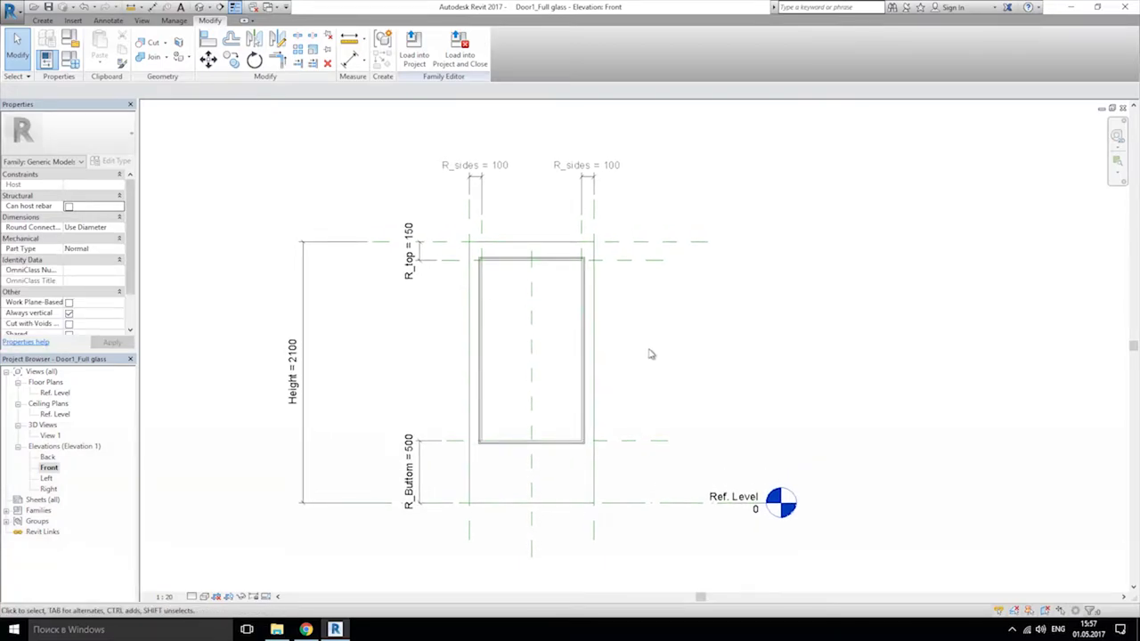
middle_drag(437, 374, 453, 376)
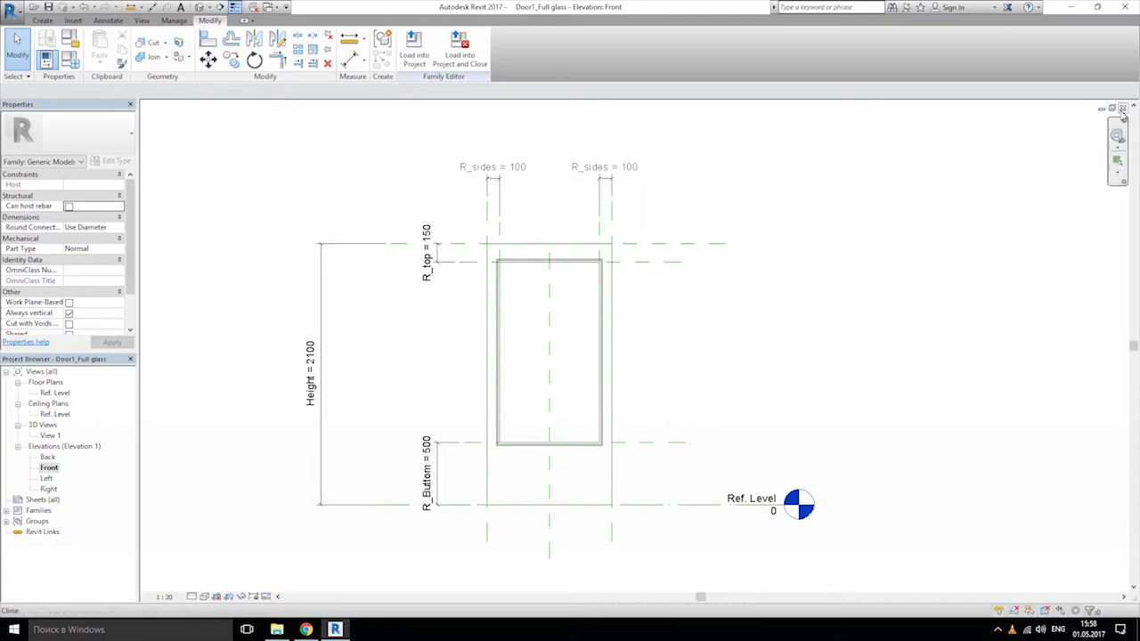
Step: Close the Door1_Full glass family and create a new family from the Metric Door template
key(ctrl+Tab)
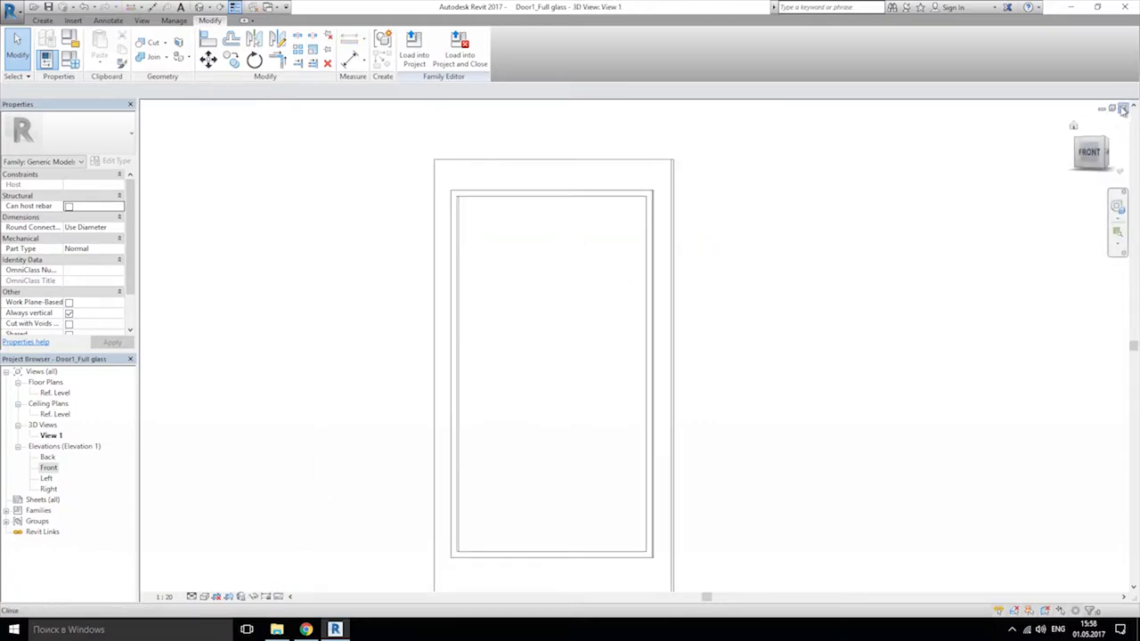
key(ctrl+F4)
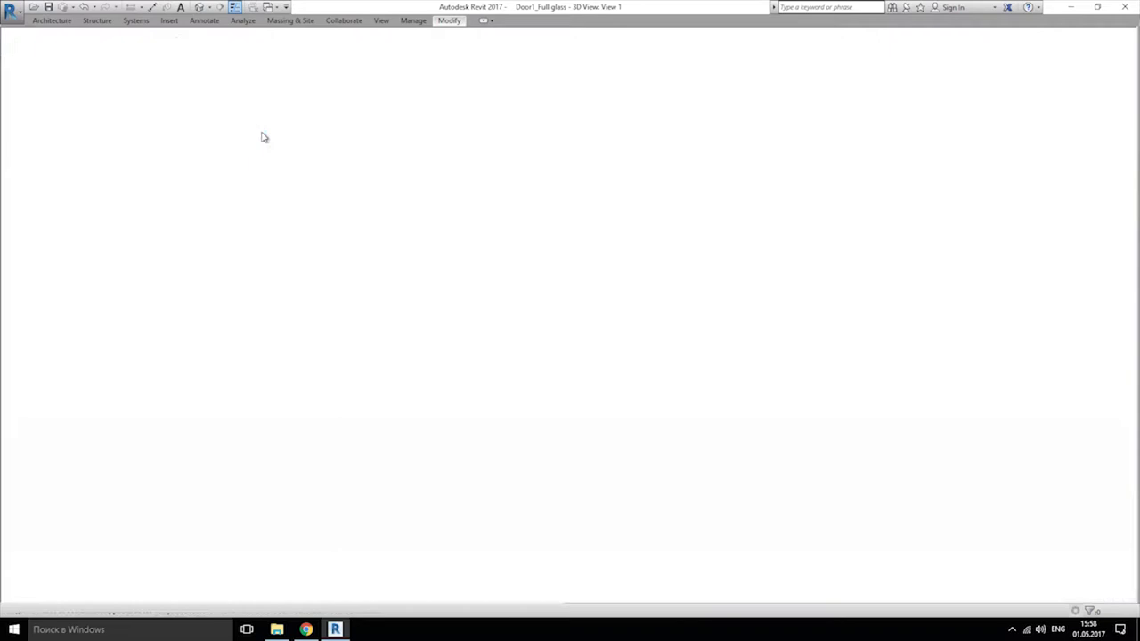
click(157, 217)
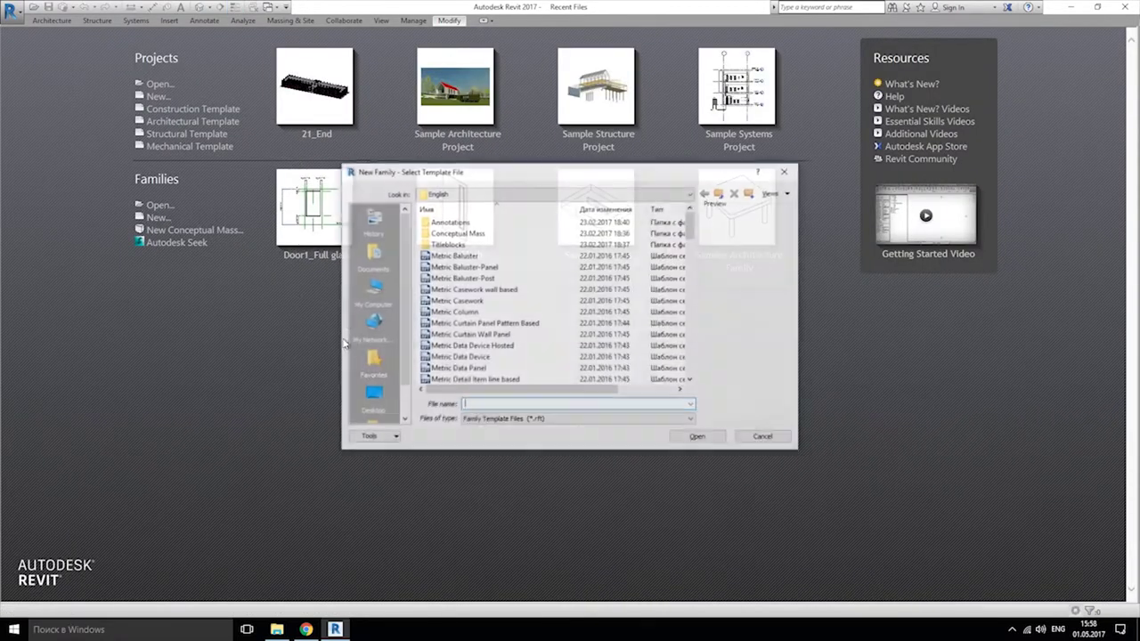
scroll(534, 302, down, 5)
scroll(531, 307, down, 6)
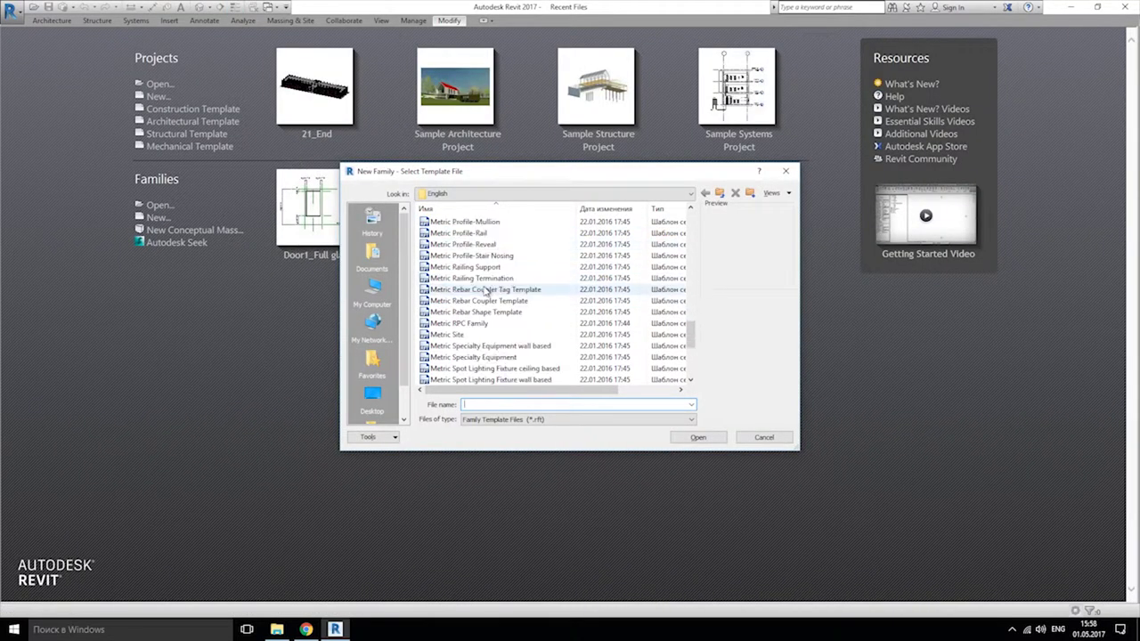
scroll(489, 322, up, 3)
scroll(486, 320, up, 8)
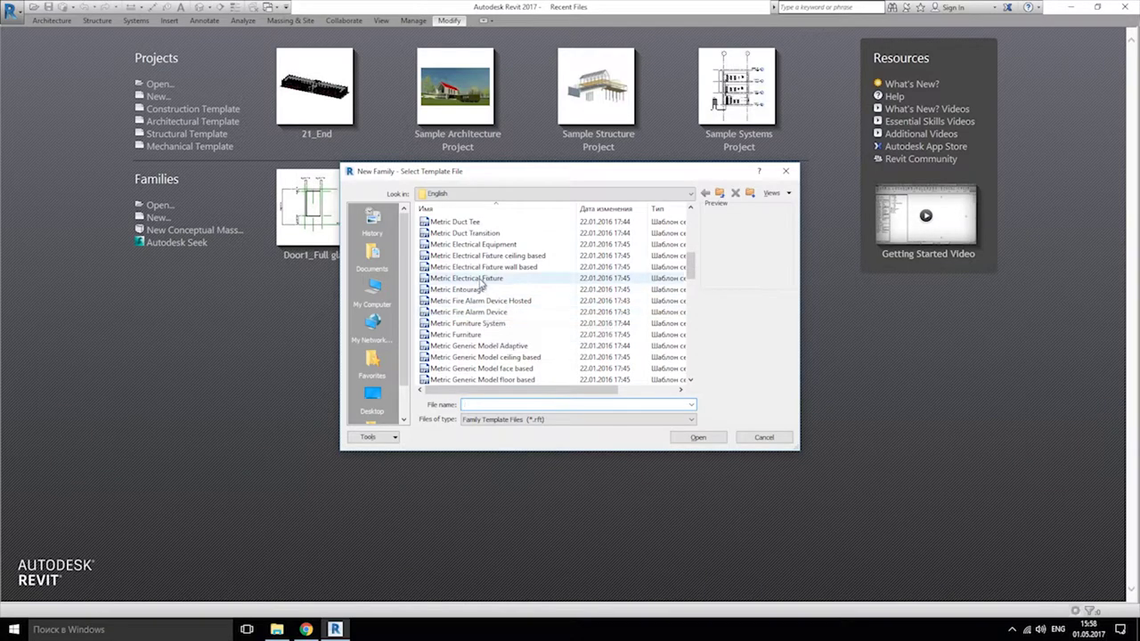
click(454, 289)
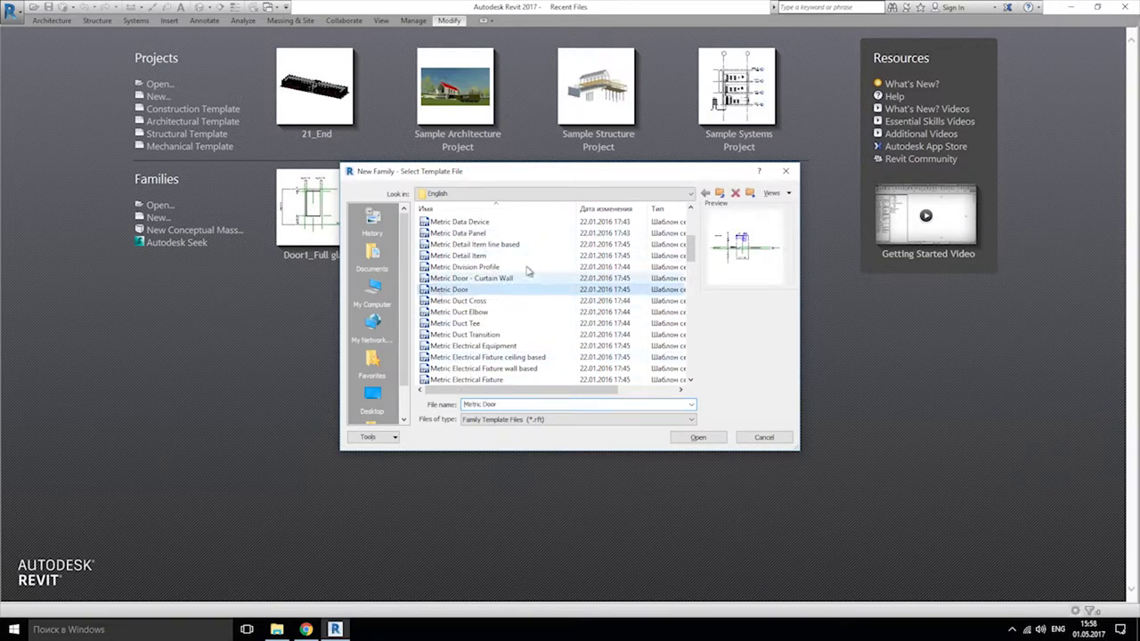
click(698, 440)
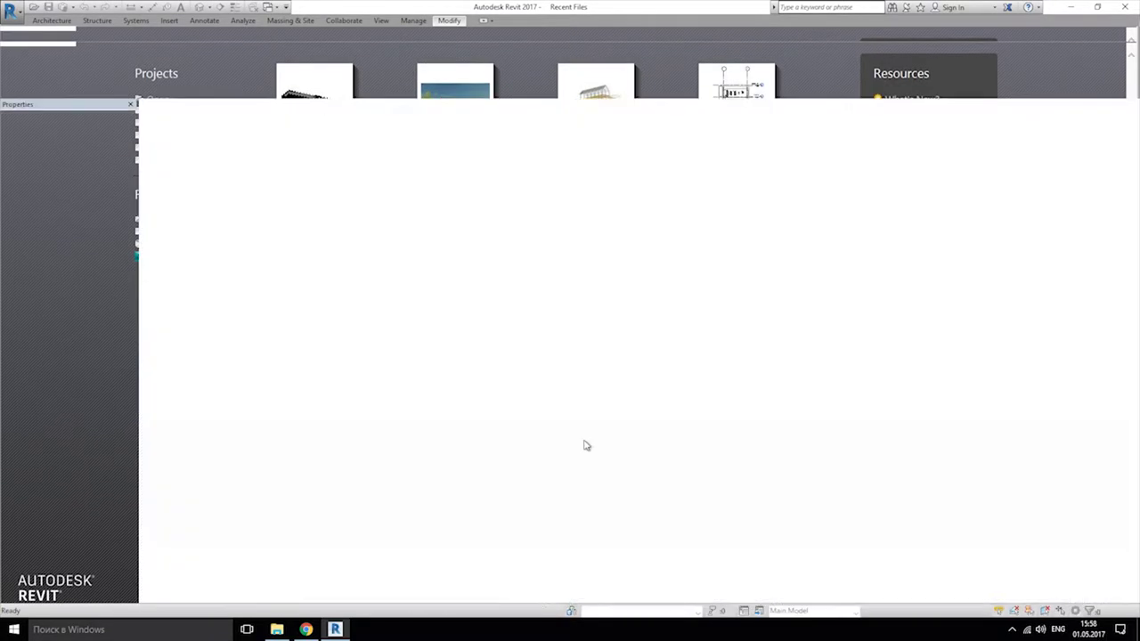
Step: Delete the interior and exterior Frame/Mullion extrusions from the door opening in the Ref. Level plan
scroll(667, 445, up, 2)
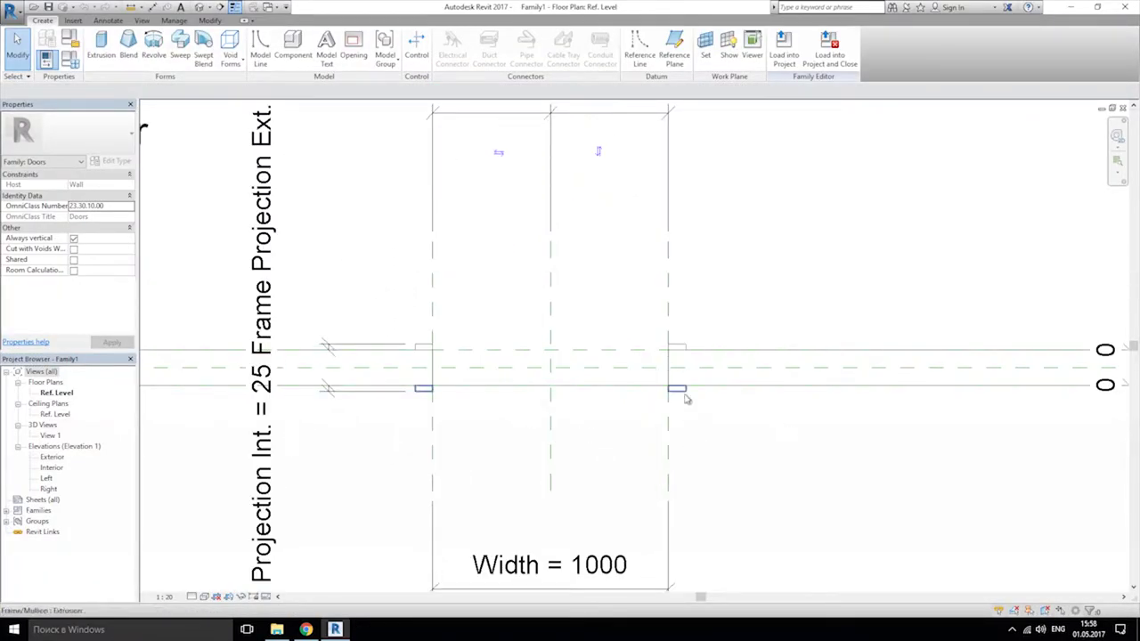
click(684, 411)
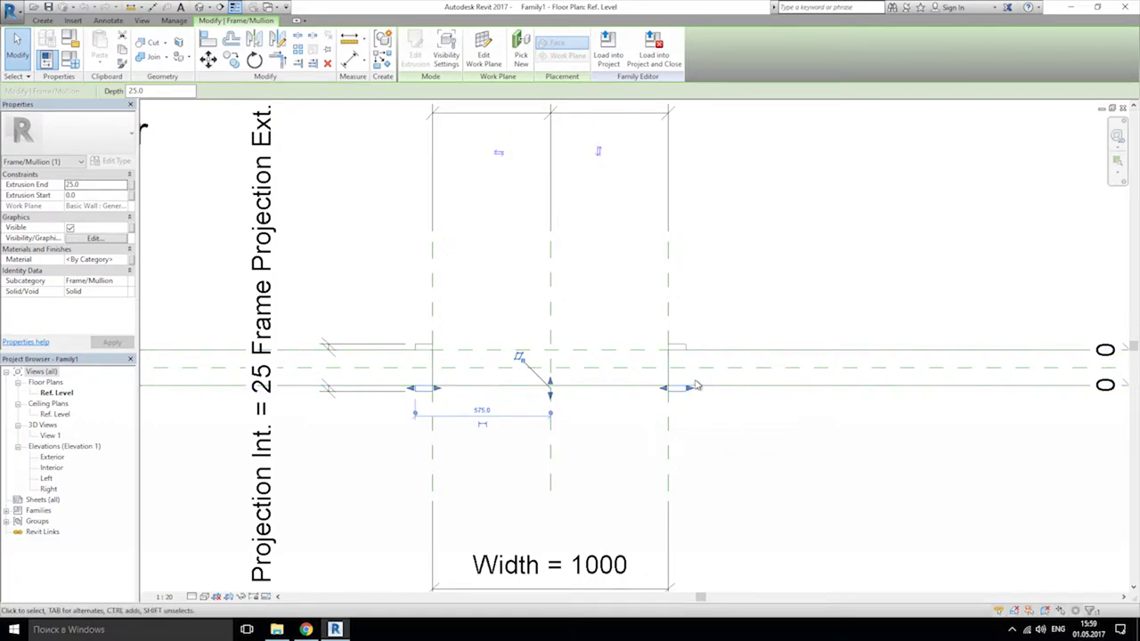
key(Delete)
click(679, 349)
click(742, 294)
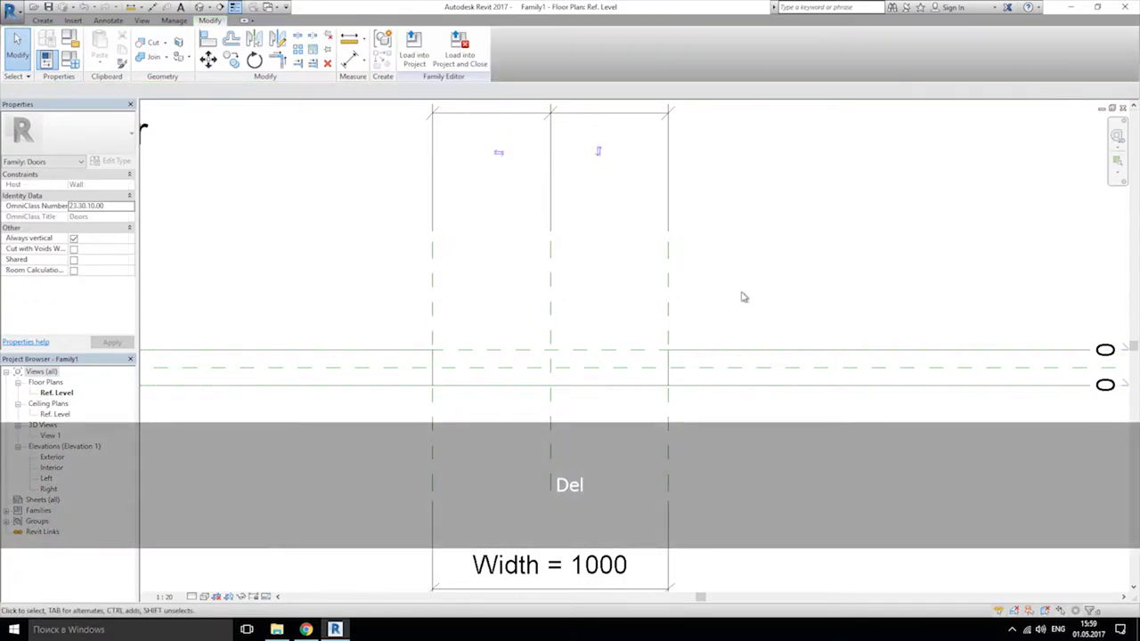
Step: Delete the Frame Width and Frame Projection Int. parameters from the door family's types
scroll(714, 312, down, 3)
scroll(670, 328, up, 2)
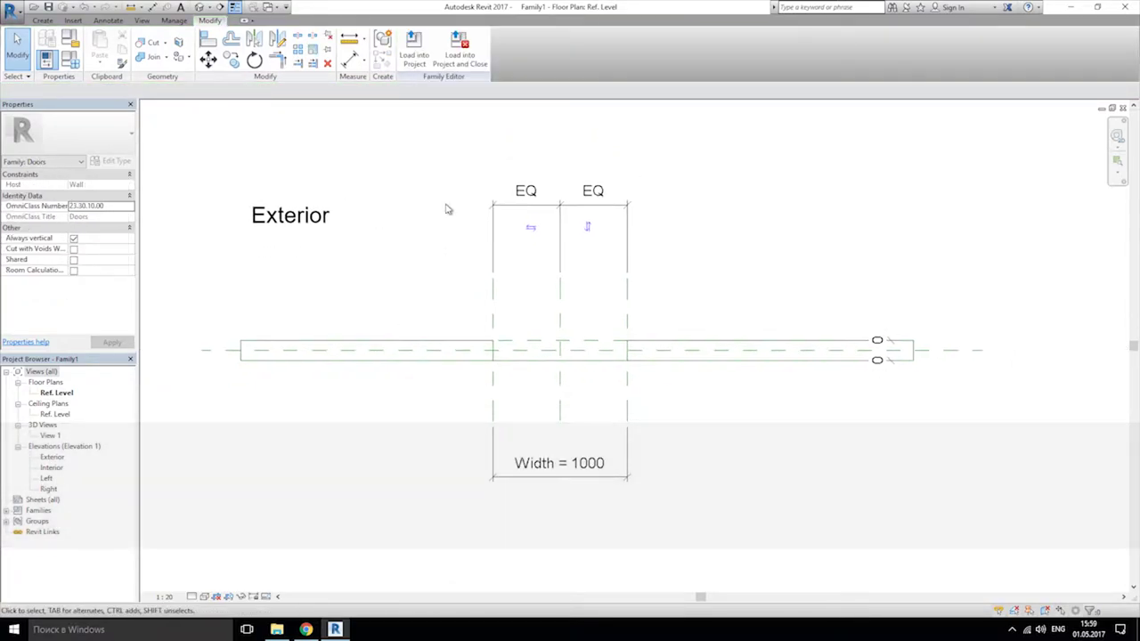
click(69, 63)
drag(803, 150, 501, 129)
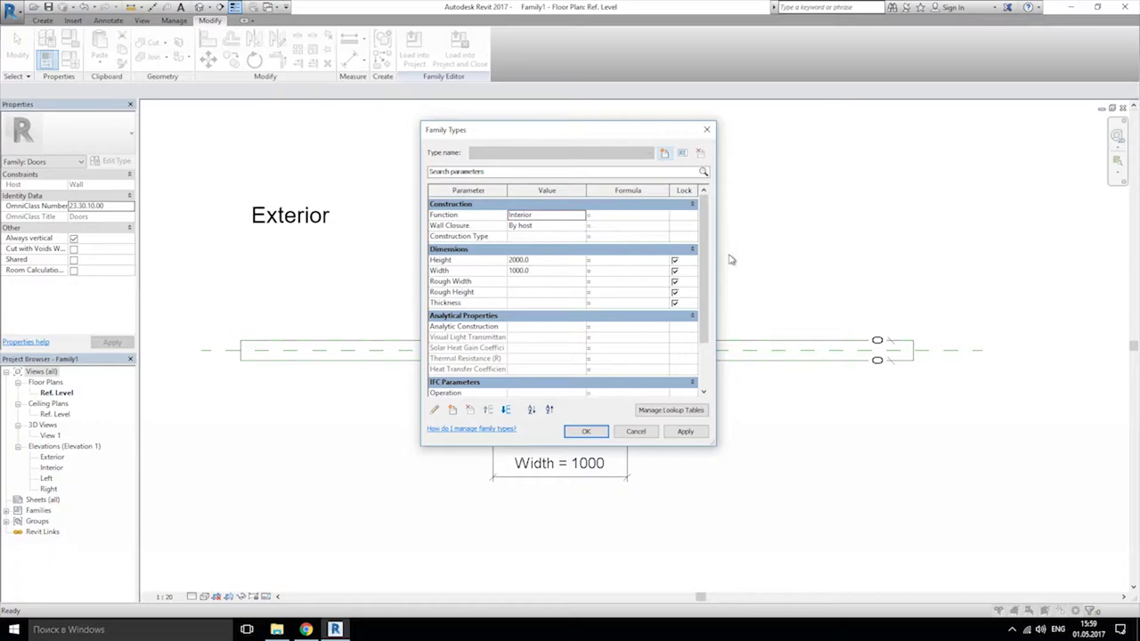
scroll(700, 292, down, 3)
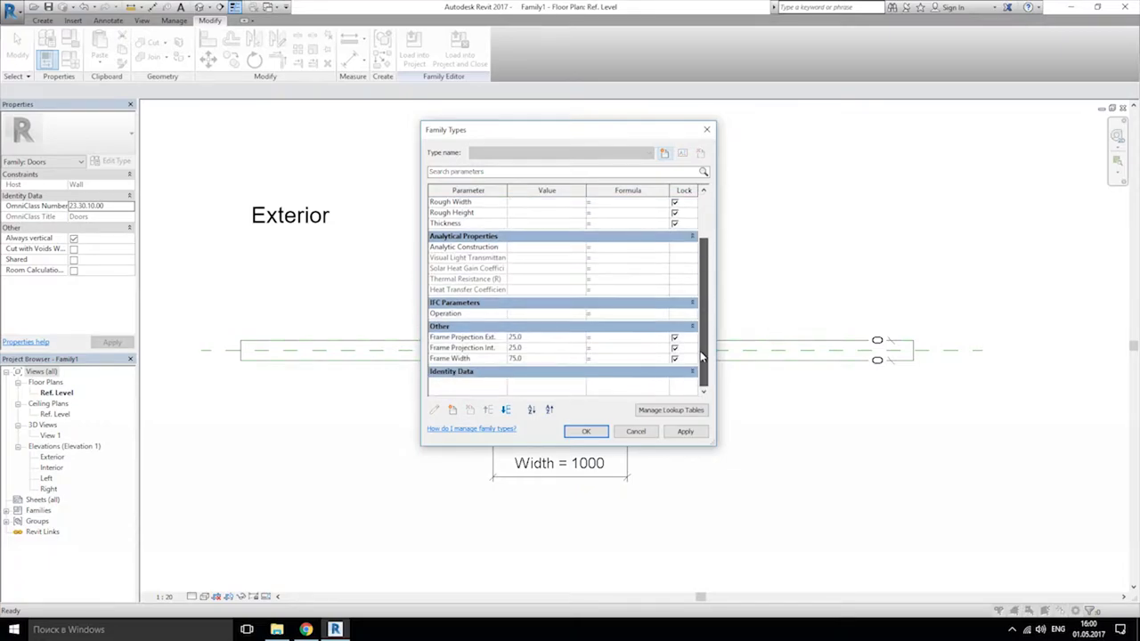
click(463, 358)
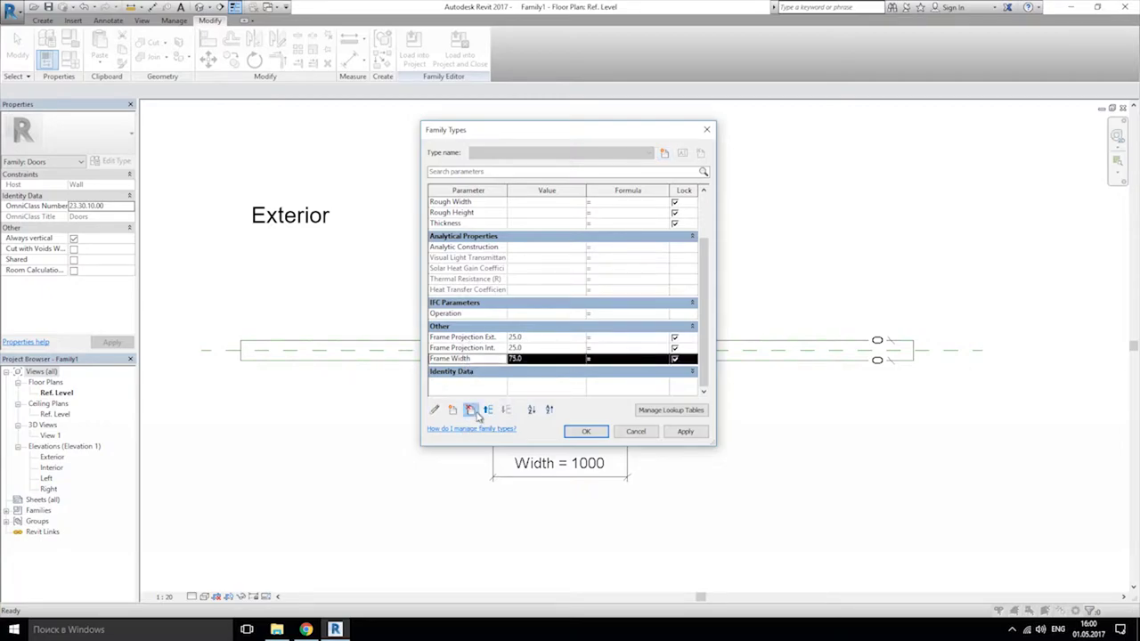
click(471, 409)
click(595, 317)
click(460, 359)
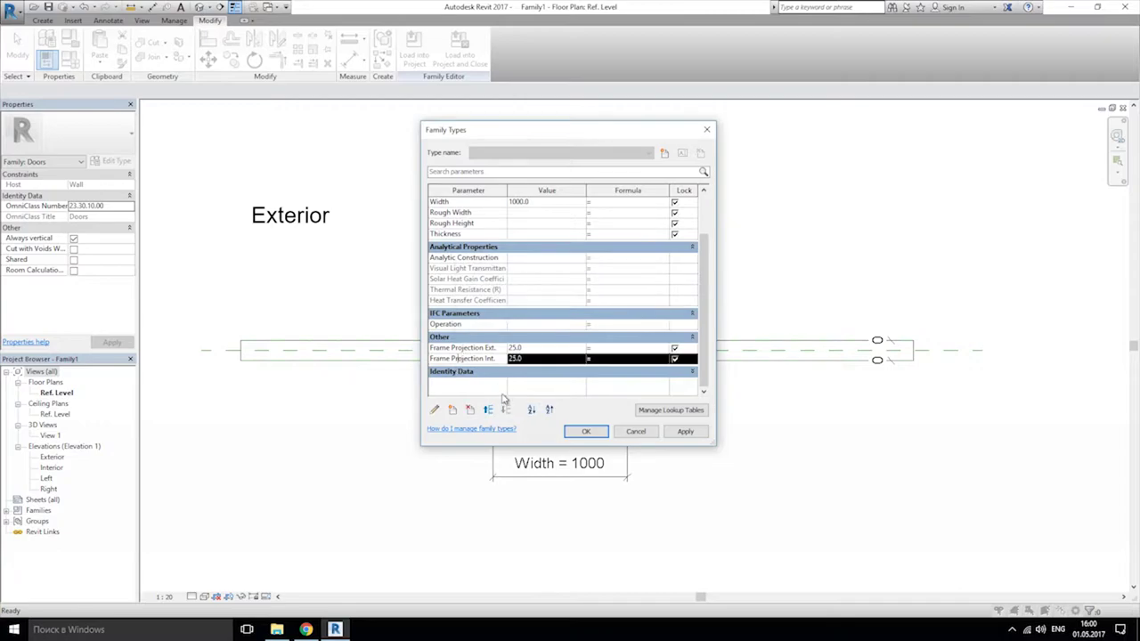
click(470, 410)
click(600, 316)
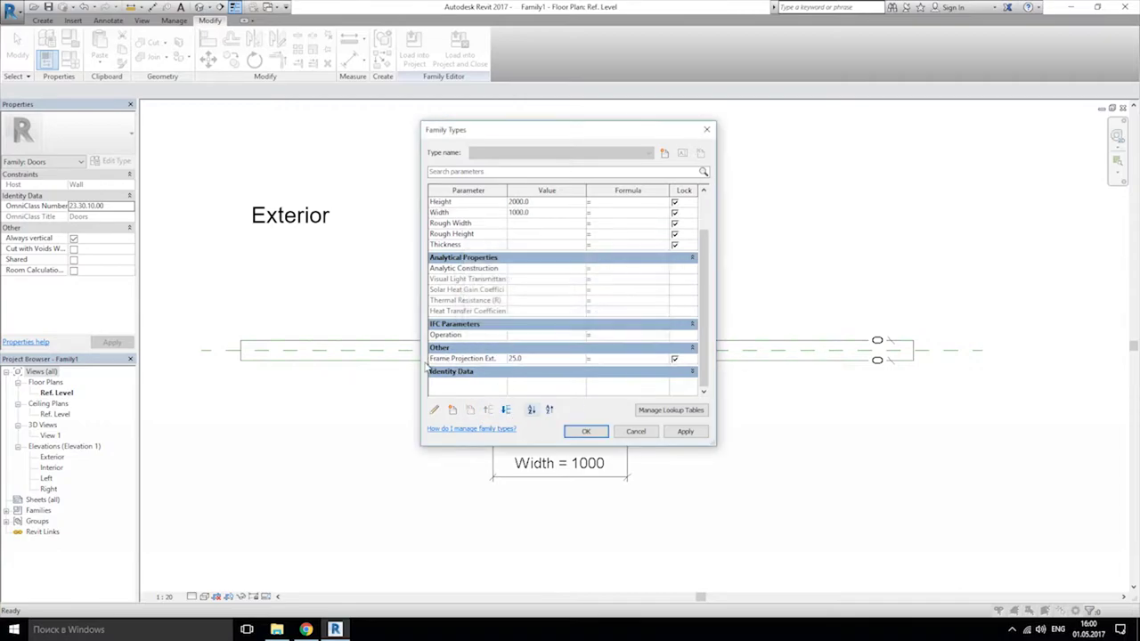
Step: Delete the Frame Projection Ext. parameter from the door family's types and accept the change
click(452, 359)
click(470, 410)
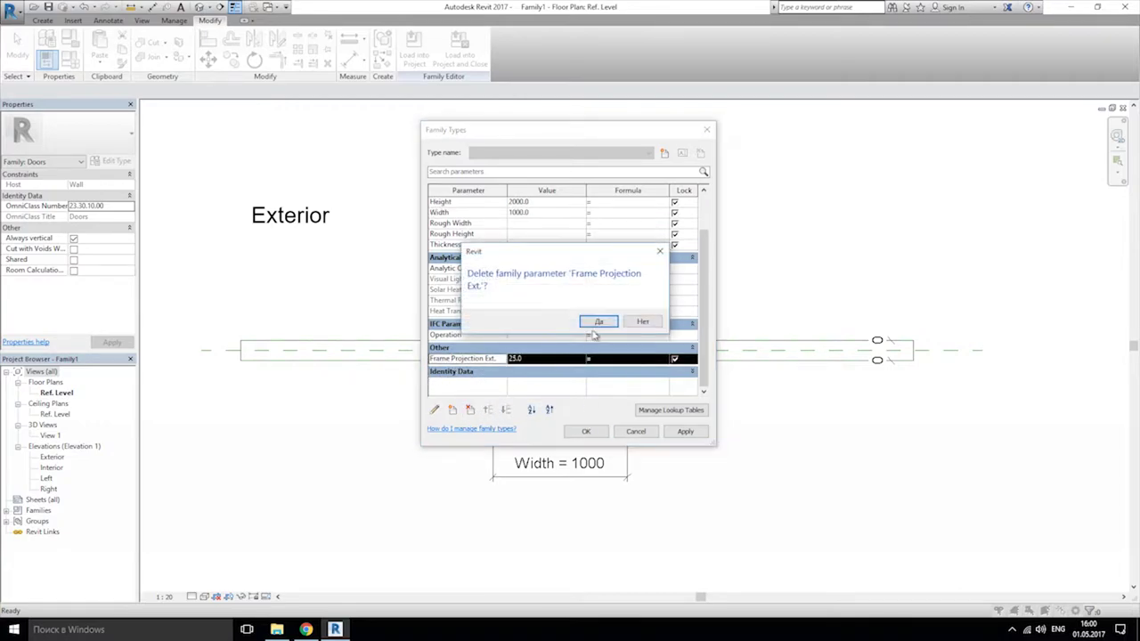
click(598, 323)
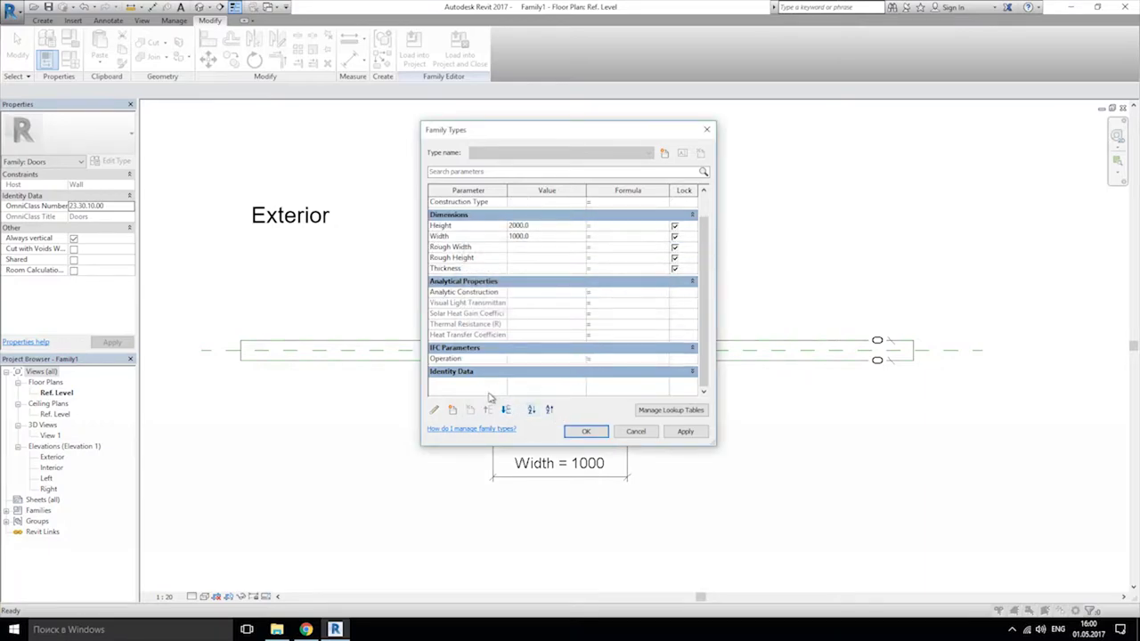
scroll(485, 374, up, 2)
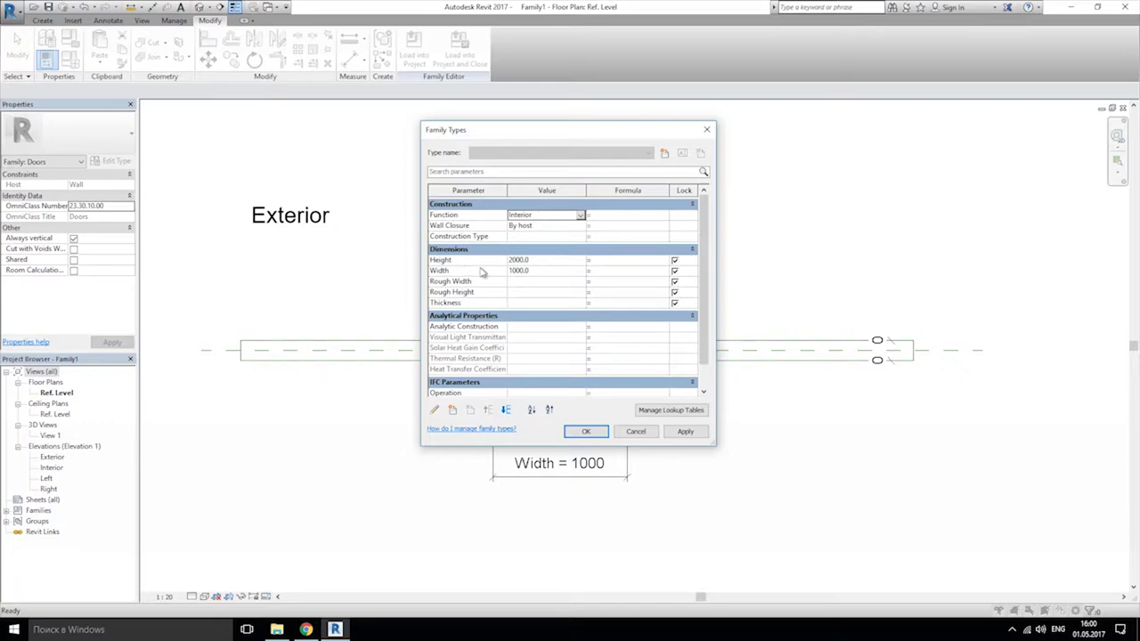
click(587, 432)
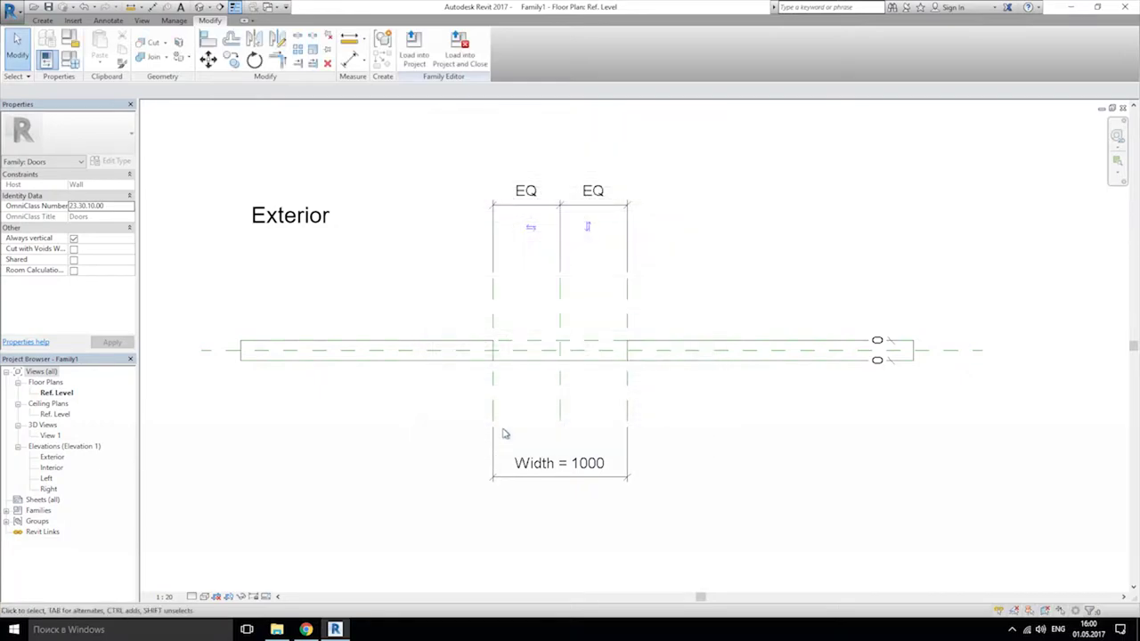
Step: Delete both dashed elevation swing lines from the door opening in the Exterior elevation
double_click(51, 458)
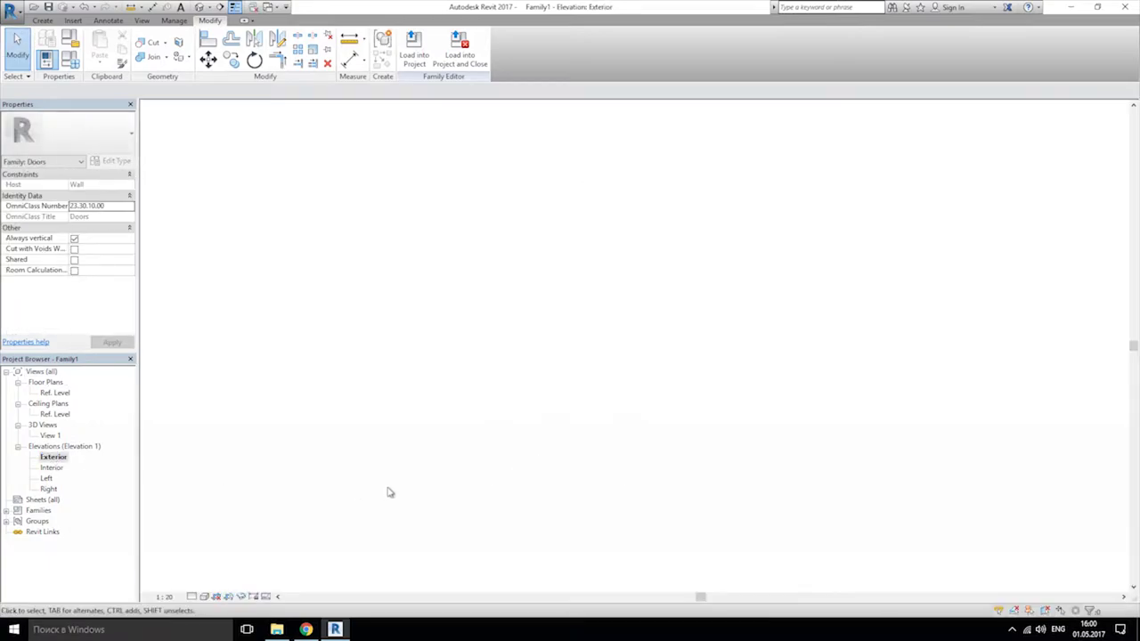
scroll(608, 428, up, 3)
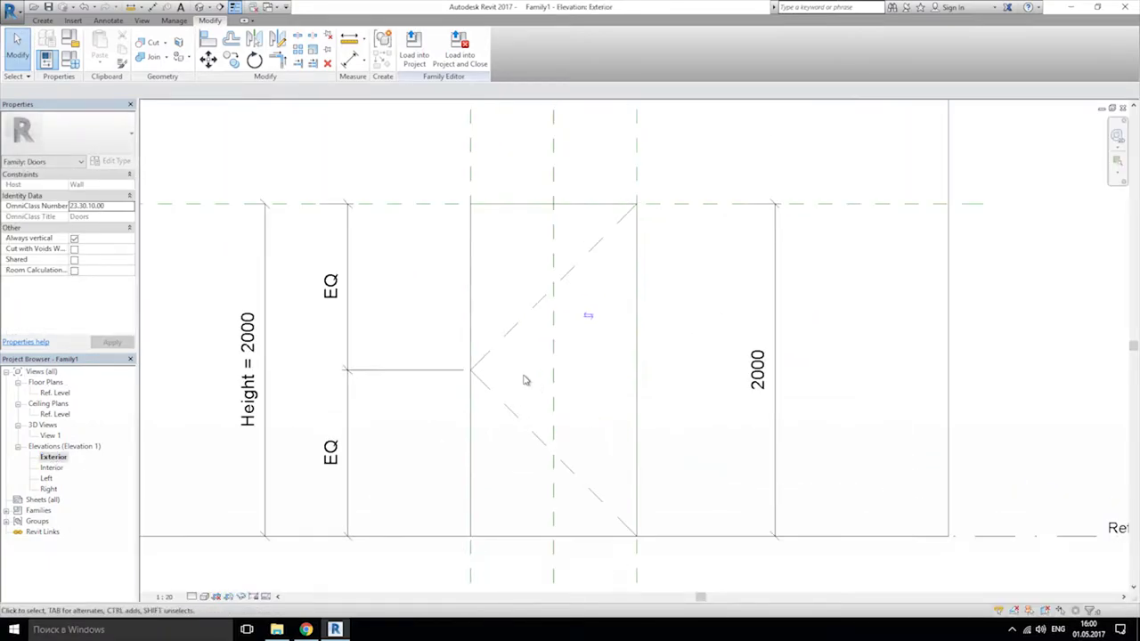
click(503, 405)
key(Delete)
click(485, 385)
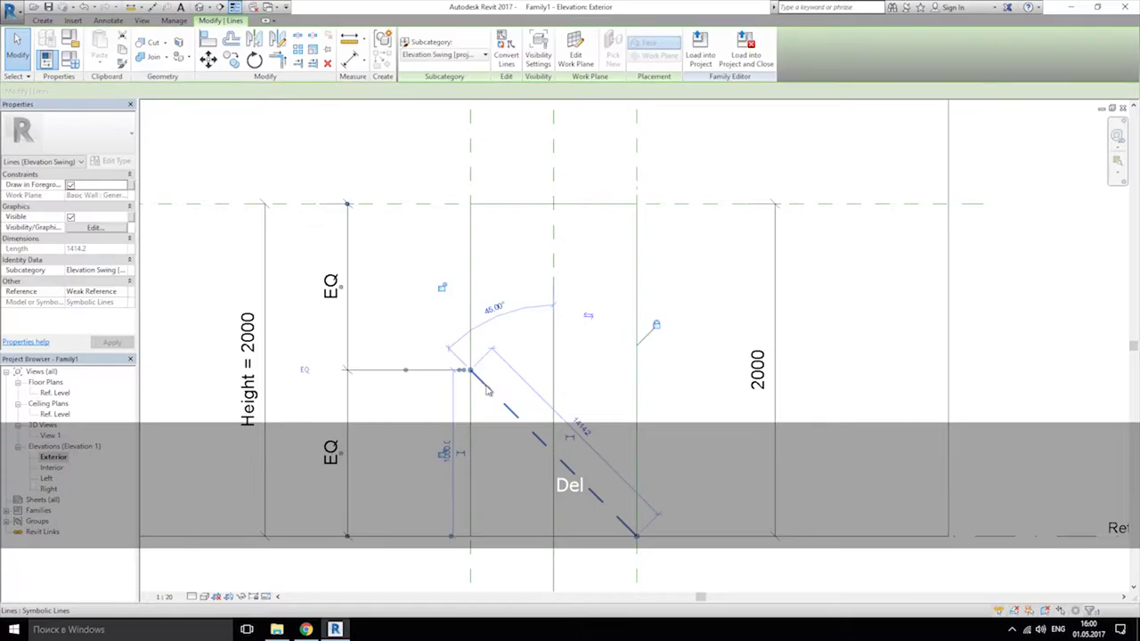
key(Delete)
Step: Delete the labelled Height dimension beside the door opening in the Exterior elevation
click(350, 346)
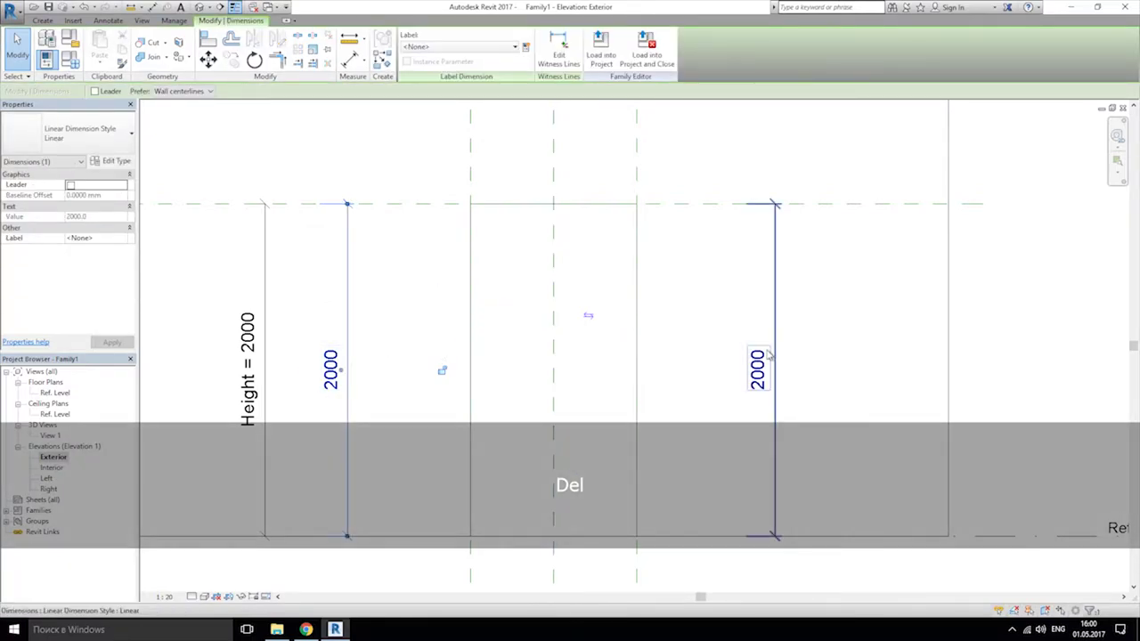
click(323, 310)
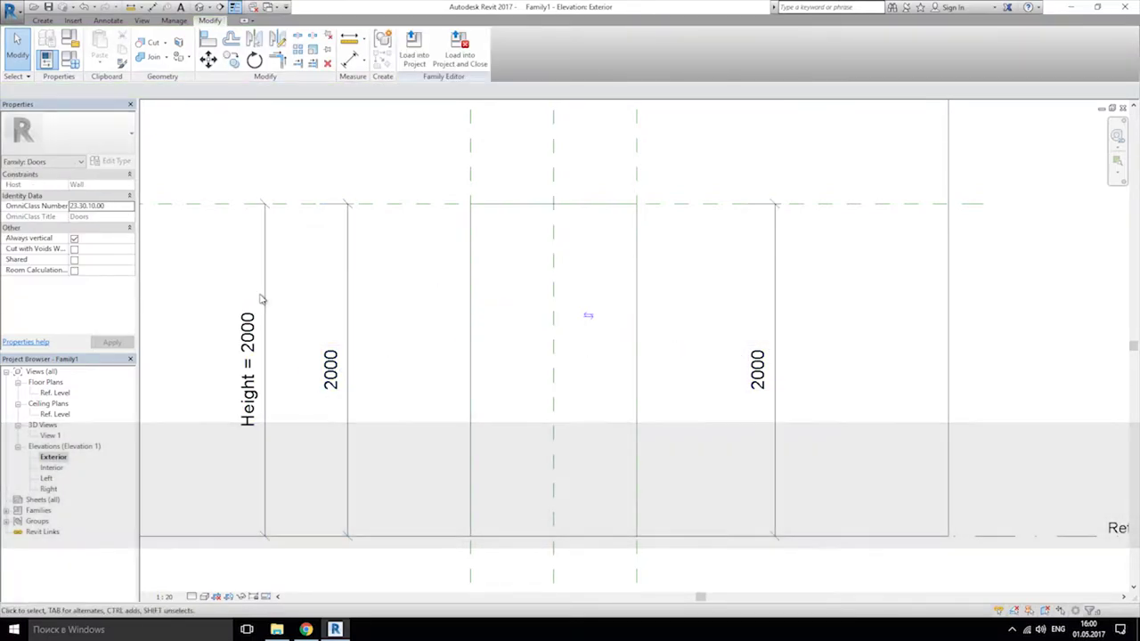
click(256, 294)
key(Delete)
scroll(326, 328, down, 2)
scroll(326, 328, down, 2)
middle_drag(326, 327, 441, 307)
scroll(527, 338, up, 1)
middle_drag(526, 338, 559, 372)
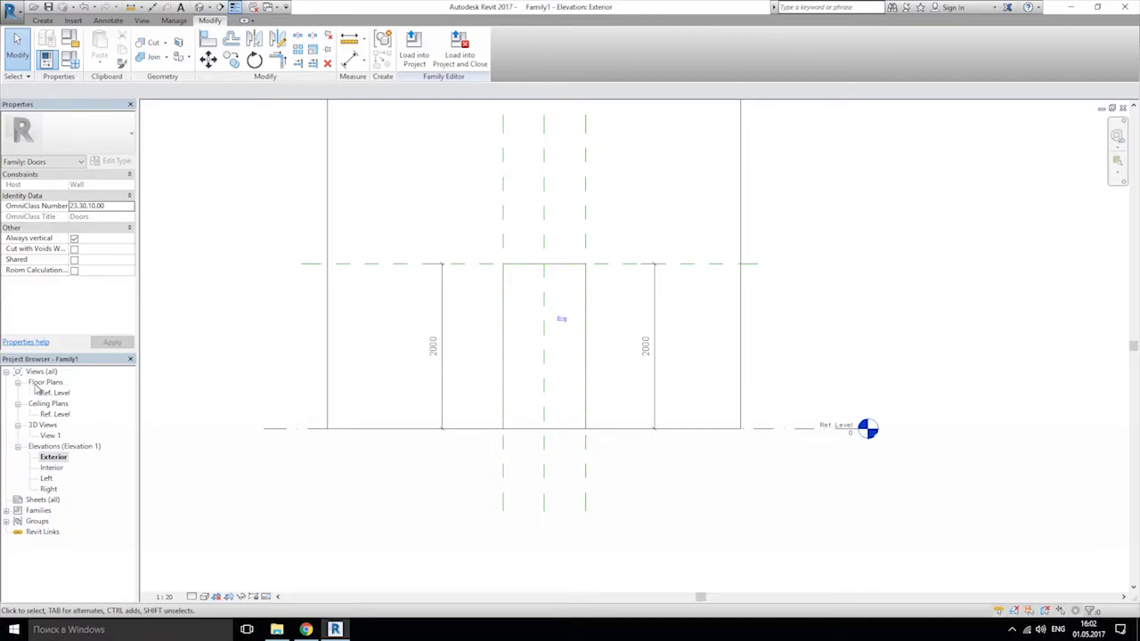
Step: Open the Ref. Level floor plan and try to load the family into a project
double_click(54, 392)
middle_drag(514, 422, 577, 539)
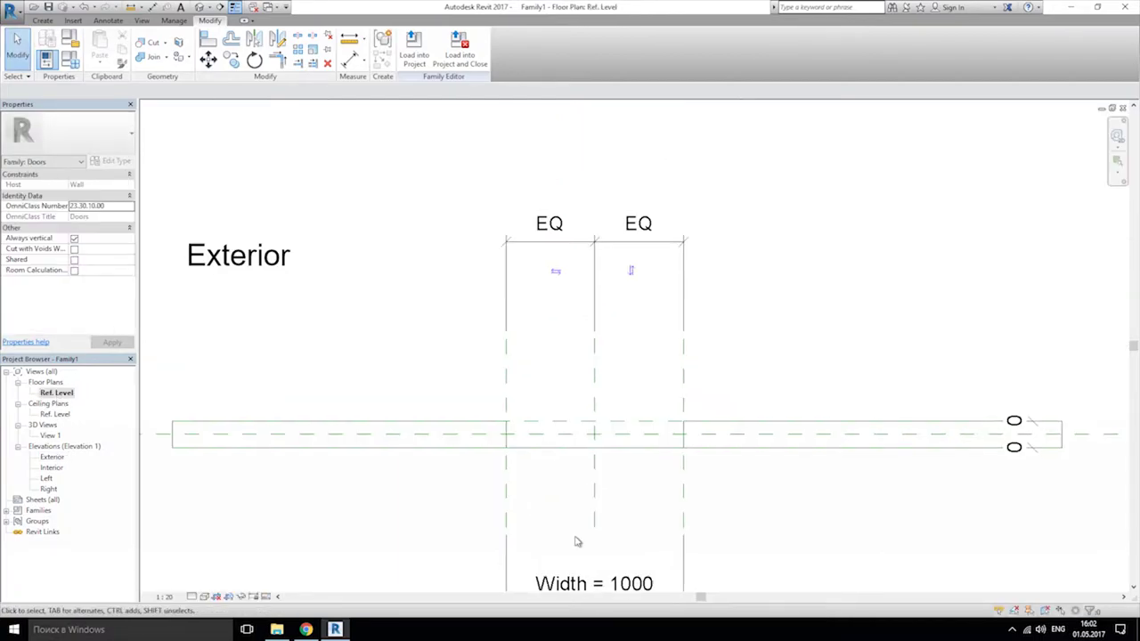
scroll(627, 472, down, 1)
middle_drag(628, 472, 538, 444)
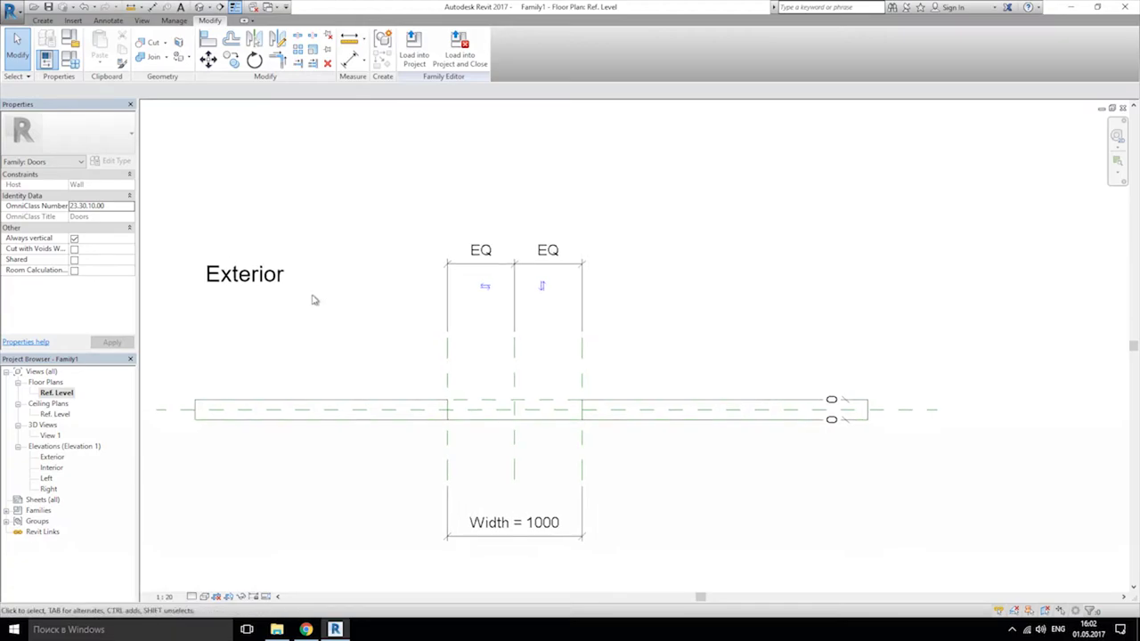
click(418, 49)
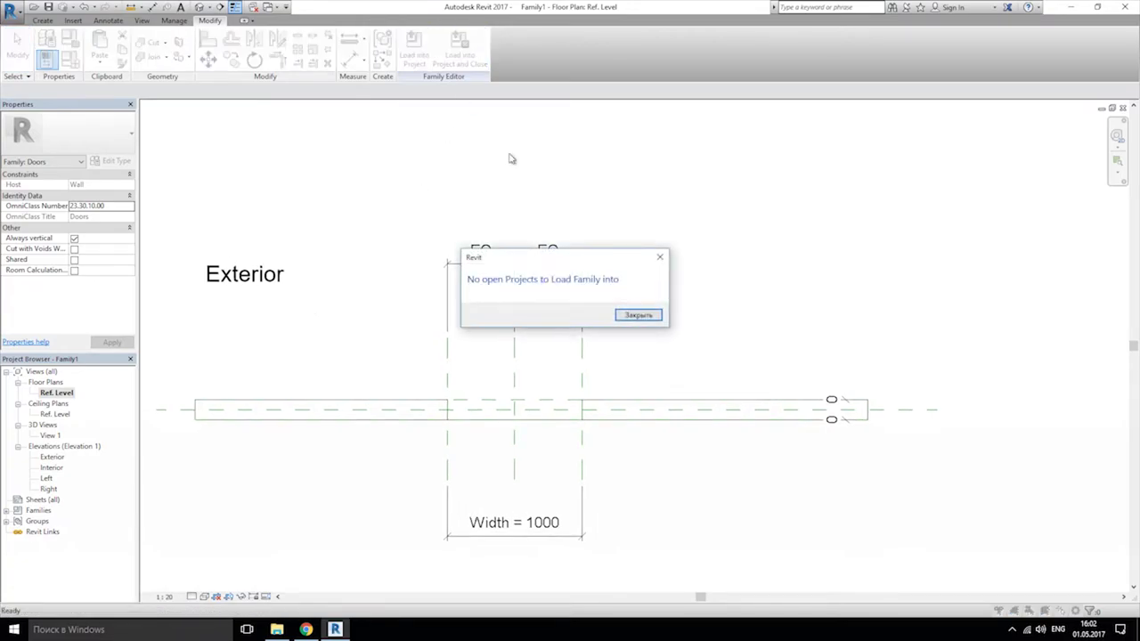
click(638, 316)
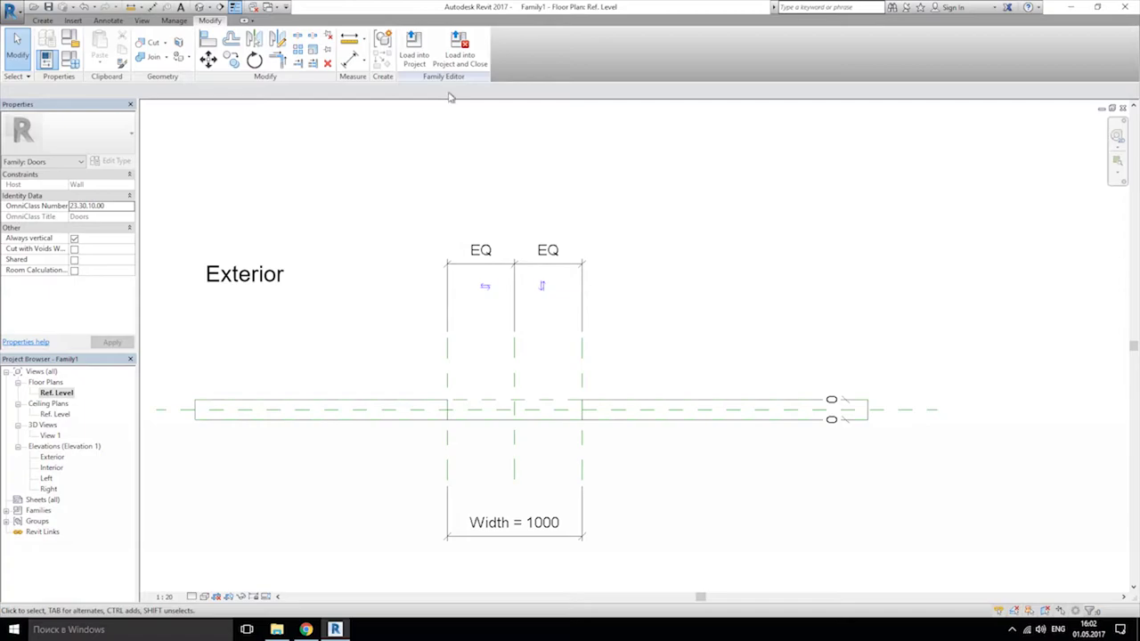
Step: Load the Door1_Flush and Door1_Full glass families from the models\Revit folder on drive D into this door family
click(72, 19)
click(393, 49)
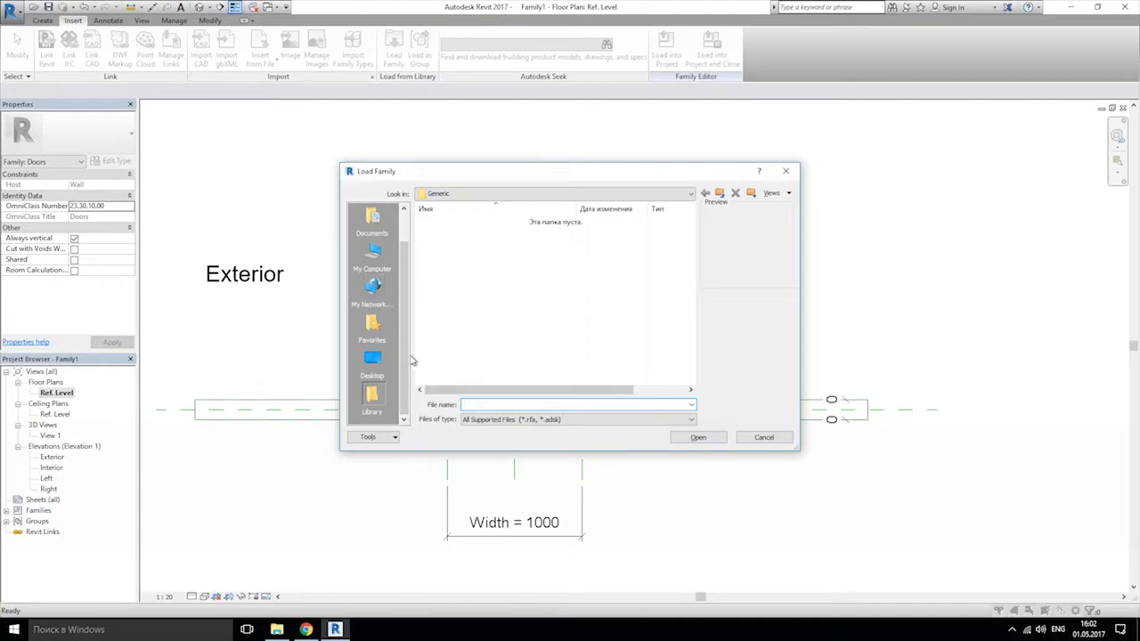
drag(402, 297, 406, 267)
click(372, 223)
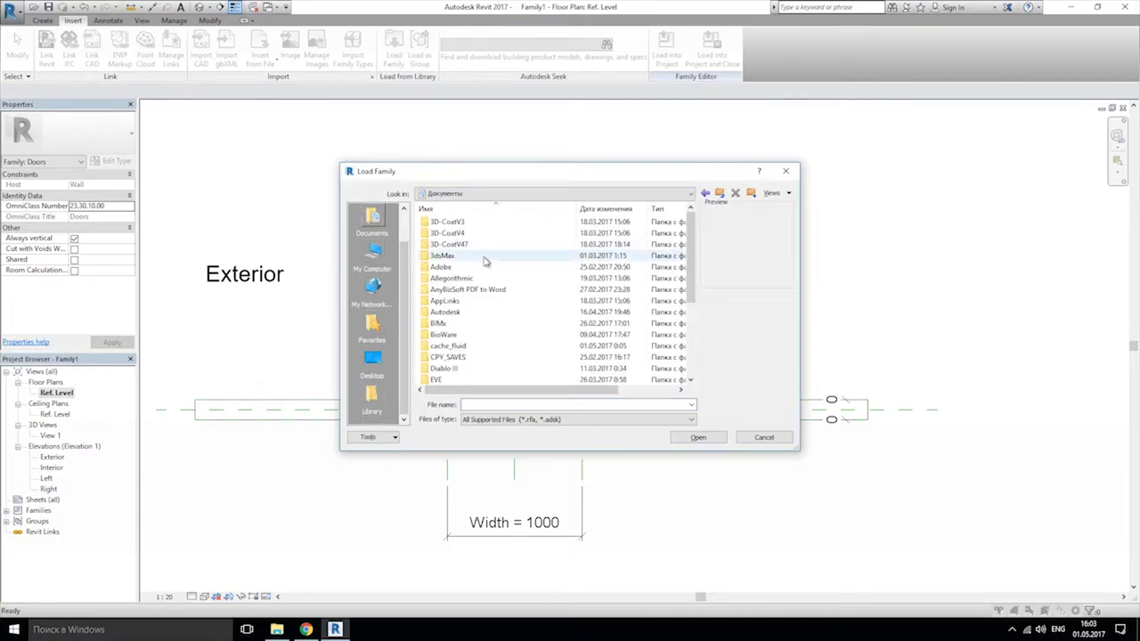
scroll(372, 285, up, 1)
click(372, 292)
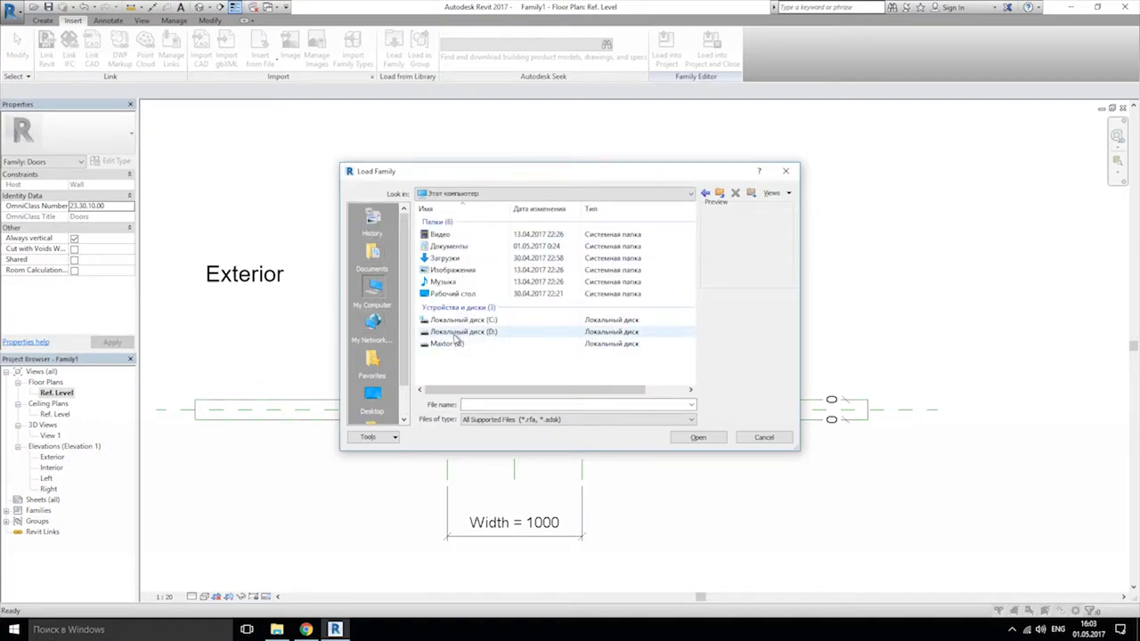
double_click(456, 333)
double_click(450, 259)
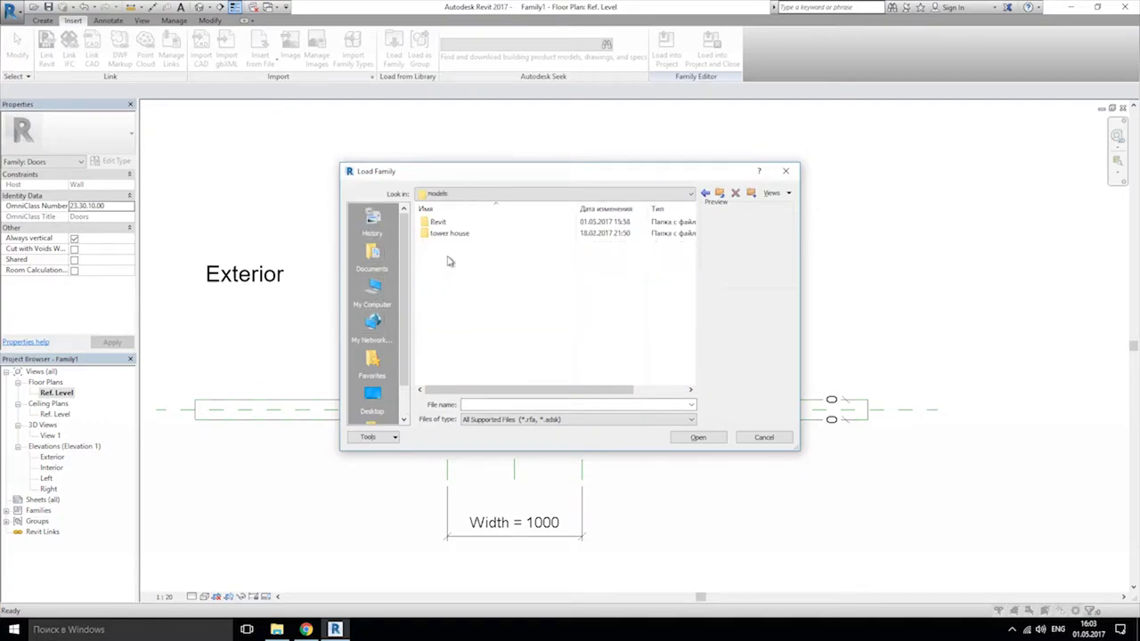
double_click(438, 221)
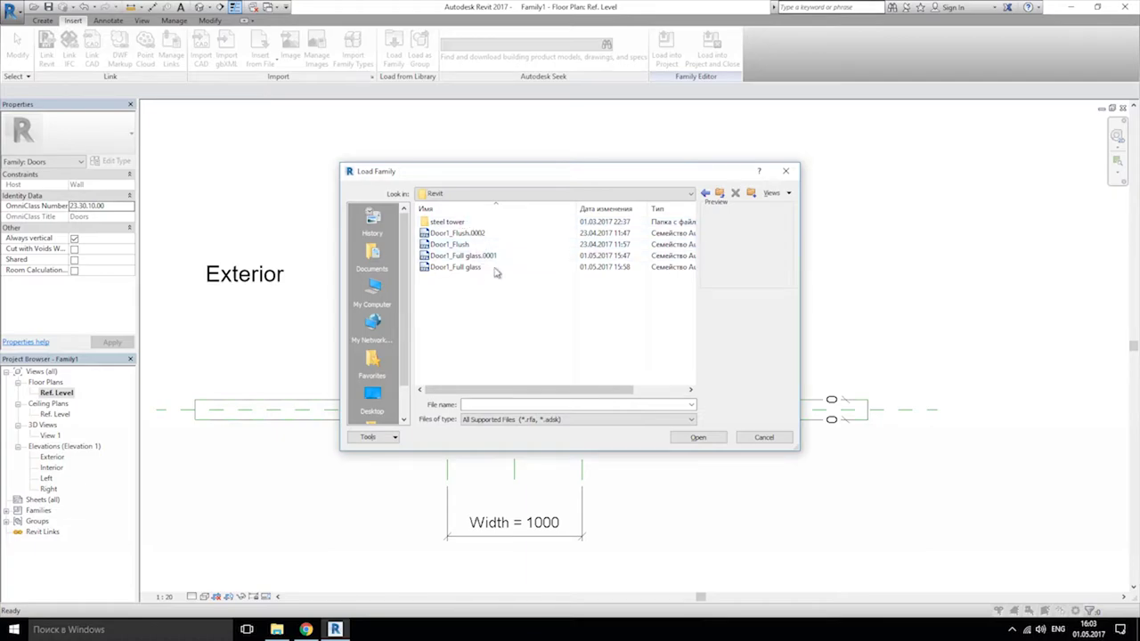
click(486, 245)
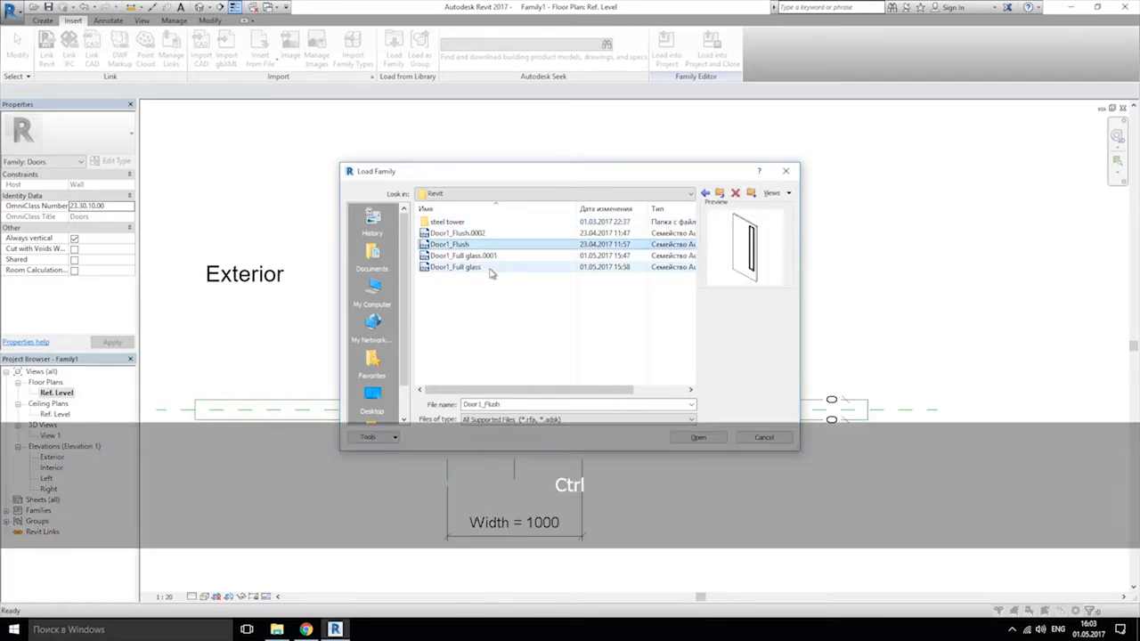
ctrl+click(456, 267)
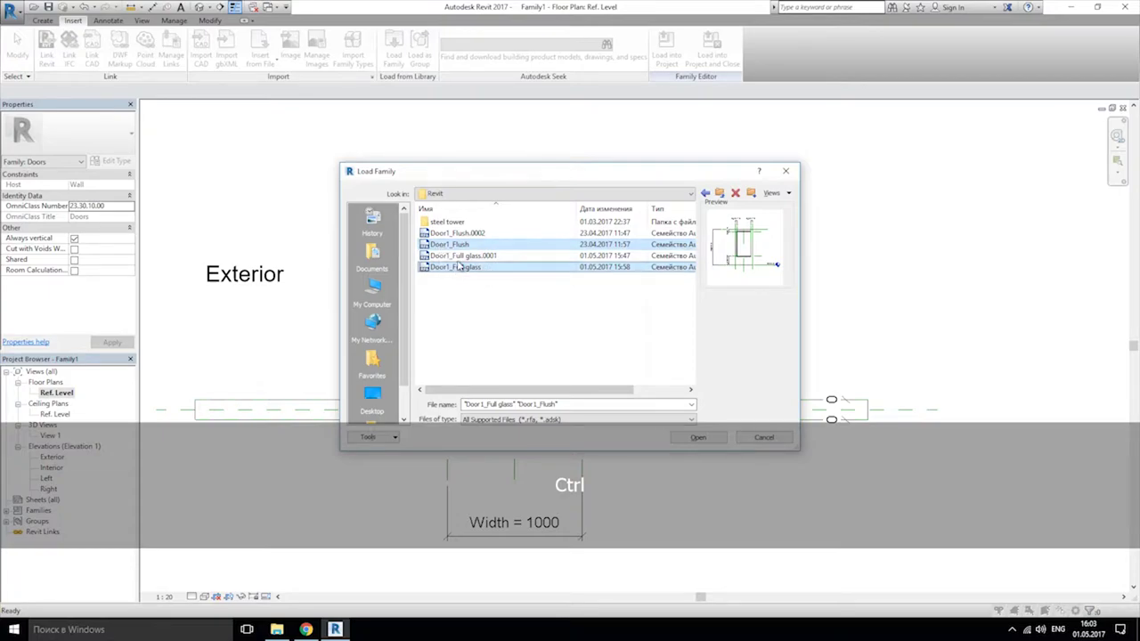
click(697, 438)
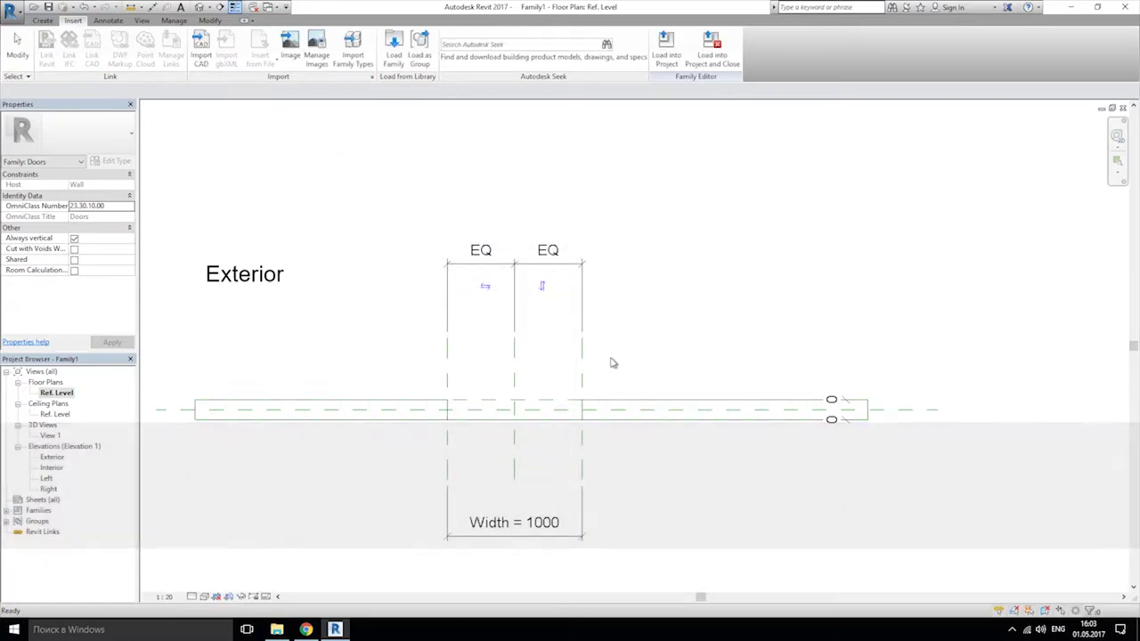
middle_drag(611, 369, 649, 288)
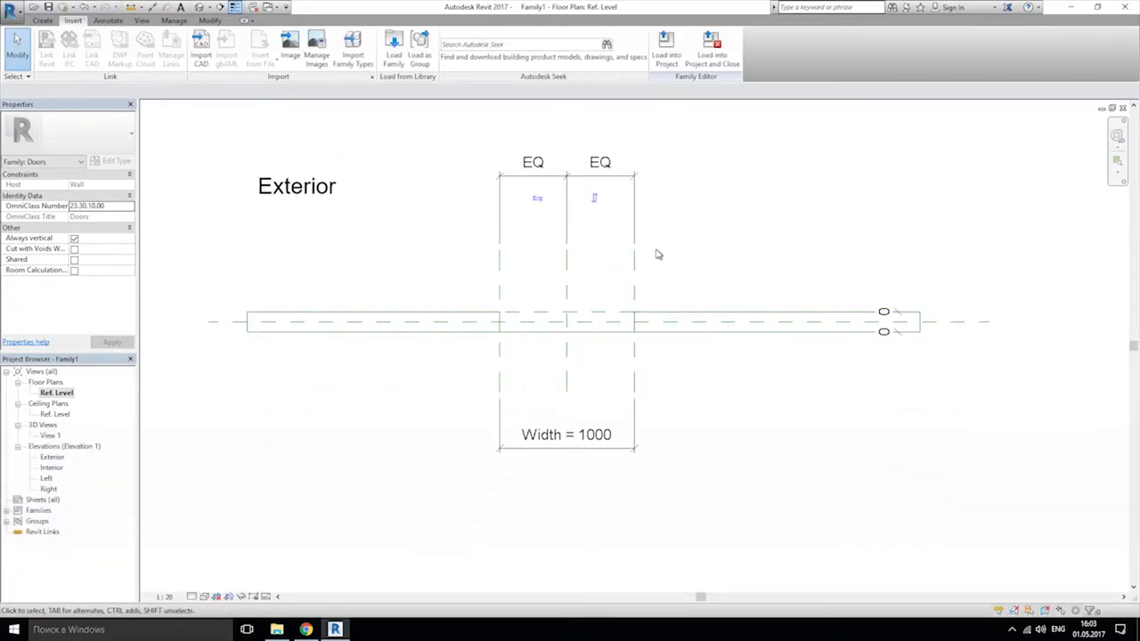
click(44, 22)
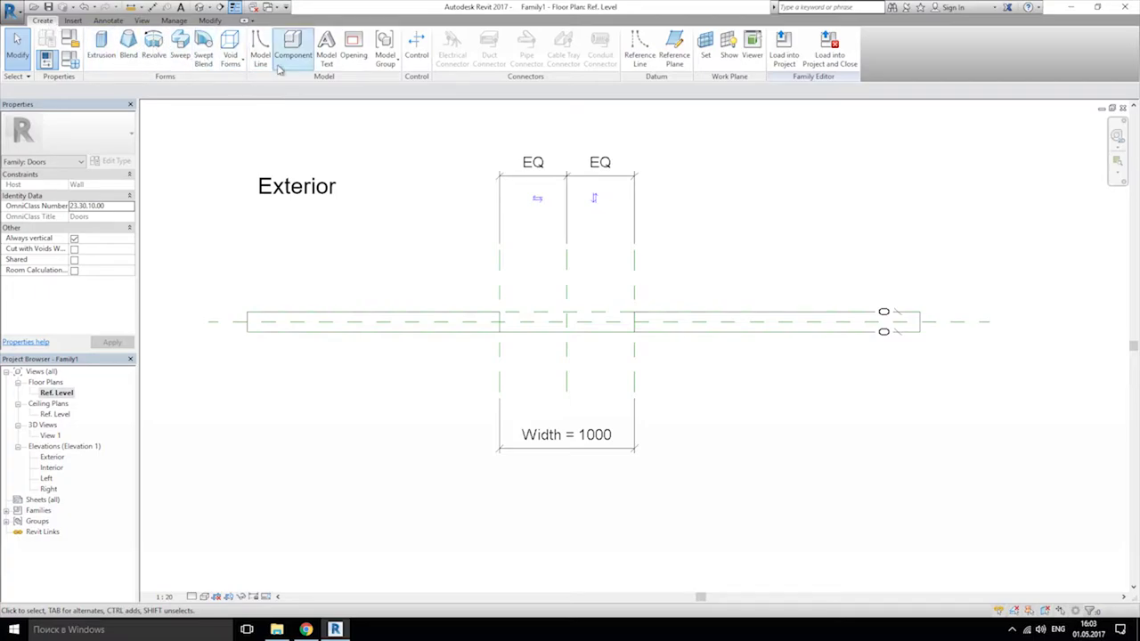
click(297, 64)
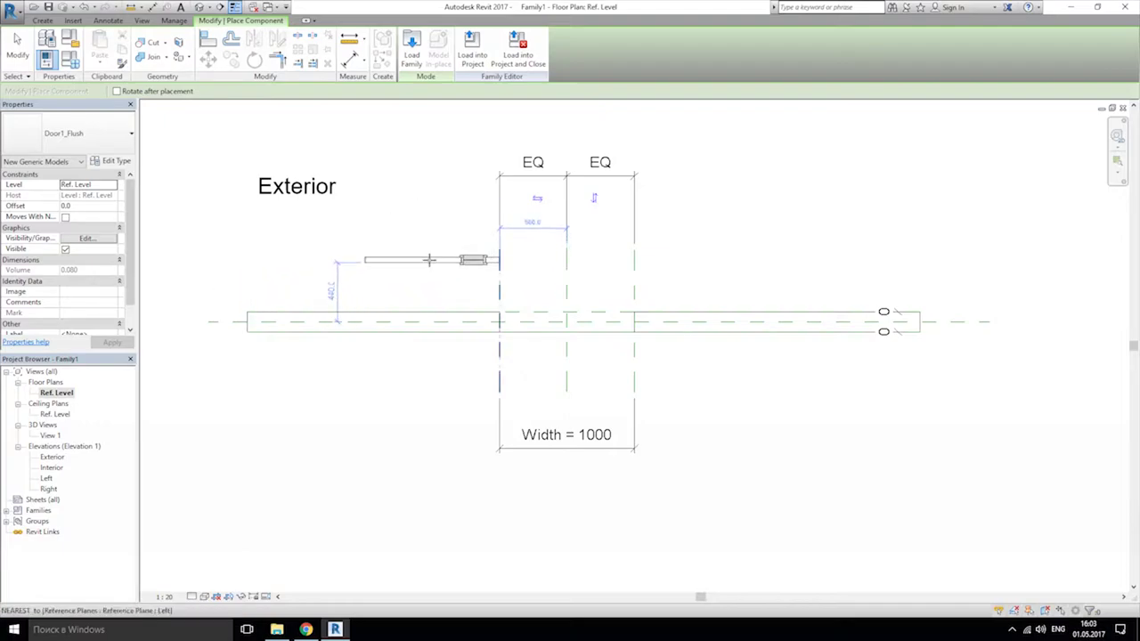
key(Escape)
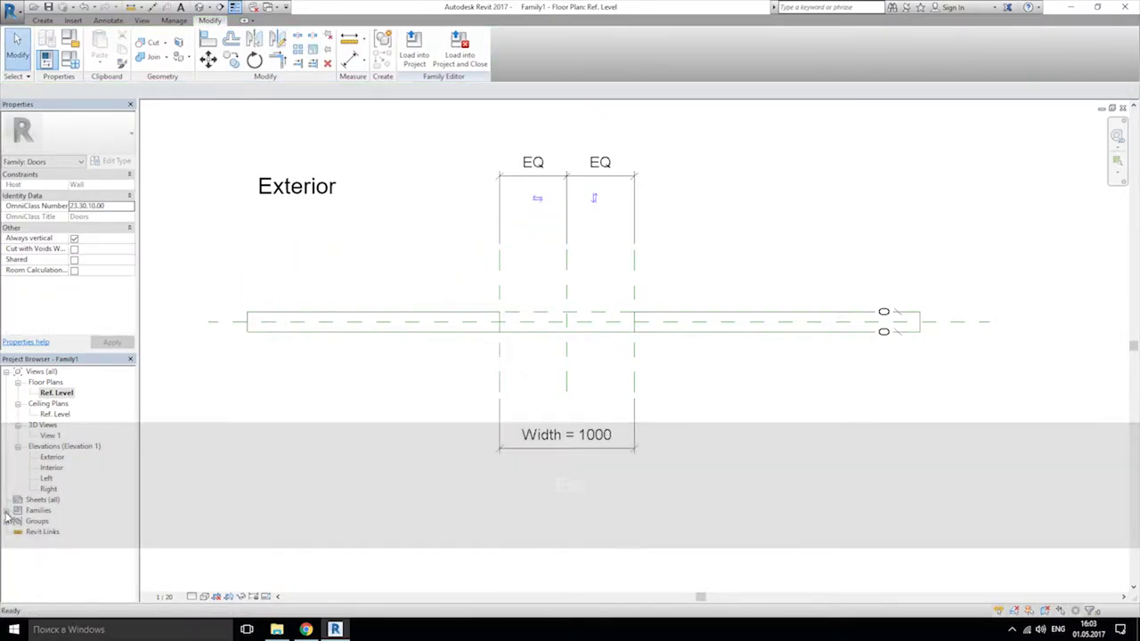
Step: Check the Generic Models families in the project browser for the loaded Door1_Flush and Door1_Full glass panels
click(7, 511)
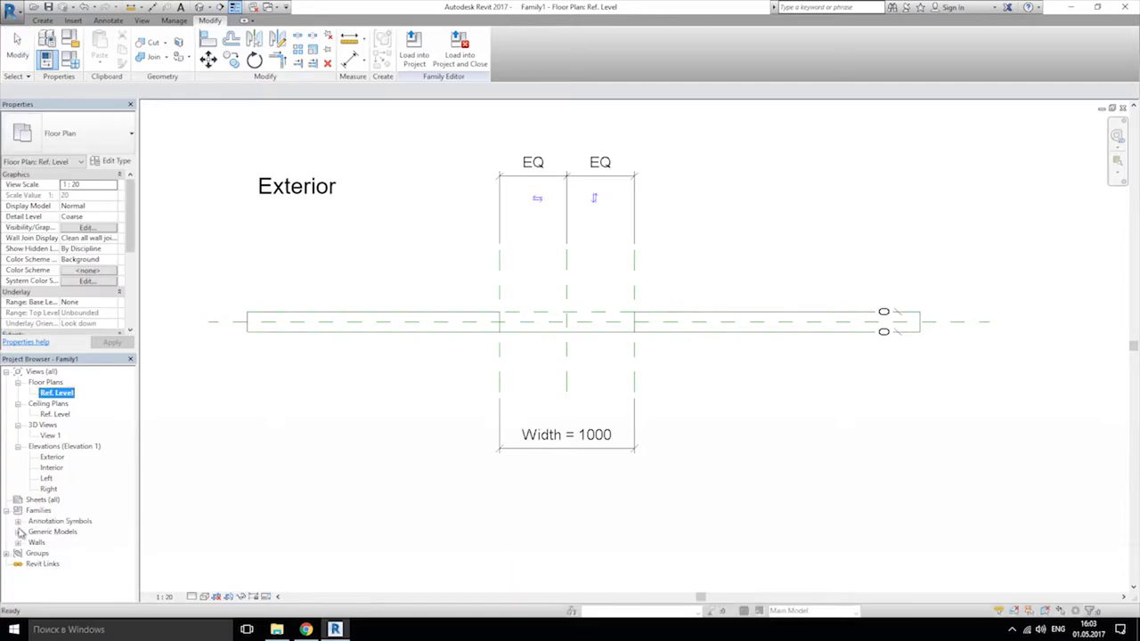
click(19, 532)
click(64, 552)
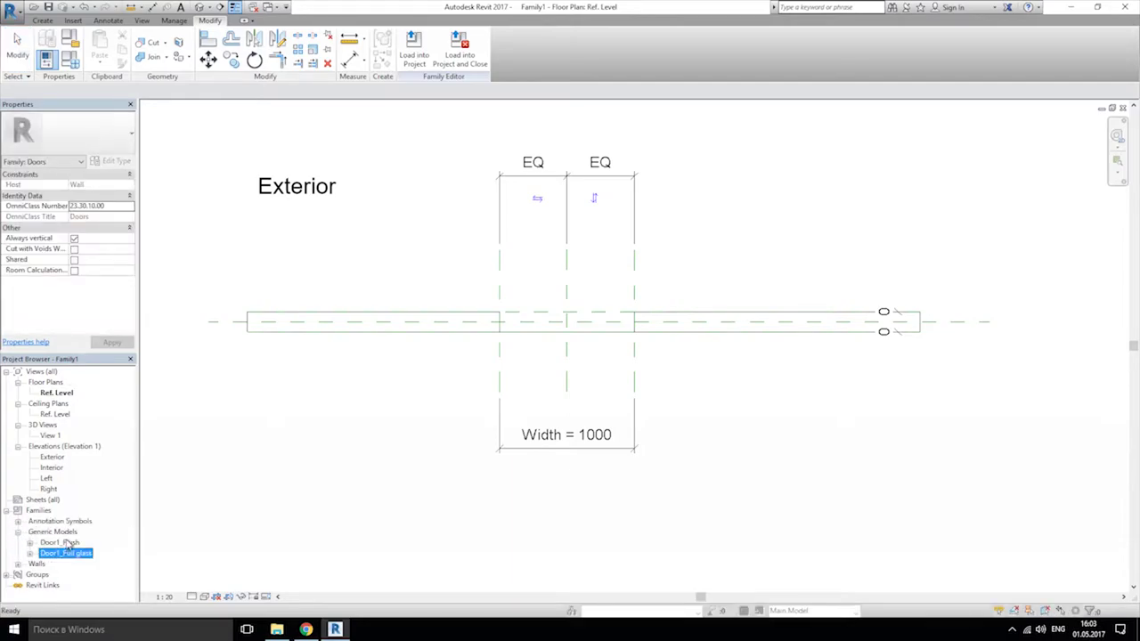
click(58, 542)
ctrl+click(65, 553)
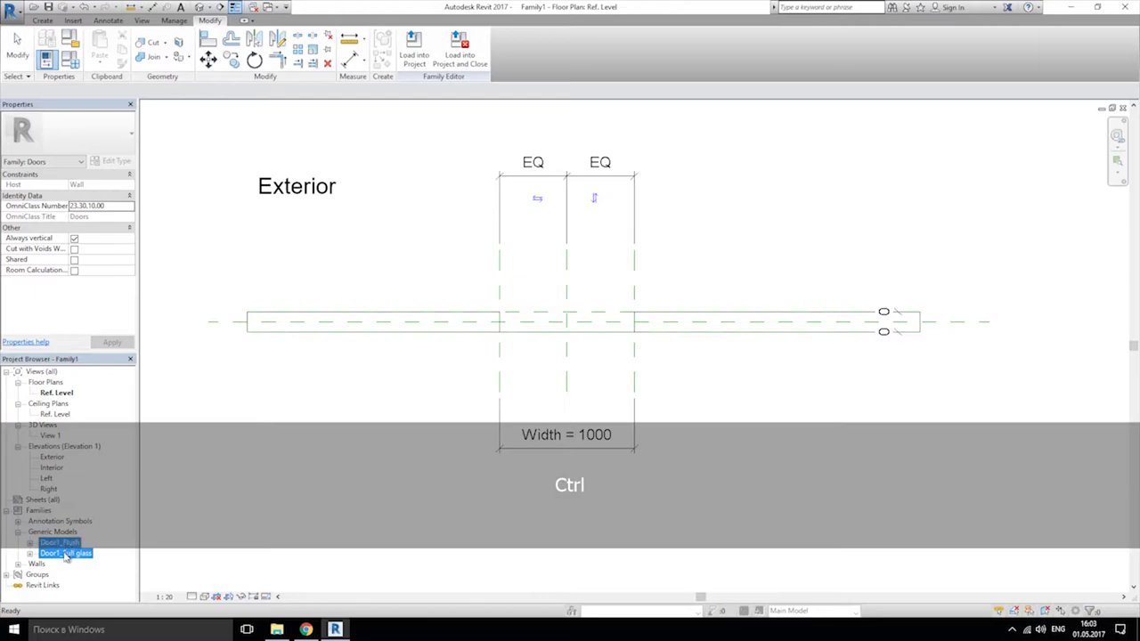
Step: Place a Door1_Flush component just below the wall opening, about 140 mm from the wall's centre plane and 60 mm from the right opening plane
click(42, 19)
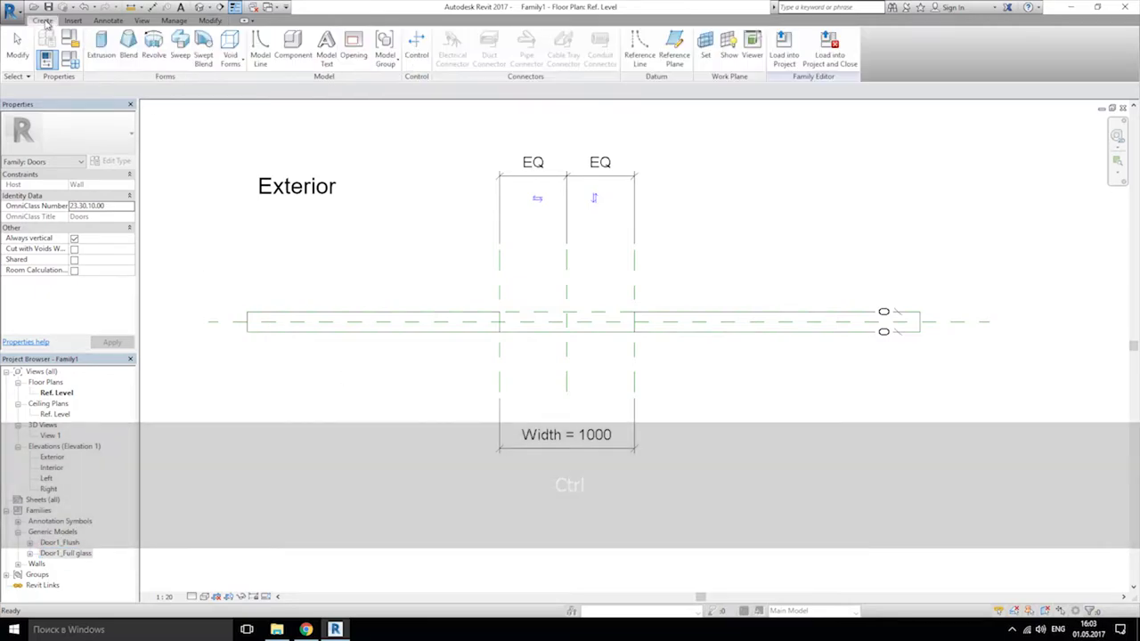
click(258, 54)
scroll(552, 352, up, 5)
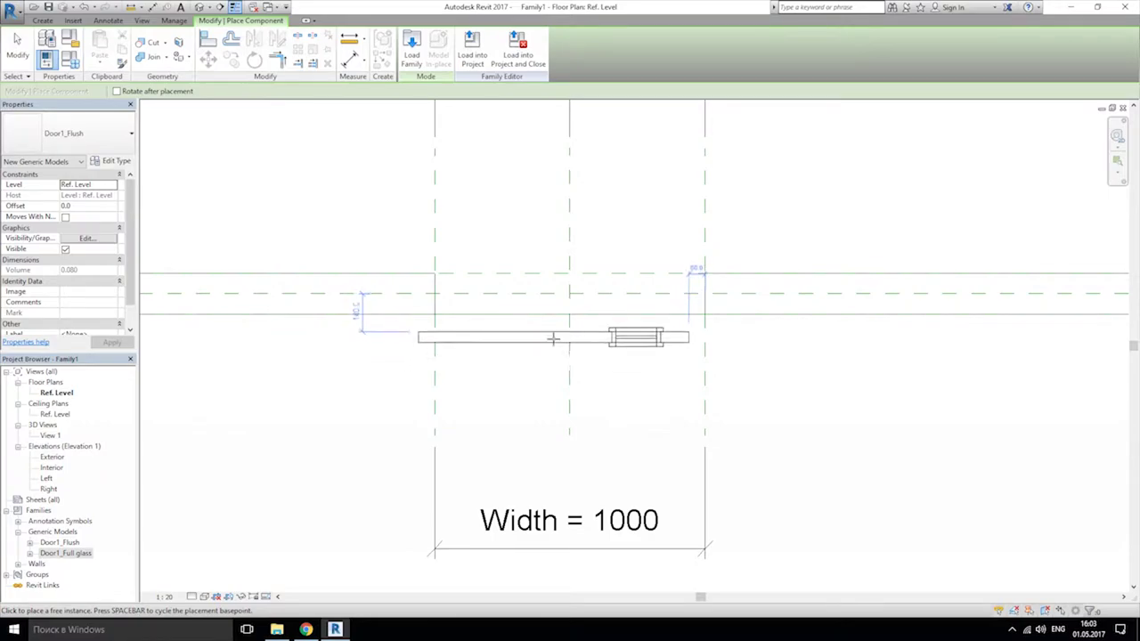
click(553, 338)
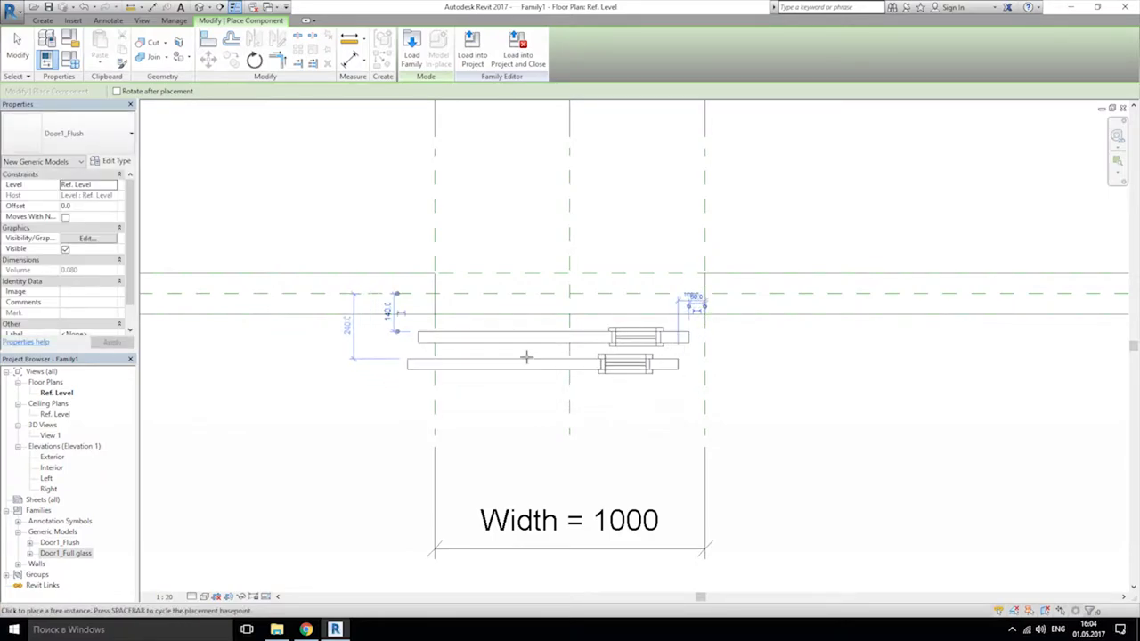
Step: Place a Door1_Full glass component exactly over the Door1_Flush panel below the wall opening and finish placing
click(75, 134)
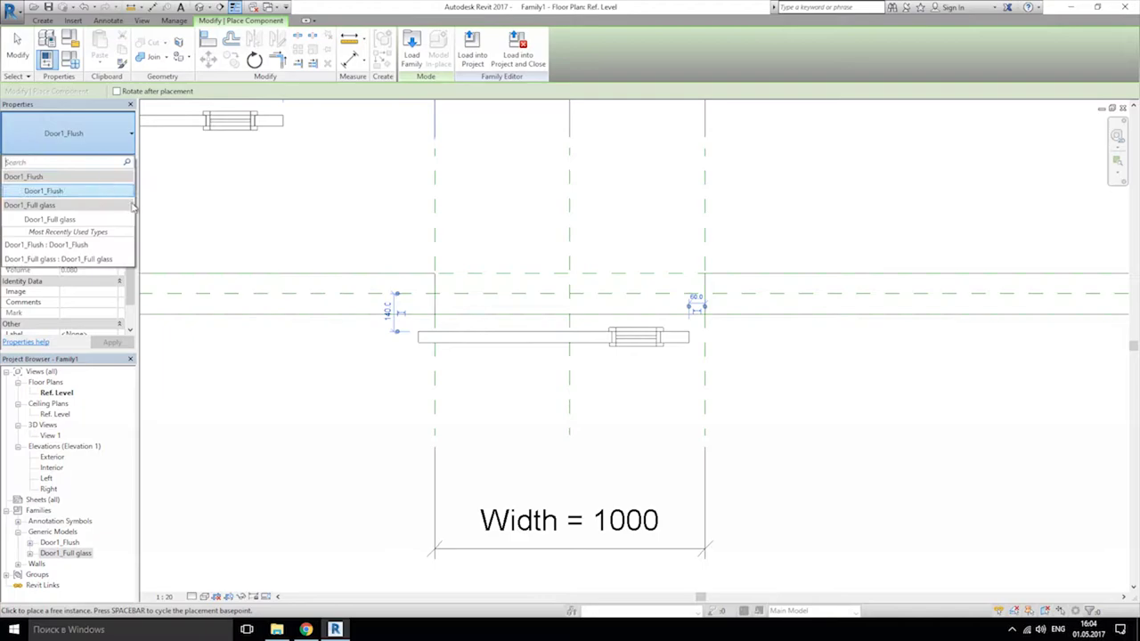
click(50, 219)
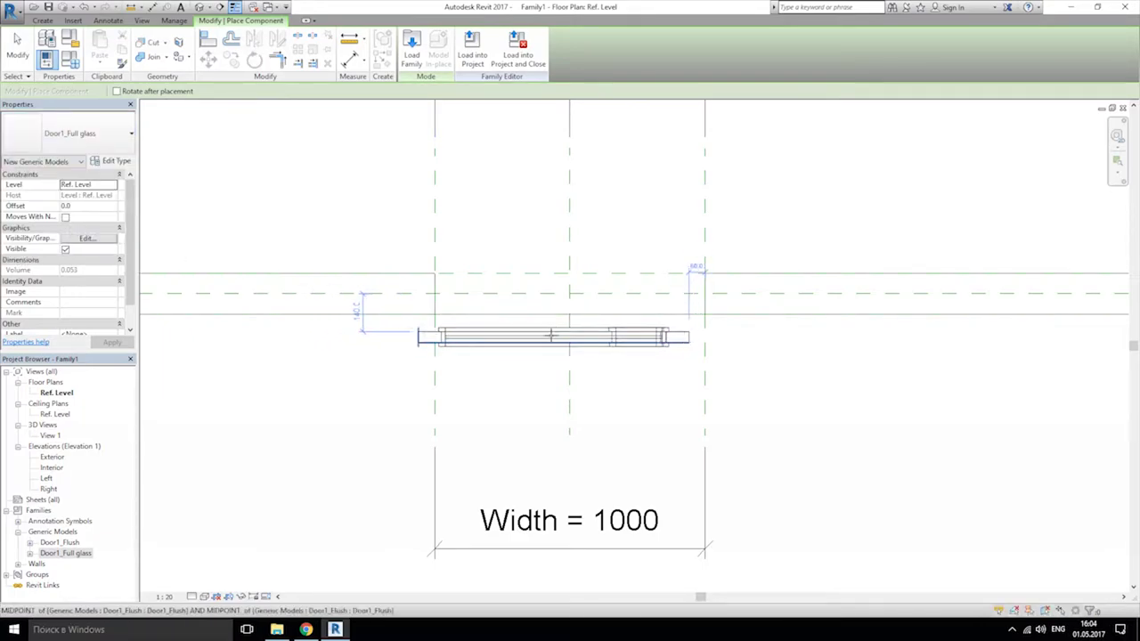
key(Escape)
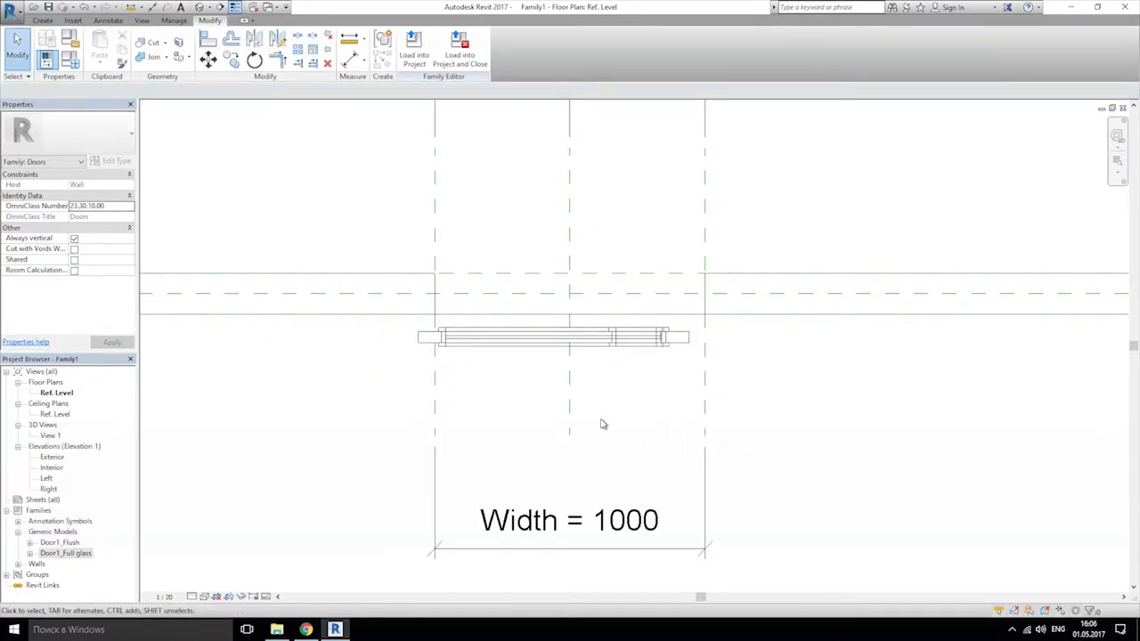
Step: Delete the Door1_Full glass panel that overlaps the Door1_Flush panel below the wall opening
click(452, 338)
key(Delete)
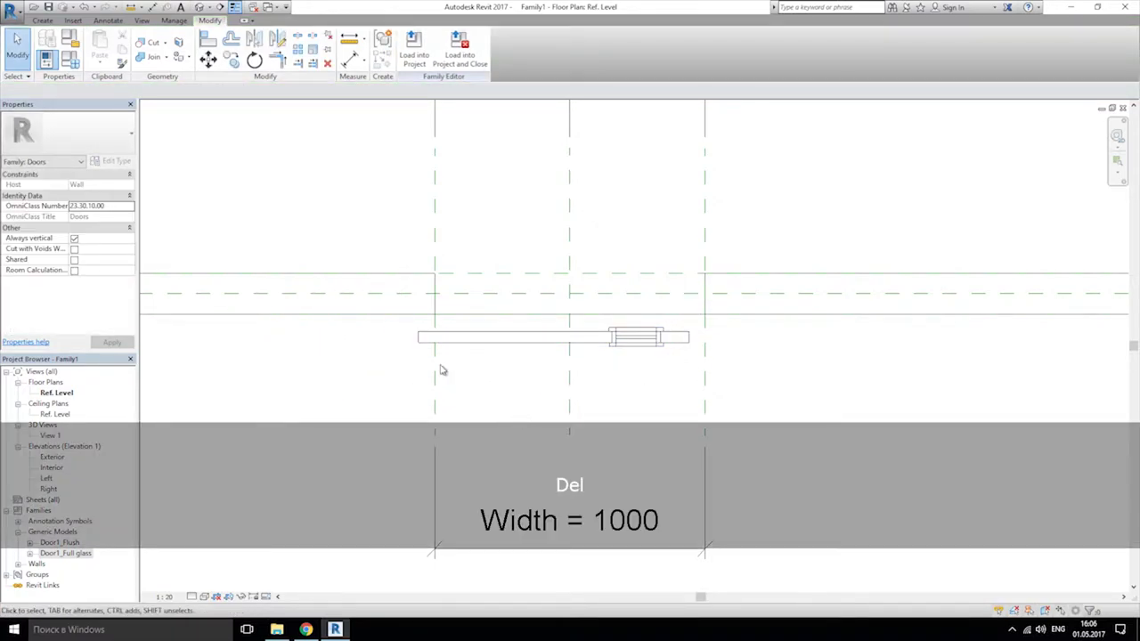
click(527, 356)
click(498, 396)
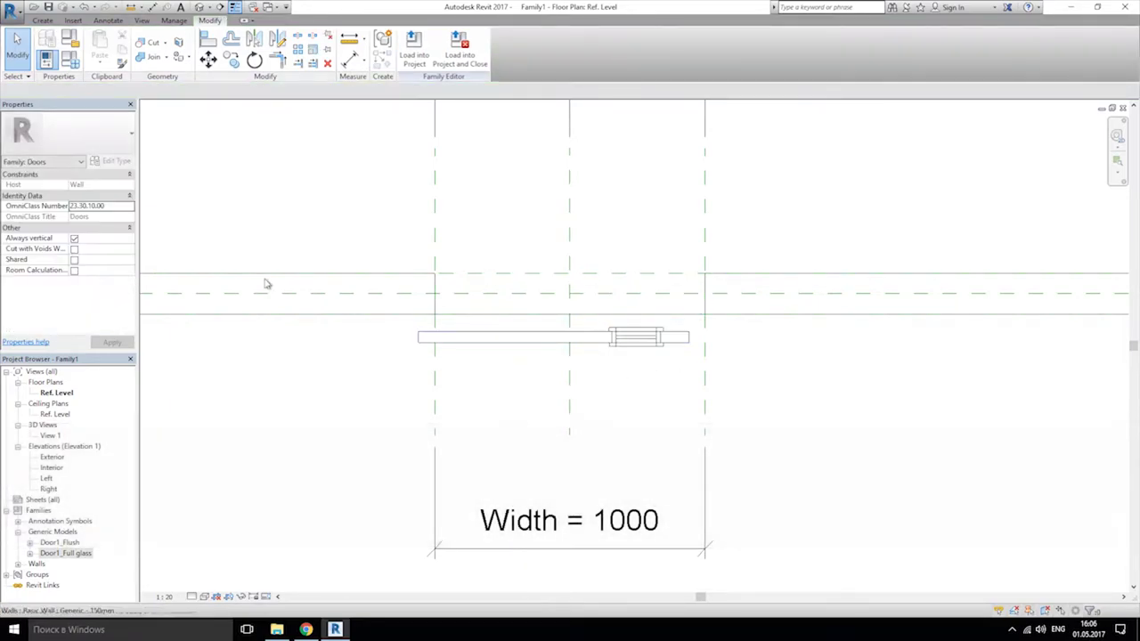
Step: Start a new shared type parameter in the door's family types and agree to specify a shared parameter file
click(70, 60)
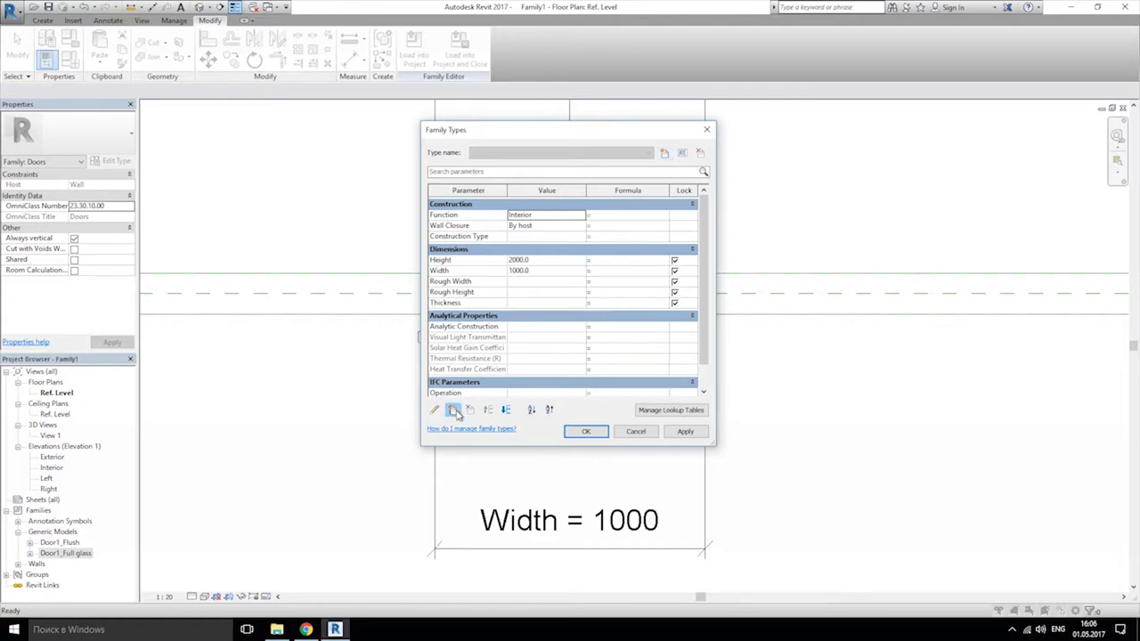
click(452, 410)
click(456, 192)
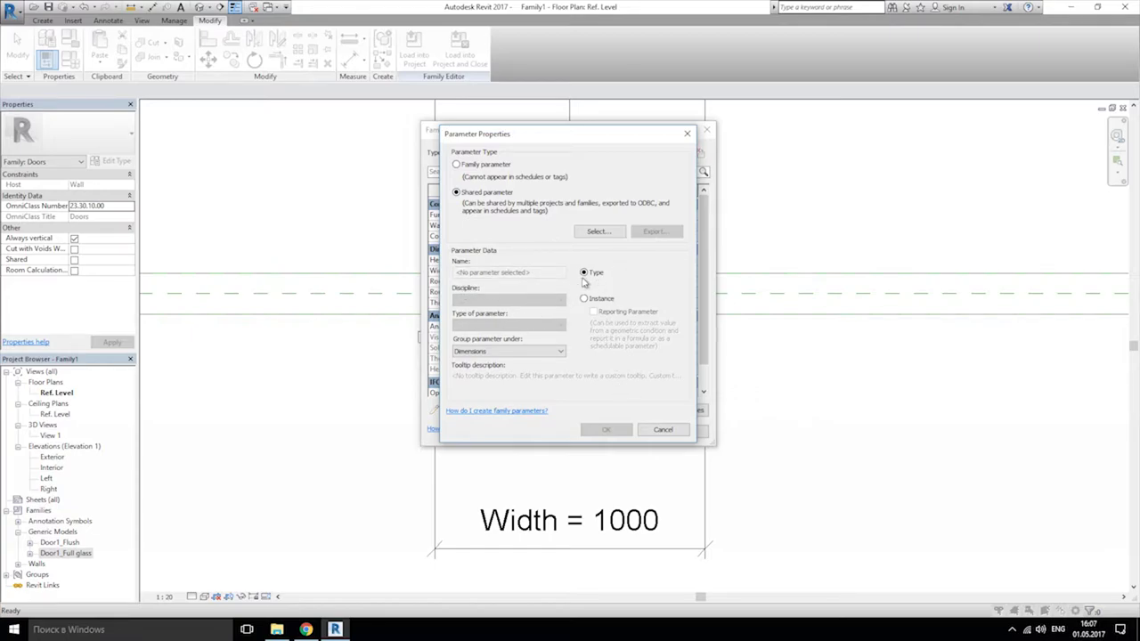
click(595, 233)
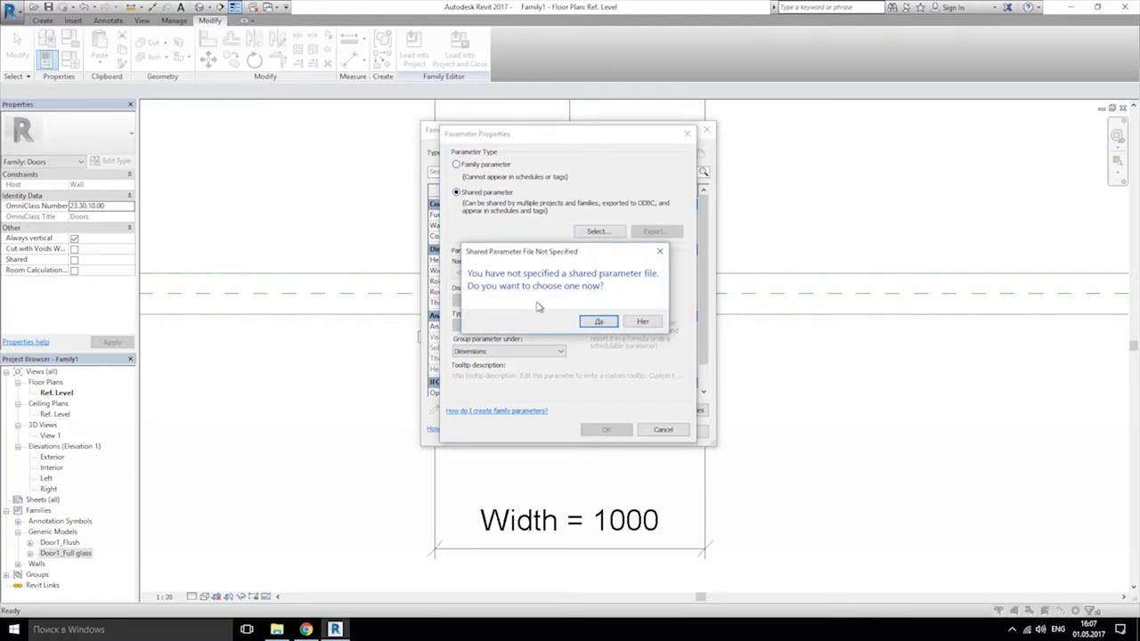
click(597, 321)
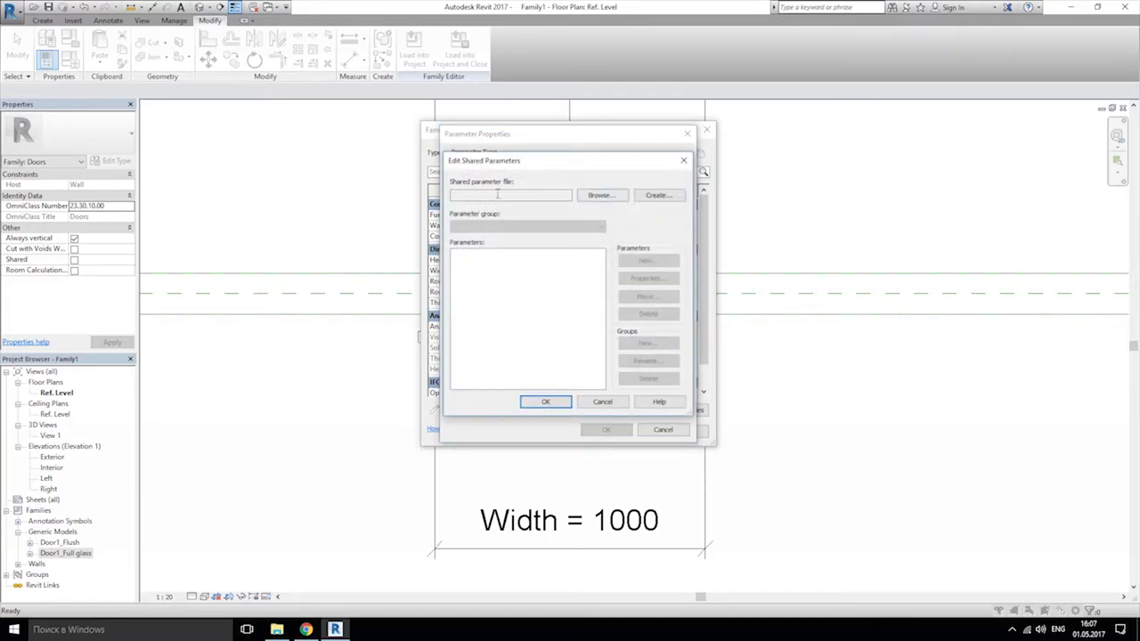
click(588, 196)
click(780, 170)
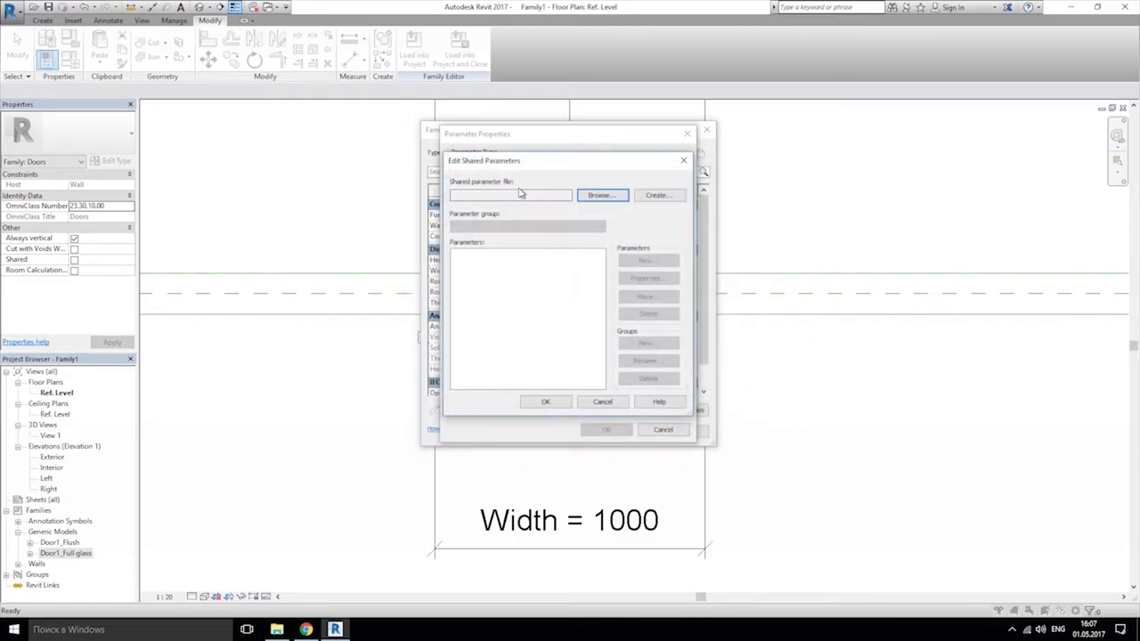
click(643, 196)
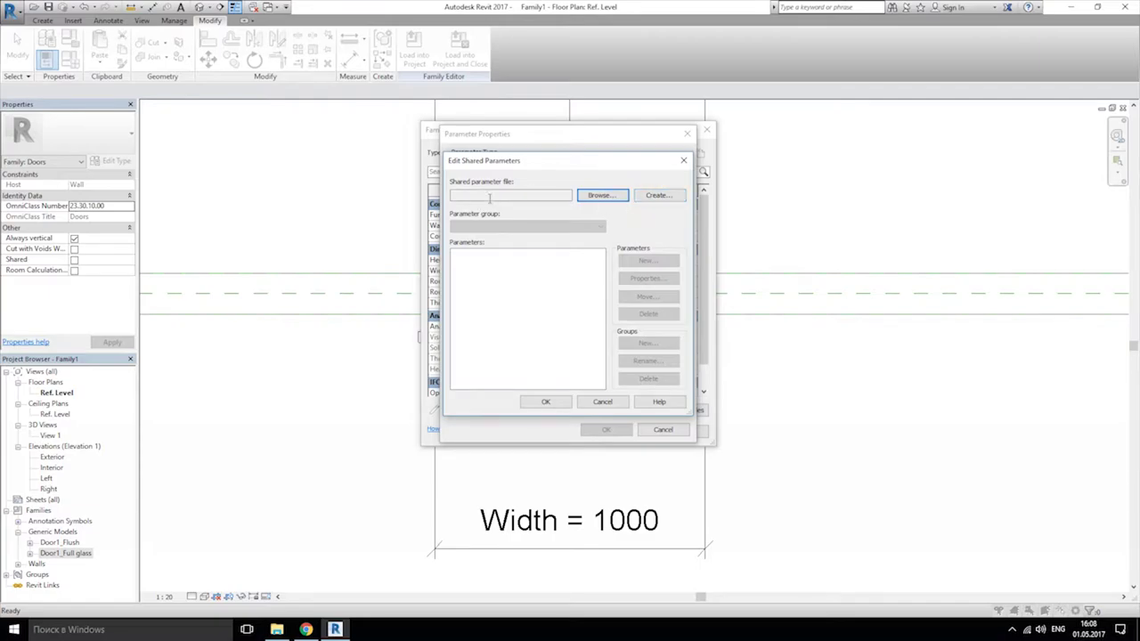
drag(538, 162, 511, 163)
Step: Create a shared parameter file named Door_Type in the models\Revit folder on drive D
click(614, 198)
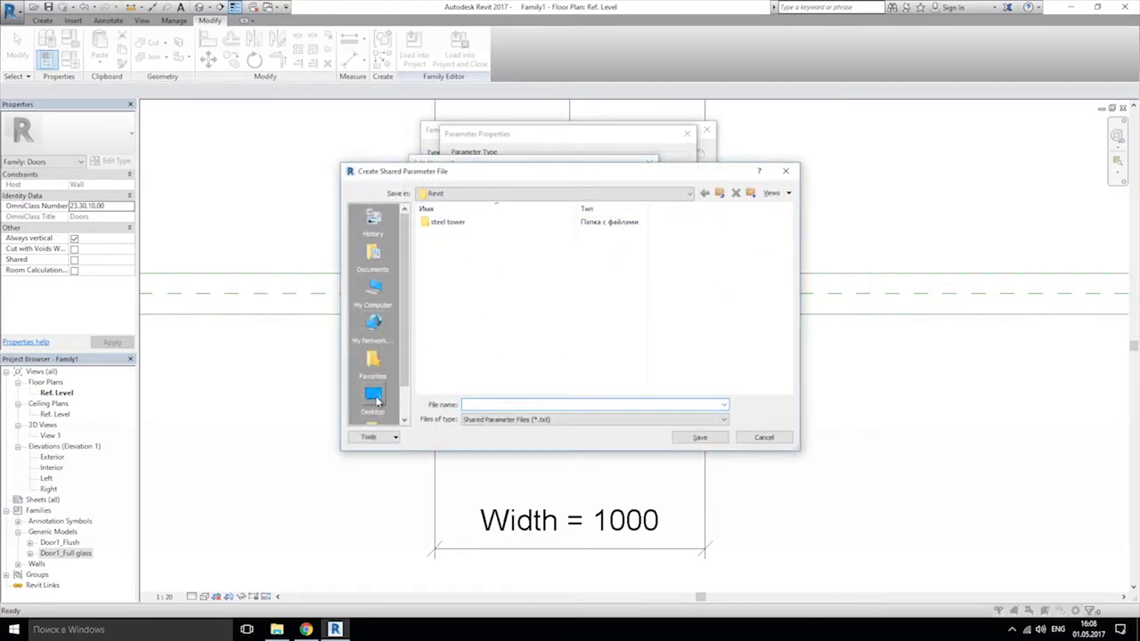
click(373, 292)
double_click(470, 332)
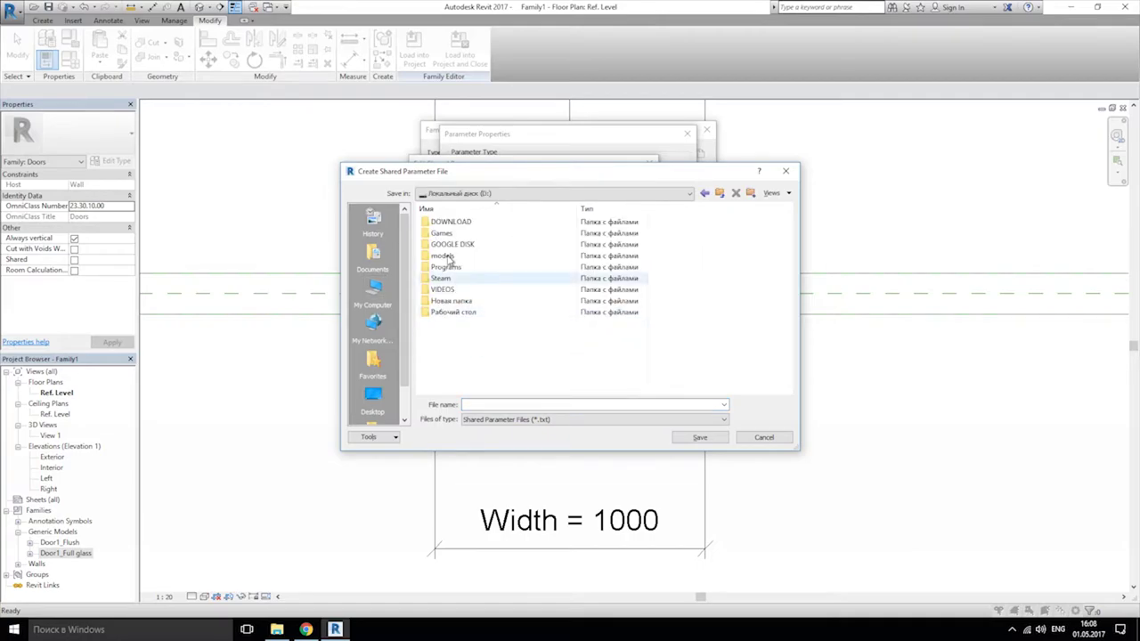
double_click(445, 257)
double_click(441, 221)
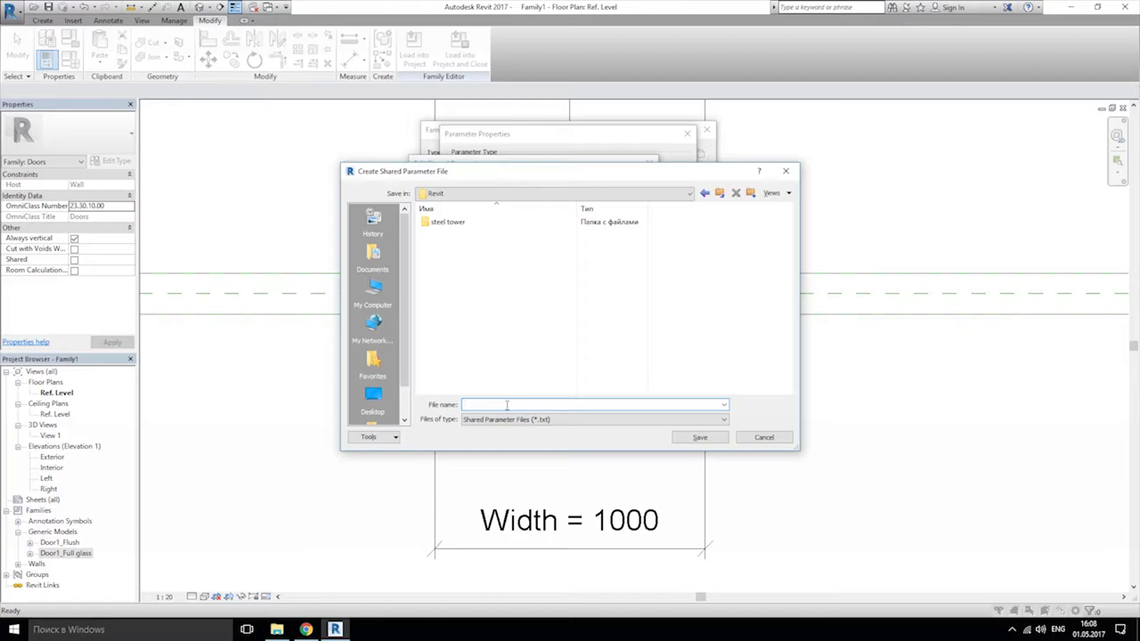
text(Door)
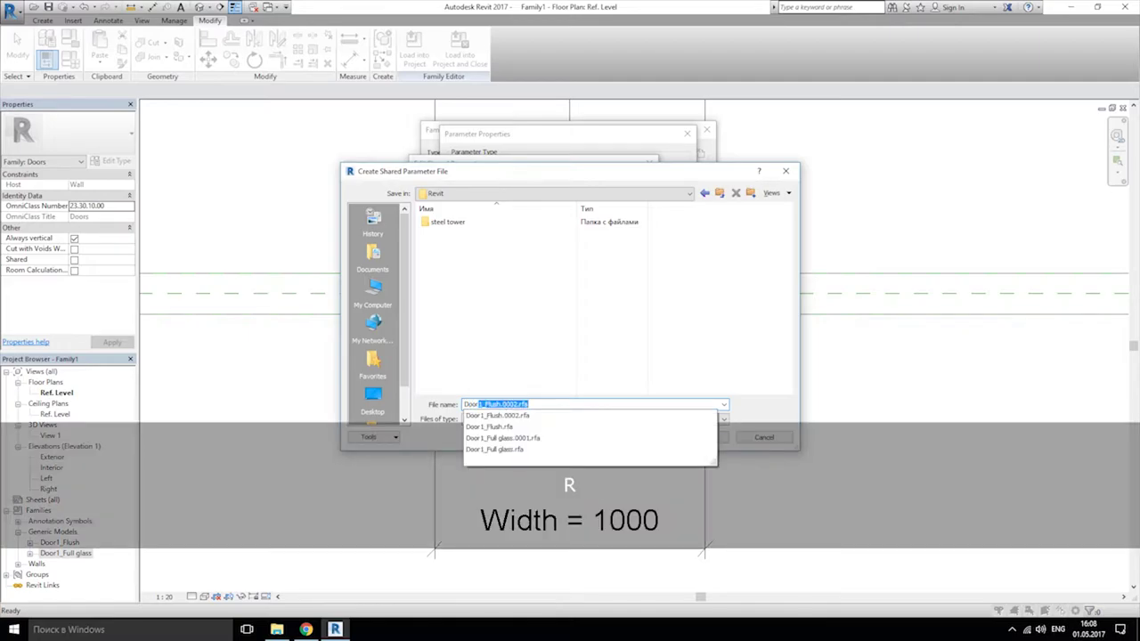
text(_Type)
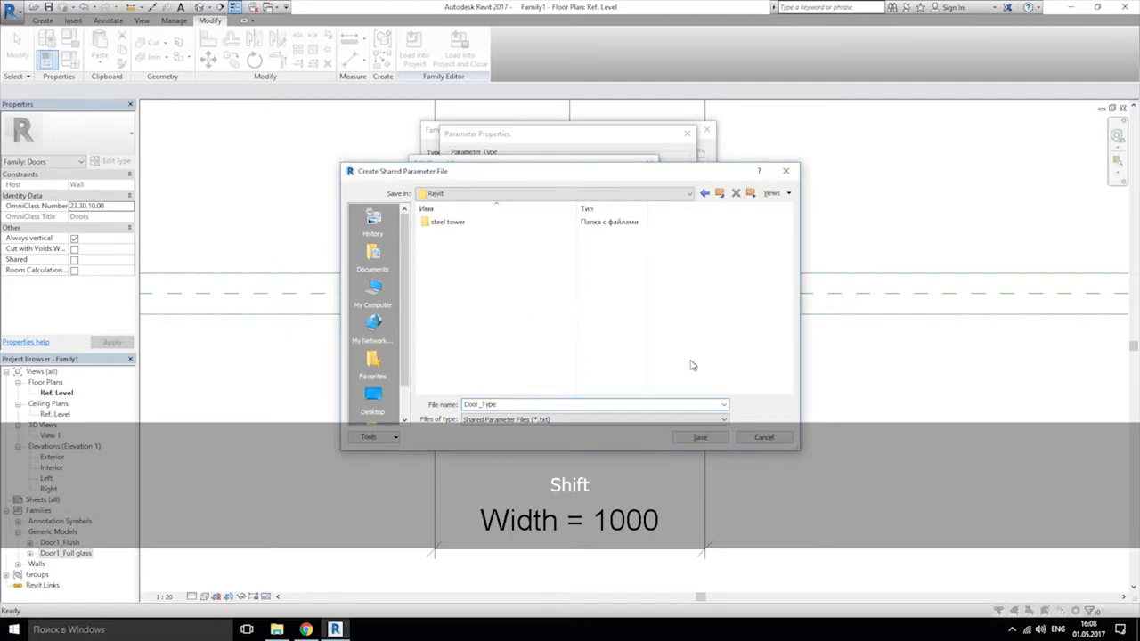
click(700, 437)
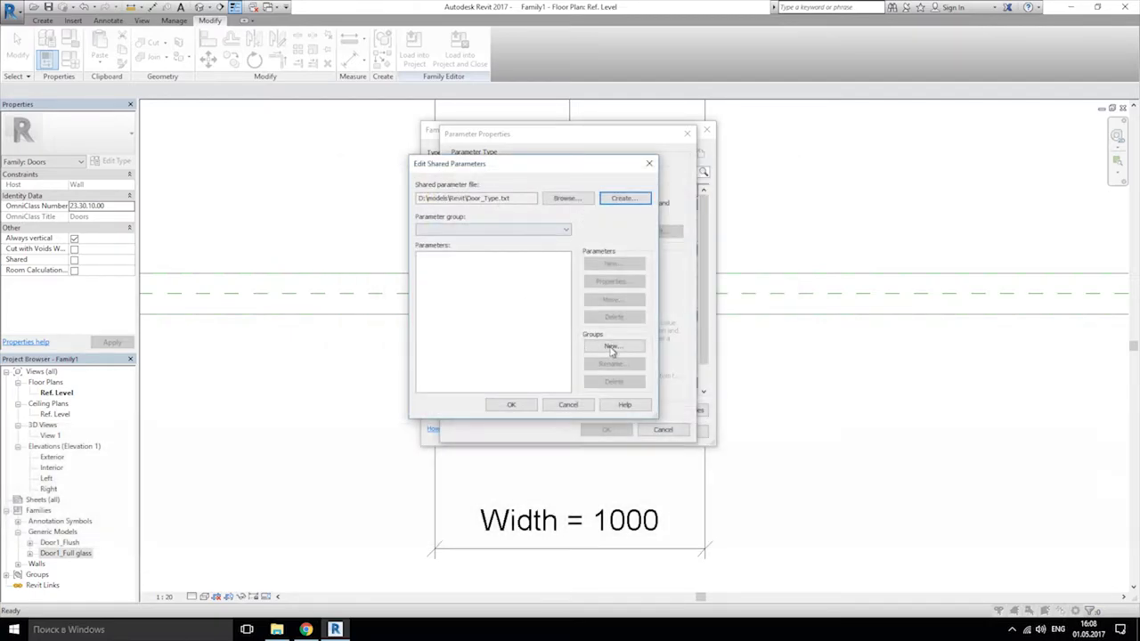
Step: Add a parameter group named Doors to the shared parameter file
click(612, 346)
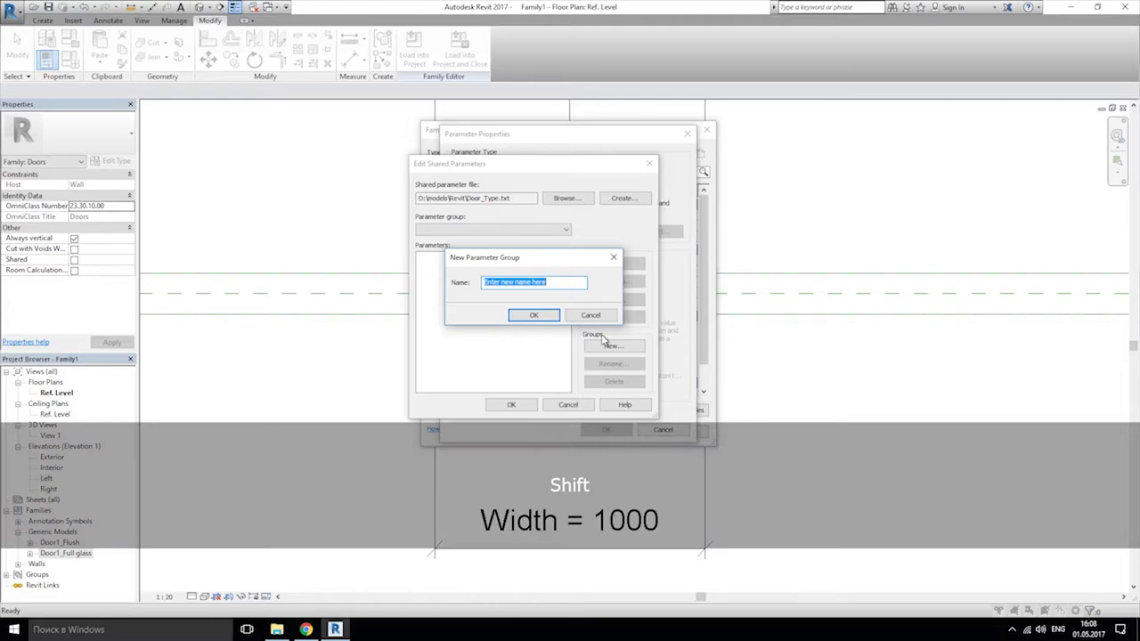
text(Door_)
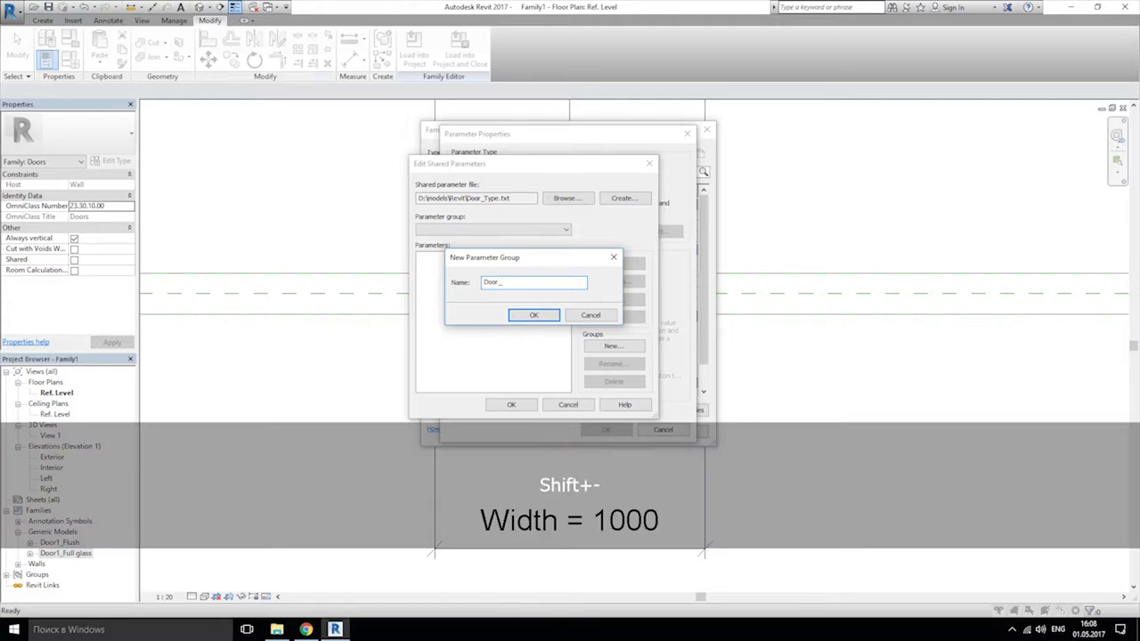
key(BackSpace)
text(rs)
click(533, 314)
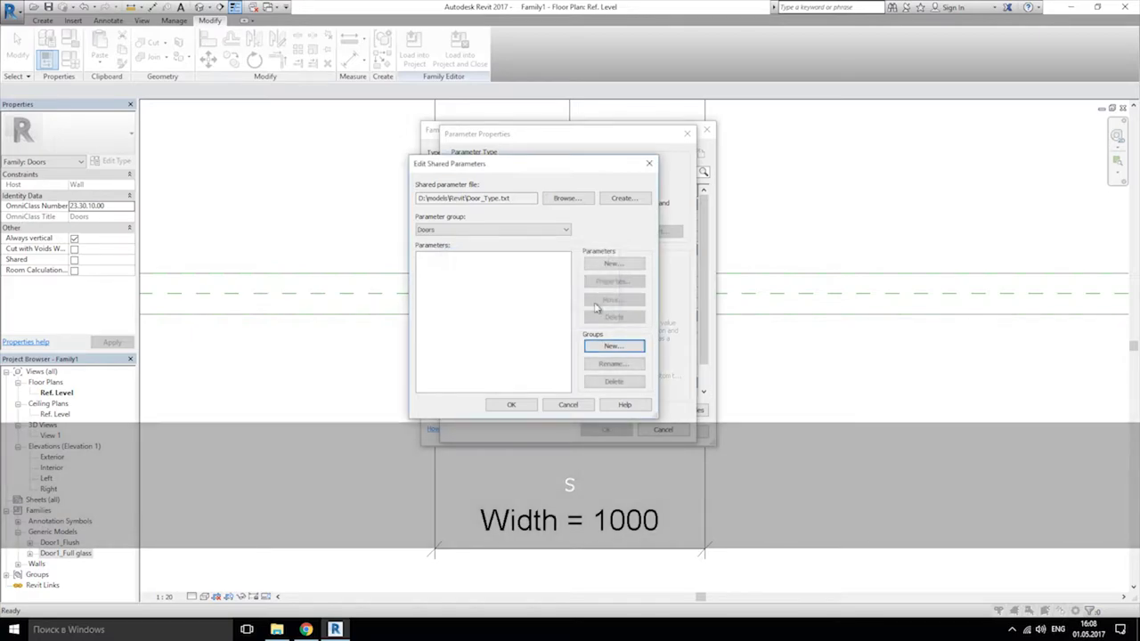
Step: Create a shared parameter named Door_type in the Doors group, with the Common discipline and the Family Type of the Generic Models category
click(629, 265)
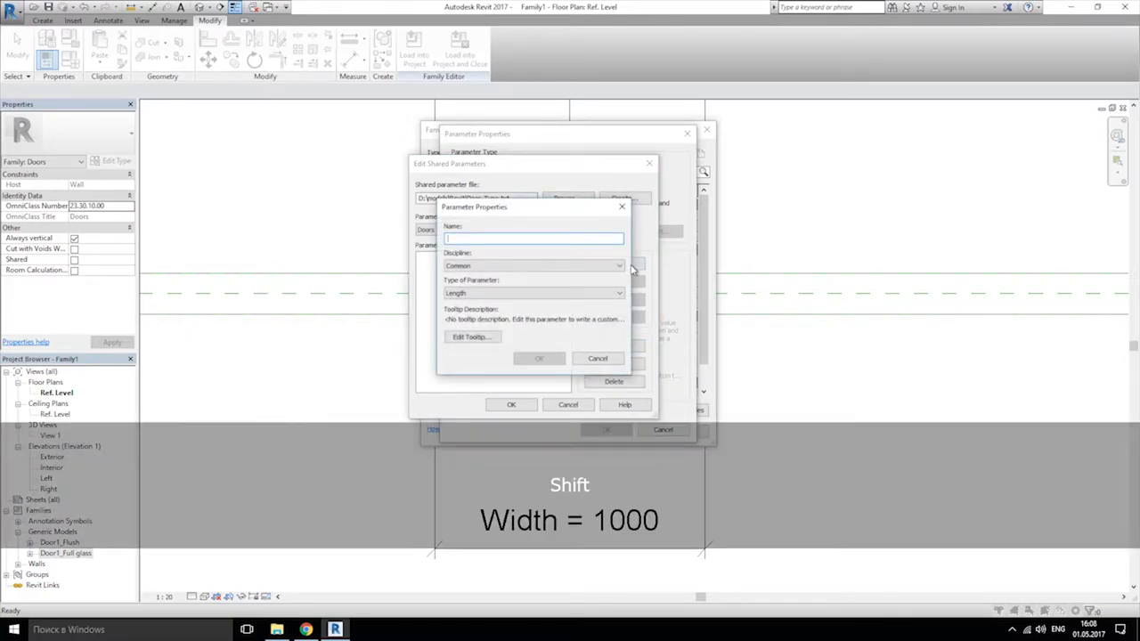
text(Door)
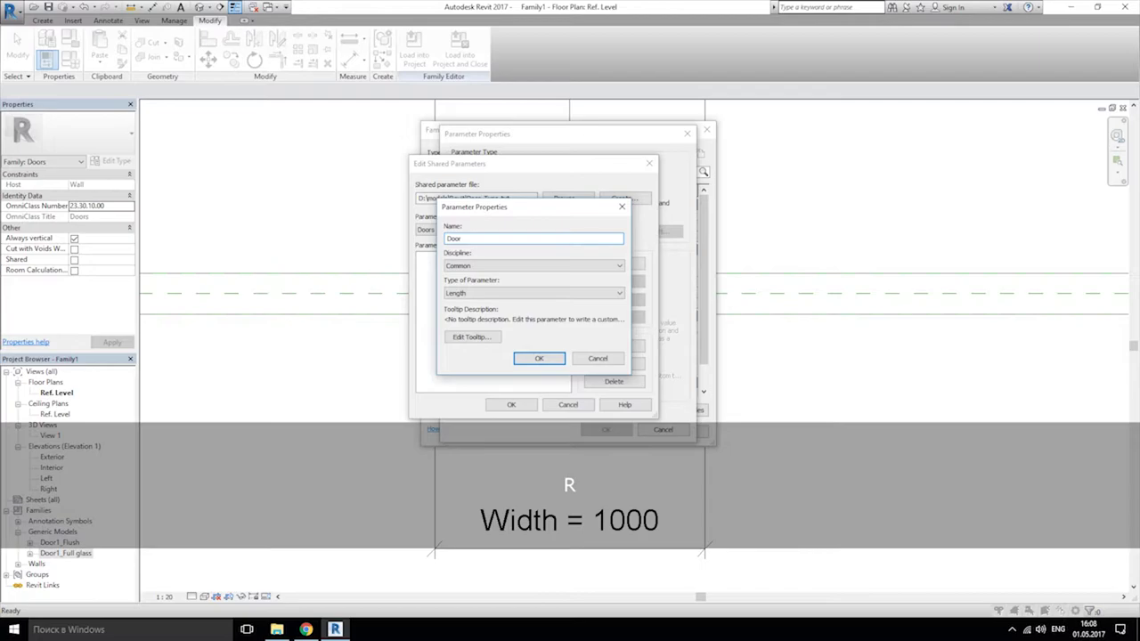
text(_type)
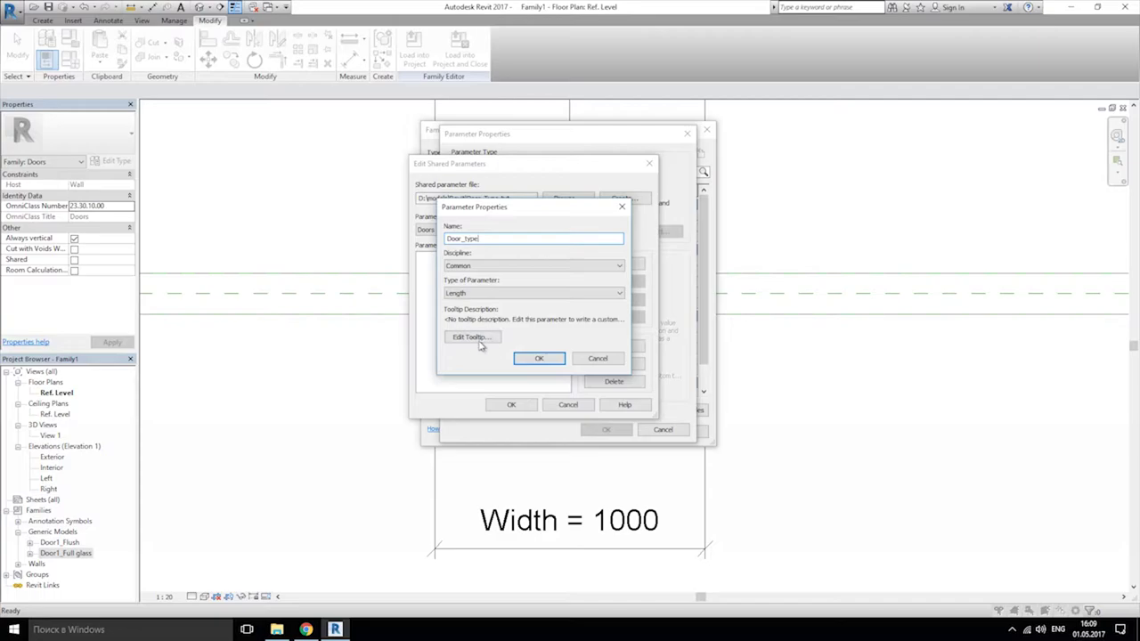
click(503, 267)
click(504, 271)
click(497, 295)
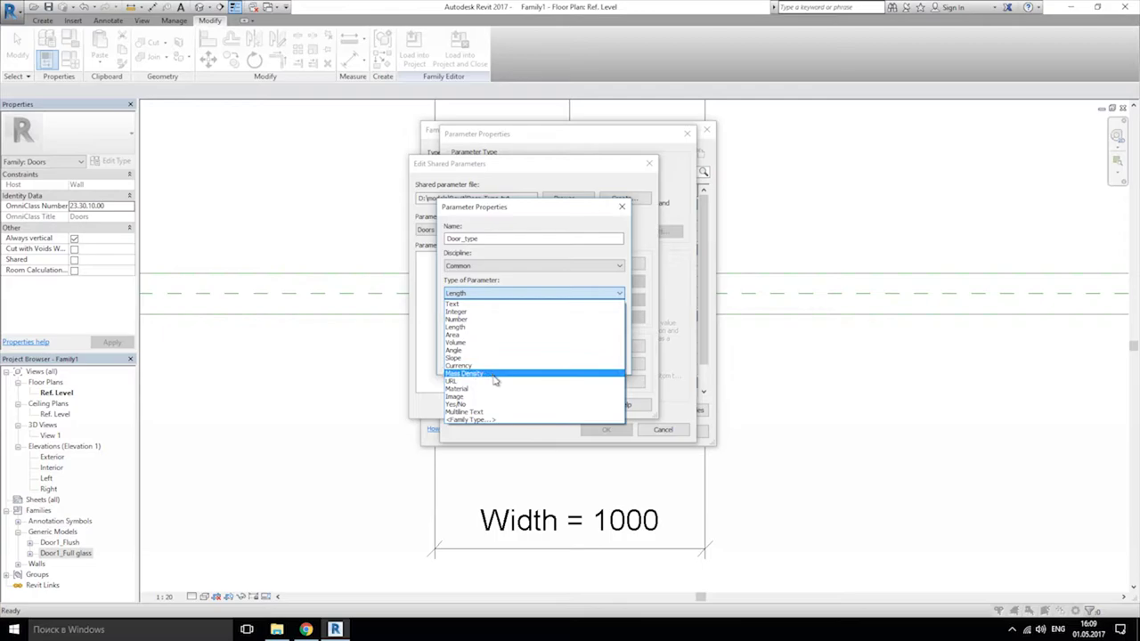
click(479, 420)
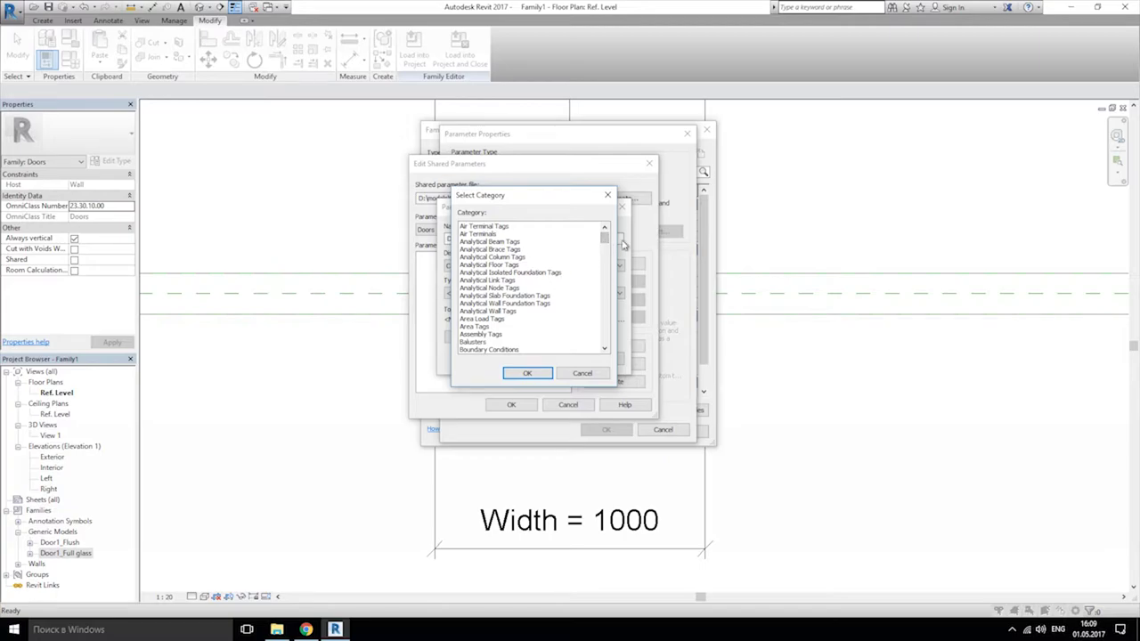
drag(604, 237, 608, 279)
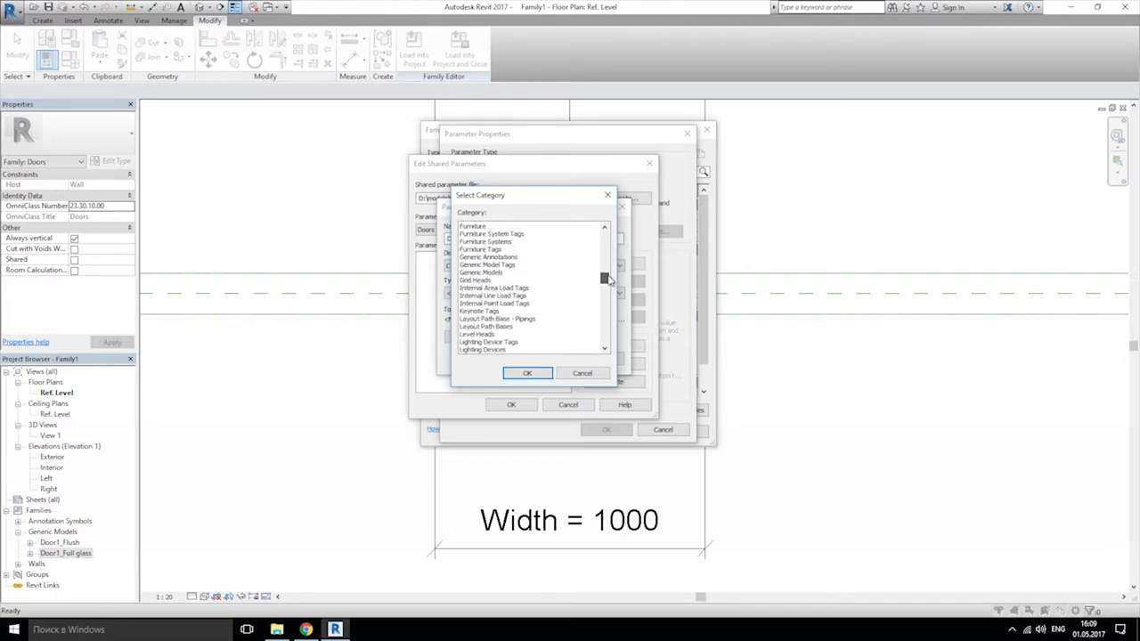
click(497, 274)
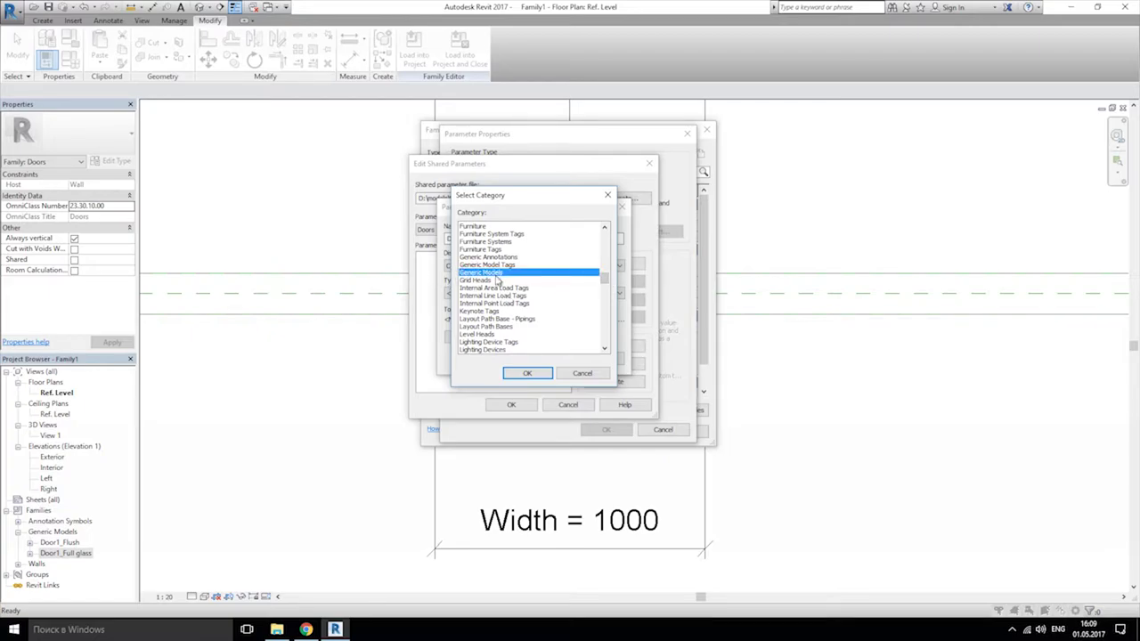
click(546, 378)
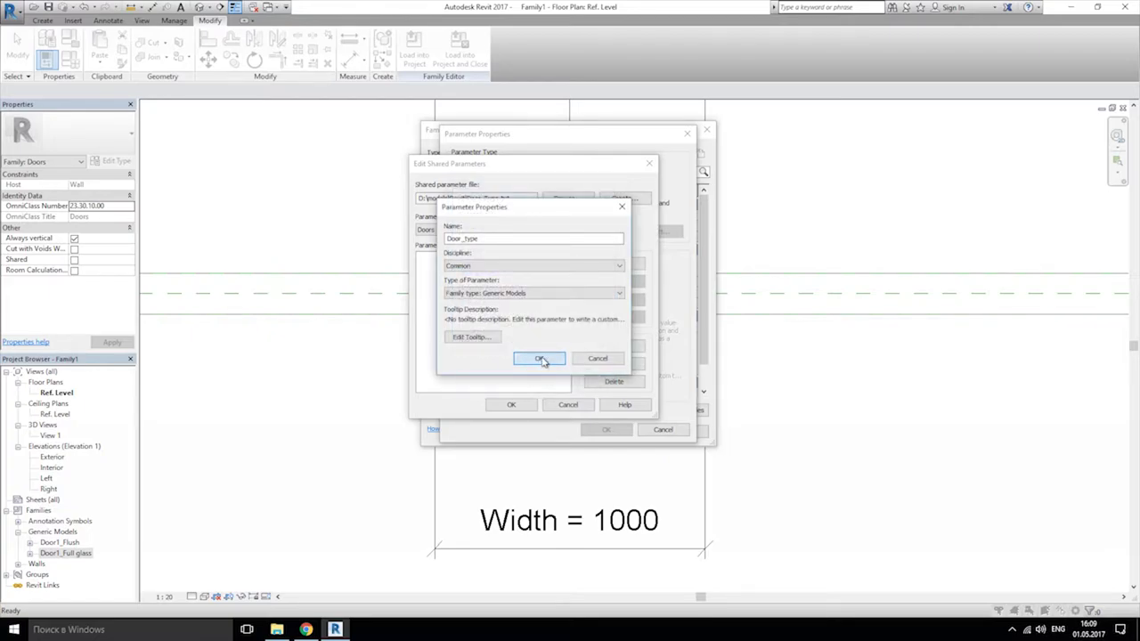
click(540, 360)
Step: Add the shared Door_type parameter from the Doors group to the door family and accept the family types
click(448, 258)
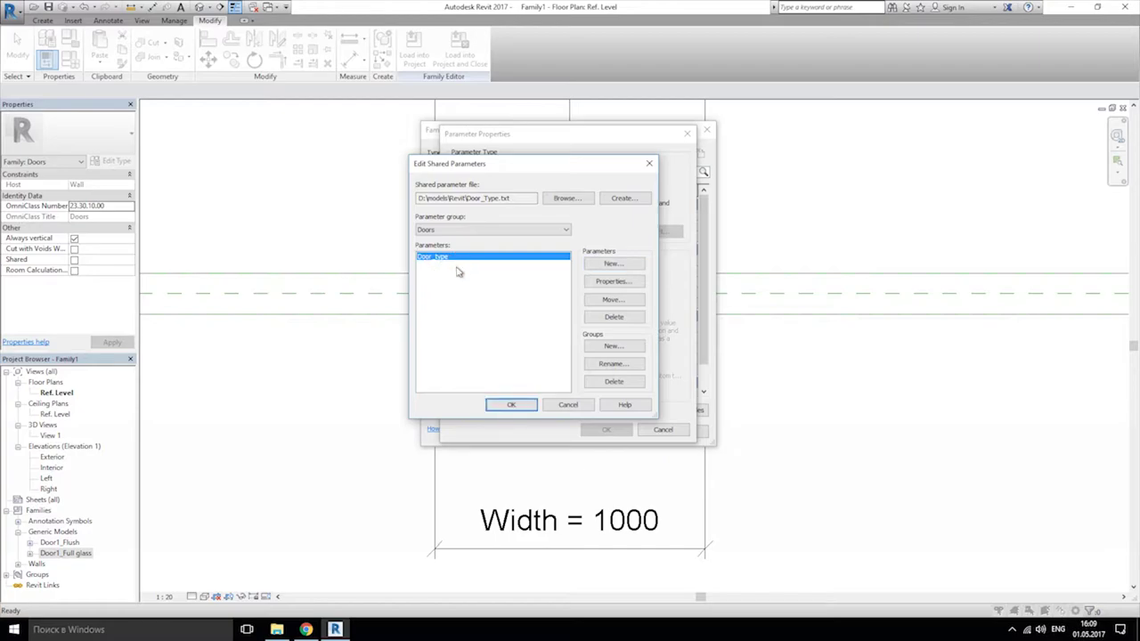
click(509, 406)
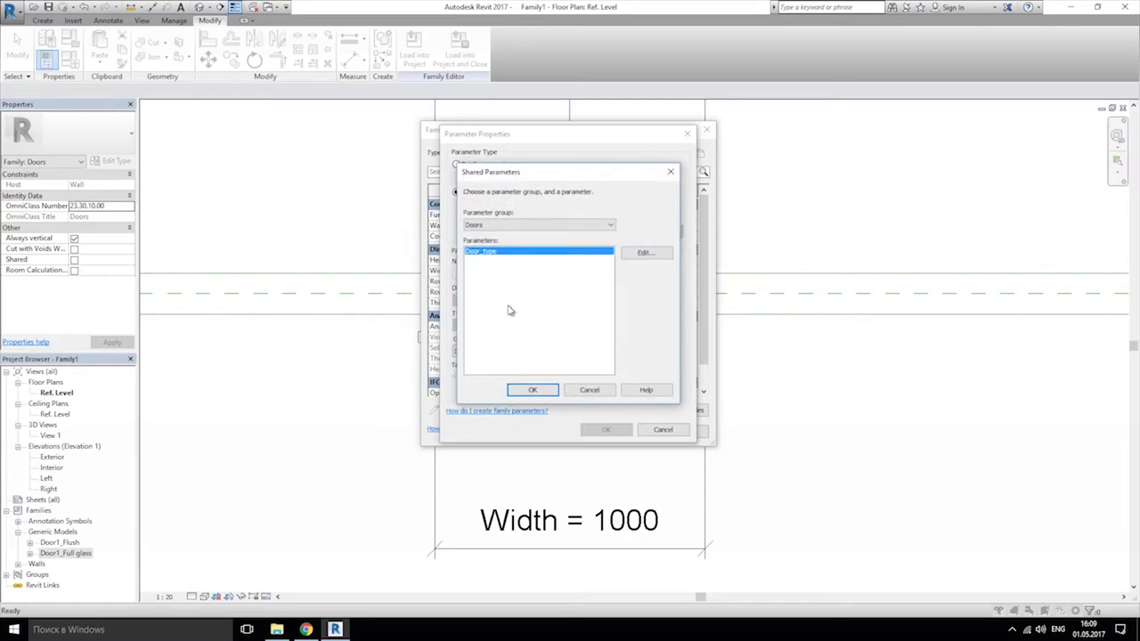
click(531, 390)
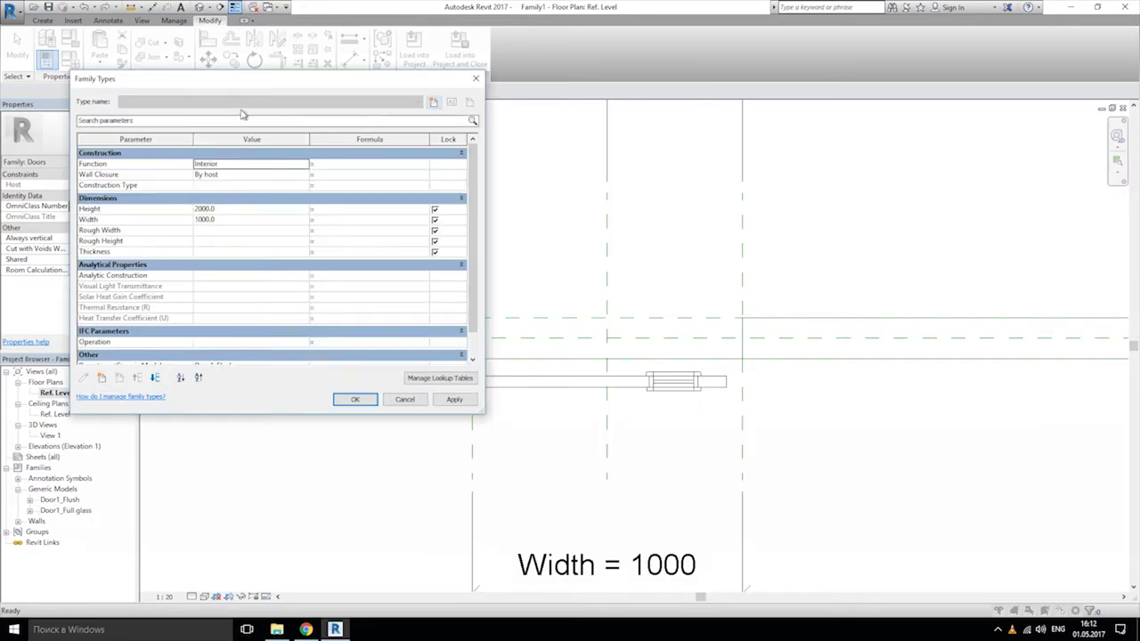
drag(240, 78, 213, 99)
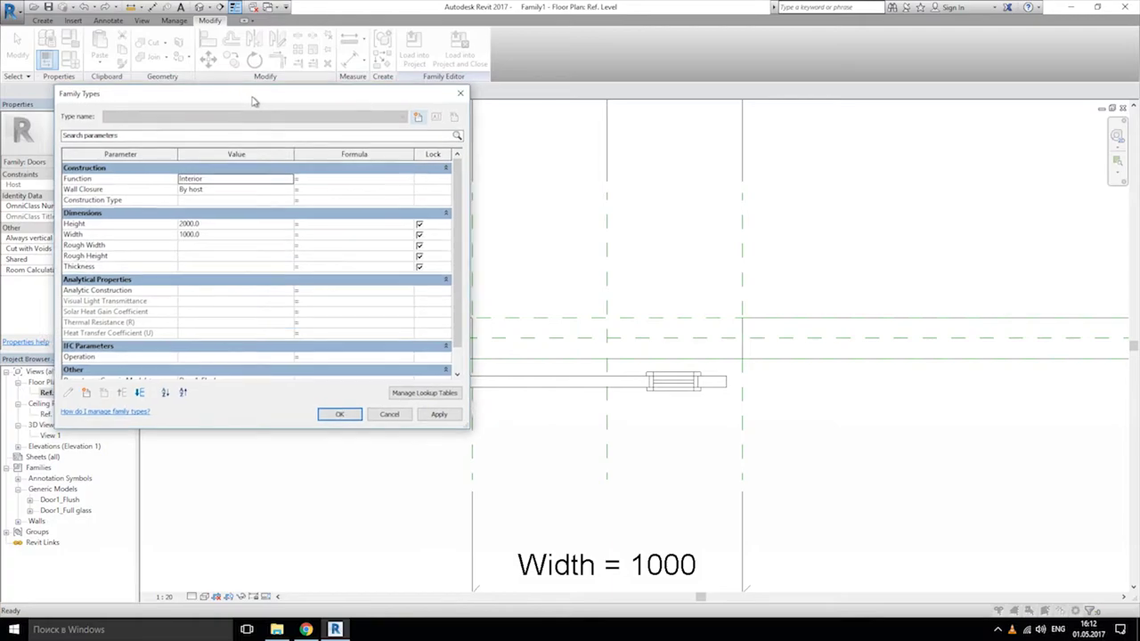
click(347, 415)
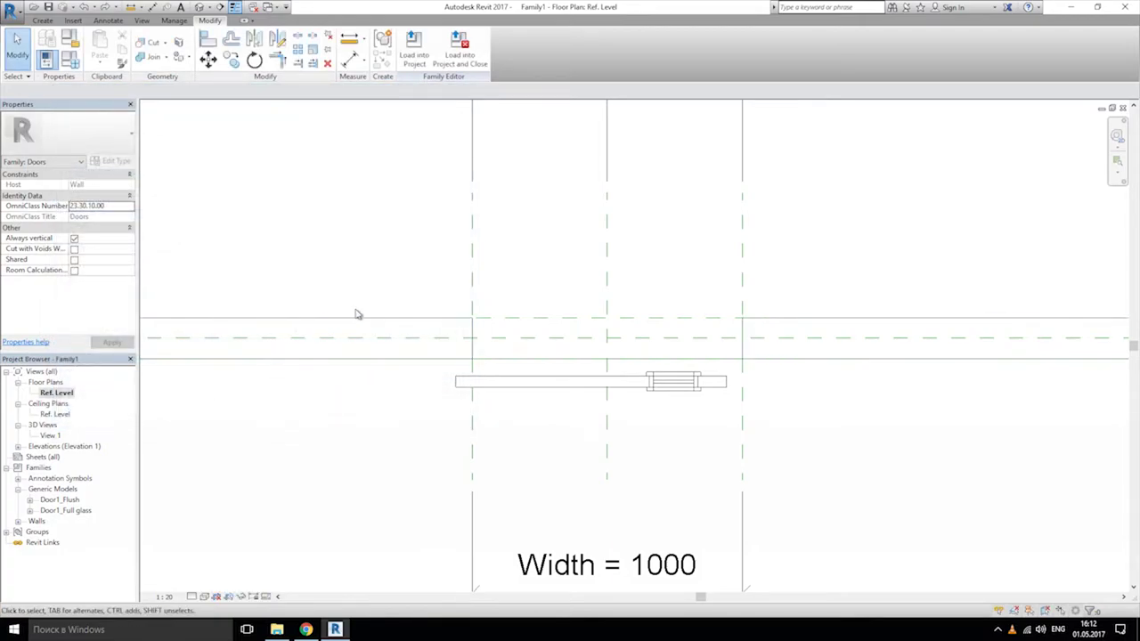
Step: In 3D View 1, label the Door1_Flush panel with the Door_type<Generic Models> parameter
double_click(49, 435)
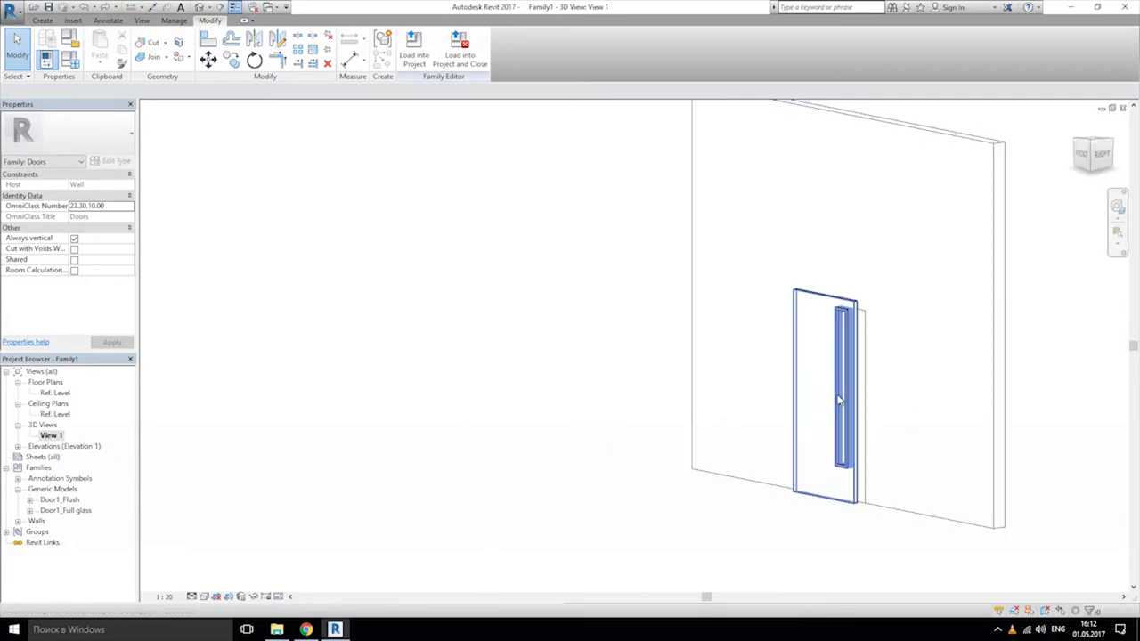
click(855, 391)
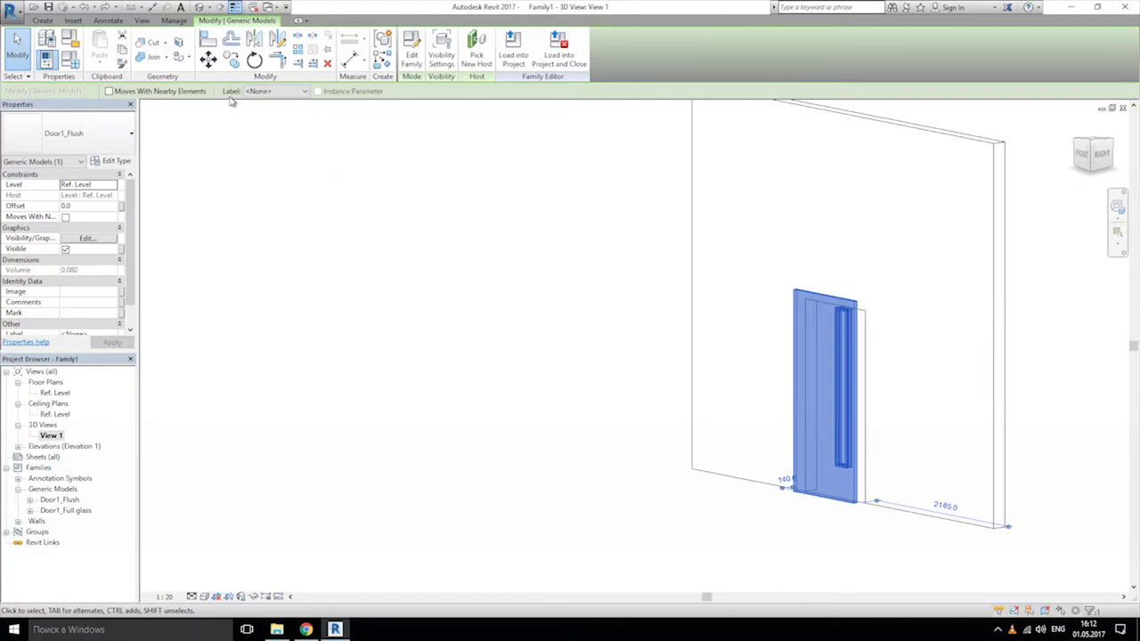
click(267, 93)
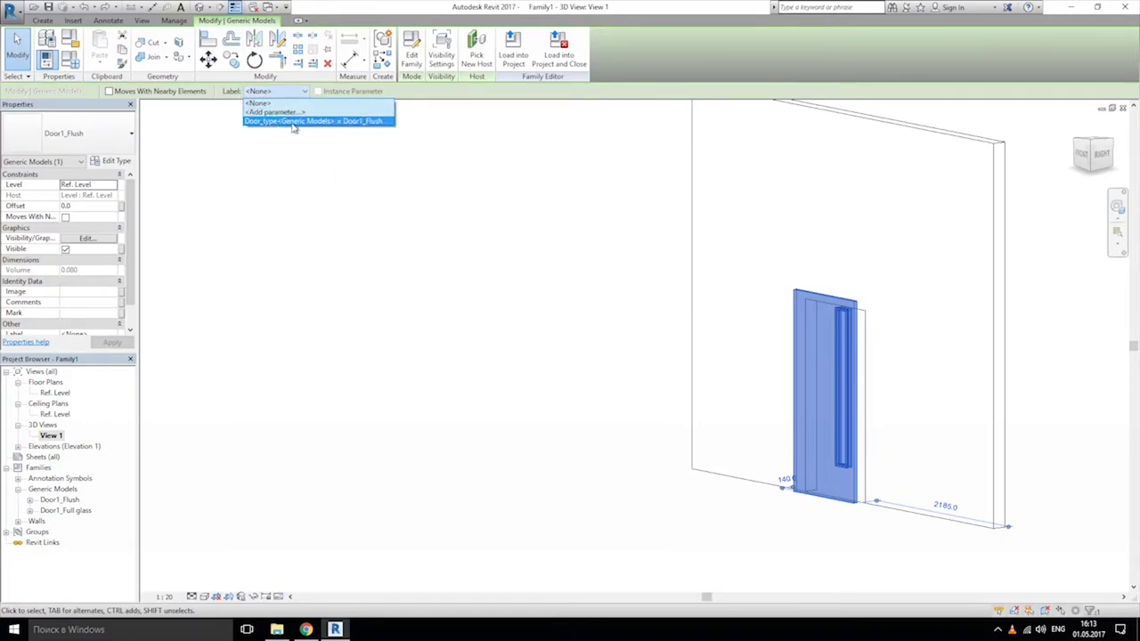
click(335, 121)
click(561, 314)
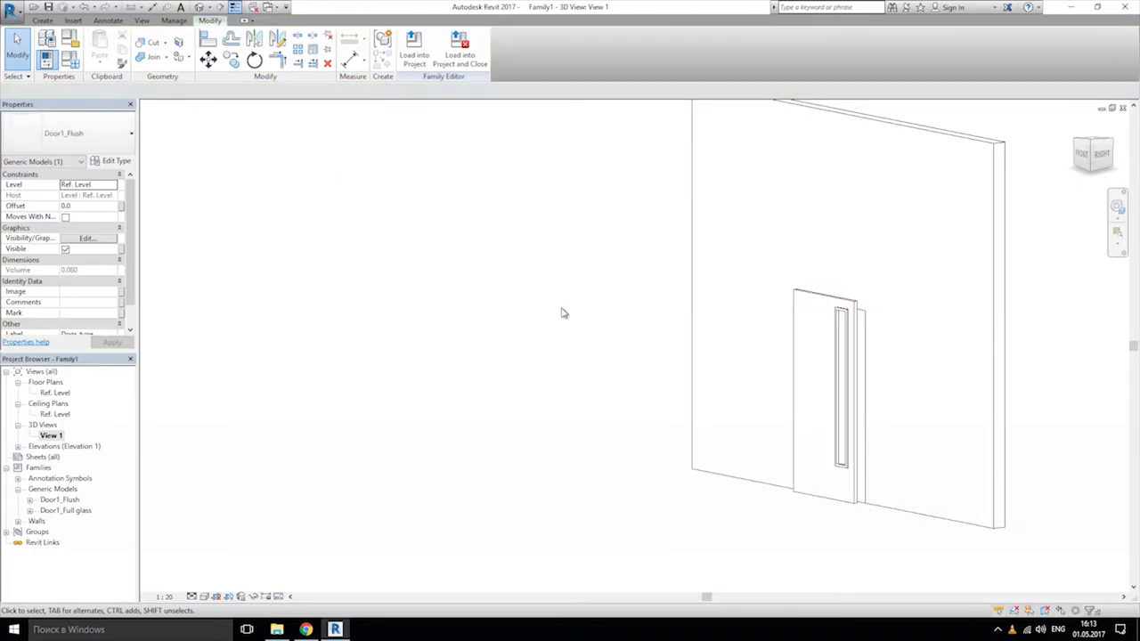
Step: In the family types, set the Door_type<Generic Models> parameter to Door1_Full glass and apply it to the model
click(70, 61)
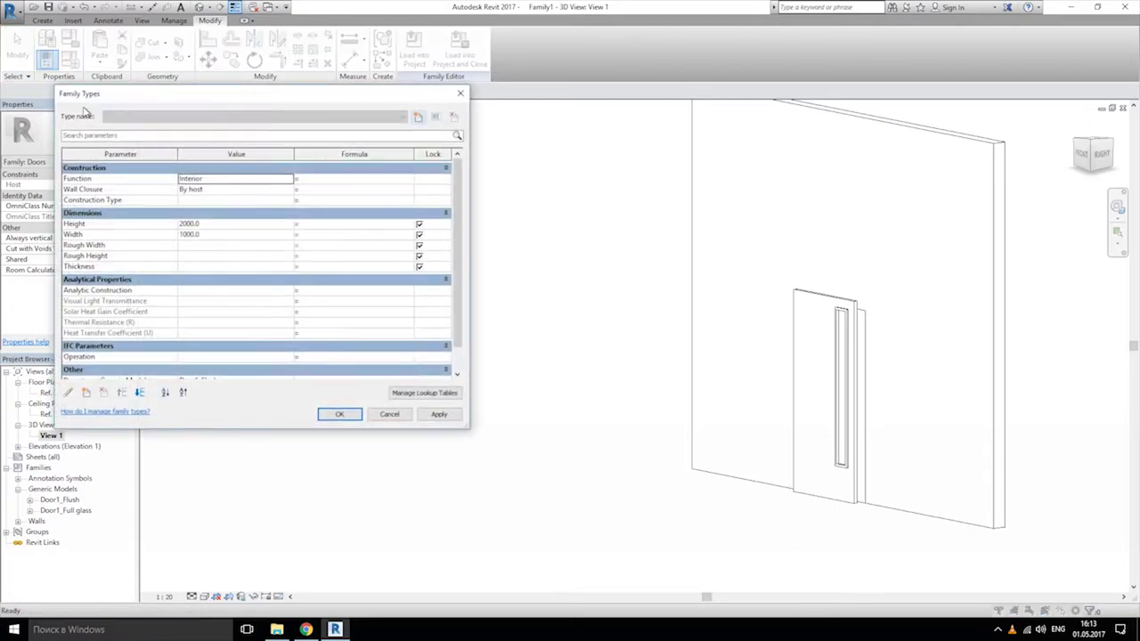
scroll(268, 294, down, 2)
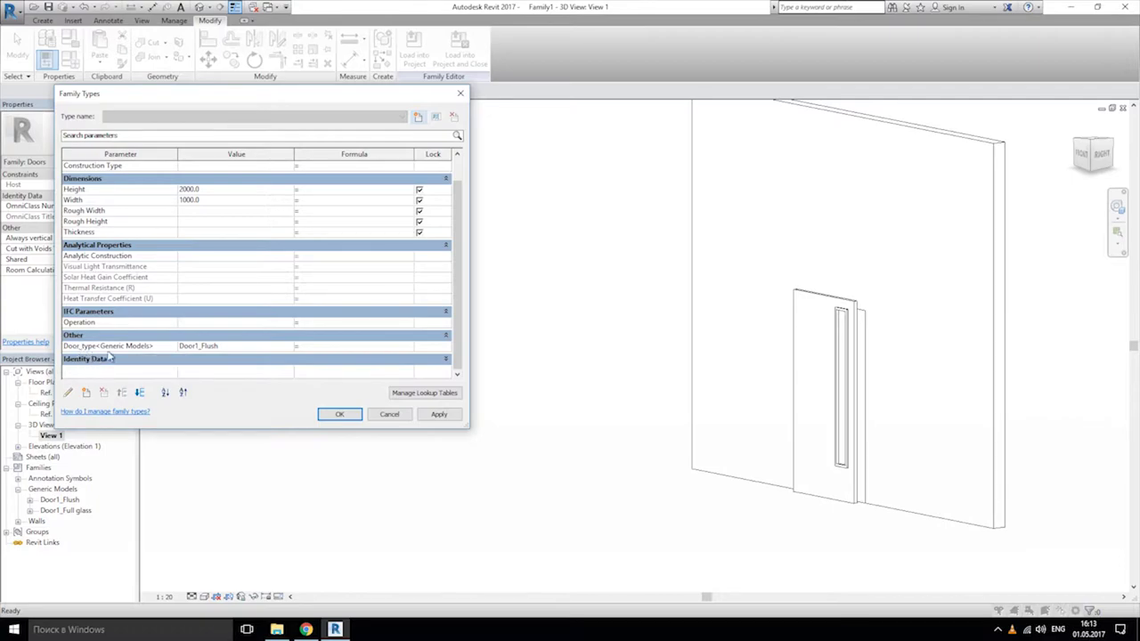
click(256, 347)
click(288, 346)
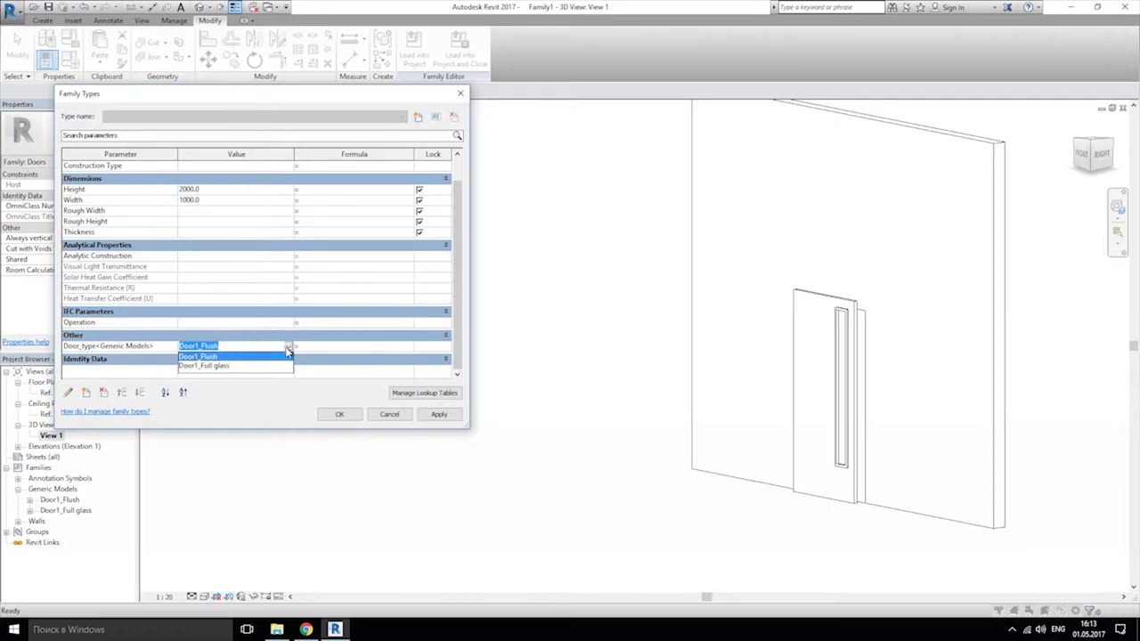
click(207, 367)
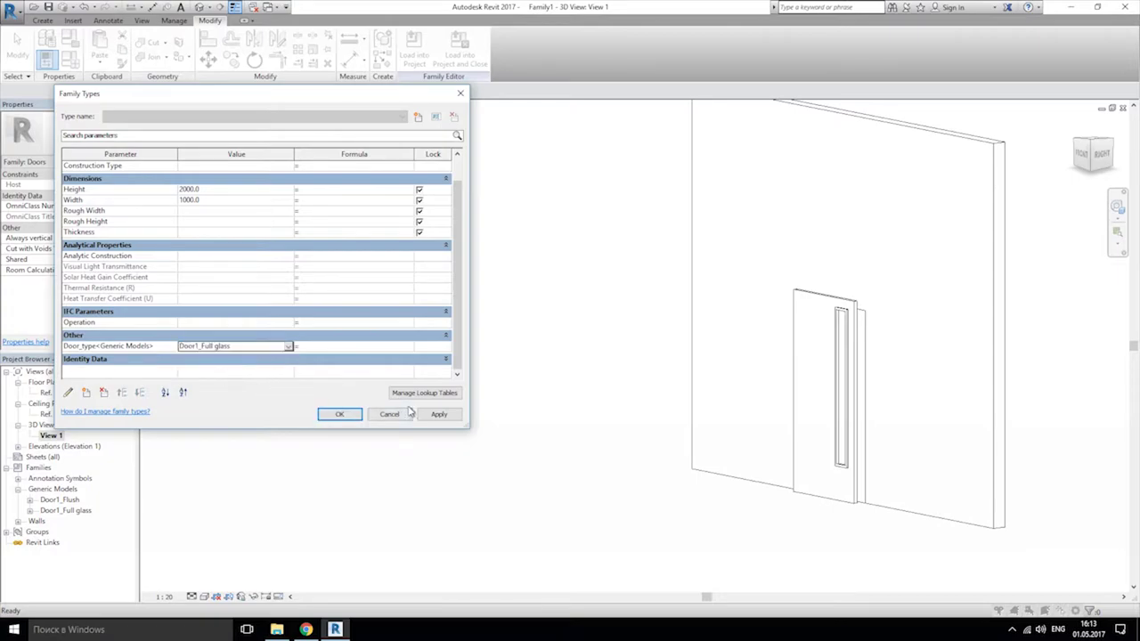
click(438, 414)
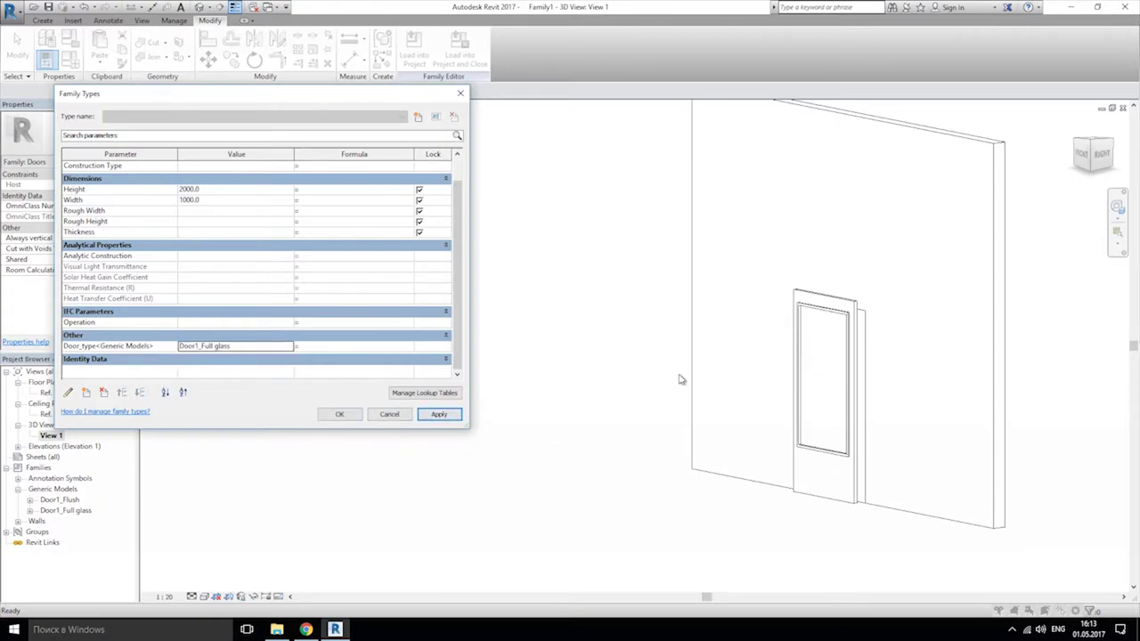
Step: Switch the Door_type<Generic Models> parameter back to Door1_Flush, apply it and accept the family types
click(288, 346)
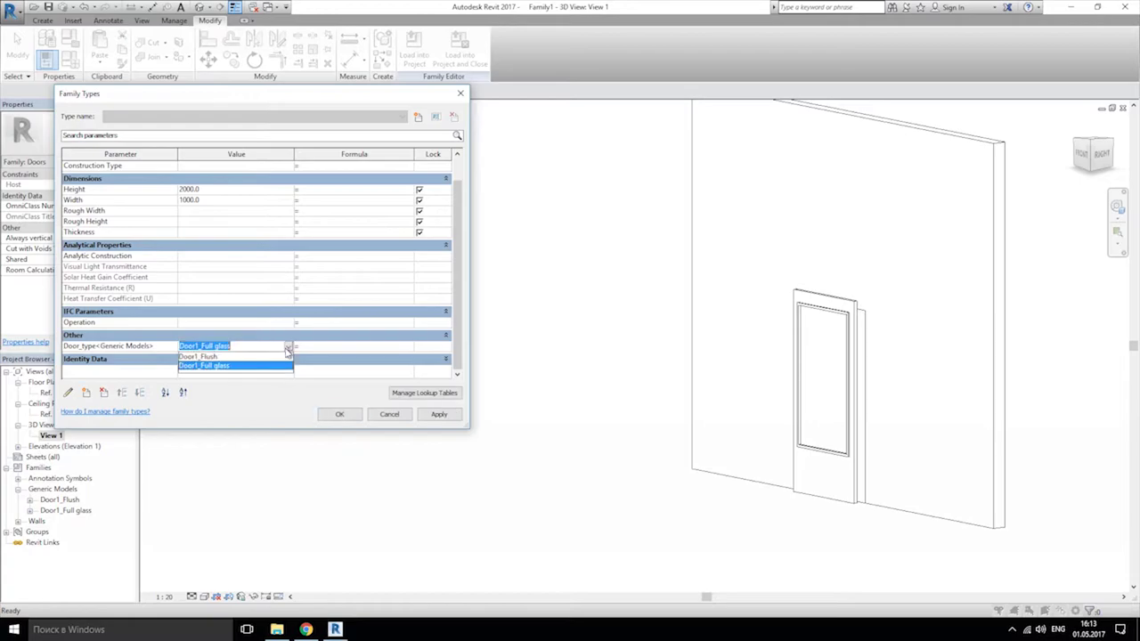
click(288, 346)
click(288, 347)
click(206, 356)
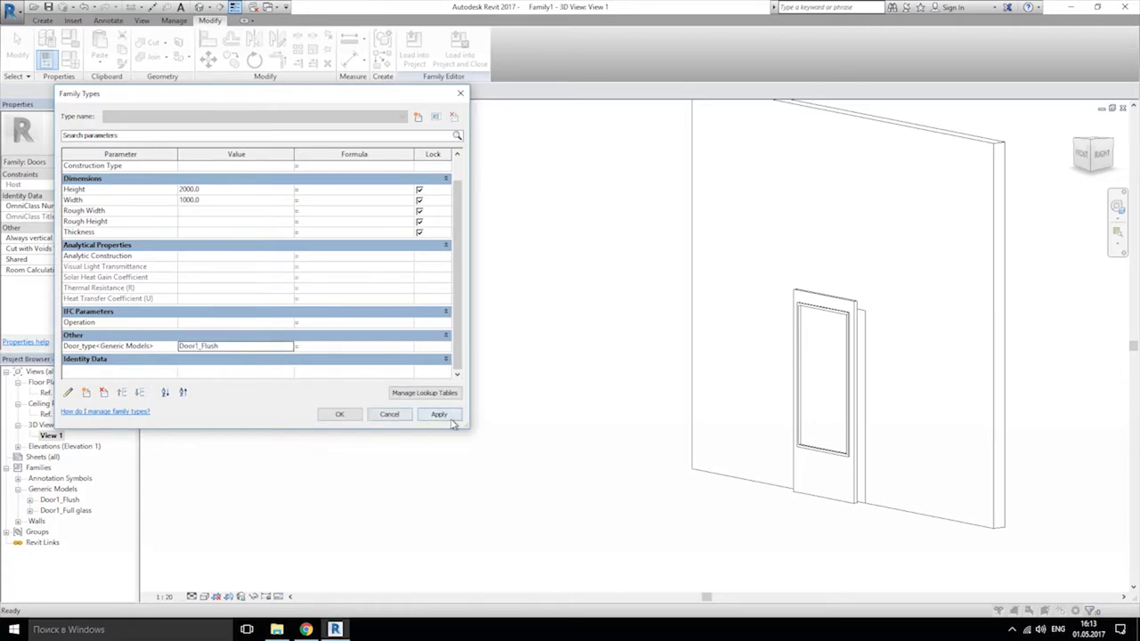
click(439, 414)
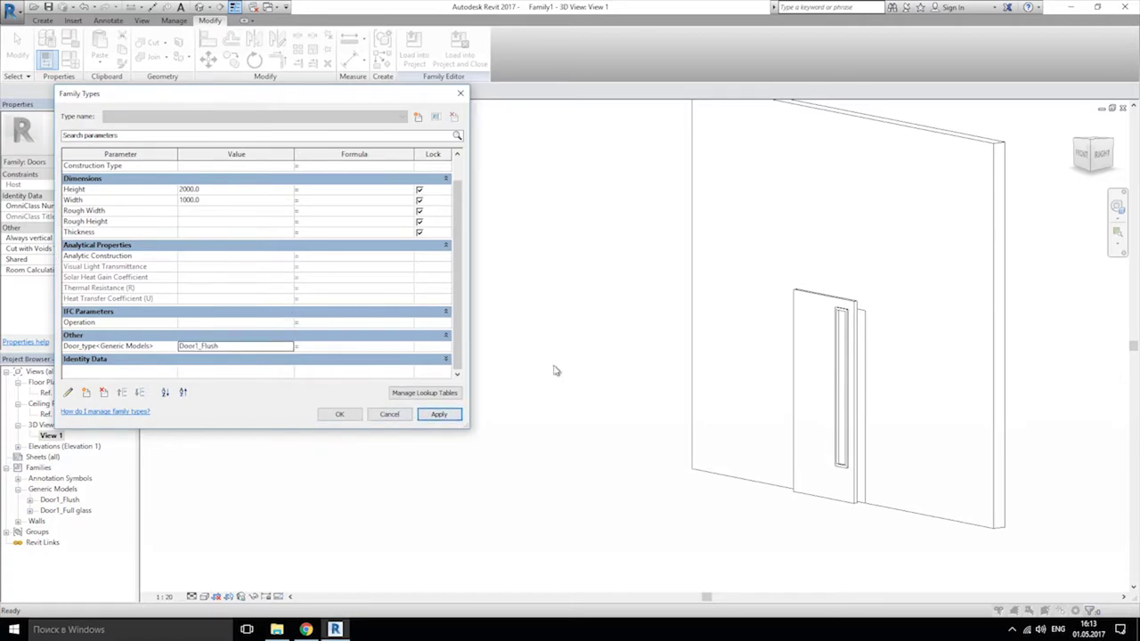
click(340, 415)
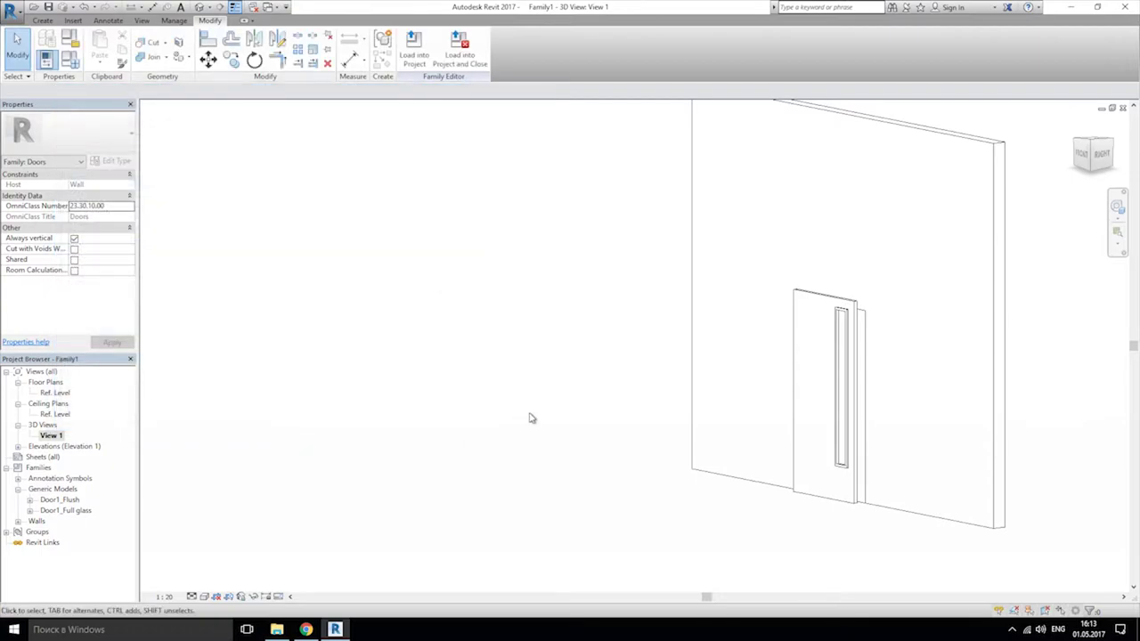
Step: In the Exterior elevation, raise the opening's top reference plane to about 3020 mm above the Ref. Level
click(19, 447)
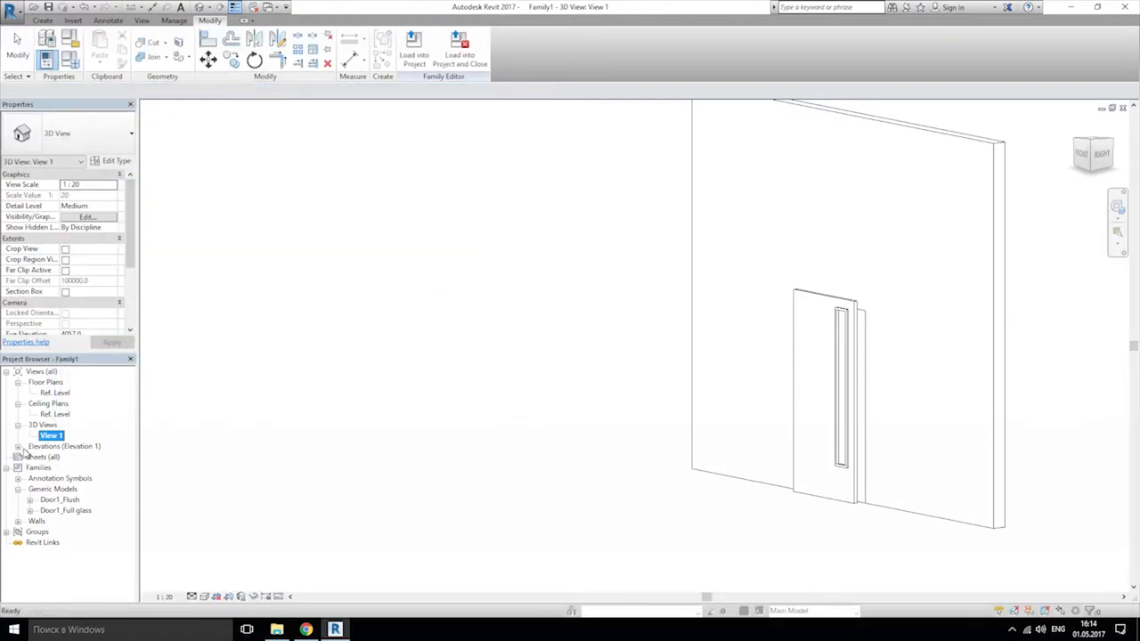
double_click(56, 458)
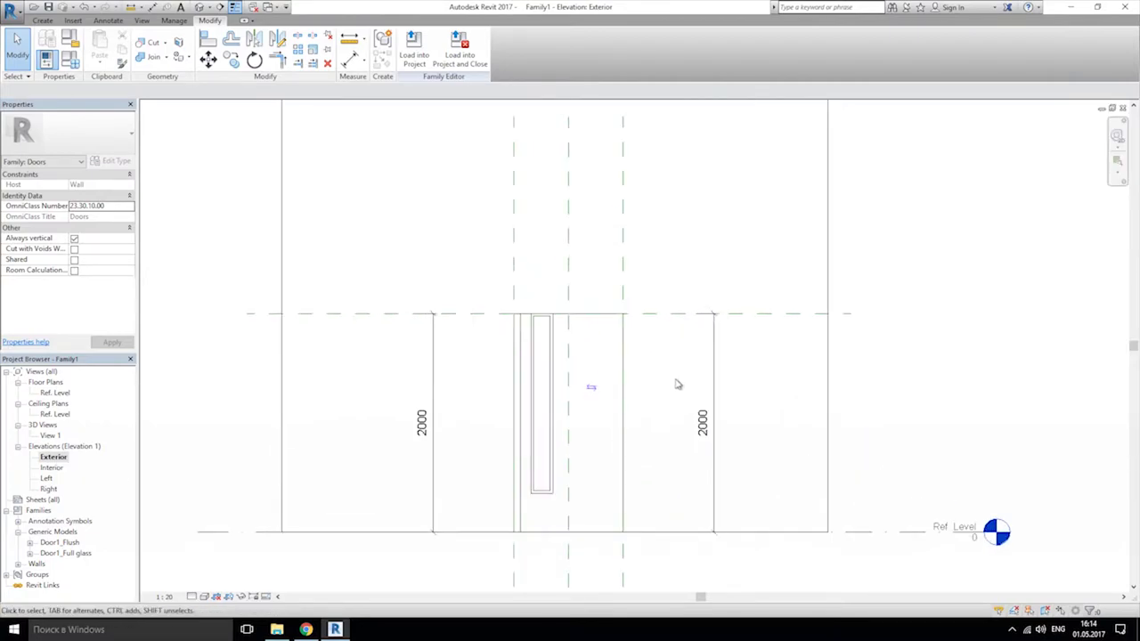
click(764, 397)
key(Delete)
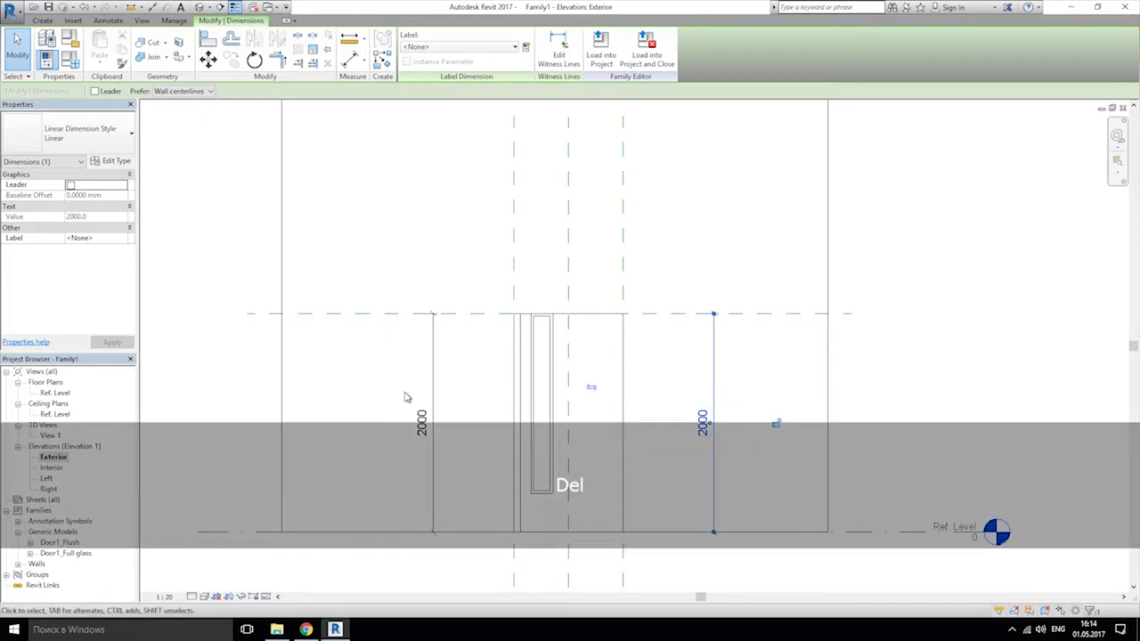
click(434, 393)
middle_drag(496, 353, 515, 290)
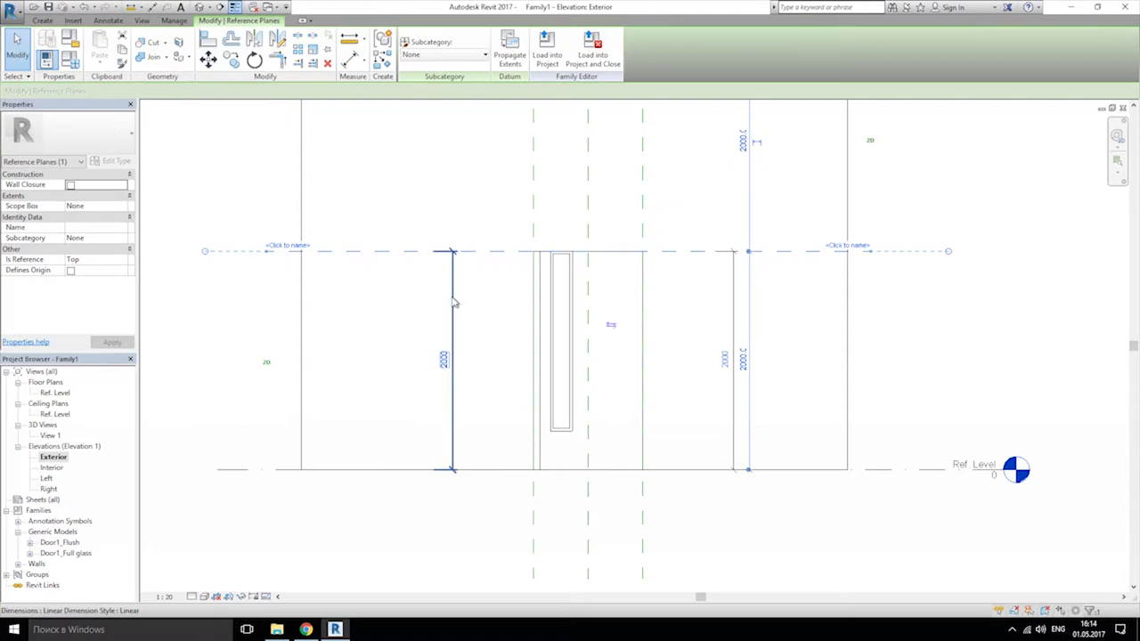
key(Delete)
click(412, 251)
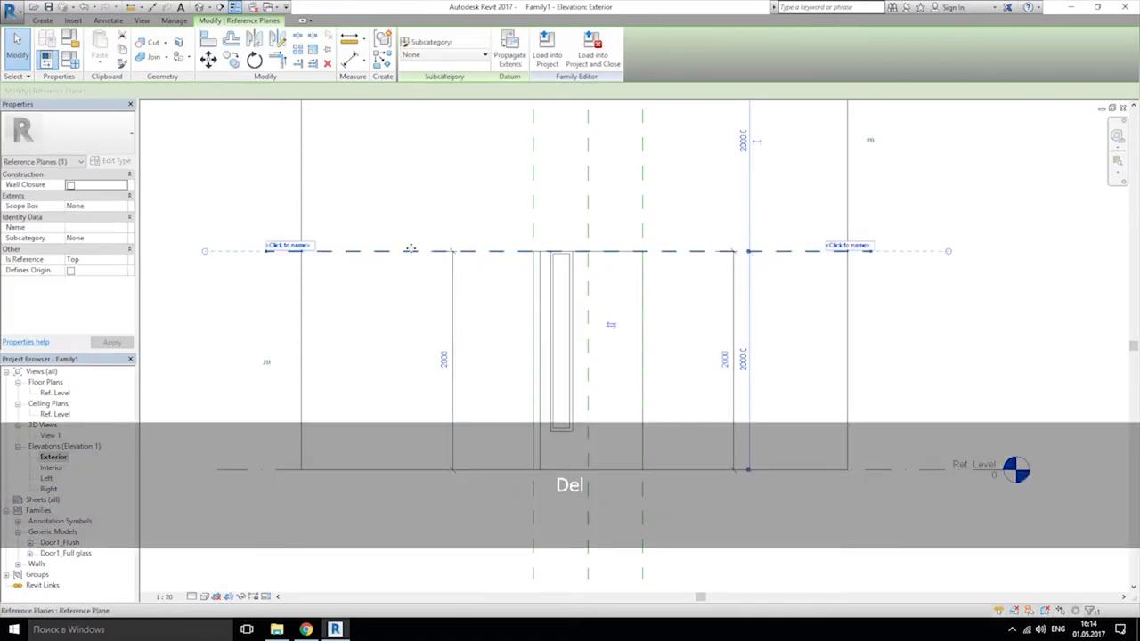
drag(412, 251, 419, 140)
middle_drag(520, 175, 522, 241)
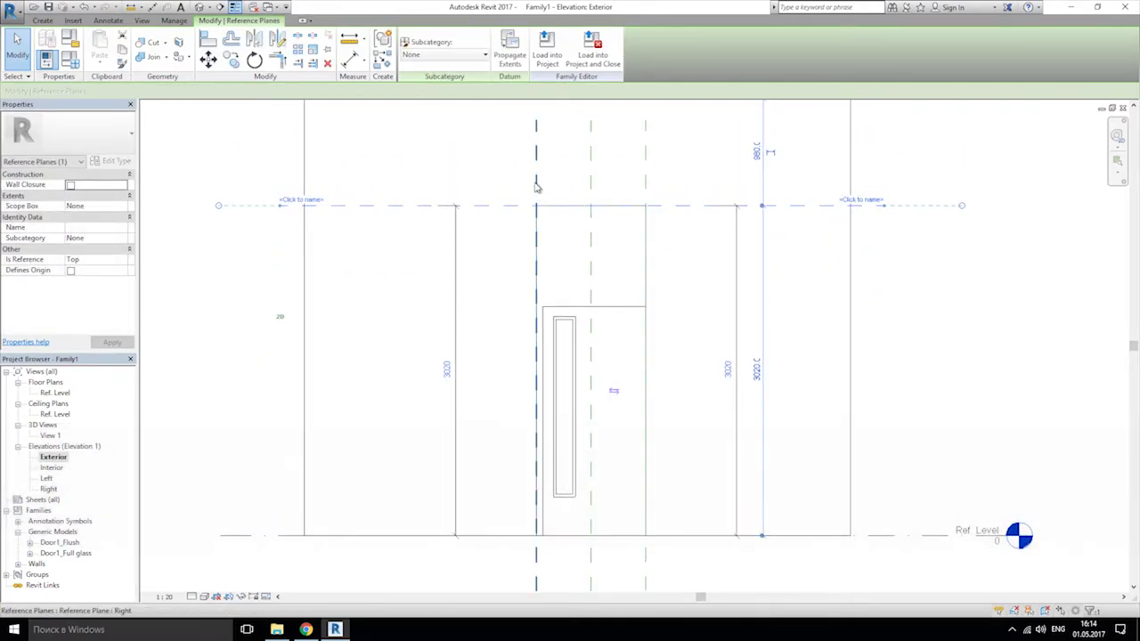
Step: Move the Right reference plane outward to about 1525 mm from the centre plane, removing the conflicting constraints
drag(537, 189, 424, 173)
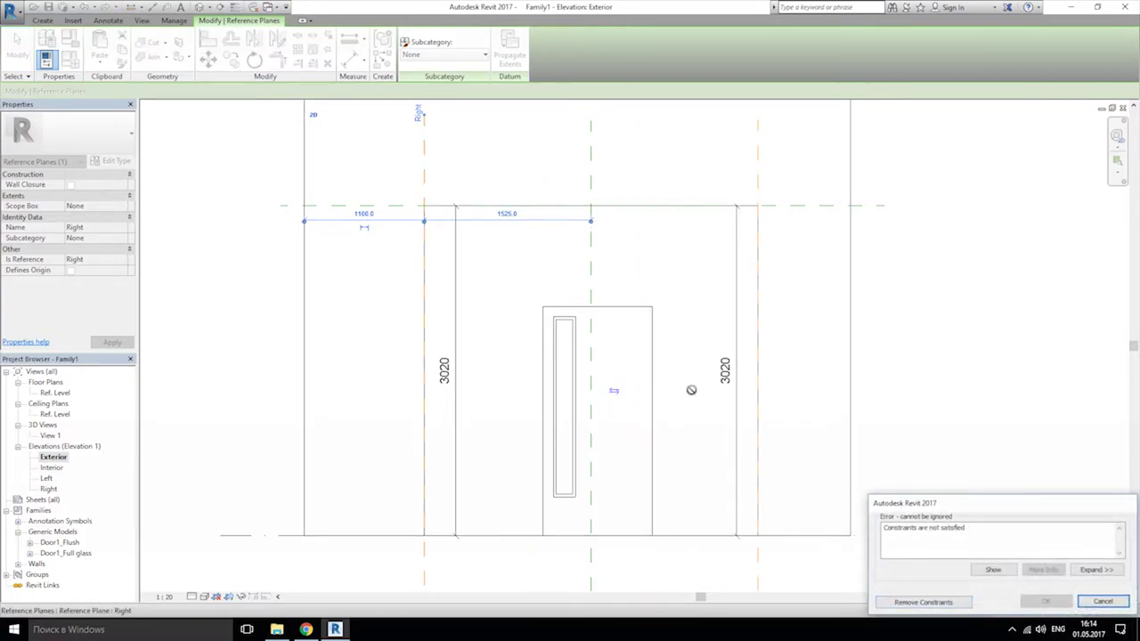
click(937, 601)
click(472, 168)
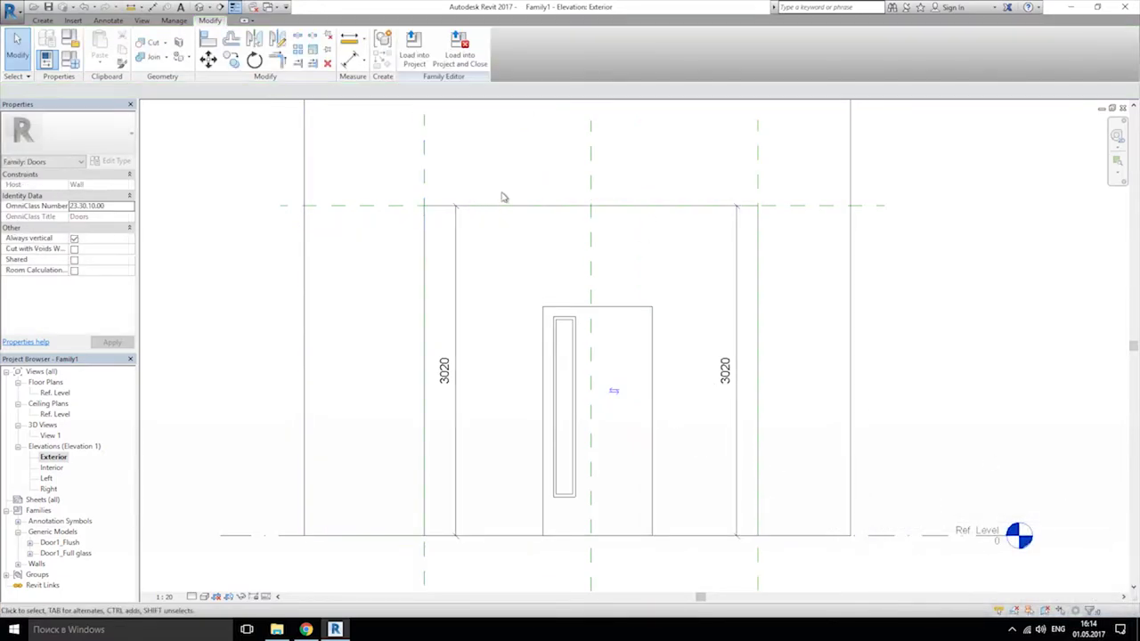
Step: Move the two opening height dimensions outside the wall, one on each side
middle_drag(502, 163, 493, 199)
click(447, 271)
drag(448, 271, 178, 287)
key(Delete)
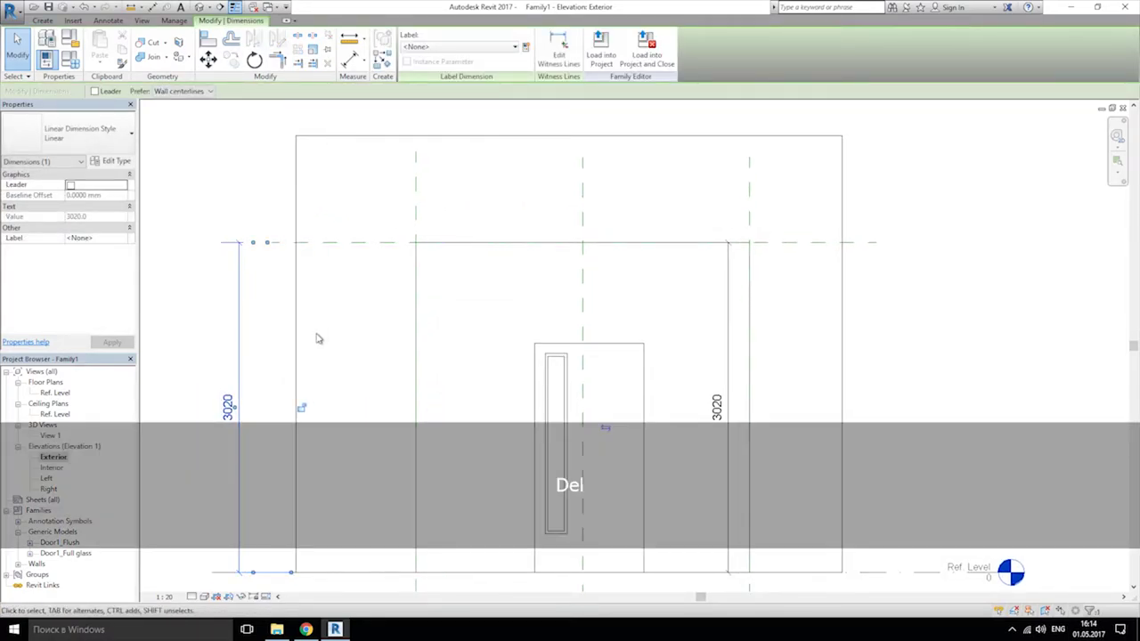
click(724, 228)
click(727, 278)
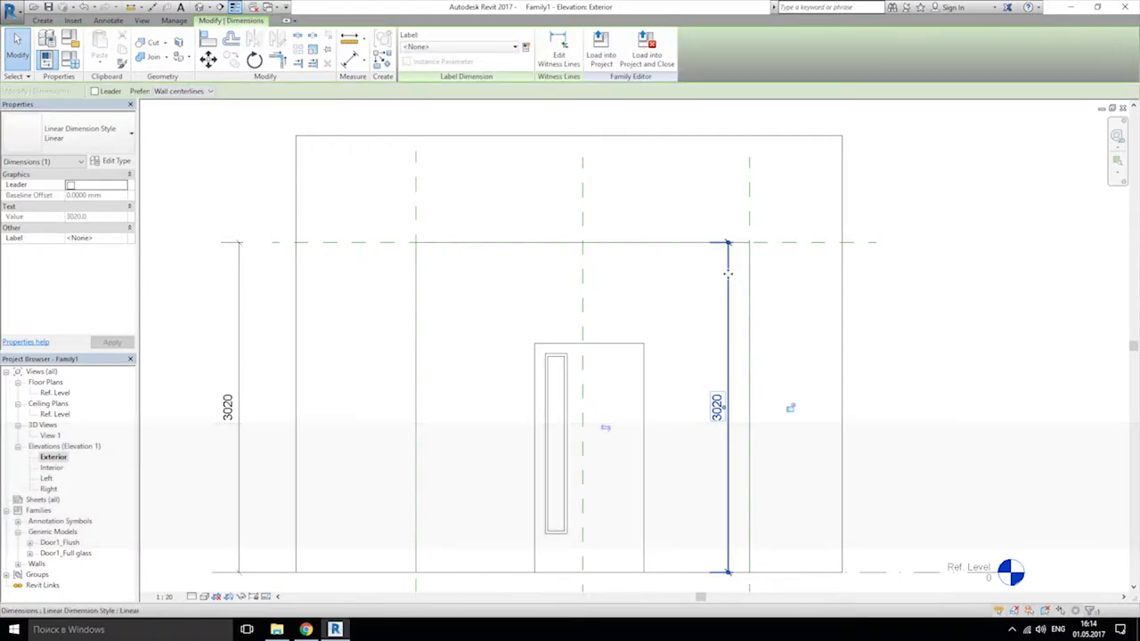
drag(728, 274, 908, 307)
click(715, 320)
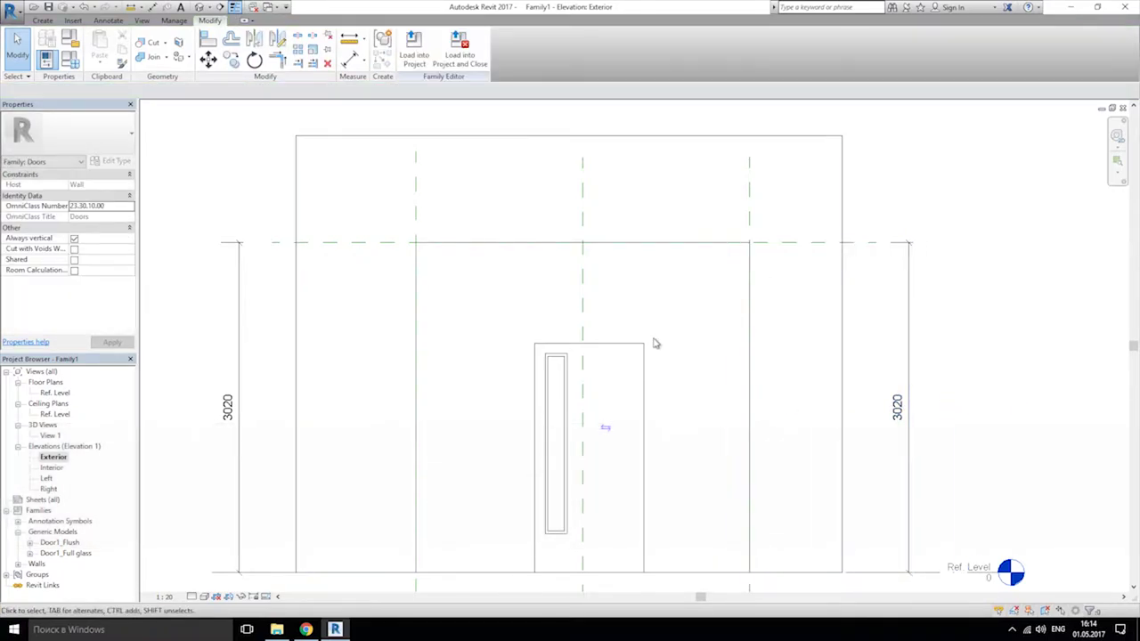
Step: Display the model in 3D View 1 with the Shaded visual style
double_click(50, 436)
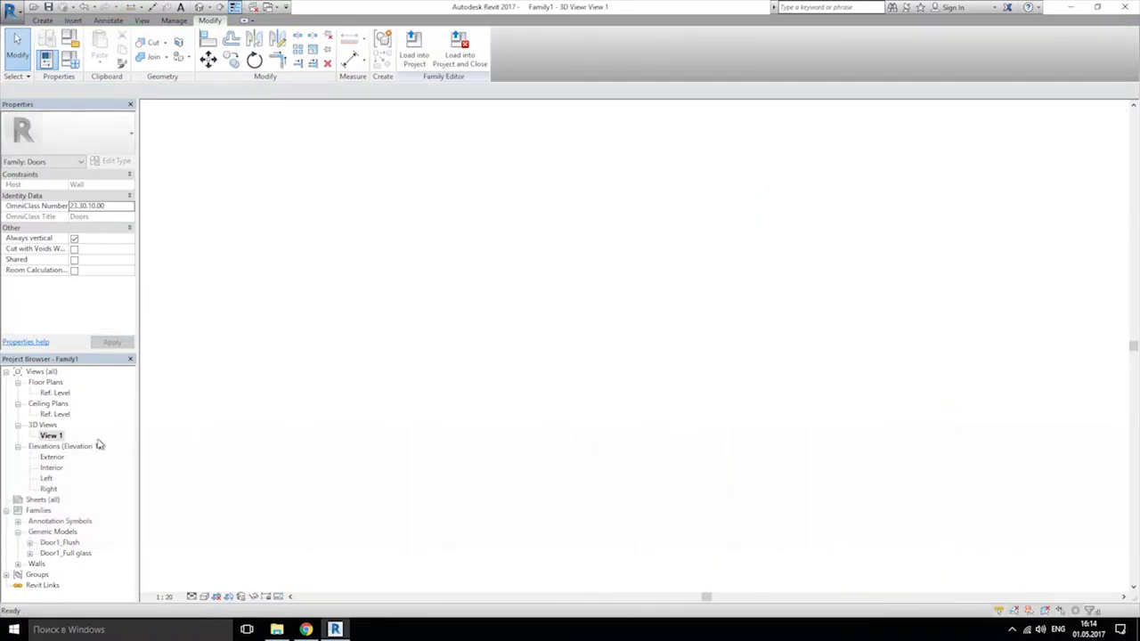
click(203, 598)
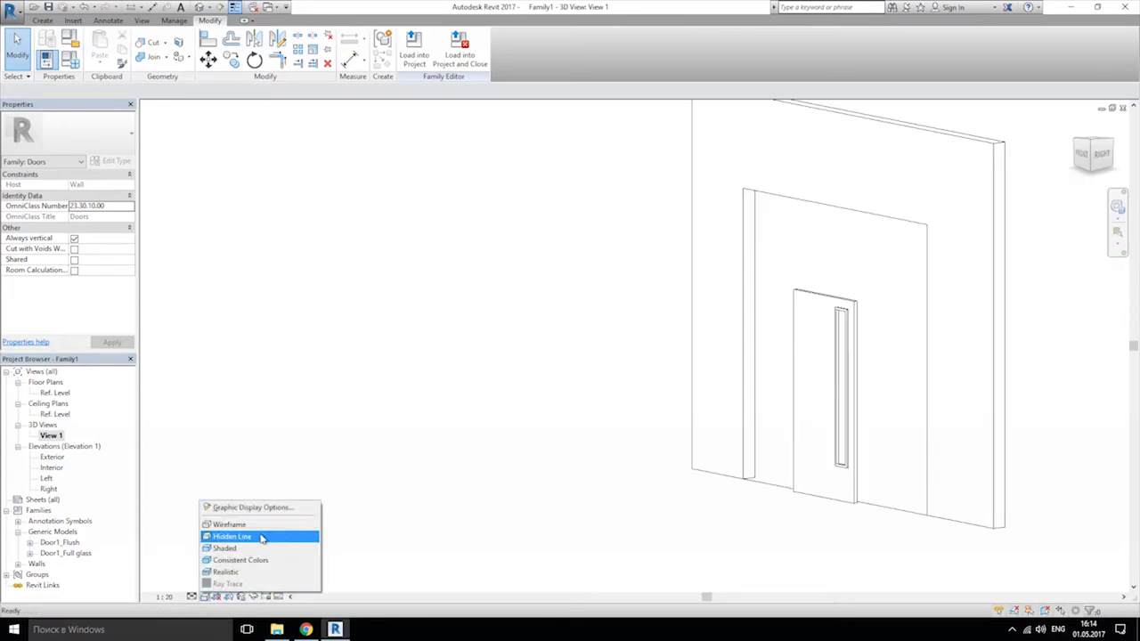
click(227, 548)
mouse_move(703, 437)
middle_down()
mouse_move(599, 456)
mouse_move(747, 356)
mouse_move(628, 285)
mouse_move(544, 198)
mouse_move(603, 303)
middle_up()
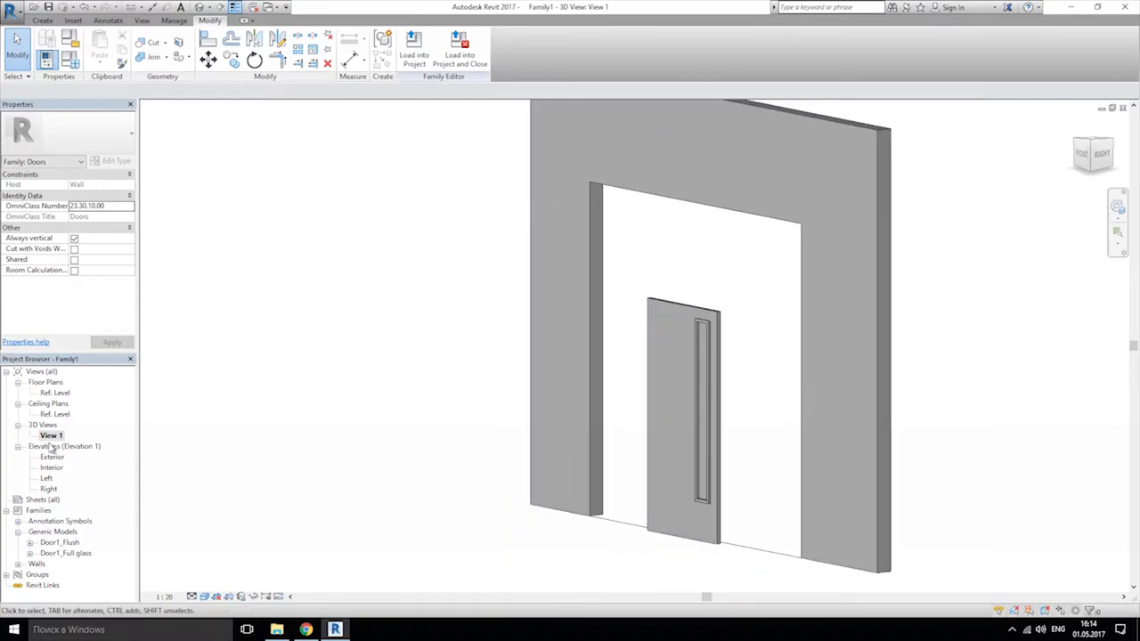
Step: In the Exterior elevation, draw three reference planes along both vertical edges and the top edge of the door panel
double_click(52, 456)
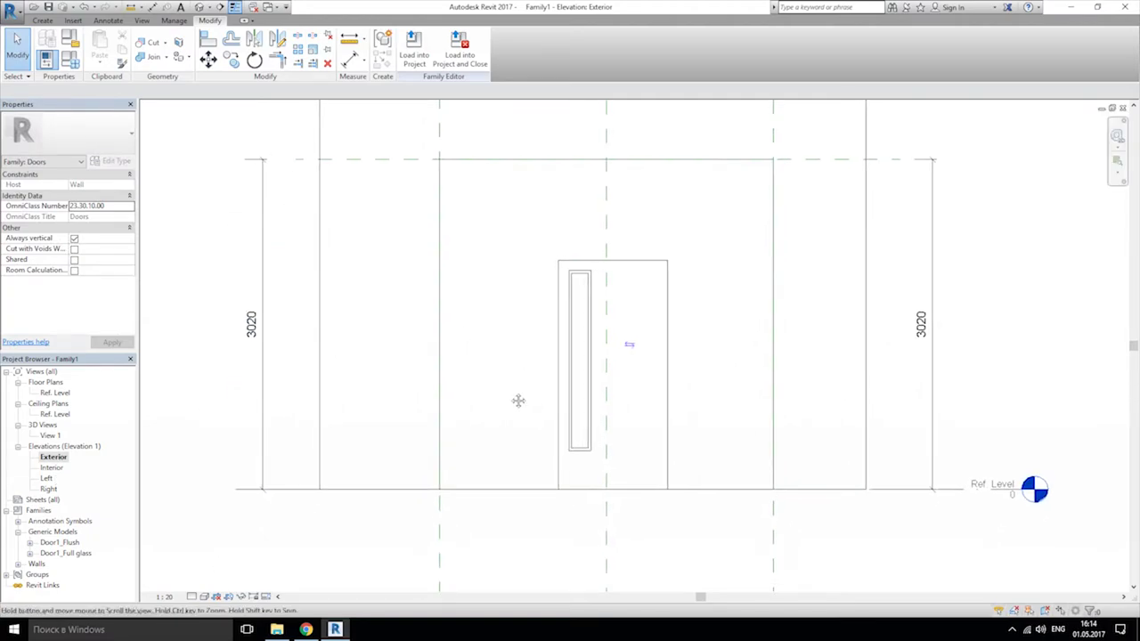
middle_drag(518, 401, 523, 376)
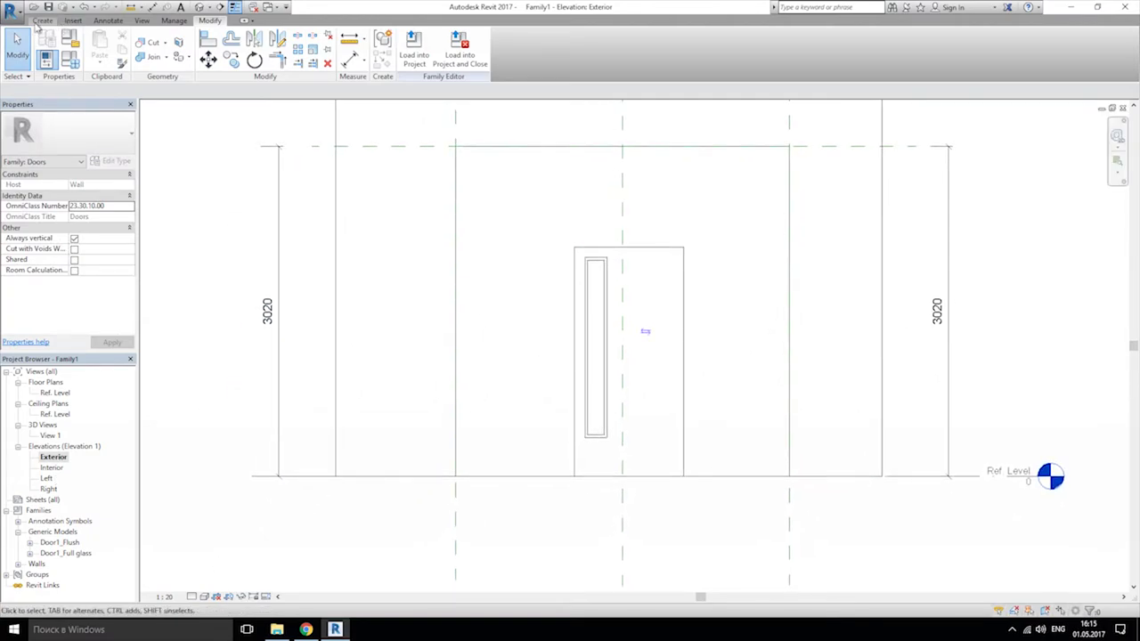
click(41, 20)
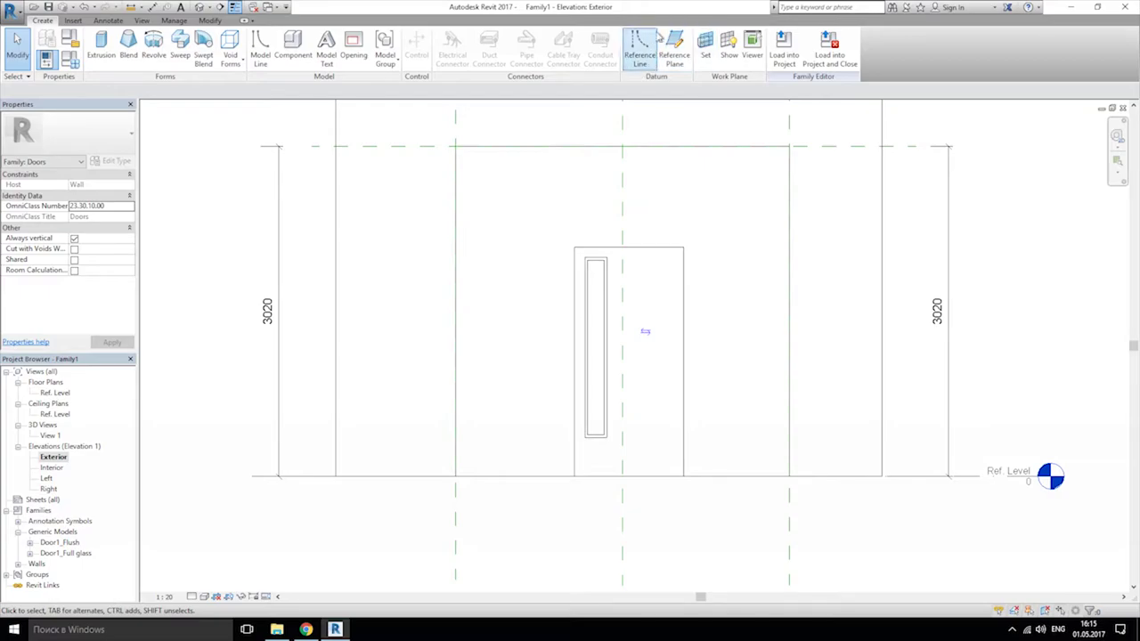
click(674, 45)
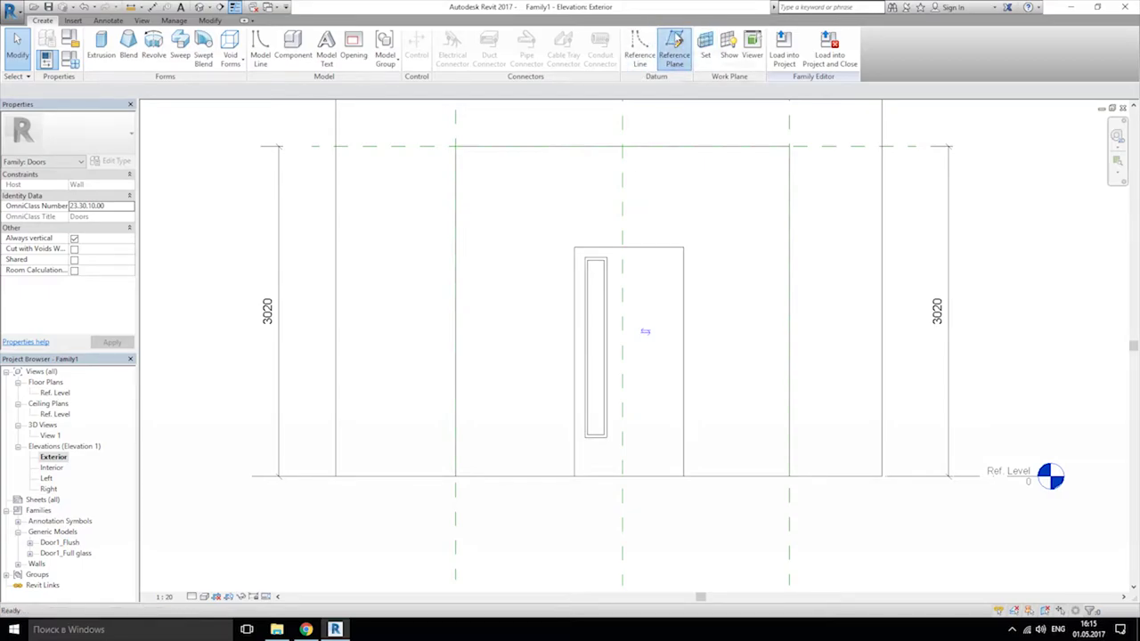
click(574, 246)
click(574, 523)
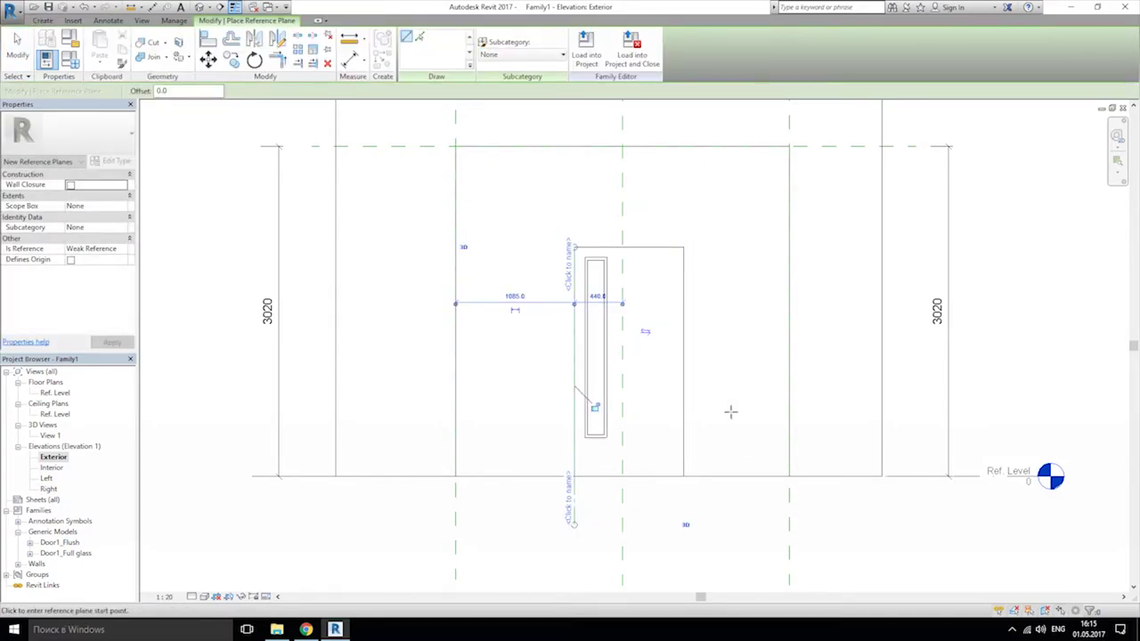
click(682, 247)
click(683, 518)
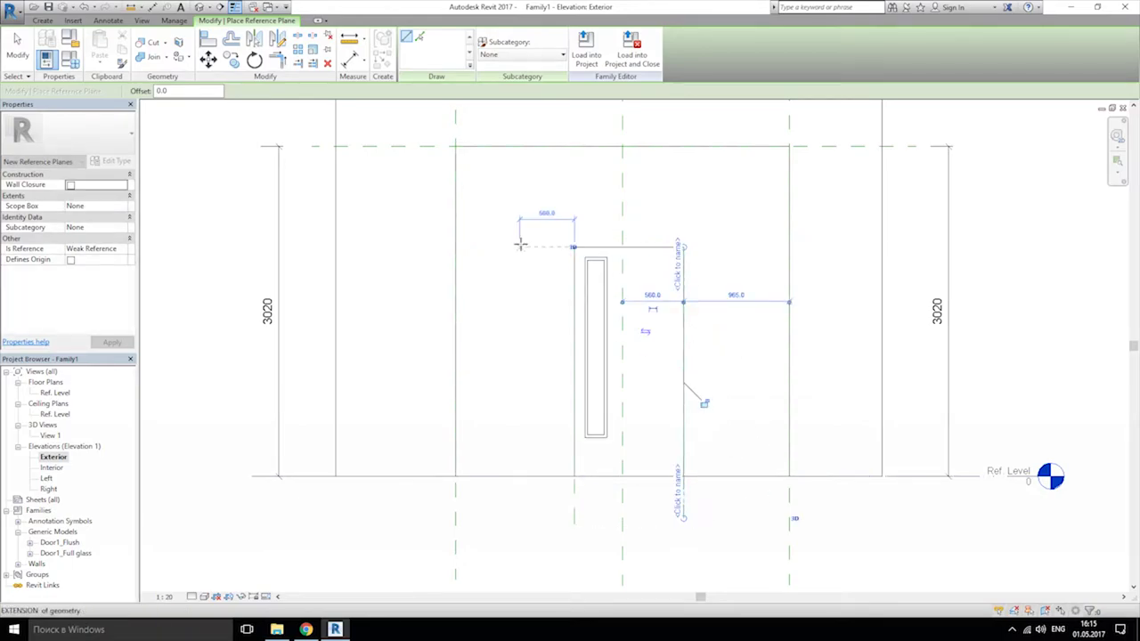
click(492, 246)
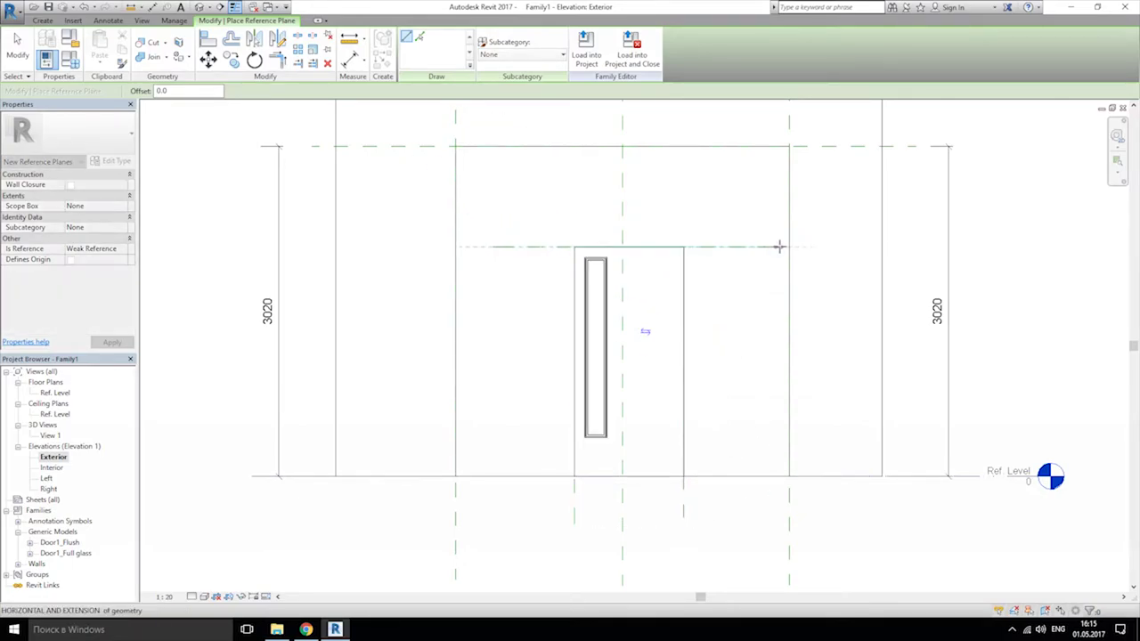
click(834, 247)
key(Escape)
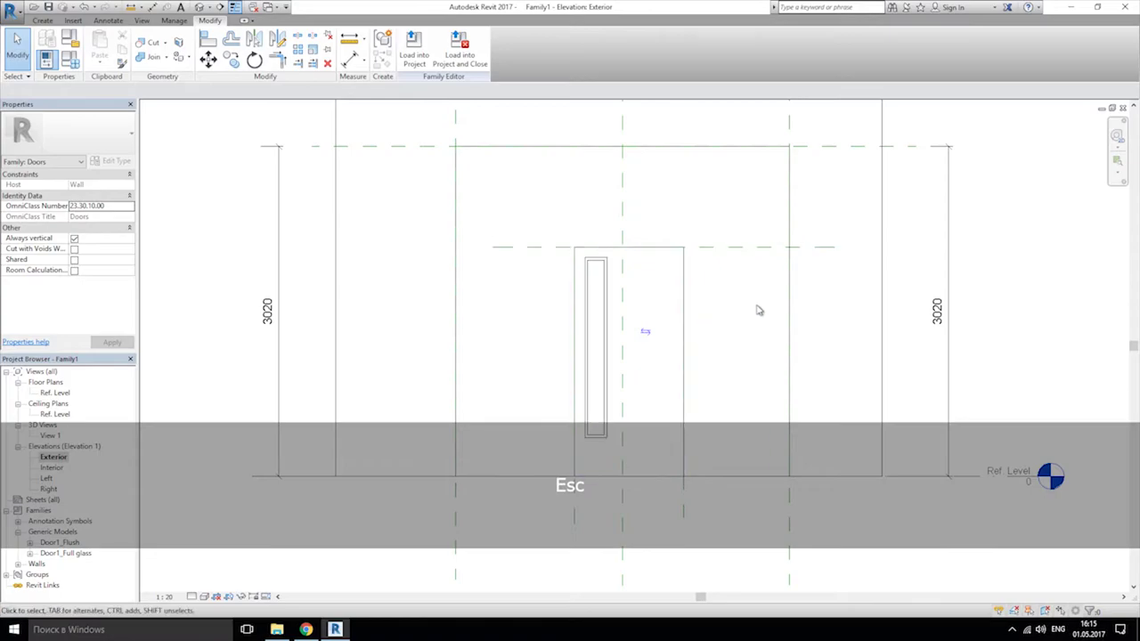
Step: Extend the two vertical reference planes at the panel's sides above the panel's top edge
click(681, 508)
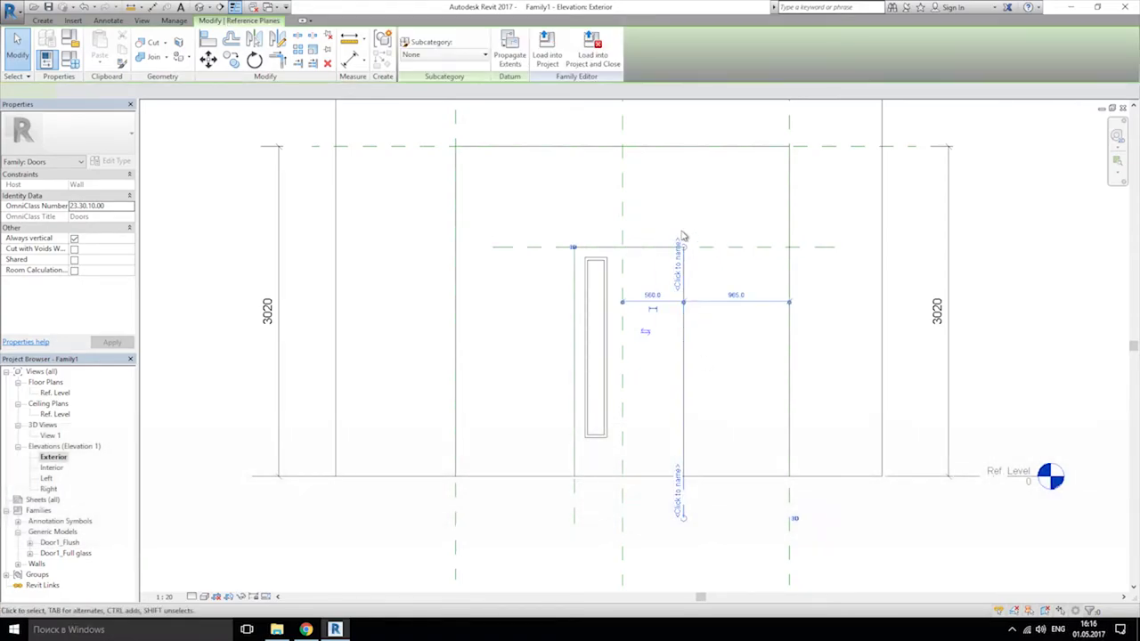
click(572, 481)
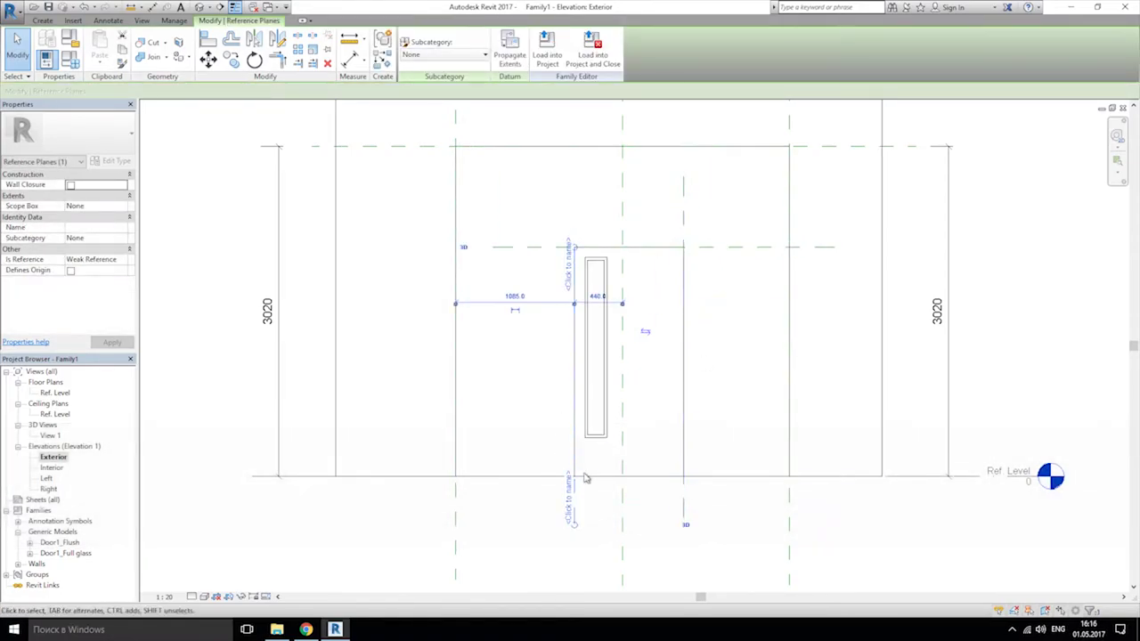
click(596, 200)
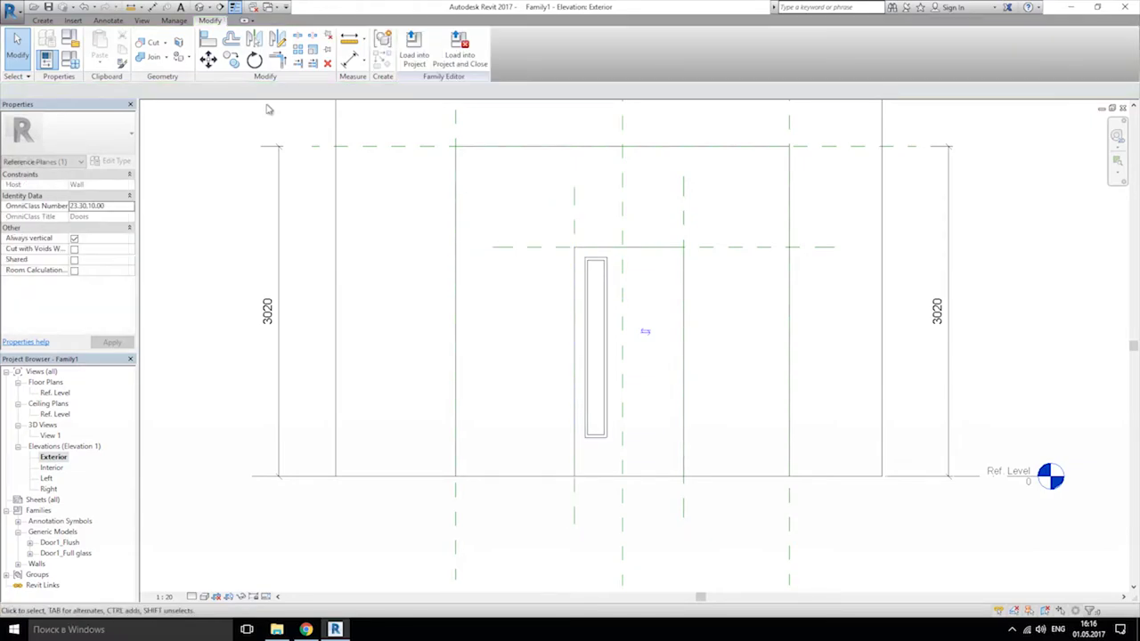
Step: Dimension the door panel's height from Ref. Level to its top reference plane, and its width between the two side reference planes
click(356, 59)
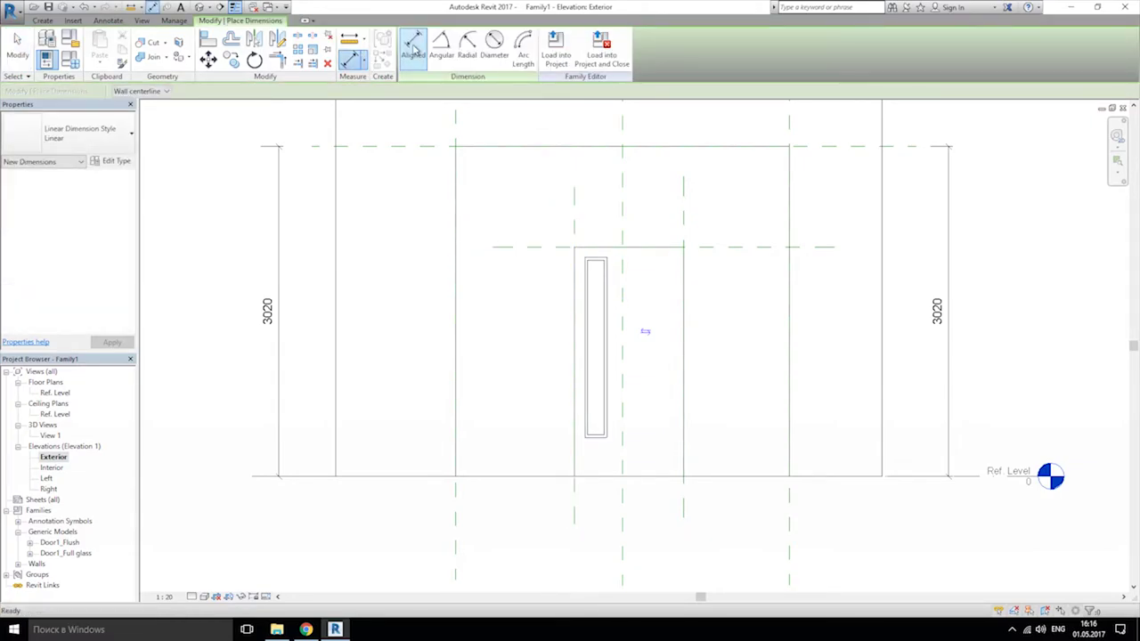
click(548, 247)
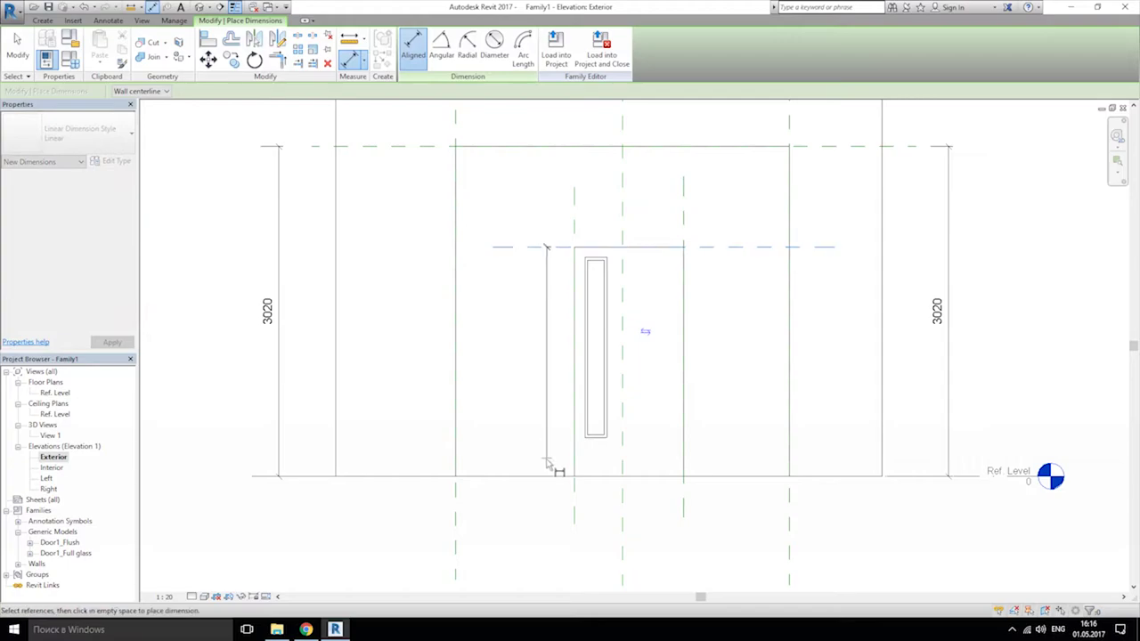
click(541, 476)
click(505, 403)
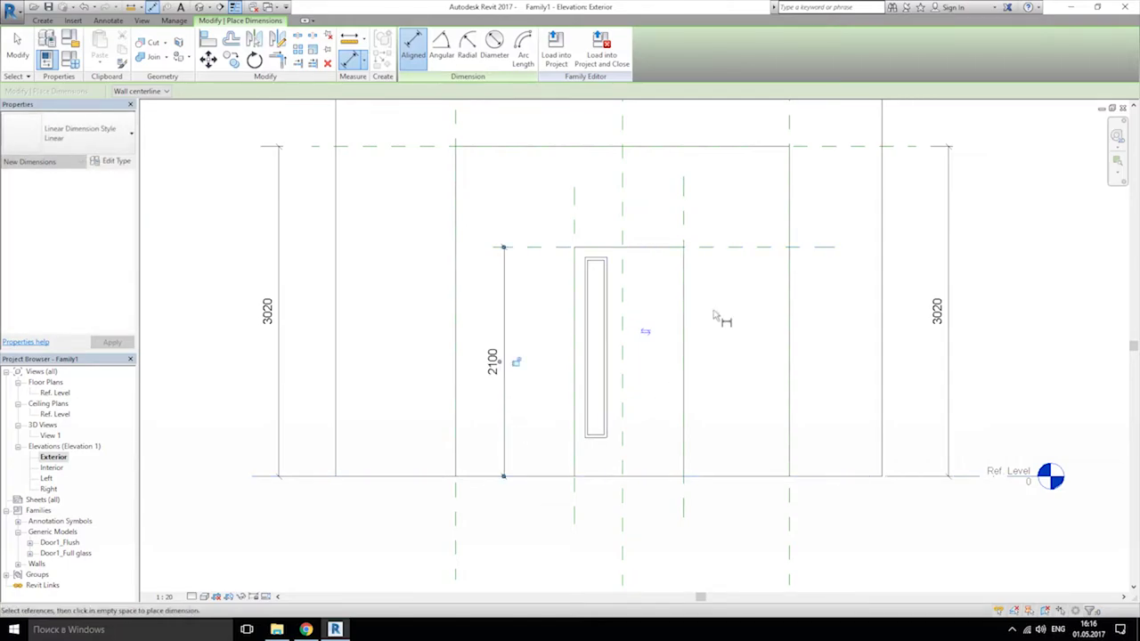
click(574, 221)
click(685, 228)
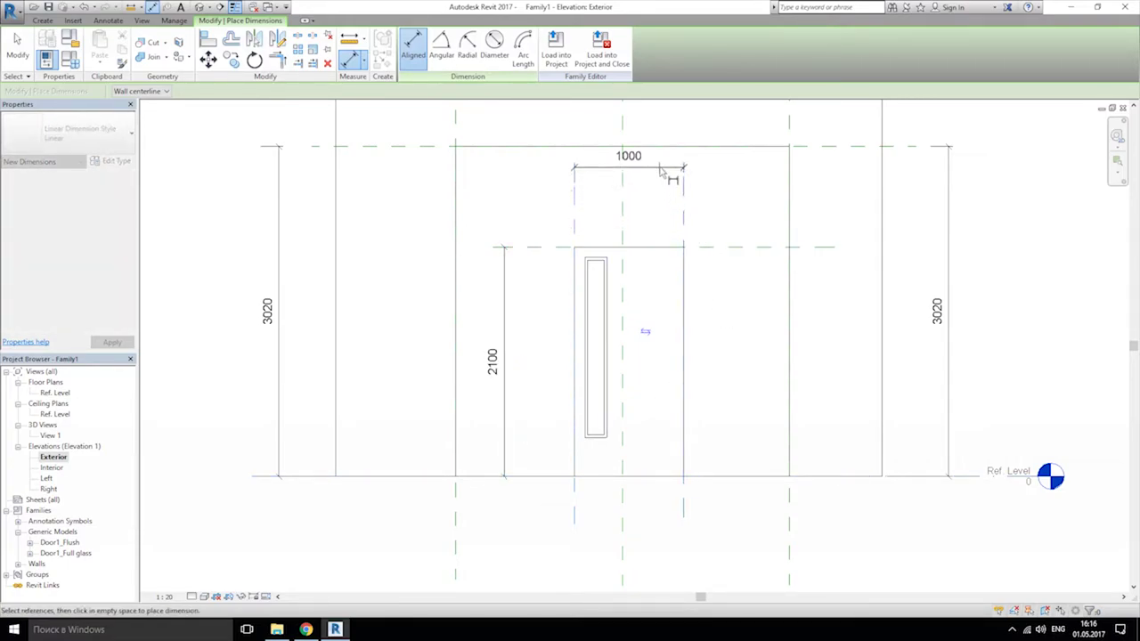
click(686, 125)
middle_drag(692, 167, 707, 216)
key(Escape)
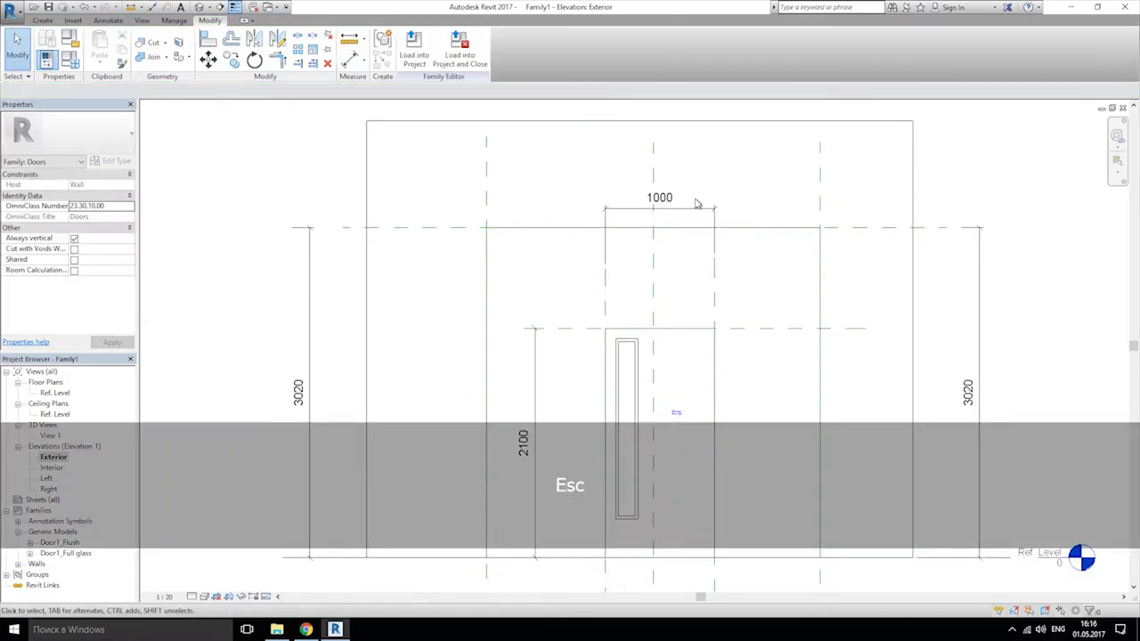
Step: Label the horizontal panel dimension with the Width parameter and the vertical panel dimension with the Height parameter
click(690, 210)
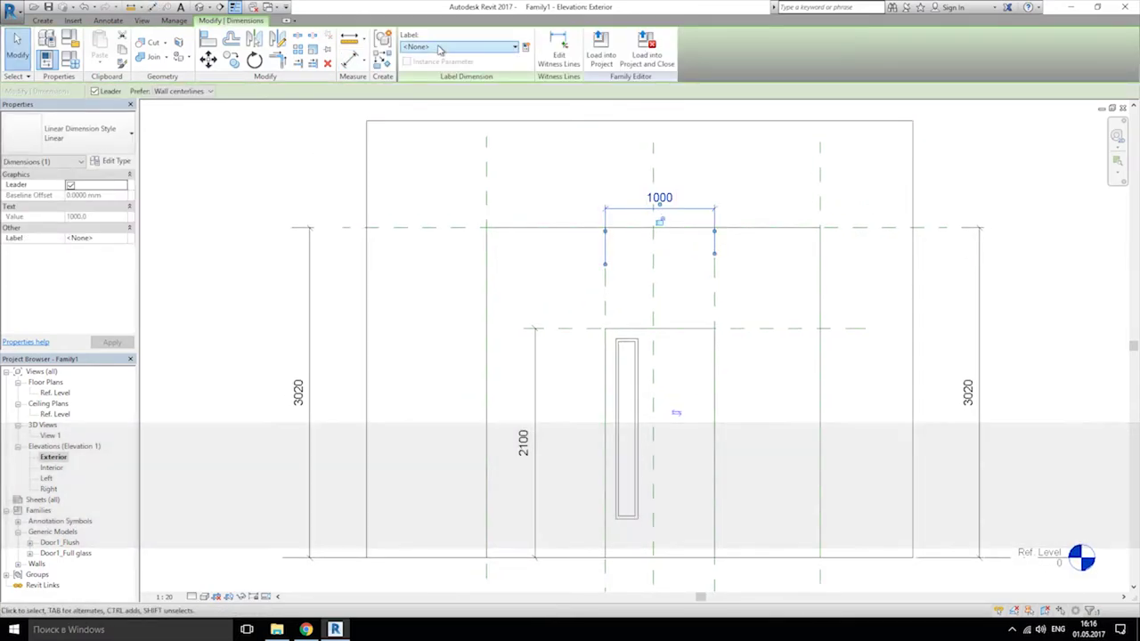
click(439, 47)
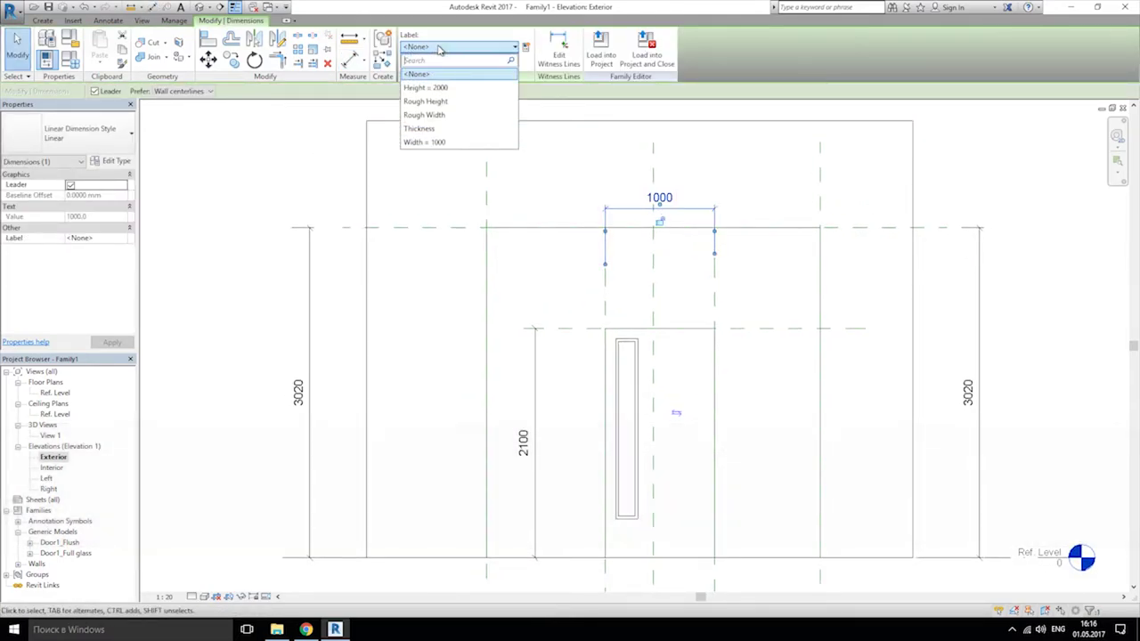
click(460, 143)
click(534, 428)
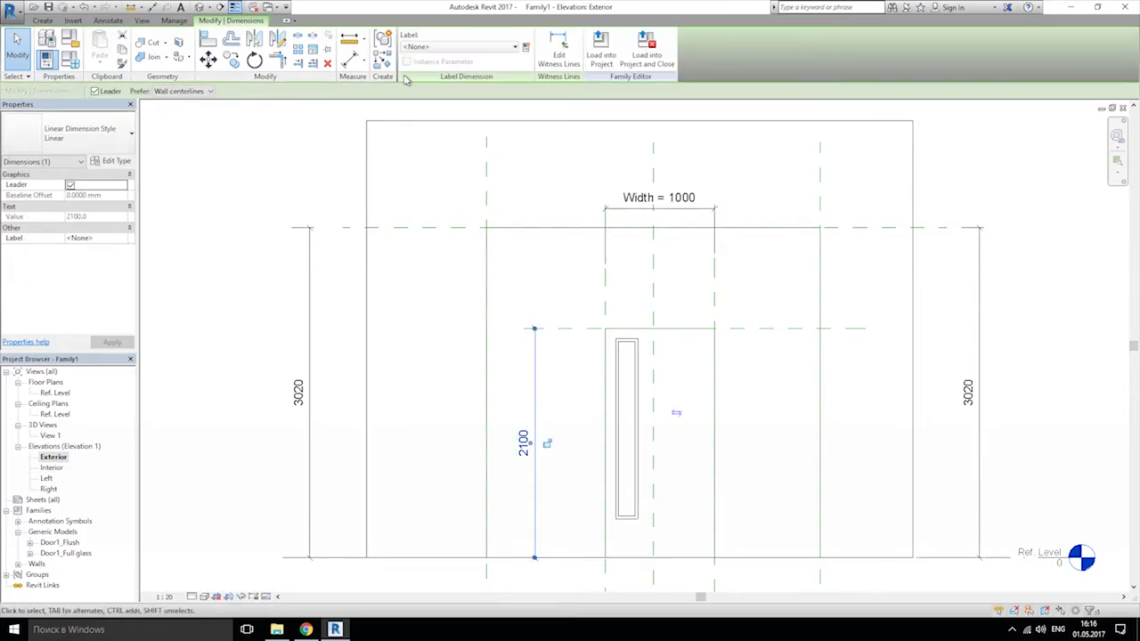
click(450, 48)
click(462, 93)
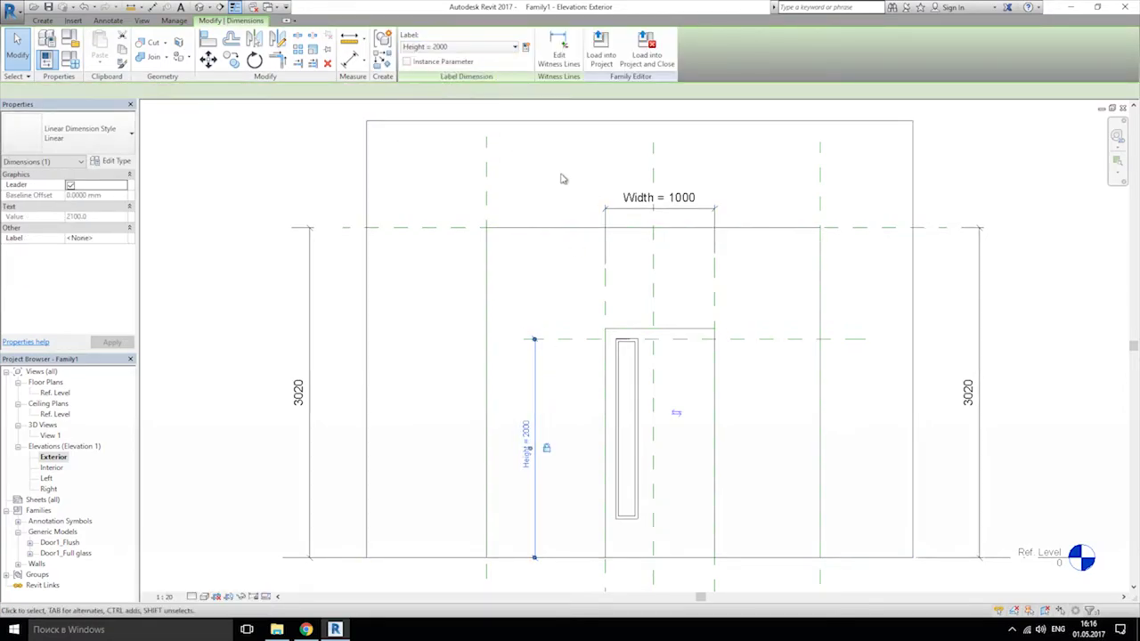
click(564, 178)
middle_drag(577, 303, 529, 294)
click(495, 440)
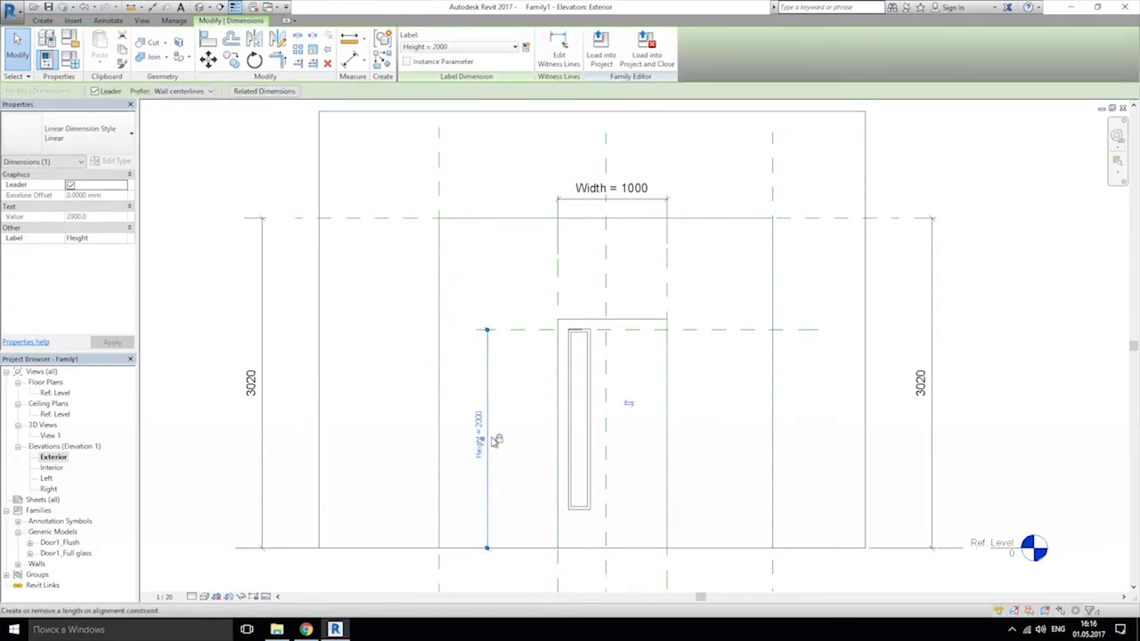
click(562, 241)
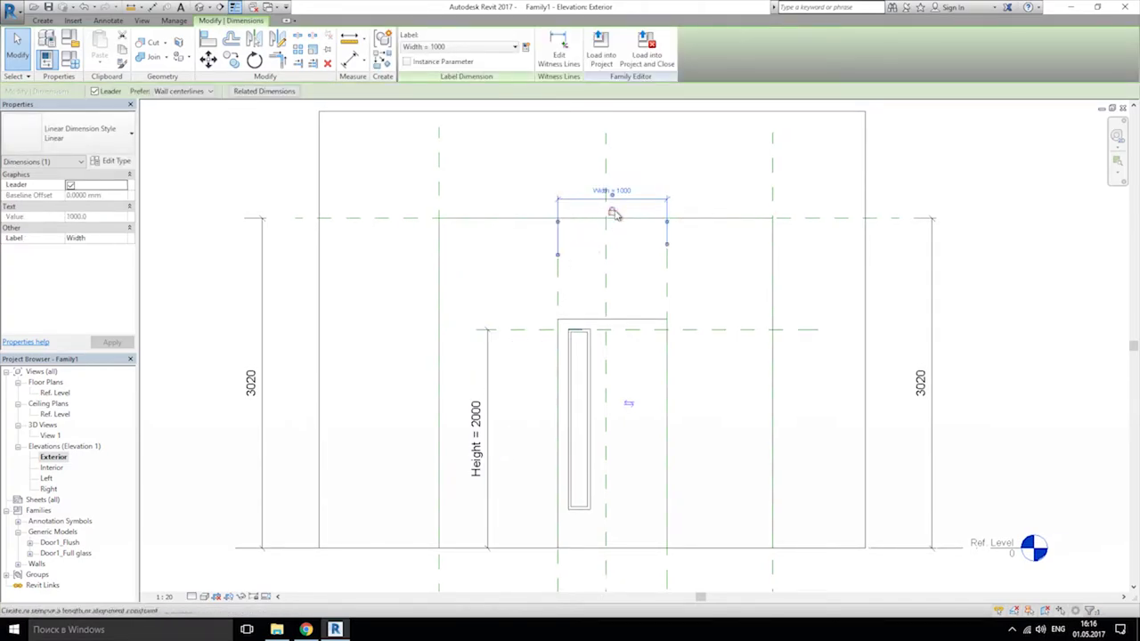
click(481, 178)
Step: Set the family's Height parameter to 2100 in Family Types
click(70, 58)
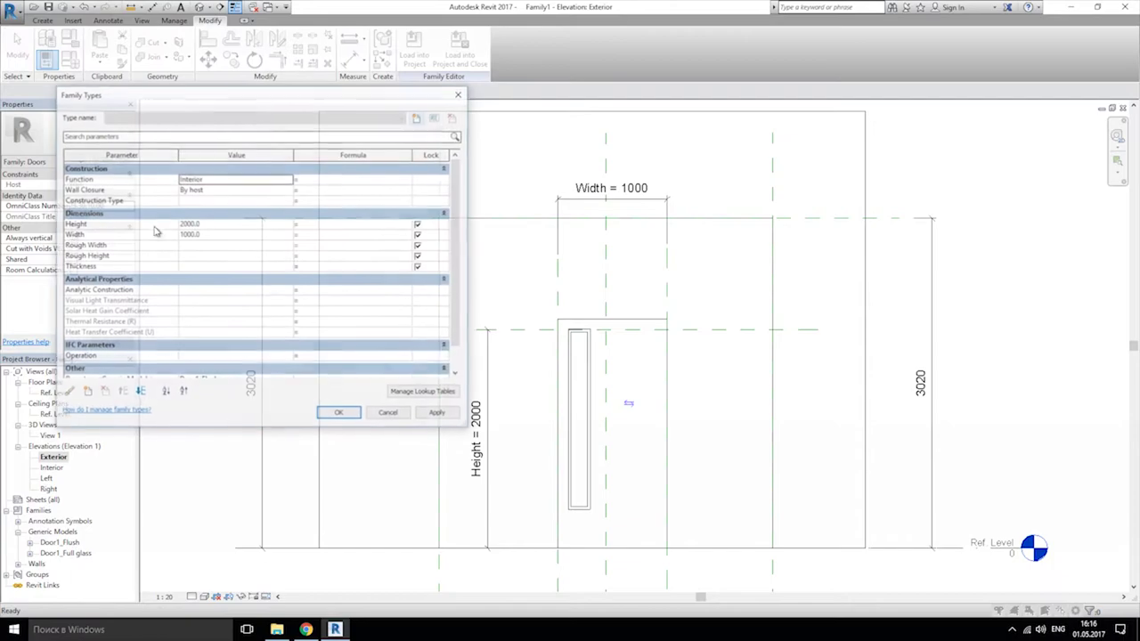
click(214, 225)
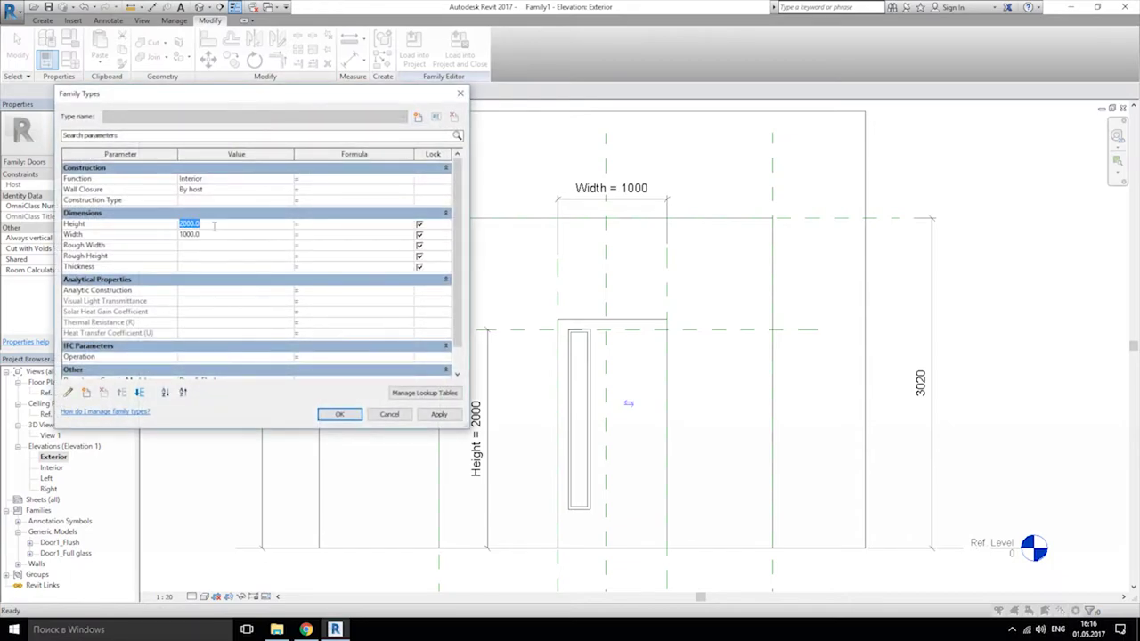
text(210)
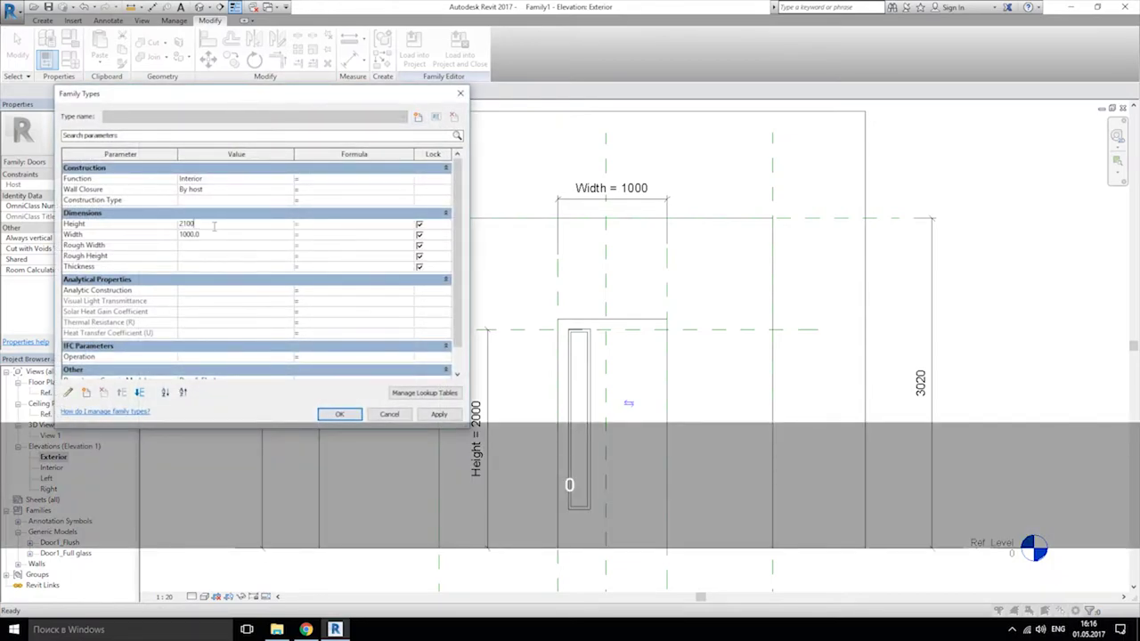
click(339, 413)
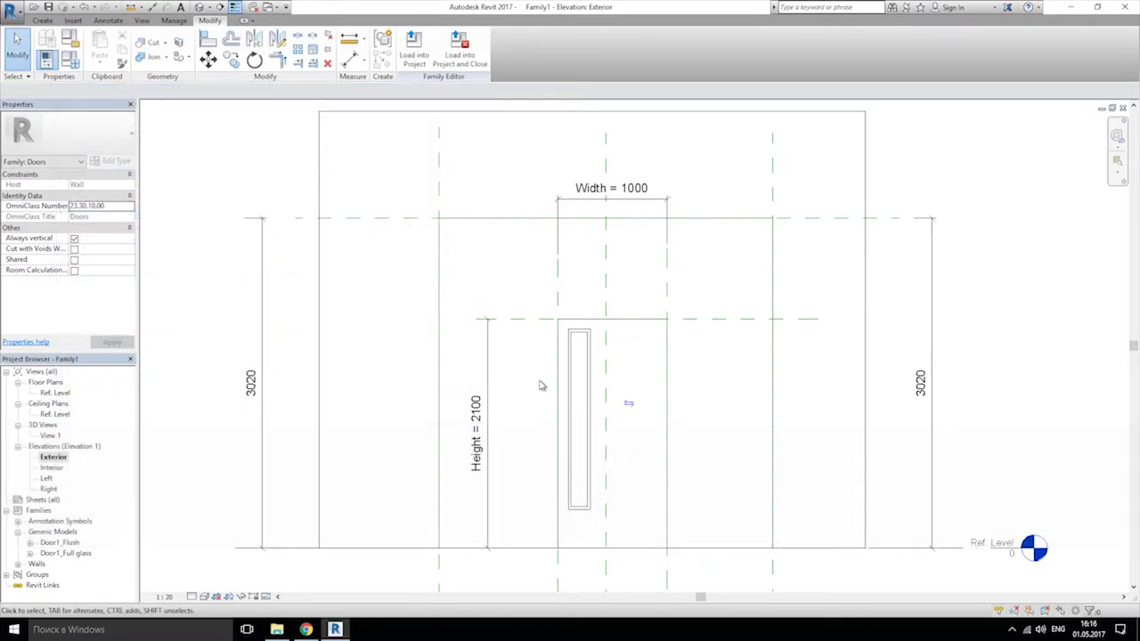
Step: Examine how the nested door panel fits its surrounding reference planes and review the Height and Width parameters in Family Types
click(557, 337)
scroll(587, 320, up, 2)
scroll(586, 320, up, 1)
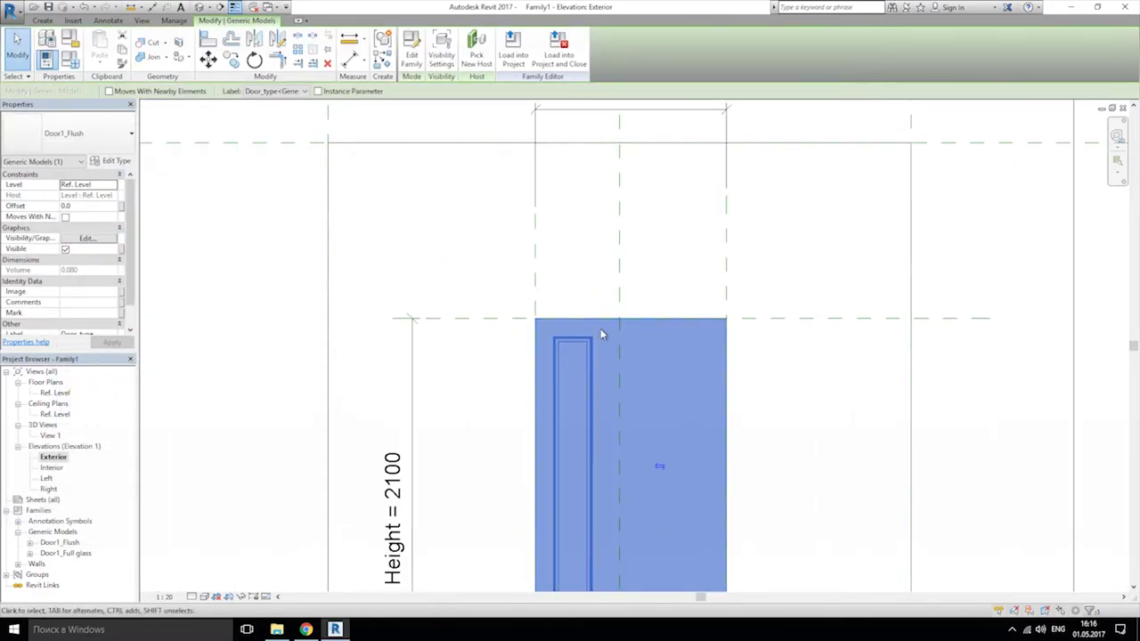
click(670, 236)
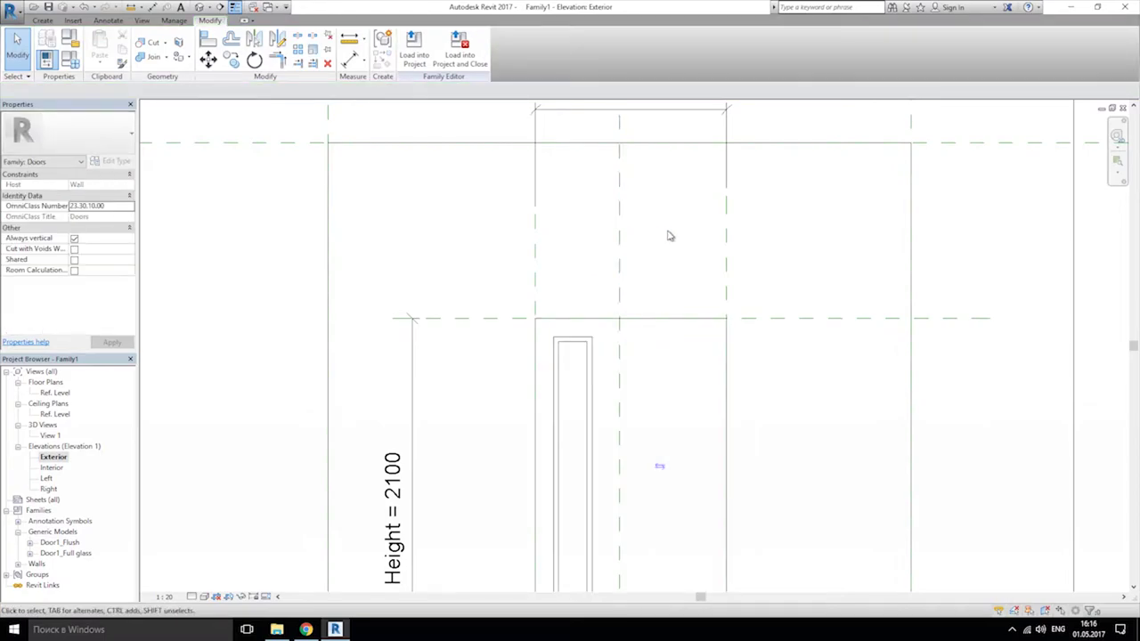
middle_drag(669, 236, 712, 227)
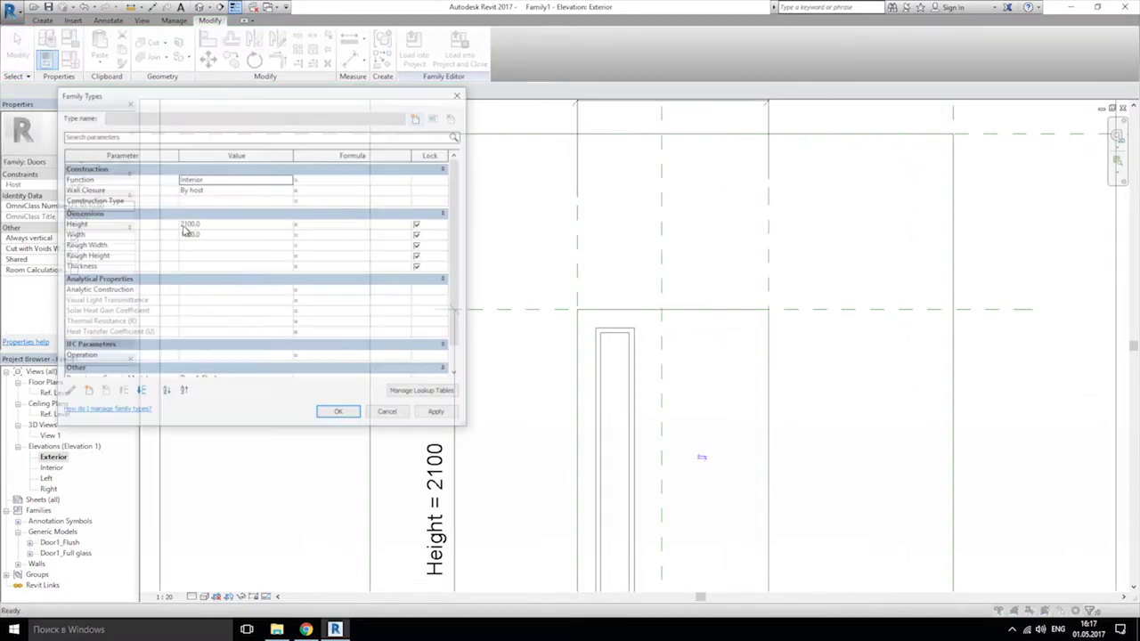
click(70, 60)
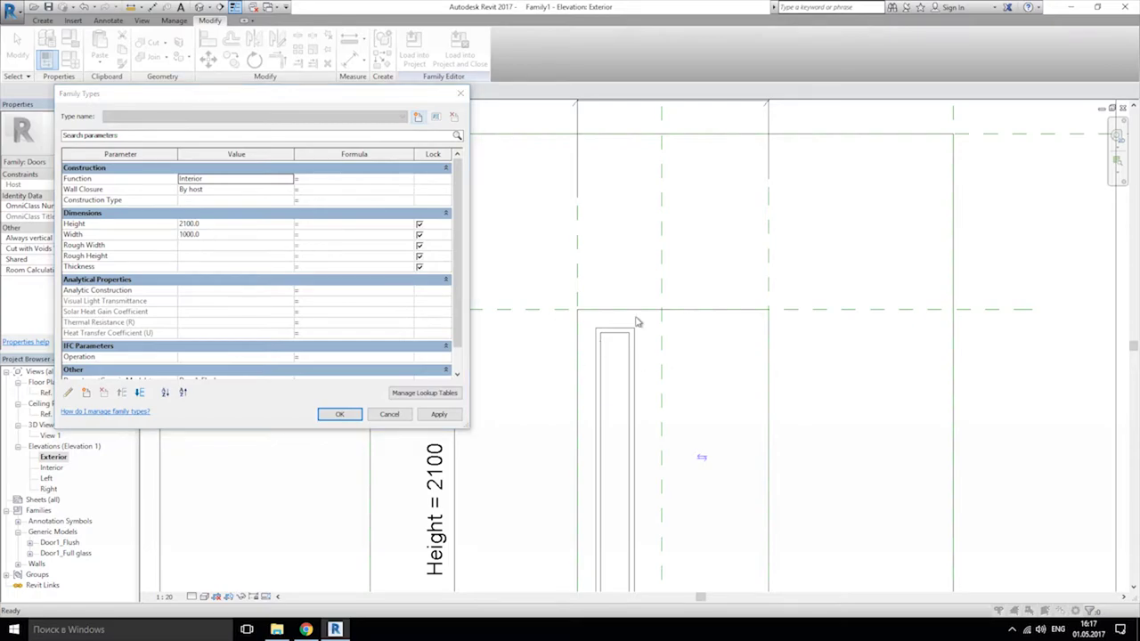
click(389, 414)
scroll(488, 412, down, 5)
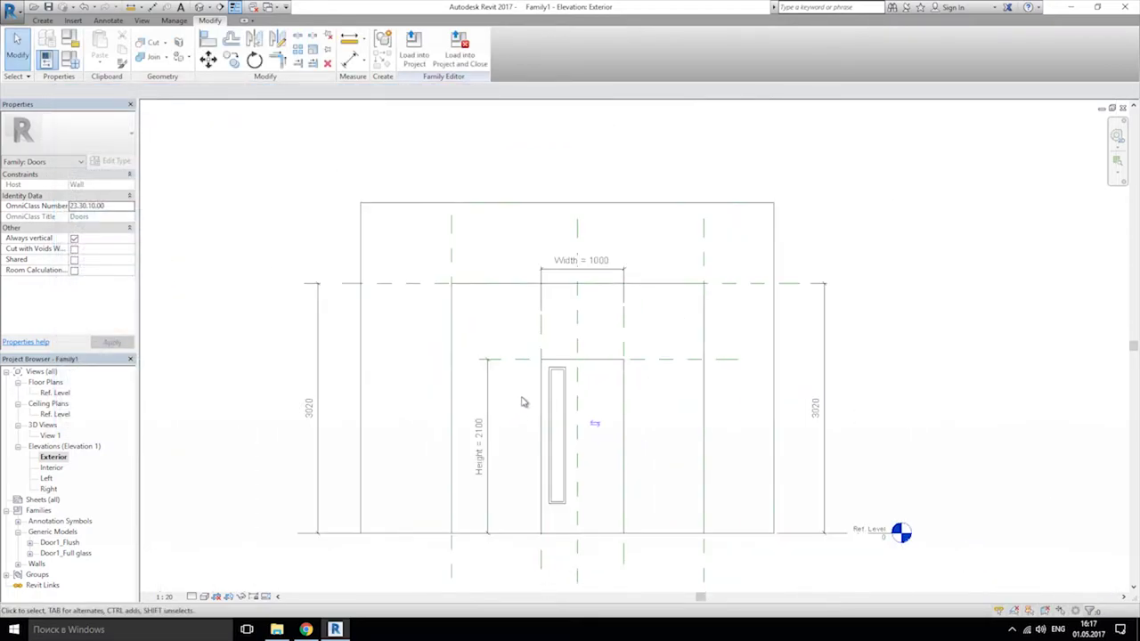
scroll(610, 364, up, 6)
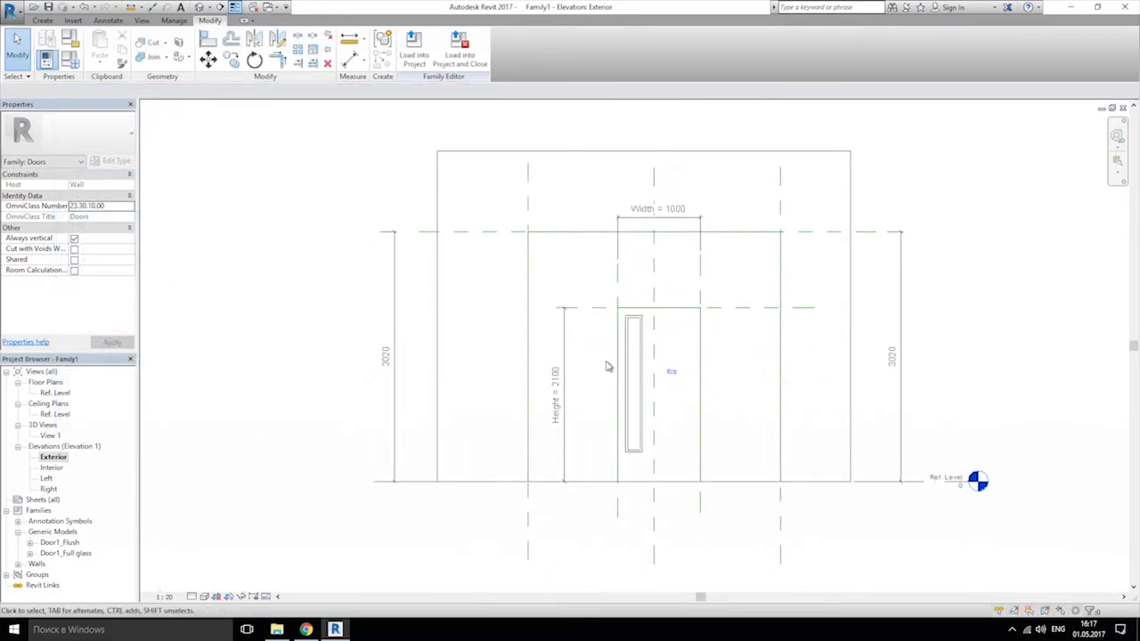
Step: Set the family's Height parameter to 2200 and its Width parameter to 1200 in Family Types
click(71, 61)
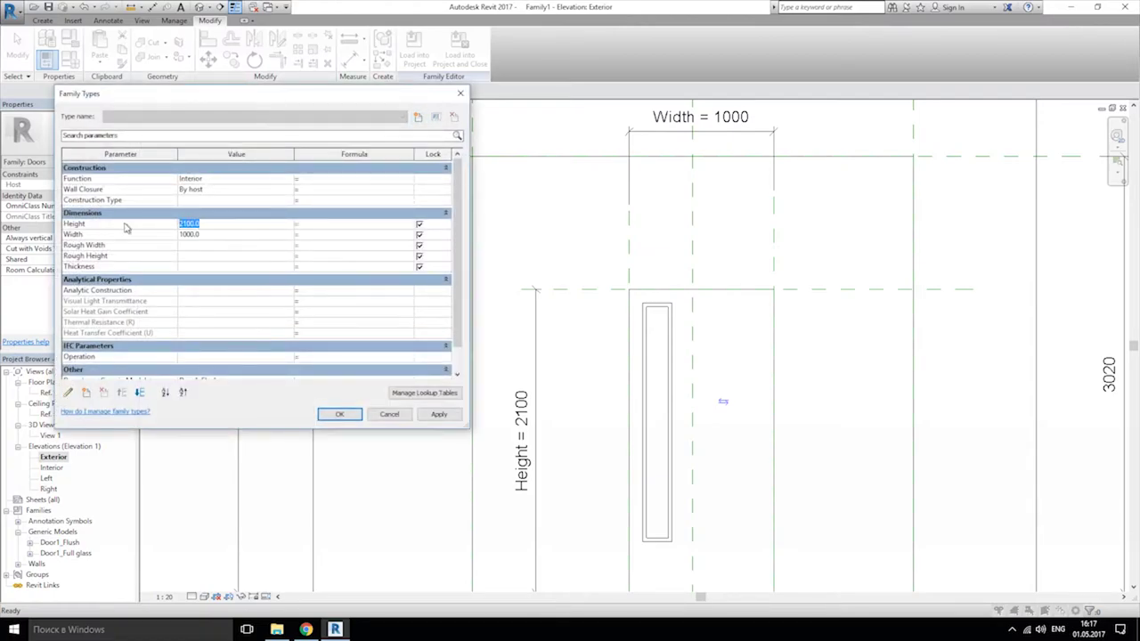
text(2)
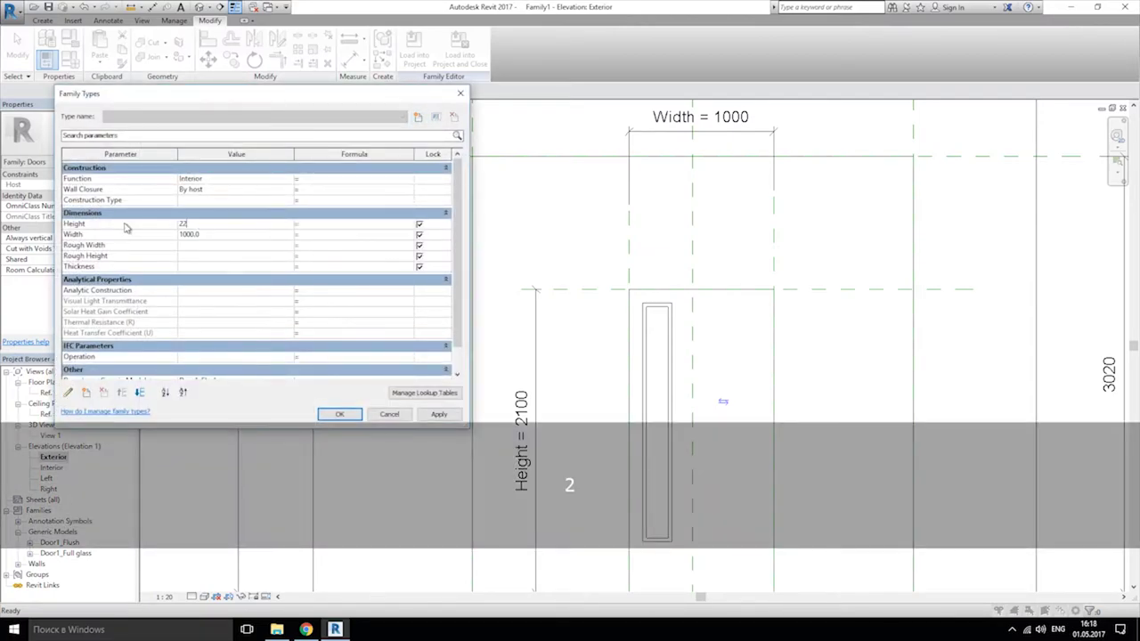
click(214, 234)
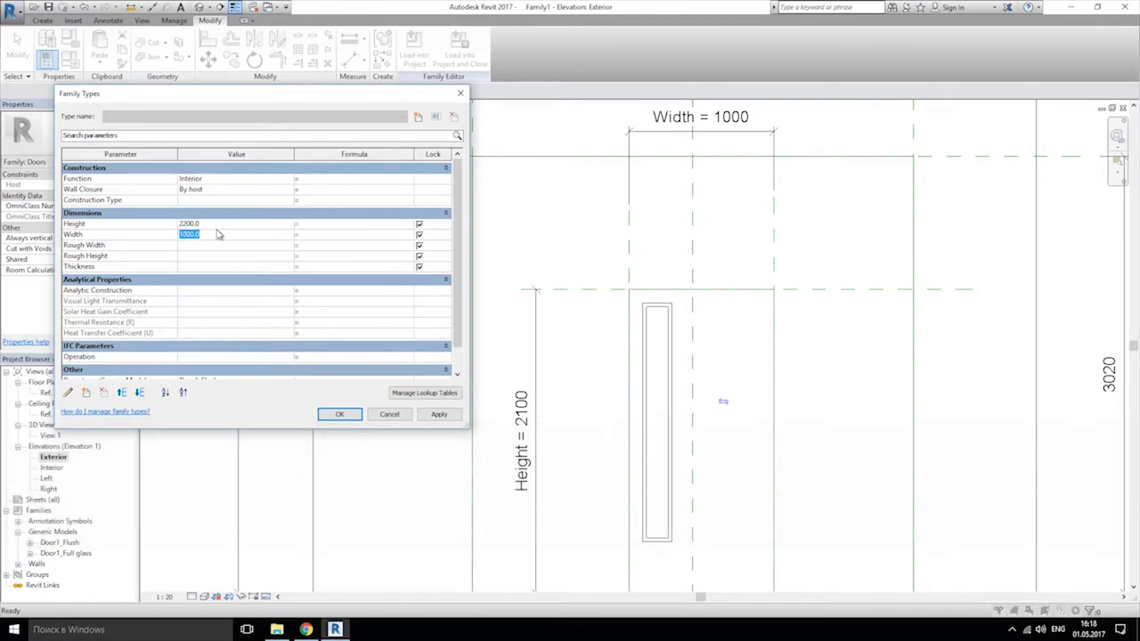
text(12)
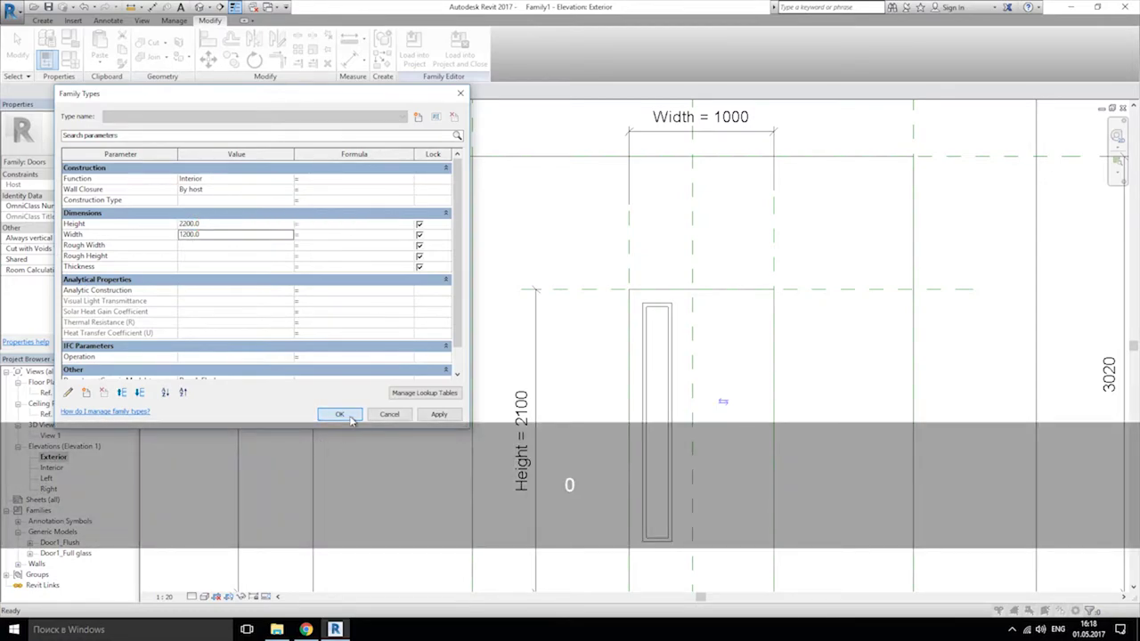
click(340, 414)
scroll(661, 265, up, 2)
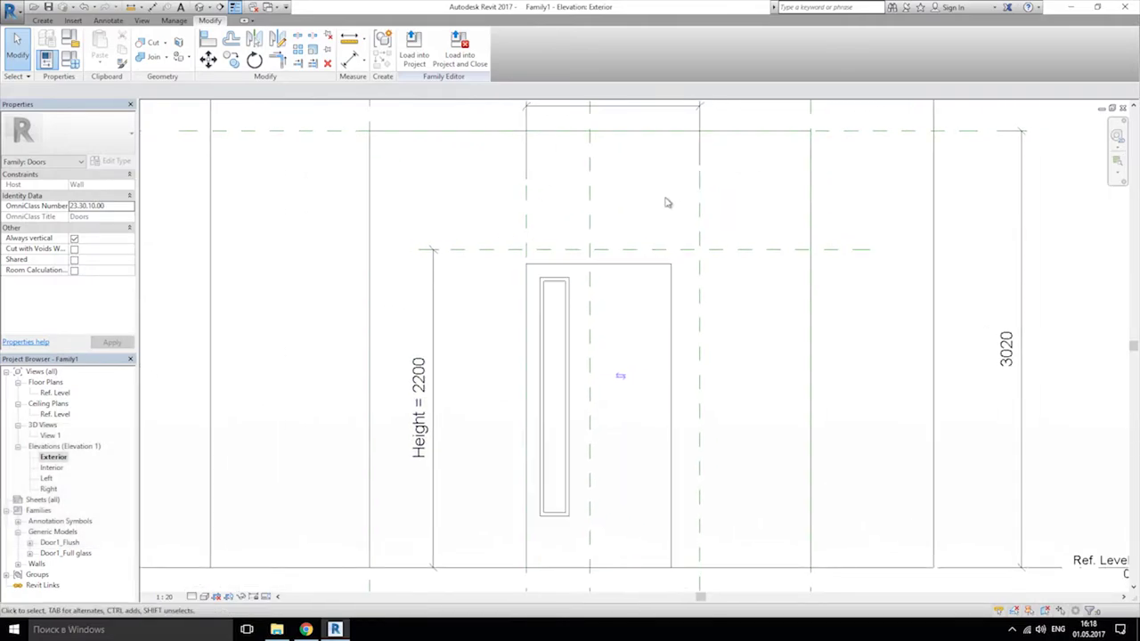
middle_drag(565, 259, 624, 280)
Step: Delete the two vertical reference planes at the sides of the door panel
key(ctrl)
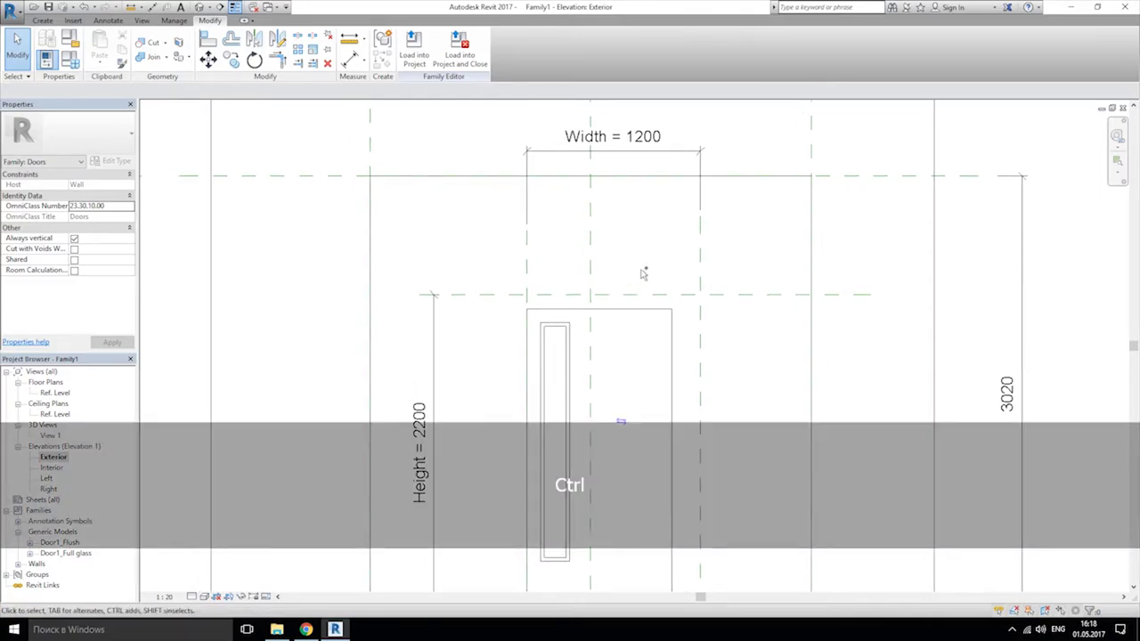
ctrl+click(698, 246)
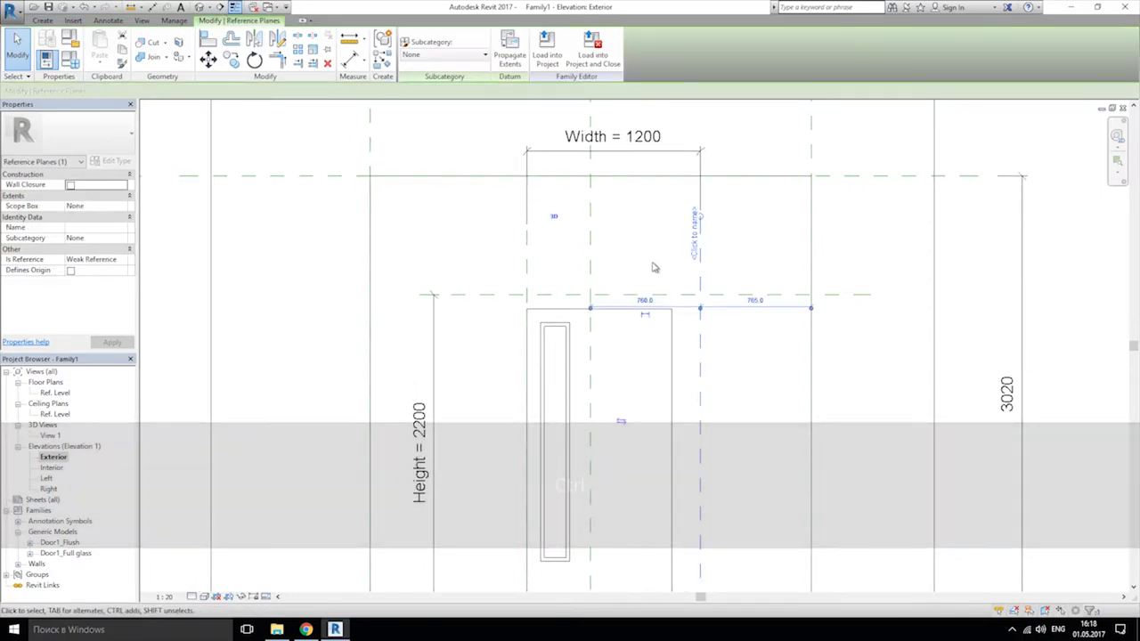
key(Delete)
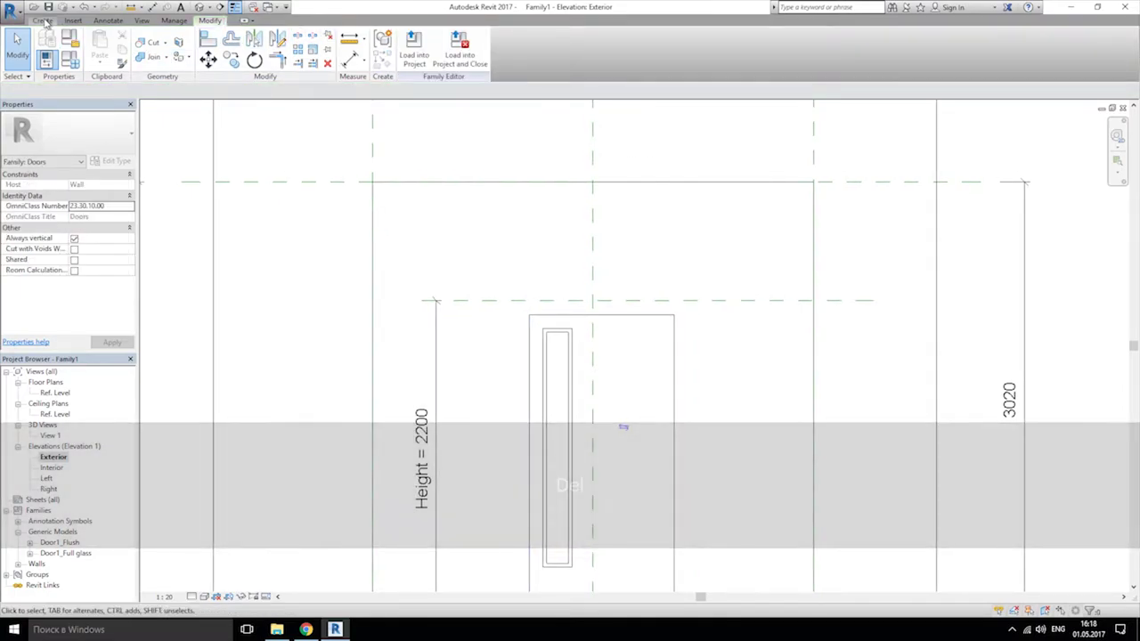
Step: Draw new vertical reference planes along both side edges of the door panel, from its top corners to below Ref. Level
click(42, 19)
click(674, 44)
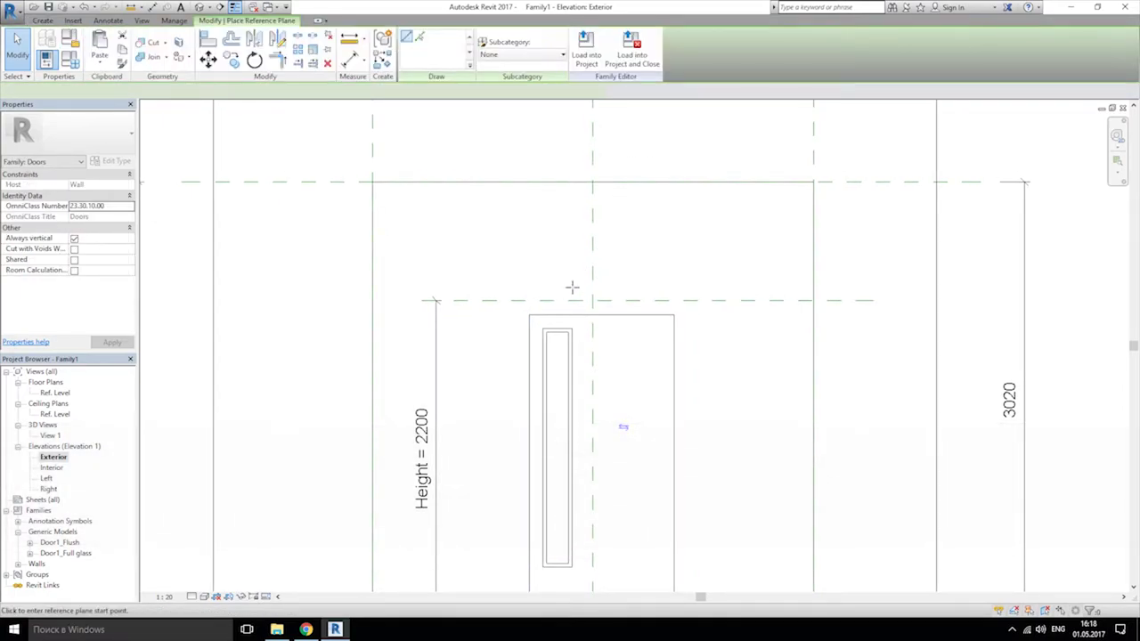
click(529, 314)
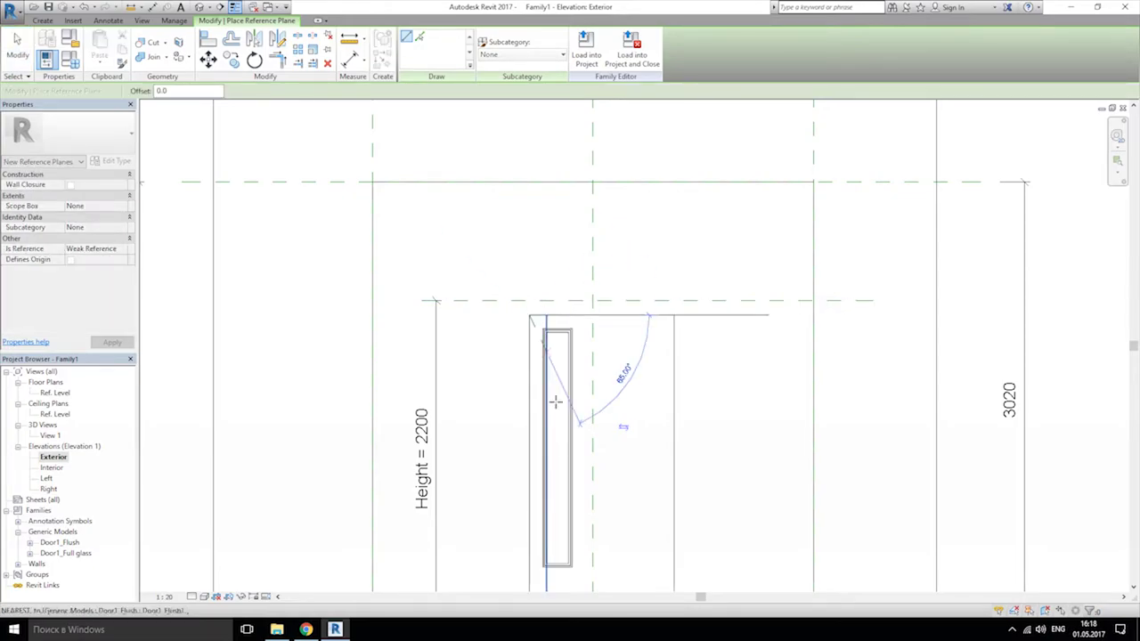
scroll(554, 401, down, 2)
key(Escape)
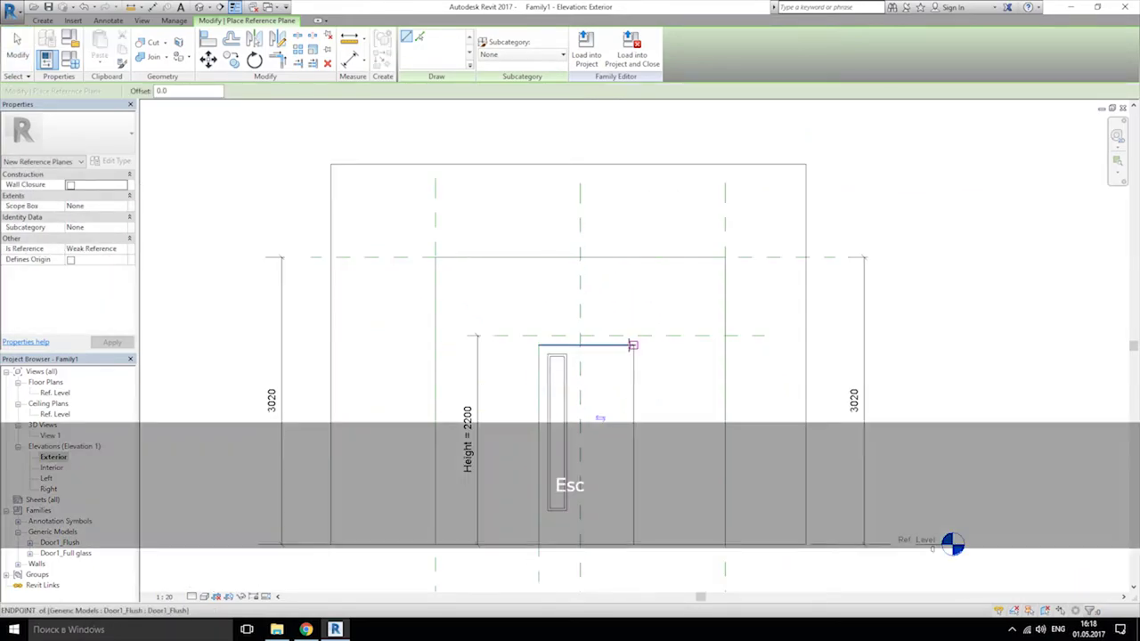
click(634, 345)
middle_drag(643, 405, 631, 261)
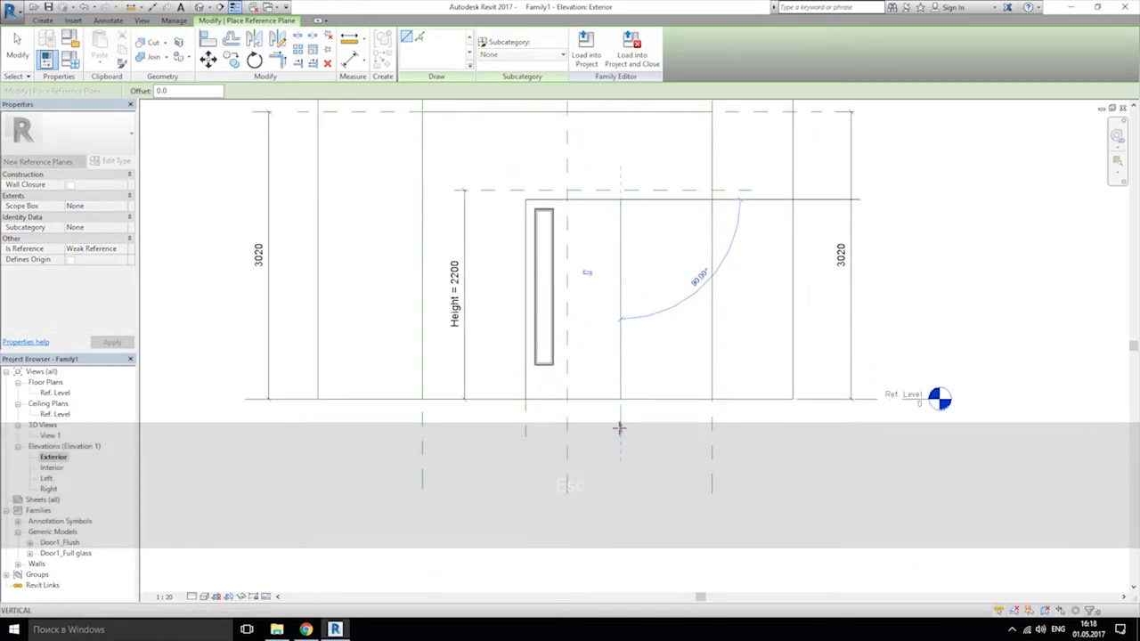
scroll(618, 438, up, 2)
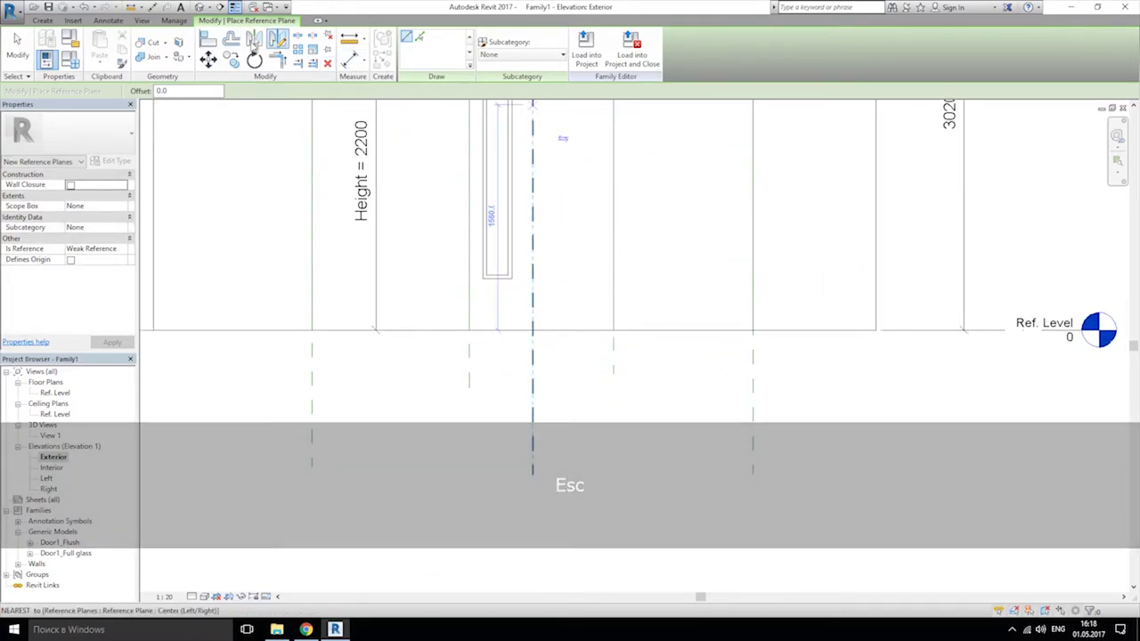
click(43, 20)
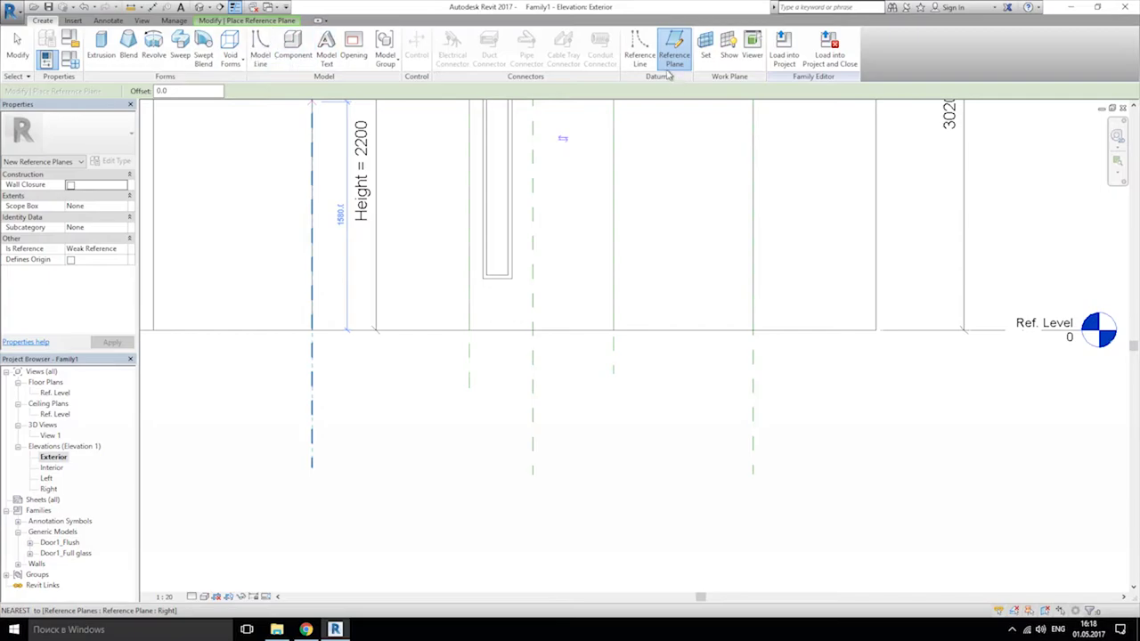
Step: Dimension across the two new side reference planes and the centre plane below Ref. Level, and constrain the two spacings as equal
key(Escape)
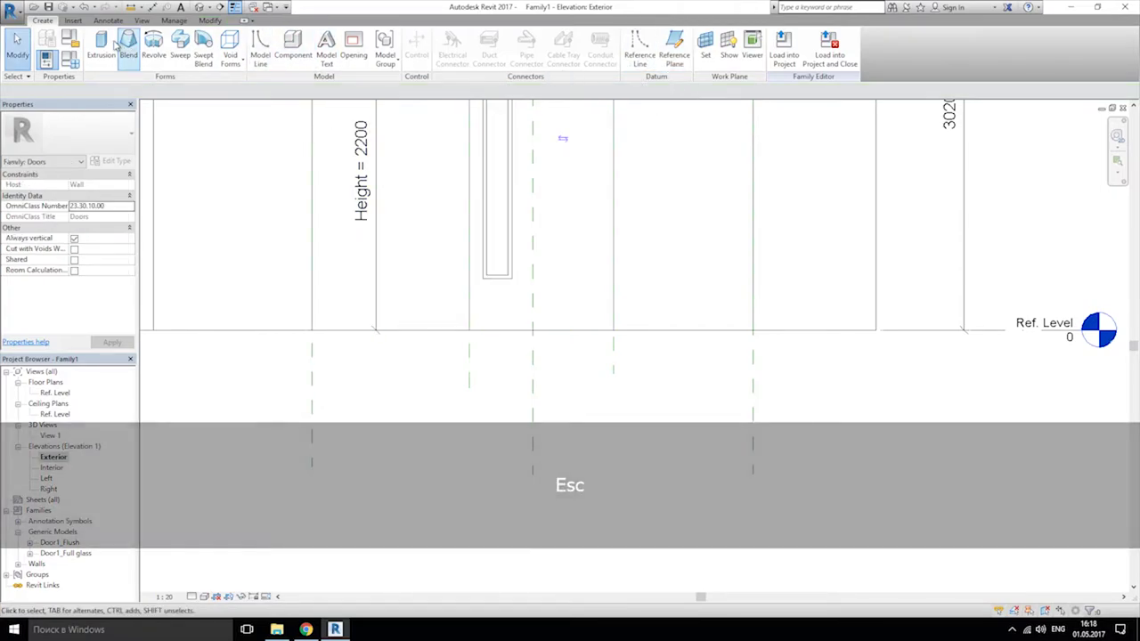
click(73, 20)
click(42, 20)
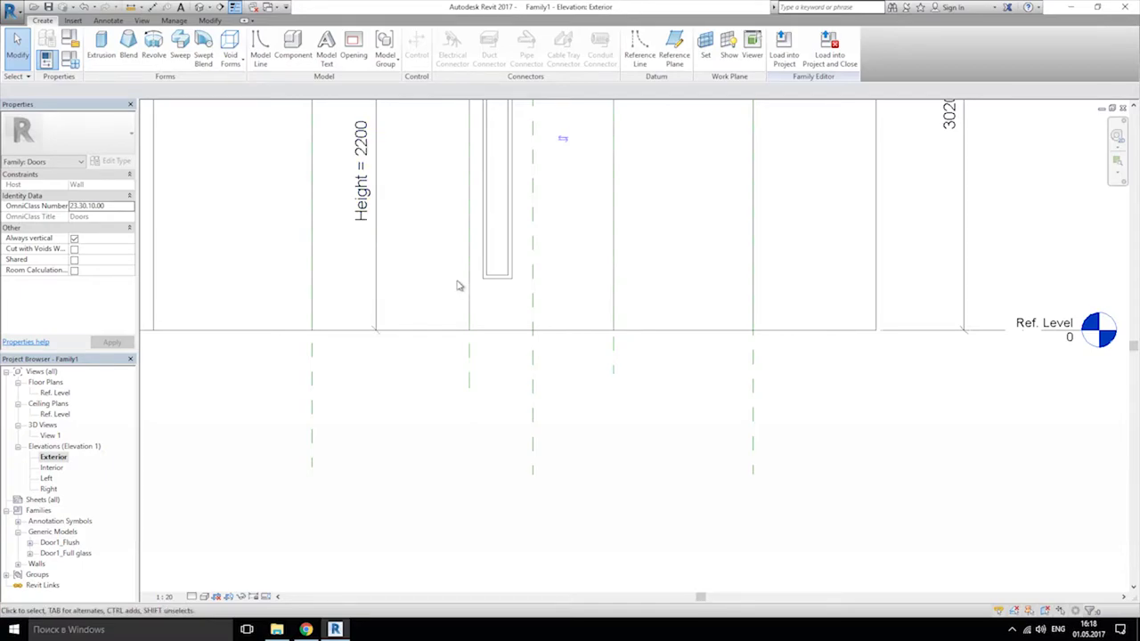
key(d)
key(i)
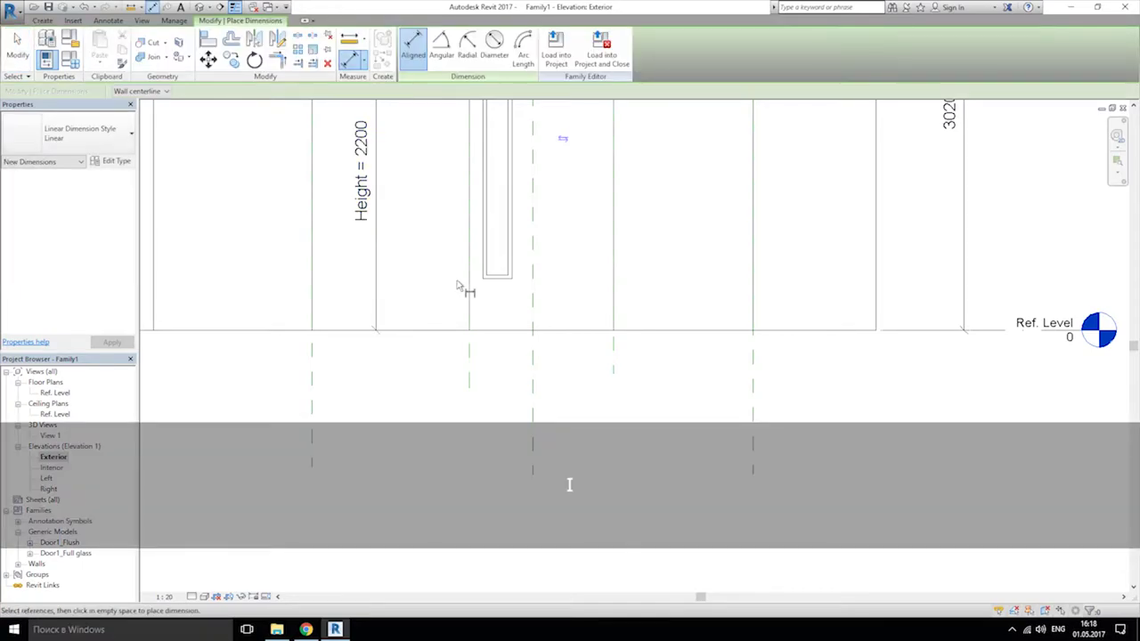
click(469, 379)
click(532, 382)
click(612, 378)
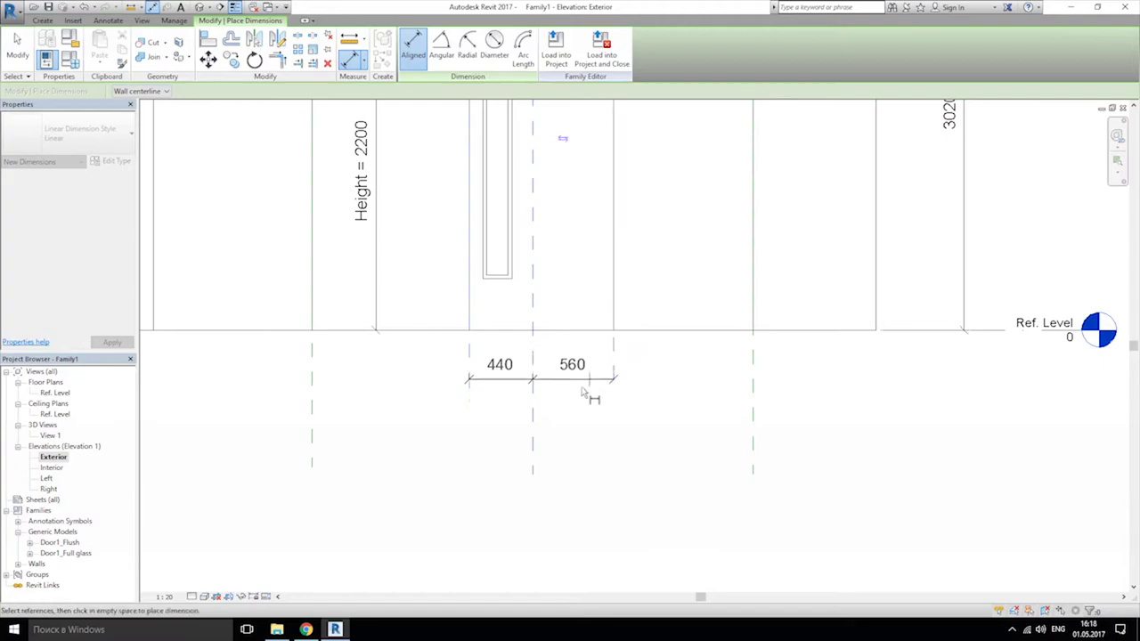
click(554, 410)
click(541, 448)
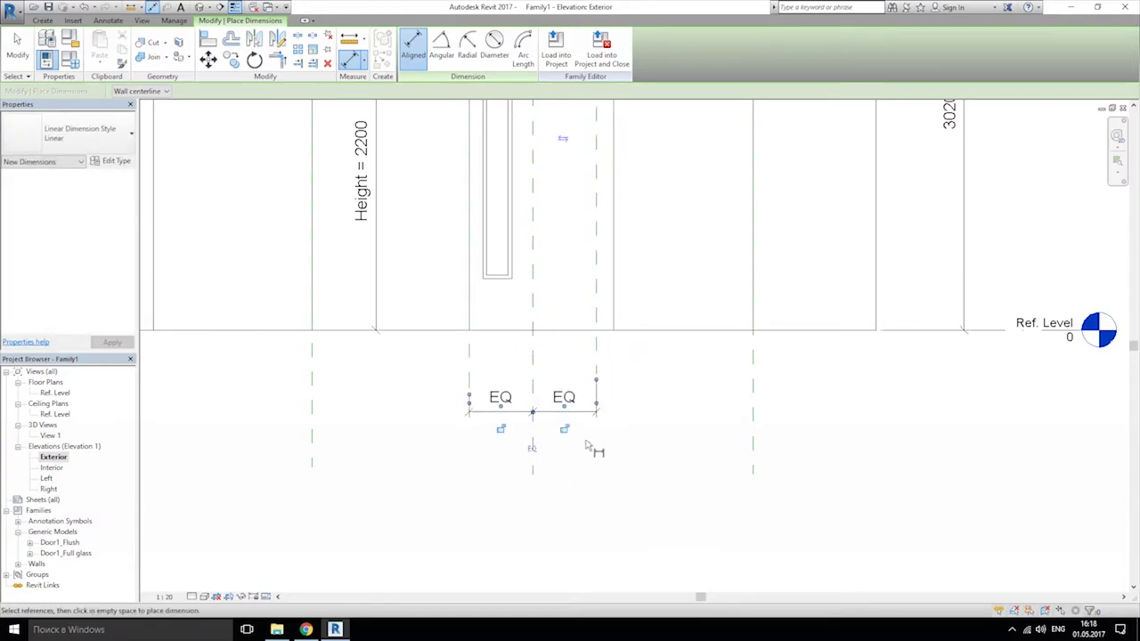
key(Escape)
Step: Dimension the overall distance between the two side reference planes below the EQ dimension and label it with the Width parameter
click(469, 398)
click(595, 396)
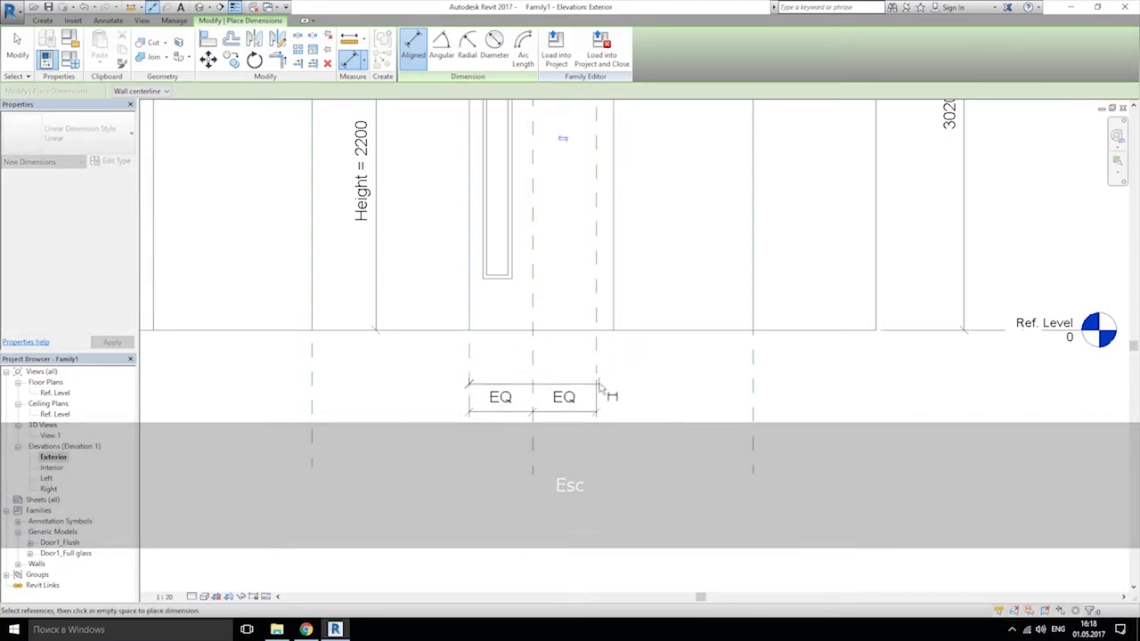
middle_drag(674, 433, 661, 379)
click(574, 424)
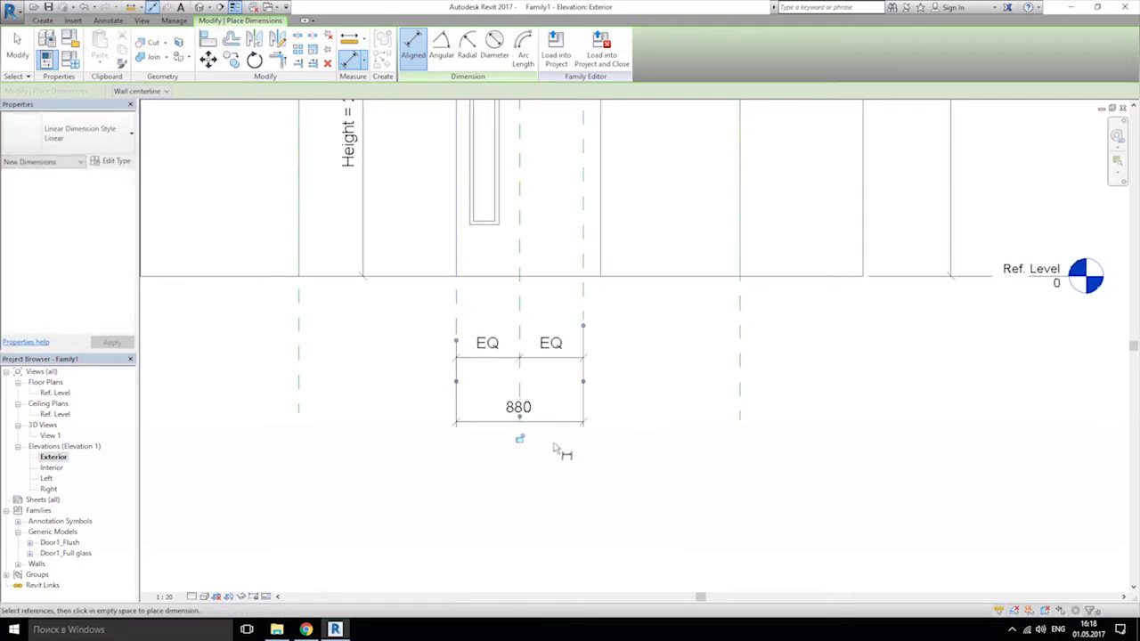
key(Escape)
click(535, 419)
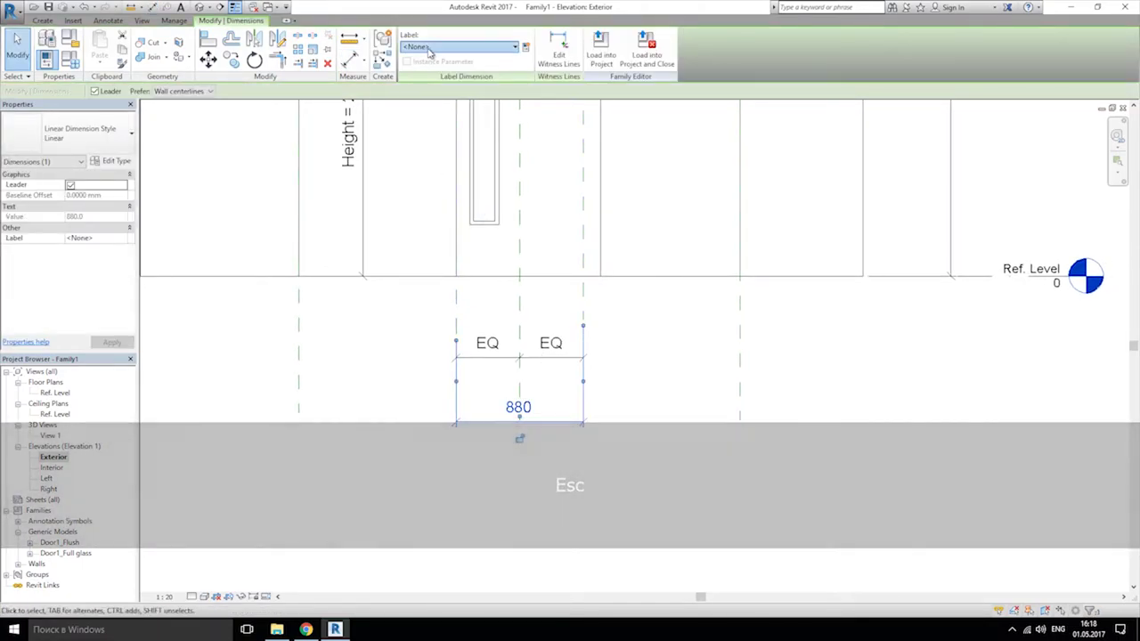
click(459, 47)
click(428, 142)
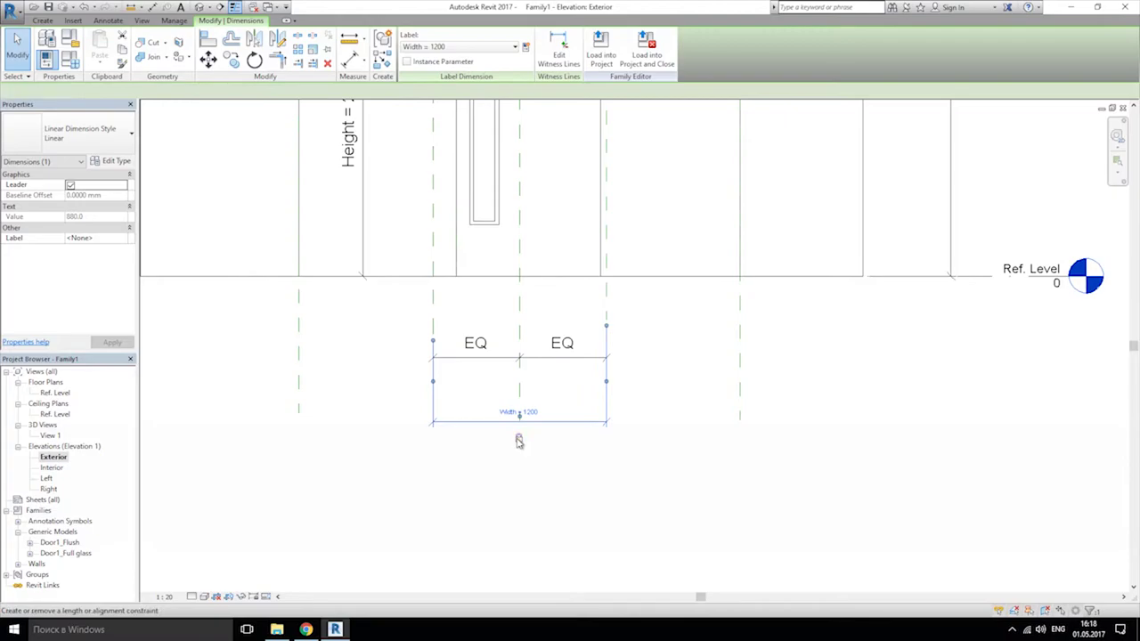
click(521, 441)
scroll(650, 409, down, 3)
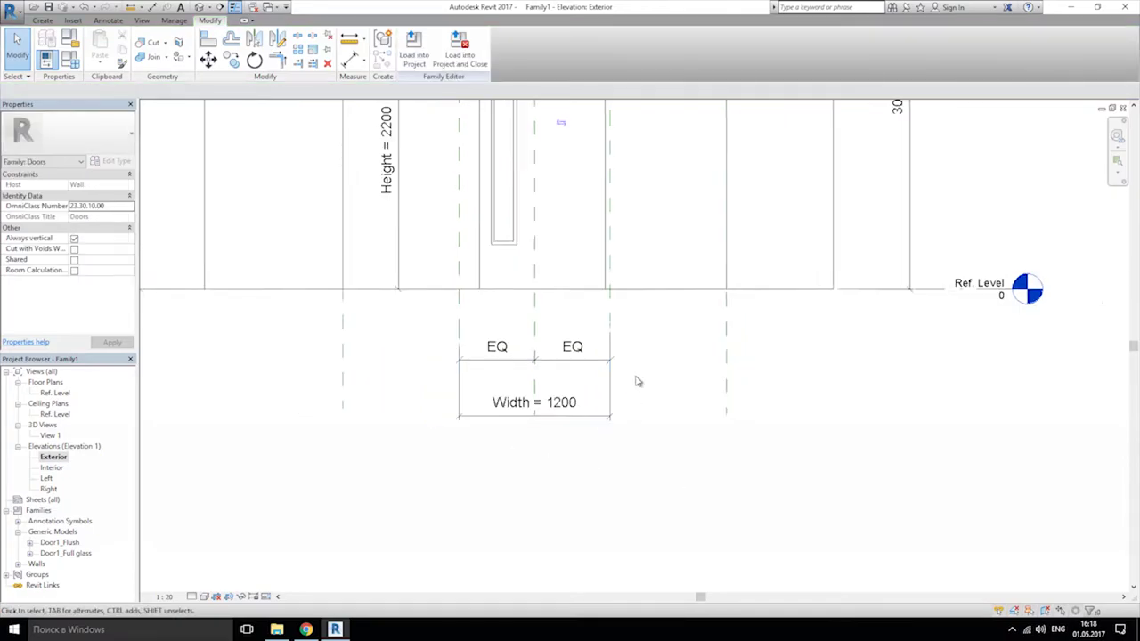
scroll(623, 374, up, 1)
scroll(598, 267, up, 2)
click(605, 254)
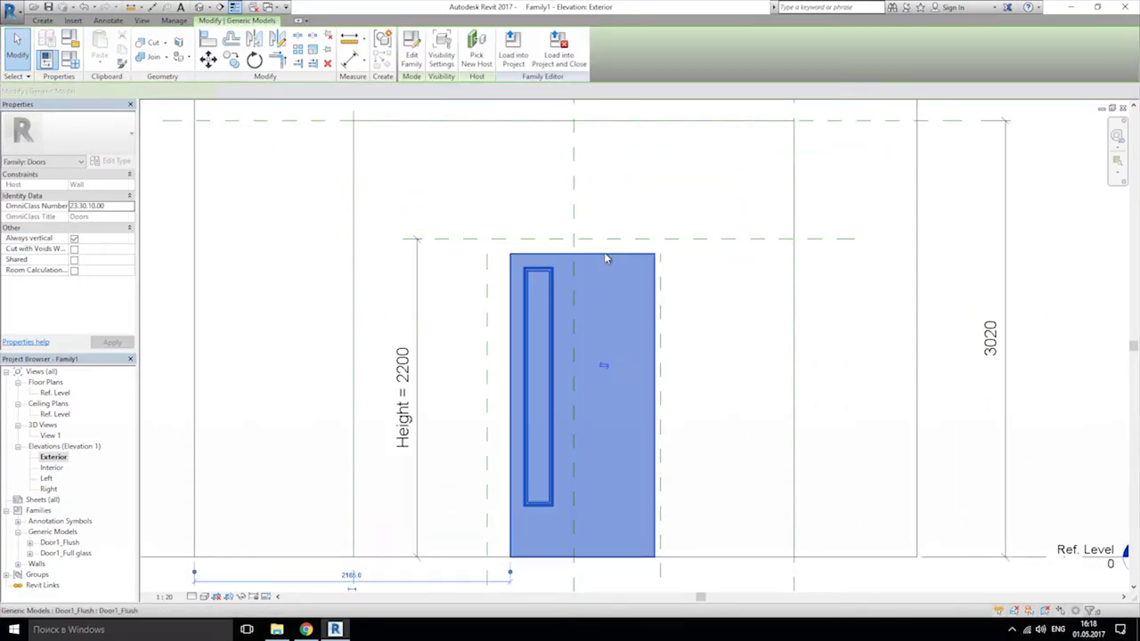
click(626, 214)
click(596, 254)
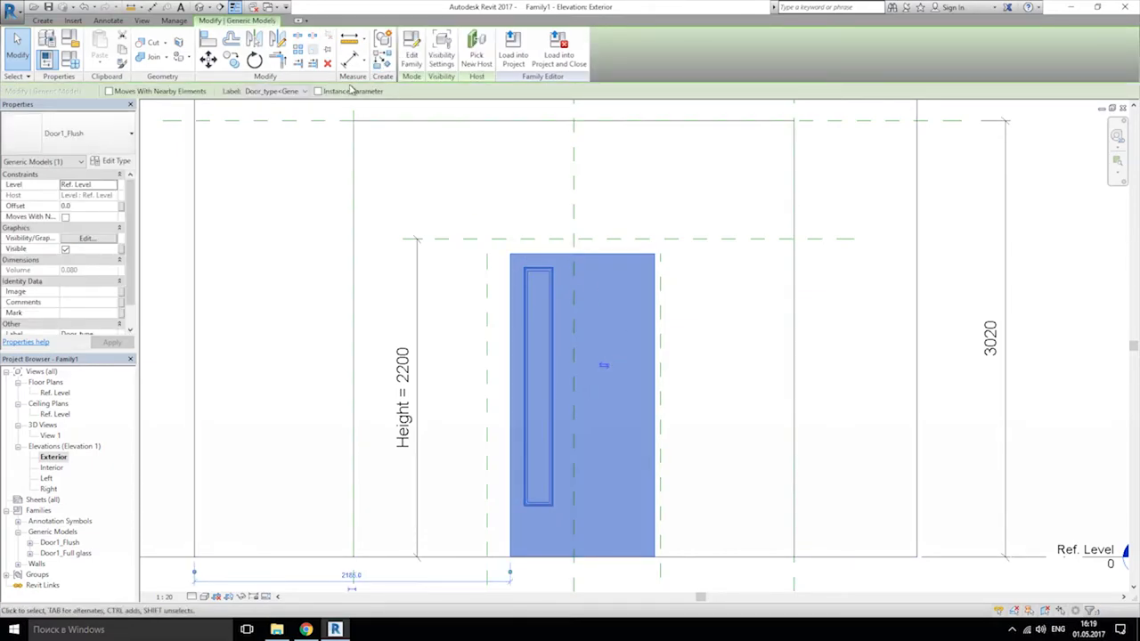
click(208, 40)
click(582, 276)
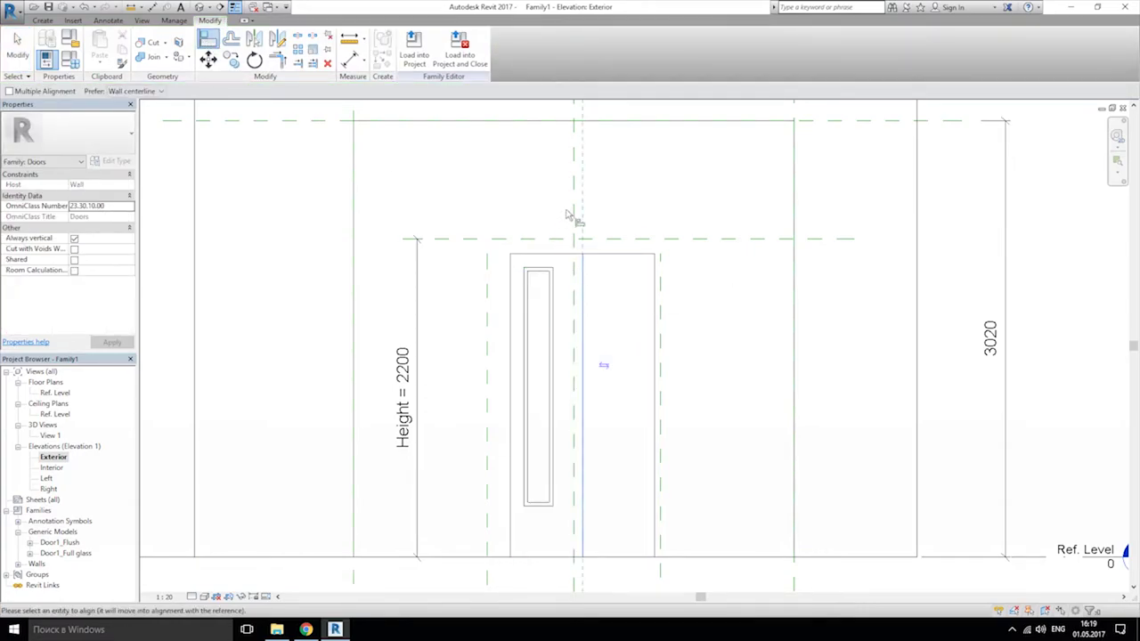
key(Escape)
key(Escape)
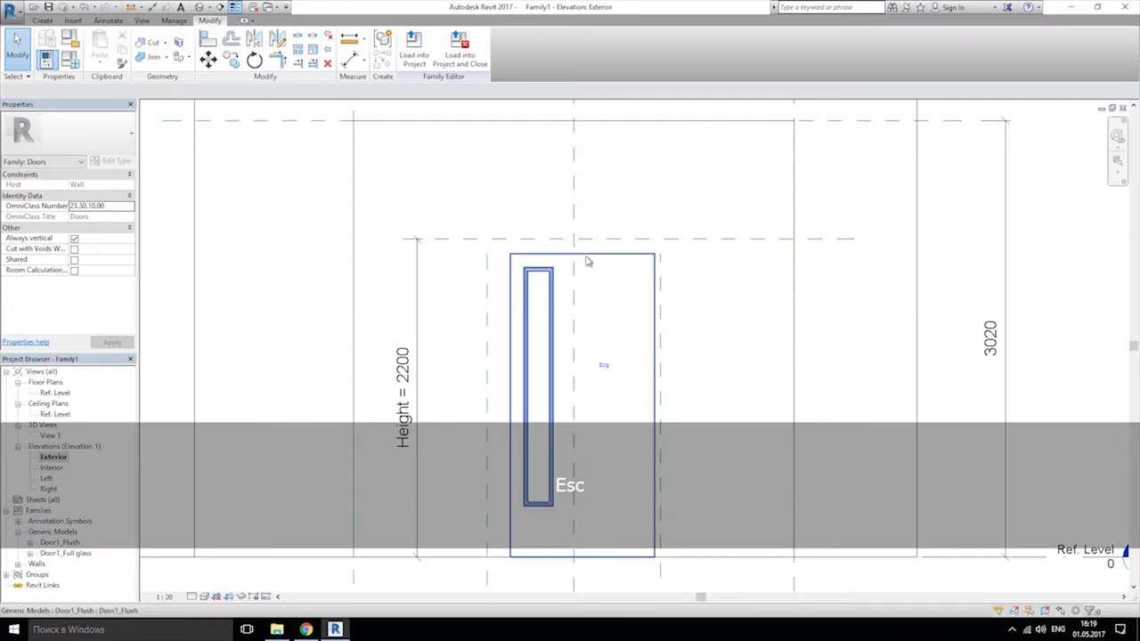
Step: Align the nested door panel's centreline to the vertical centre reference plane and lock the alignment
key(a)
key(l)
click(575, 276)
click(583, 285)
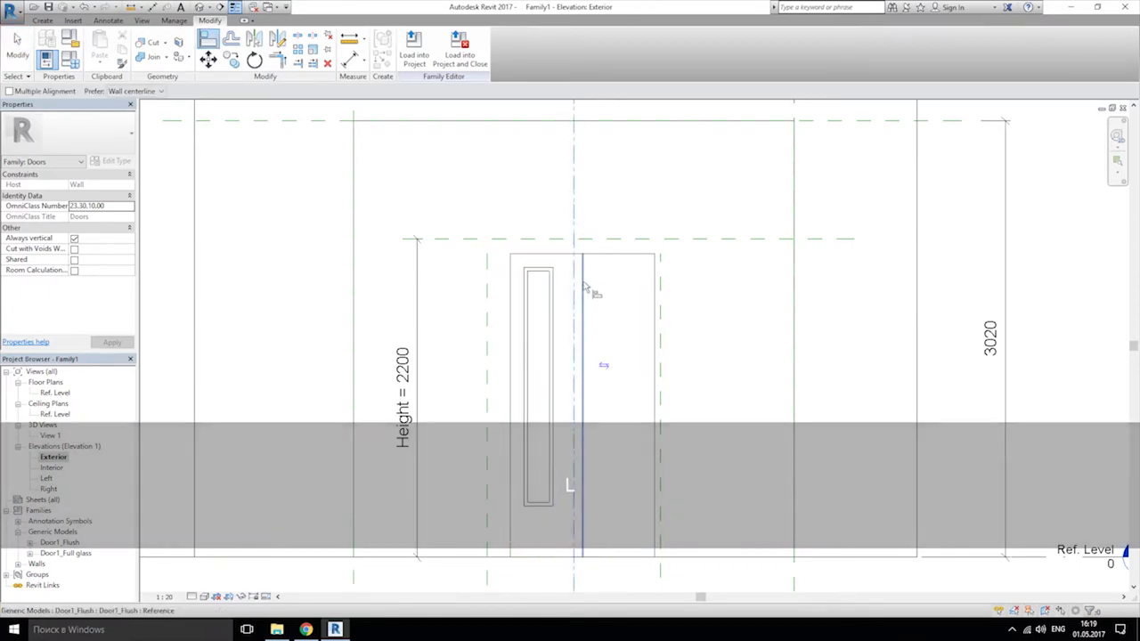
click(553, 326)
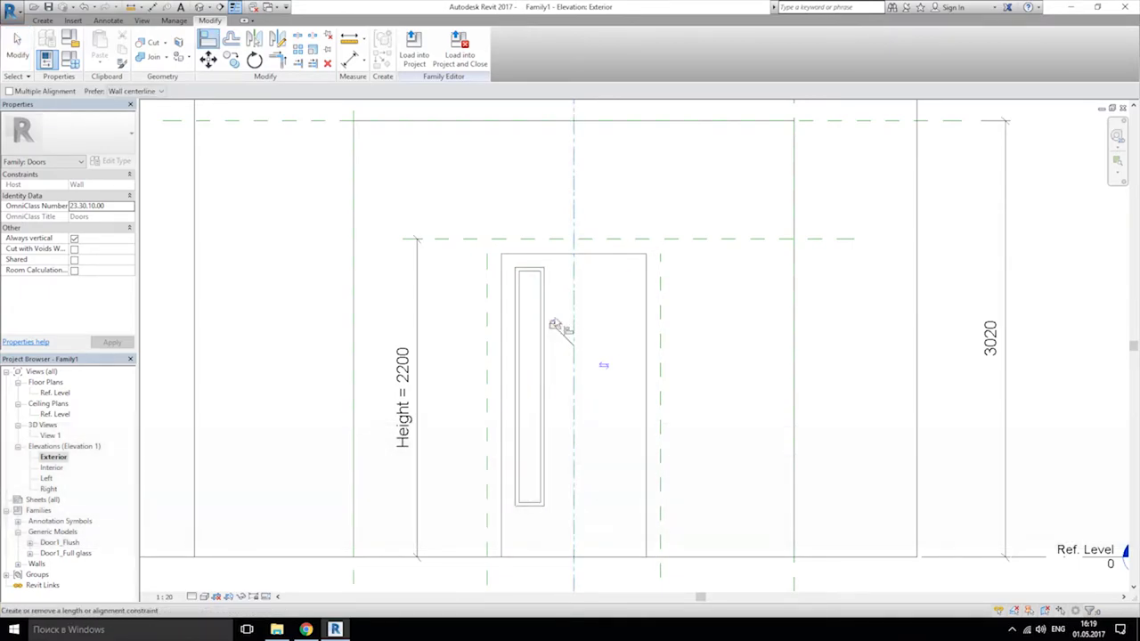
key(Escape)
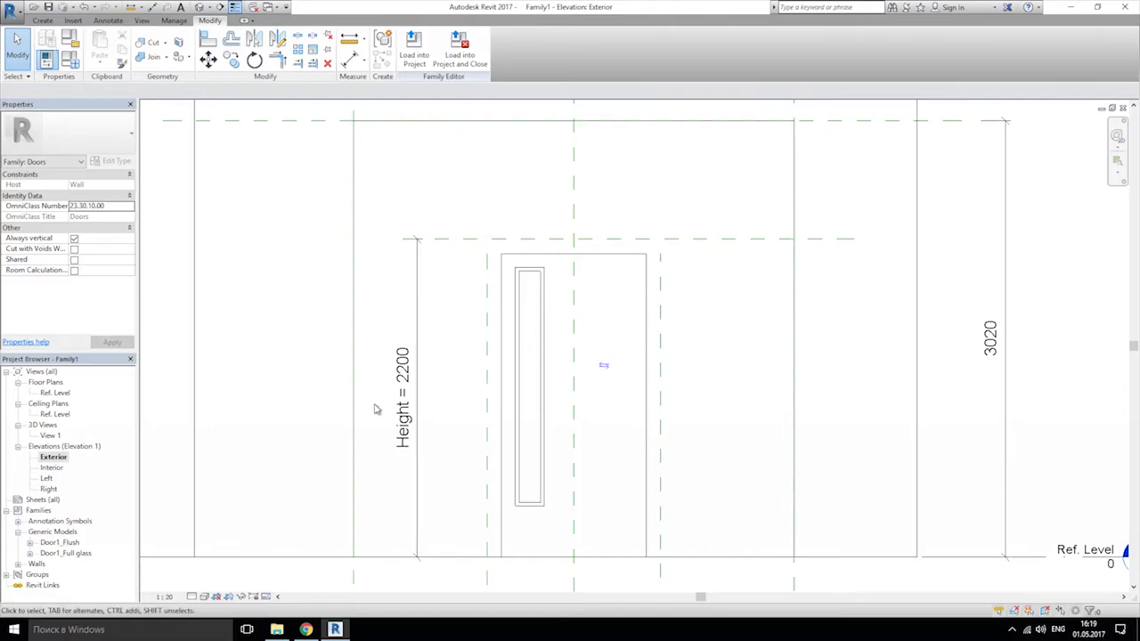
Step: Associate the nested Door1_Flush panel's Height type parameter with the family's Height parameter
middle_drag(435, 474, 549, 237)
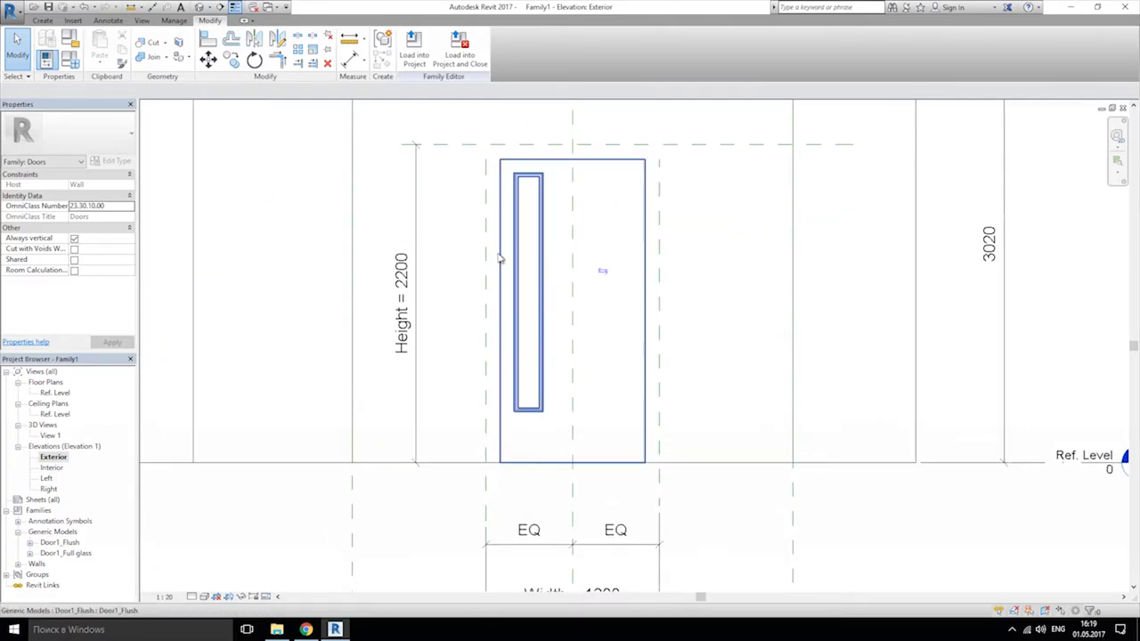
click(550, 164)
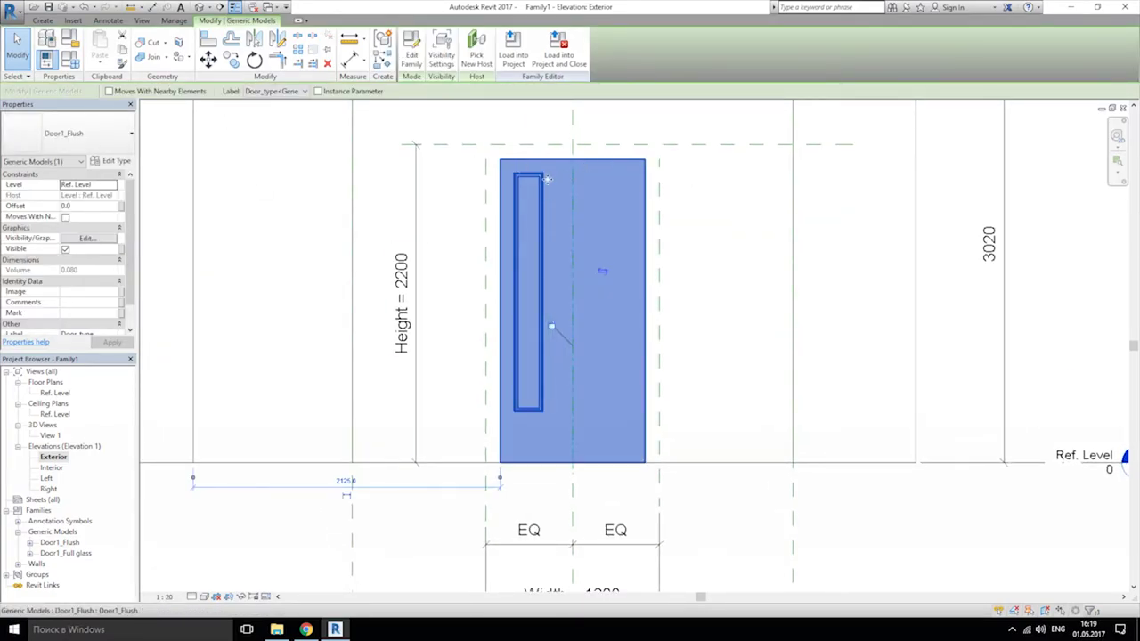
click(116, 161)
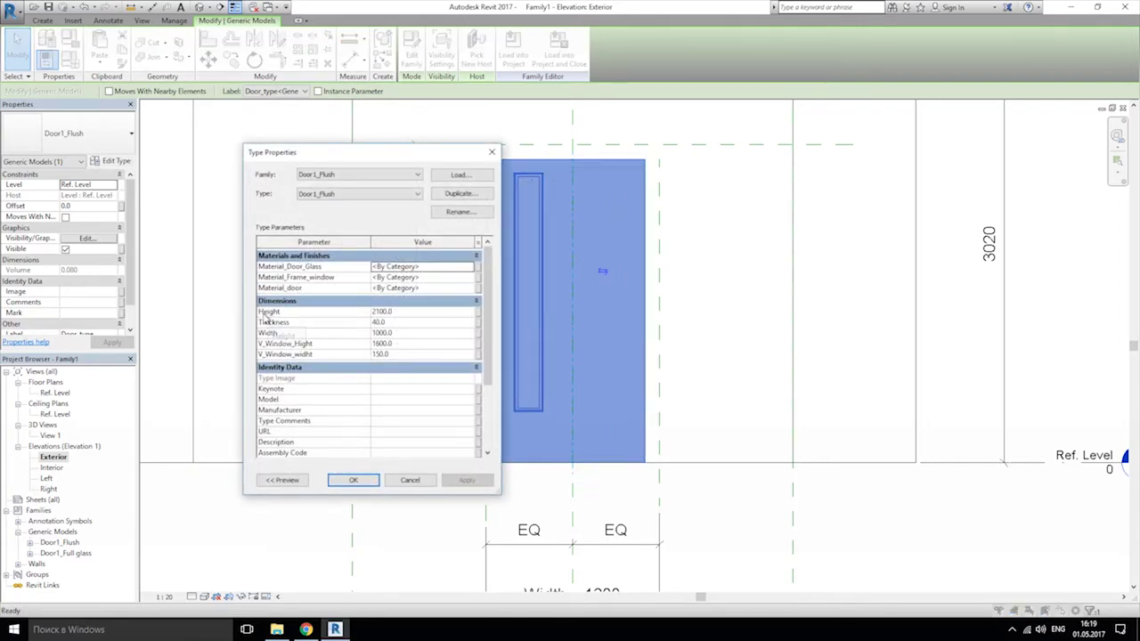
click(478, 313)
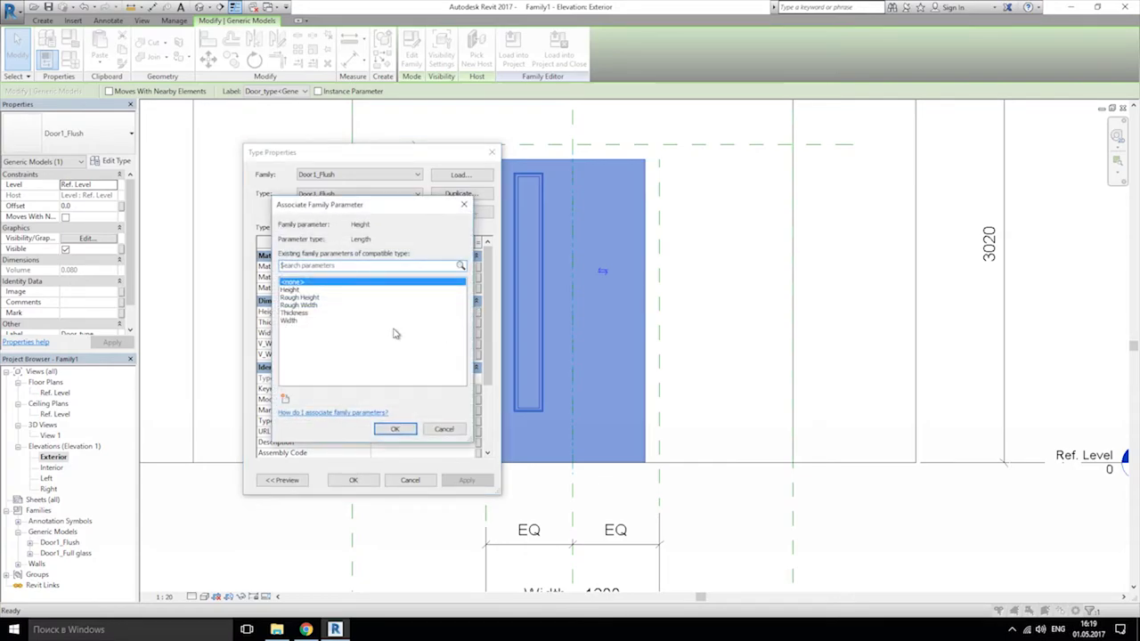
click(288, 290)
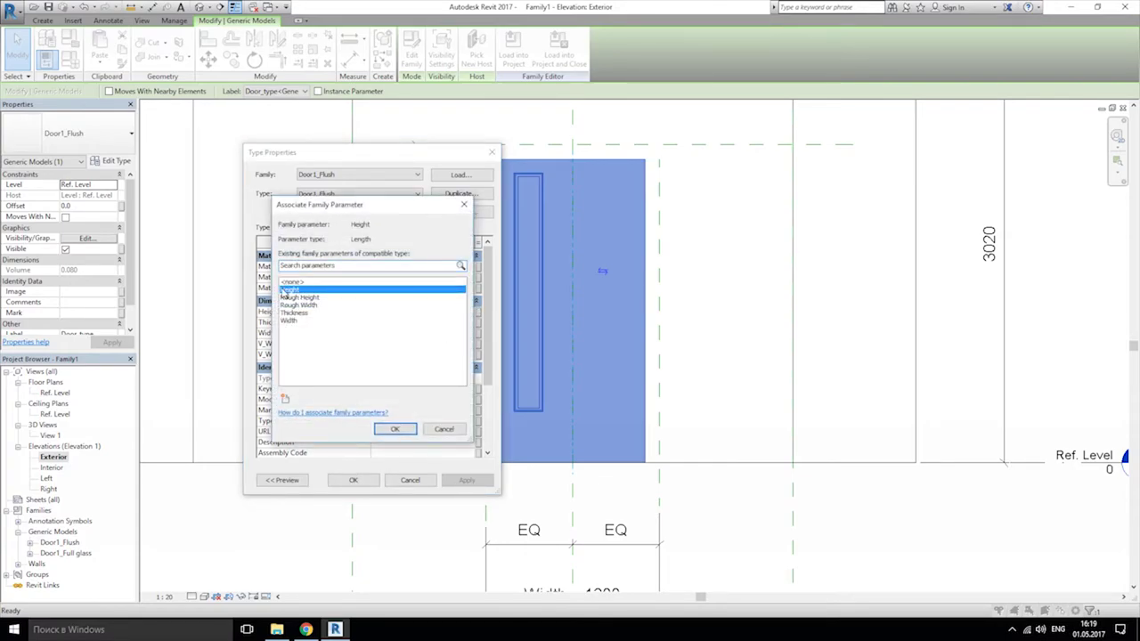
click(393, 429)
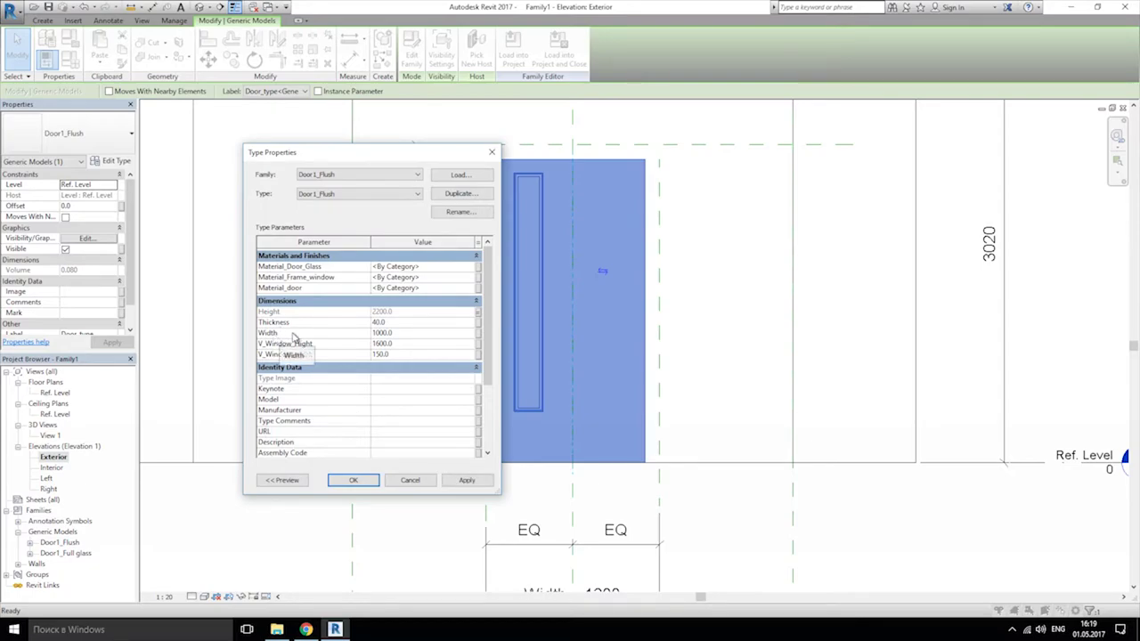
Step: Associate the Door1_Flush panel's Width type parameter with the family's Width parameter and apply the type changes
click(478, 333)
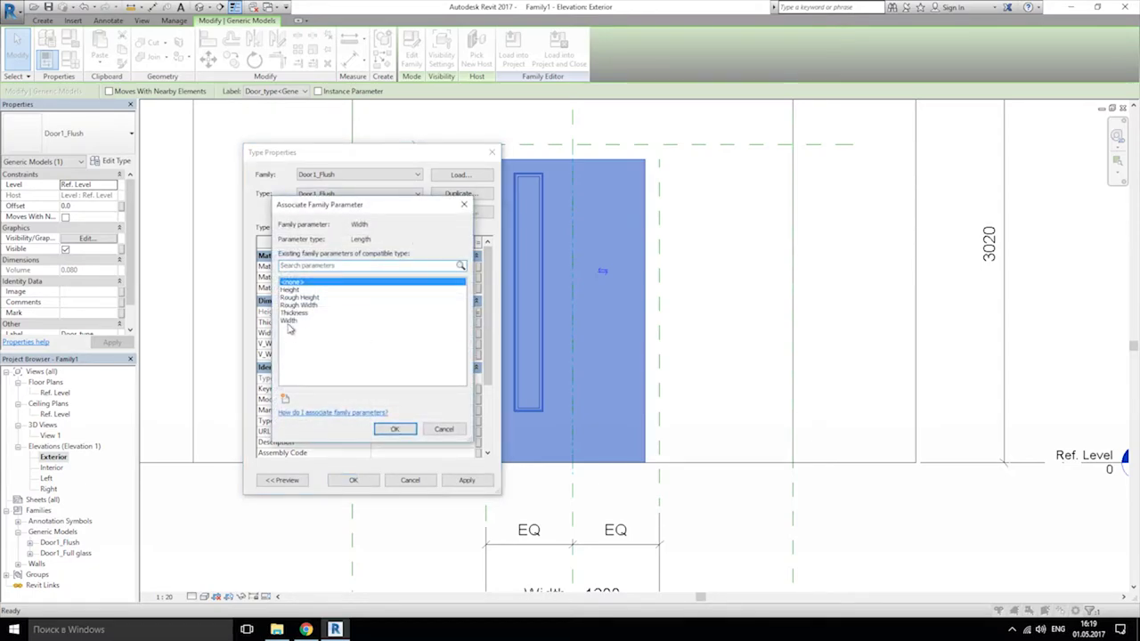
click(290, 321)
click(395, 429)
click(354, 479)
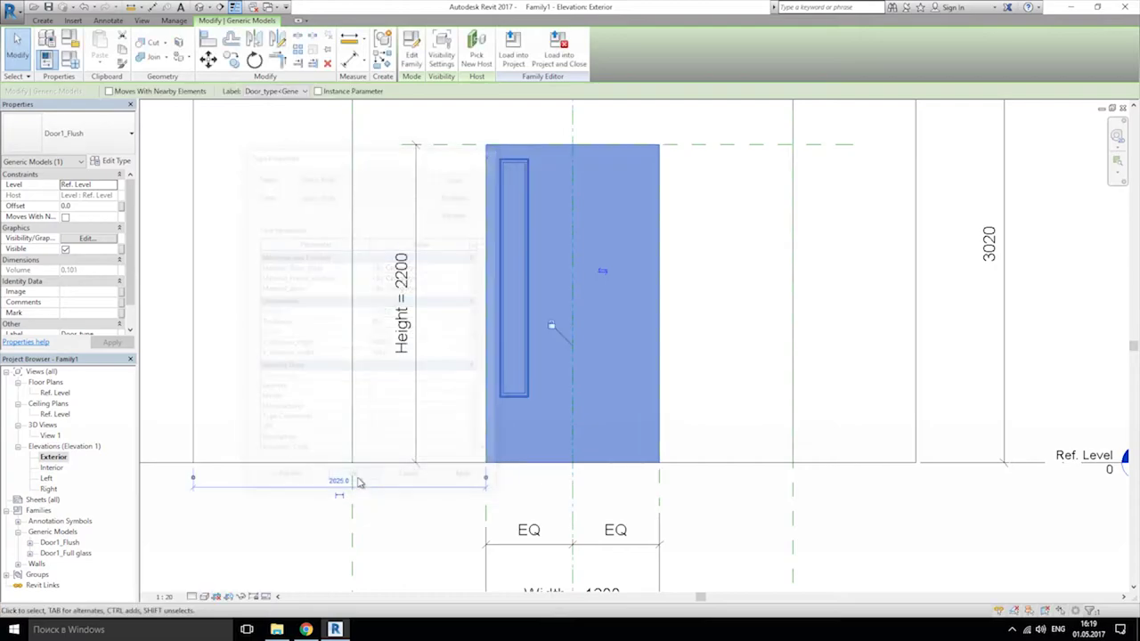
click(336, 340)
Step: Set the family's Height parameter to 2100 and reduce its Width parameter in Family Types to test the panel
scroll(481, 294, down, 1)
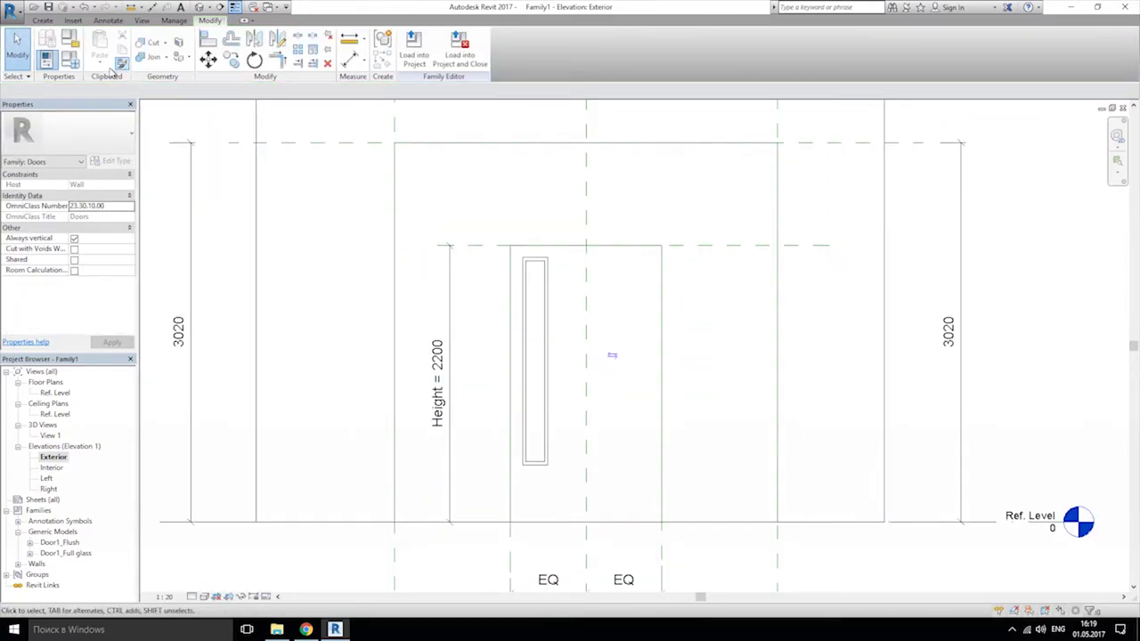
click(71, 60)
click(205, 223)
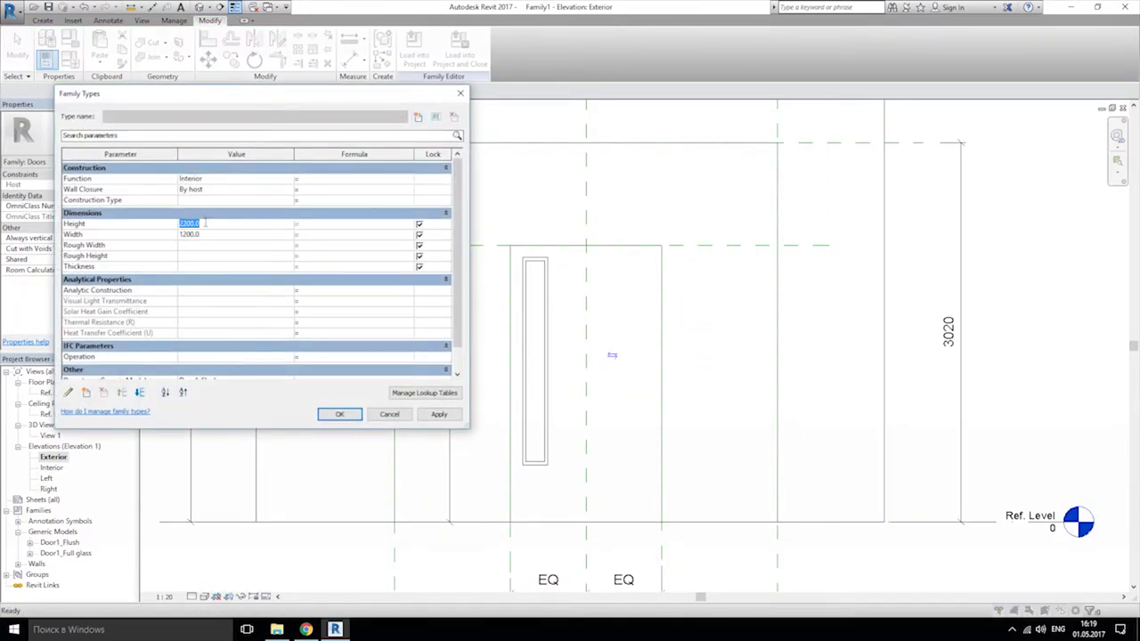
text(2)
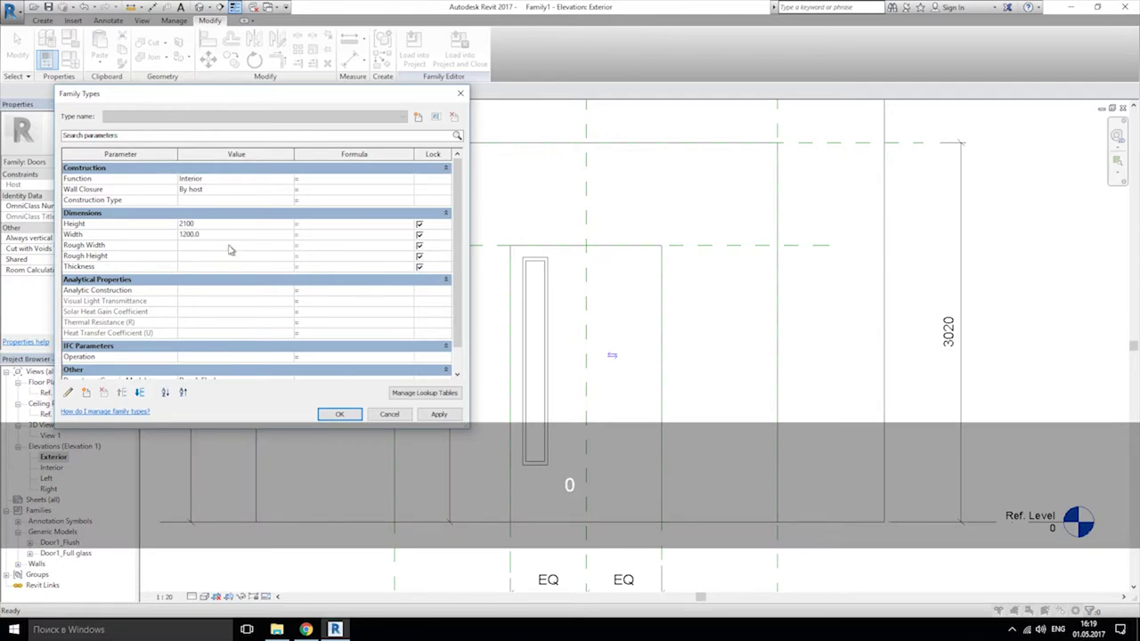
click(223, 235)
text(9)
click(339, 415)
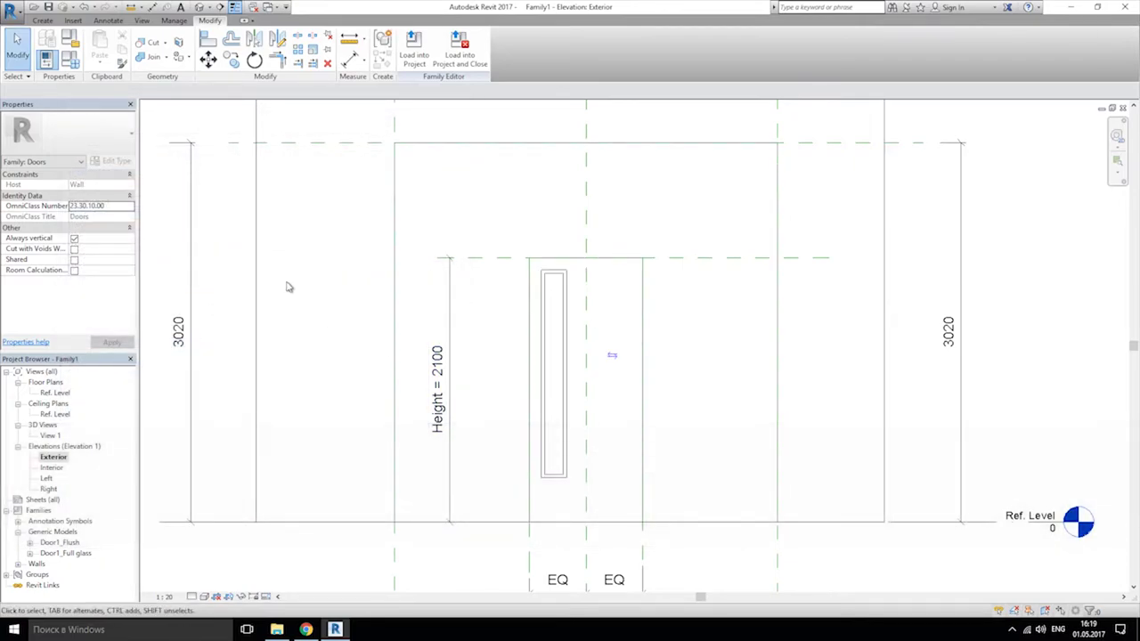
Step: Associate the nested Door1_Full glass panel's Height type parameter with the family's Height parameter
key(alt)
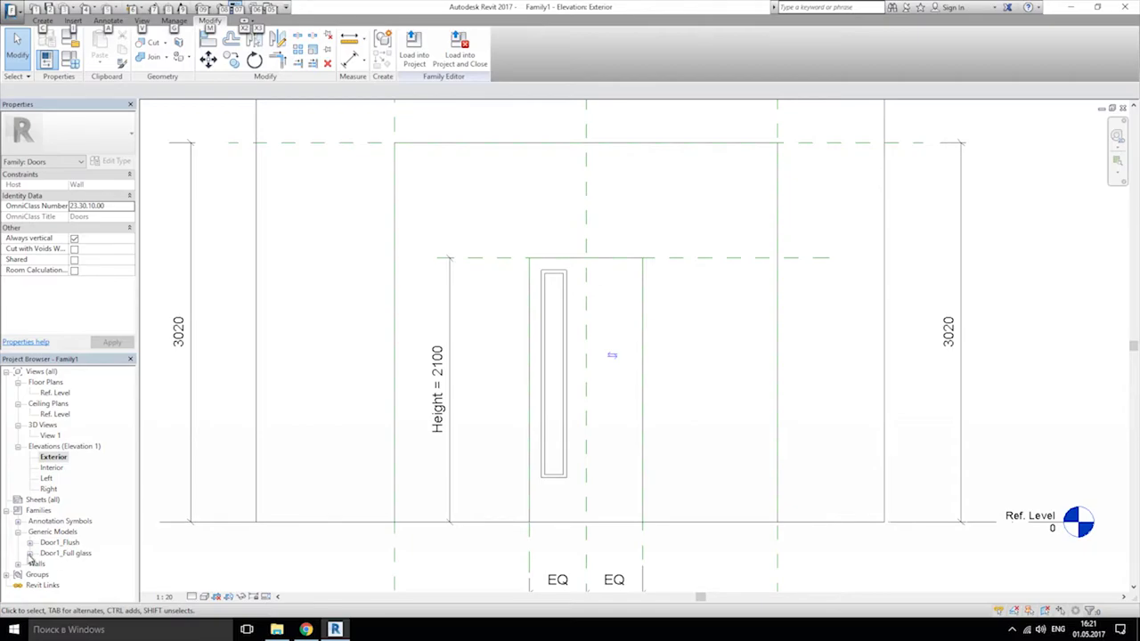
click(77, 554)
click(29, 553)
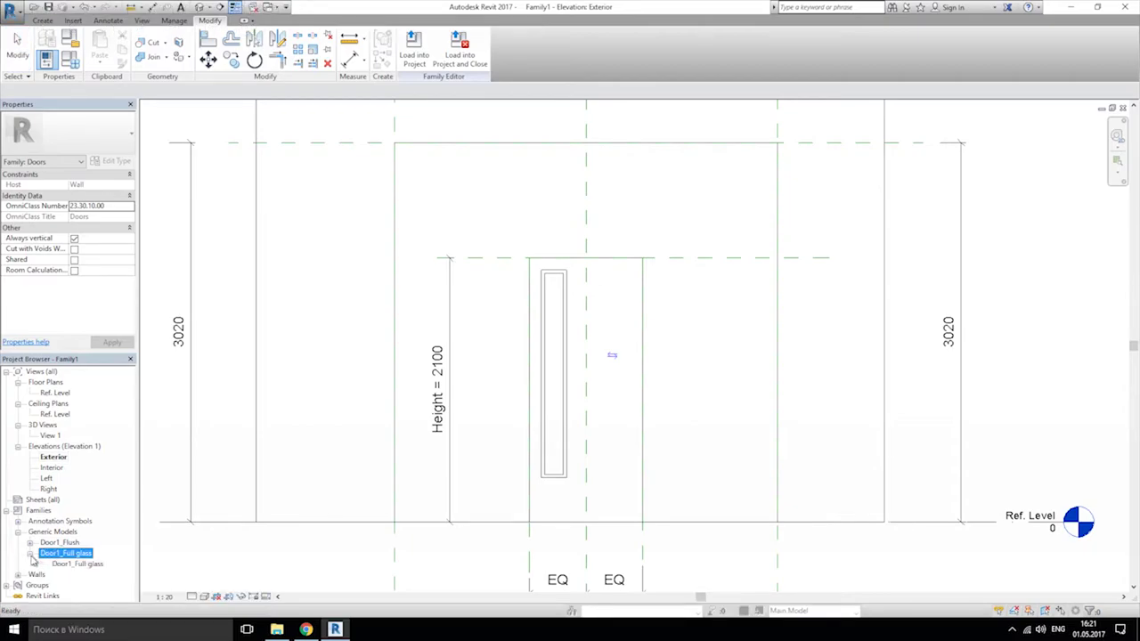
click(71, 563)
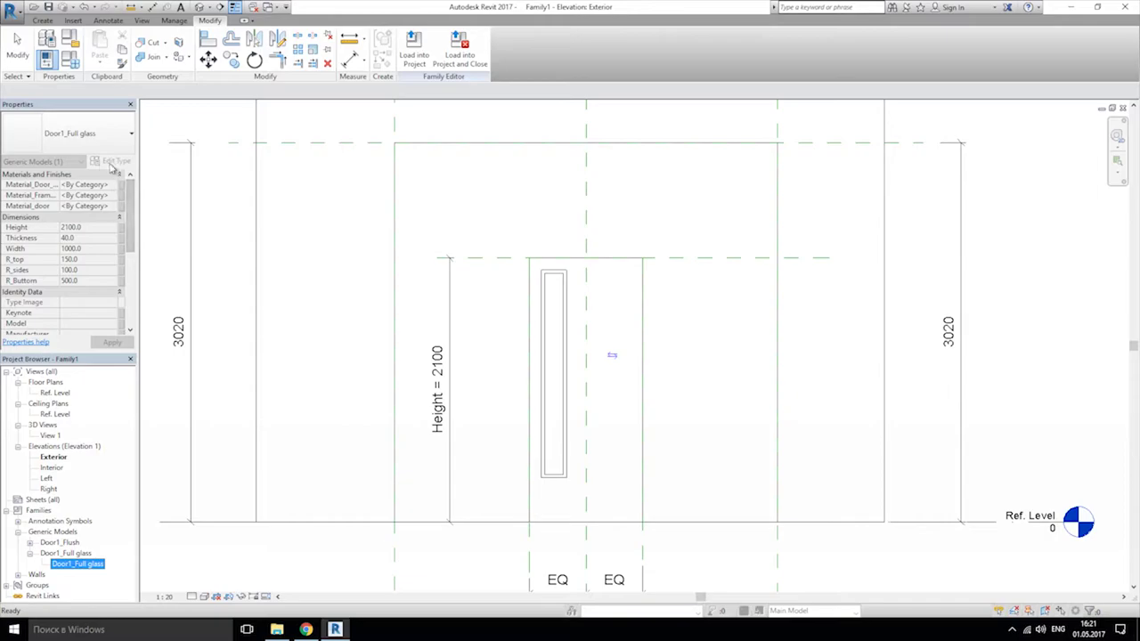
double_click(84, 564)
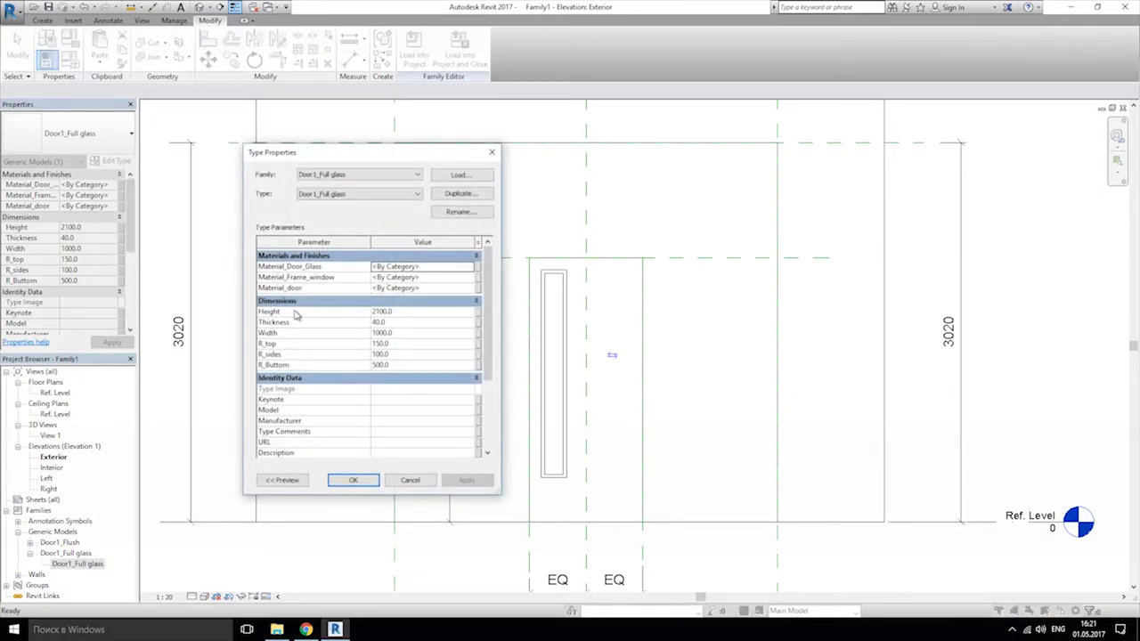
click(478, 311)
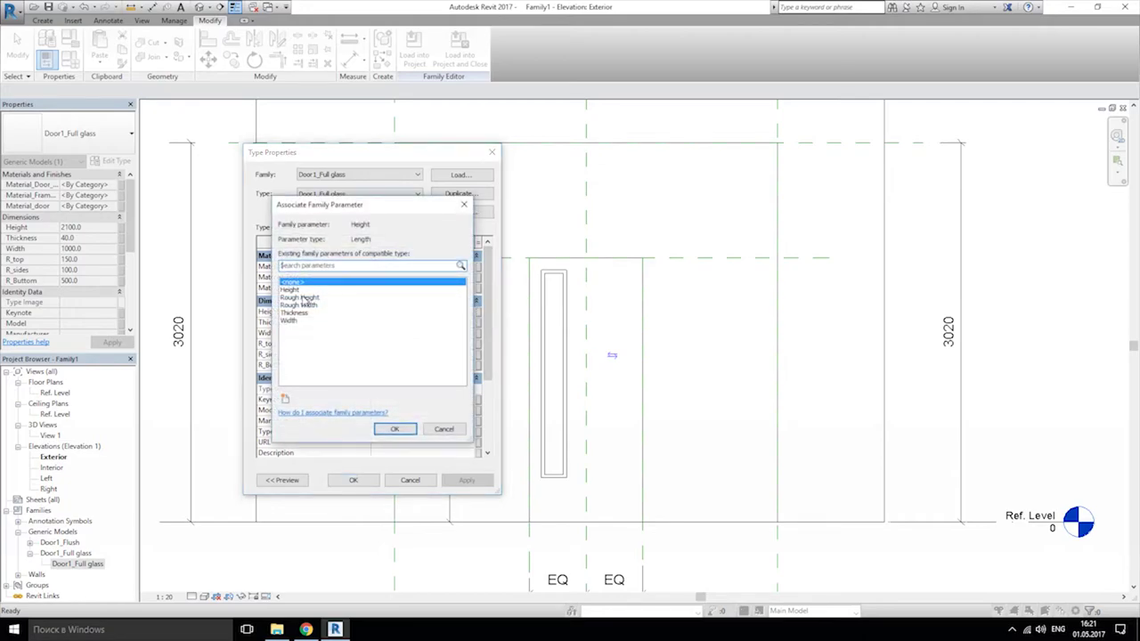
click(298, 299)
click(316, 291)
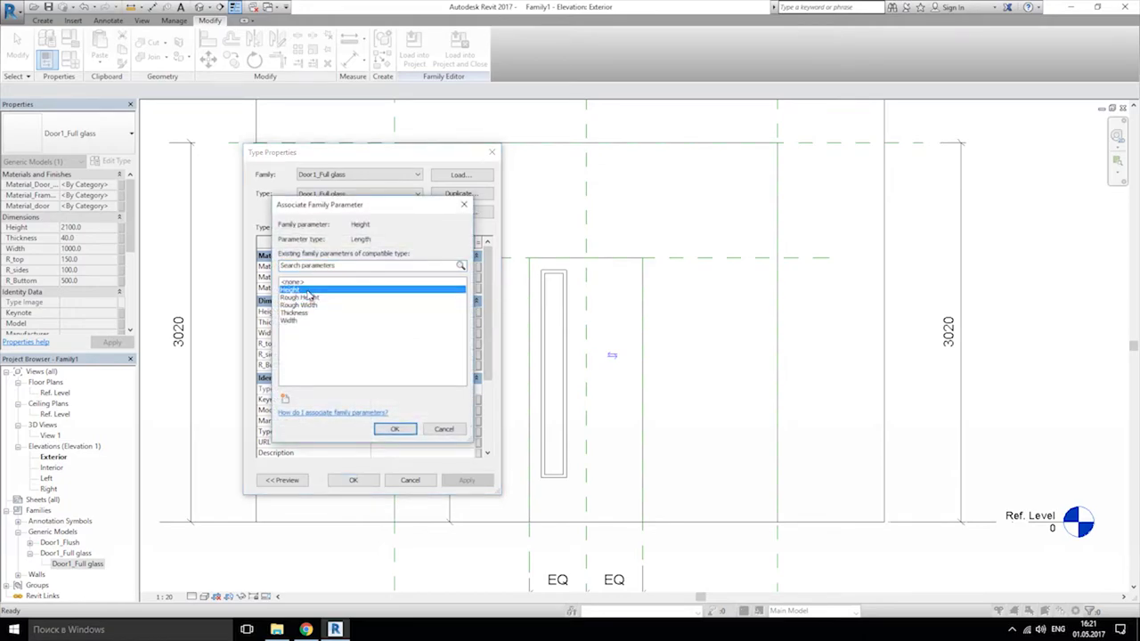
click(394, 428)
Step: Associate the Door1_Full glass panel's Width and Thickness type parameters with the family's Width and Thickness parameters and apply the type changes
click(478, 333)
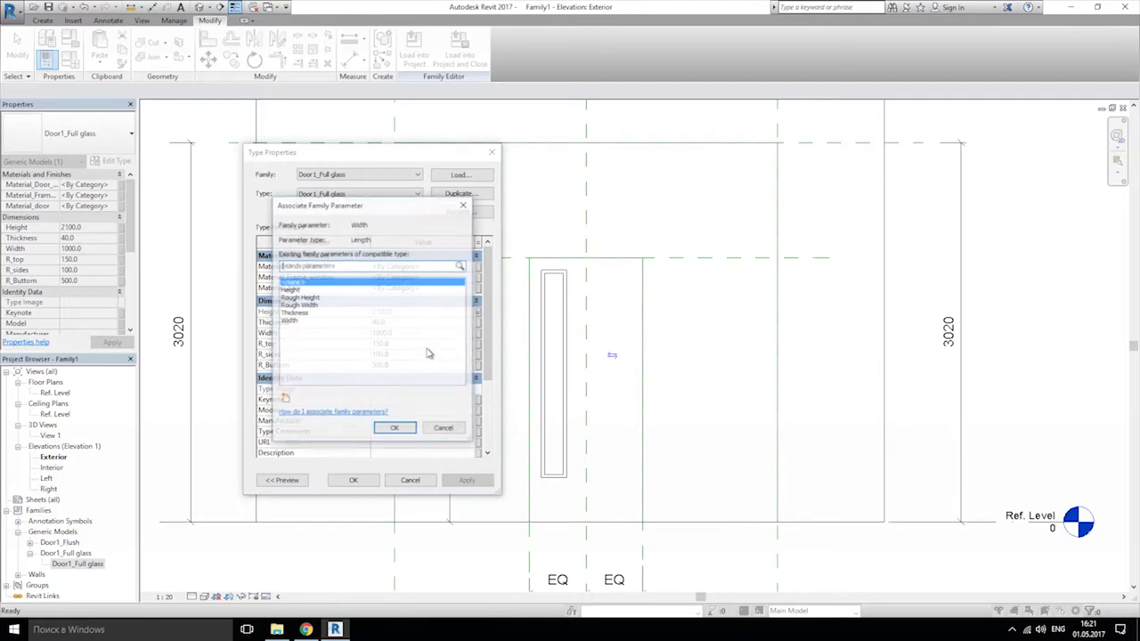
click(298, 320)
click(397, 429)
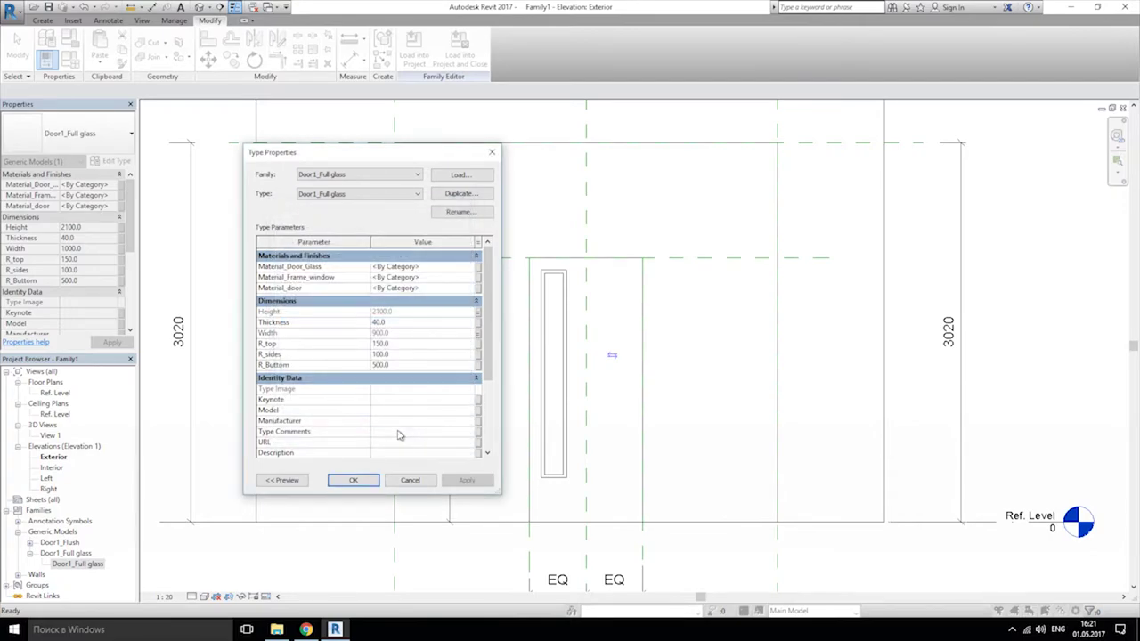
click(476, 324)
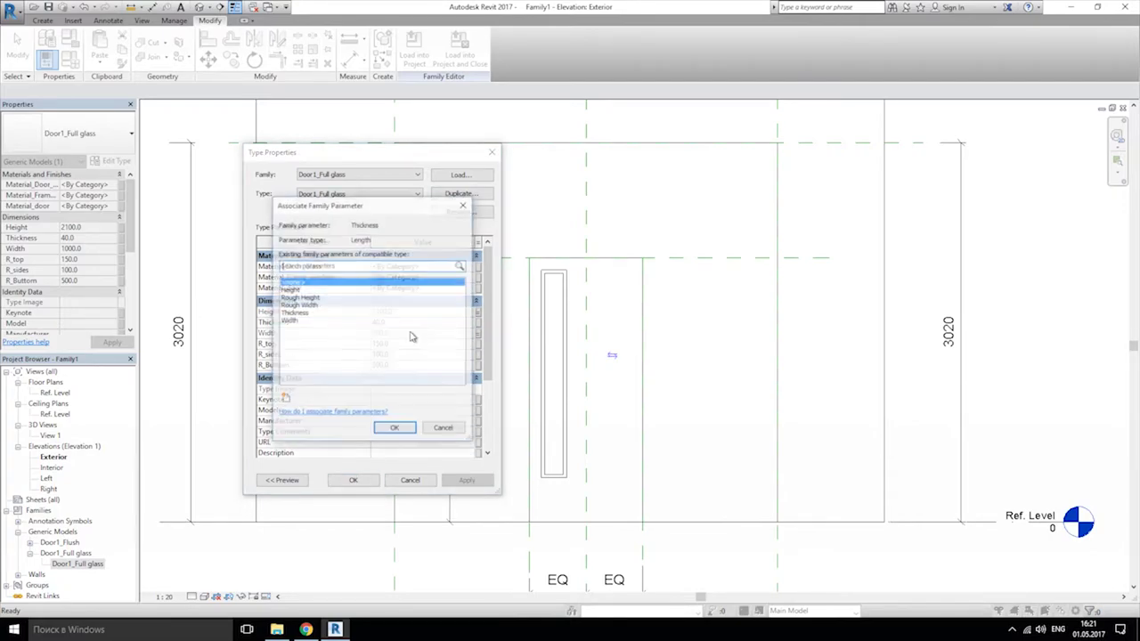
click(294, 314)
click(396, 429)
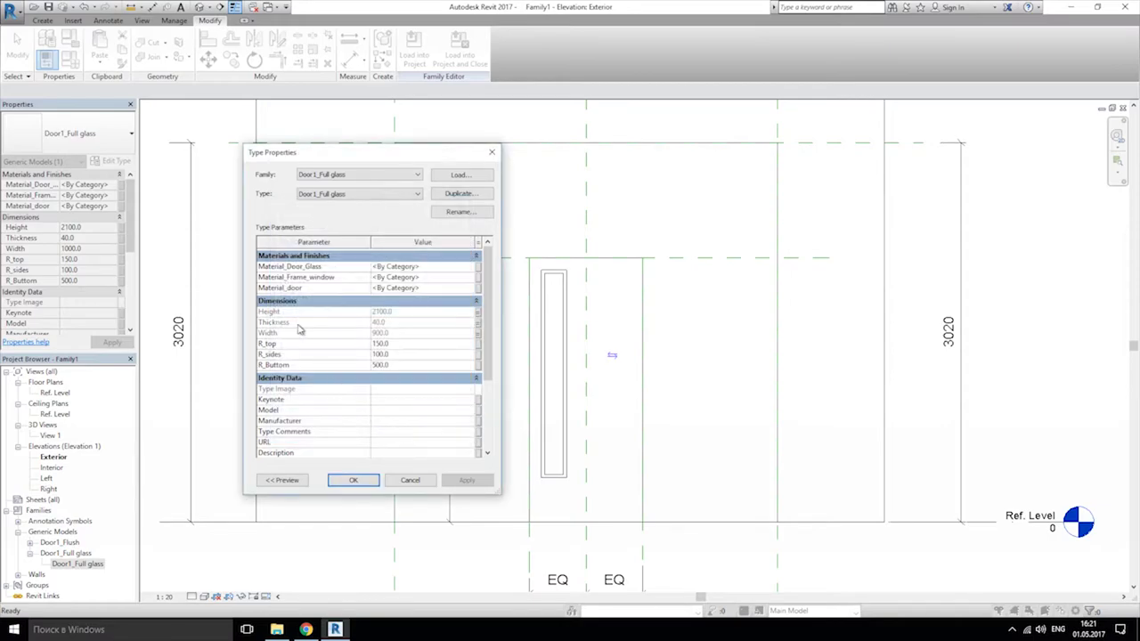
click(352, 481)
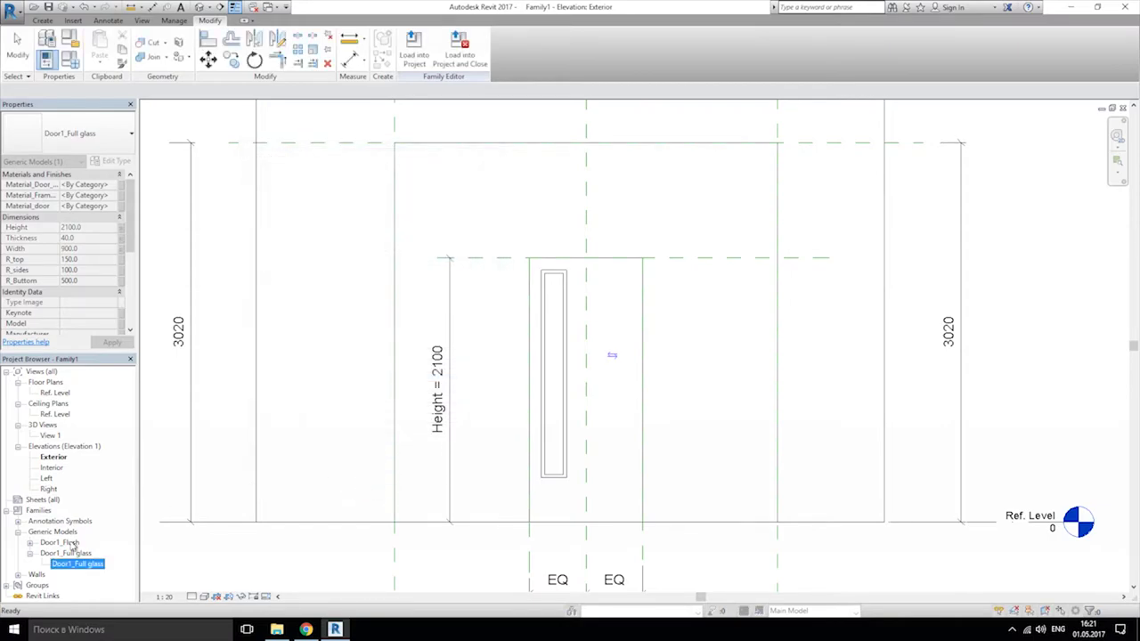
click(330, 493)
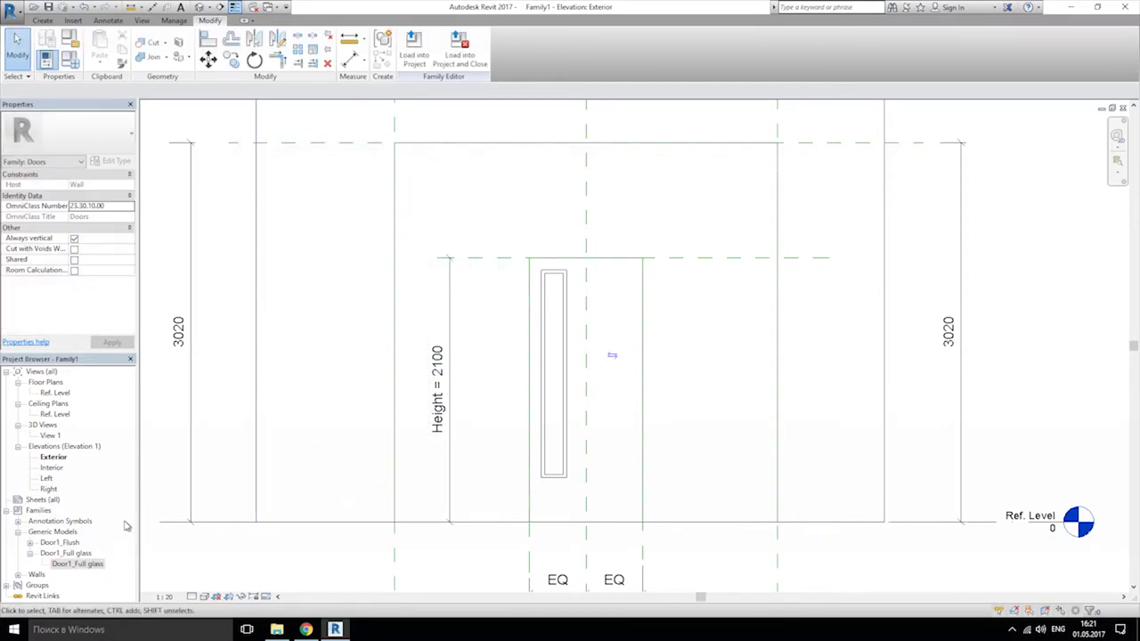
Step: Add a family type parameter named R_top, of type Length and grouped under Dimensions, to the door family
click(78, 565)
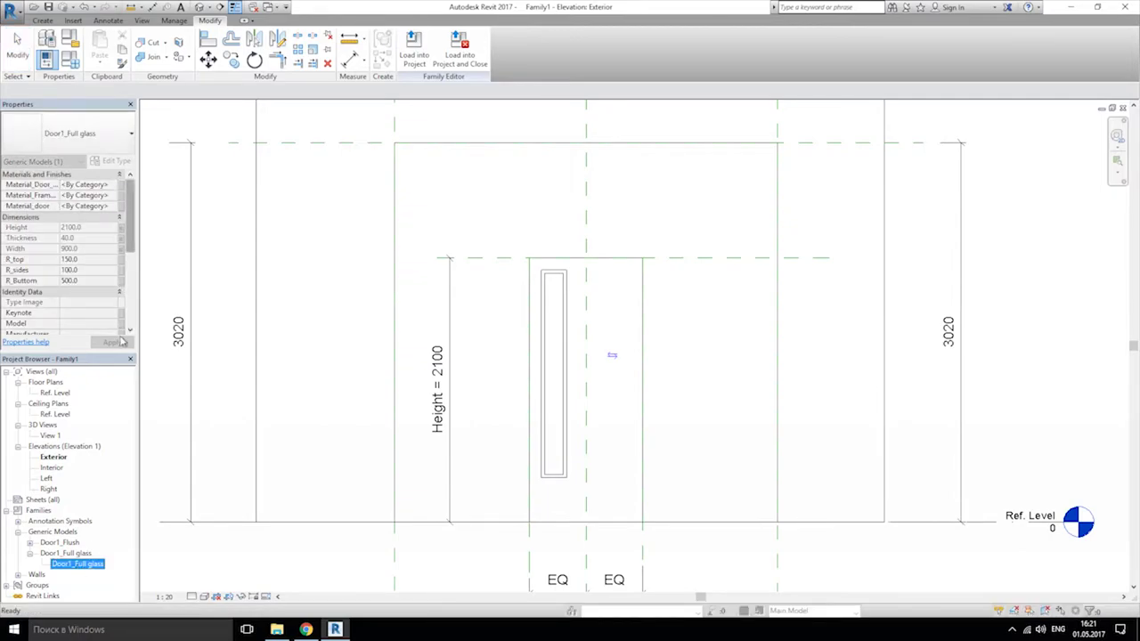
double_click(96, 563)
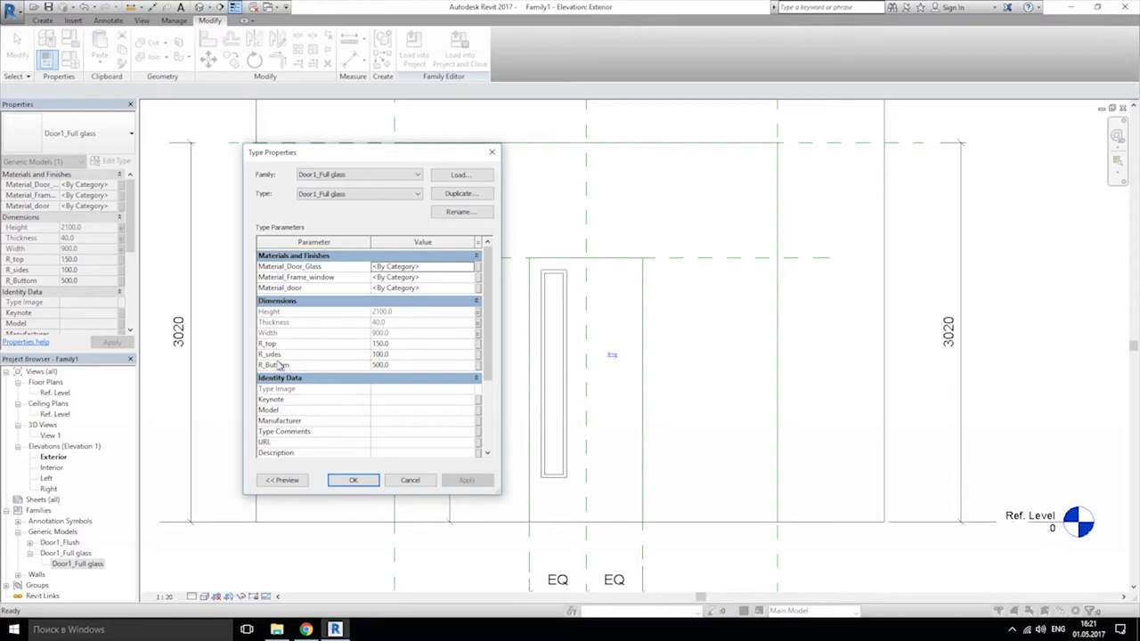
click(409, 480)
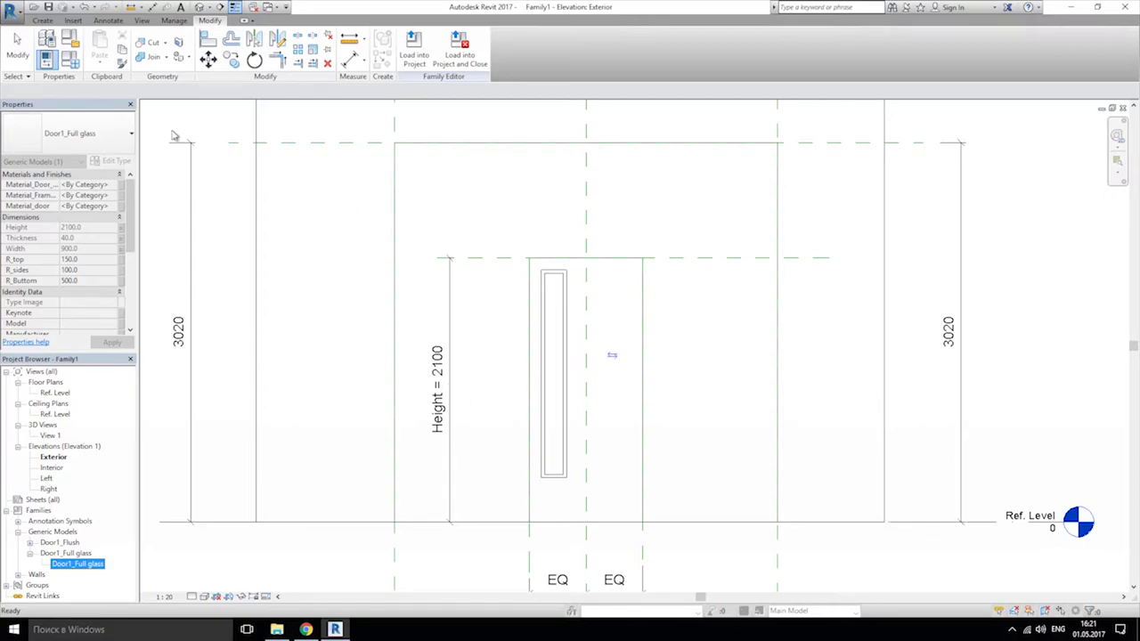
click(65, 62)
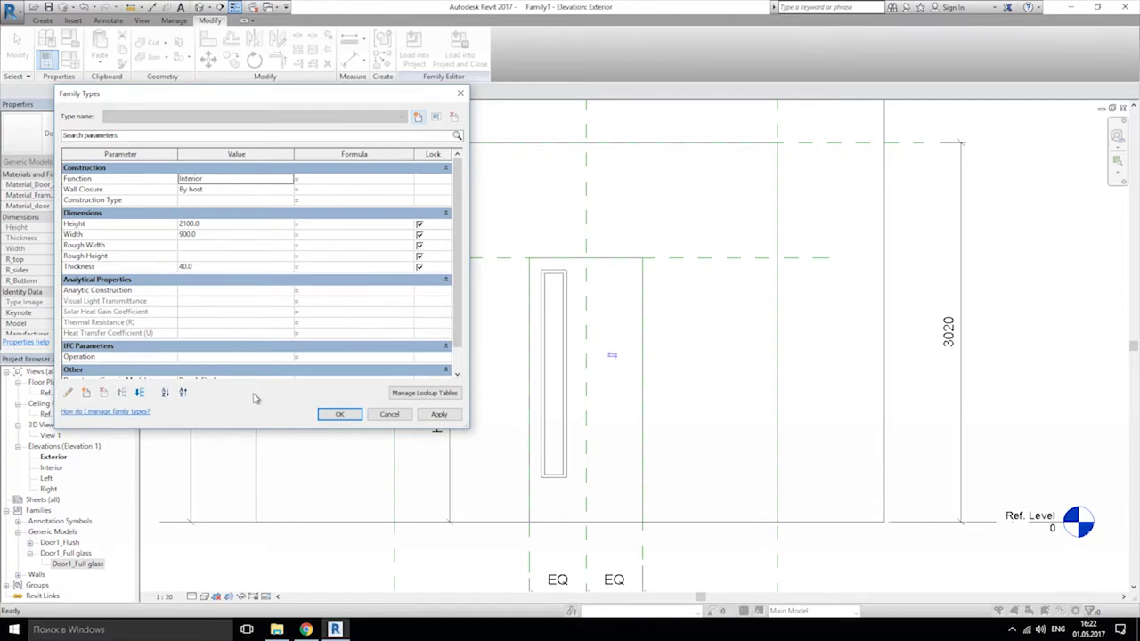
drag(258, 94, 323, 90)
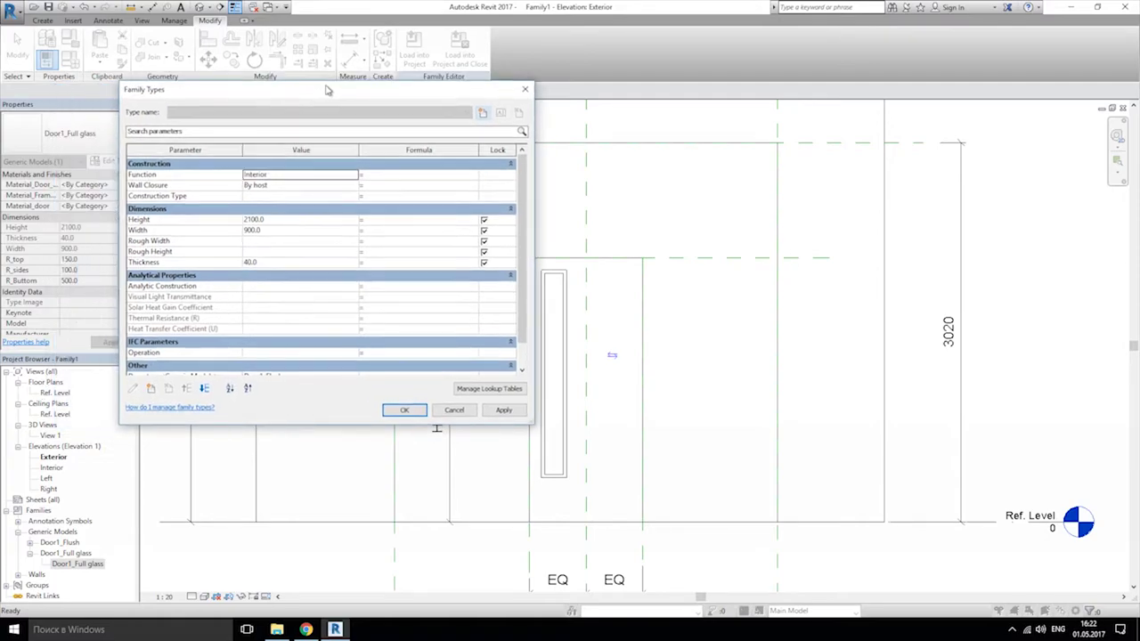
click(148, 390)
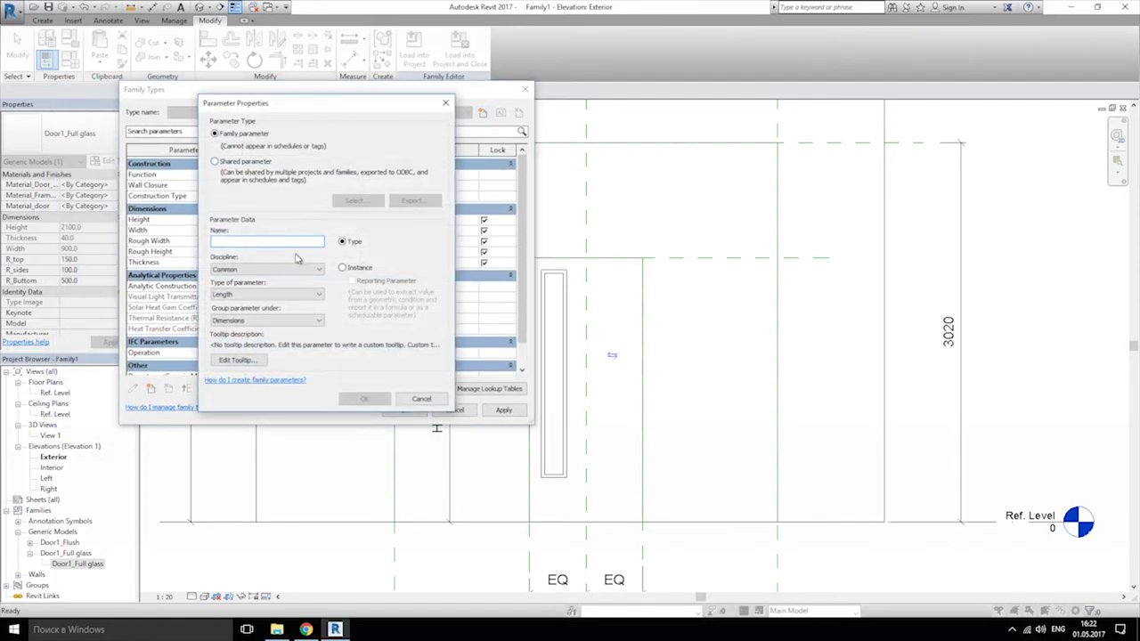
text(R_)
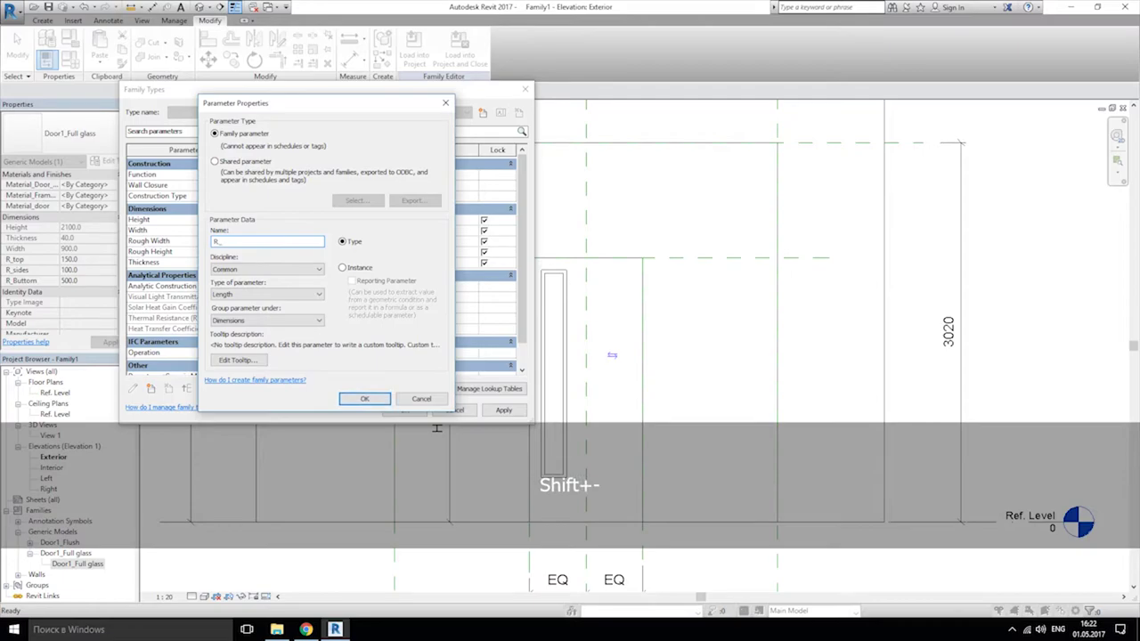
text(top)
click(361, 398)
Step: Add a second Length type parameter named R_side under Dimensions
click(149, 389)
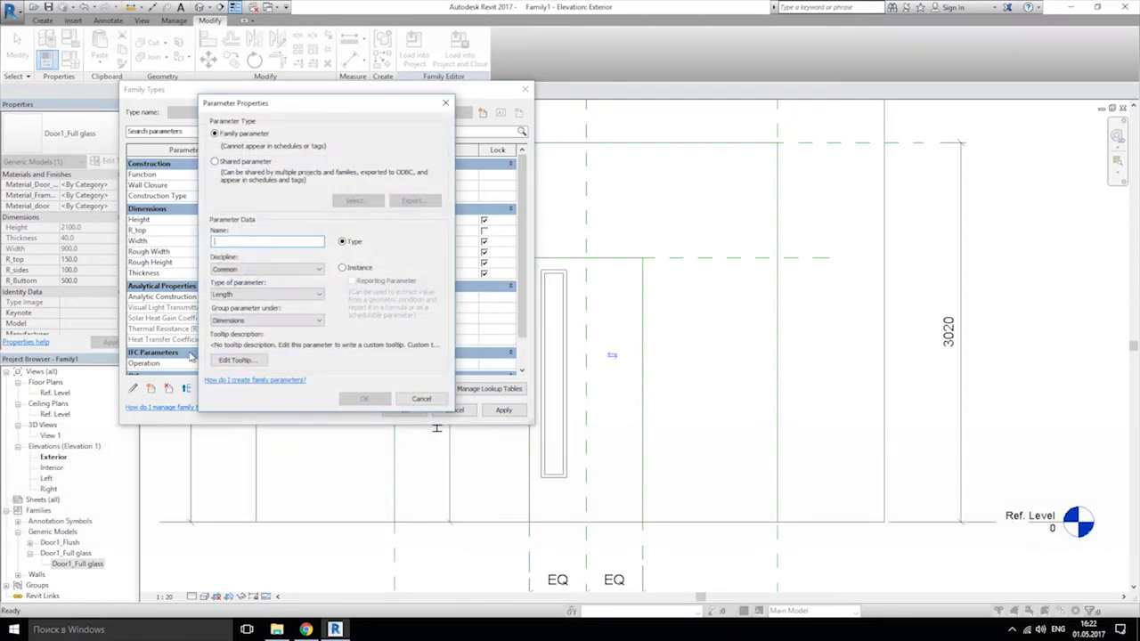
text(RR)
key(BackSpace)
text(_)
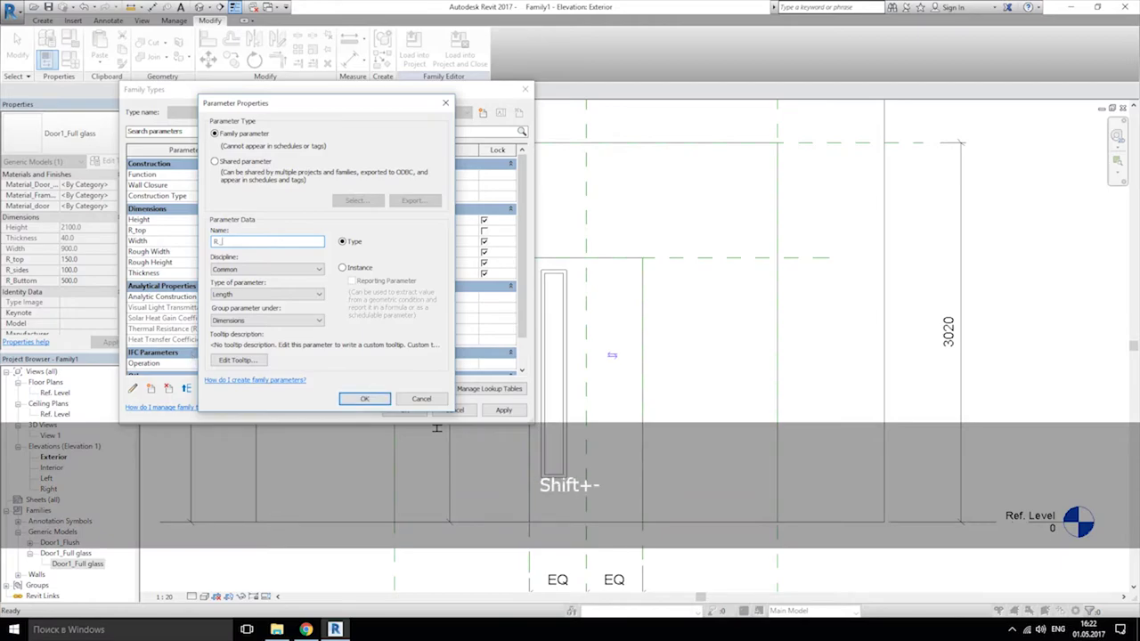
text(side)
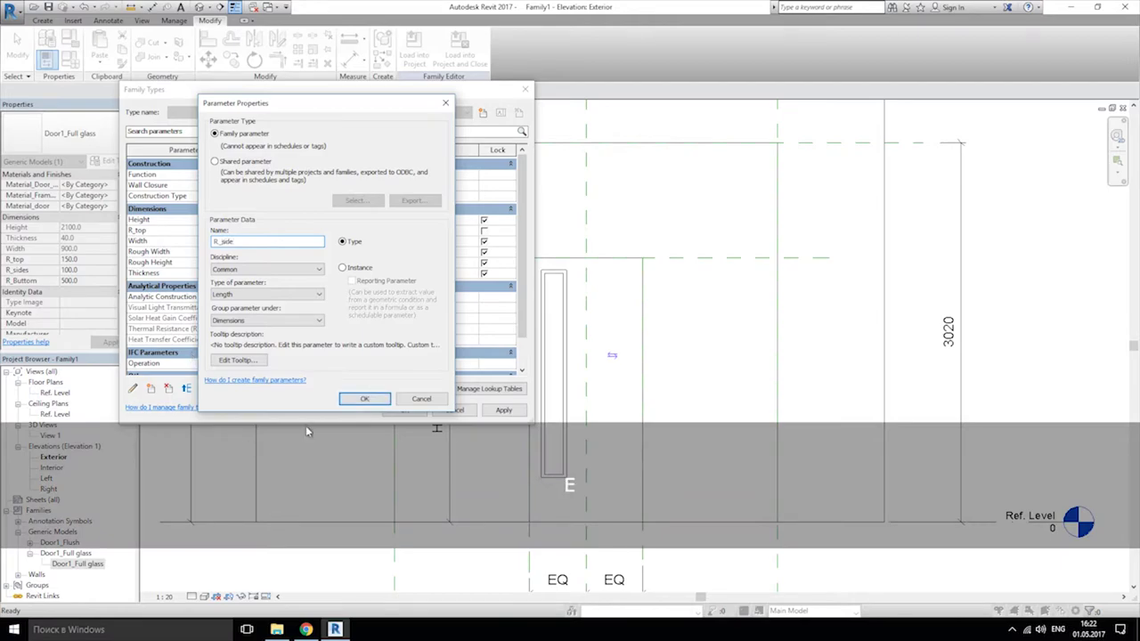
click(364, 398)
Step: Add a third Length type parameter named R_buttom under Dimensions and dismiss the desktop notification
click(150, 389)
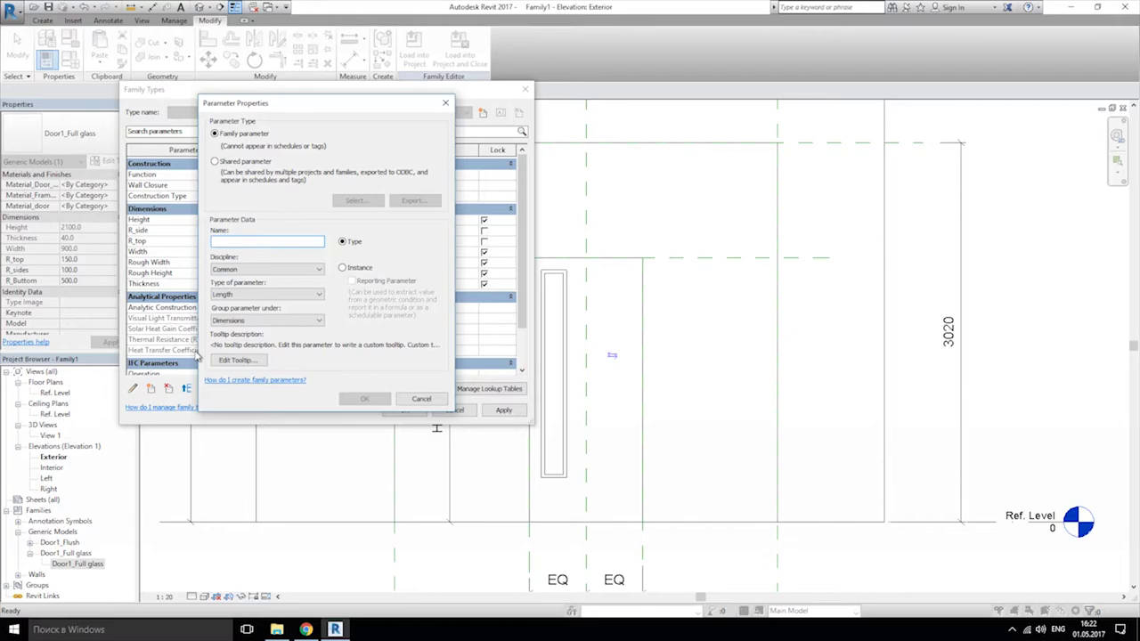
text(R_b)
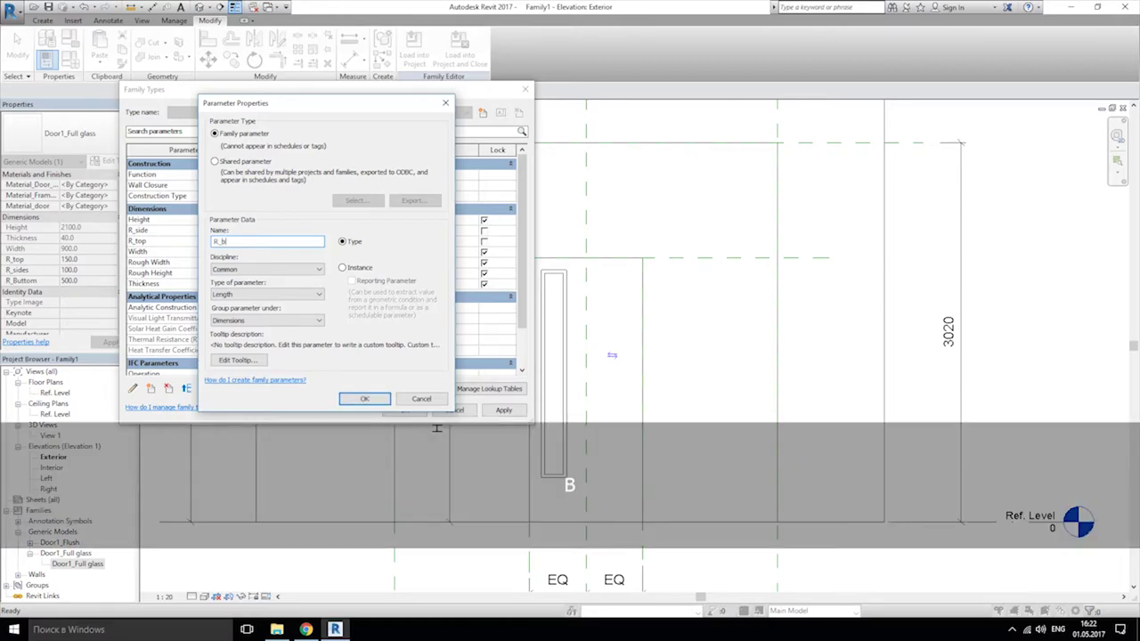
text(uttom)
click(365, 399)
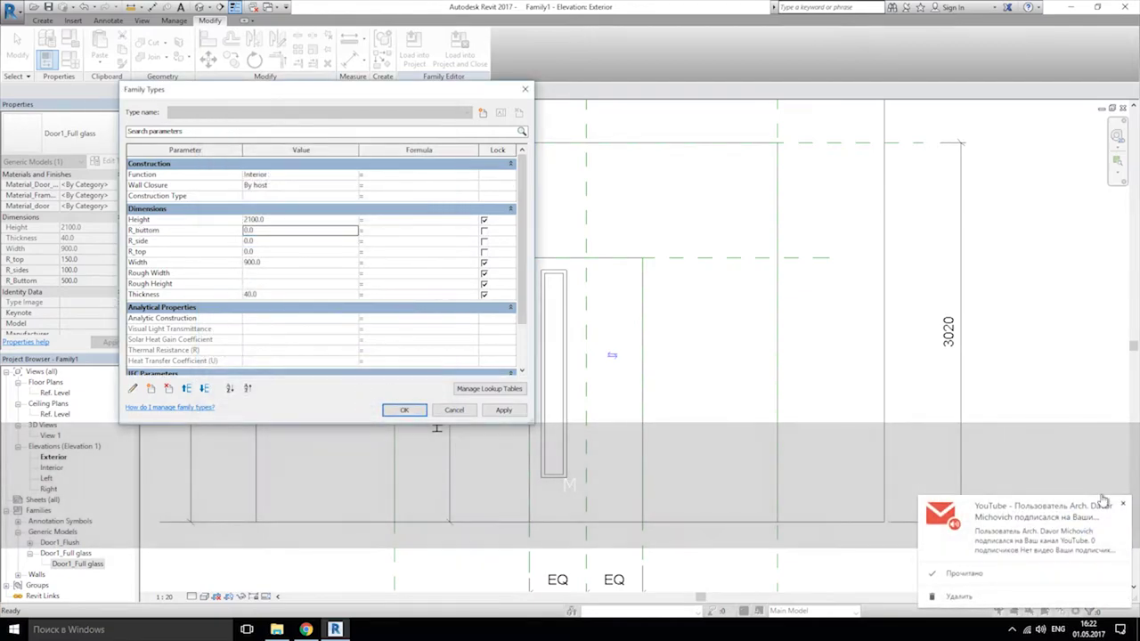
click(1122, 504)
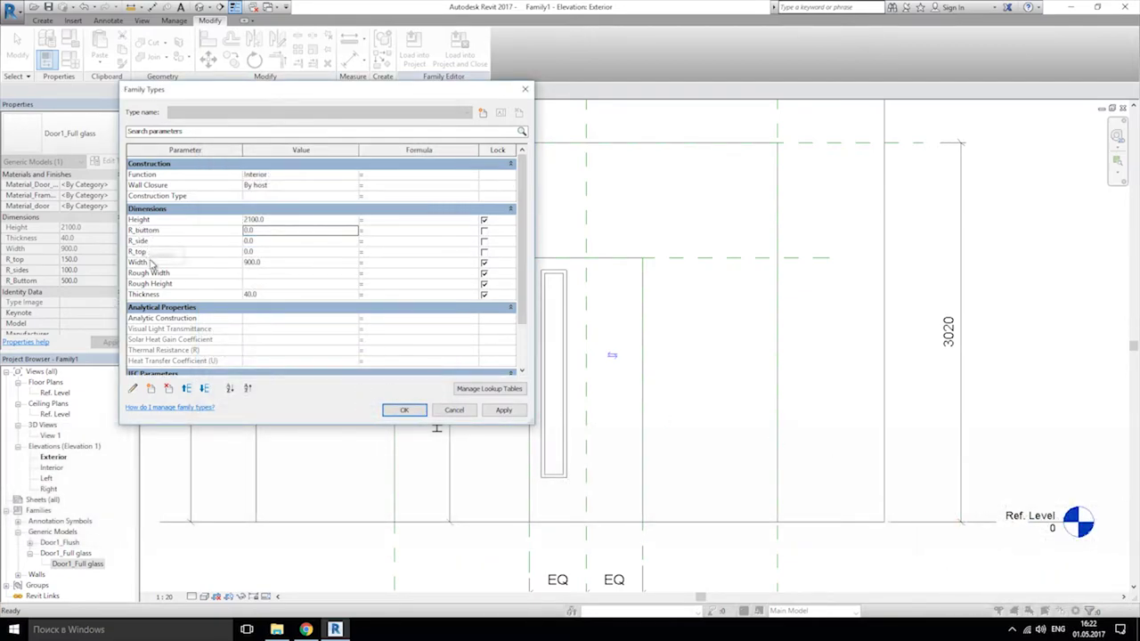
Step: Reorder the R_top parameter to the end of the Dimensions group, below Thickness
click(143, 252)
click(202, 390)
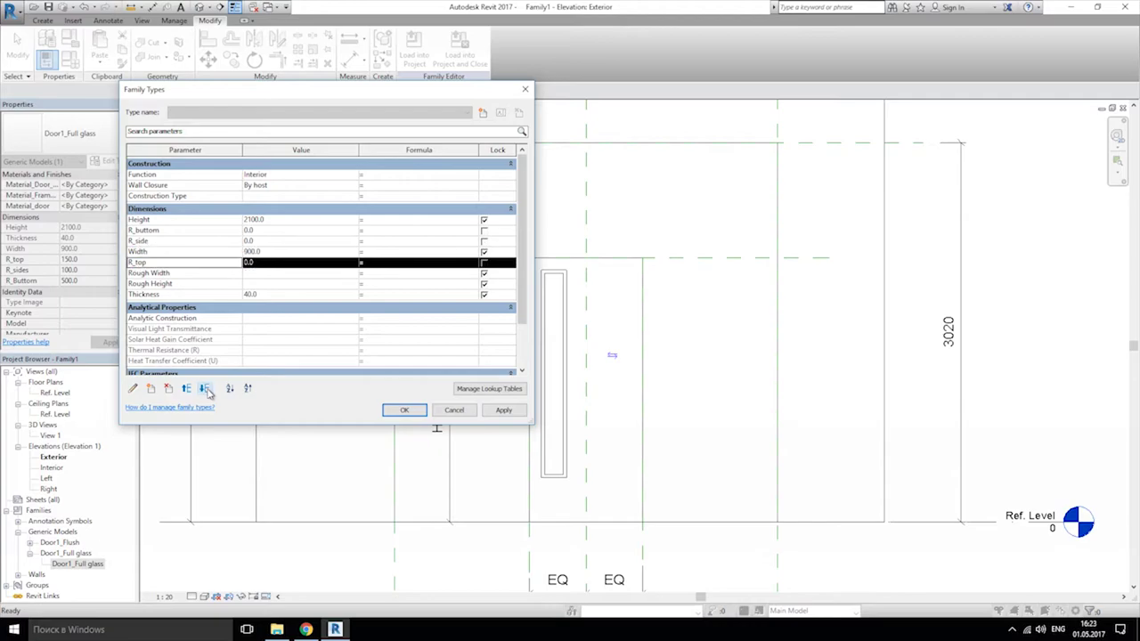
click(203, 390)
click(205, 390)
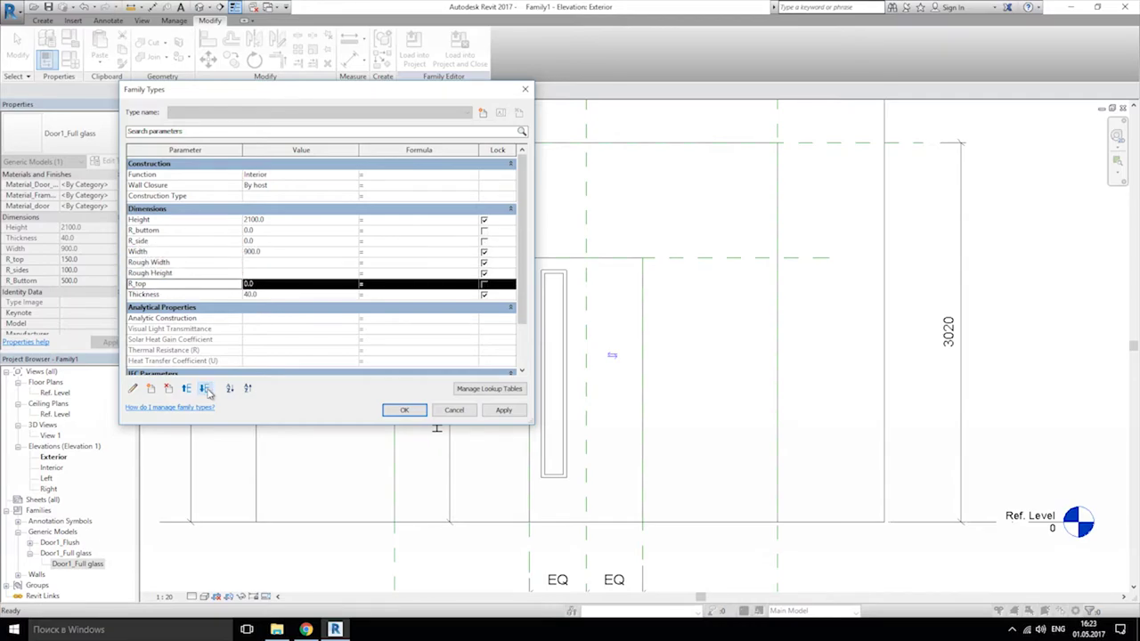
click(205, 390)
Step: Reorder the R_side parameter so it sits between Thickness and R_top
click(151, 241)
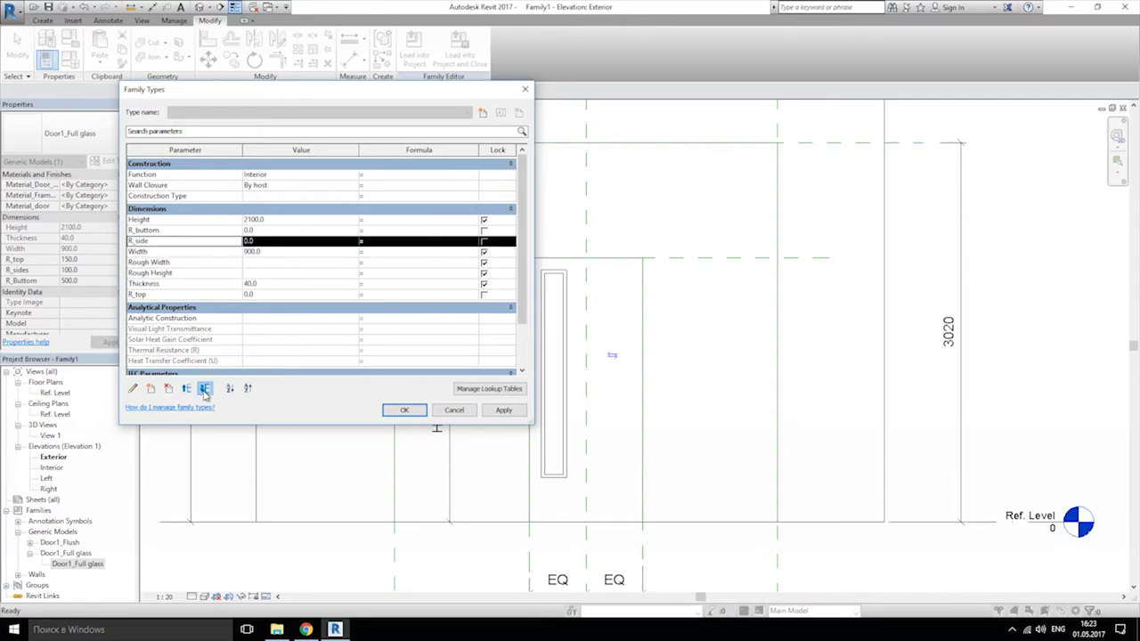
click(205, 390)
click(205, 389)
click(205, 390)
click(205, 390)
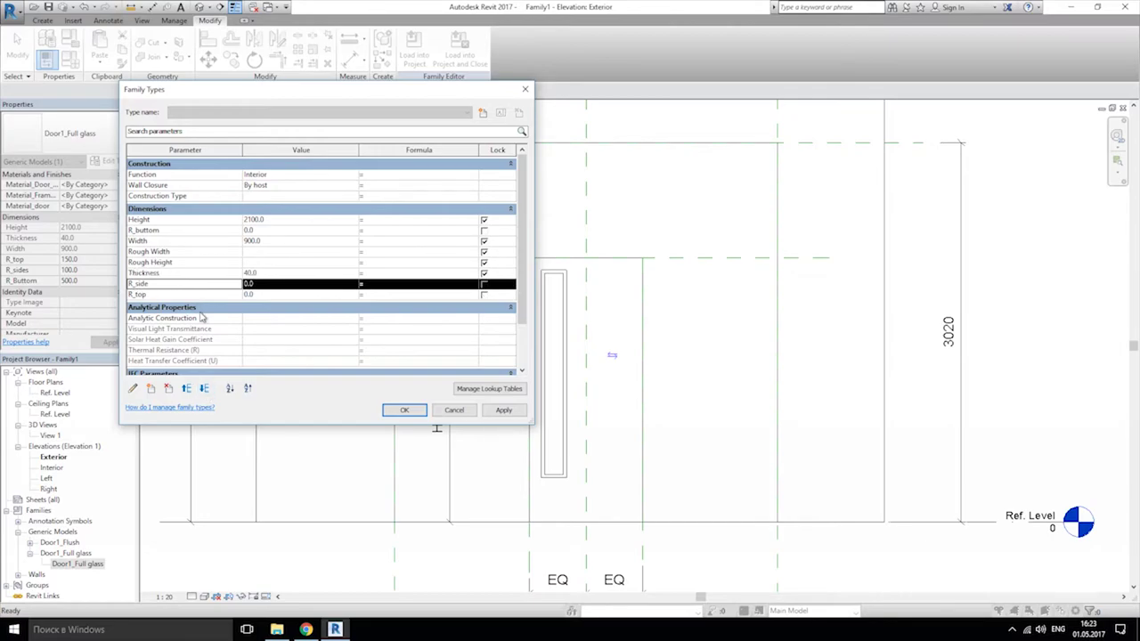
Step: Reorder the R_buttom parameter to directly below Thickness, above R_side, and accept the family type changes
click(175, 233)
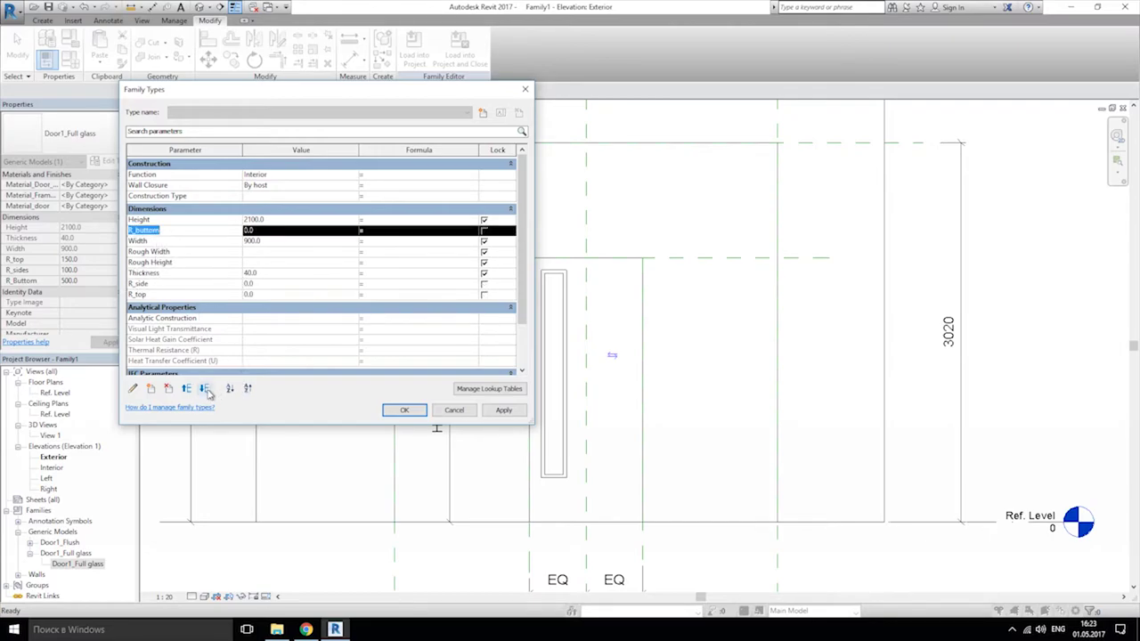
click(205, 389)
click(205, 389)
click(205, 389)
click(204, 389)
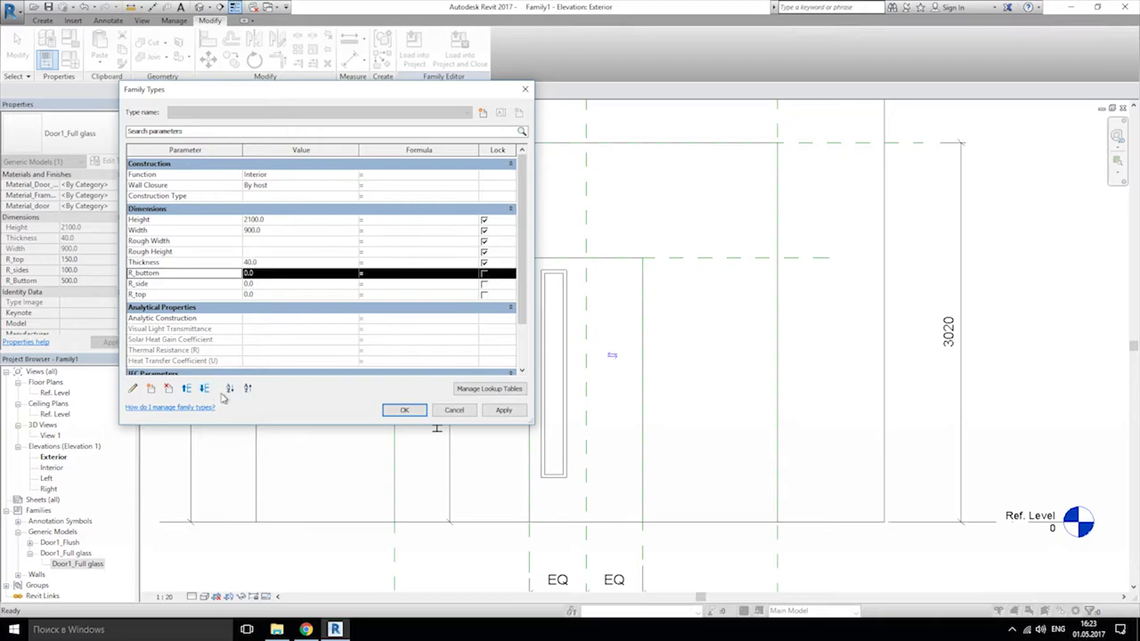
click(408, 412)
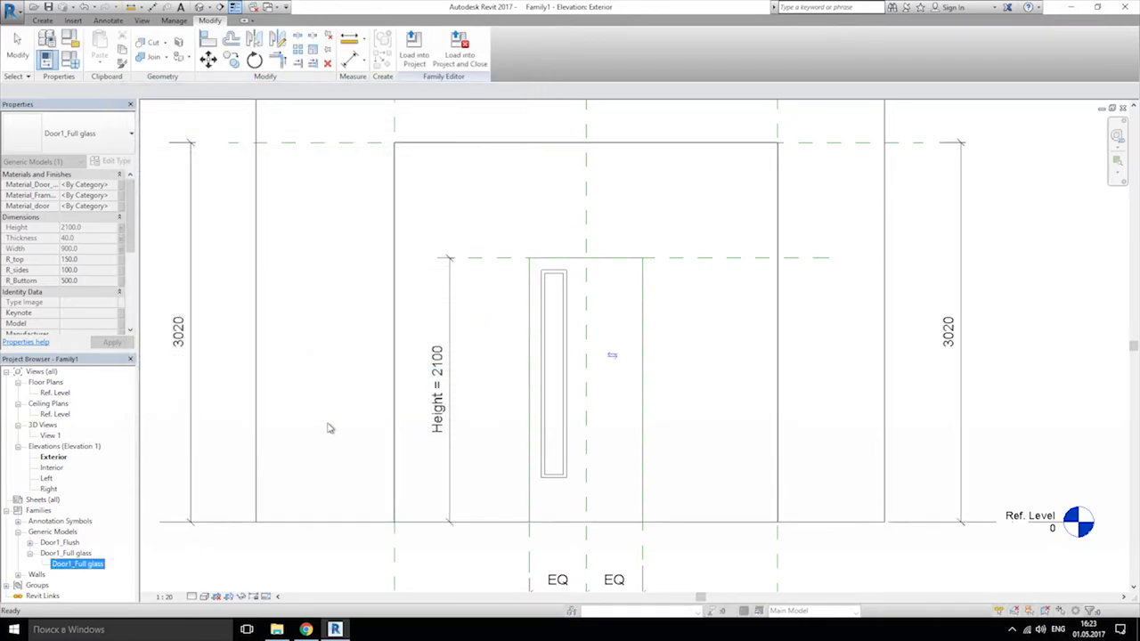
Step: In the nested Door1_Full glass type's properties, associate its R_top parameter with the door family's R_top parameter
click(78, 565)
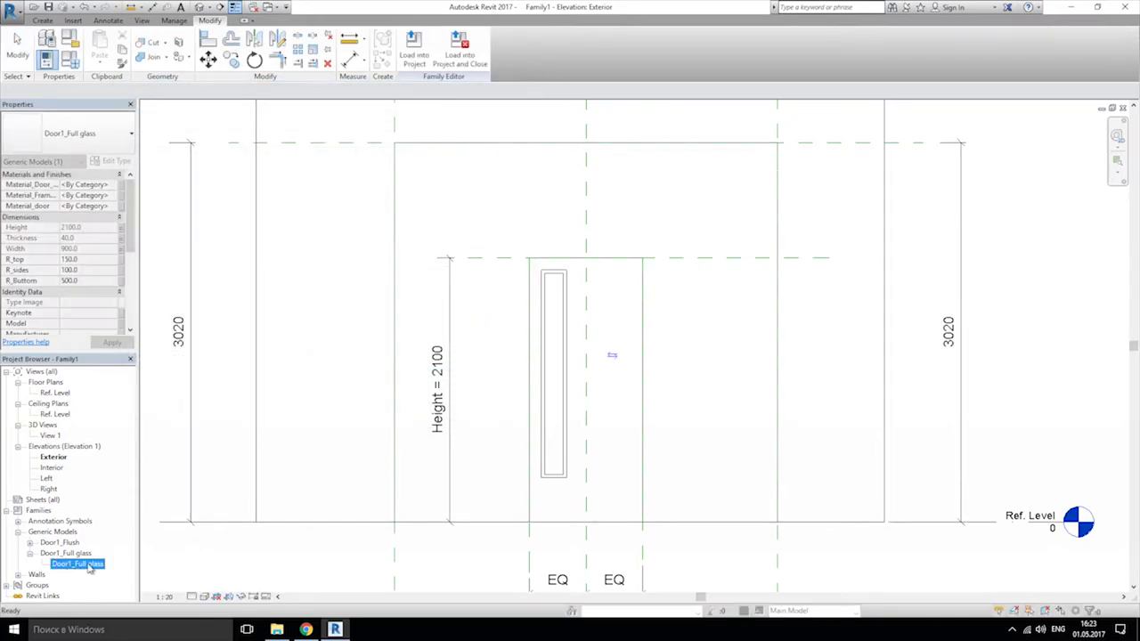
double_click(83, 566)
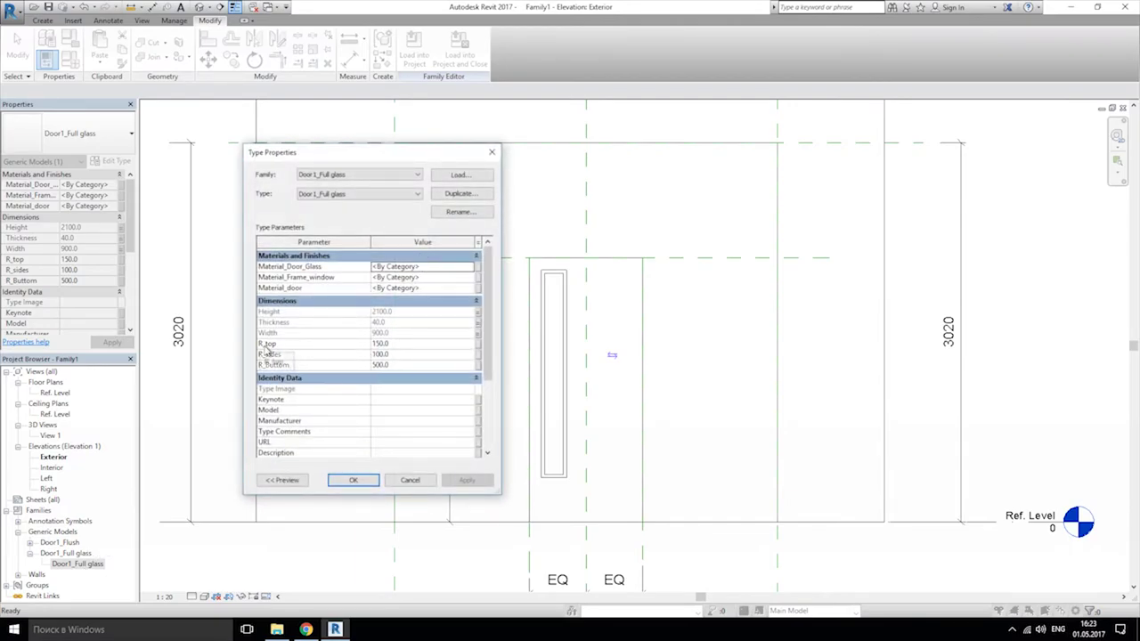
click(478, 345)
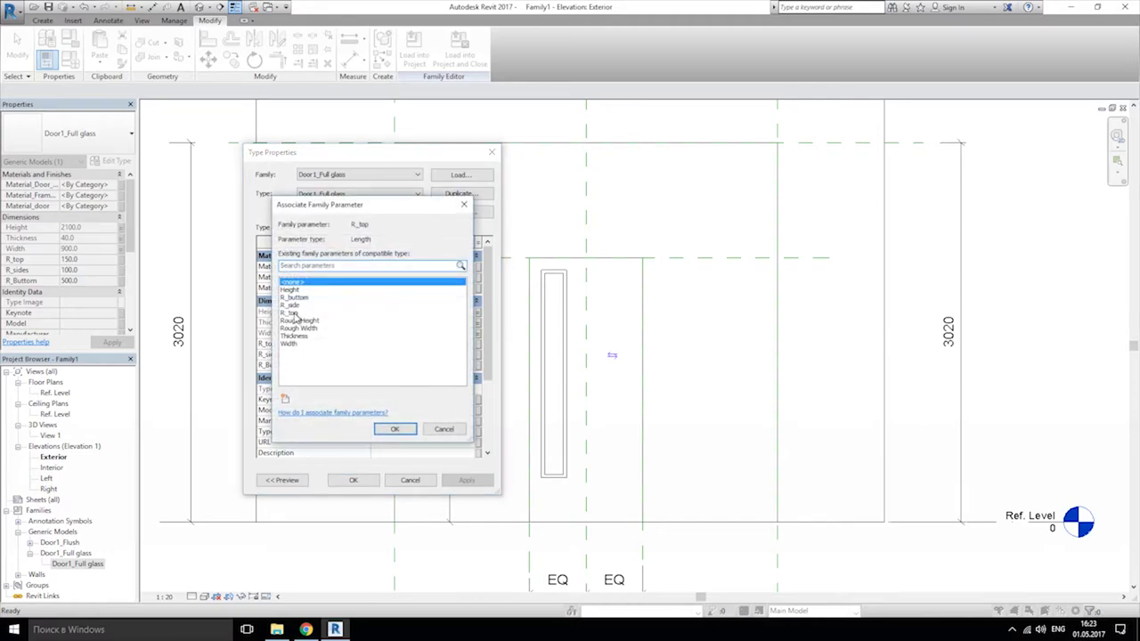
click(295, 313)
click(396, 429)
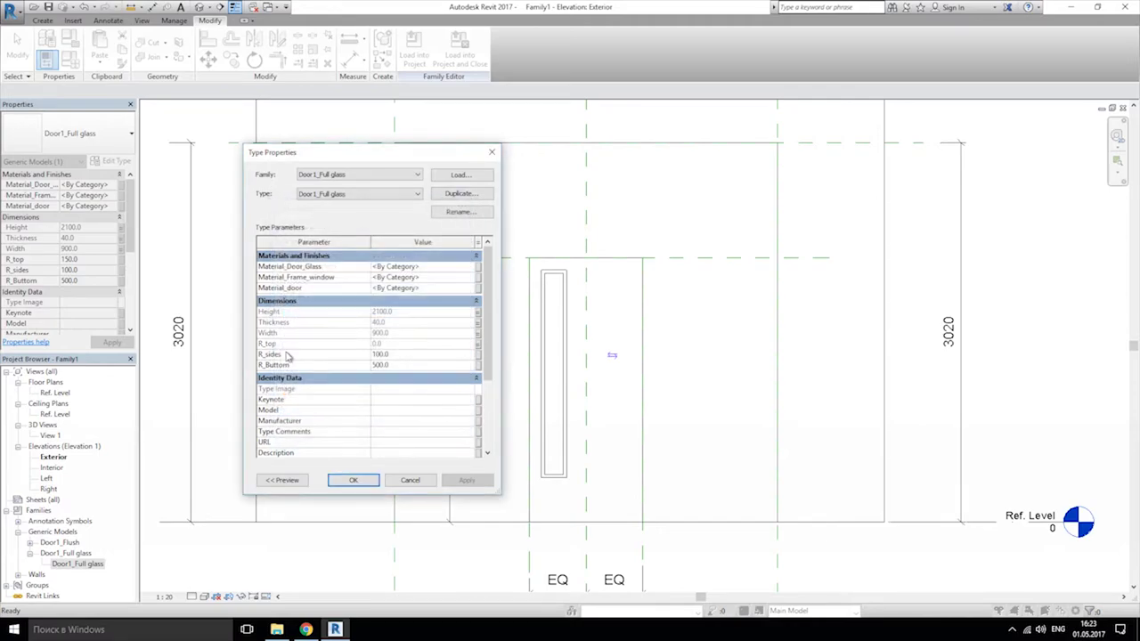
Step: Associate the nested type's R_sides with R_side and R_Buttom with R_buttom, and accept the type properties
click(478, 355)
click(294, 304)
click(395, 429)
click(478, 365)
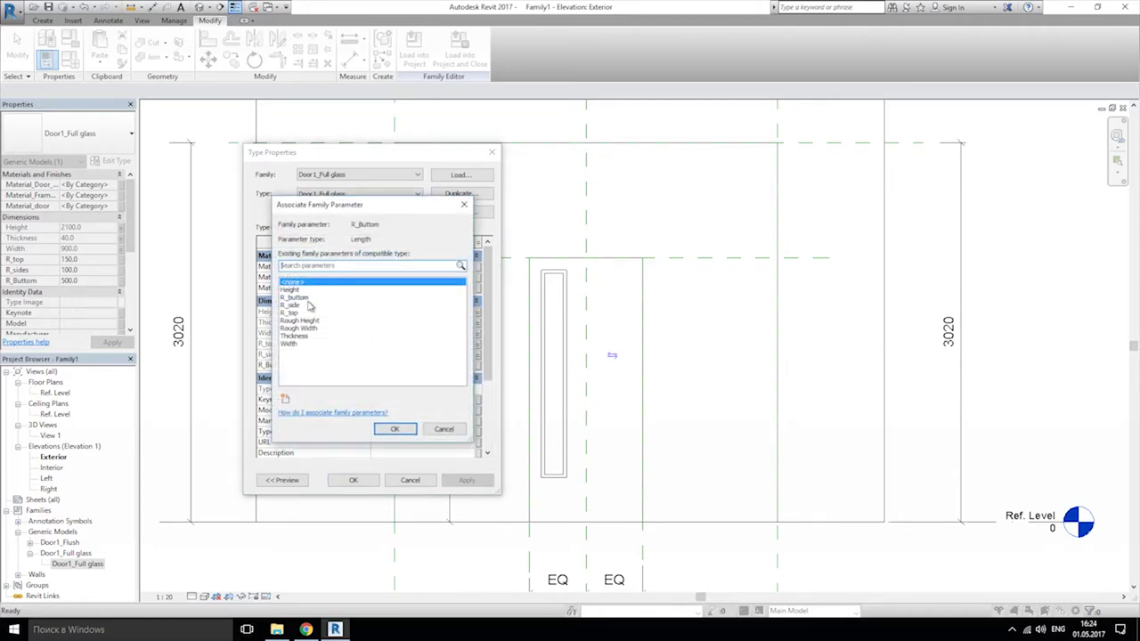
click(296, 297)
click(395, 429)
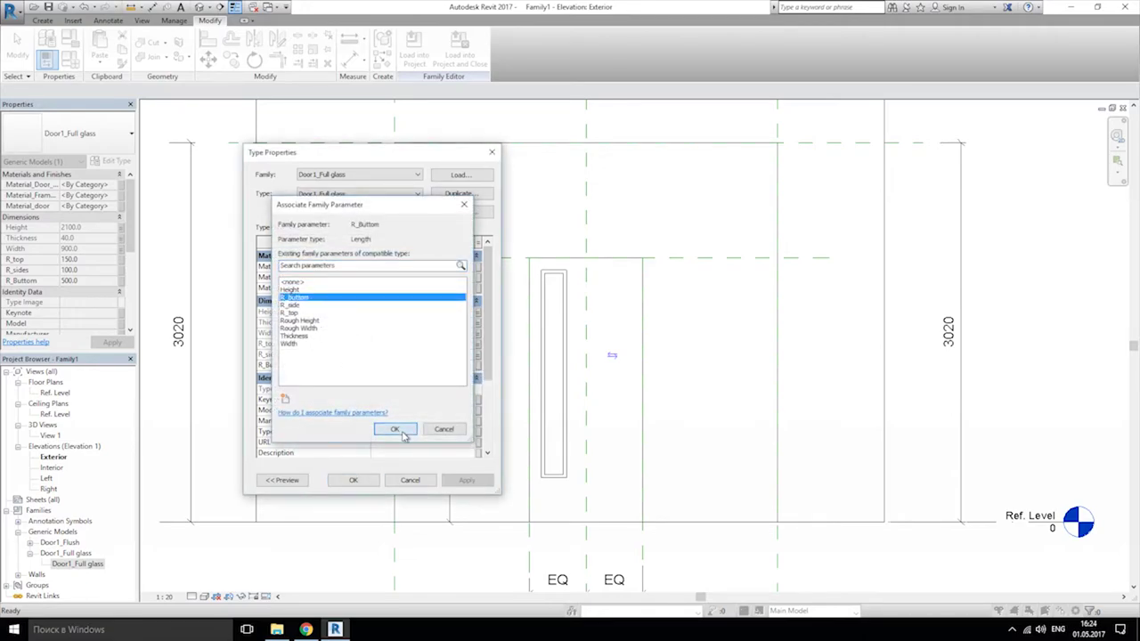
click(372, 485)
click(350, 381)
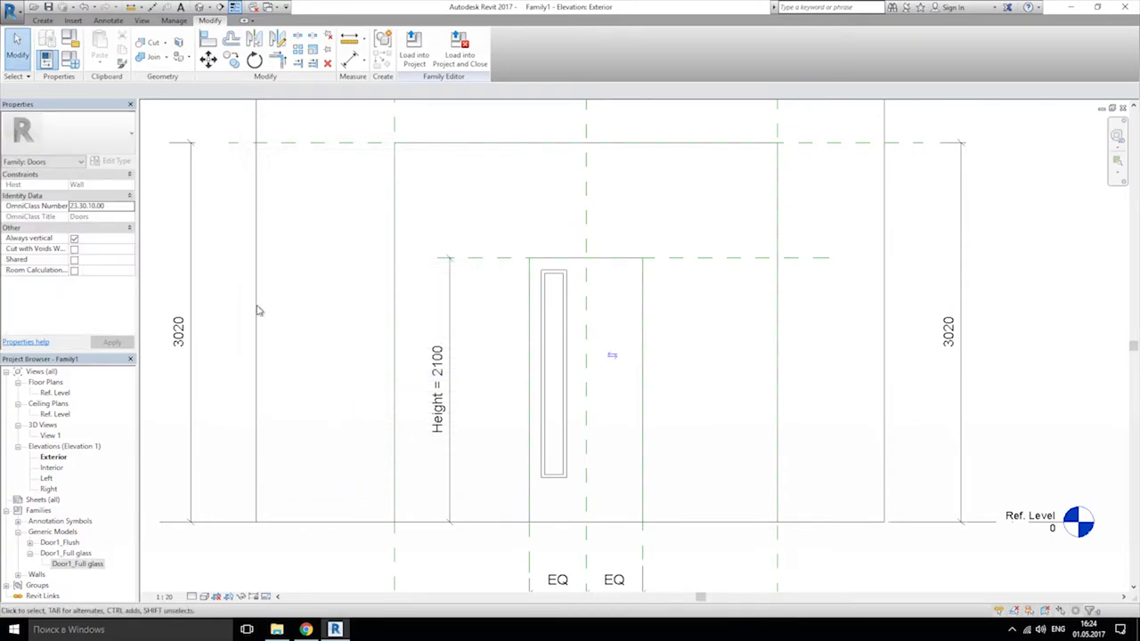
click(71, 60)
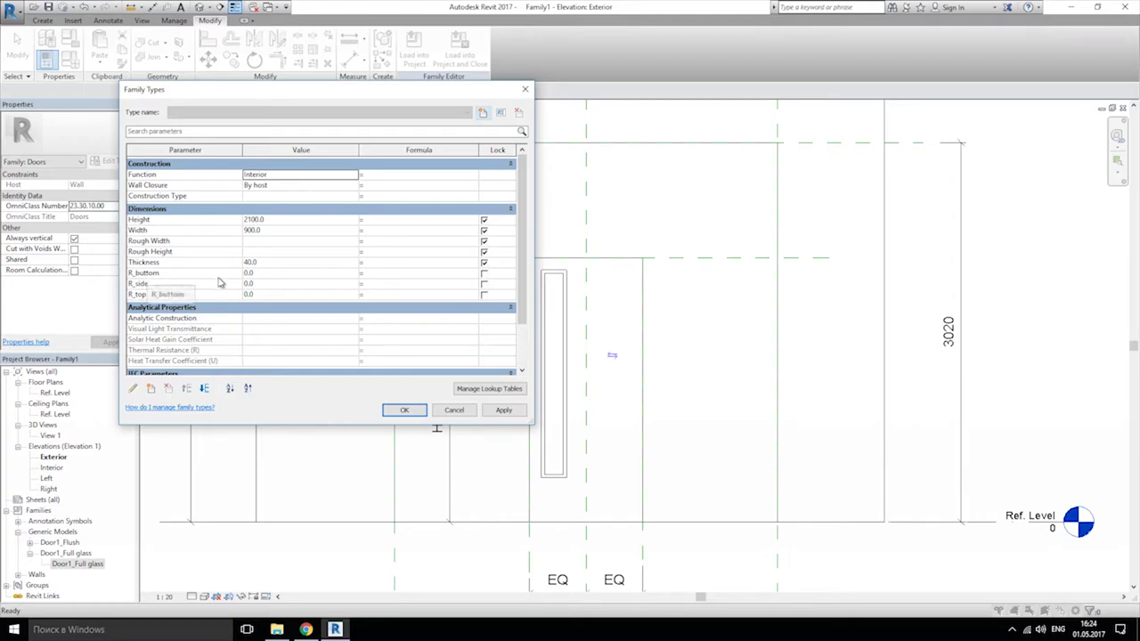
drag(356, 99, 291, 96)
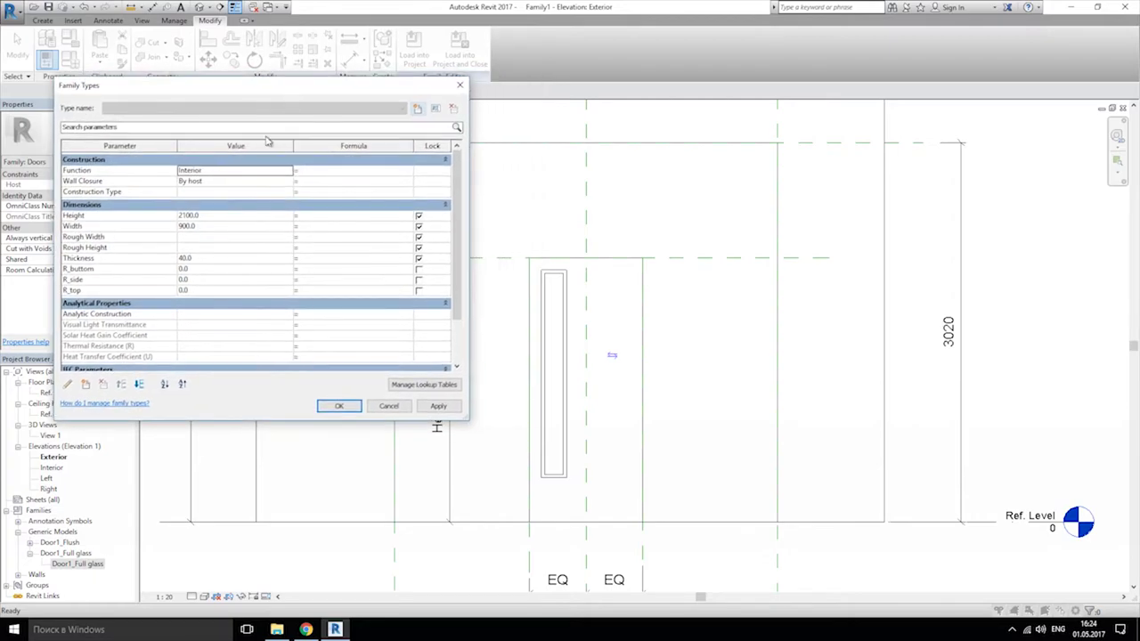
click(209, 272)
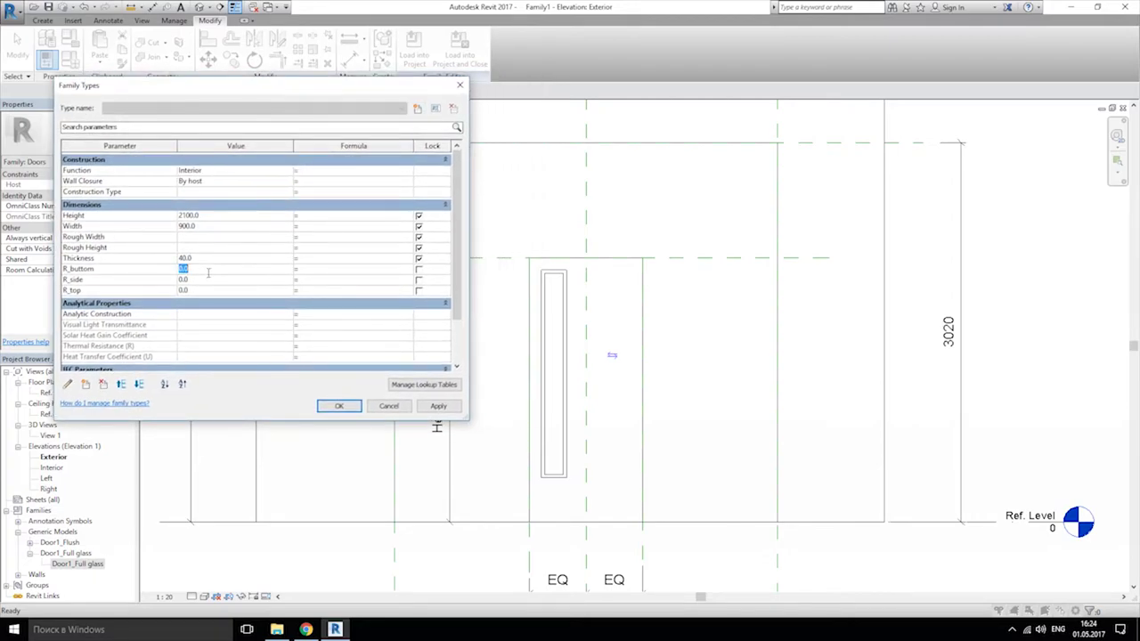
text(100)
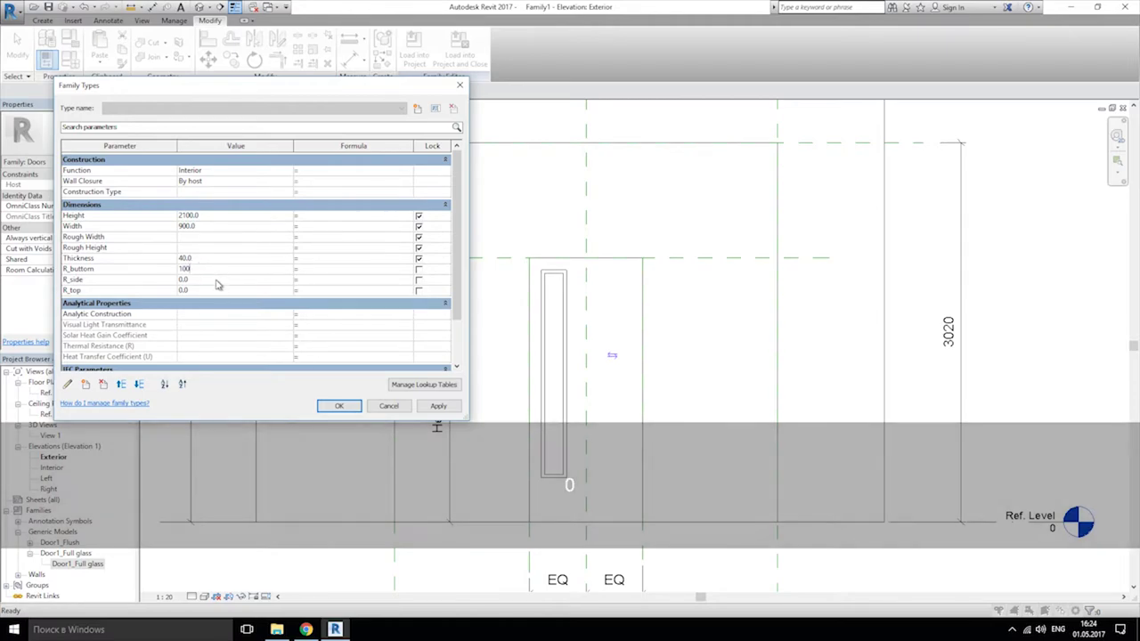
click(216, 279)
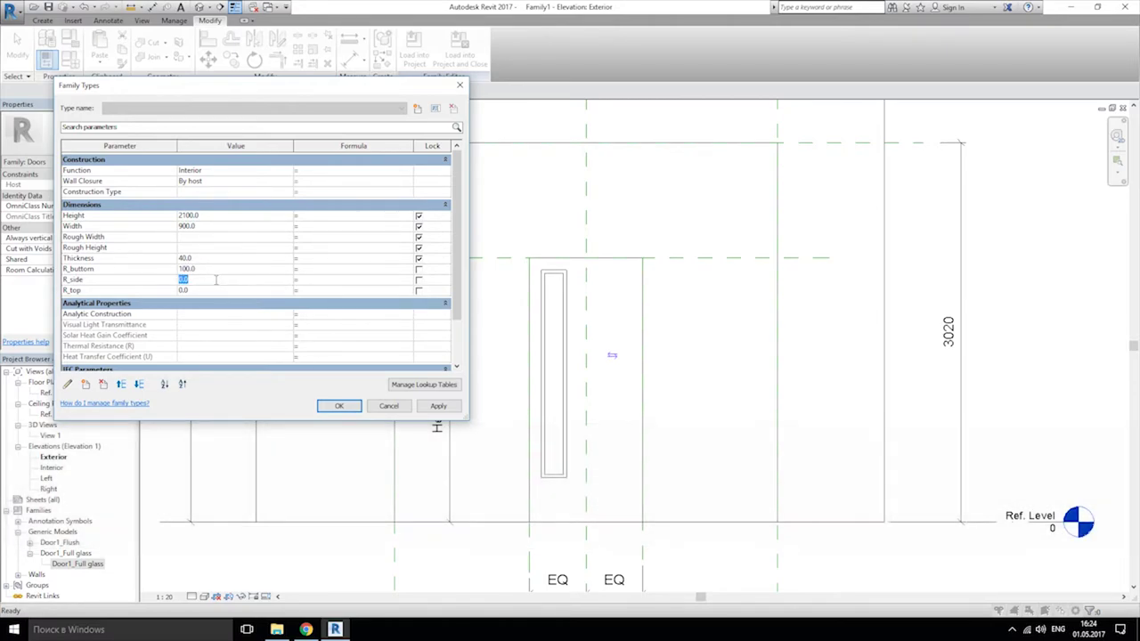
click(388, 407)
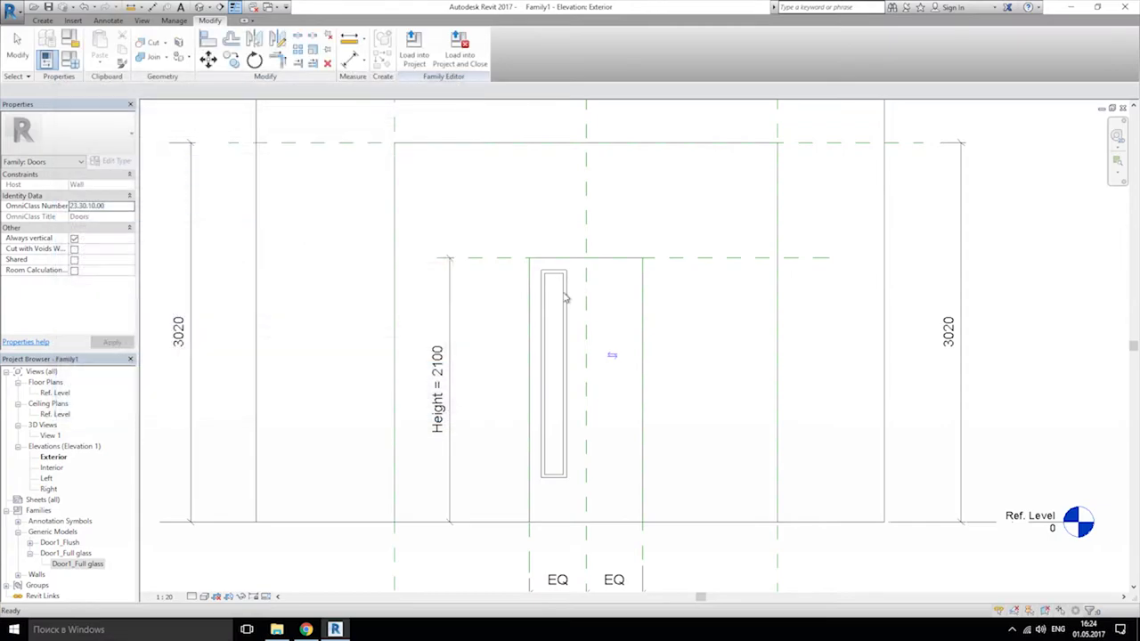
Step: Set the family's Door_type<Generic Models> parameter to Door1_Full glass and apply it
click(69, 58)
scroll(180, 343, down, 5)
click(220, 336)
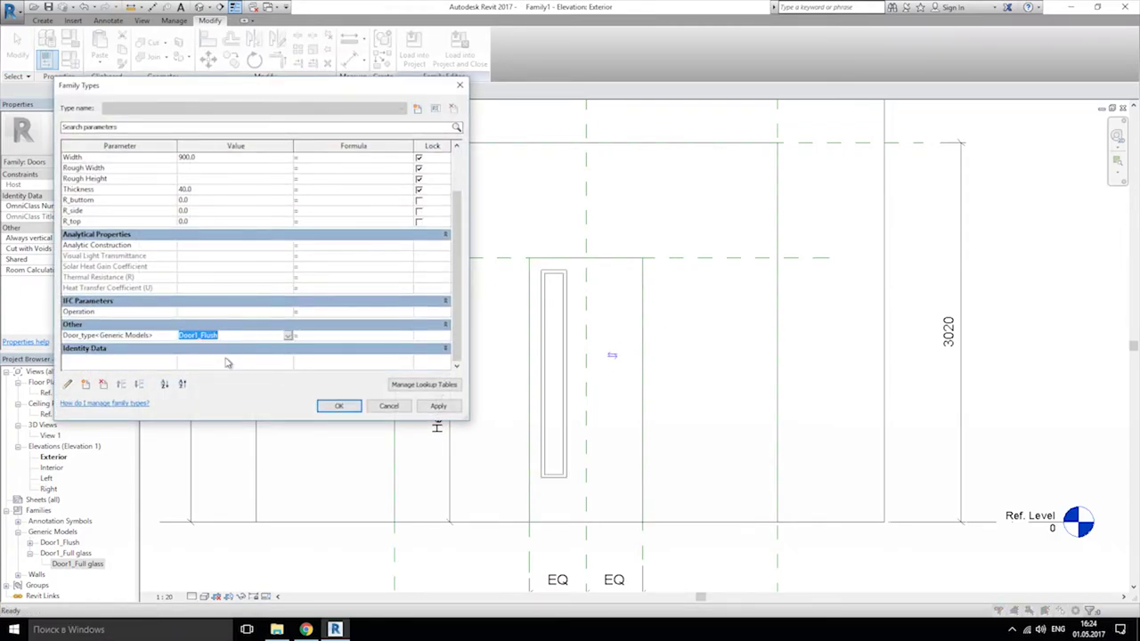
click(287, 336)
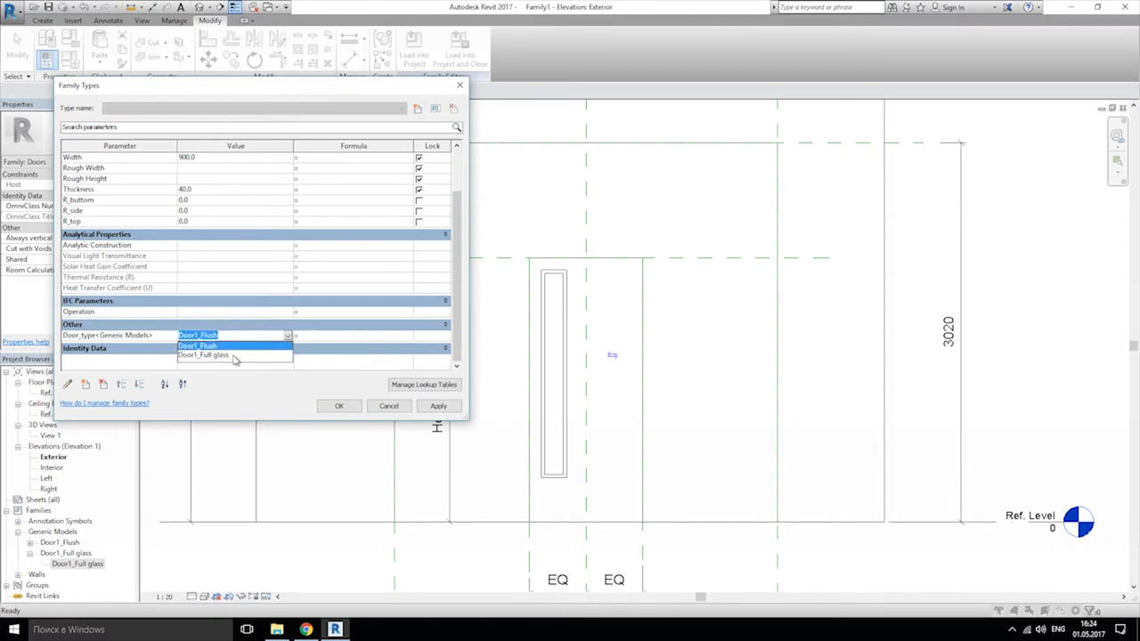
click(206, 357)
click(434, 407)
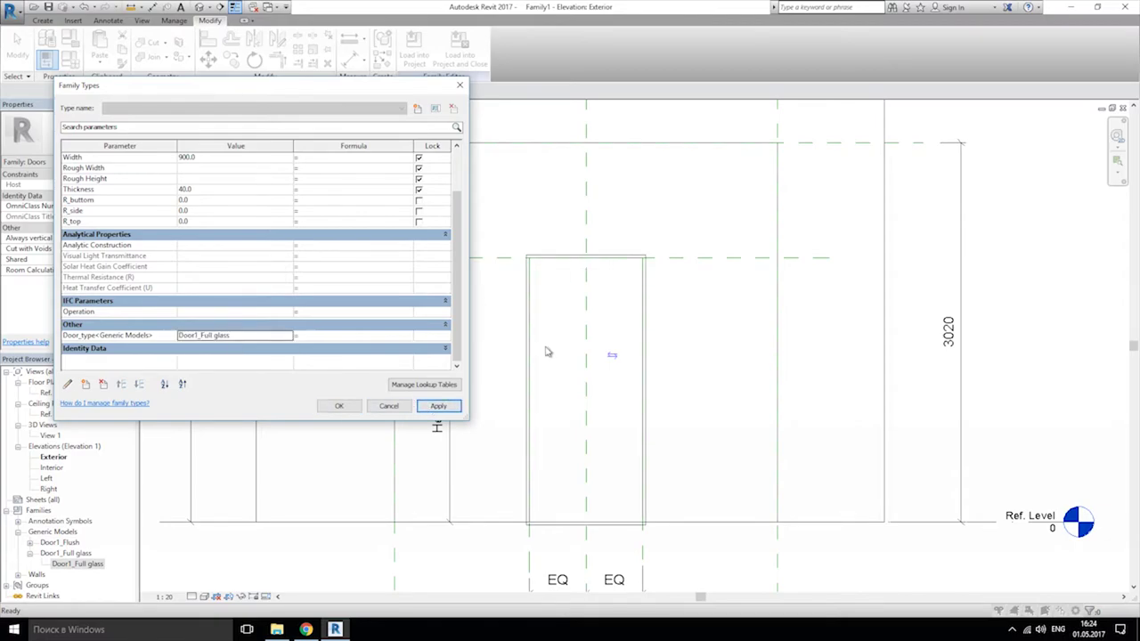
Step: Set R_buttom to 500, R_side to 100 and R_top to 150, and accept the family type changes
click(203, 199)
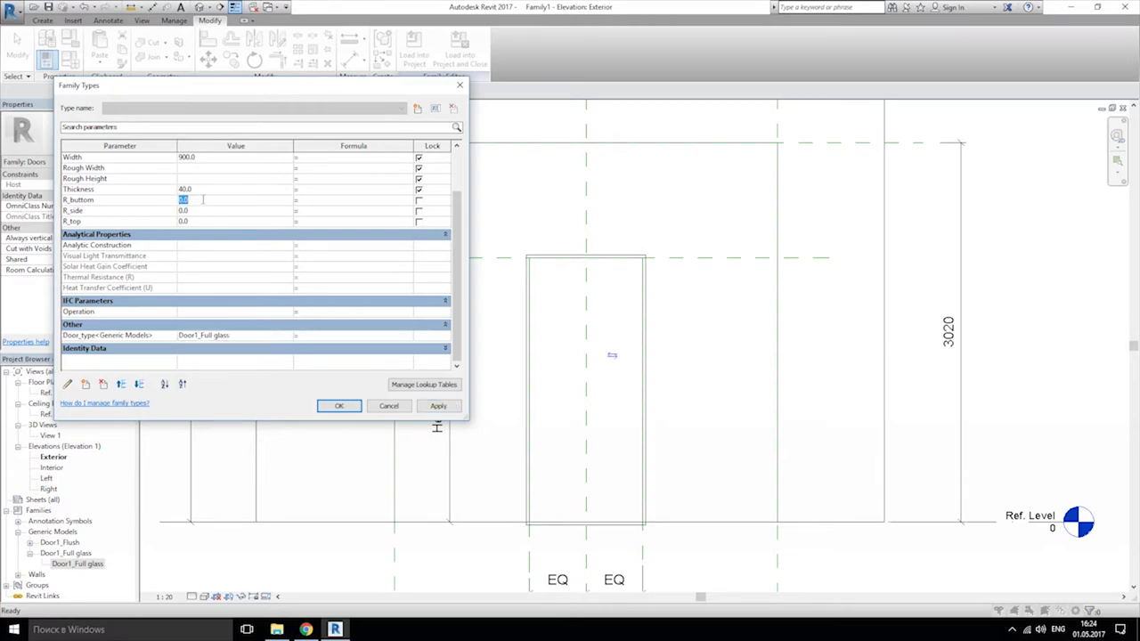
text(1)
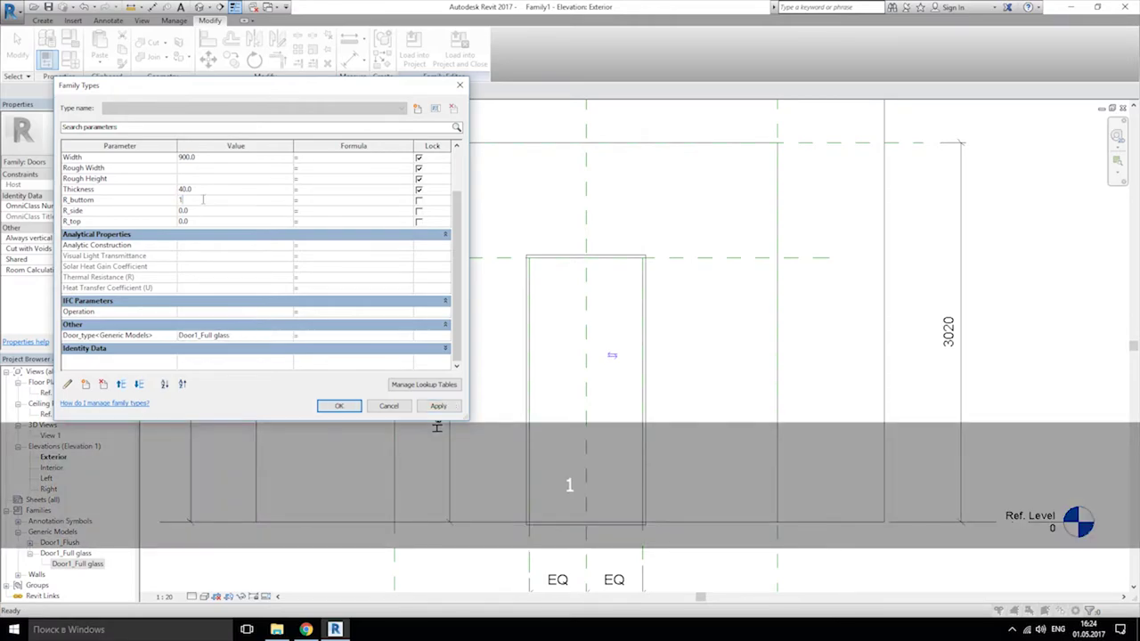
key(BackSpace)
text(500)
click(190, 212)
text(10)
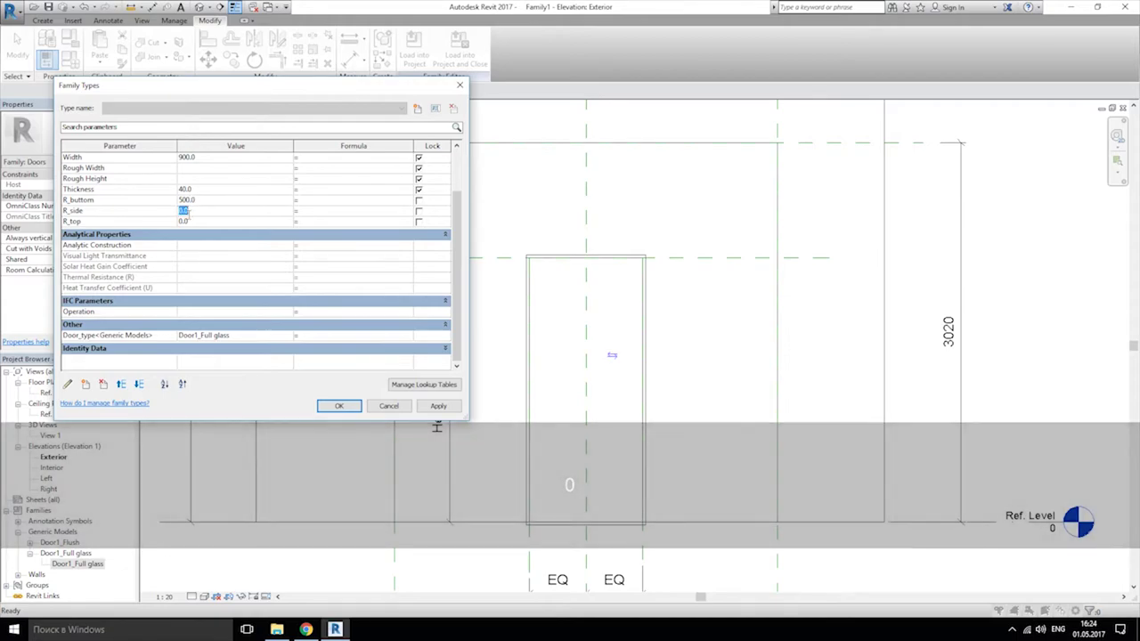
text(0)
click(190, 221)
text(15)
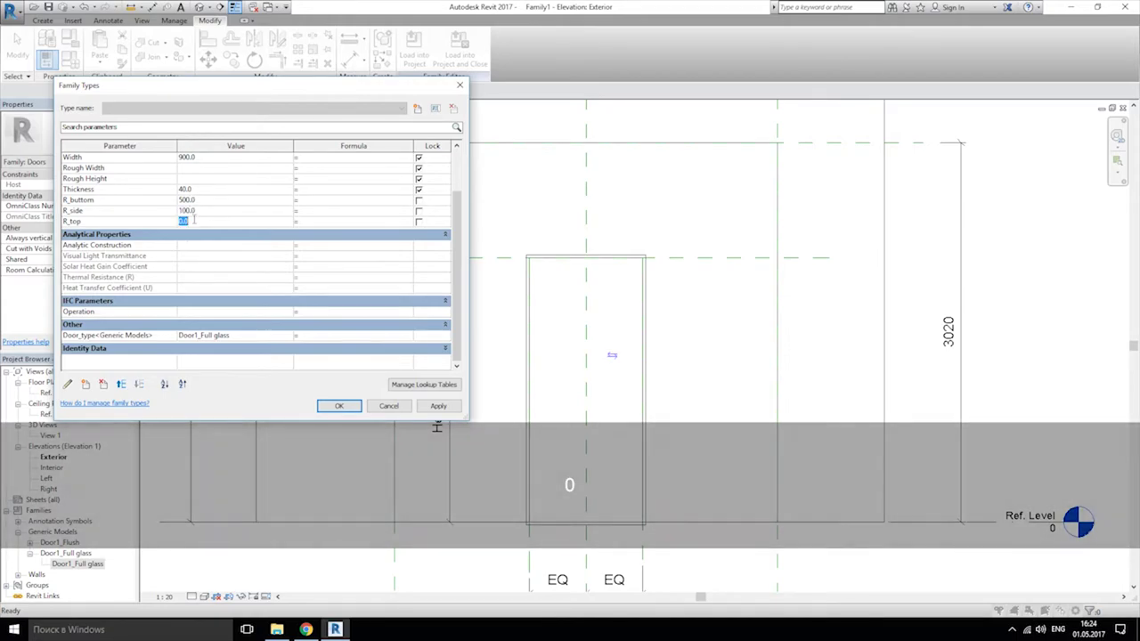
click(431, 408)
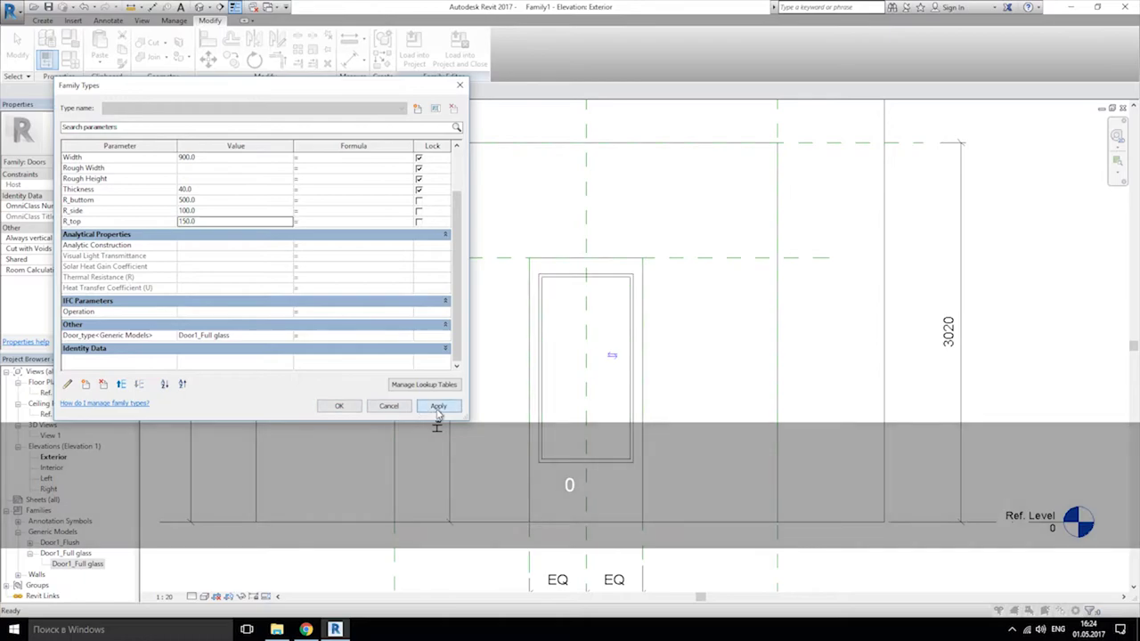
click(338, 406)
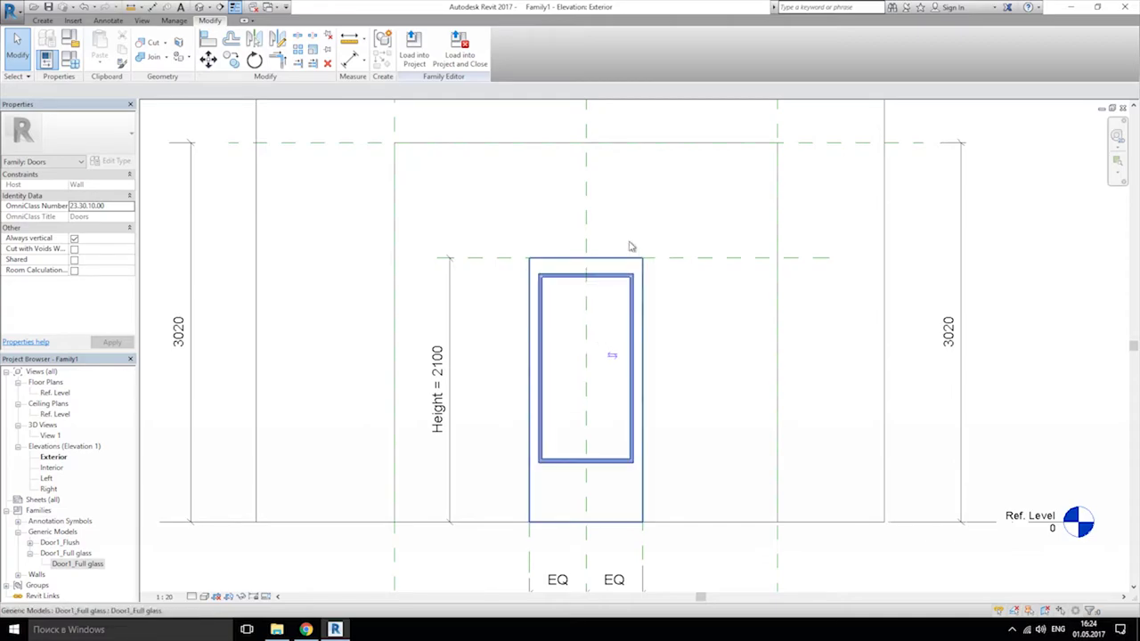
Step: Examine the type parameters of the nested Door1_Flush type and close its properties unchanged
click(71, 543)
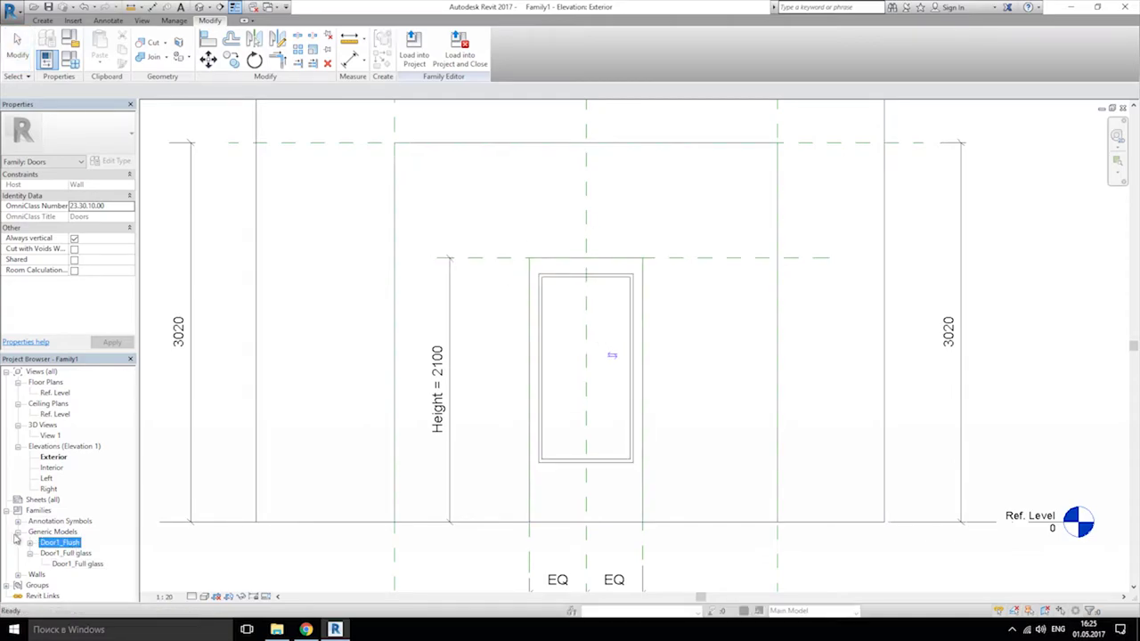
click(30, 543)
click(83, 554)
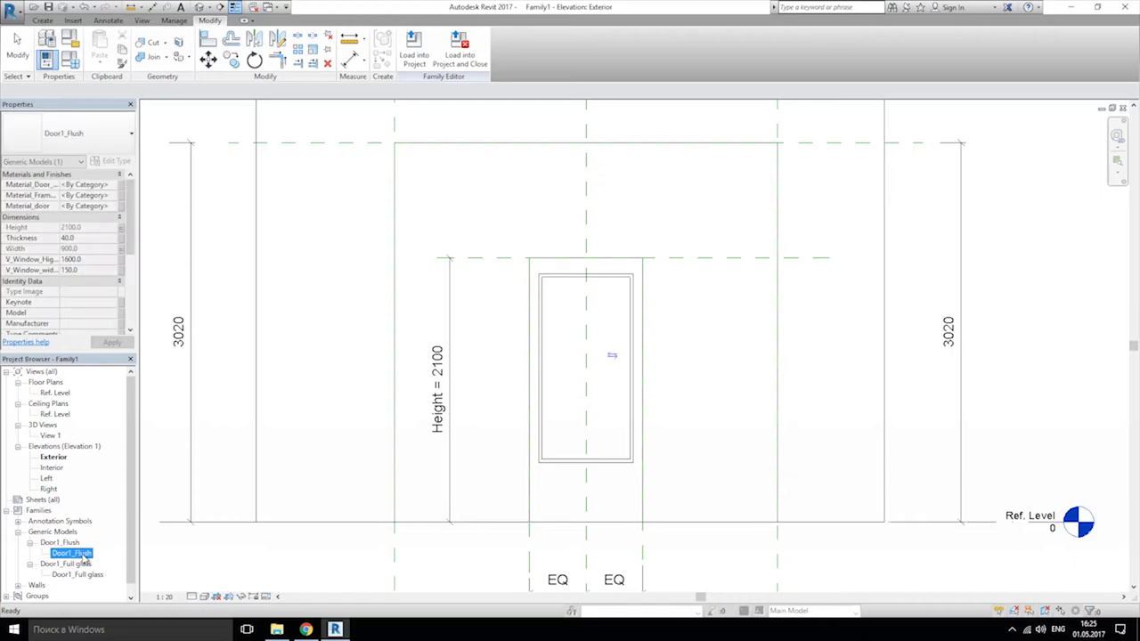
double_click(82, 556)
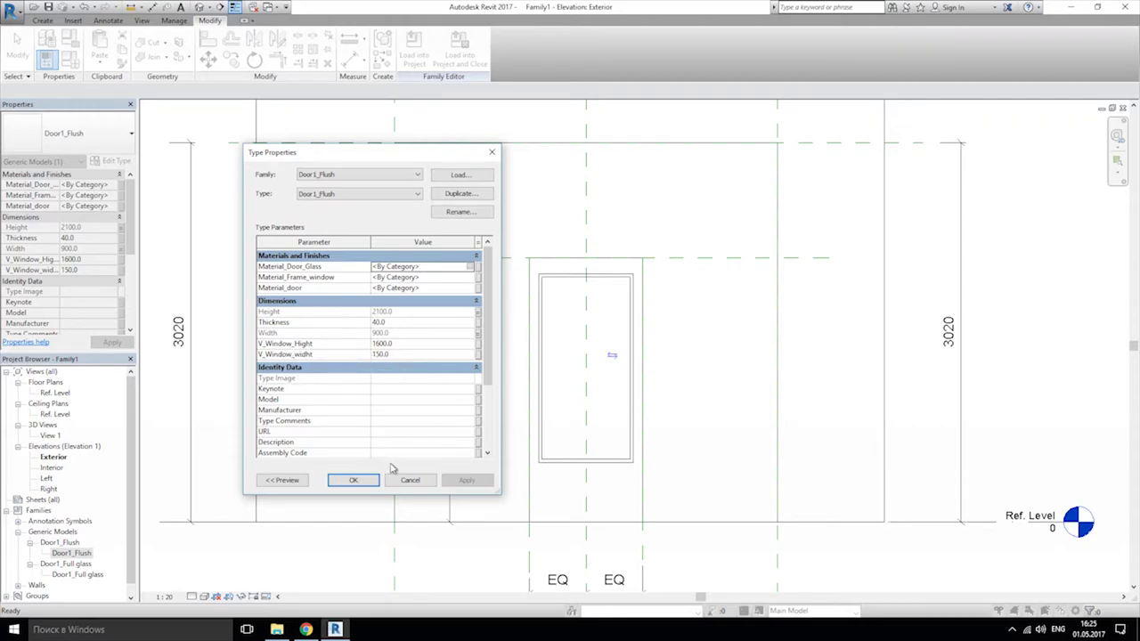
click(493, 153)
Step: Add a Length type parameter named V_Window_High under Dimensions to the door family, copying its name
click(71, 57)
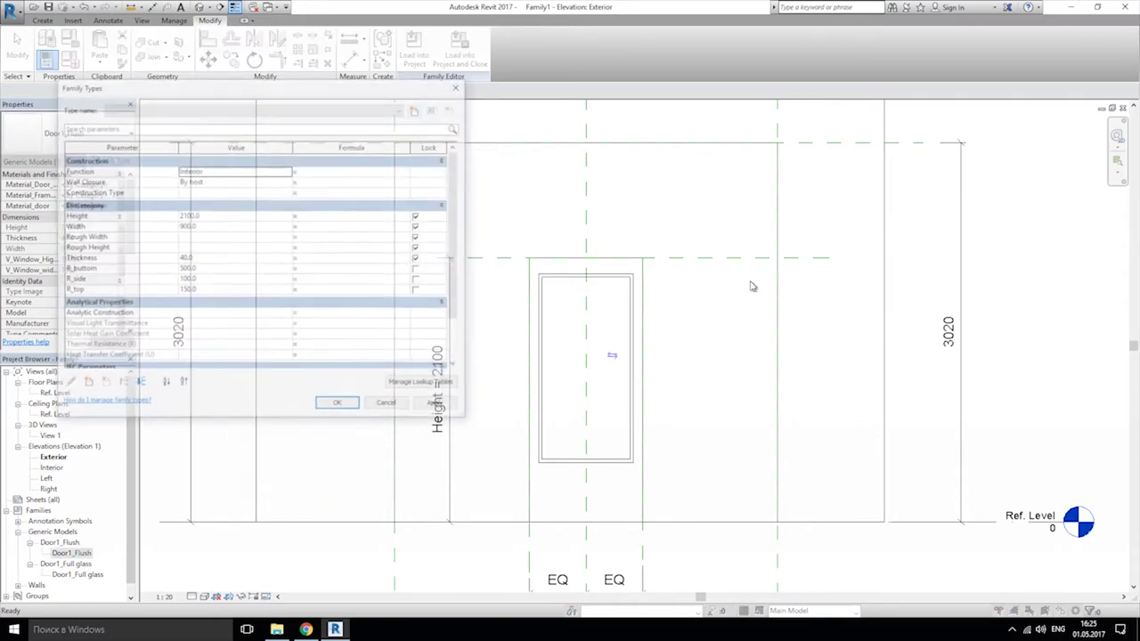
click(85, 384)
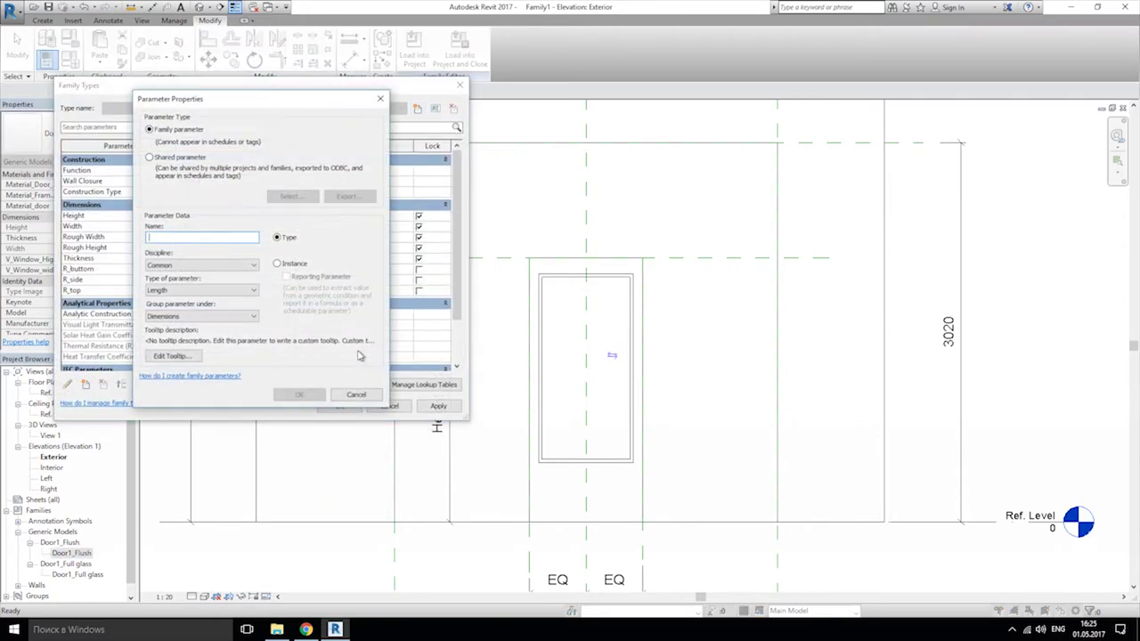
text(V_)
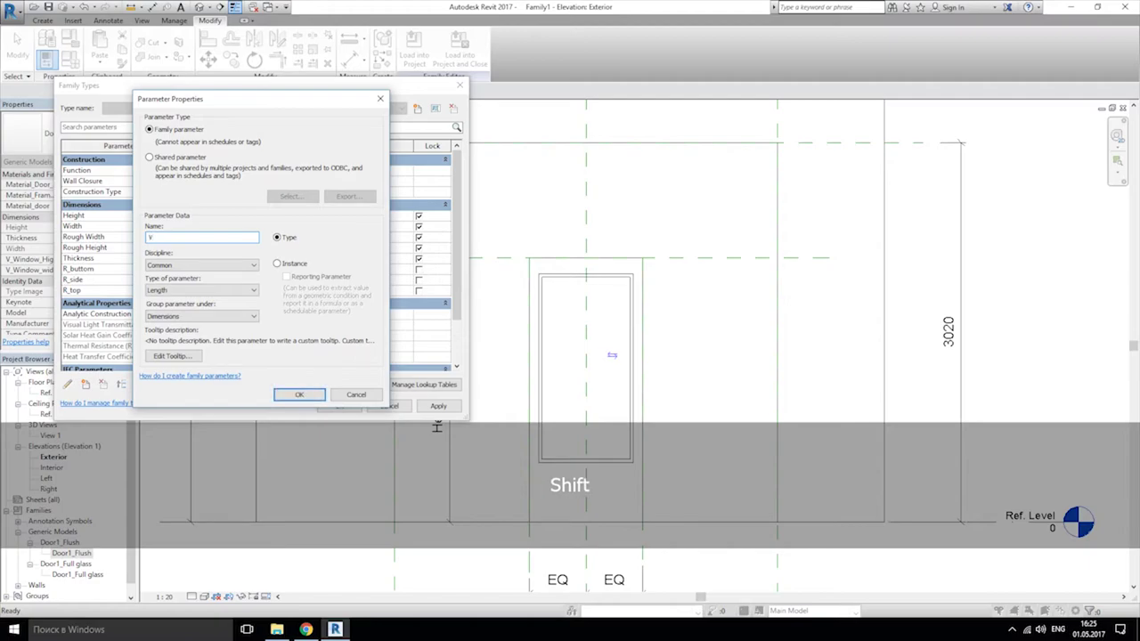
text(Window_High)
key(ctrl+a)
key(ctrl+c)
click(299, 395)
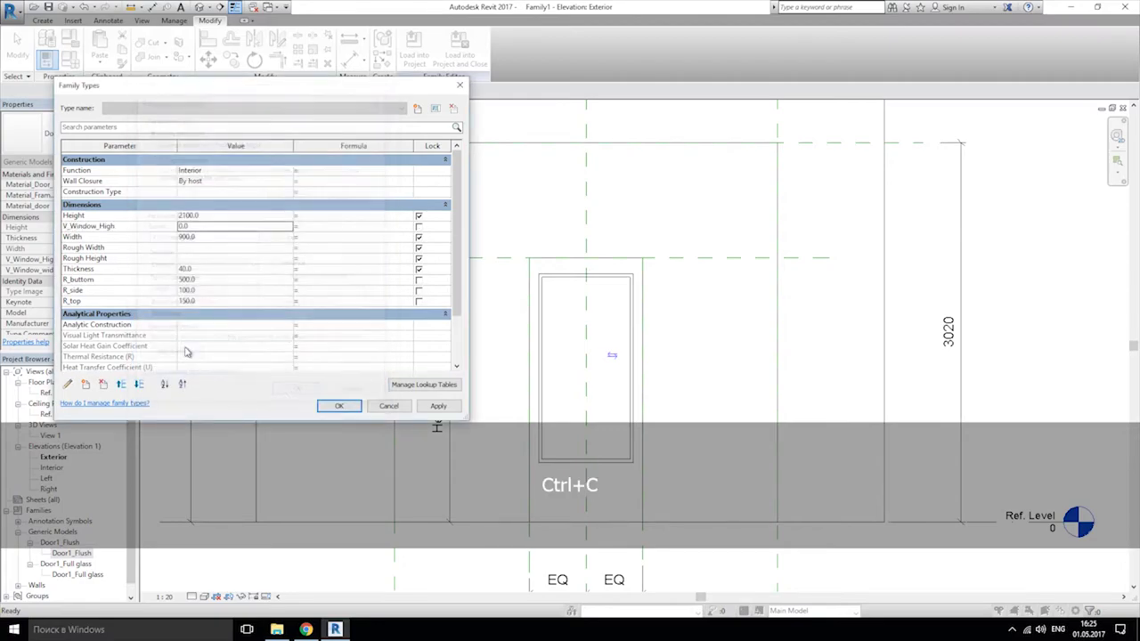
Step: Add another Length type parameter under Dimensions, reusing the copied name changed to V_Window_width
click(86, 384)
key(ctrl+v)
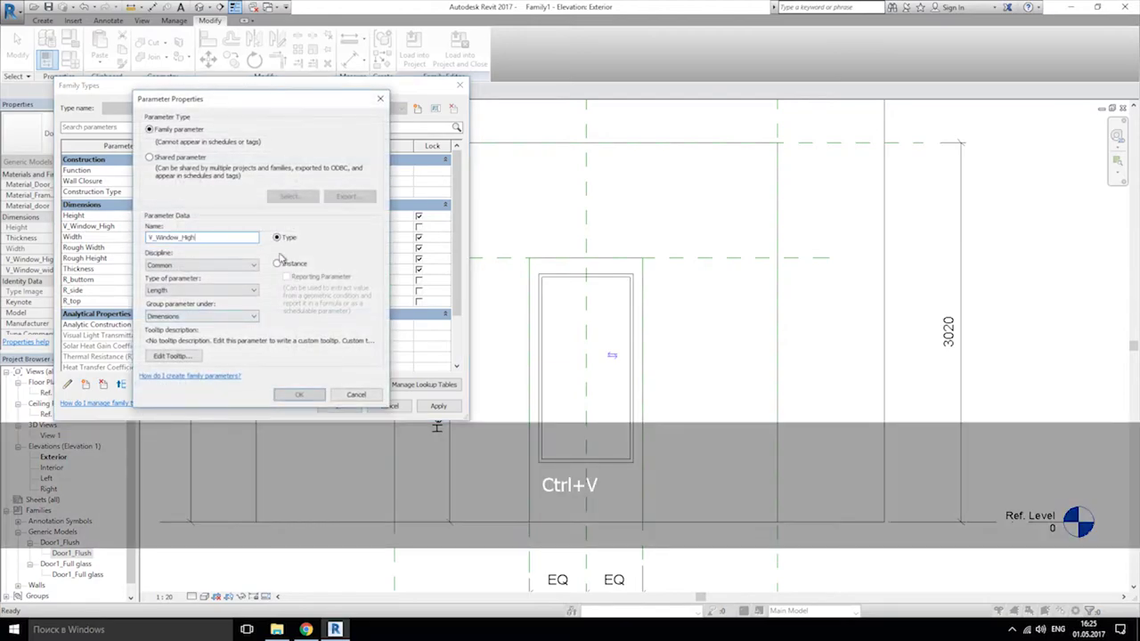
key(BackSpace)
key(BackSpace)
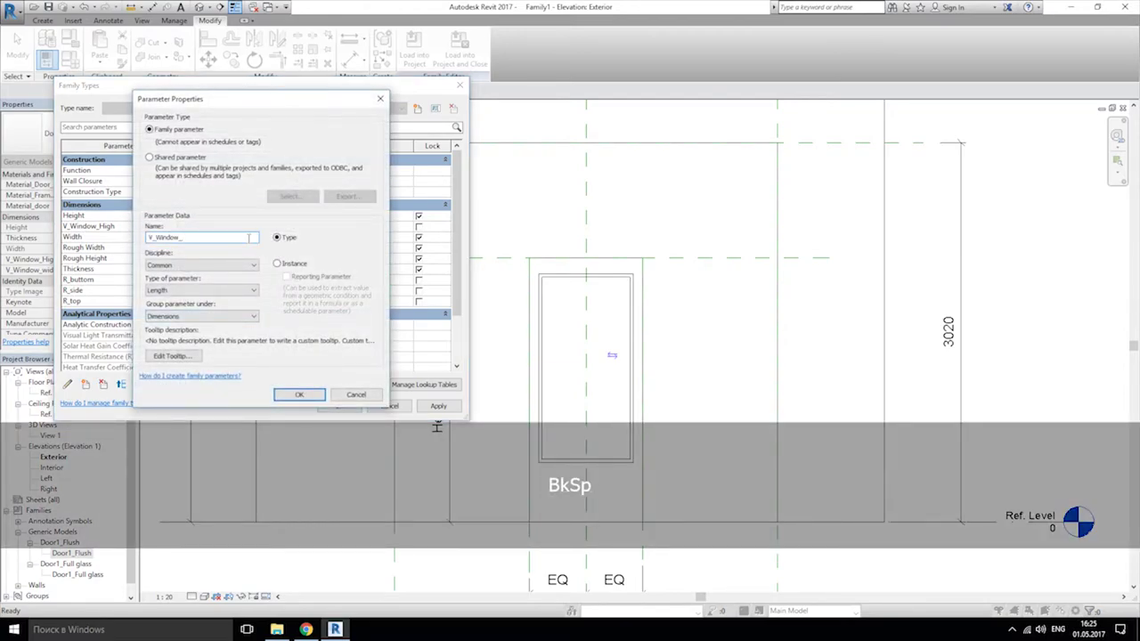
text(wid)
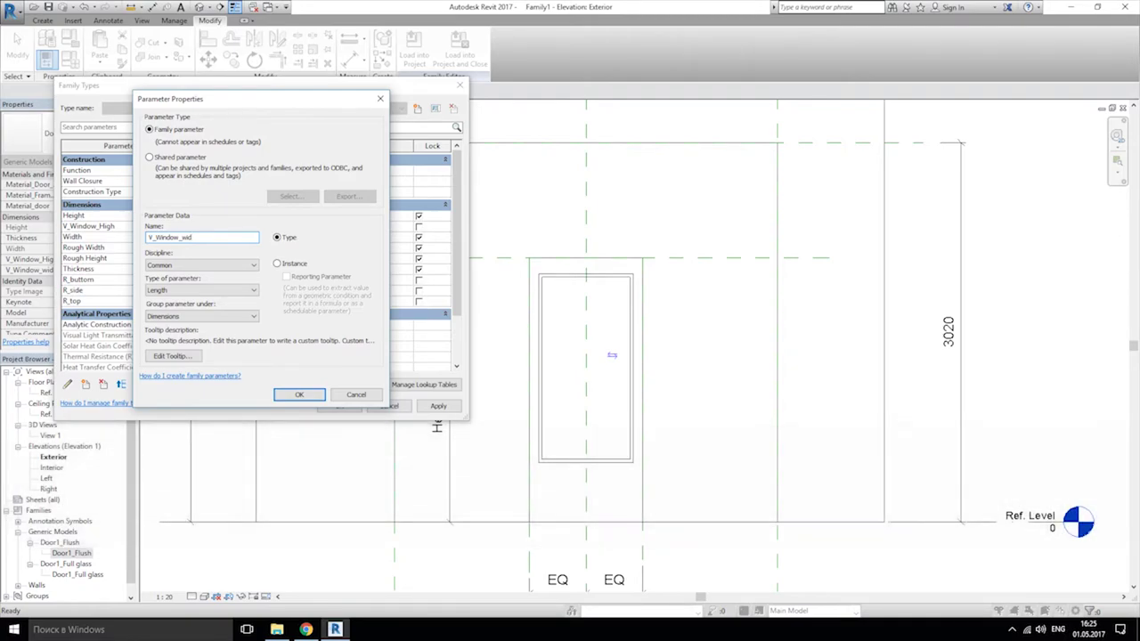
text(th)
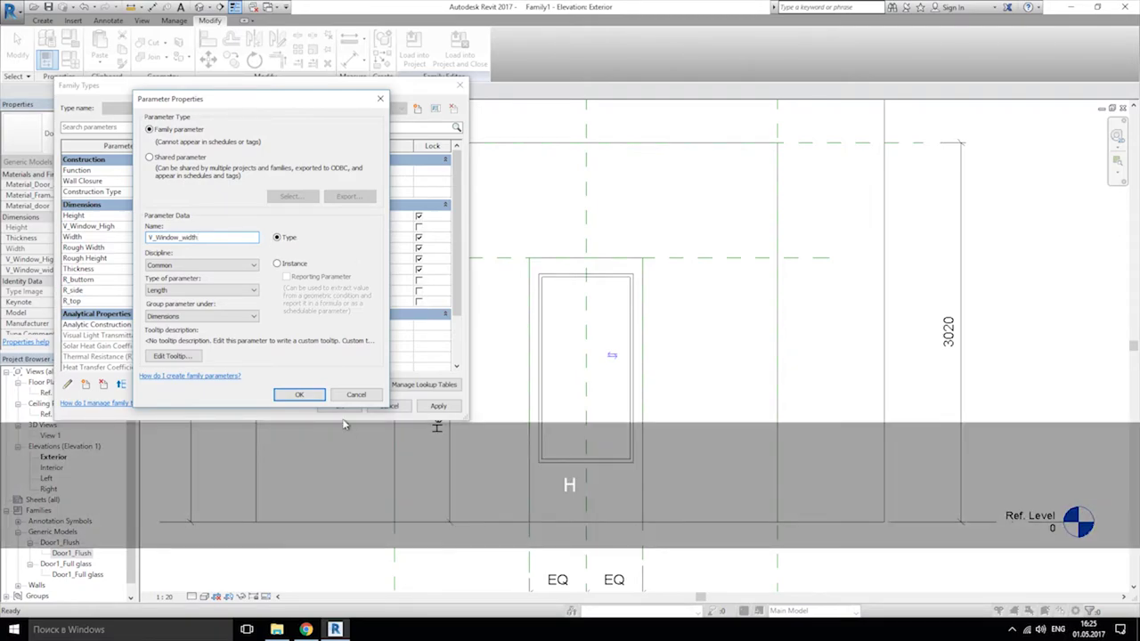
click(299, 394)
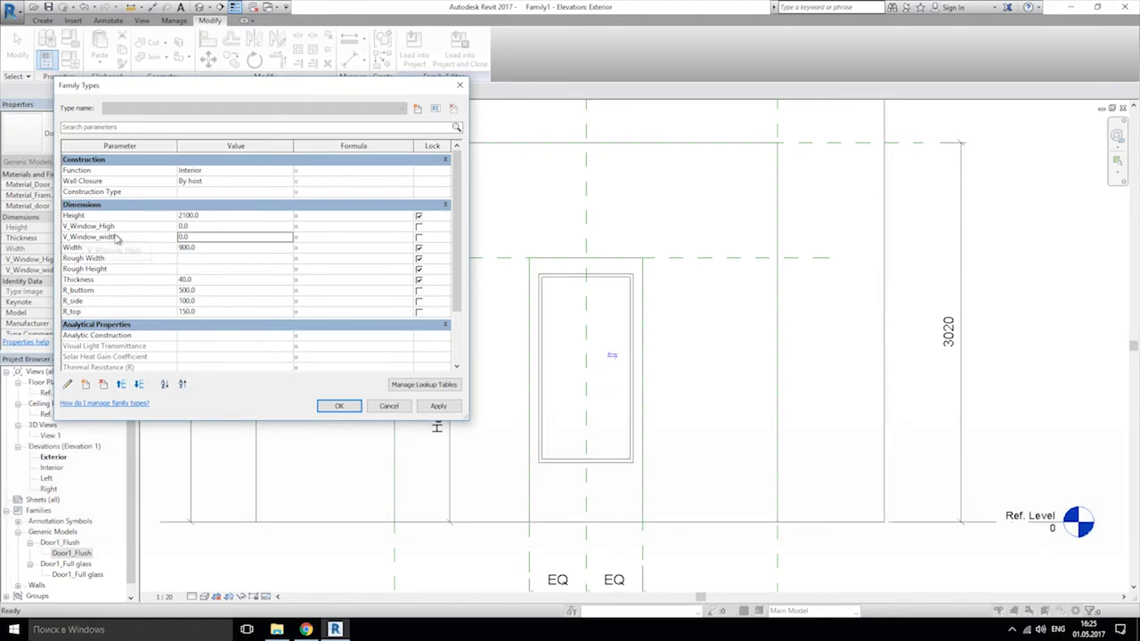
Step: Move the V_Window_width parameter down to the end of the Dimensions group in the door family's types
click(116, 239)
click(139, 385)
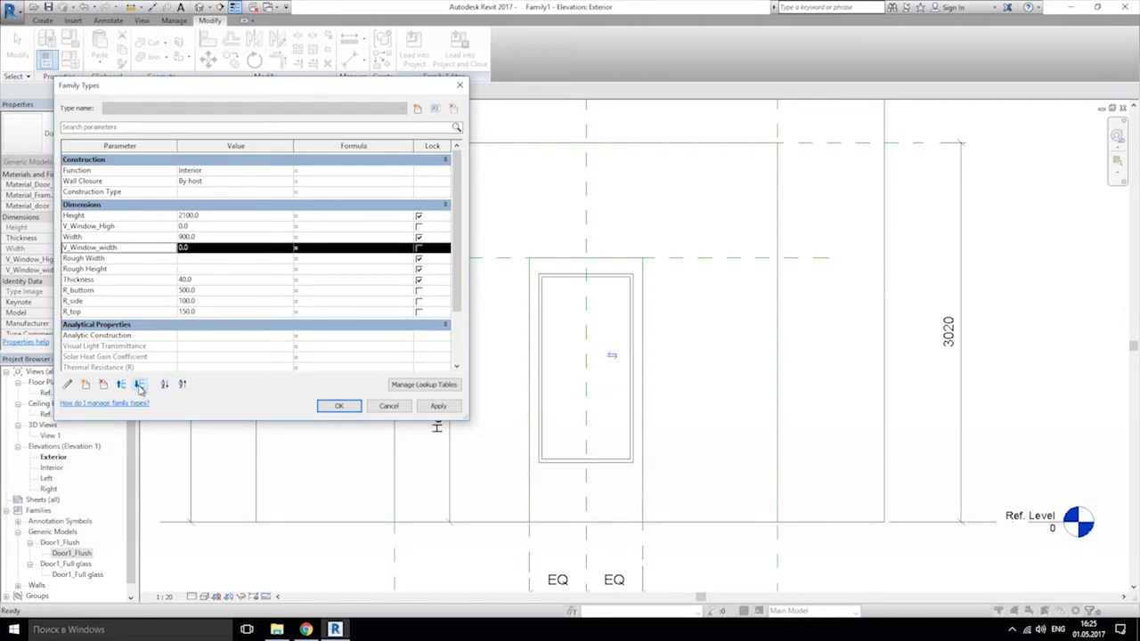
click(139, 385)
click(139, 385)
click(139, 385)
click(139, 384)
click(138, 385)
click(139, 384)
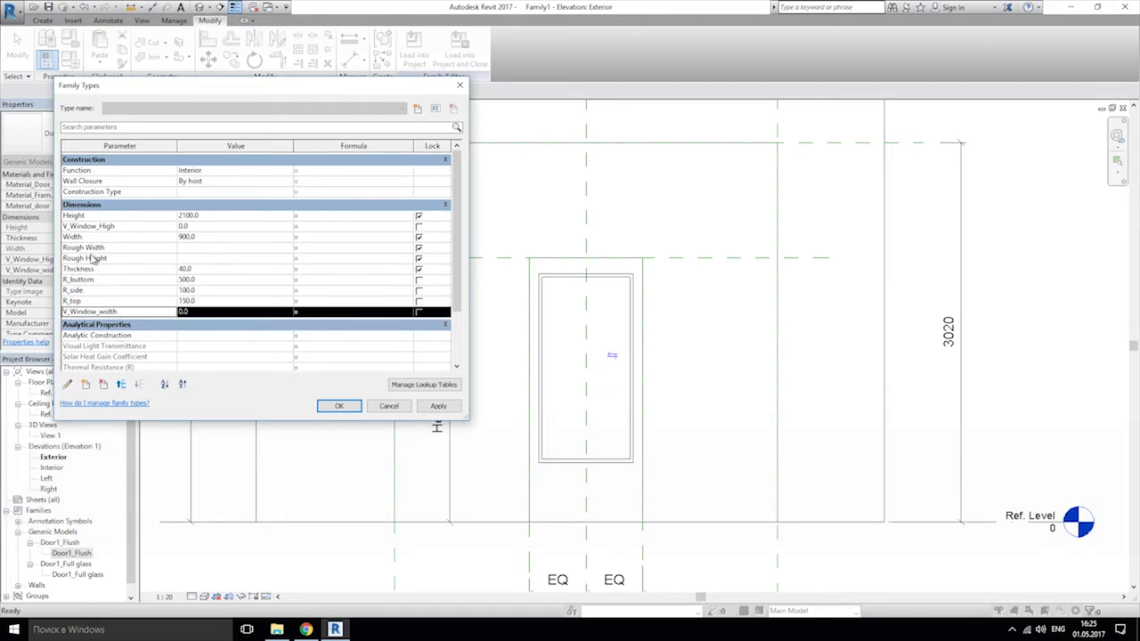
Step: Move the V_Window_High parameter down to directly above V_Window_width and accept the family type changes
click(102, 226)
click(139, 385)
click(139, 384)
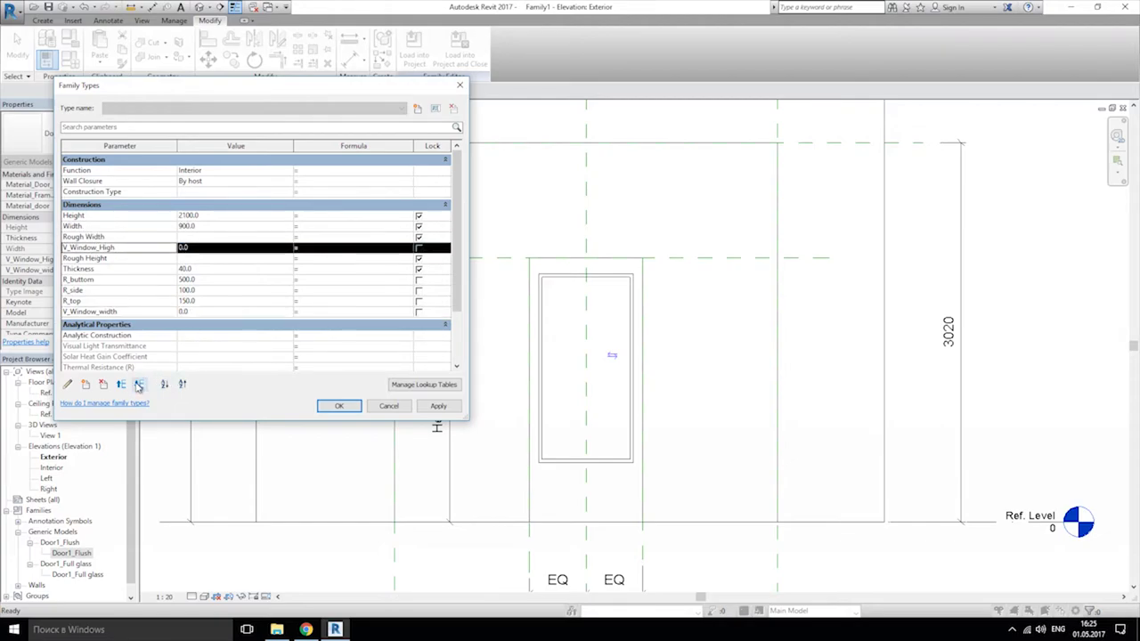
click(139, 384)
click(139, 384)
click(139, 385)
click(139, 385)
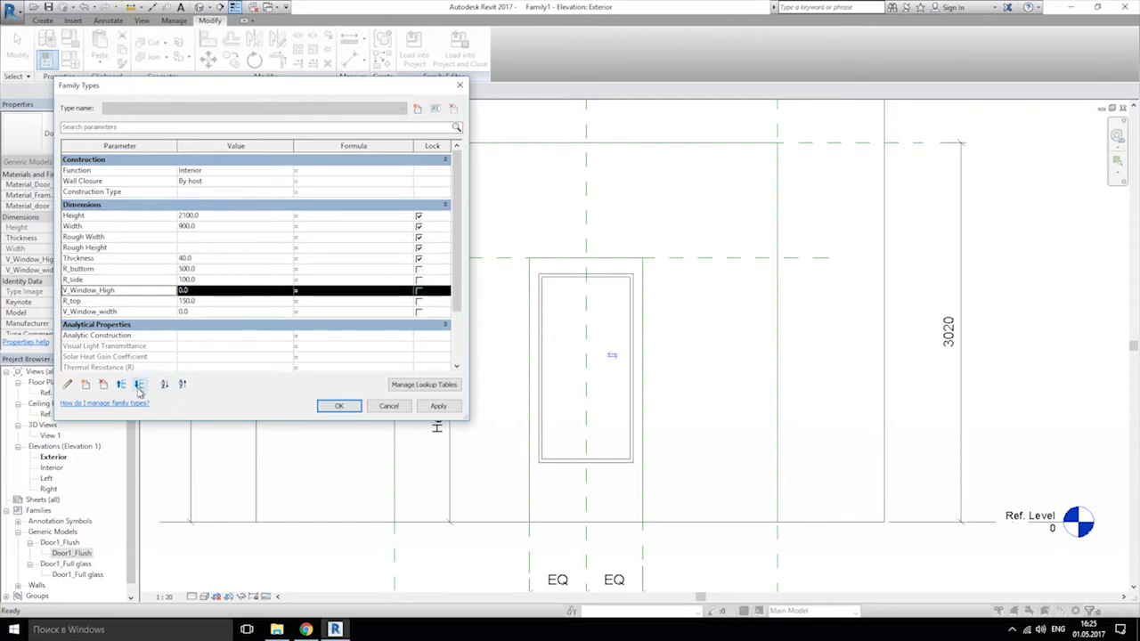
click(139, 385)
click(339, 405)
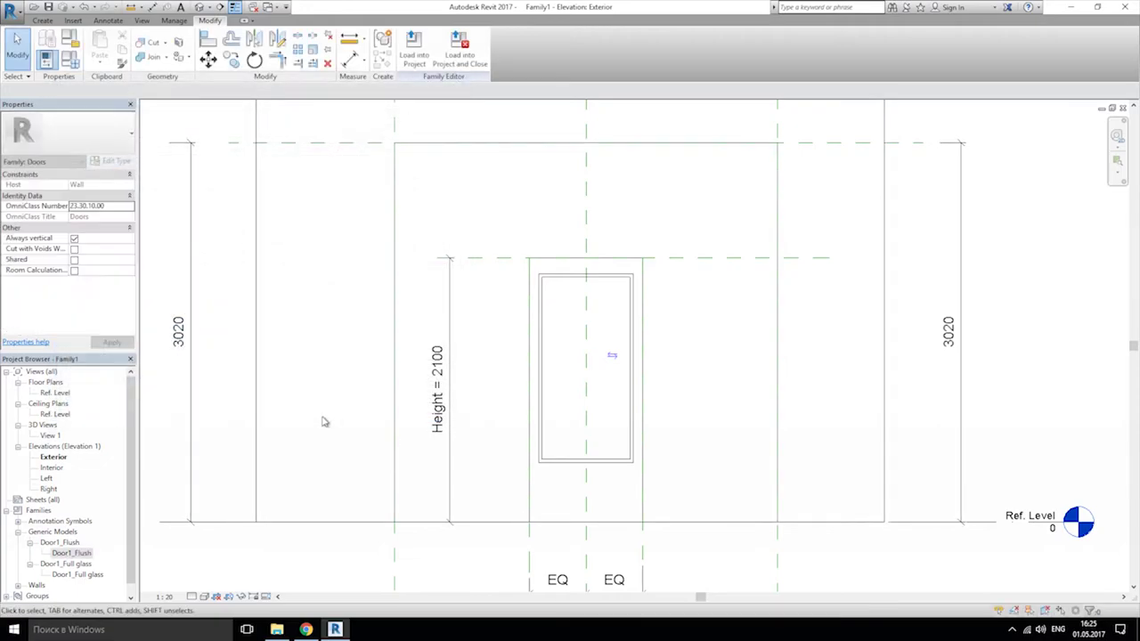
Step: Try to associate the nested Door1_Flush type's V_Window_Hight with one of the door family's window-size parameters
double_click(71, 553)
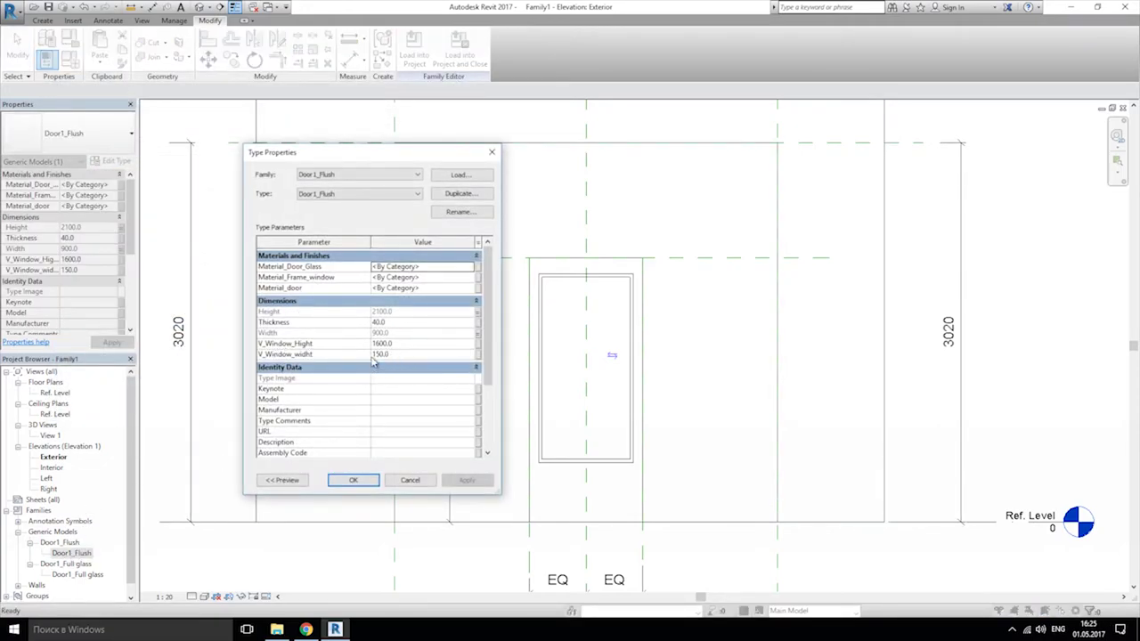
click(479, 345)
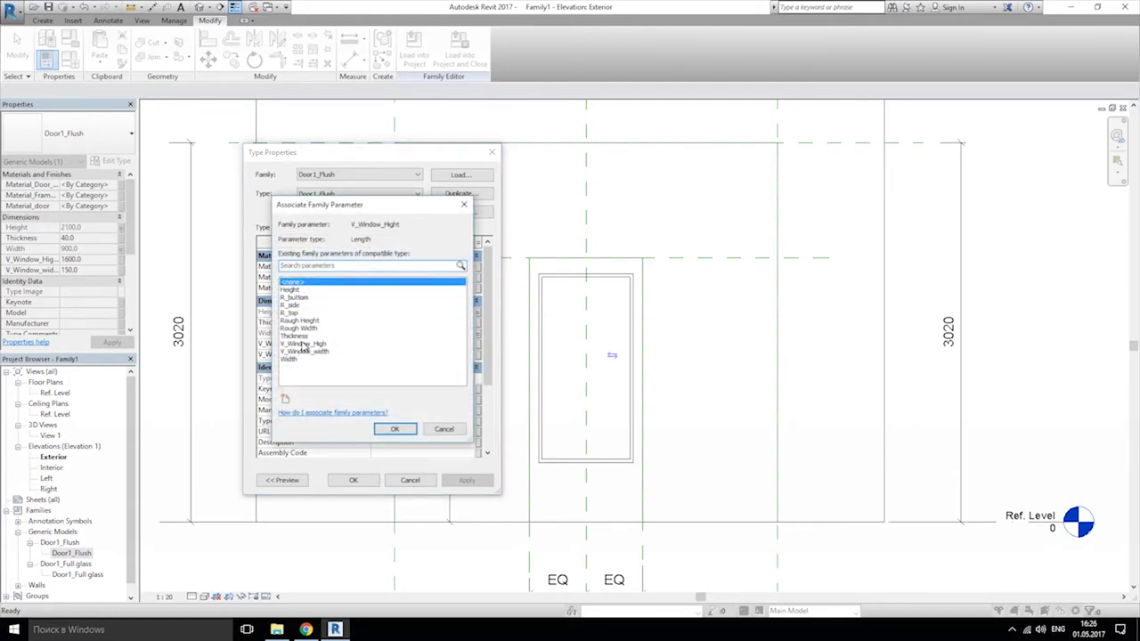
drag(359, 208, 499, 204)
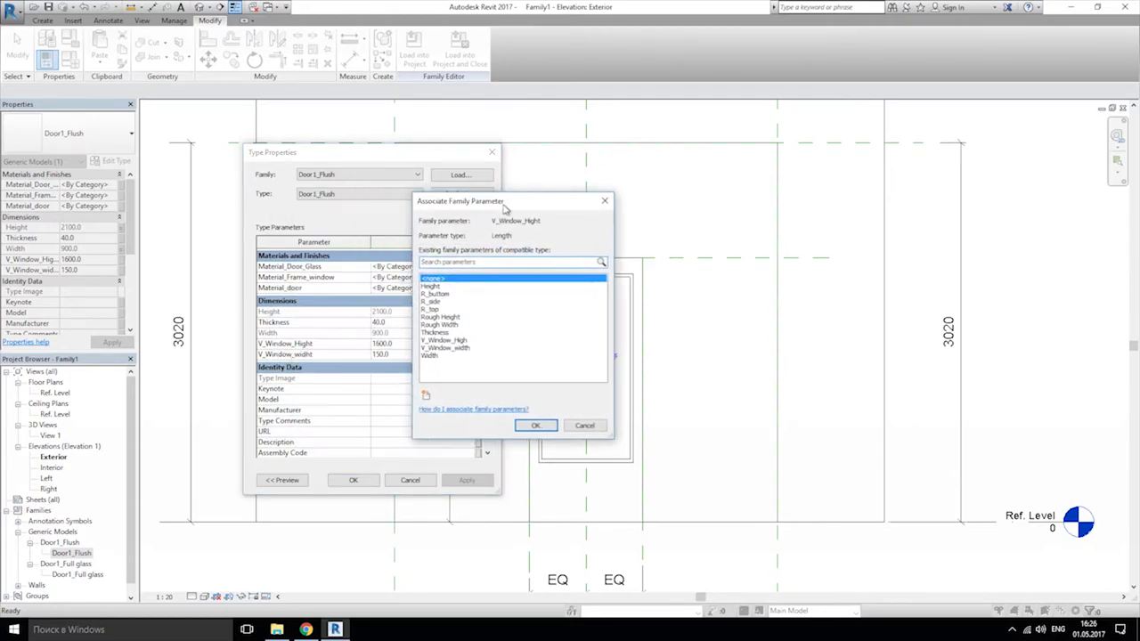
click(463, 347)
click(536, 426)
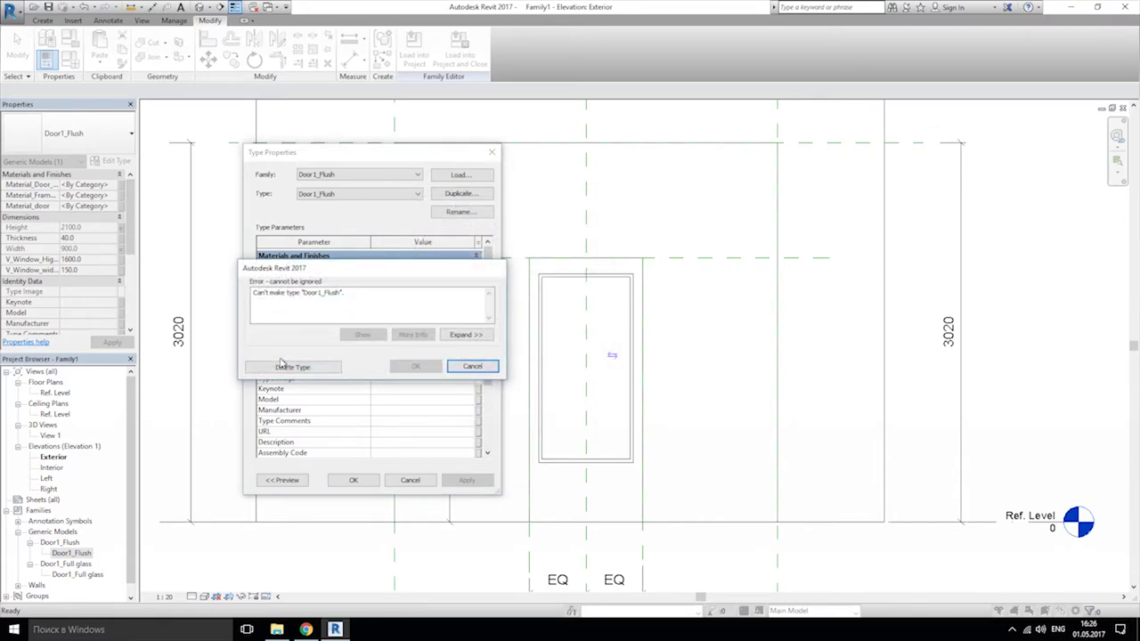
click(486, 367)
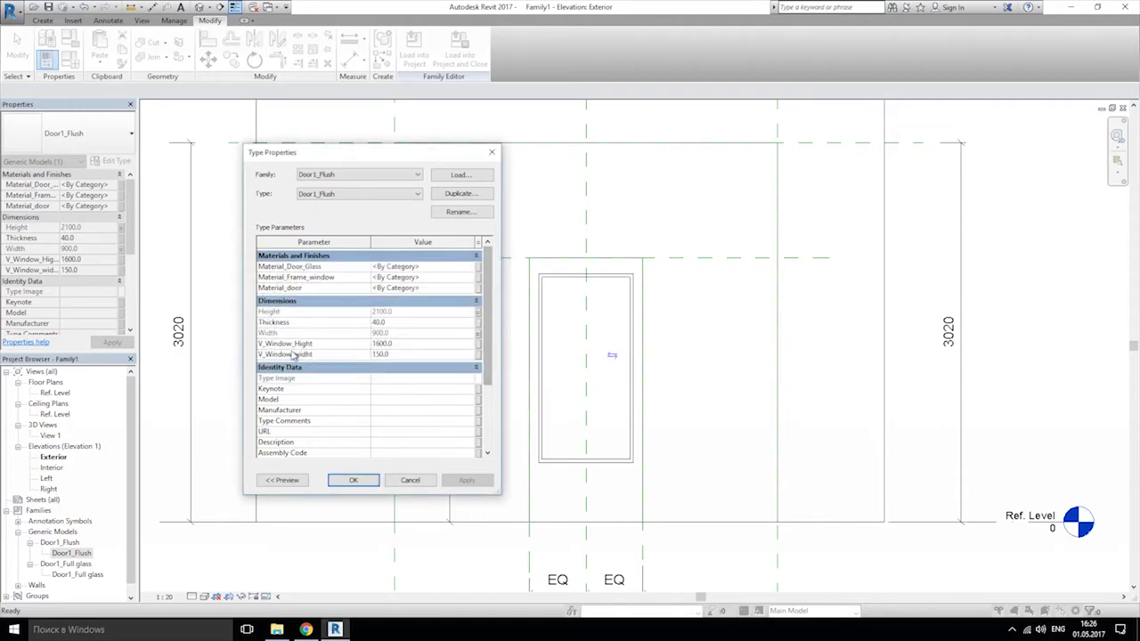
Step: Retry the V_Window_Hight association for Door1_Flush, expand the error details, and close the type properties without changes
click(478, 343)
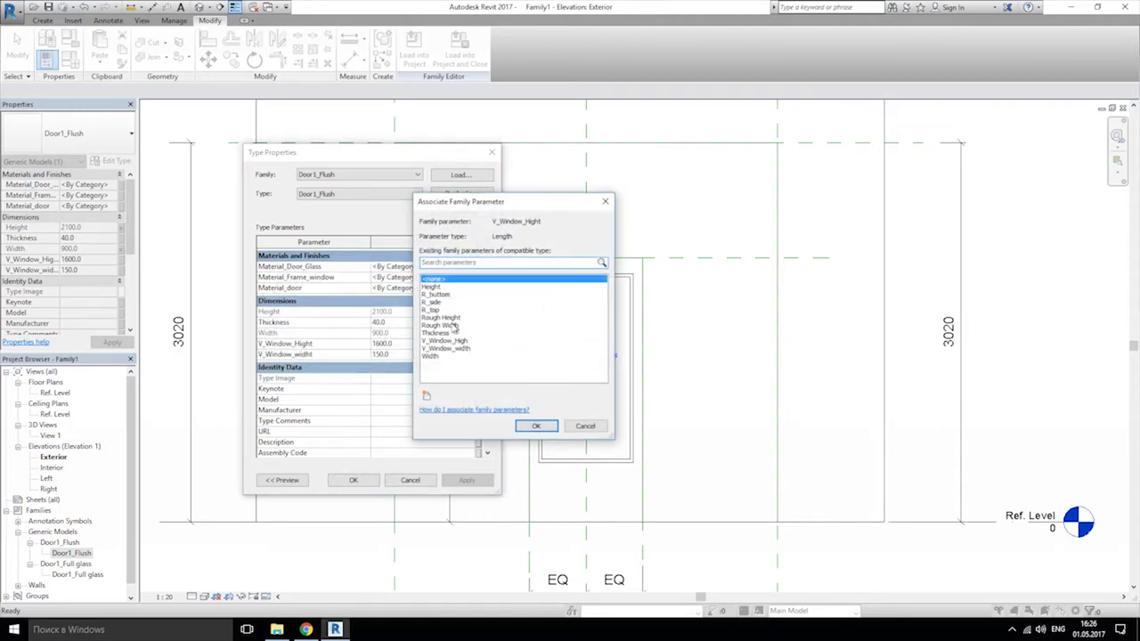
click(456, 348)
click(536, 425)
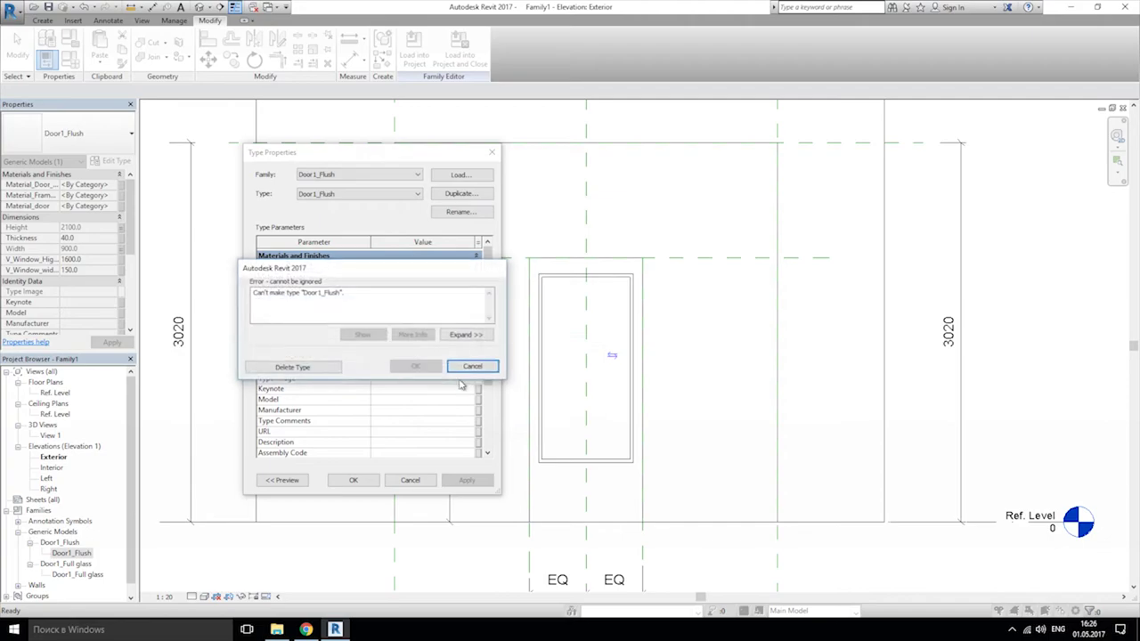
click(465, 334)
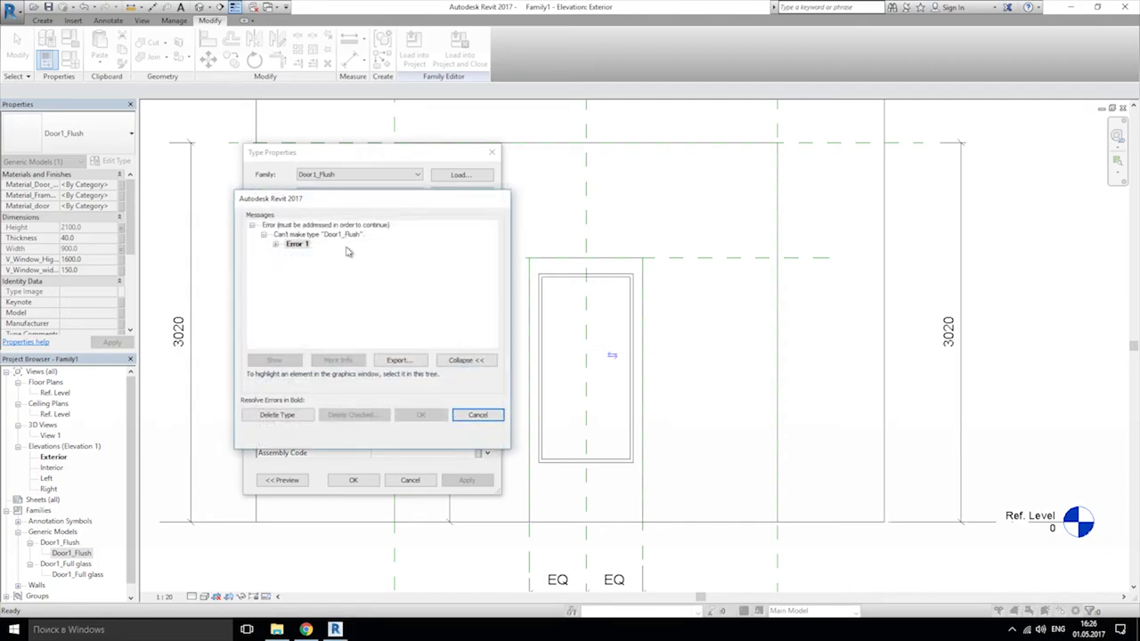
click(478, 415)
click(410, 480)
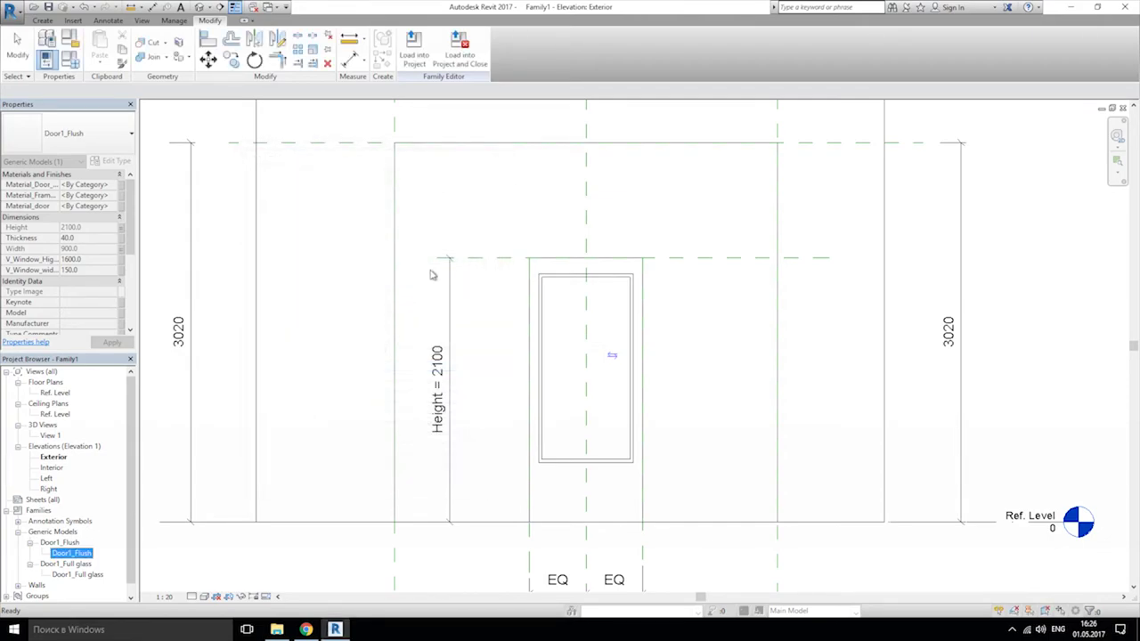
Step: Set the door family's V_Window_High to 1600 and V_Window_width to 150, and accept the family type changes
click(71, 58)
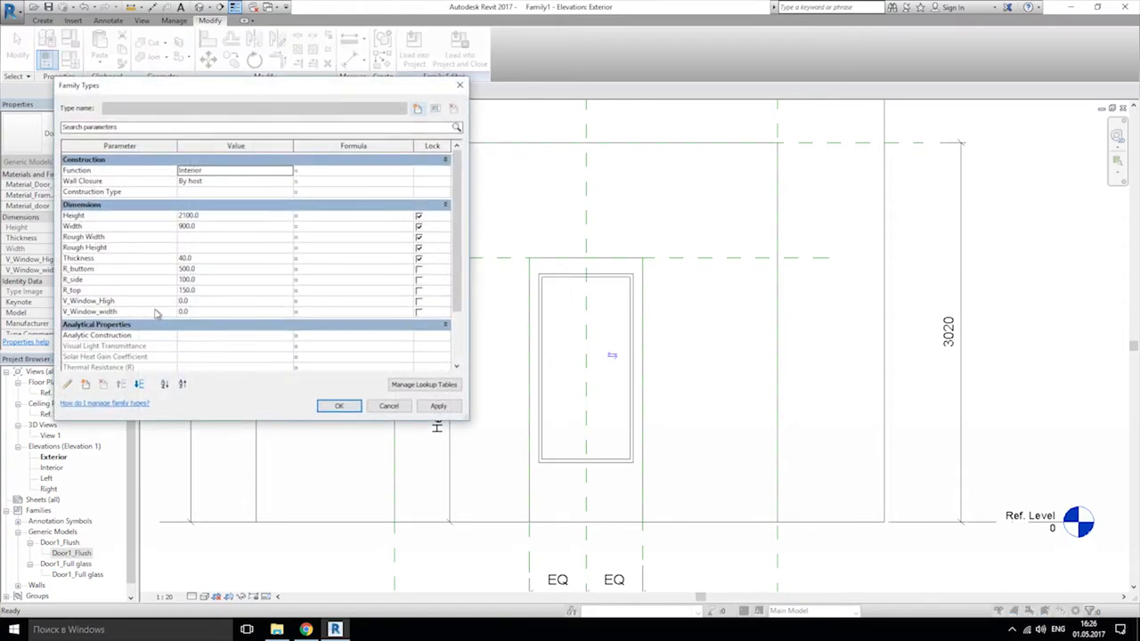
click(214, 303)
text(16)
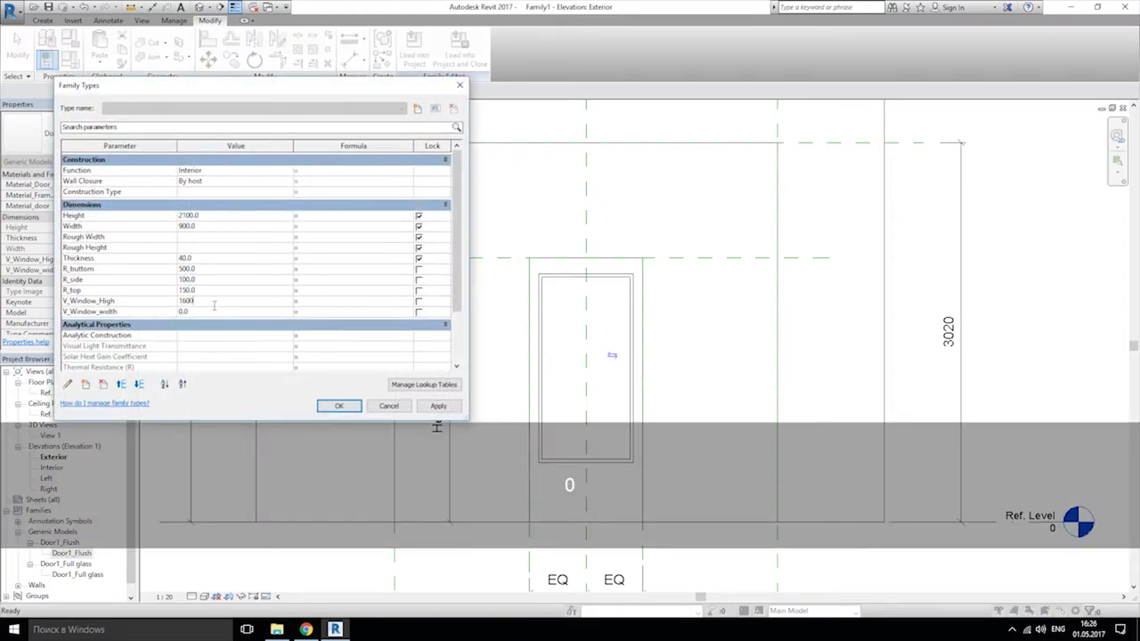
click(218, 312)
text(150)
click(338, 406)
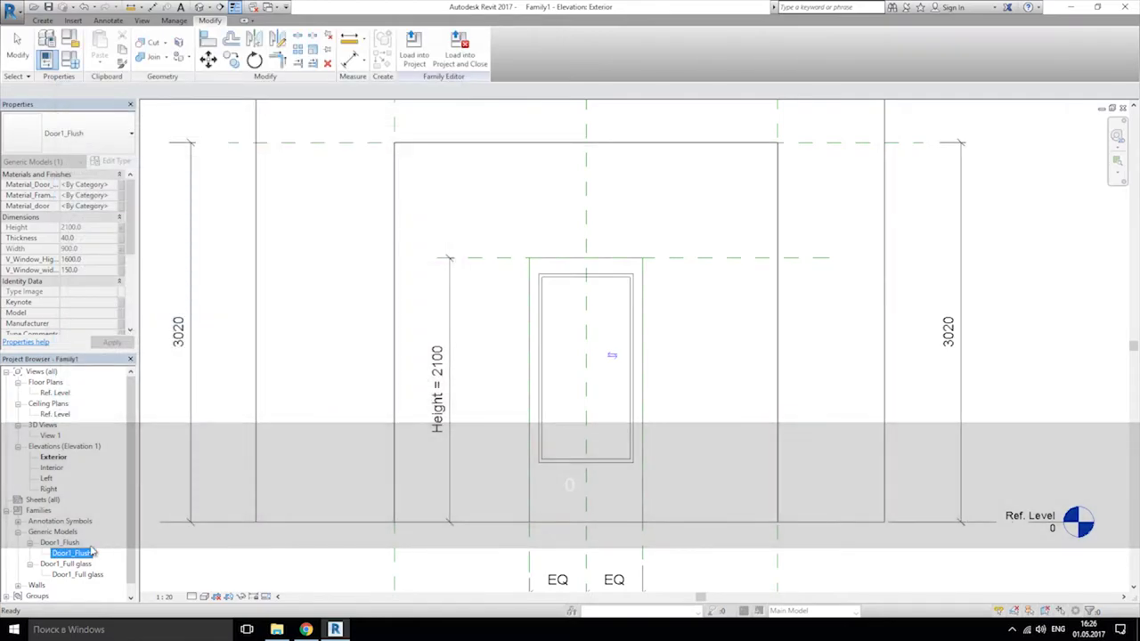
double_click(84, 553)
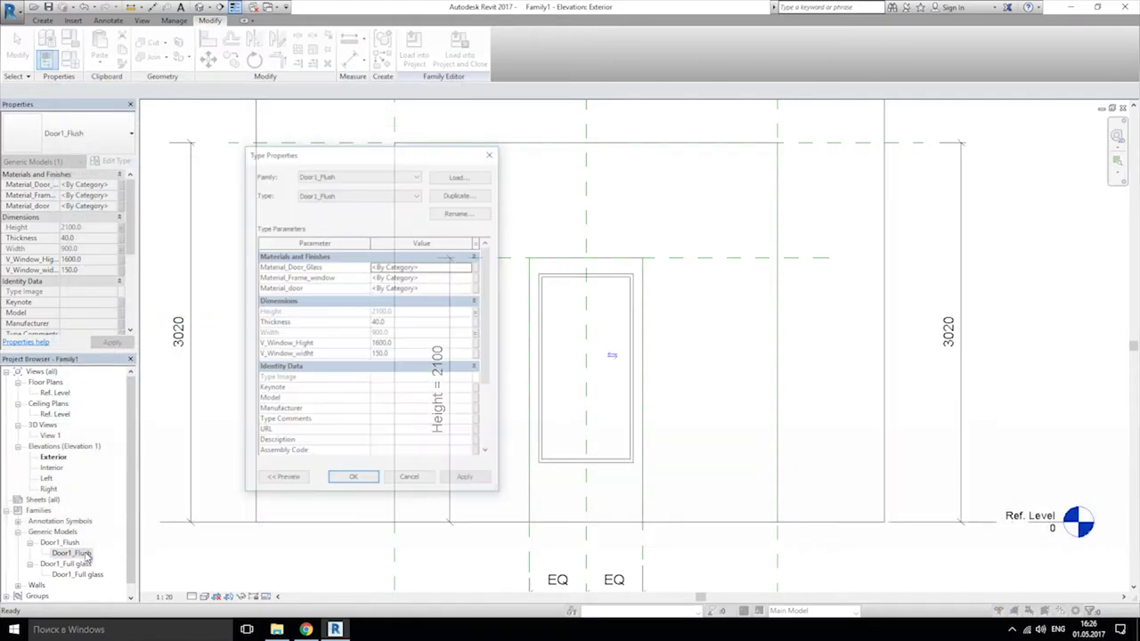
click(478, 344)
click(468, 342)
click(537, 427)
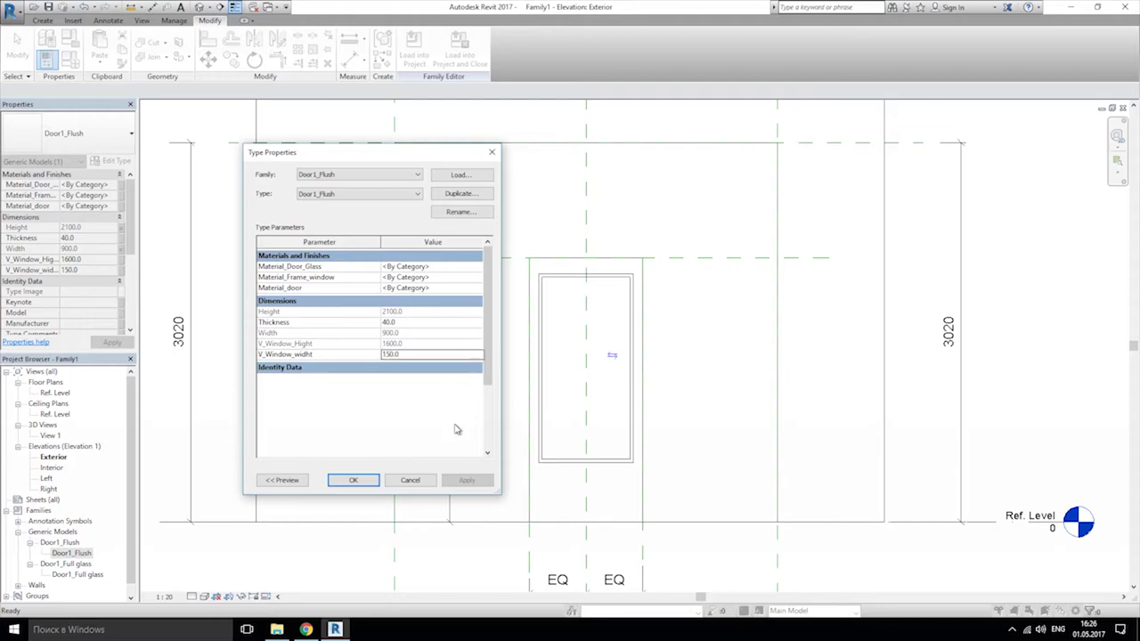
click(411, 480)
Step: Associate the Door1_Flush type parameters V_Window_widht and V_Window_Hight with the family parameters V_Window_width and V_Window_High
double_click(71, 553)
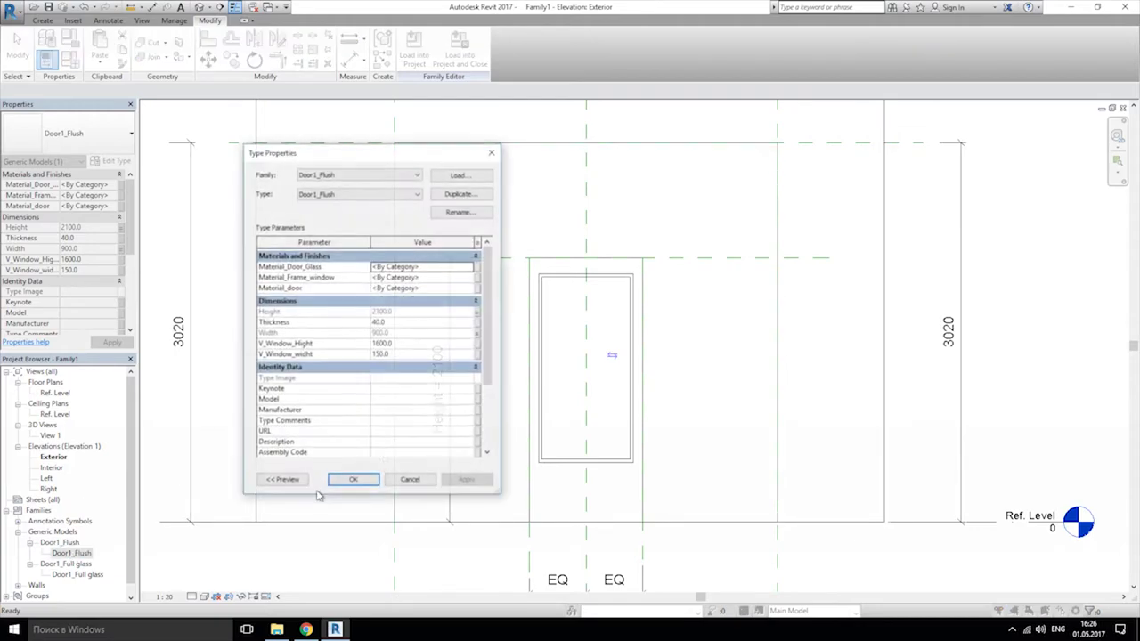
click(481, 354)
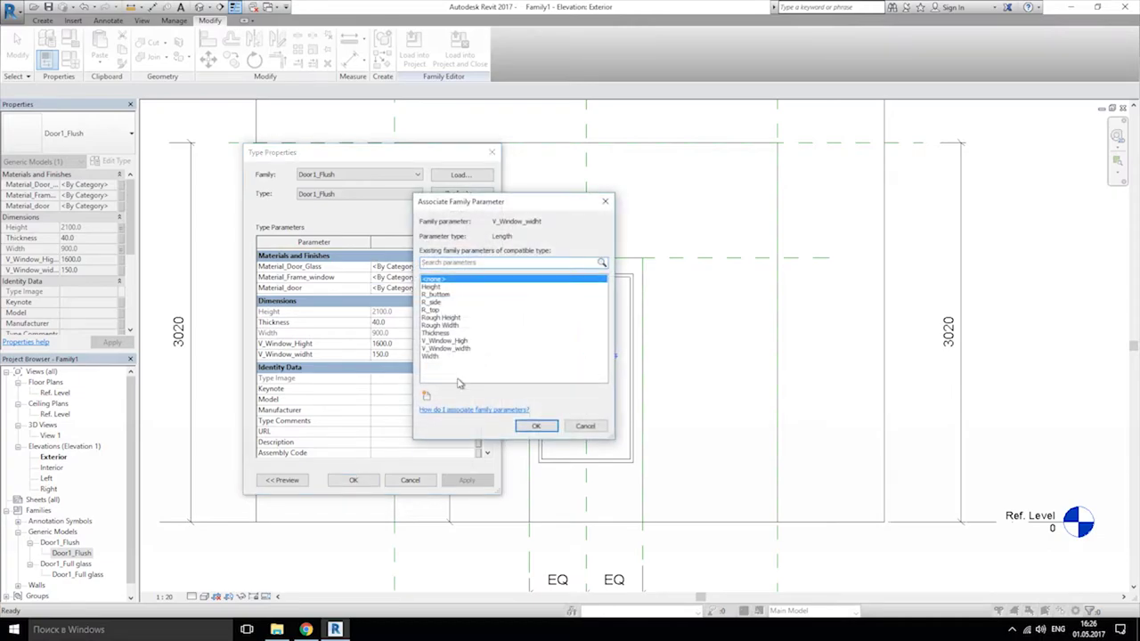
click(455, 348)
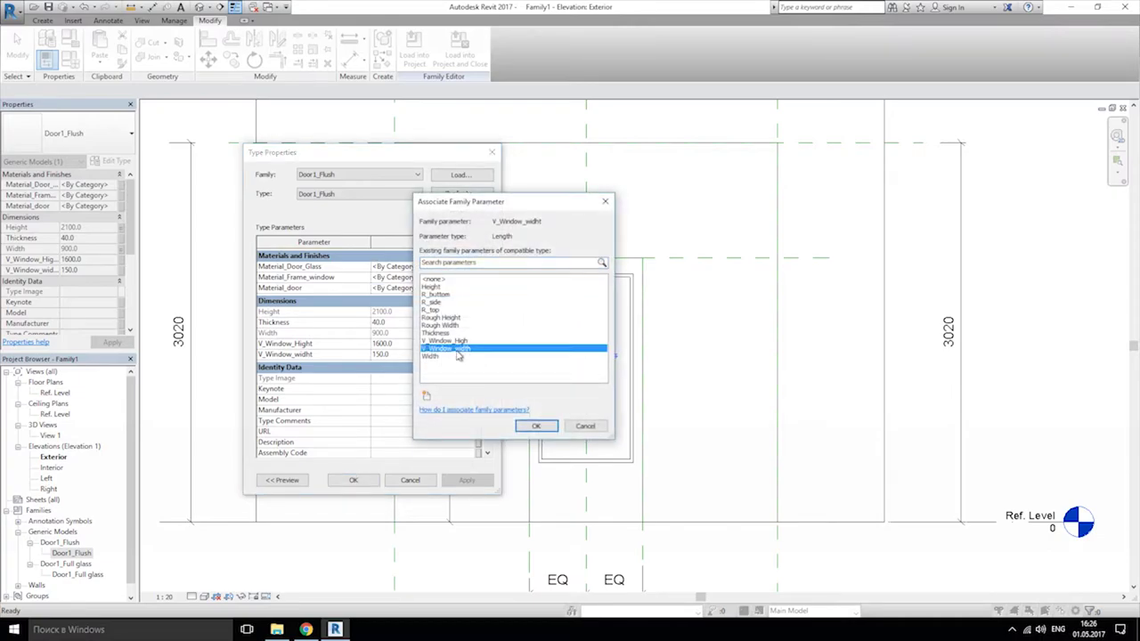
click(536, 426)
click(479, 355)
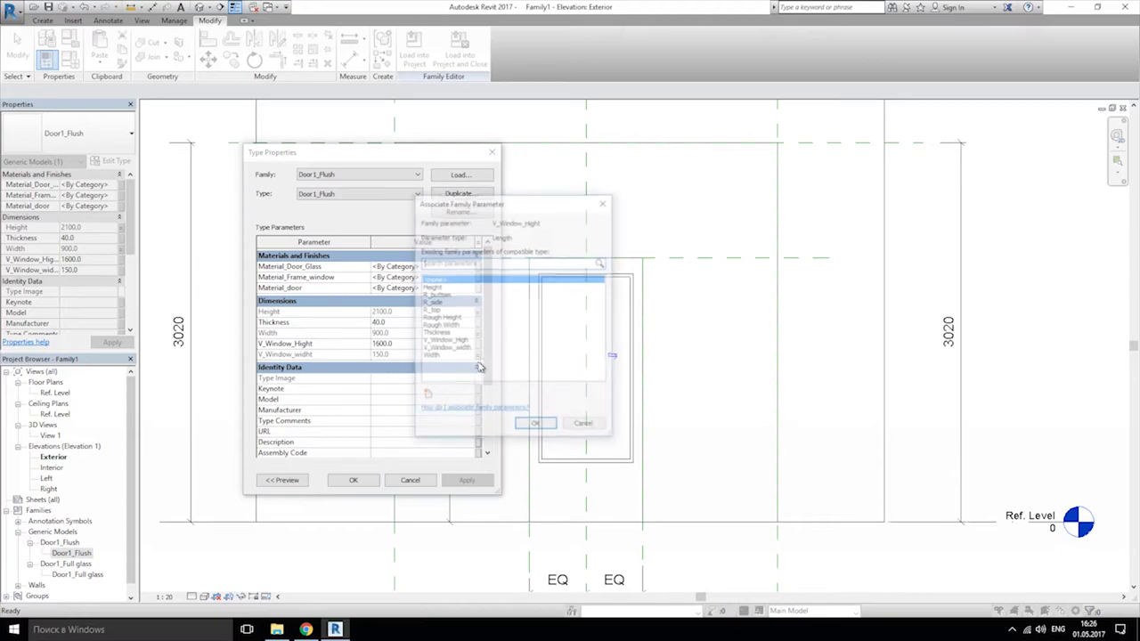
click(463, 348)
click(532, 423)
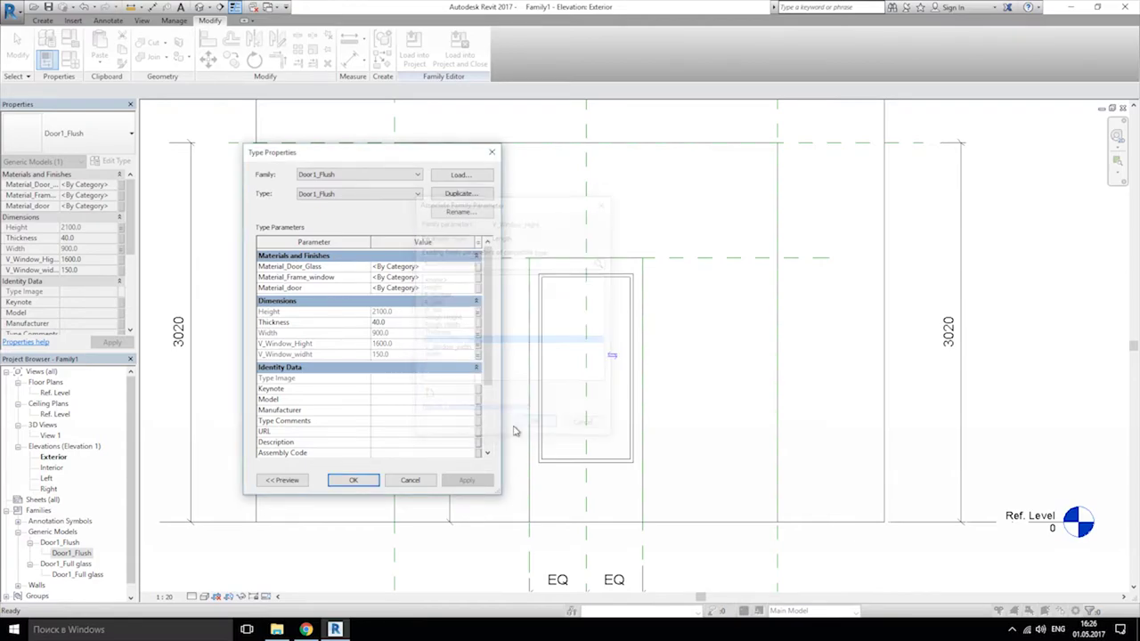
click(353, 480)
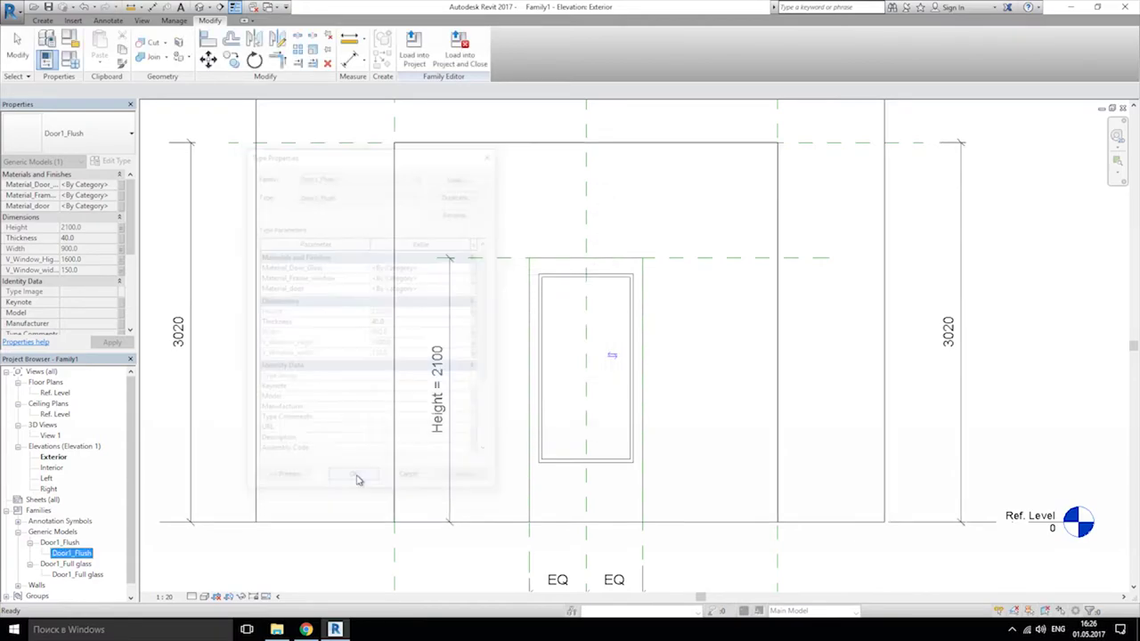
Step: Set the Door_type<Generic Models> family parameter to Door1_Flush and apply it
click(70, 60)
scroll(246, 272, down, 5)
click(231, 335)
scroll(275, 336, down, 1)
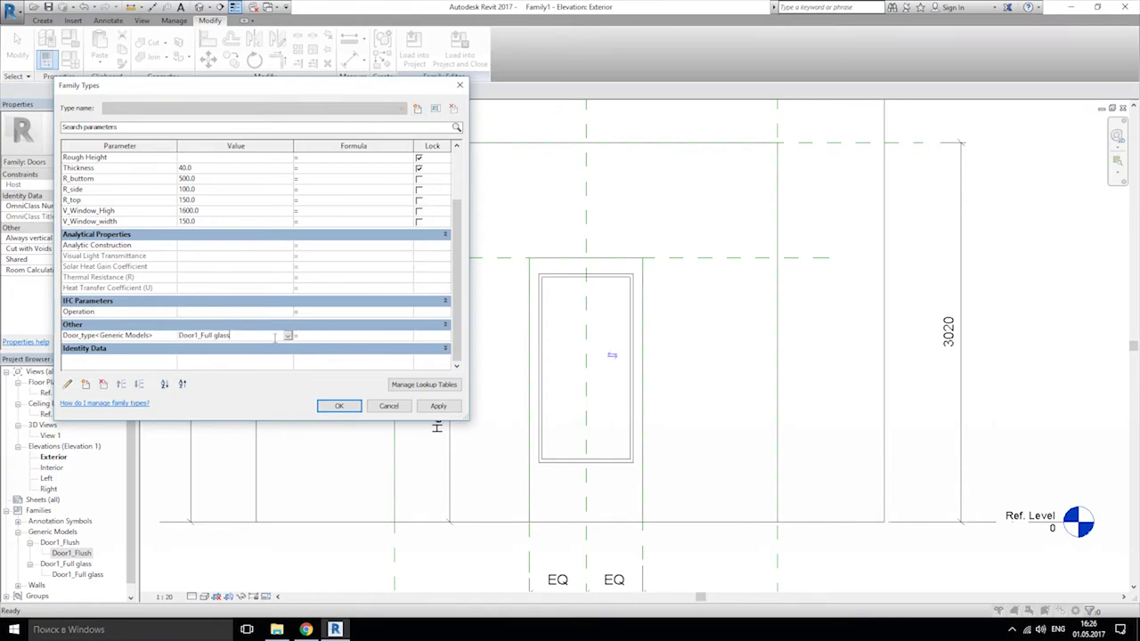
click(289, 336)
click(227, 346)
click(434, 405)
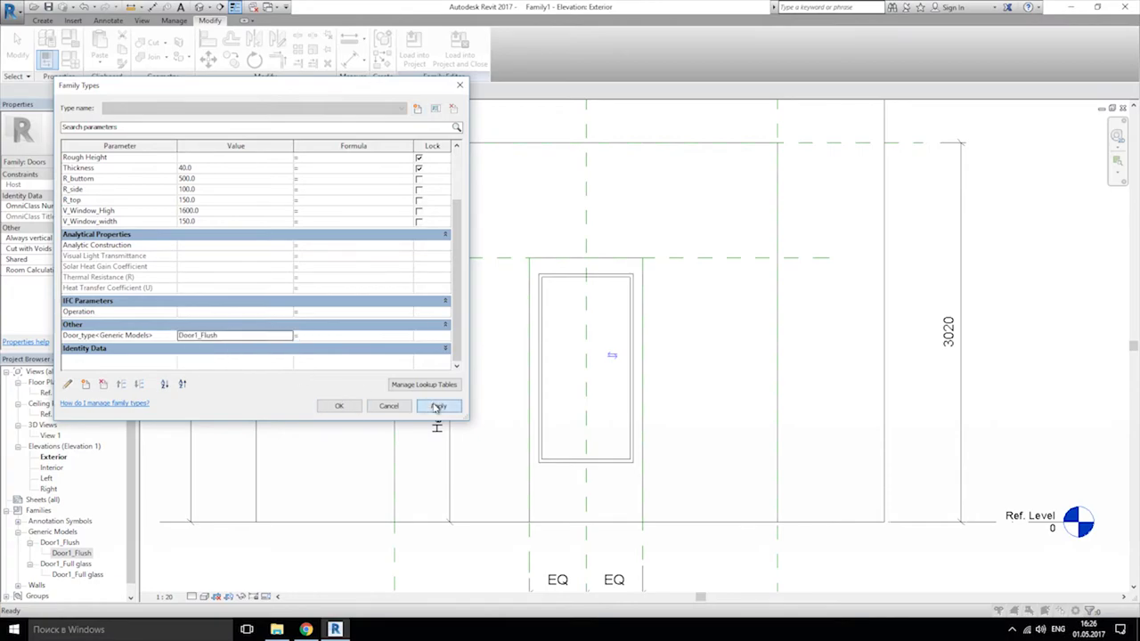
Step: Test the flush door's glazing by setting V_Window_width to 300, then to 1500
click(203, 221)
text(300)
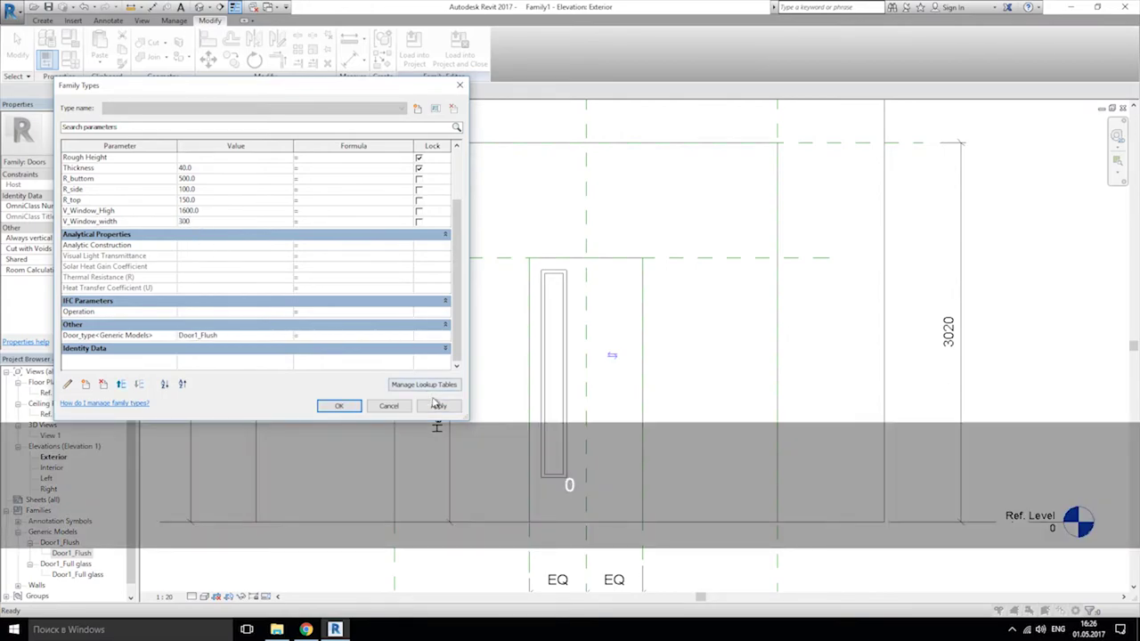
click(436, 405)
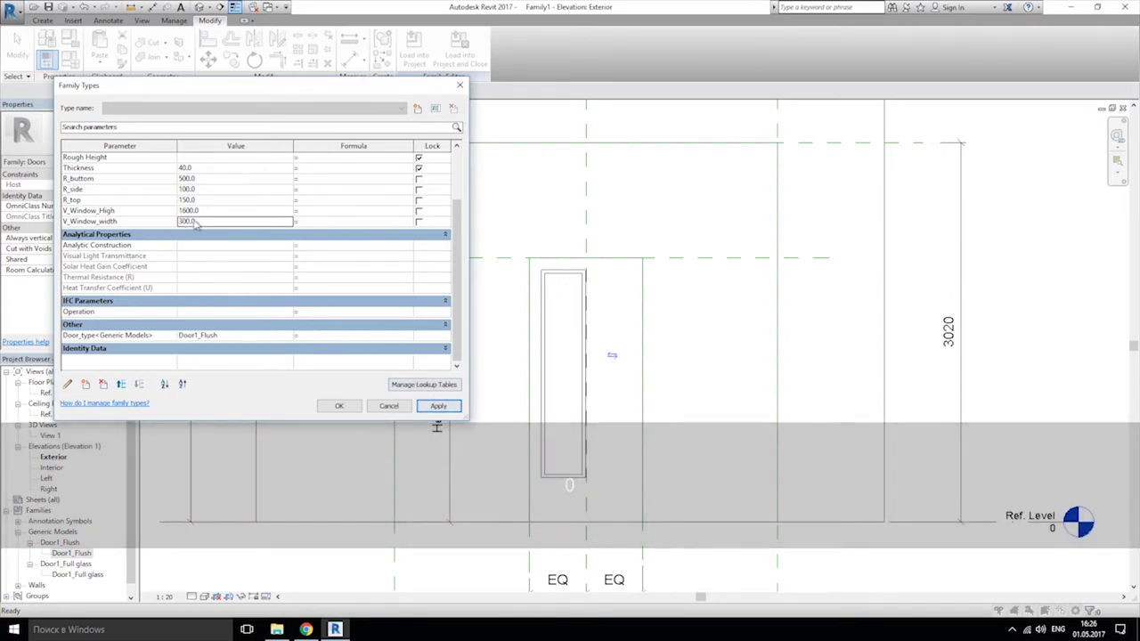
text(15)
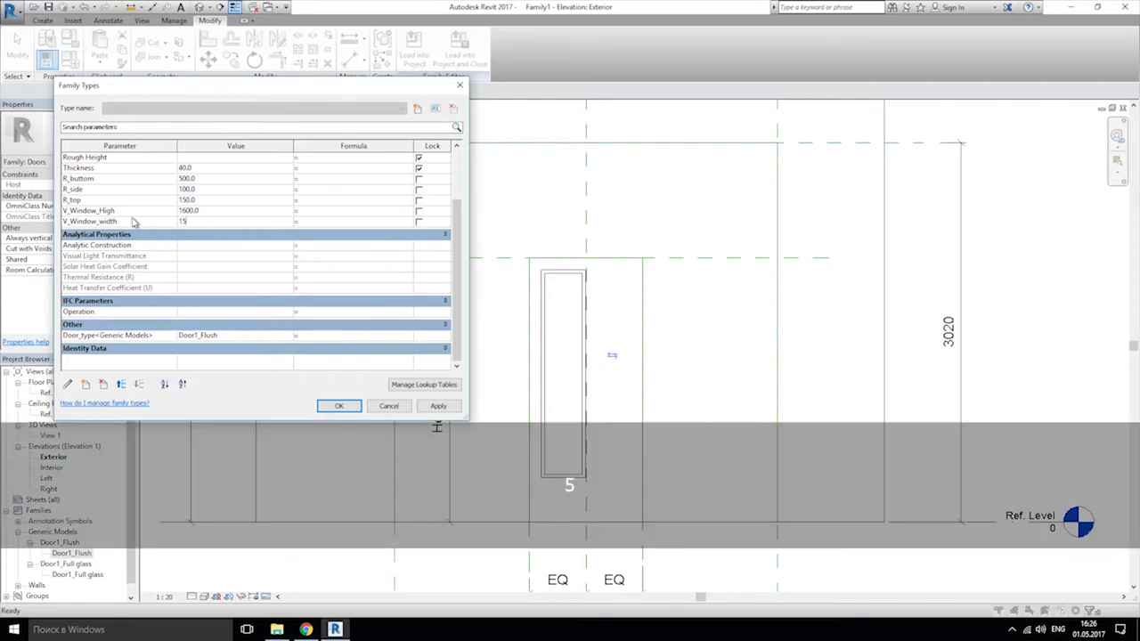
click(335, 405)
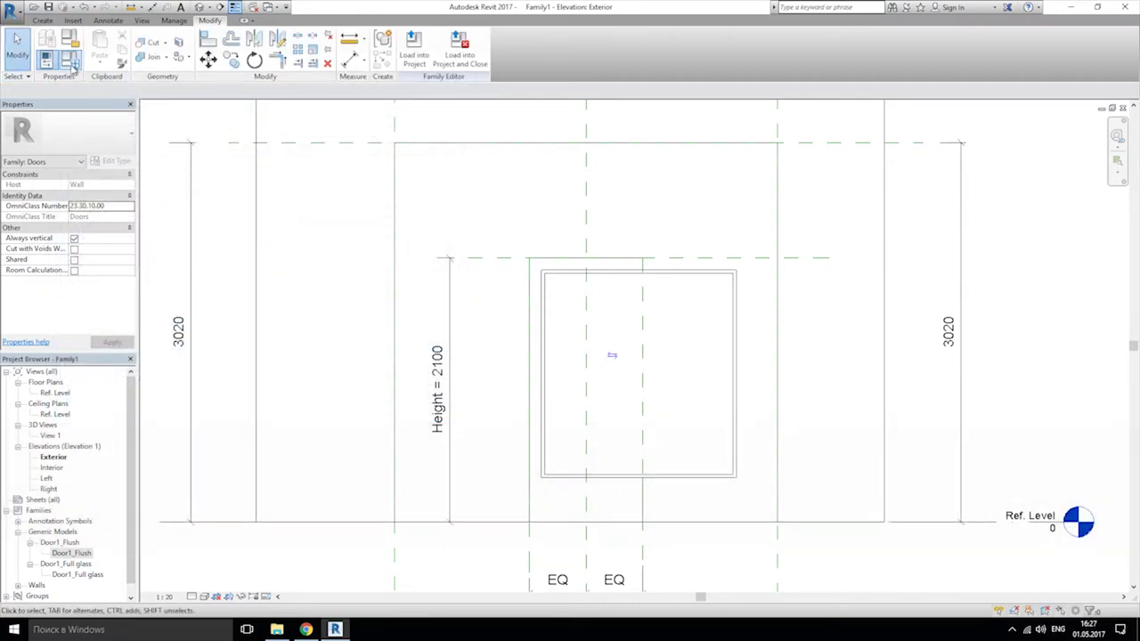
Step: Set the V_Window_width family parameter to 150
click(73, 66)
click(215, 311)
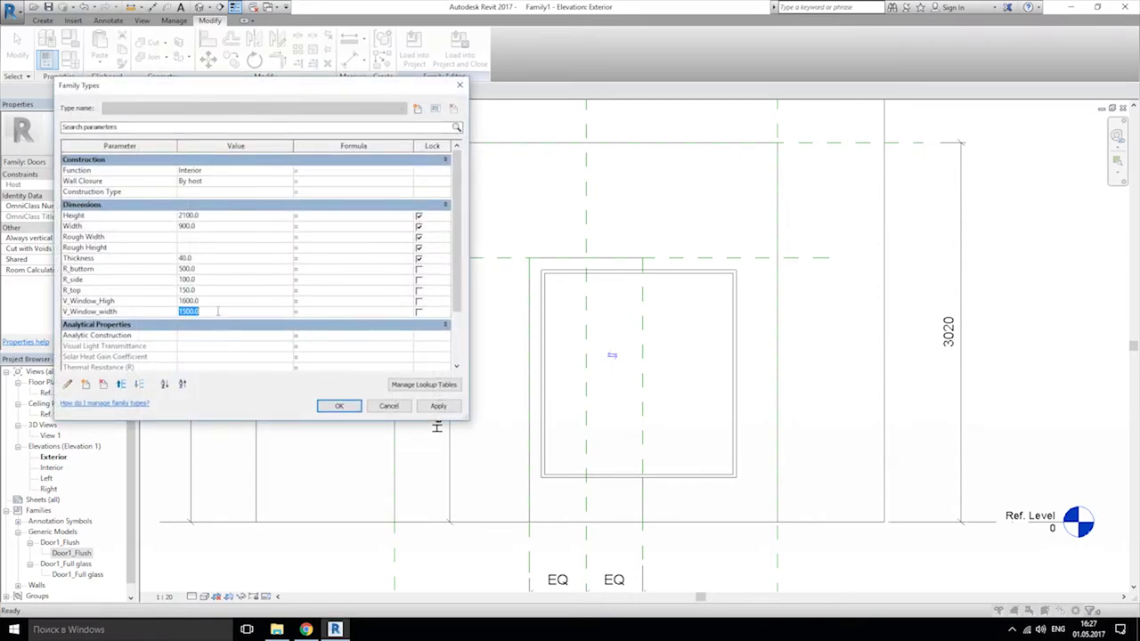
text(15)
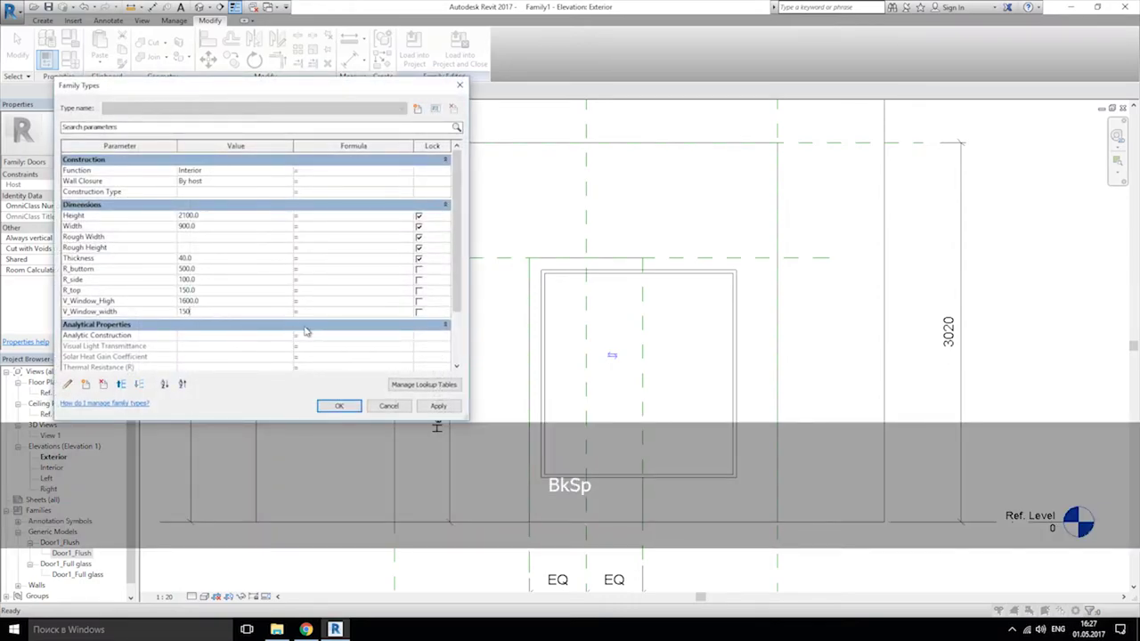
click(337, 405)
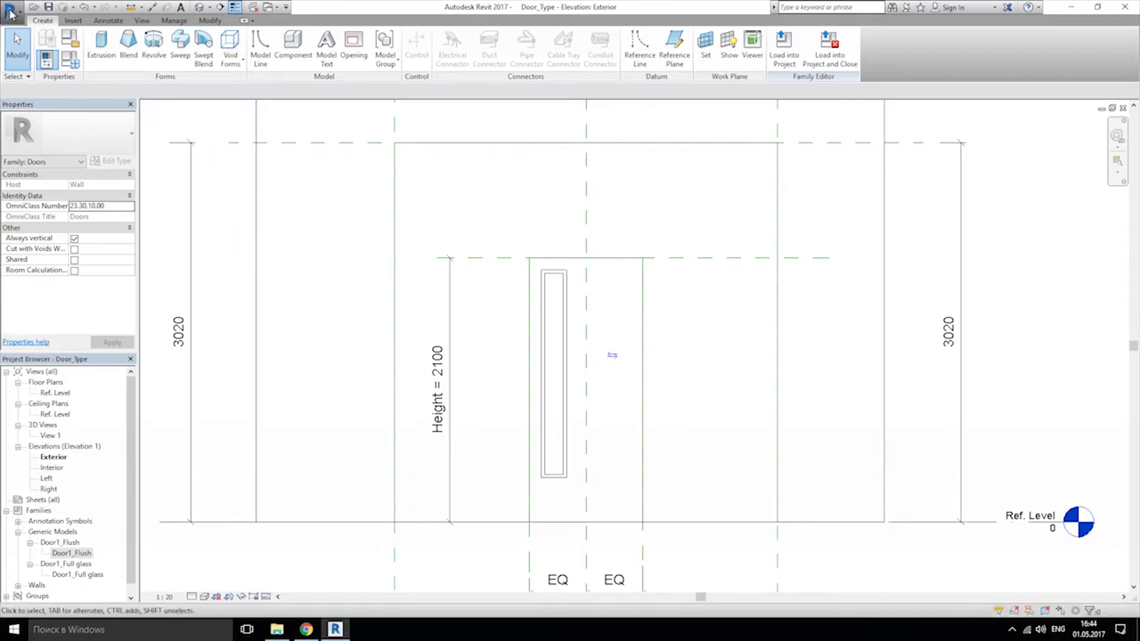
click(11, 11)
click(350, 223)
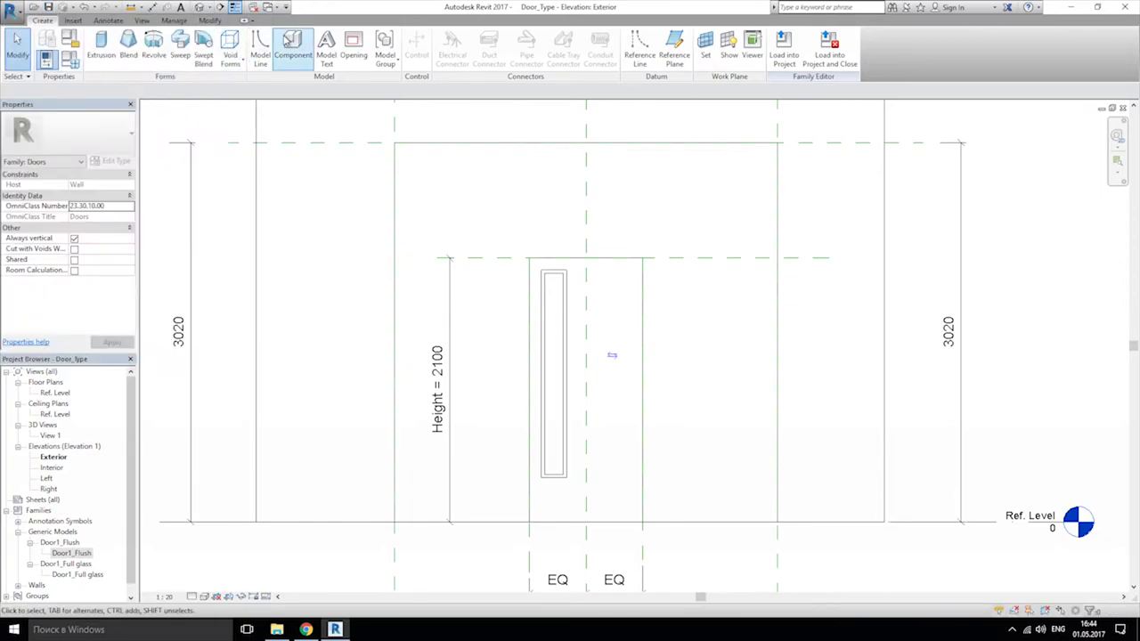
click(203, 20)
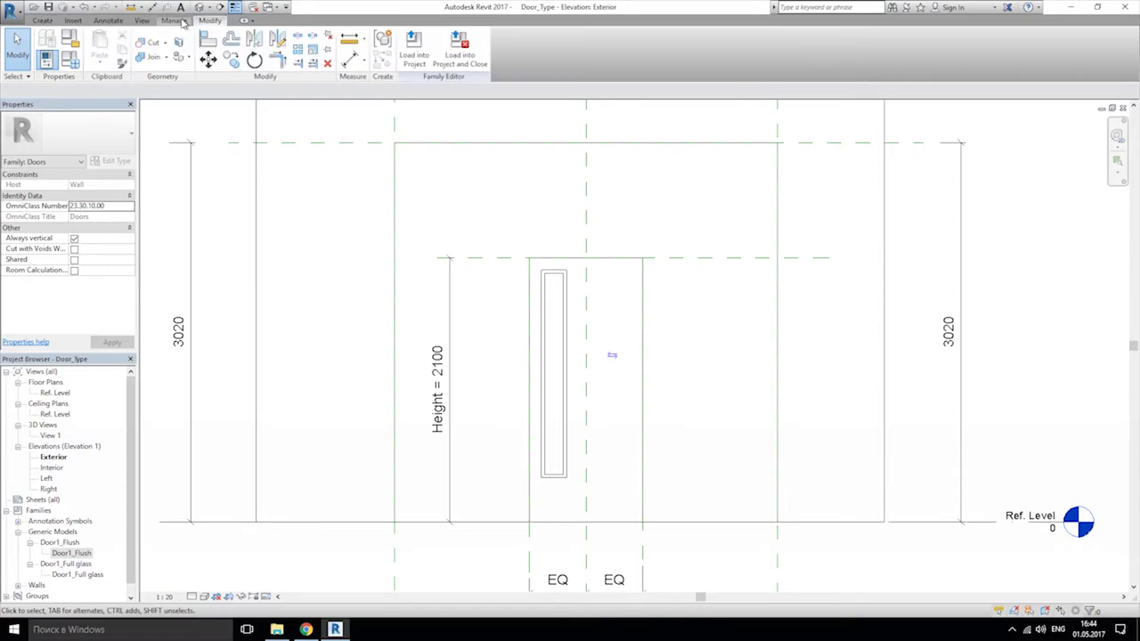
Step: Create a new family from the Metric Door template
click(12, 10)
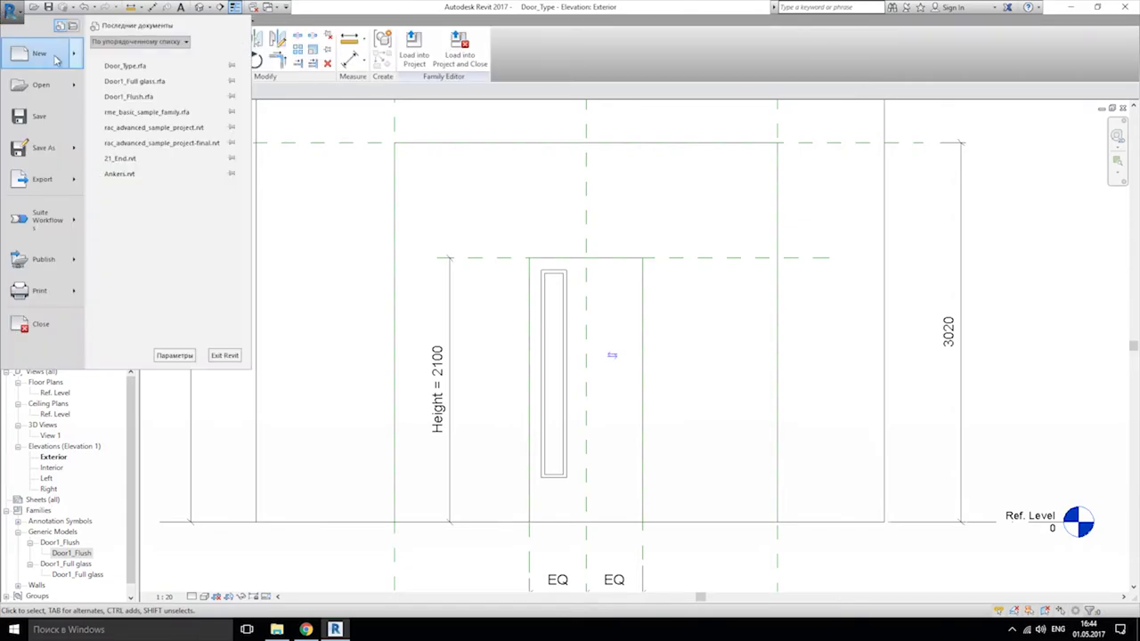
mouse_move(78, 59)
click(105, 87)
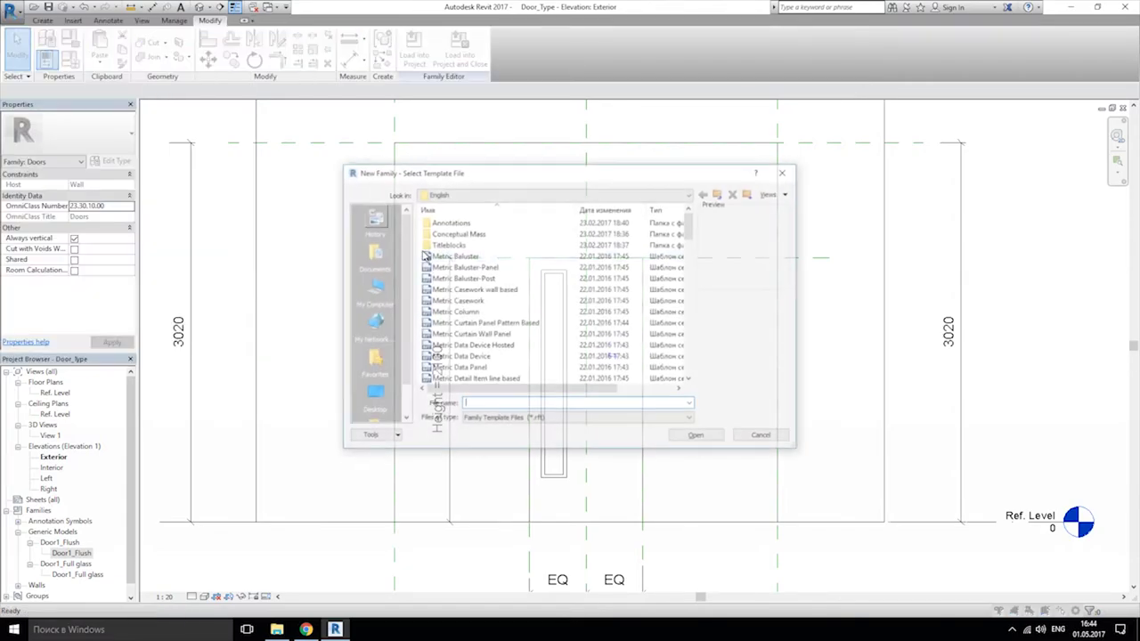
scroll(681, 303, down, 4)
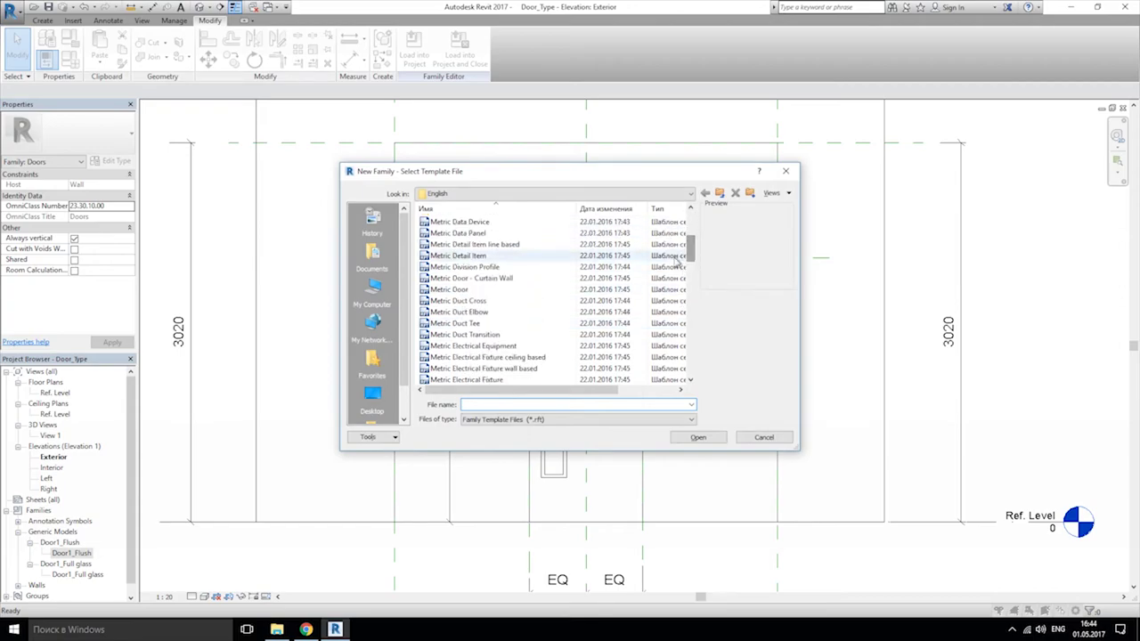
click(476, 279)
click(478, 289)
click(697, 438)
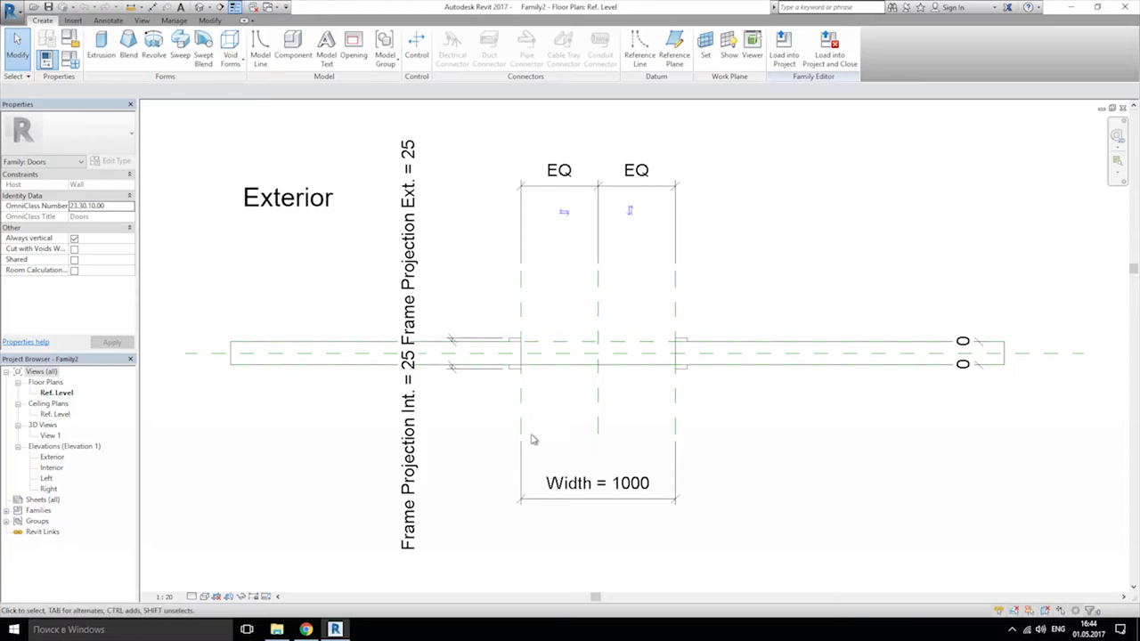
Step: Delete the exterior and interior frame extrusions at both sides of the door opening in the Ref. Level plan
middle_drag(562, 456, 624, 439)
click(660, 483)
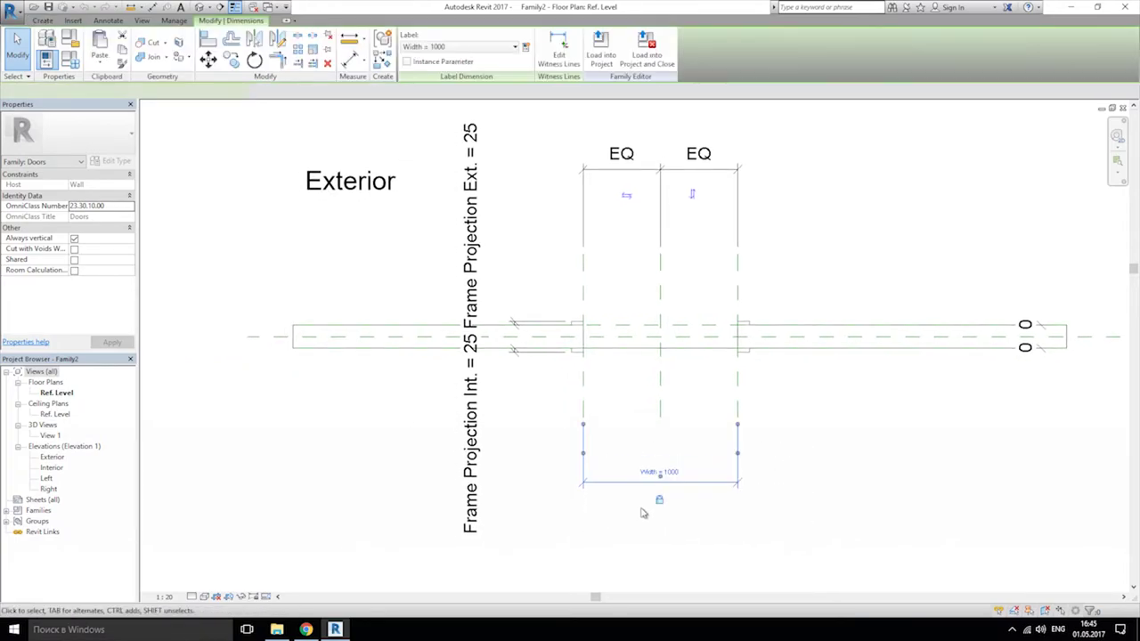
key(Delete)
scroll(552, 347, up, 3)
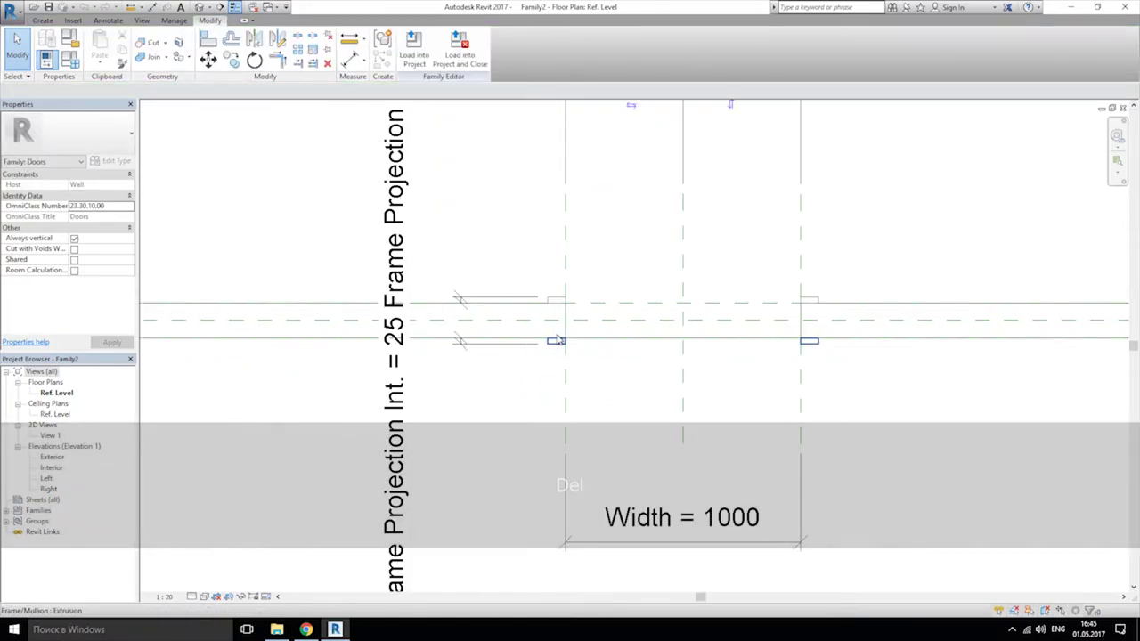
click(554, 340)
key(Delete)
scroll(491, 255, down, 5)
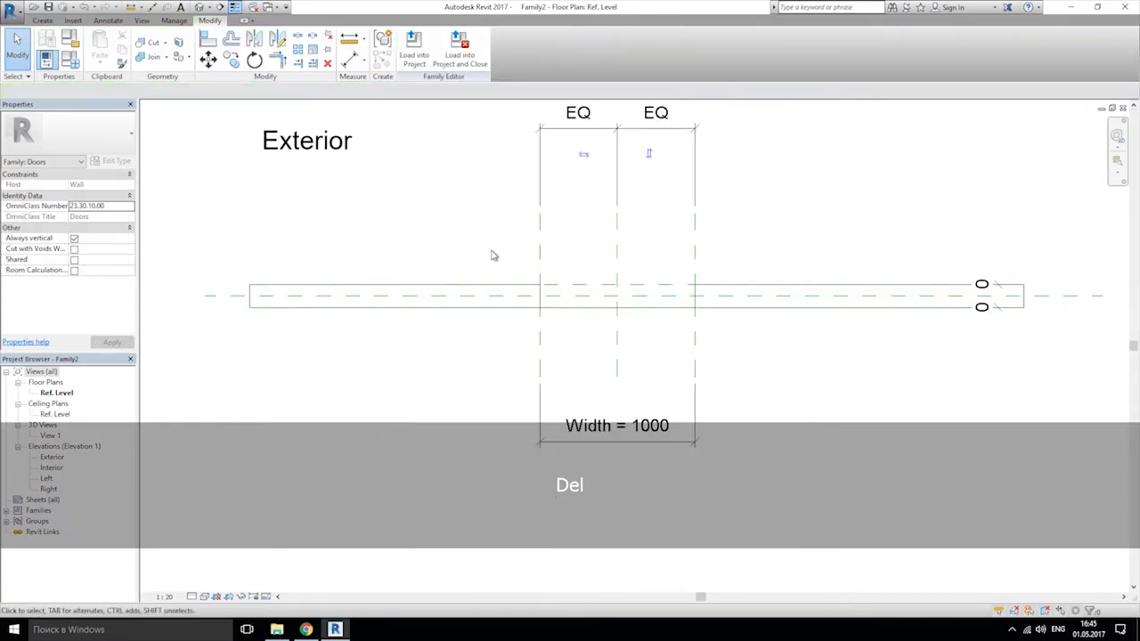
Step: Delete the family parameters Frame Projection Int. and Frame Projection Ext
scroll(508, 294, up, 5)
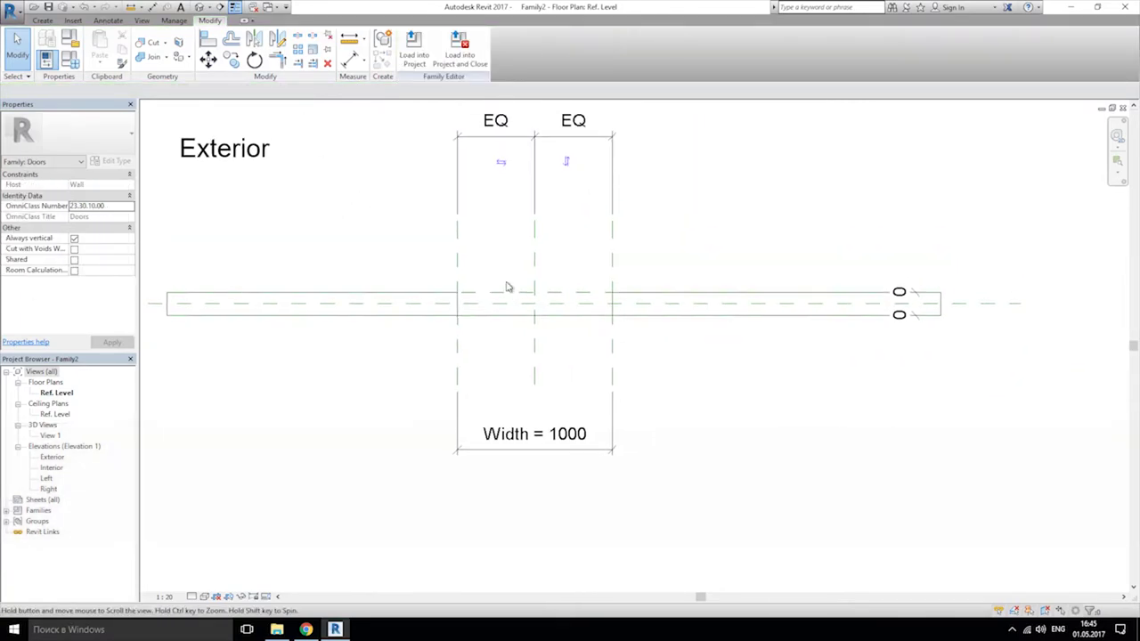
click(64, 61)
drag(207, 149, 208, 143)
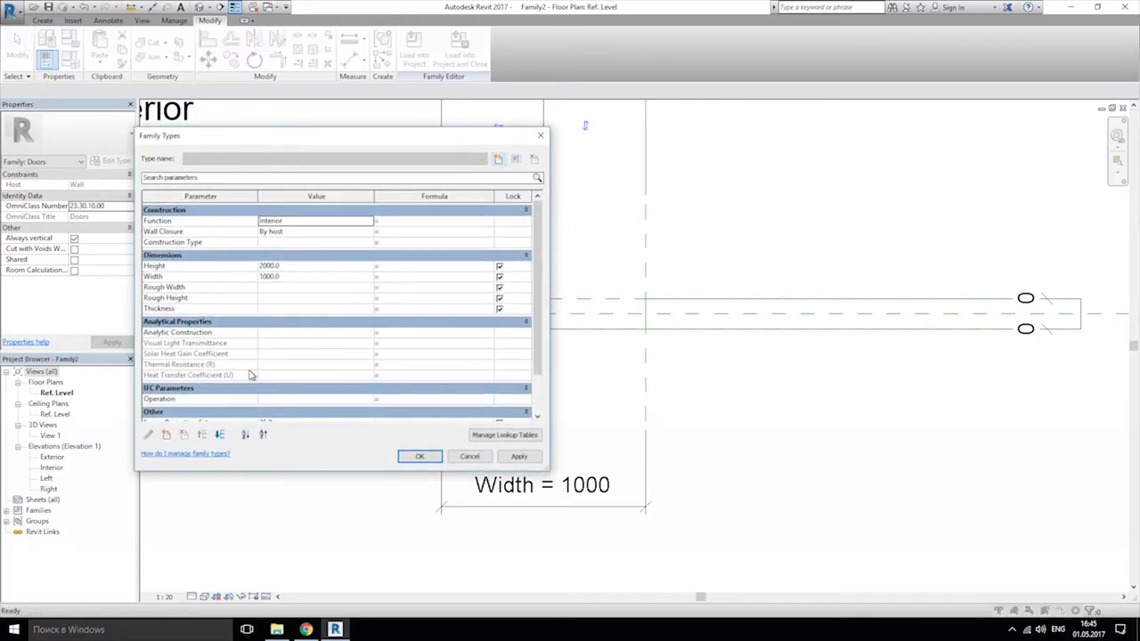
scroll(213, 374, down, 3)
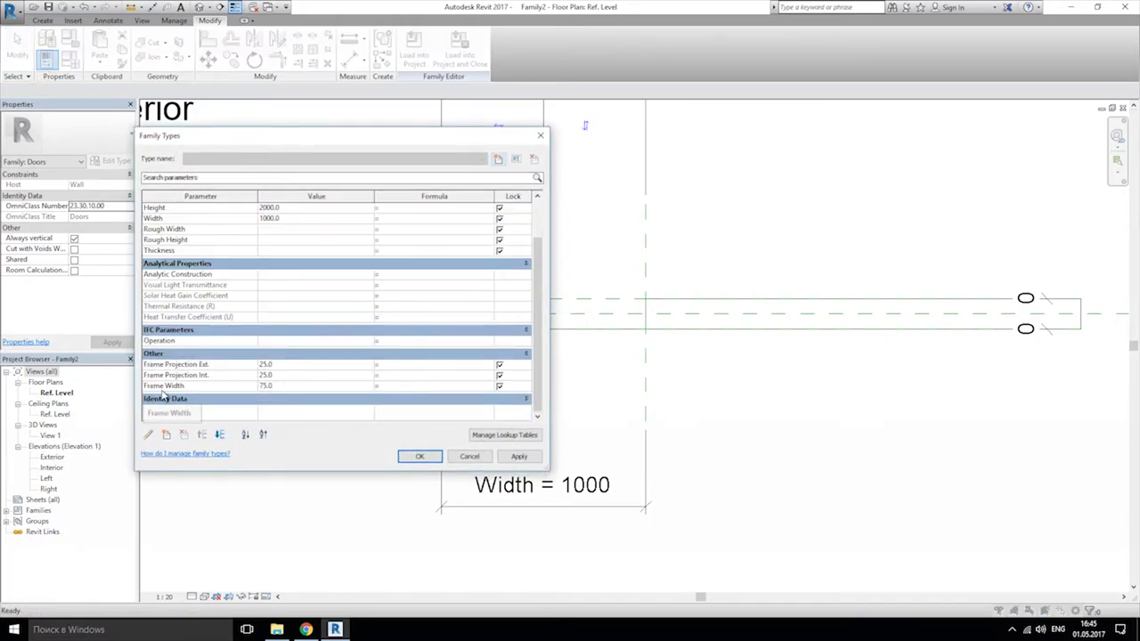
click(212, 377)
click(185, 435)
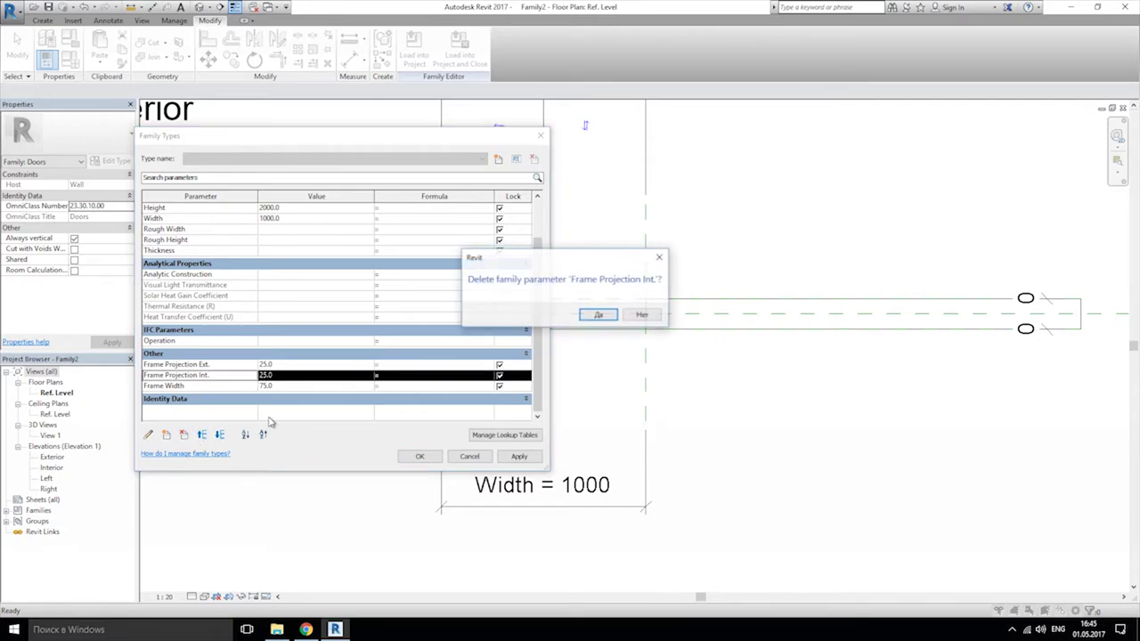
click(593, 314)
click(294, 381)
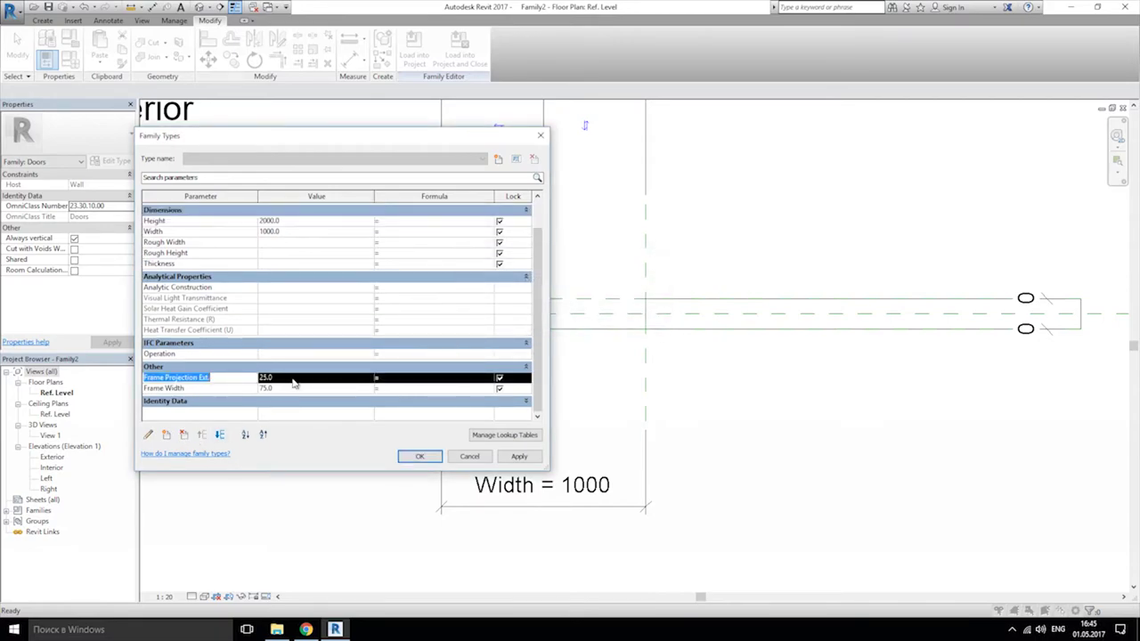
click(185, 436)
click(594, 320)
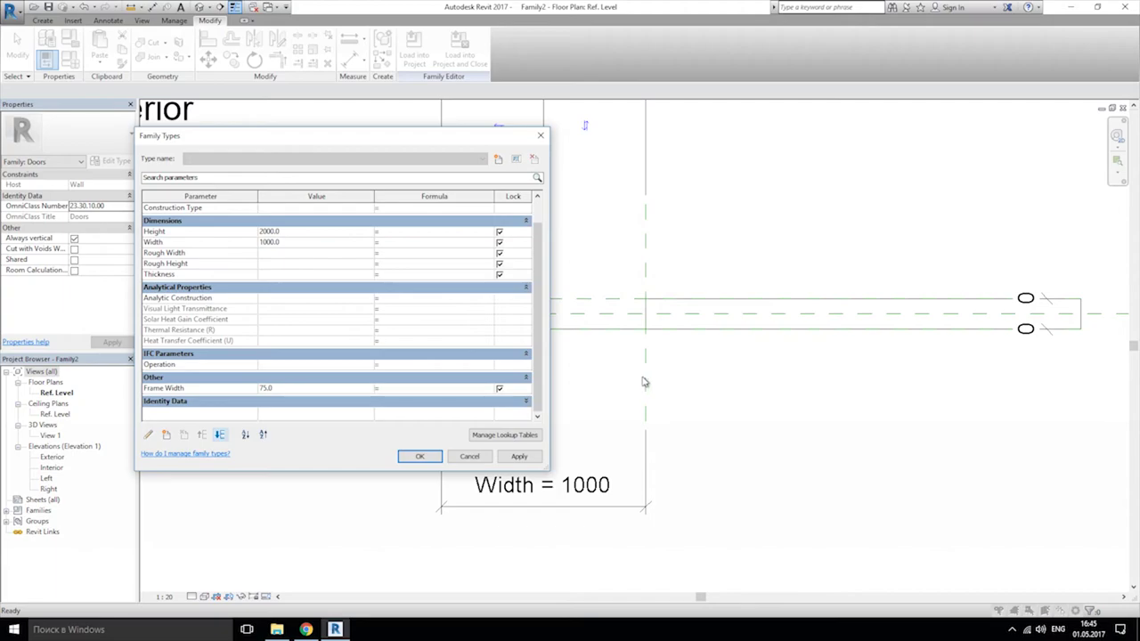
Step: Add a Length type parameter named "Frame thikness" to the family, grouped under Other
click(166, 435)
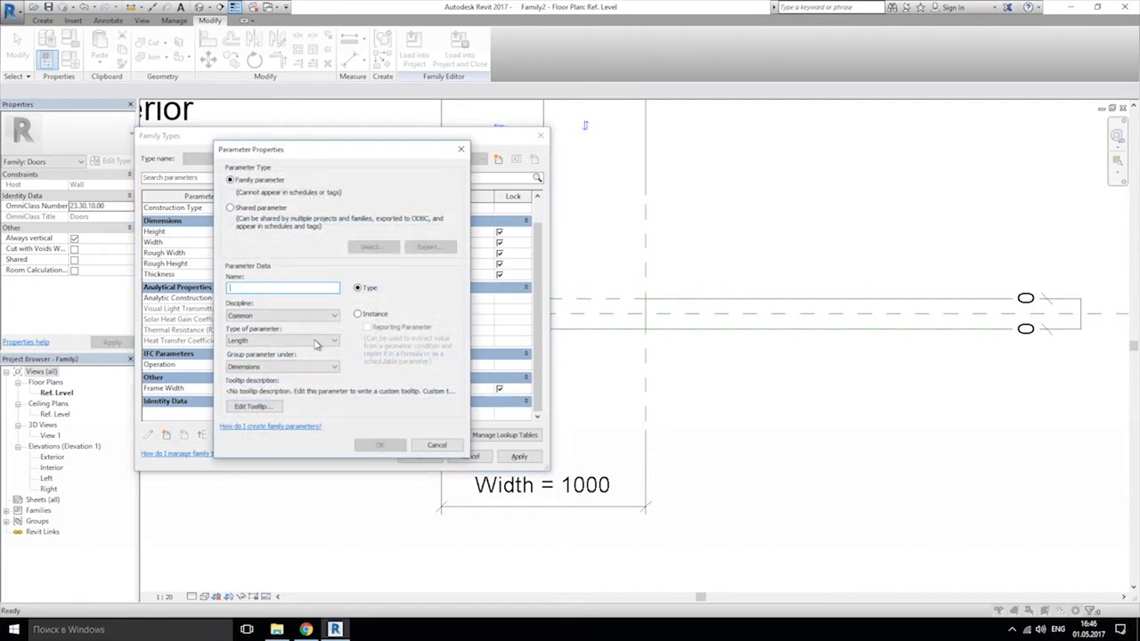
key(shift)
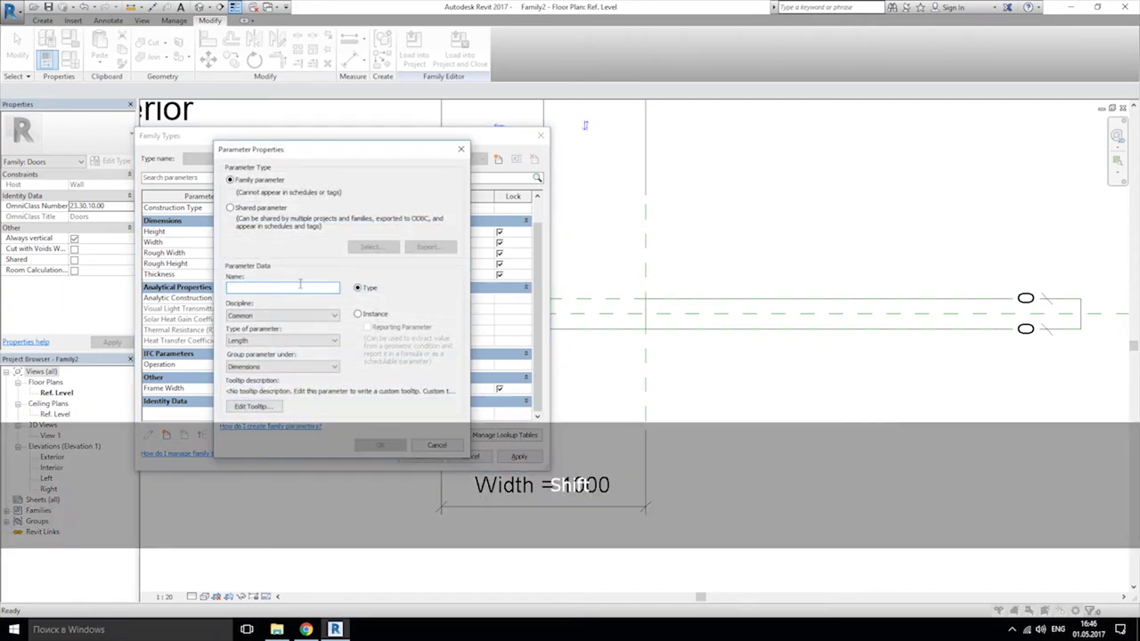
text(Frame thikness)
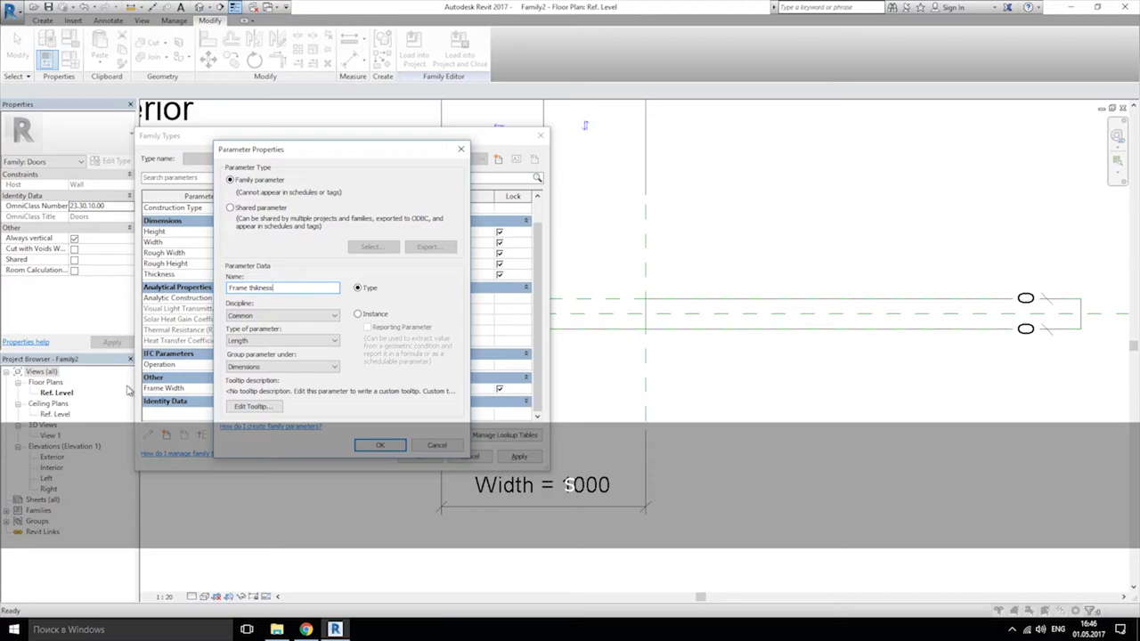
click(257, 367)
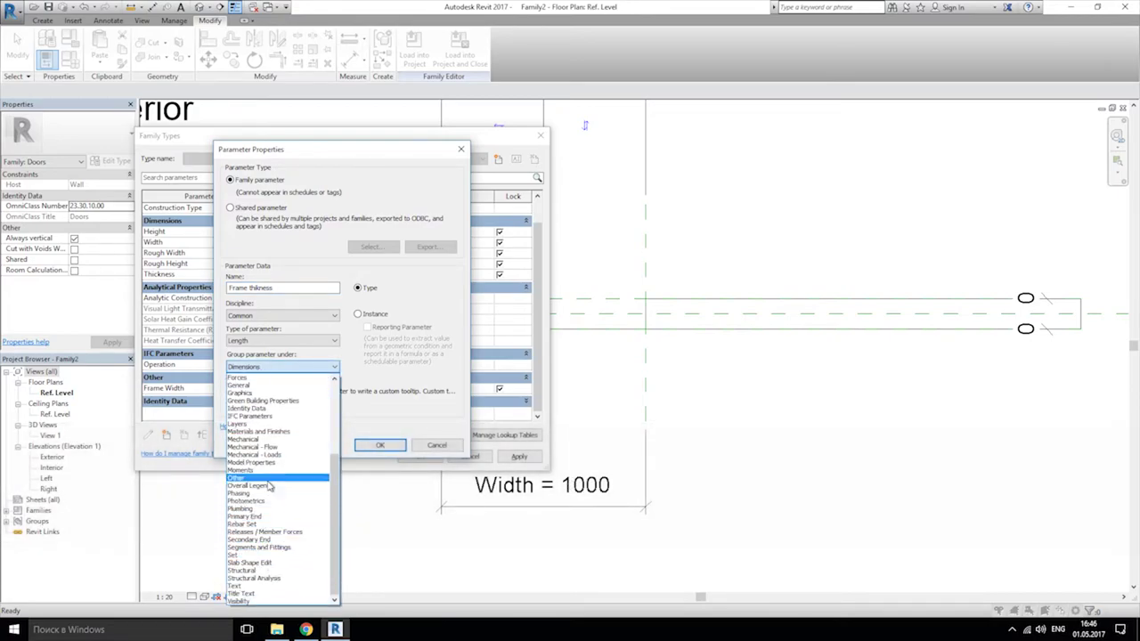
click(273, 479)
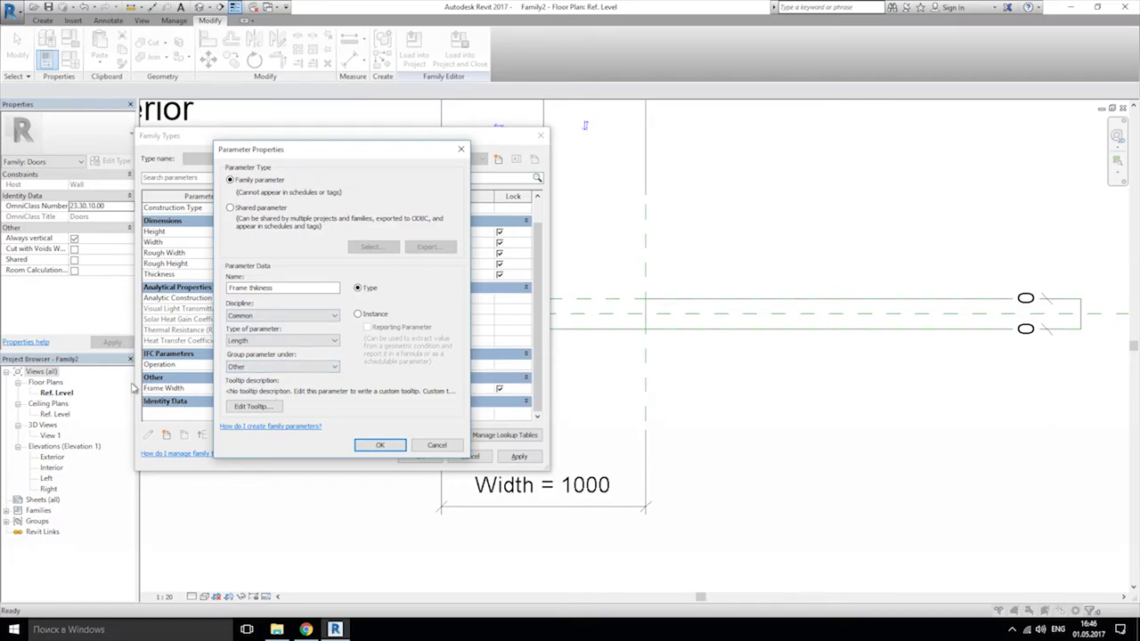
click(374, 445)
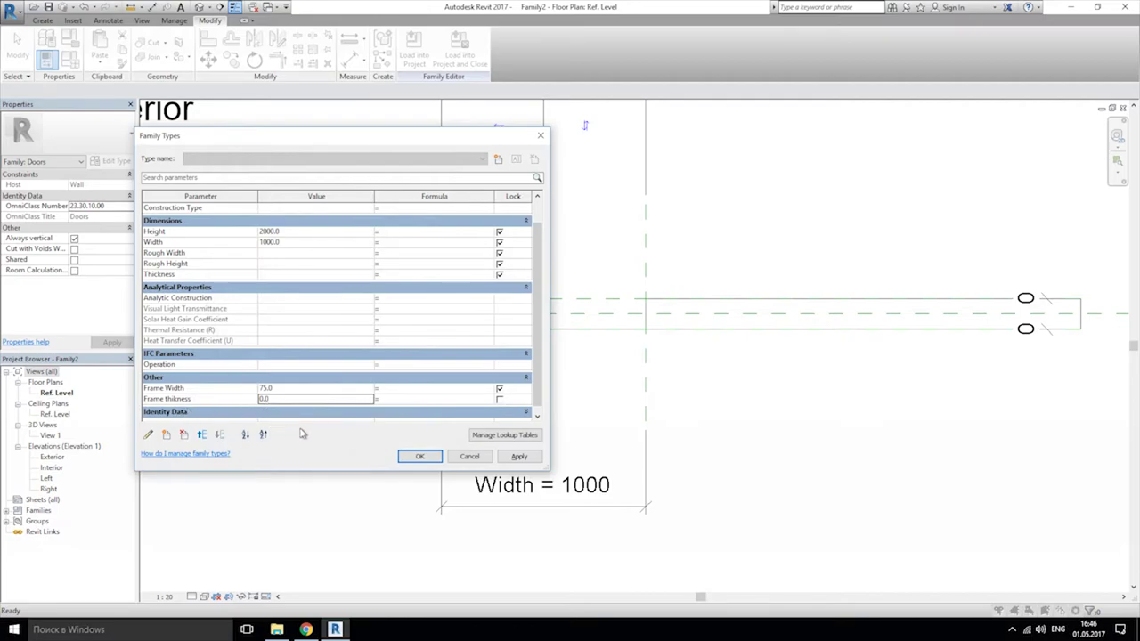
click(418, 457)
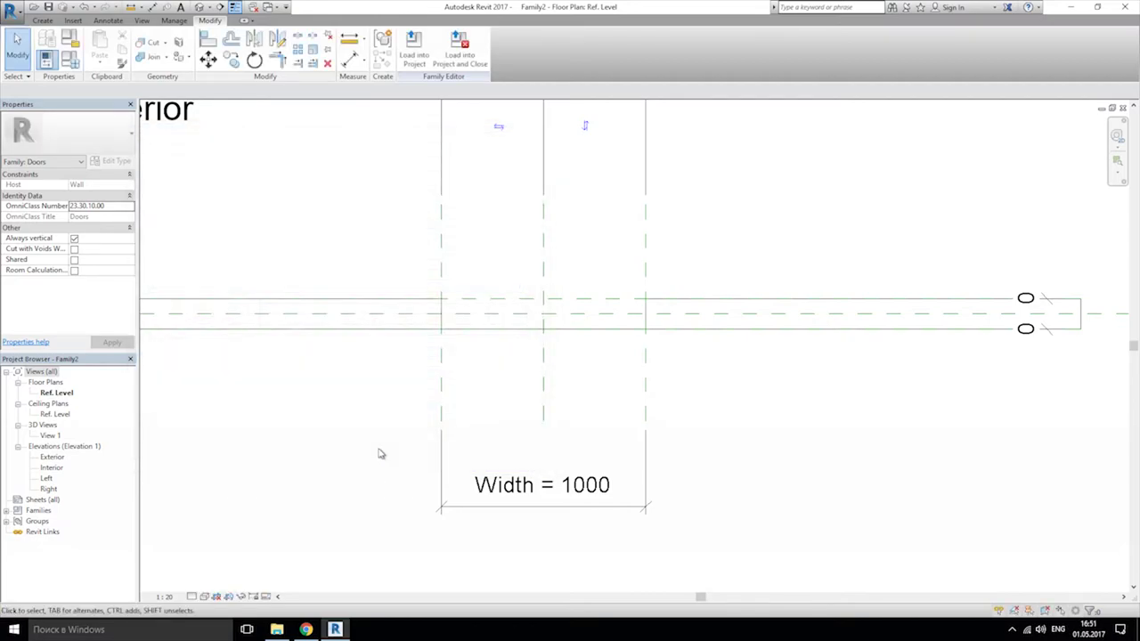
Step: Open the Exterior elevation and delete the dashed elevation swing lines in the door opening
double_click(51, 457)
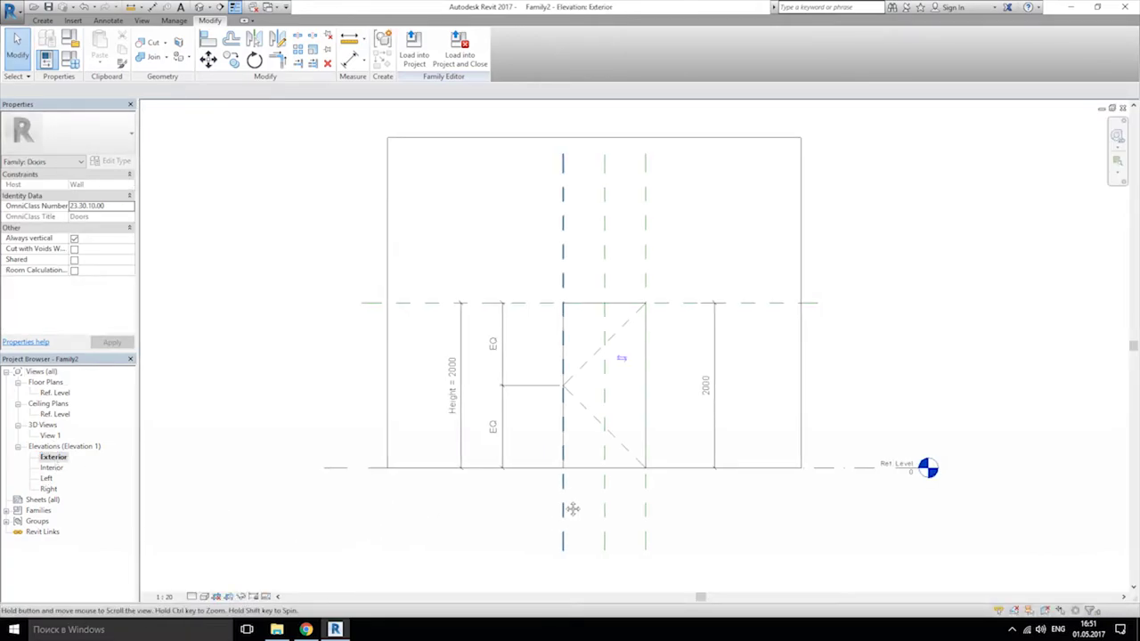
middle_drag(573, 508, 568, 512)
click(580, 372)
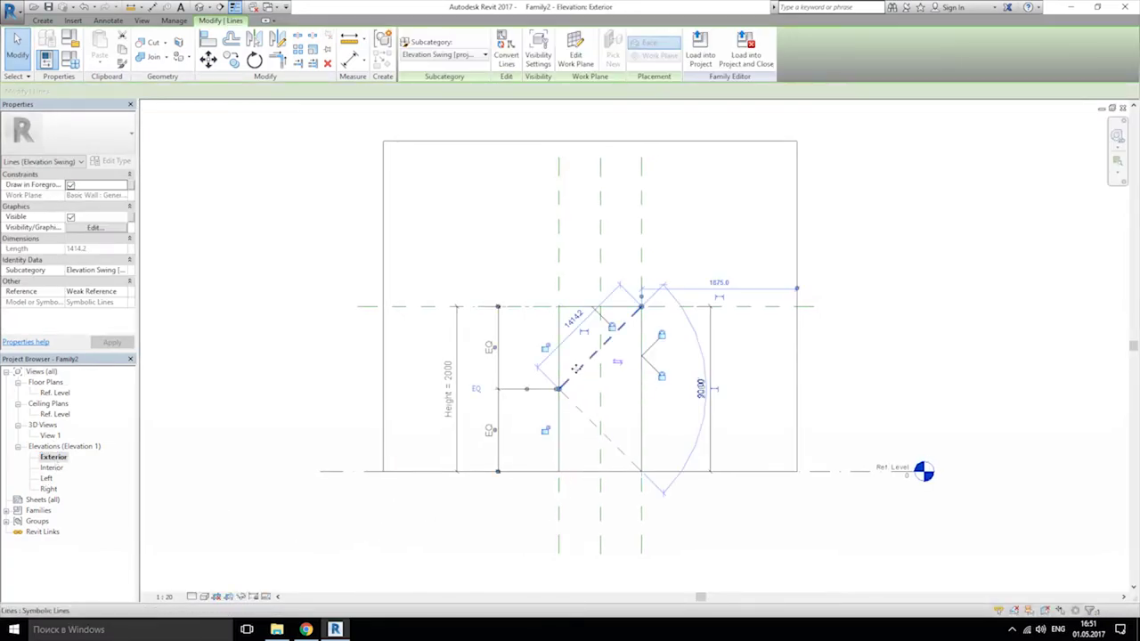
key(Delete)
Step: Delete the dimension labelled Height beside the door opening
middle_drag(582, 415, 523, 345)
click(679, 322)
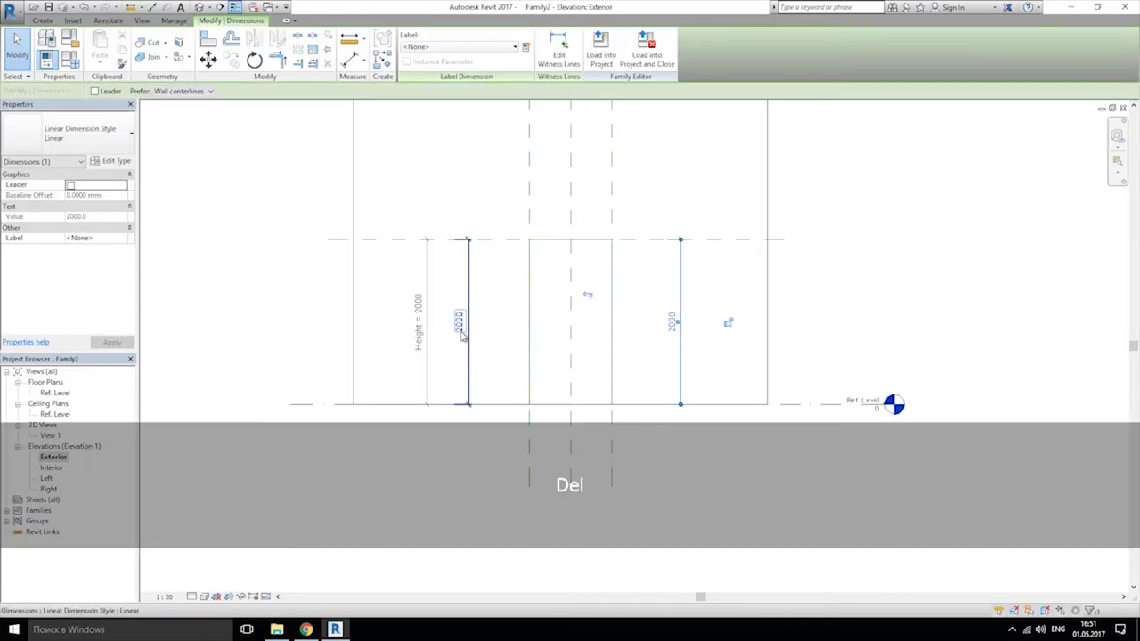
click(426, 334)
key(Delete)
middle_drag(595, 313, 564, 258)
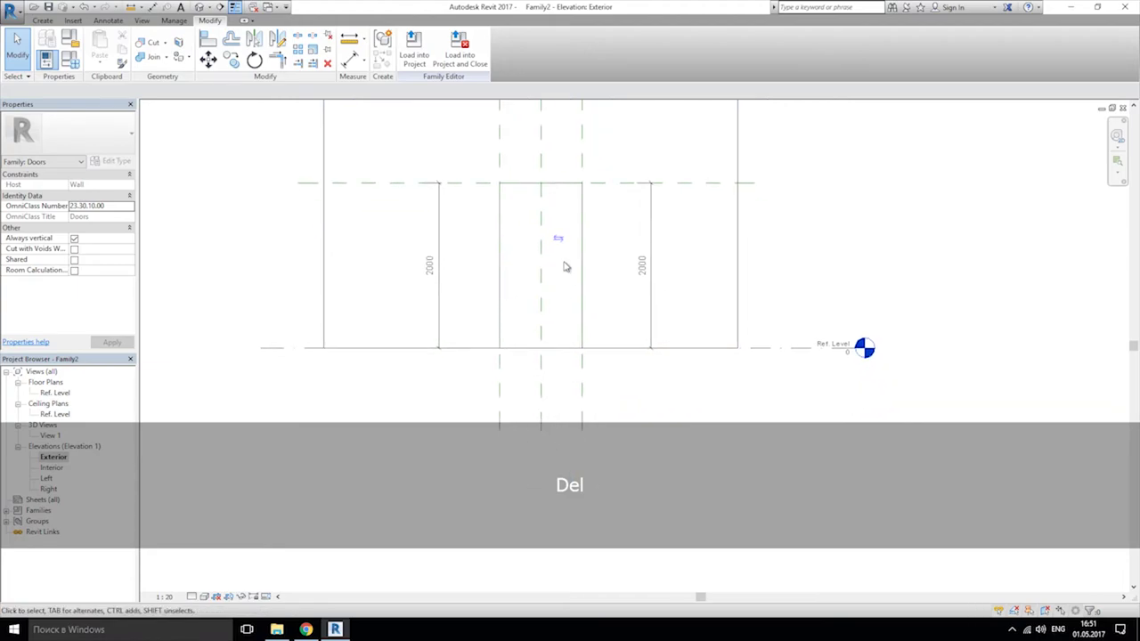
click(430, 253)
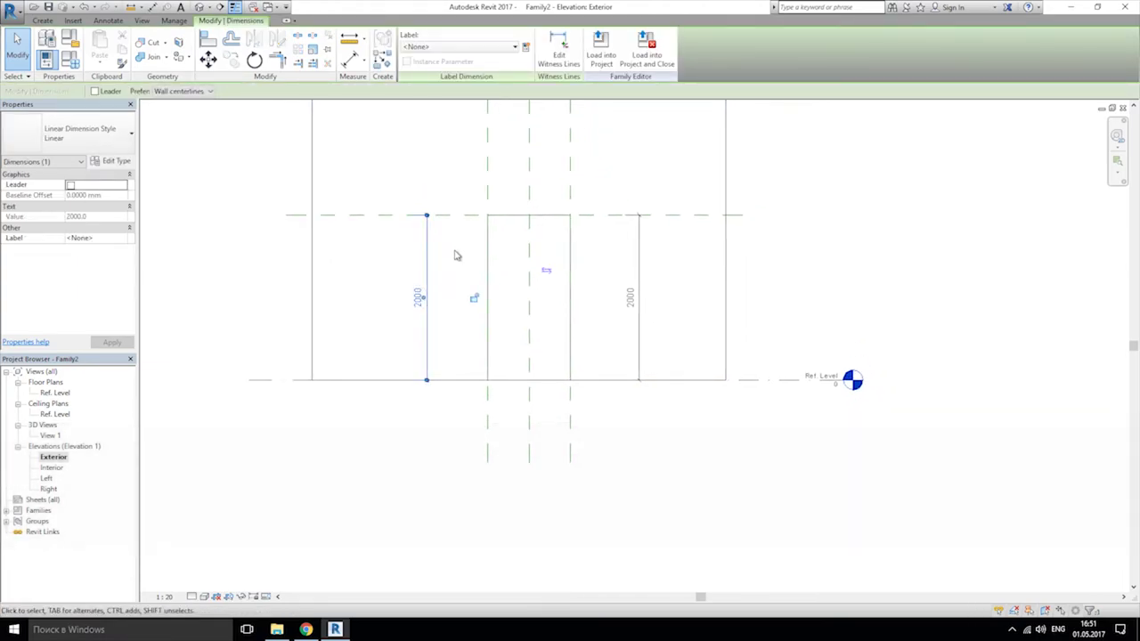
scroll(457, 255, up, 2)
scroll(479, 273, up, 1)
middle_drag(488, 308, 422, 319)
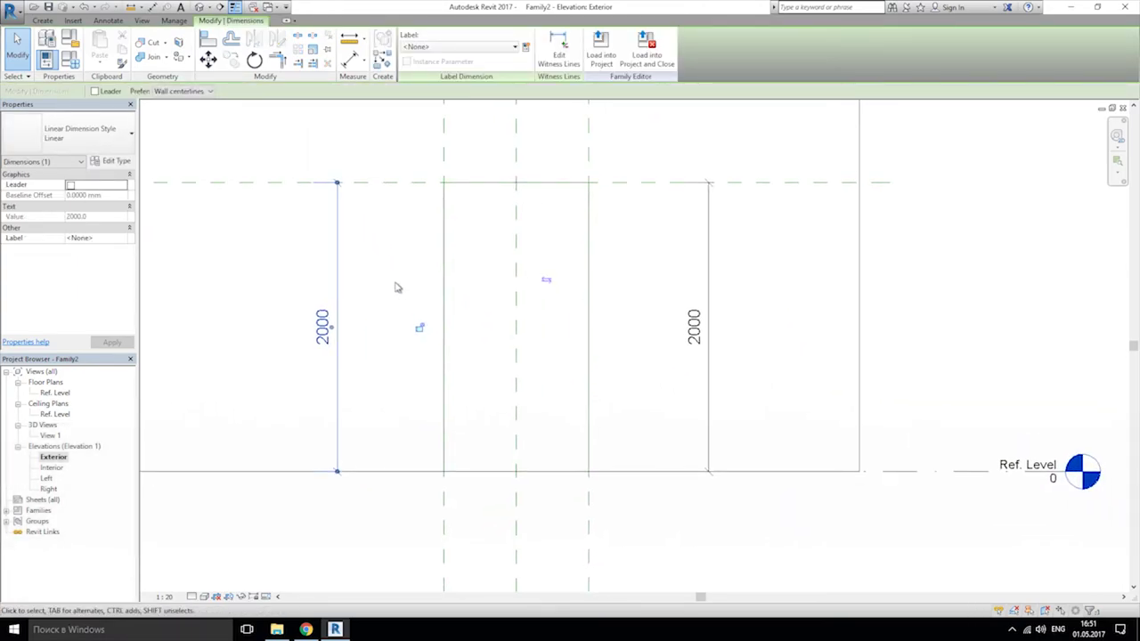
click(397, 286)
Step: Draw a vertical reference plane inside the opening, about 33 mm from the left jamb, from above the head to below Ref. Level
scroll(411, 256, up, 3)
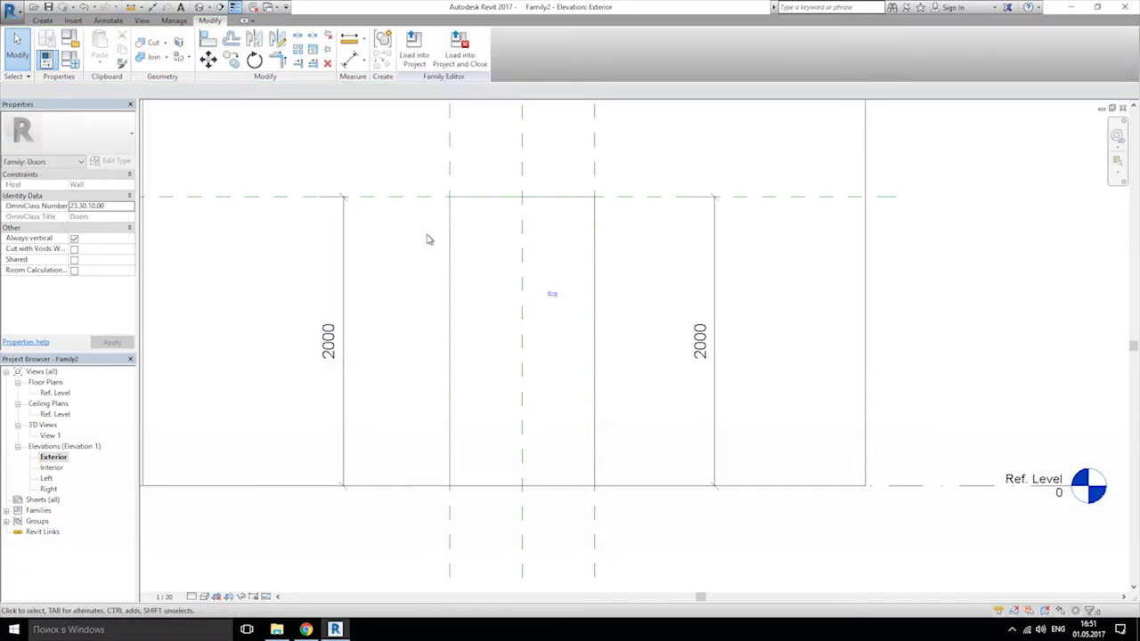
middle_drag(418, 219, 442, 256)
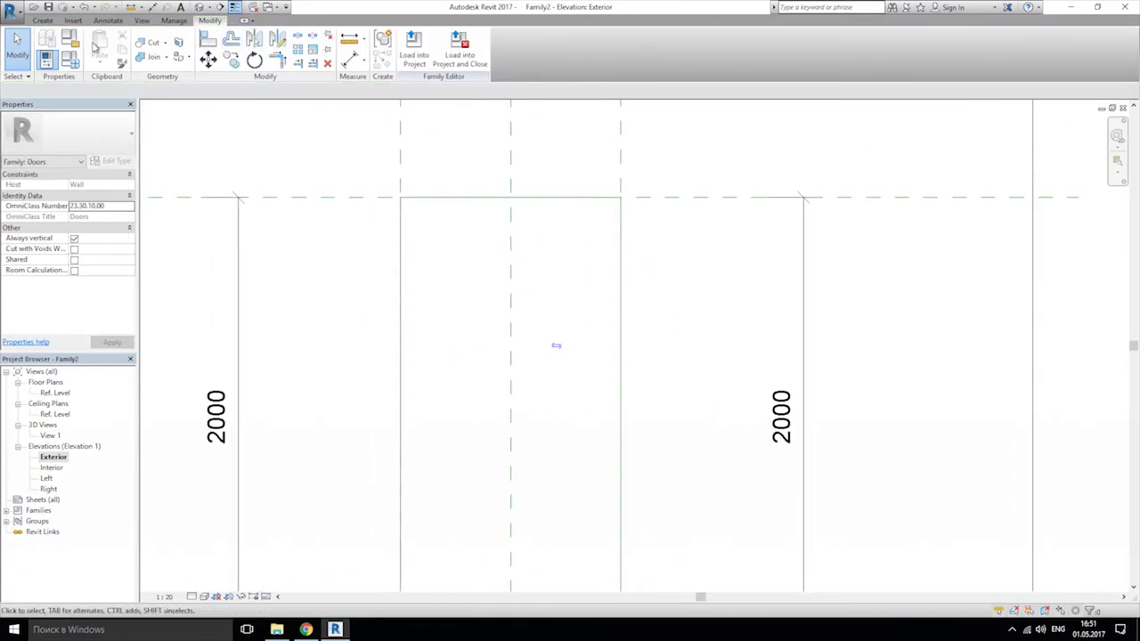
click(42, 20)
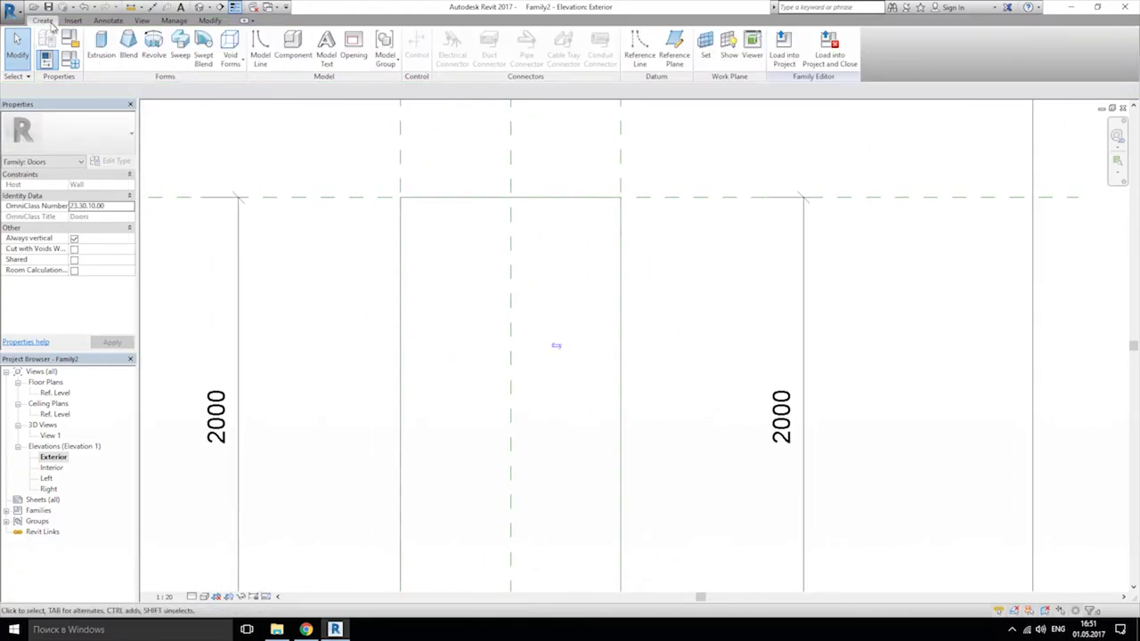
click(674, 49)
middle_drag(373, 190, 509, 145)
scroll(508, 142, up, 2)
click(551, 137)
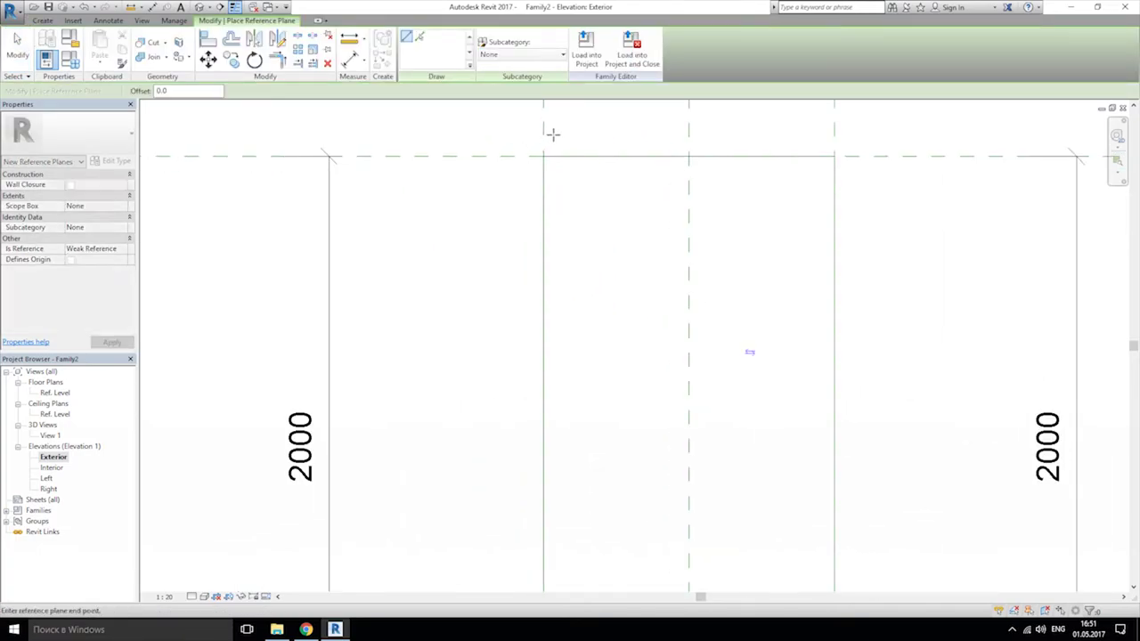
scroll(585, 234, down, 2)
middle_drag(629, 338, 471, 173)
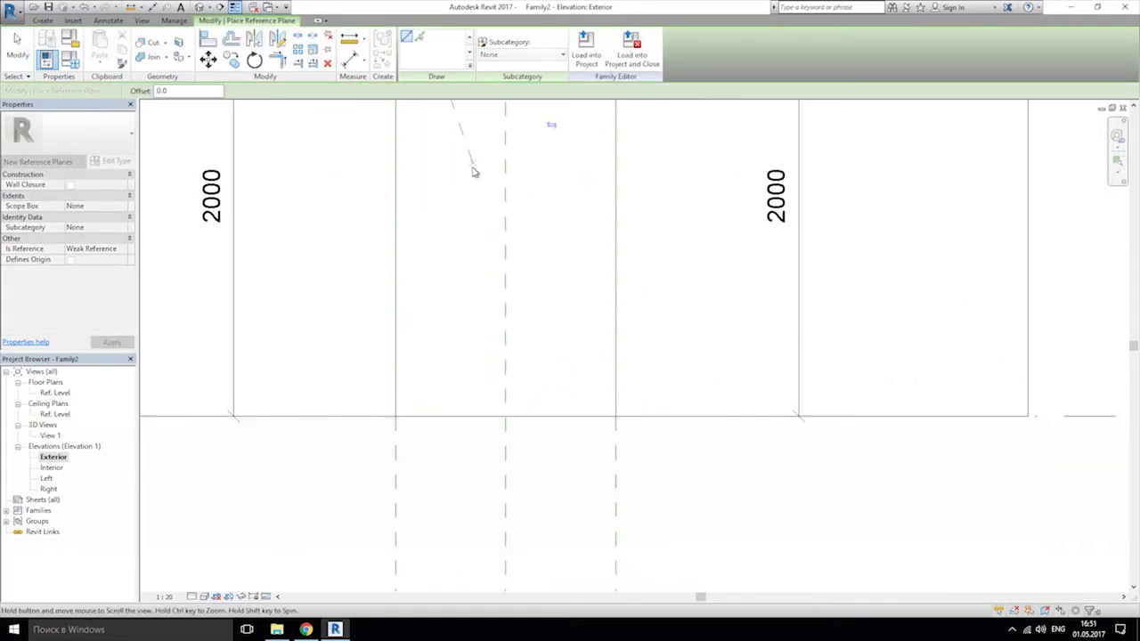
click(402, 458)
Step: Draw a second vertical reference plane about 40 mm further inside the opening, parallel to the first one
middle_drag(426, 122, 433, 309)
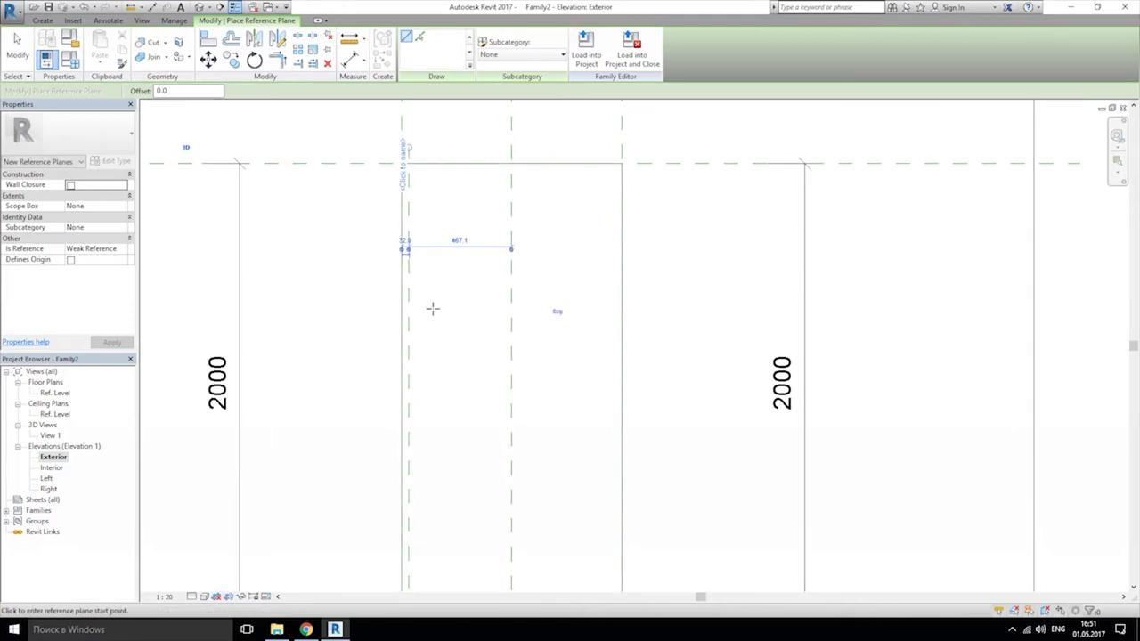
click(419, 145)
middle_drag(428, 409, 419, 168)
click(409, 392)
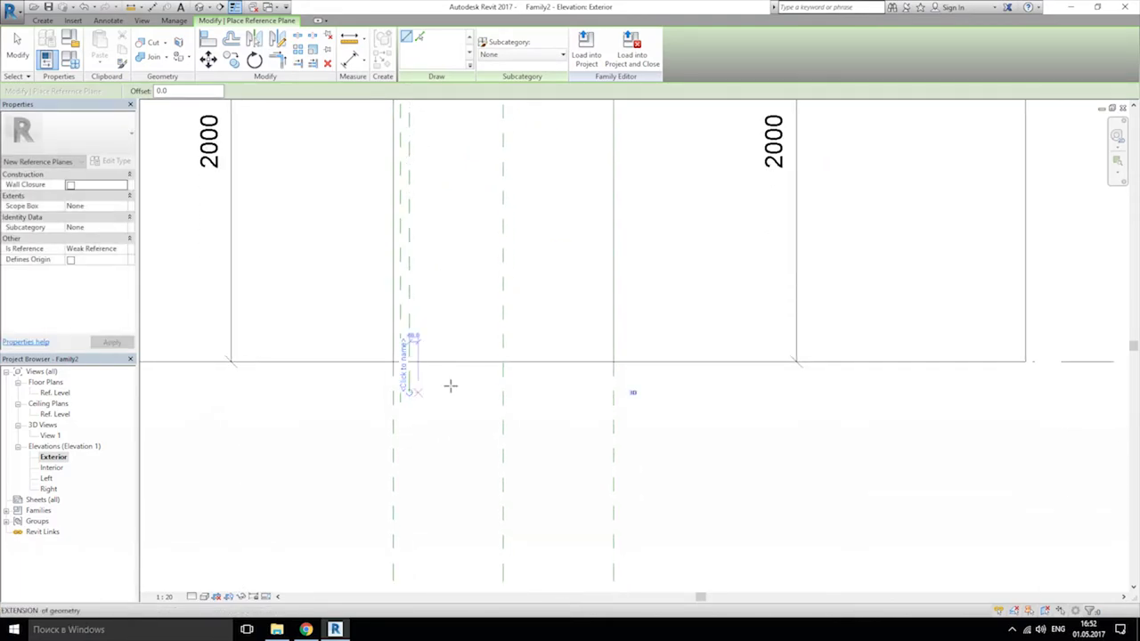
key(Escape)
key(Escape)
Step: Try to mirror the two new reference planes about the opening's Center (Left/Right) plane
scroll(401, 384, up, 3)
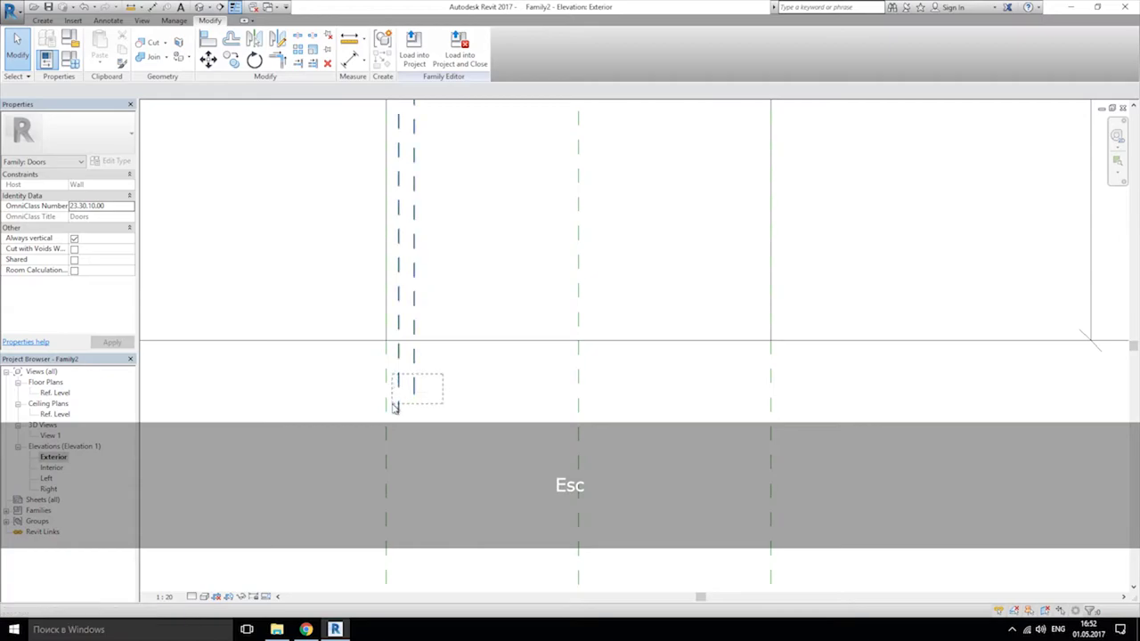
drag(395, 407, 394, 408)
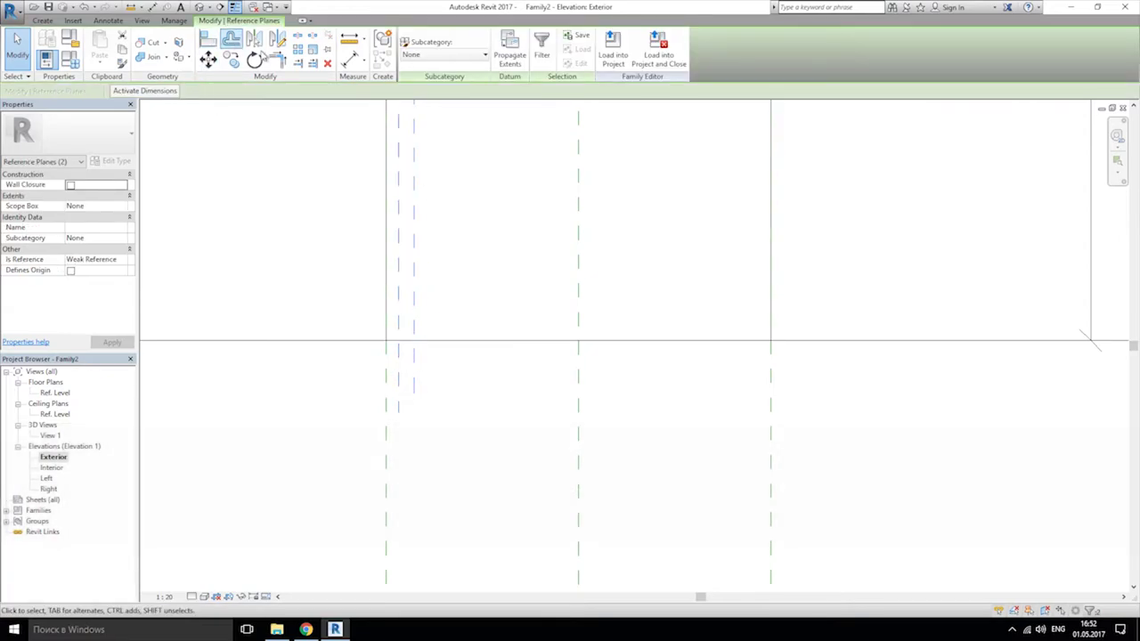
click(254, 38)
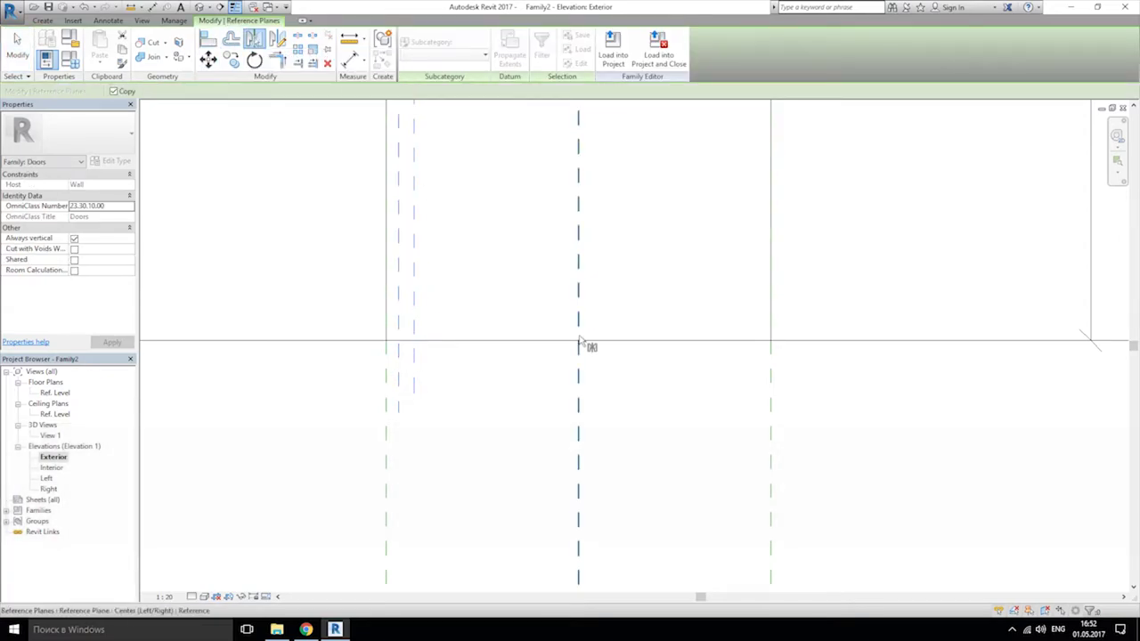
click(578, 341)
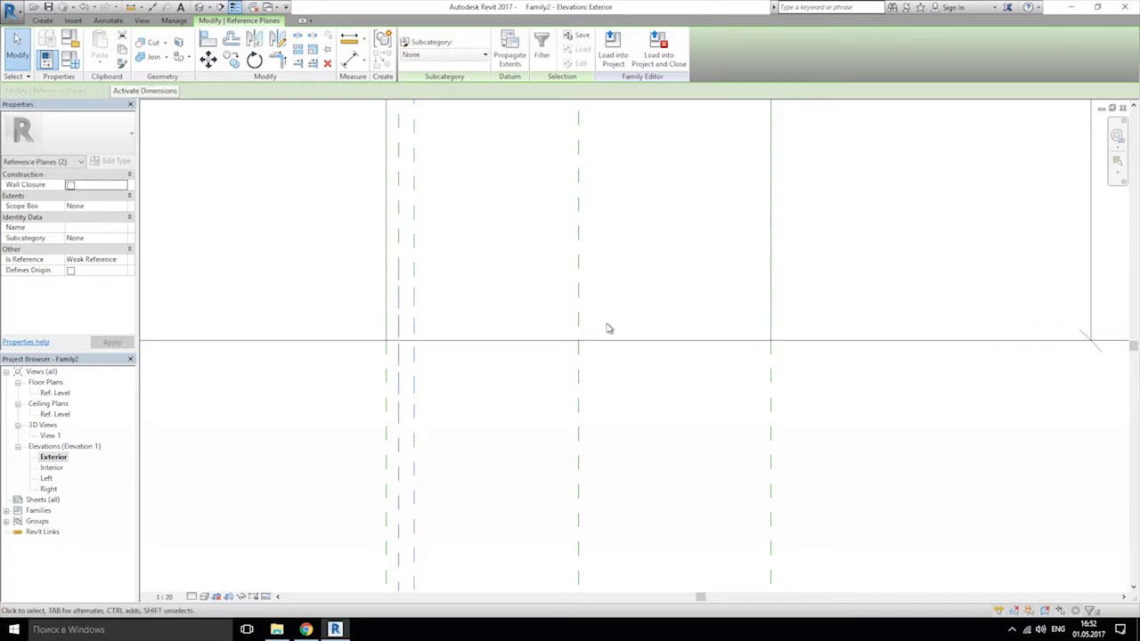
Step: Mirror the selected pair of reference planes to the right jamb about a drawn vertical axis through the opening's centre
scroll(608, 329, down, 4)
scroll(617, 335, up, 2)
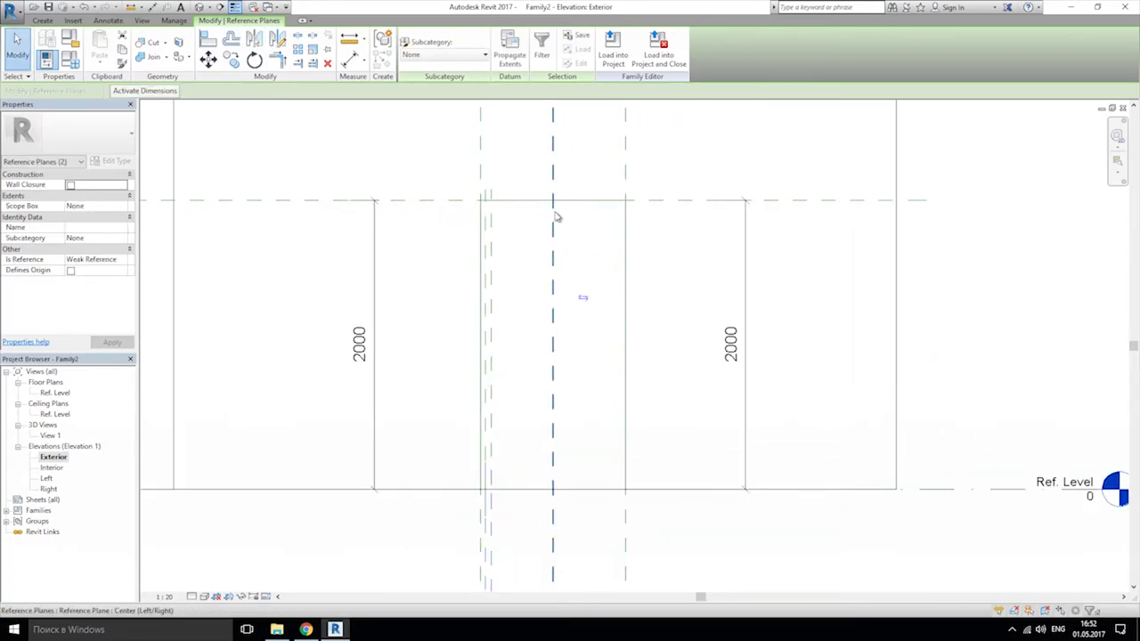
scroll(555, 216, up, 1)
click(277, 38)
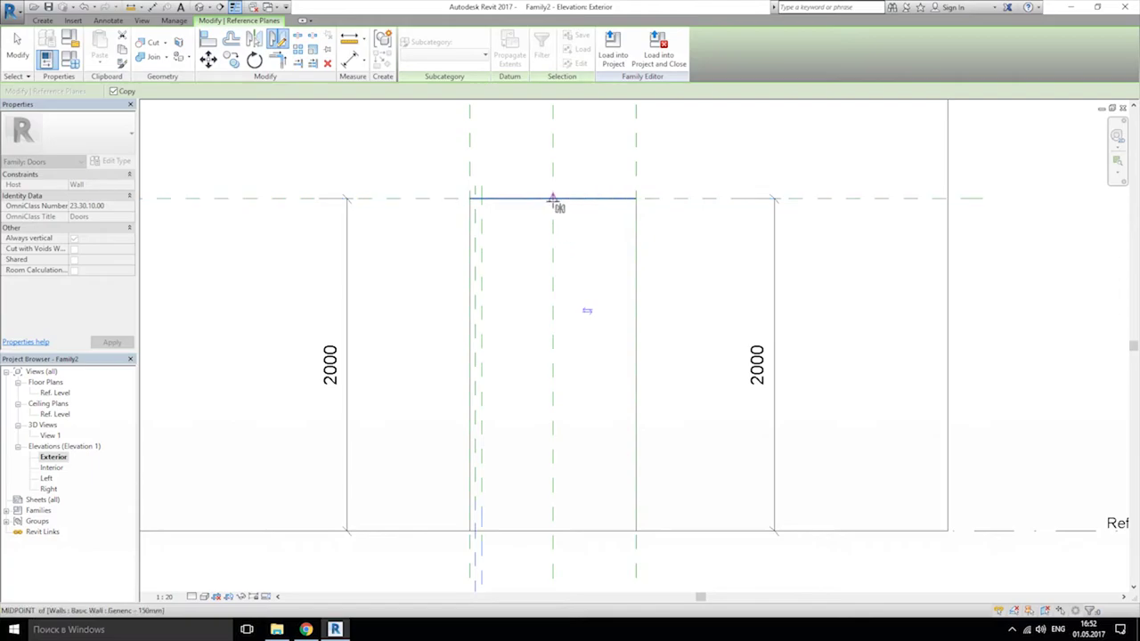
click(552, 197)
click(553, 532)
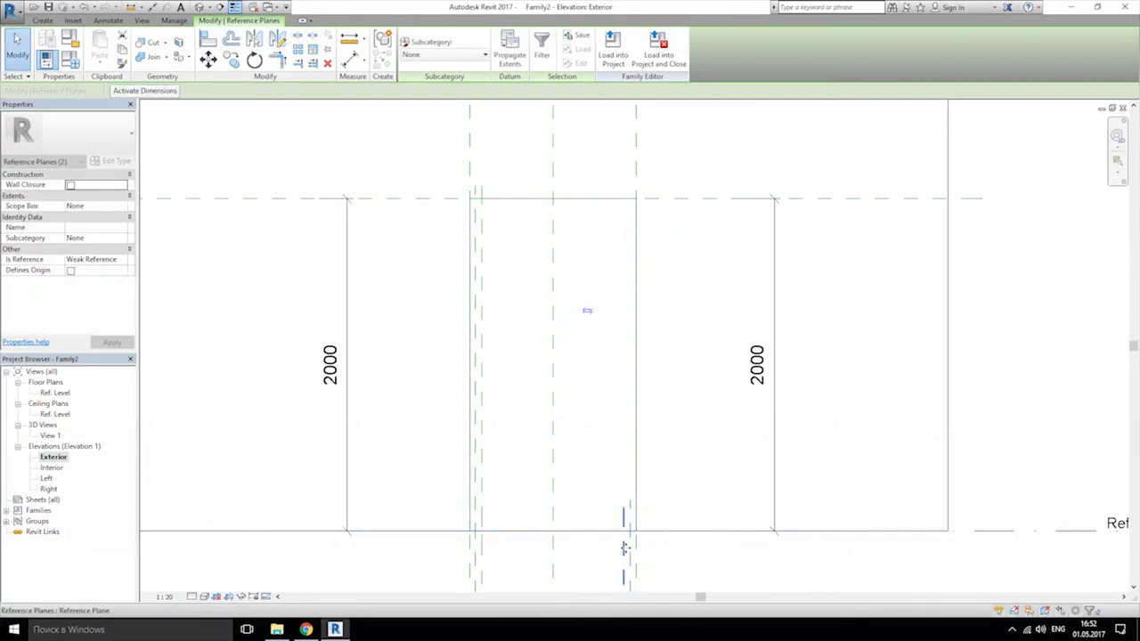
scroll(578, 387, down, 4)
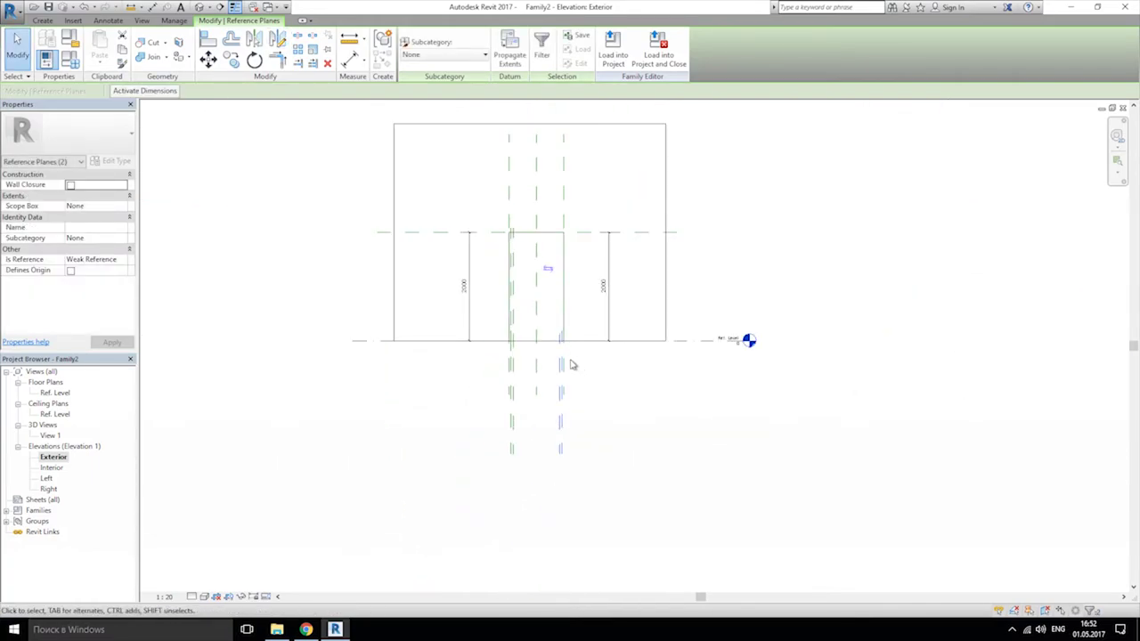
scroll(573, 364, up, 1)
Step: Delete the surplus reference planes below the left jamb and extend the mirrored pair at the right jamb up past the opening's head
key(Escape)
click(478, 463)
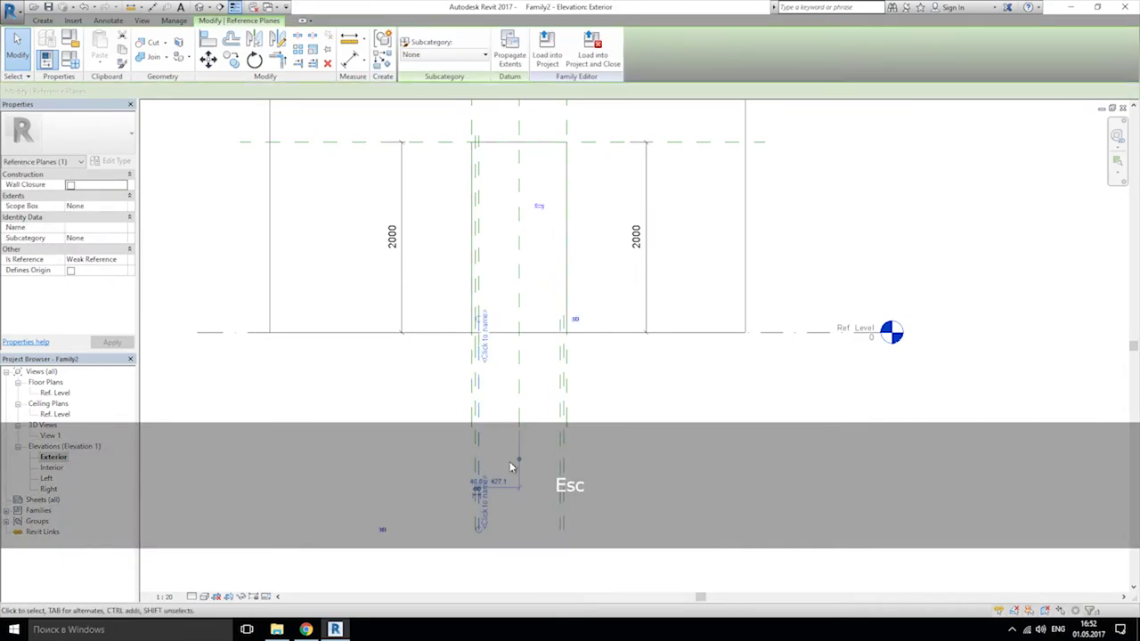
key(Delete)
drag(610, 461, 557, 494)
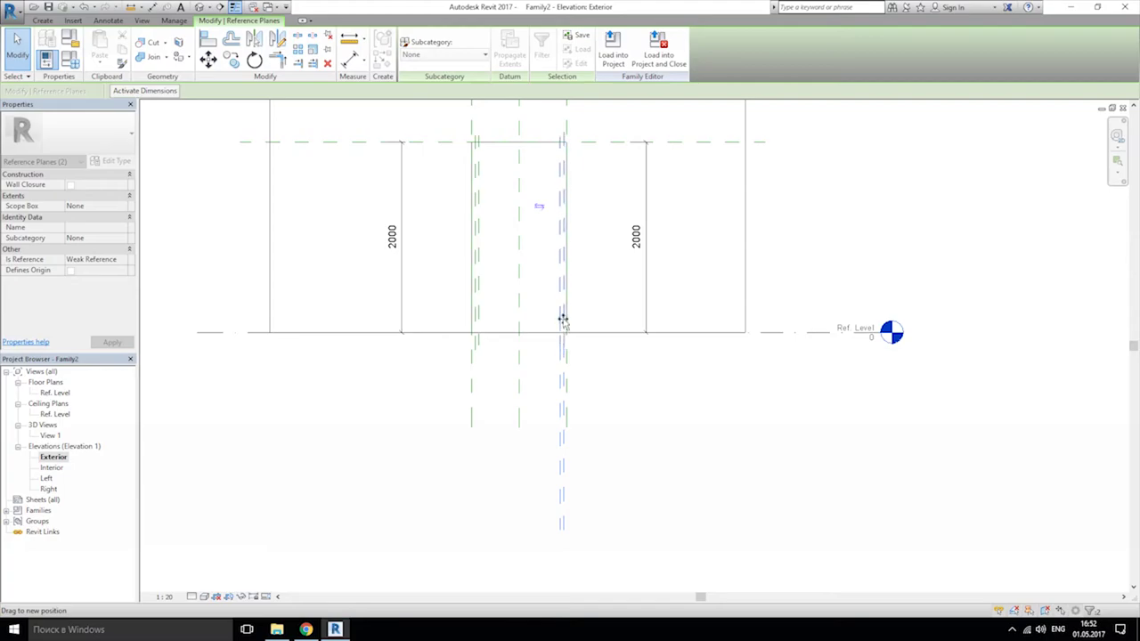
click(603, 362)
Step: Add aligned dimensions above the opening from the left jamb to the first reference plane and between the two left reference planes
middle_drag(523, 141, 548, 239)
scroll(525, 222, up, 3)
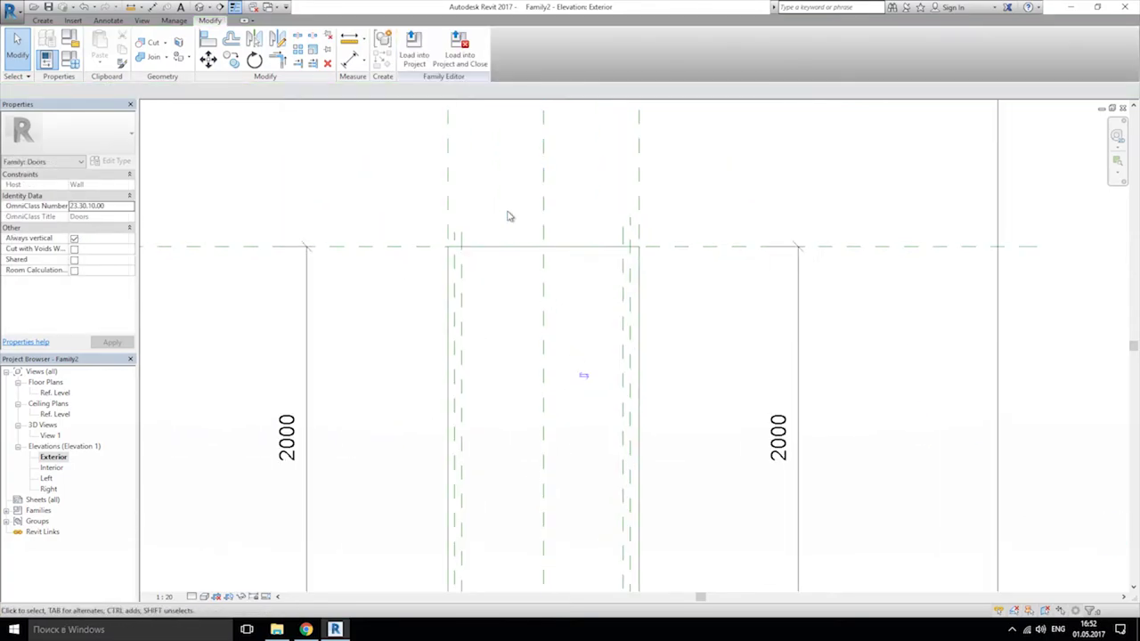
click(349, 61)
scroll(519, 234, up, 3)
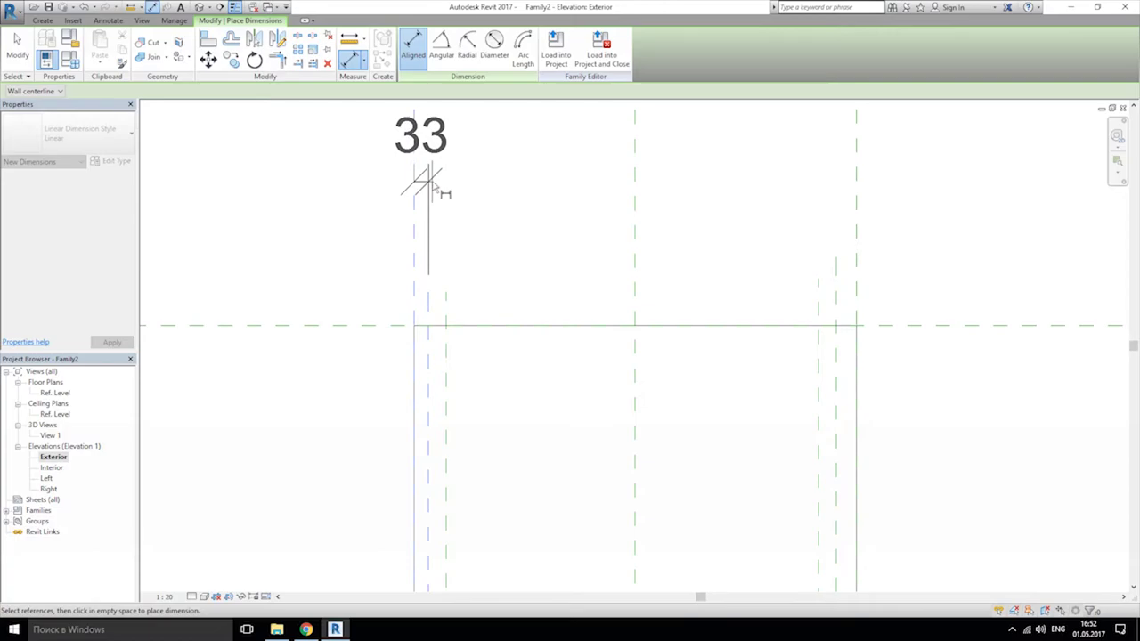
click(435, 166)
click(430, 316)
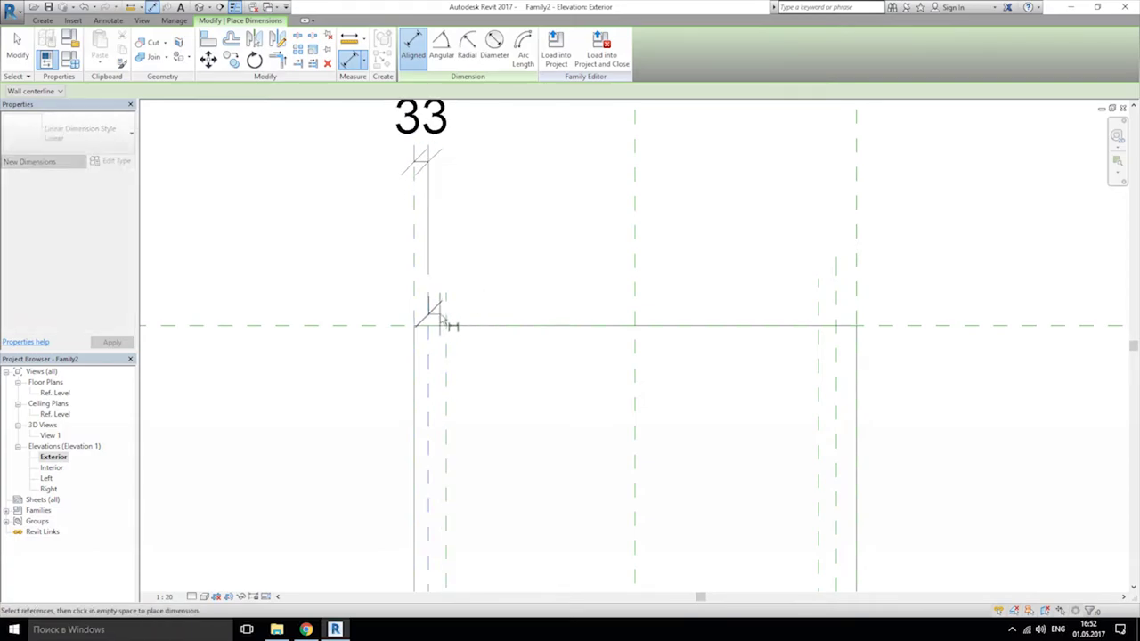
click(445, 309)
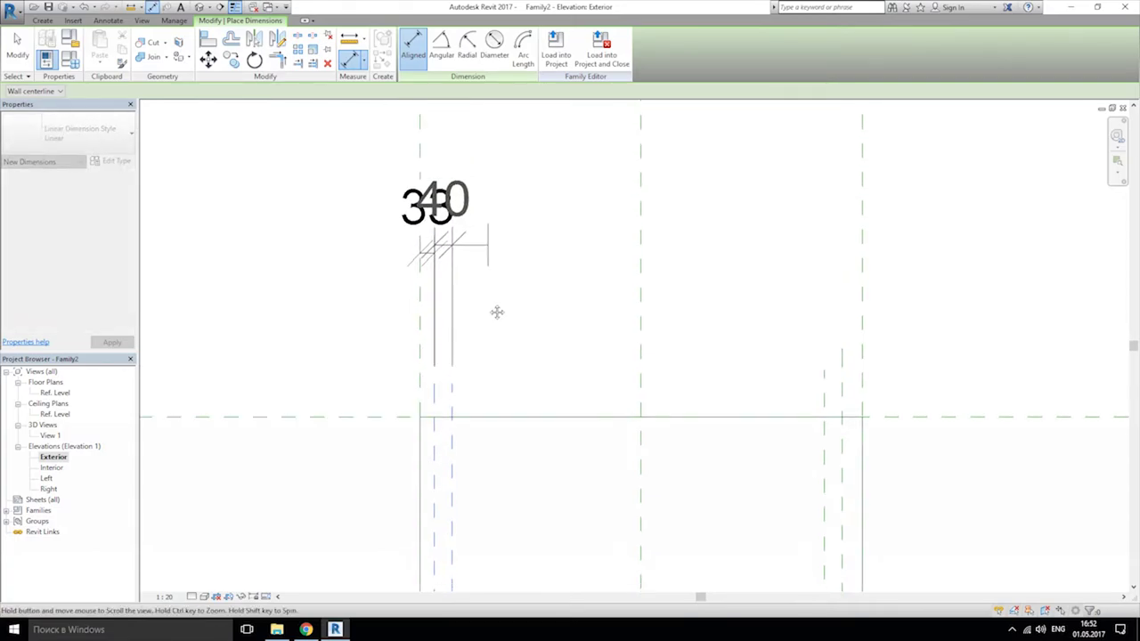
click(519, 218)
Step: Add aligned dimensions at the right jamb between its two reference planes and from the outer plane to the jamb line
scroll(647, 312, right, 5)
click(530, 415)
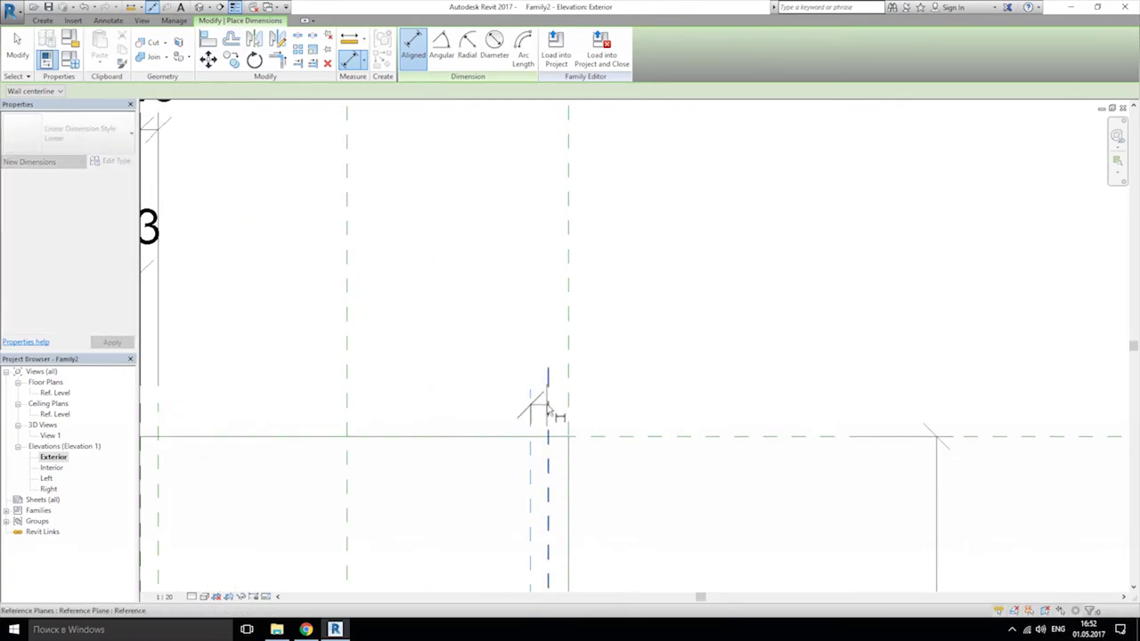
click(547, 409)
click(485, 154)
click(549, 408)
click(568, 402)
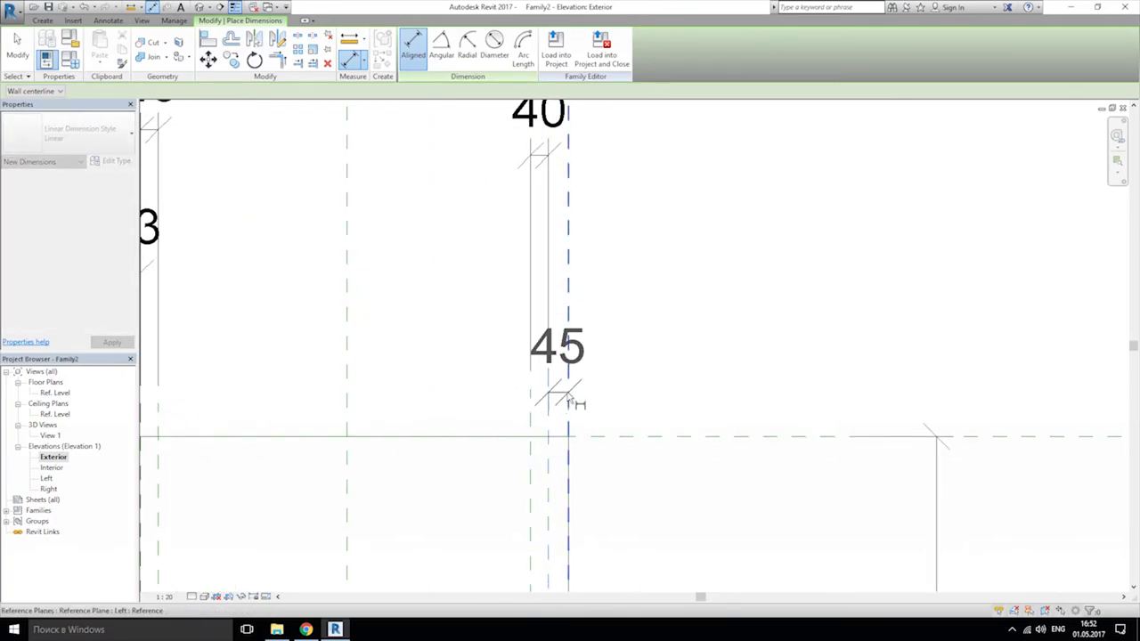
scroll(452, 312, up, 2)
click(454, 342)
scroll(419, 390, down, 3)
scroll(418, 390, left, 4)
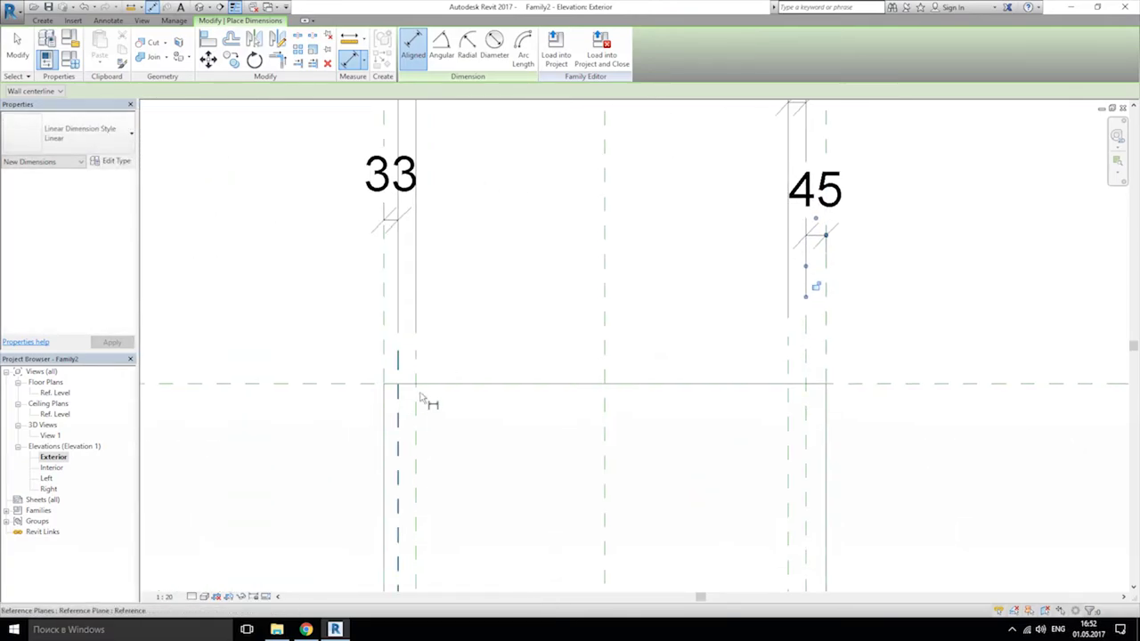
Step: Draw a horizontal reference plane about 74 mm below the opening's head, spanning past both jambs
click(51, 20)
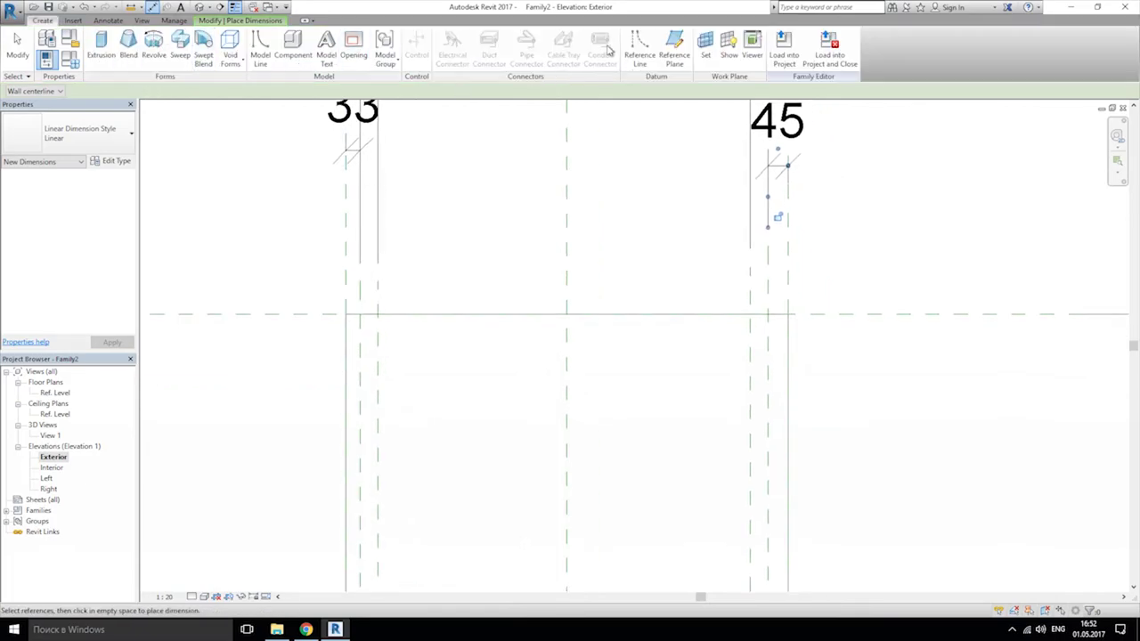
click(674, 49)
scroll(401, 312, down, 2)
scroll(401, 312, right, 2)
click(249, 263)
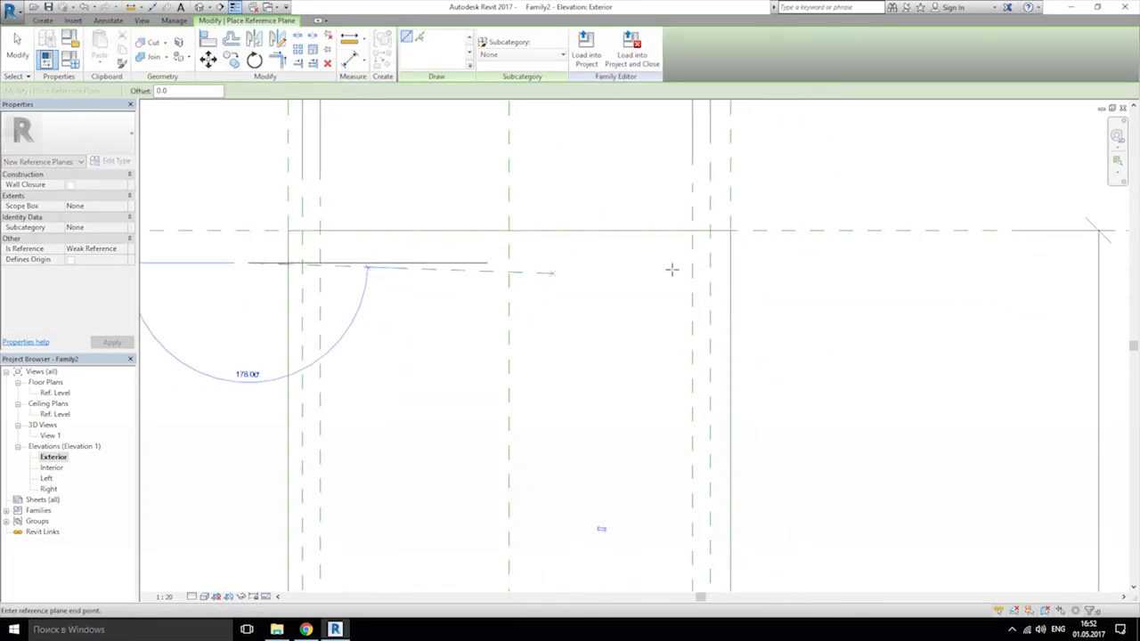
click(834, 264)
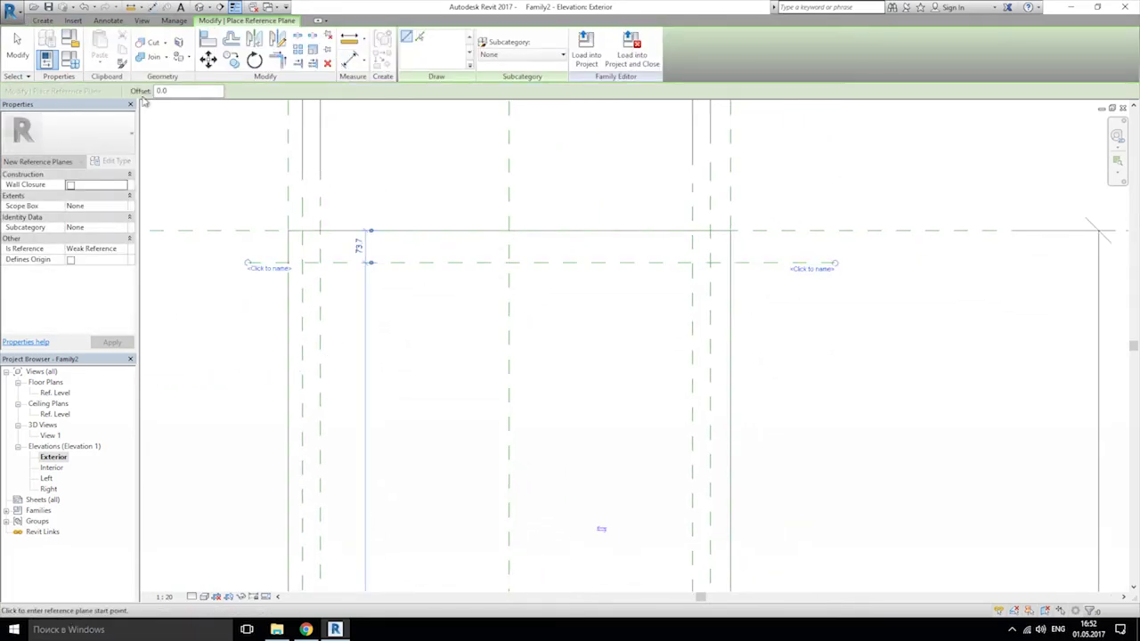
Step: Add an aligned dimension beyond the right jamb between the opening's head and the horizontal reference plane below it
click(349, 61)
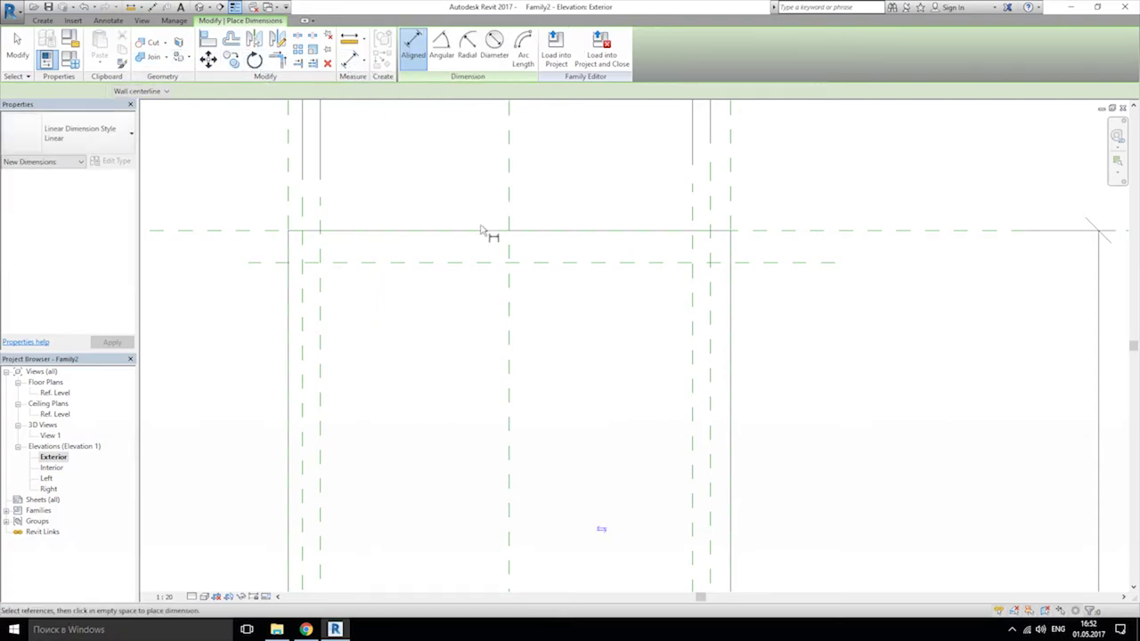
click(478, 232)
click(482, 262)
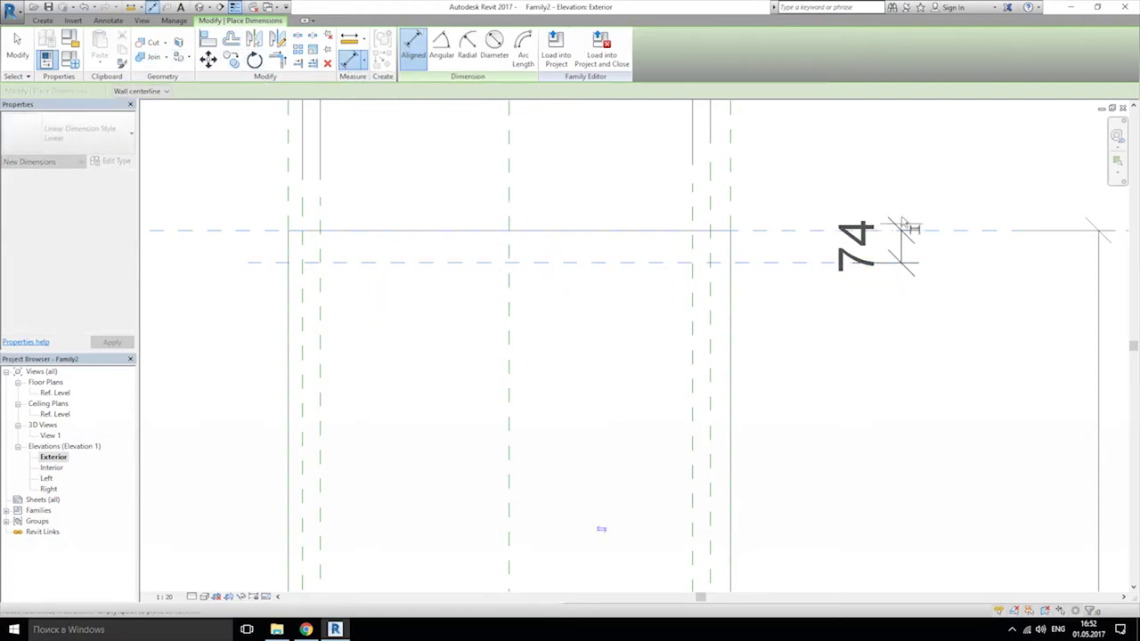
click(926, 339)
scroll(649, 354, up, 3)
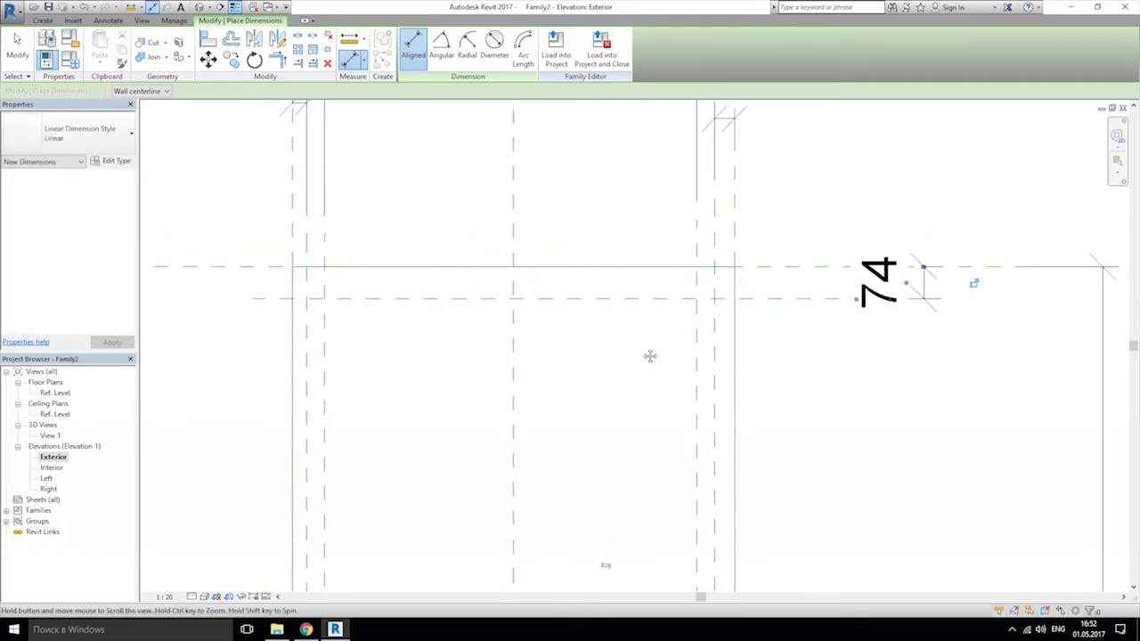
key(Escape)
Step: Set the distance between the left jamb and its nearest reference plane to 15 mm
scroll(527, 241, up, 3)
scroll(481, 313, left, 2)
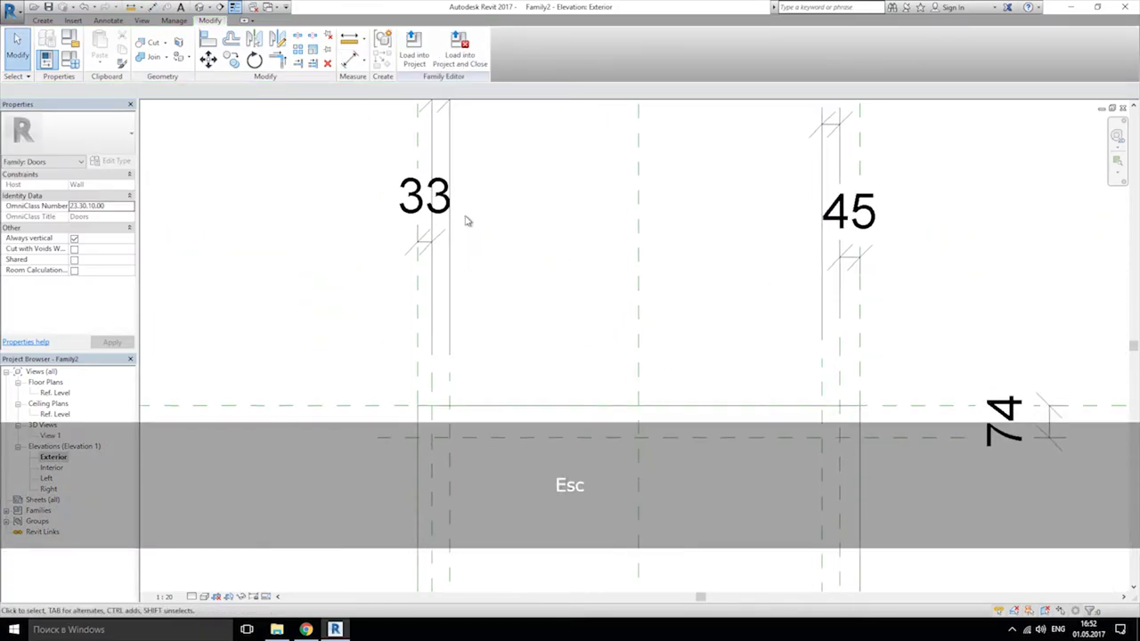
click(411, 203)
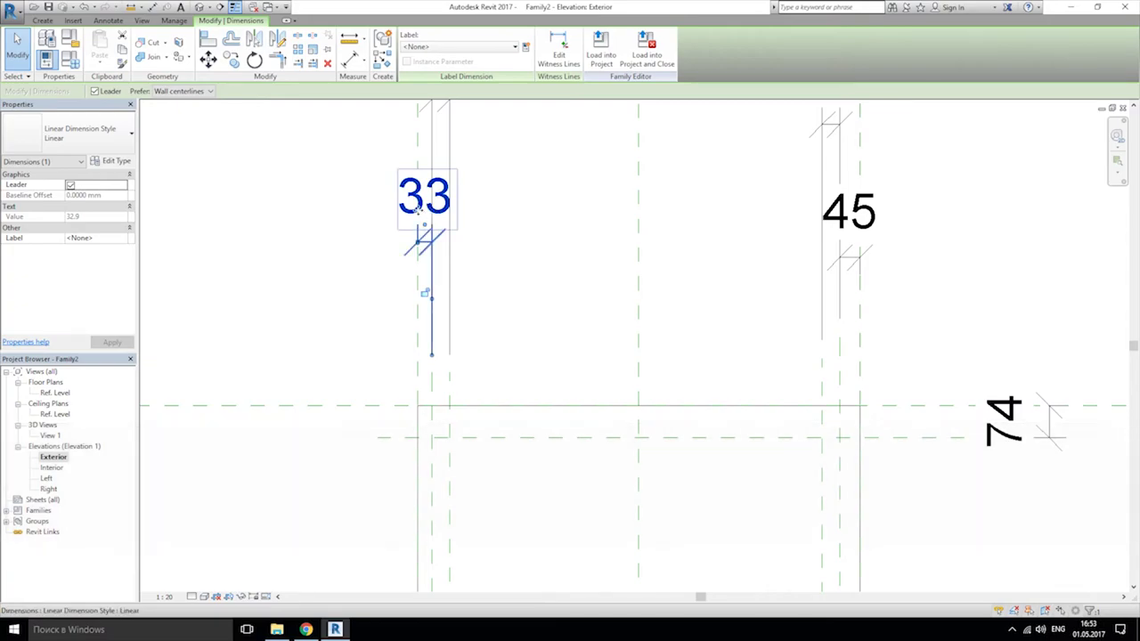
key(Escape)
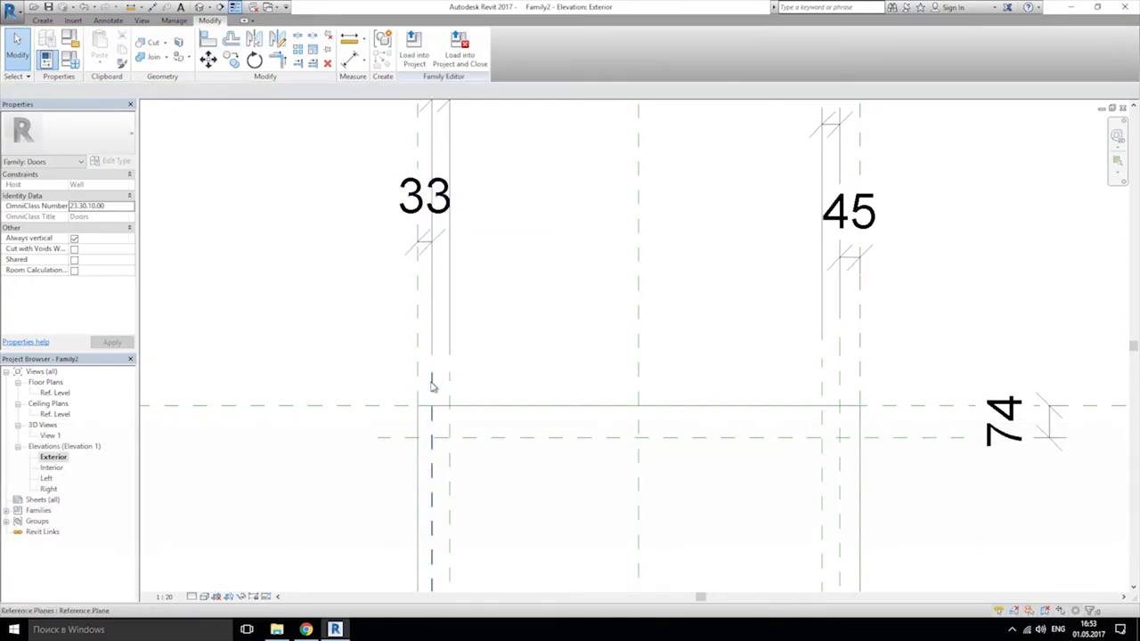
click(432, 381)
click(426, 221)
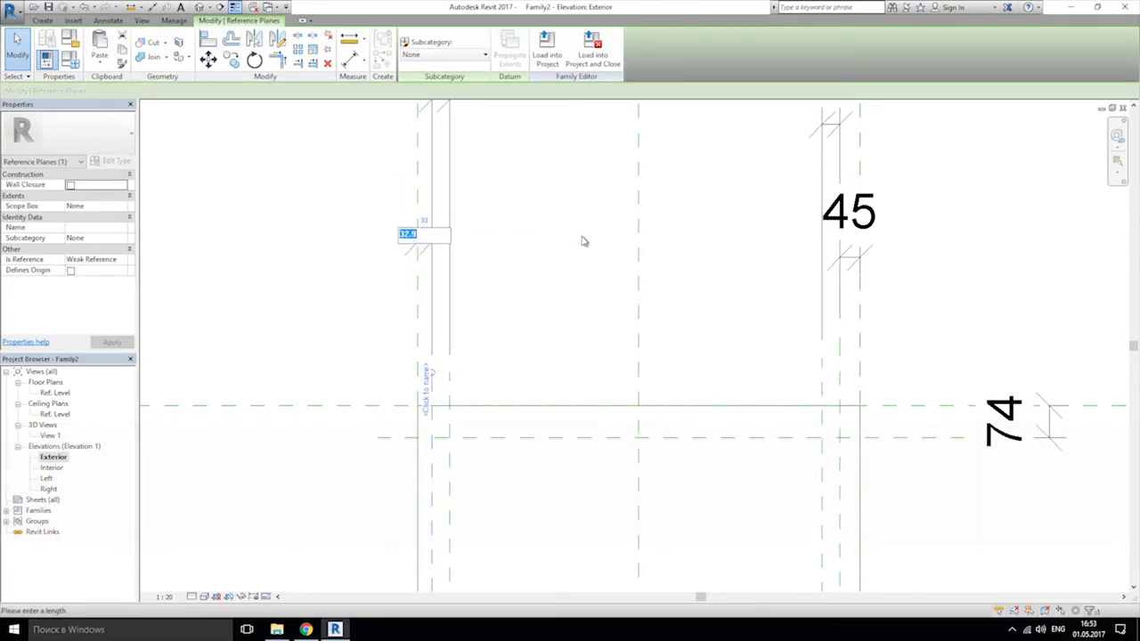
text(15)
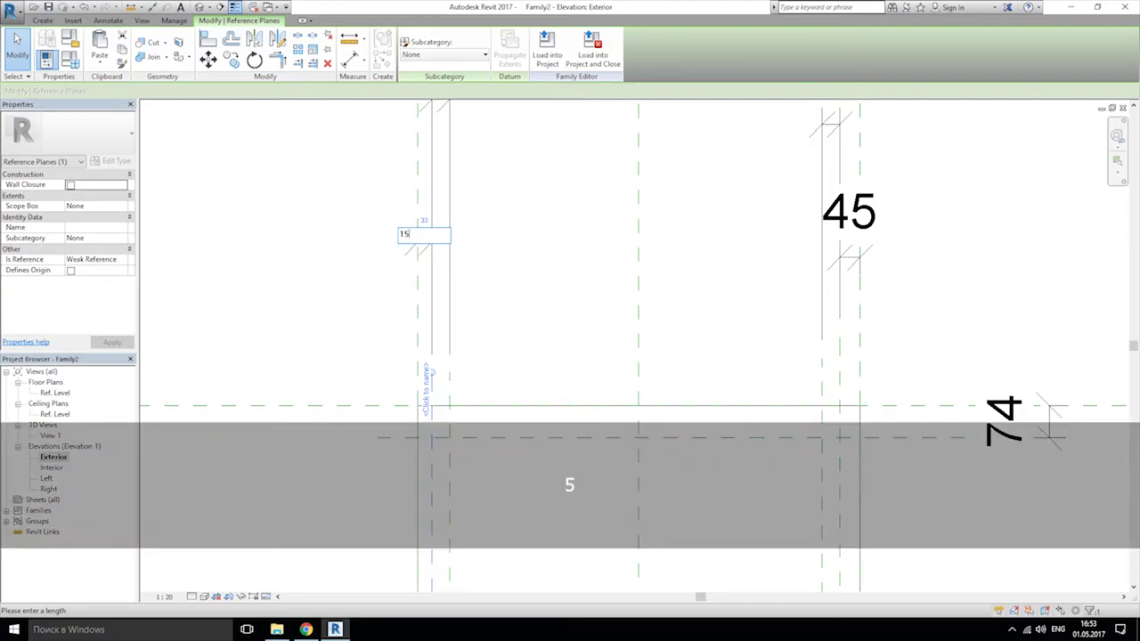
key(Return)
Step: Set the distance between the right jamb and its nearest reference plane to 15 mm
middle_drag(574, 222, 415, 272)
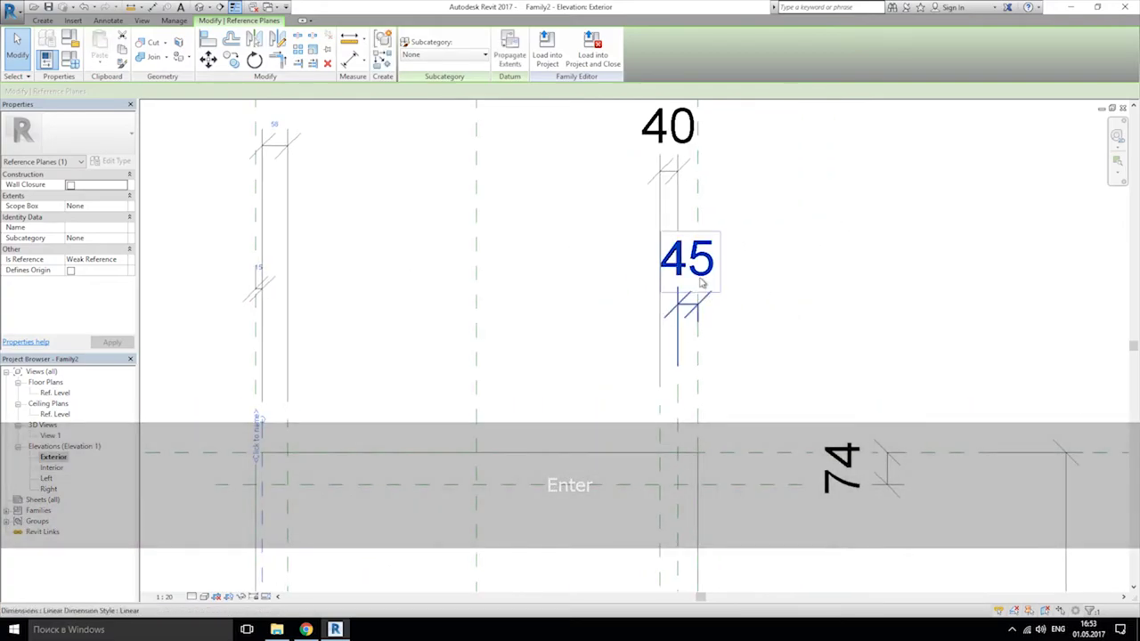
click(676, 412)
click(690, 285)
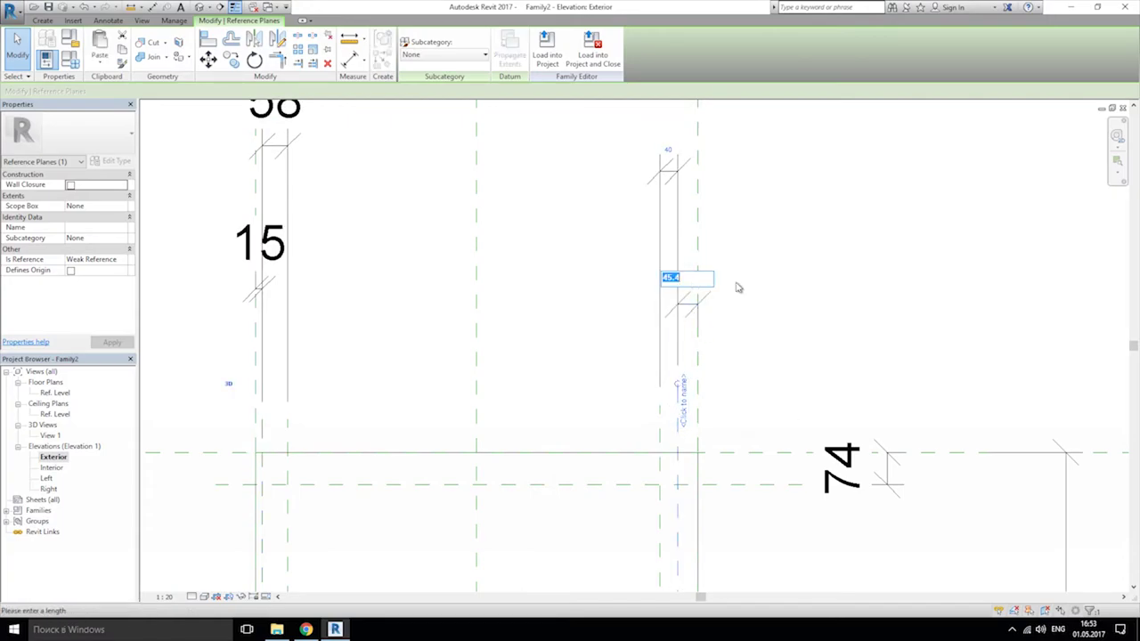
text(15)
key(Return)
click(511, 273)
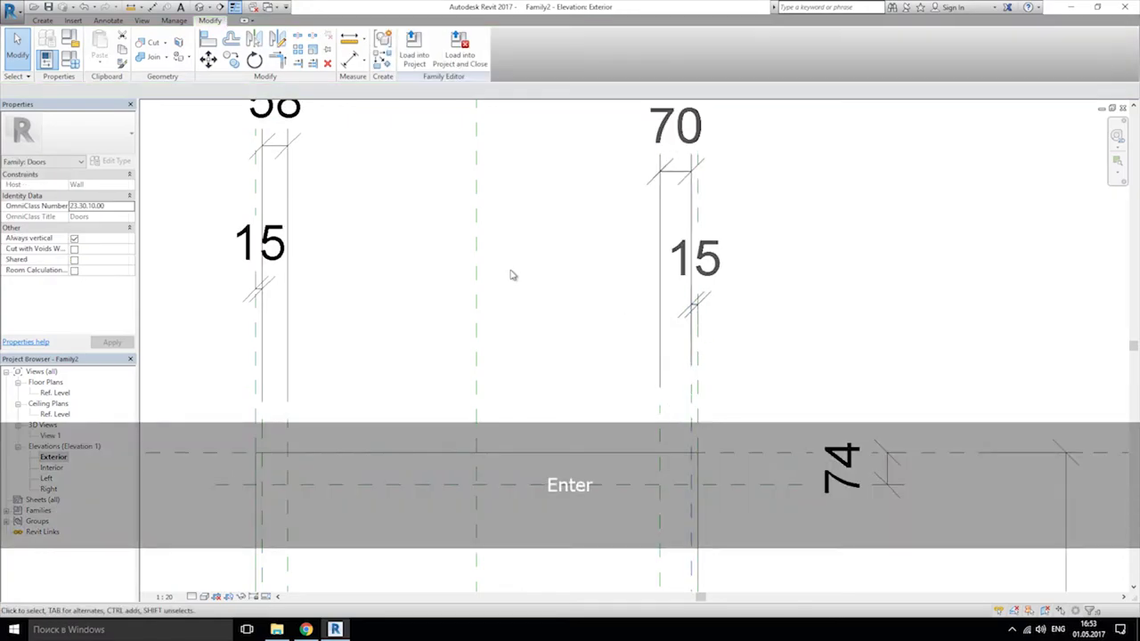
Step: Draw a second horizontal reference plane about 52 mm below the first one, spanning past both jambs
middle_drag(547, 409, 627, 376)
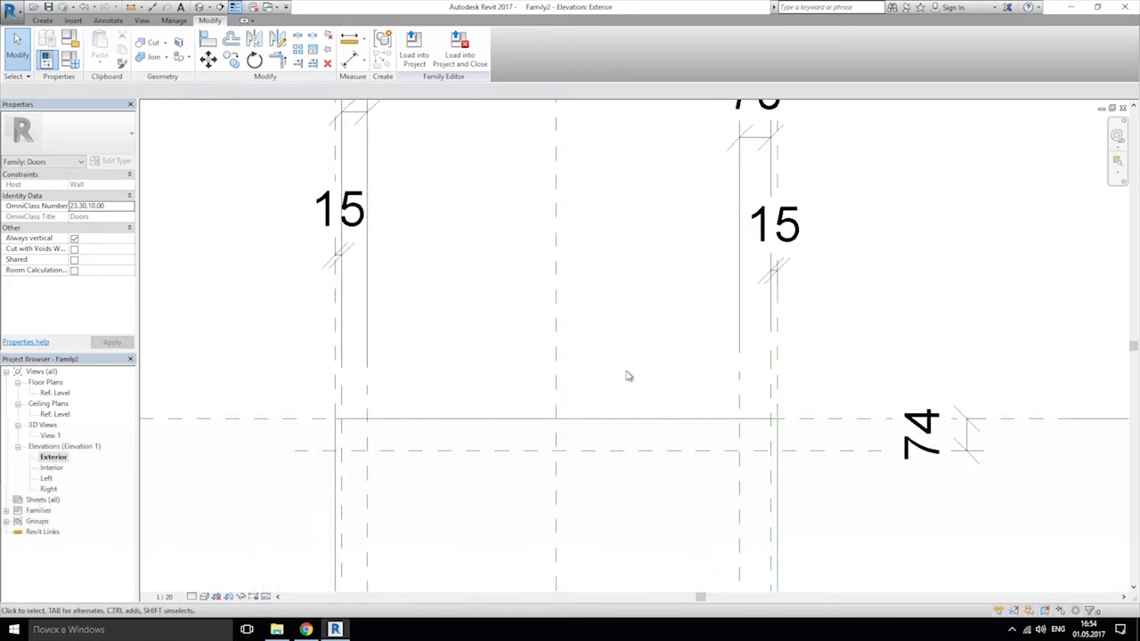
middle_drag(693, 464, 655, 403)
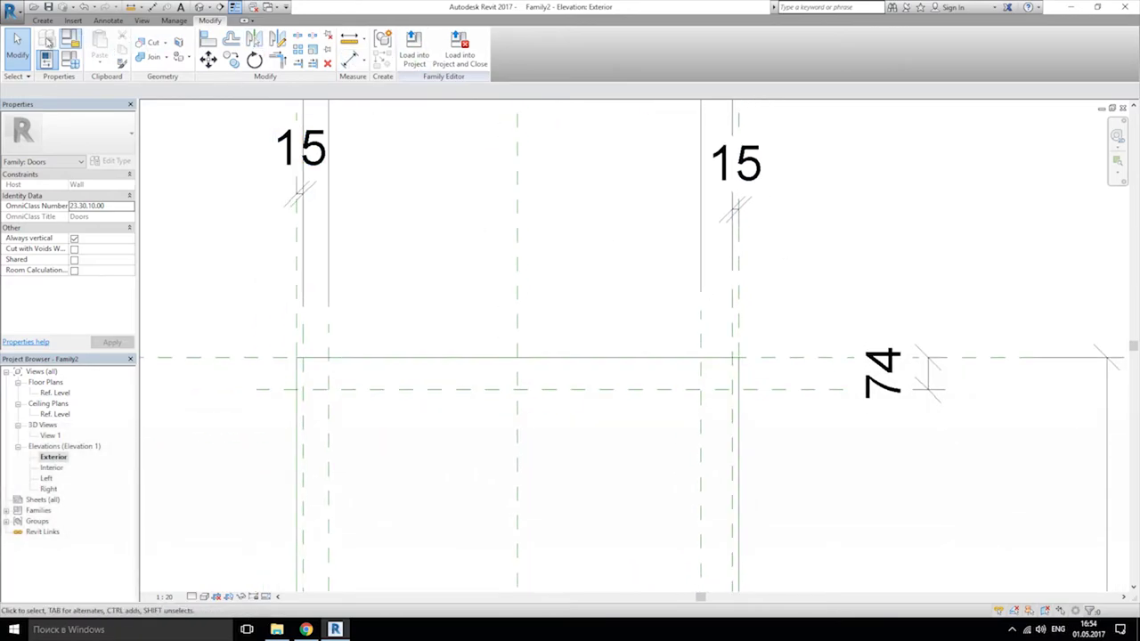
click(42, 20)
click(677, 49)
middle_drag(676, 402, 632, 323)
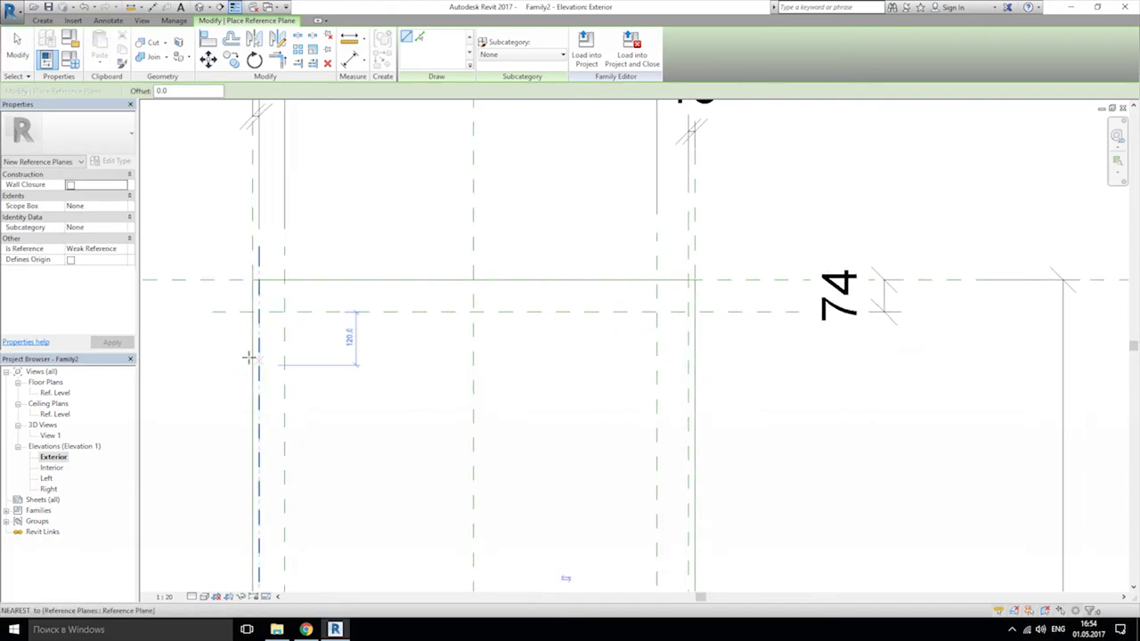
click(222, 336)
click(915, 337)
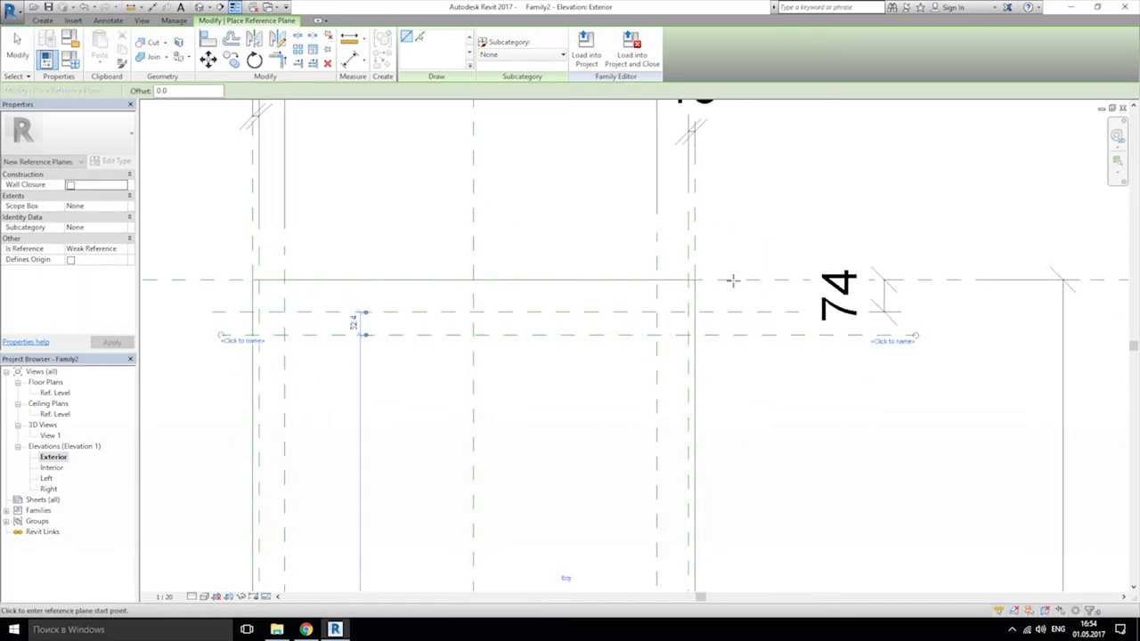
Step: Add an aligned dimension between the two horizontal reference planes beyond the right jamb
click(350, 59)
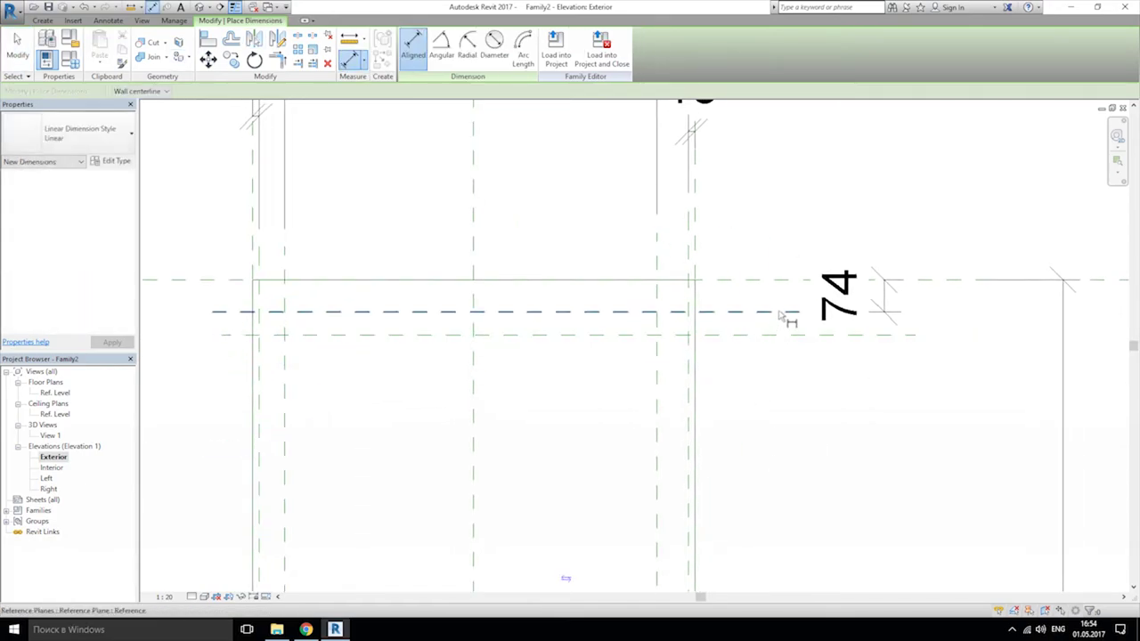
click(774, 335)
click(776, 312)
click(801, 415)
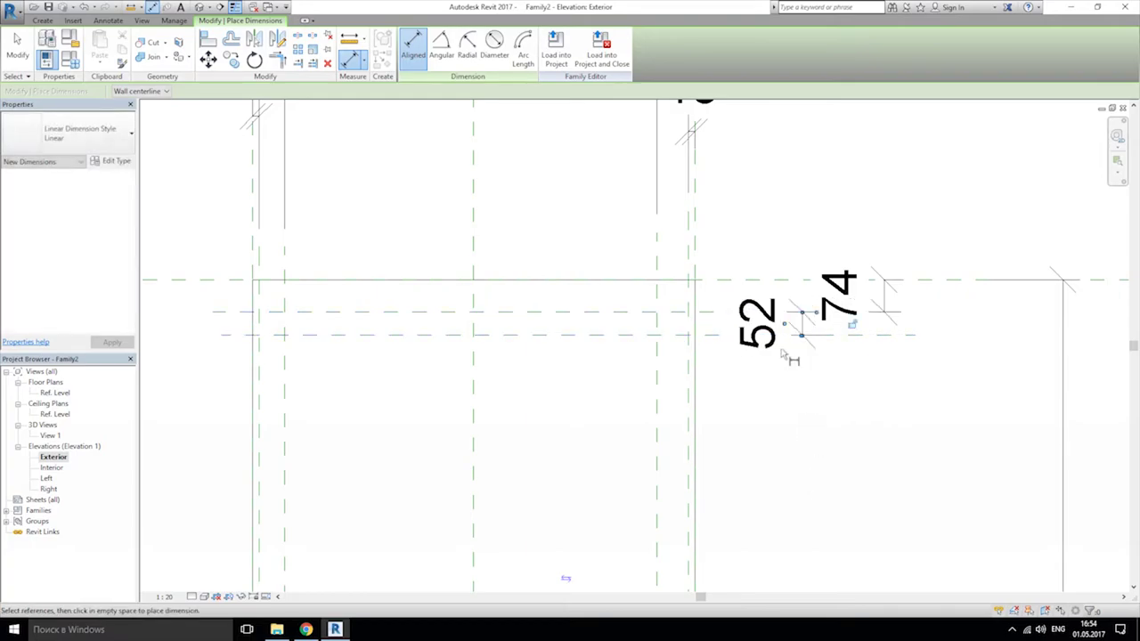
middle_drag(734, 229, 774, 384)
key(Escape)
key(Escape)
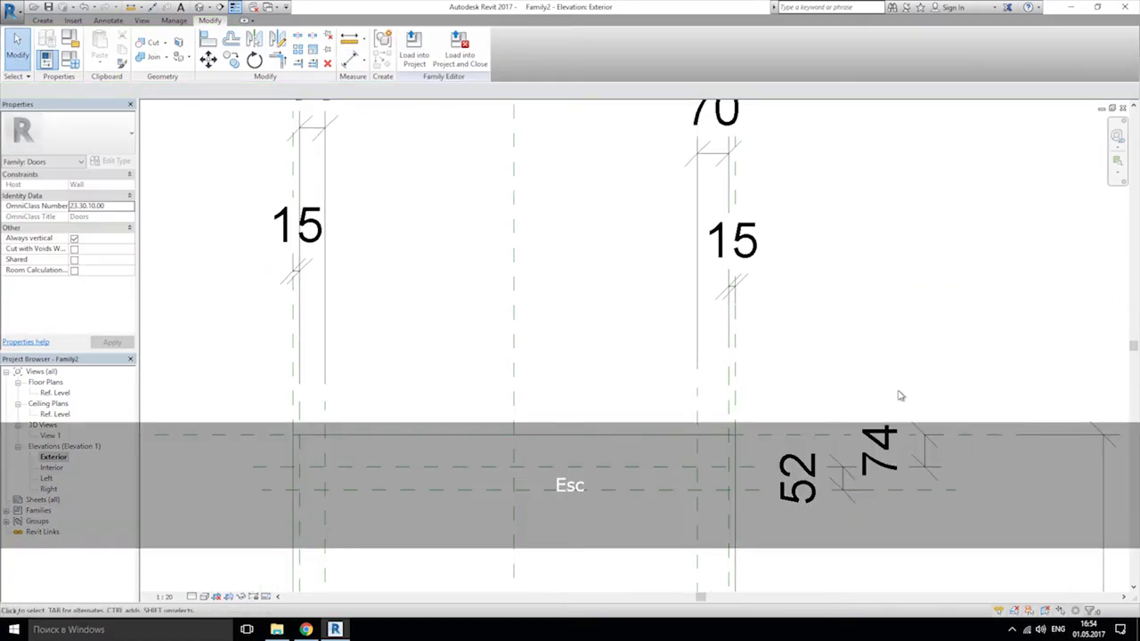
Step: Set the distance between the opening's head and the upper horizontal reference plane to 15 mm
middle_drag(895, 392, 798, 283)
click(784, 349)
middle_drag(784, 349, 739, 307)
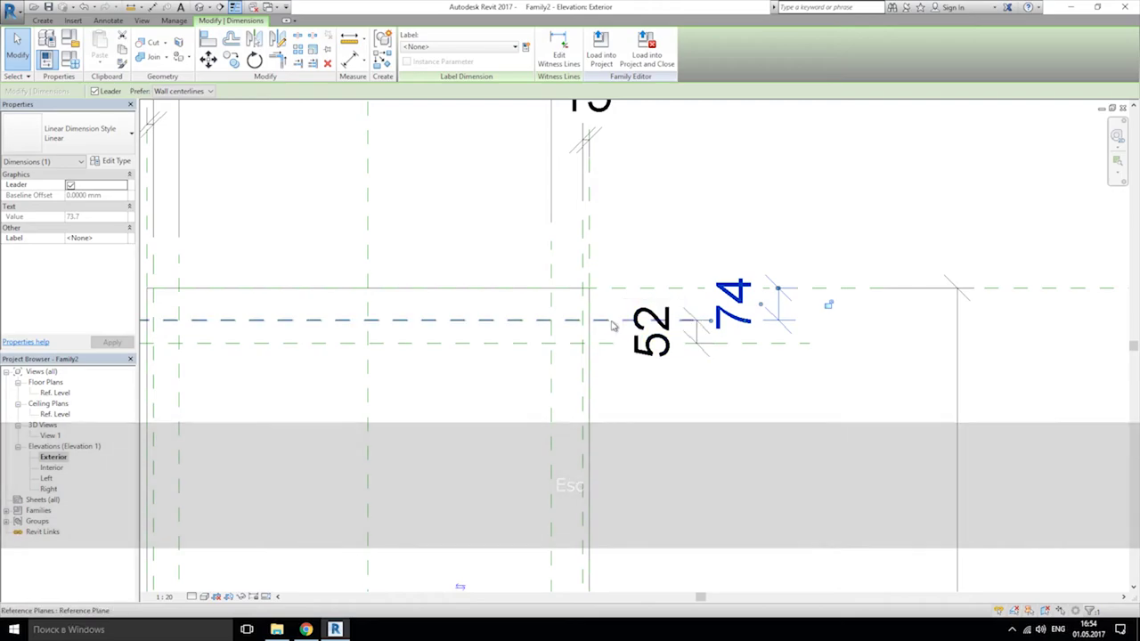
click(614, 322)
click(753, 304)
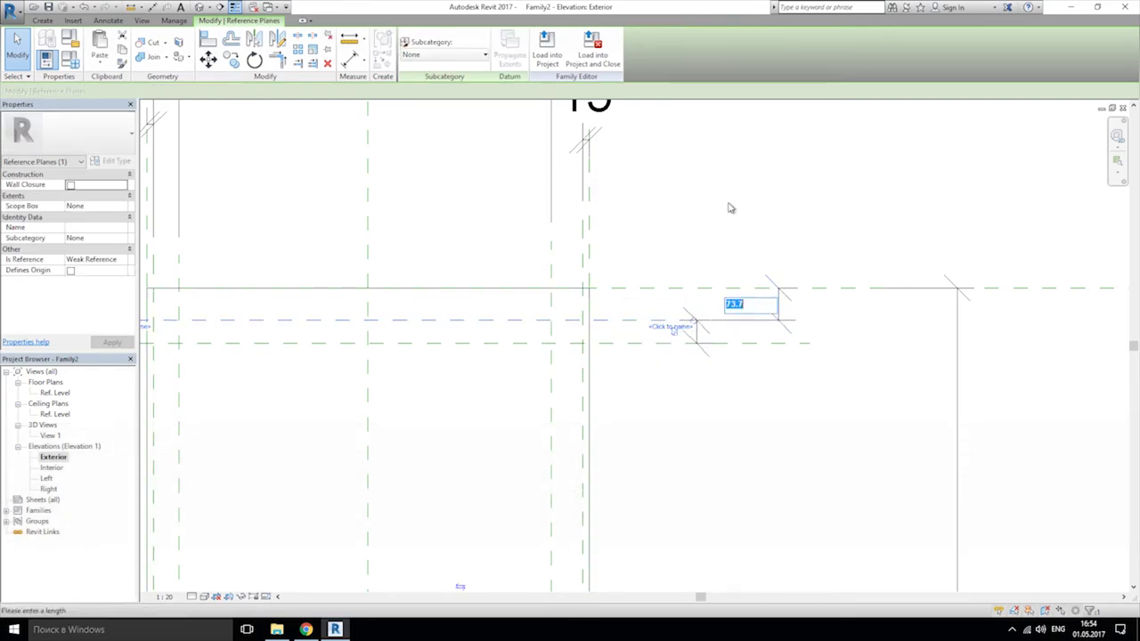
text(150)
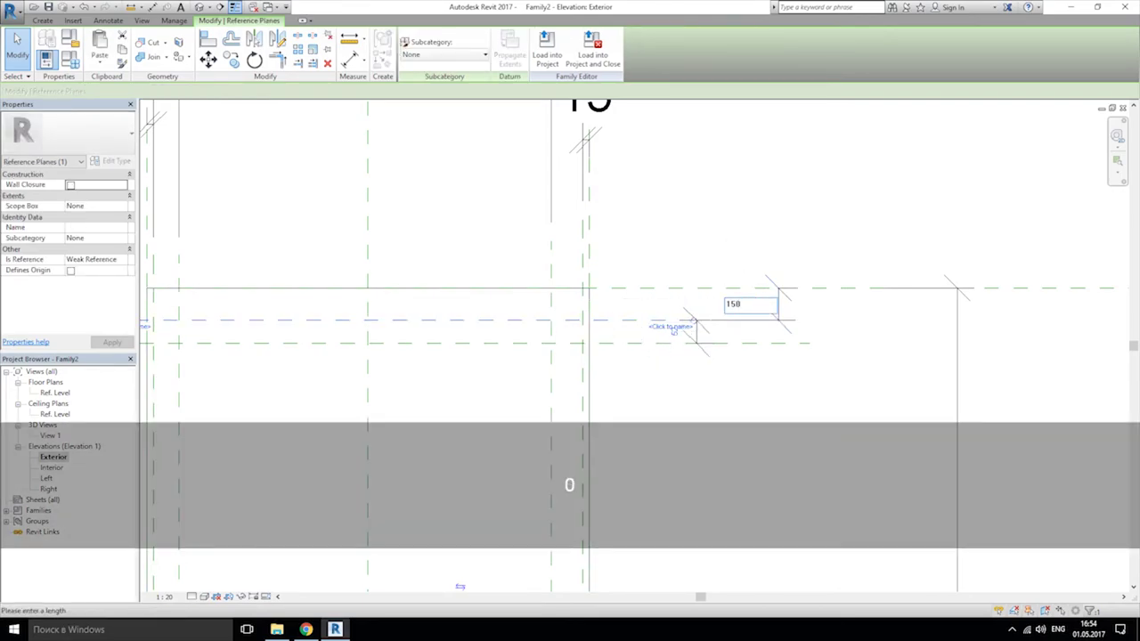
key(Return)
middle_drag(740, 214, 707, 307)
scroll(522, 321, up, 1)
middle_drag(565, 344, 578, 302)
scroll(580, 305, up, 2)
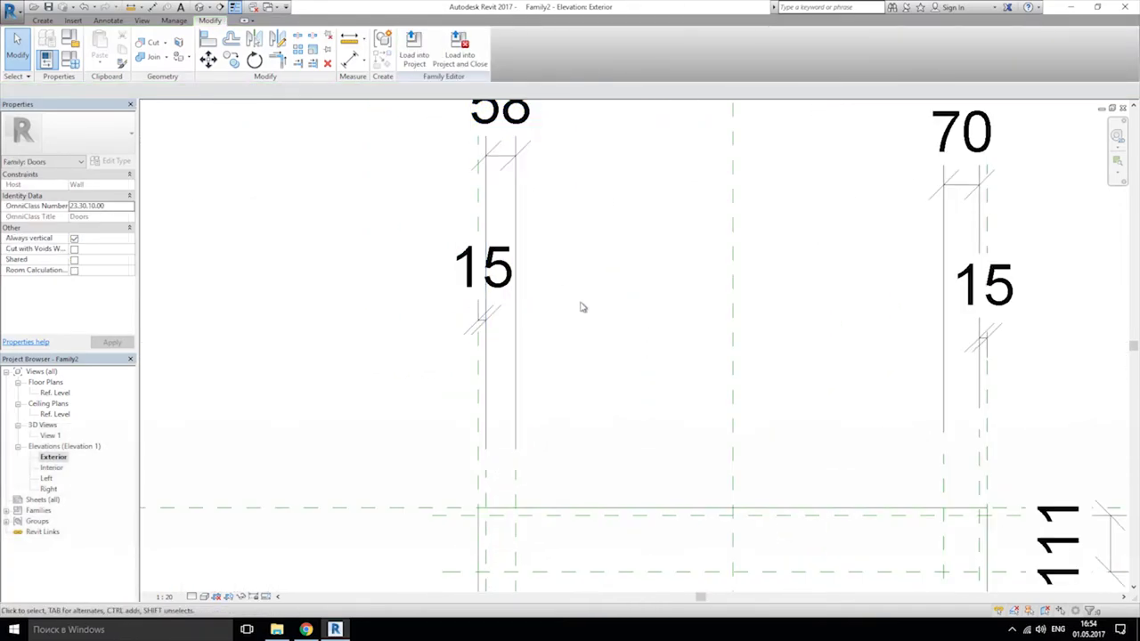
click(481, 322)
key(Escape)
click(482, 322)
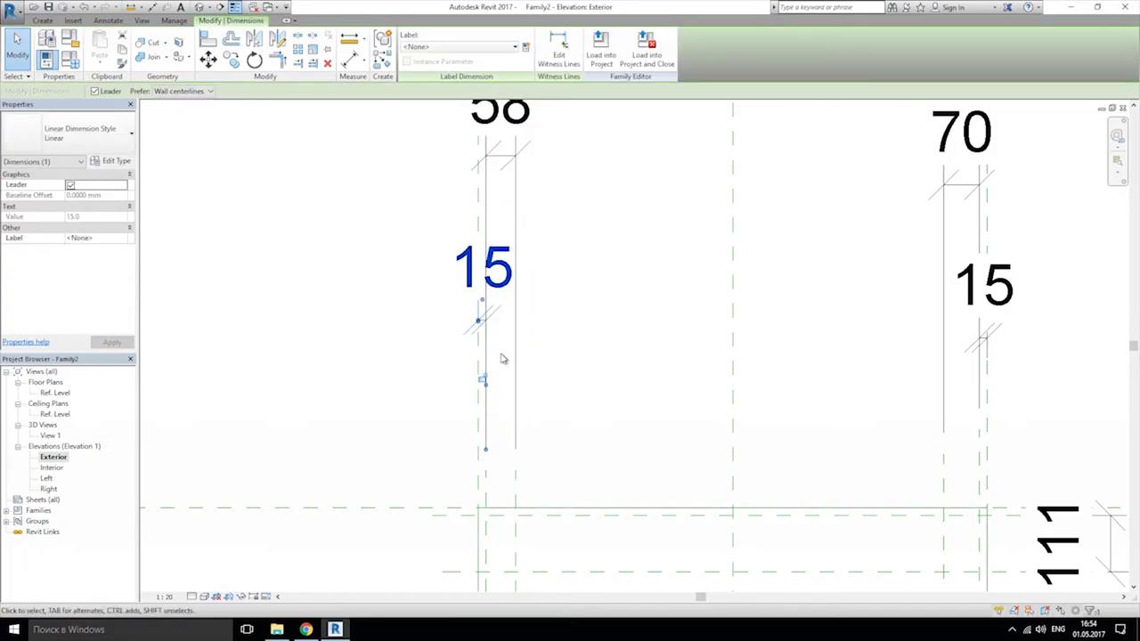
key(Escape)
Step: Label the dimension between the two reference planes at the left jamb with the Frame Width parameter
middle_drag(638, 267, 640, 370)
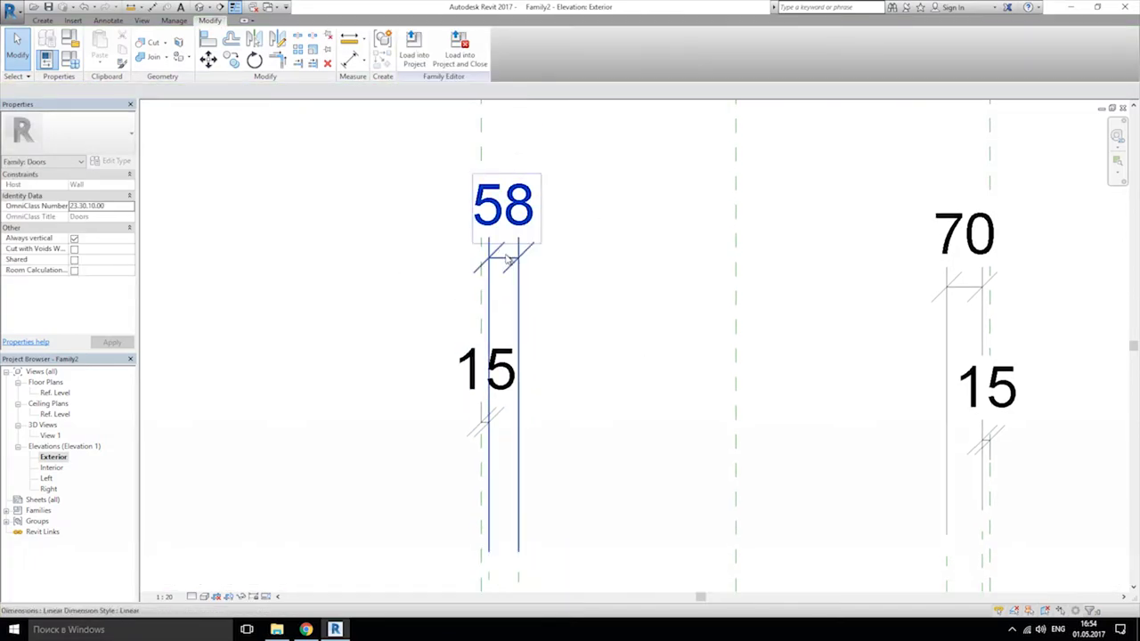
click(503, 205)
click(485, 46)
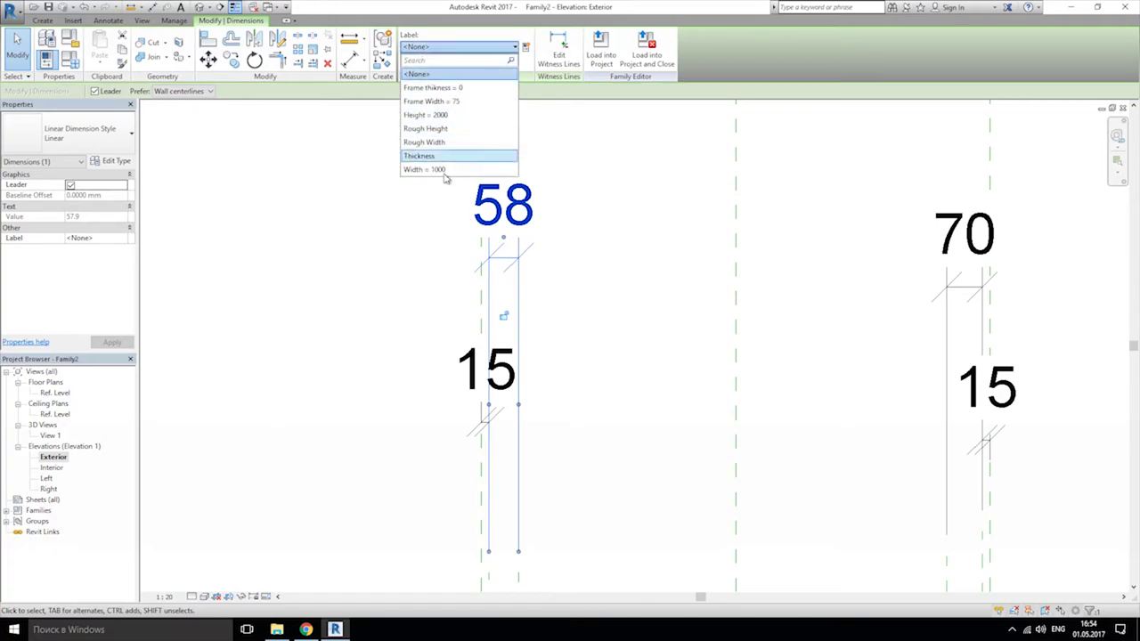
click(441, 101)
click(577, 309)
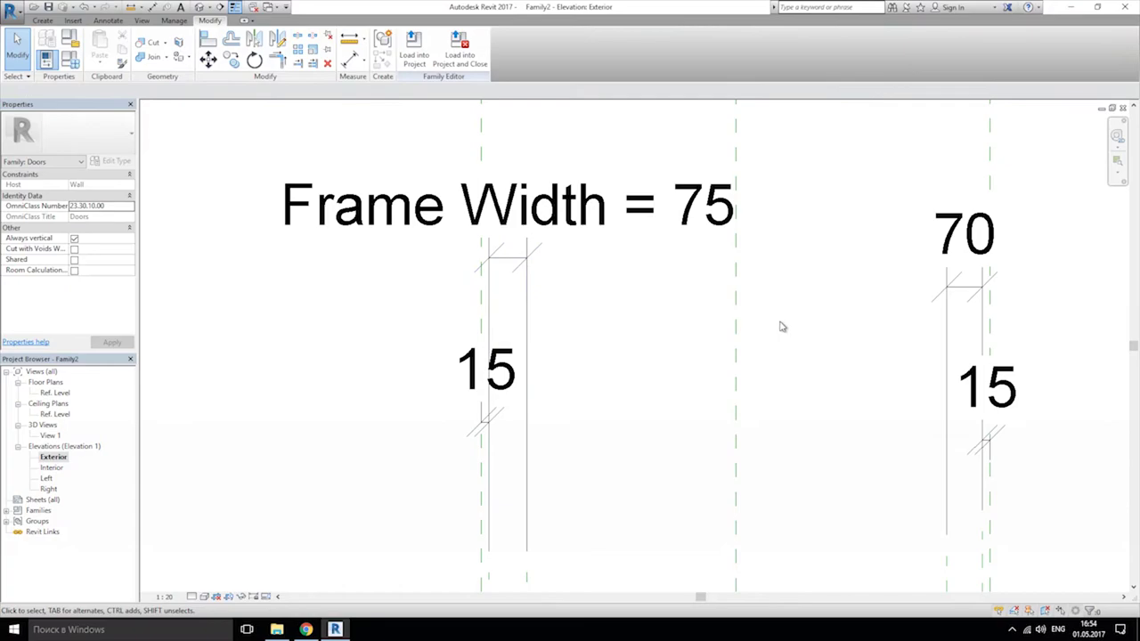
Step: Change the label of the dimension between the left jamb's two reference planes to the Frame thikness parameter
middle_drag(781, 326, 697, 322)
middle_drag(330, 215, 461, 164)
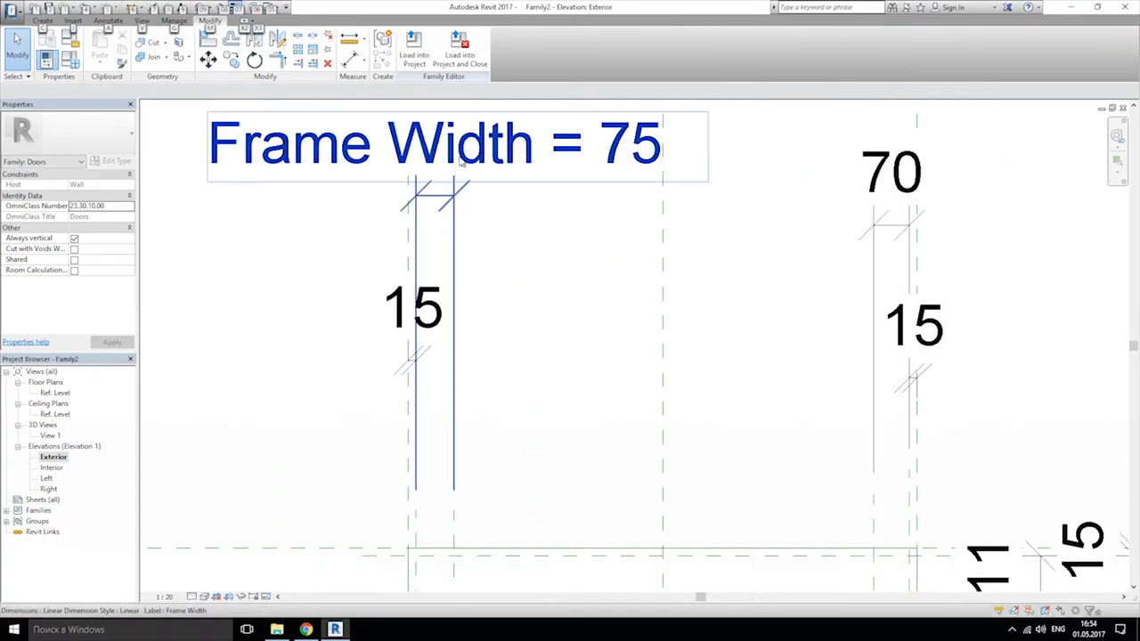
click(467, 164)
click(417, 45)
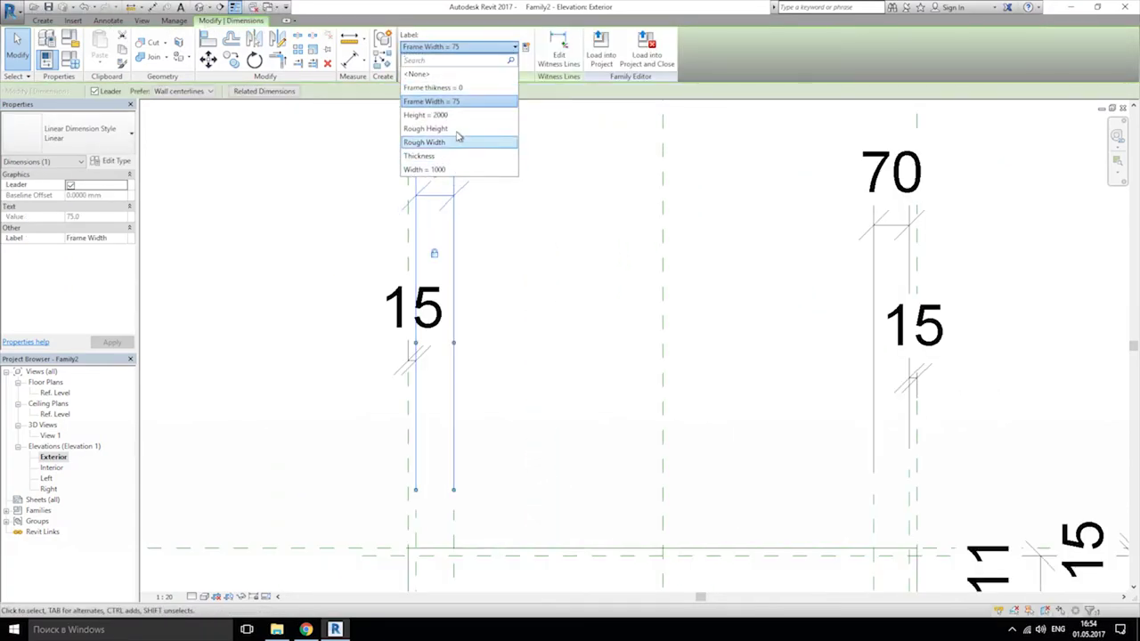
click(463, 92)
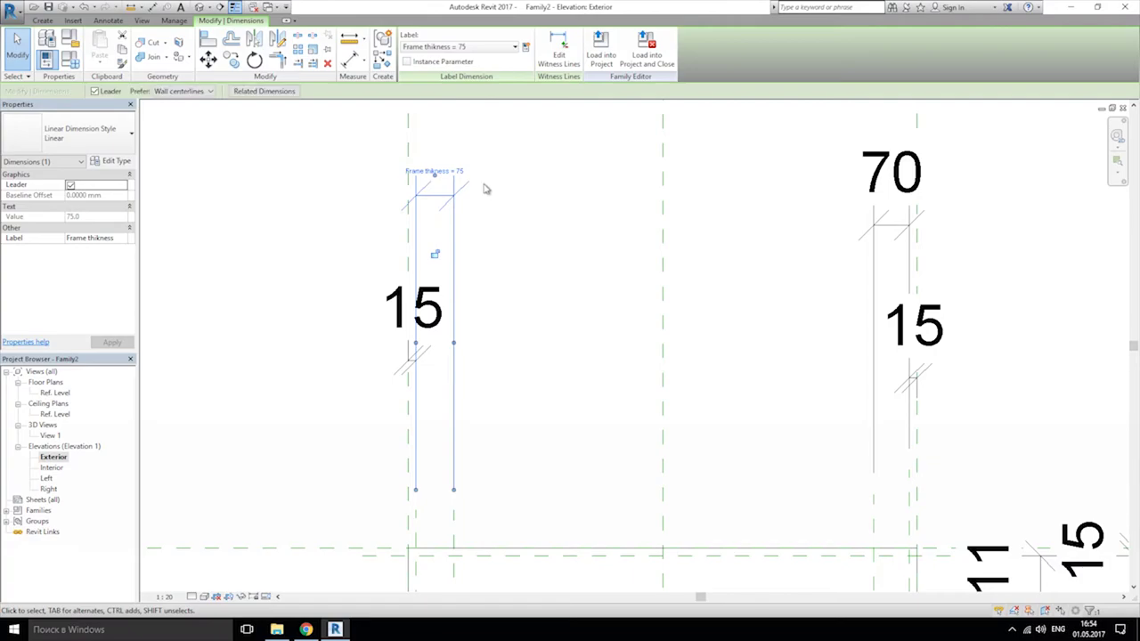
Step: Set the Frame thikness parameter to 20 mm in the family types
click(504, 218)
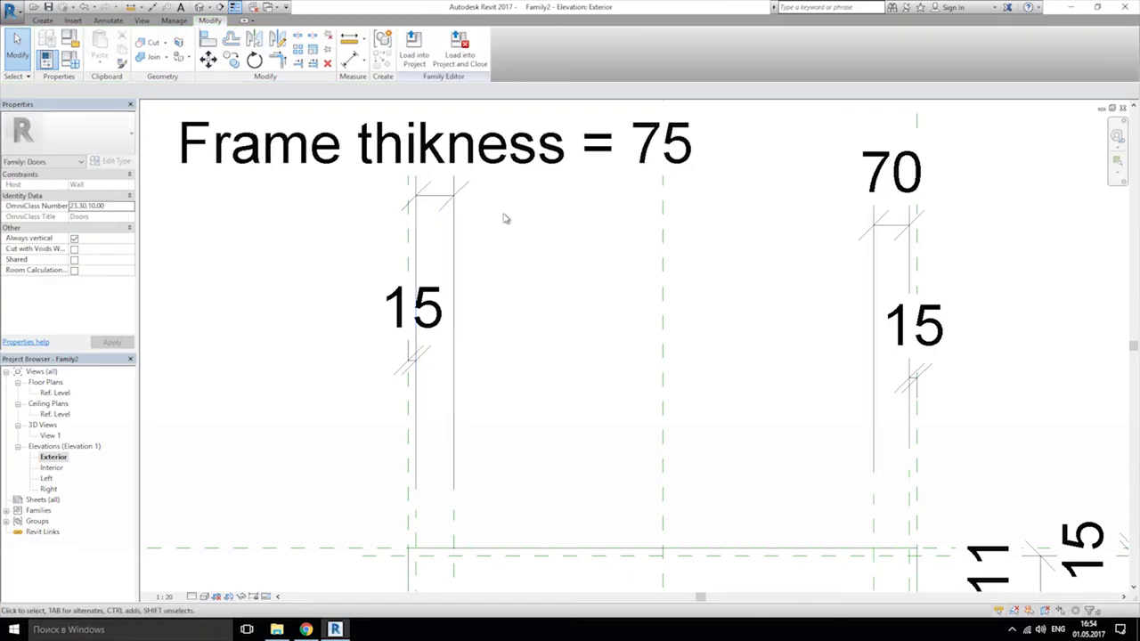
click(453, 193)
click(434, 256)
click(71, 58)
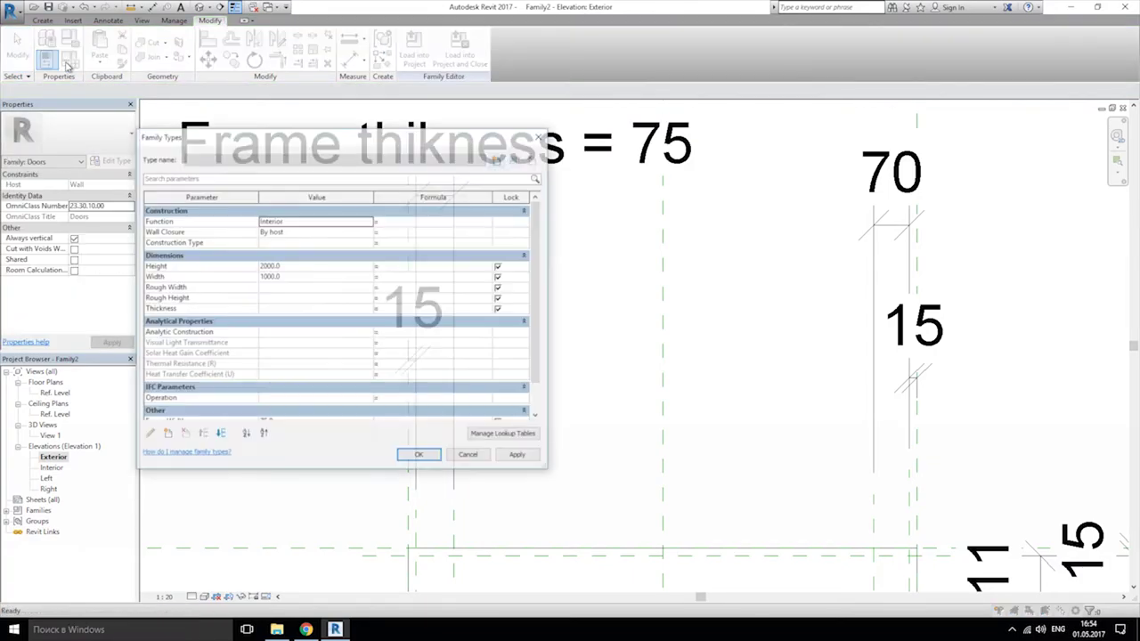
scroll(281, 329, down, 2)
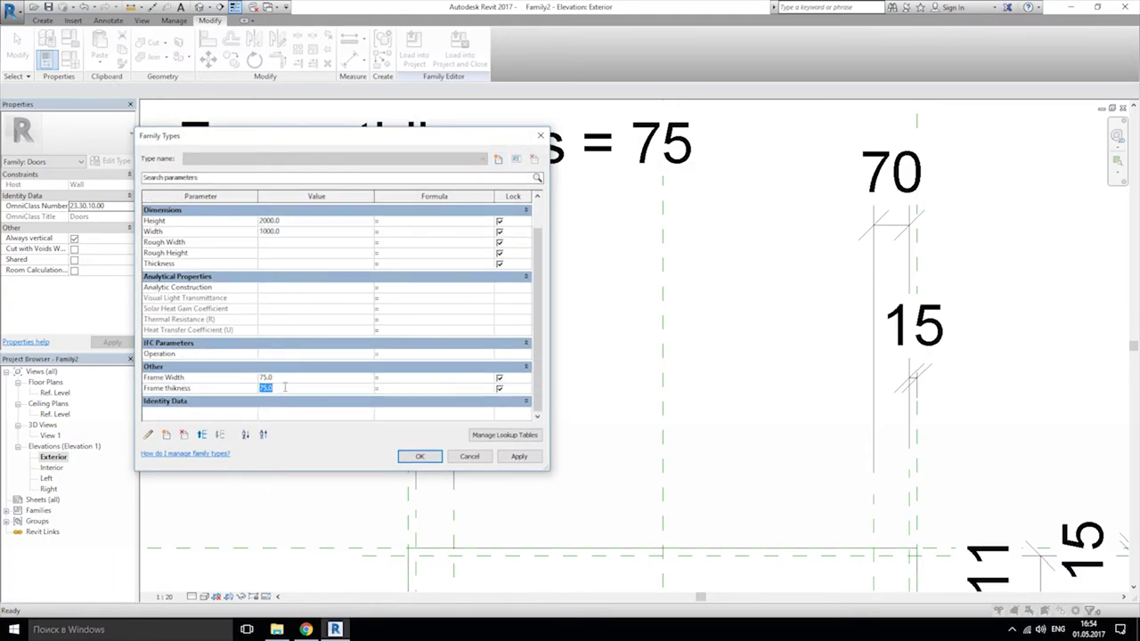
text(20)
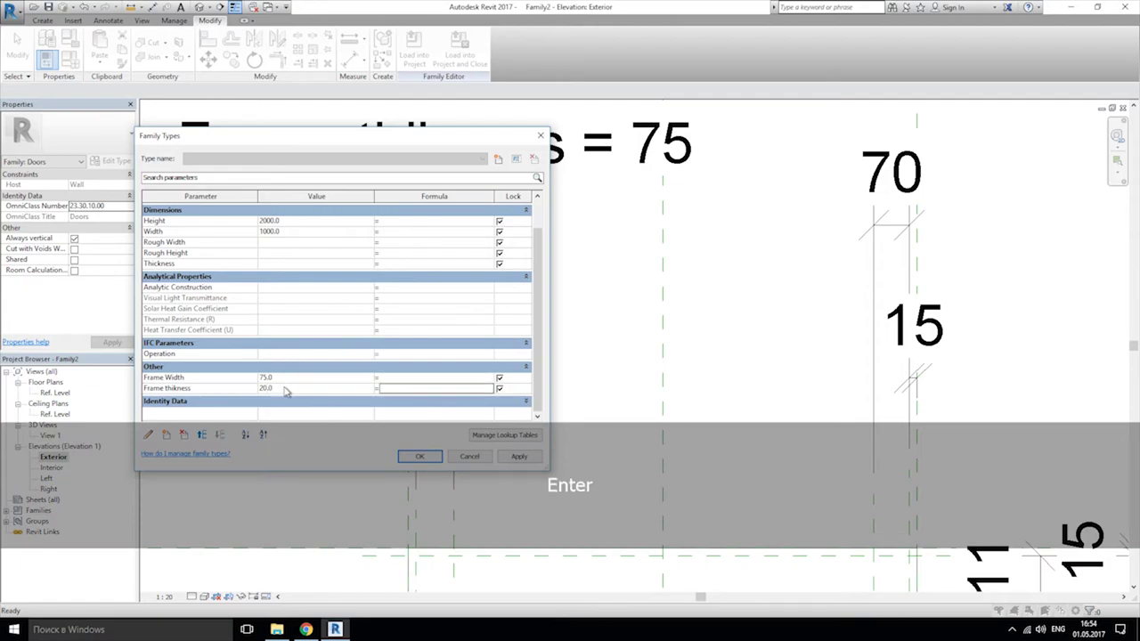
click(421, 459)
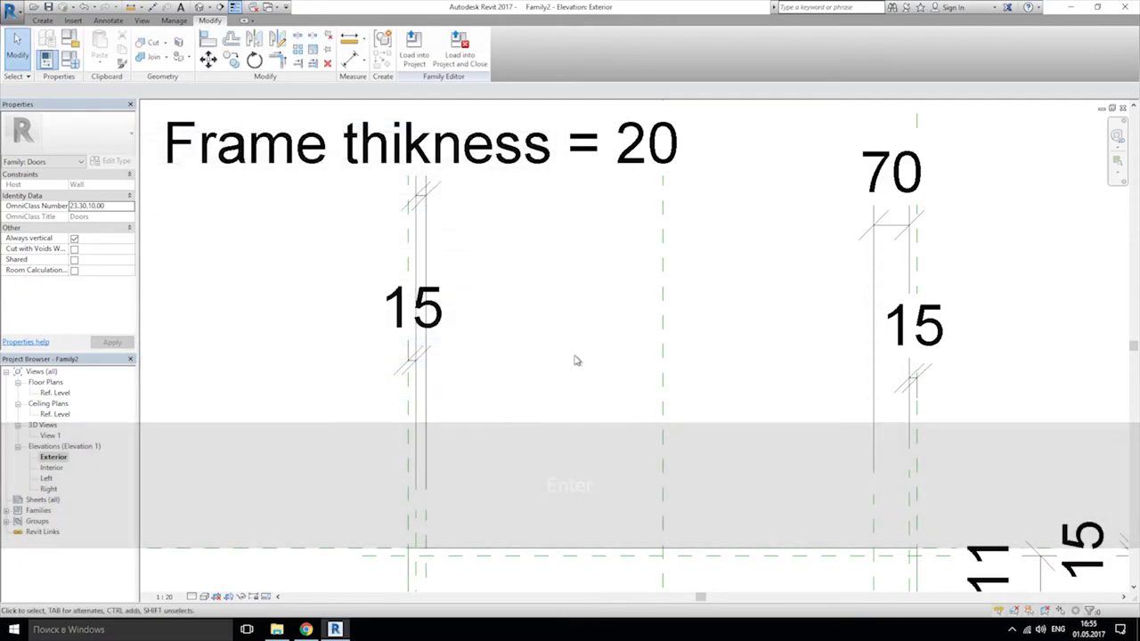
Step: Label the dimension between the right jamb's two reference planes with the Frame thikness parameter
scroll(511, 306, down, 2)
click(614, 235)
click(613, 246)
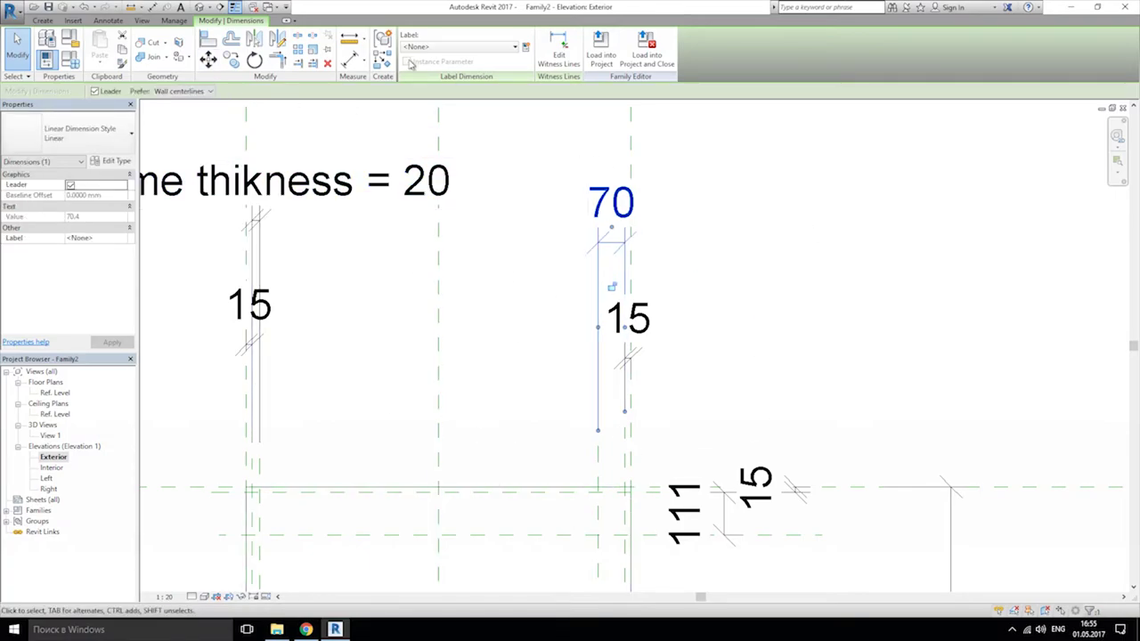
click(453, 51)
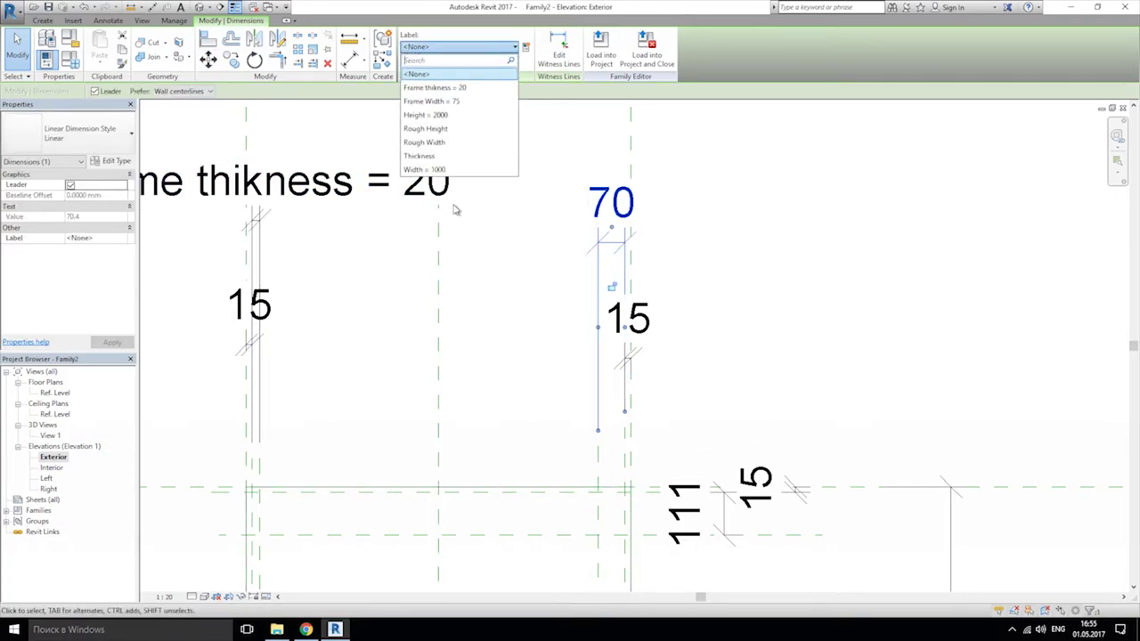
click(458, 86)
click(743, 275)
click(650, 372)
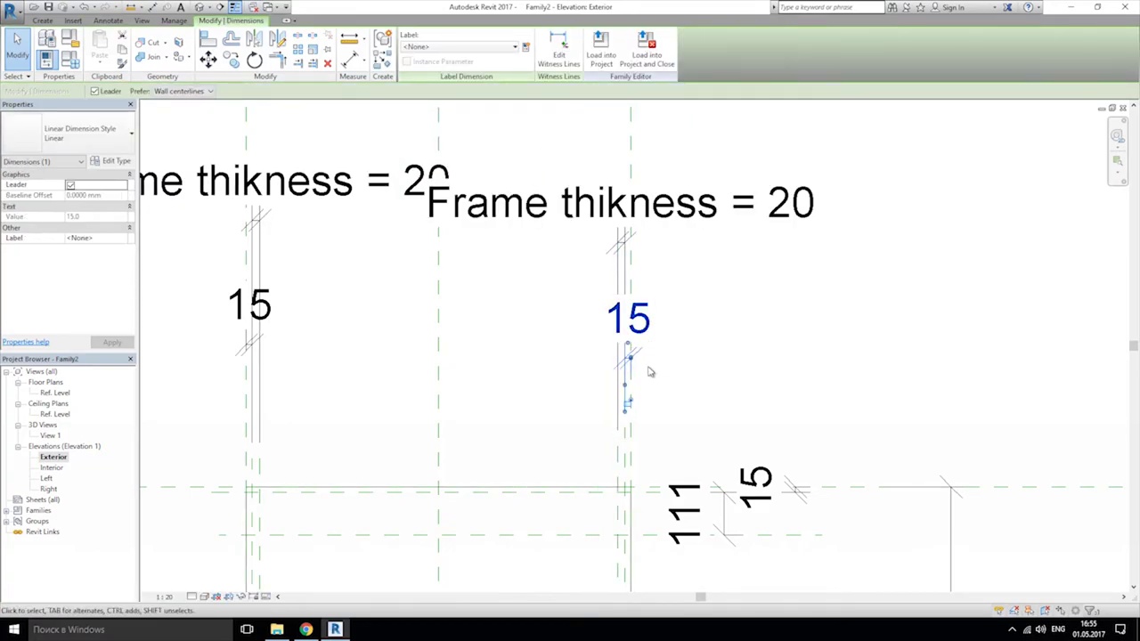
key(Escape)
Step: Label the dimension between the two horizontal reference planes below the opening's head with the Frame thikness parameter
middle_drag(792, 489, 725, 291)
click(726, 290)
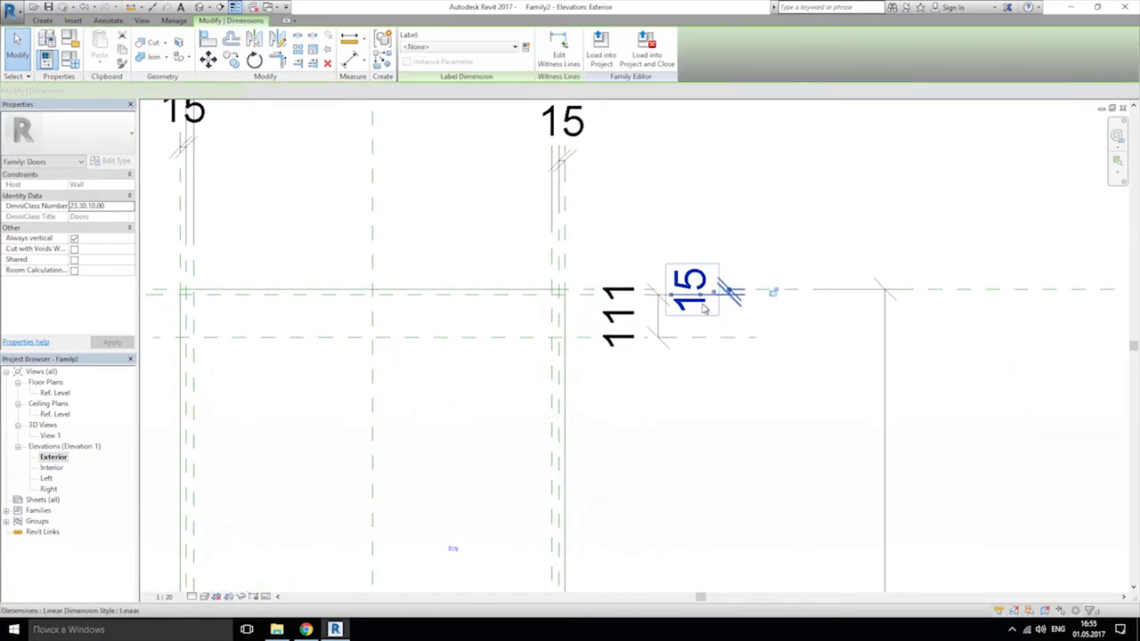
click(463, 46)
click(445, 87)
key(Escape)
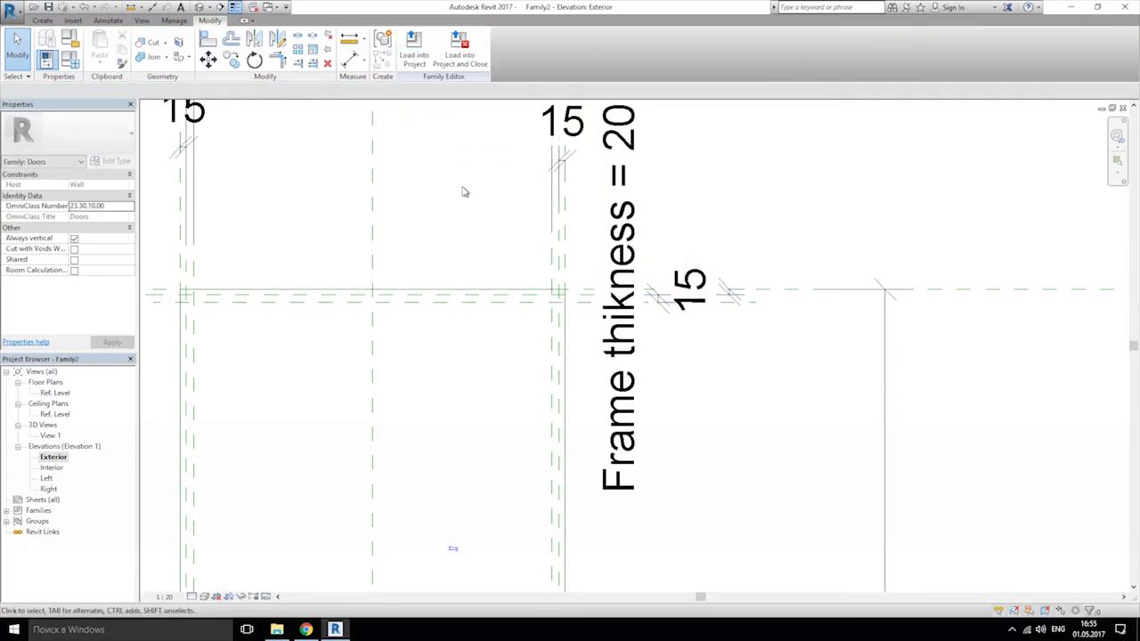
Step: Add an aligned dimension above the opening between the inner reference planes of the left and right jambs
middle_drag(463, 186, 379, 262)
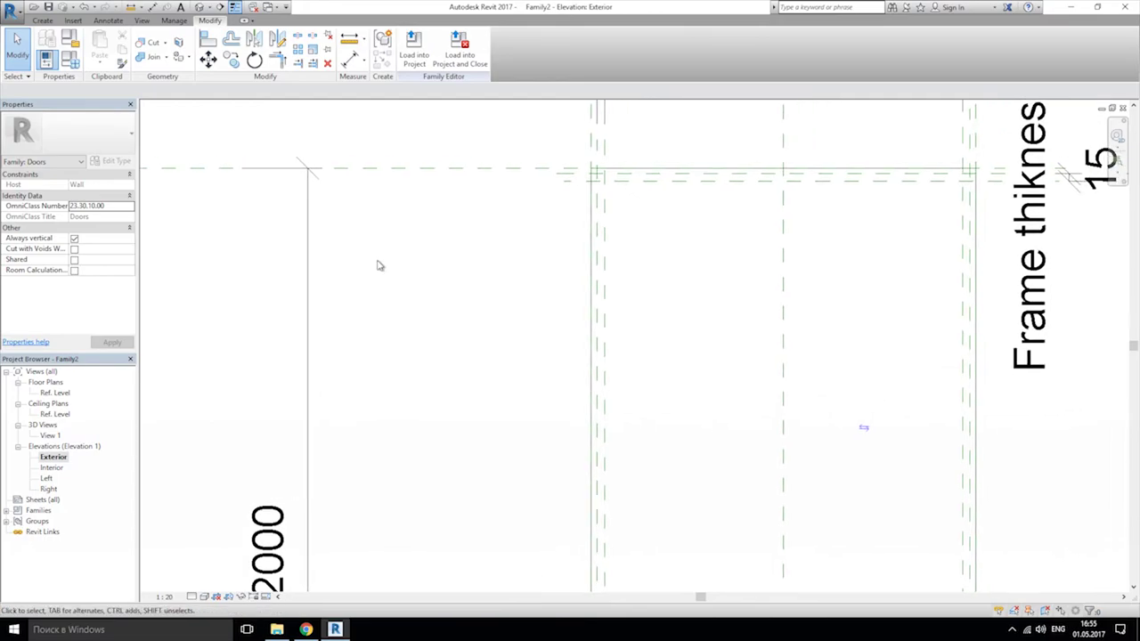
scroll(379, 262, down, 3)
mouse_move(539, 253)
middle_down()
mouse_move(565, 503)
mouse_move(546, 540)
mouse_move(458, 324)
middle_up()
middle_drag(445, 265, 475, 316)
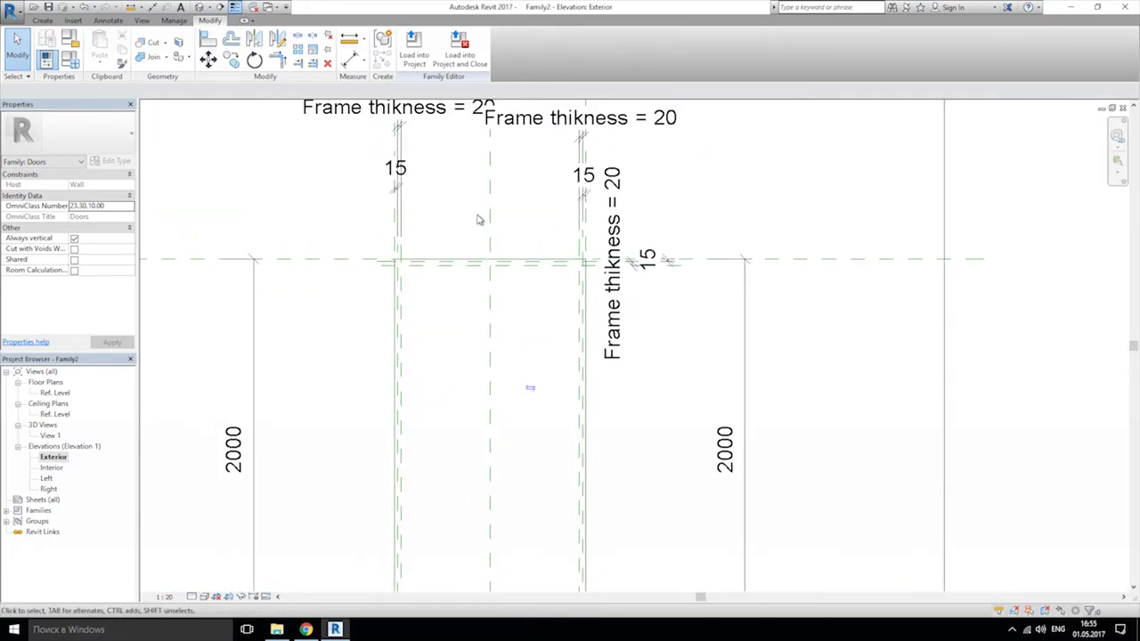
middle_drag(474, 209, 474, 304)
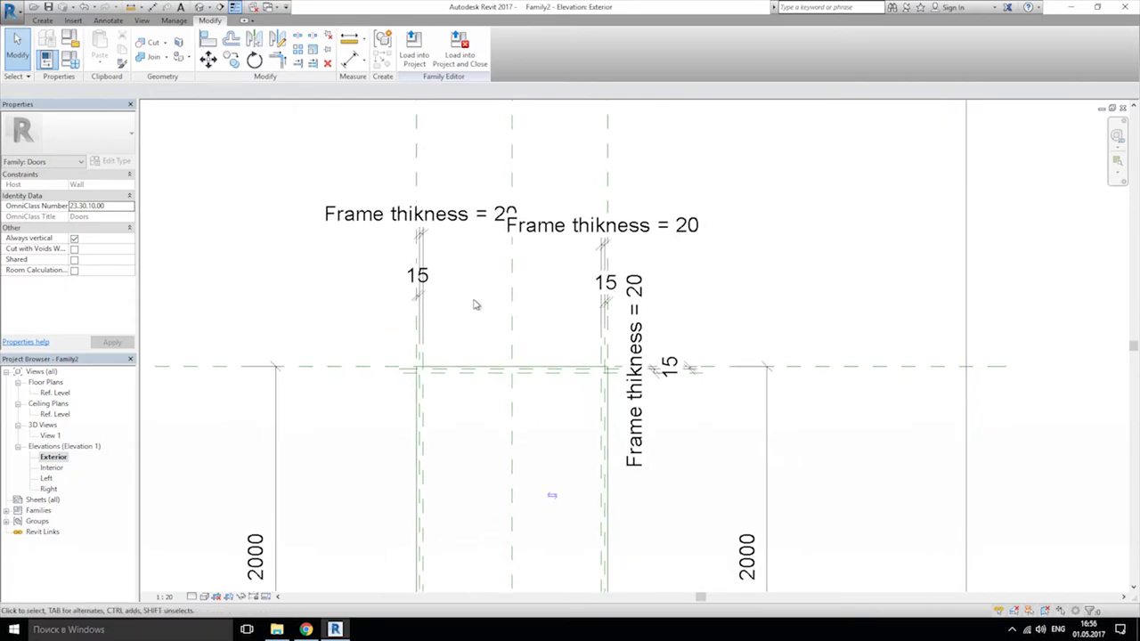
click(351, 61)
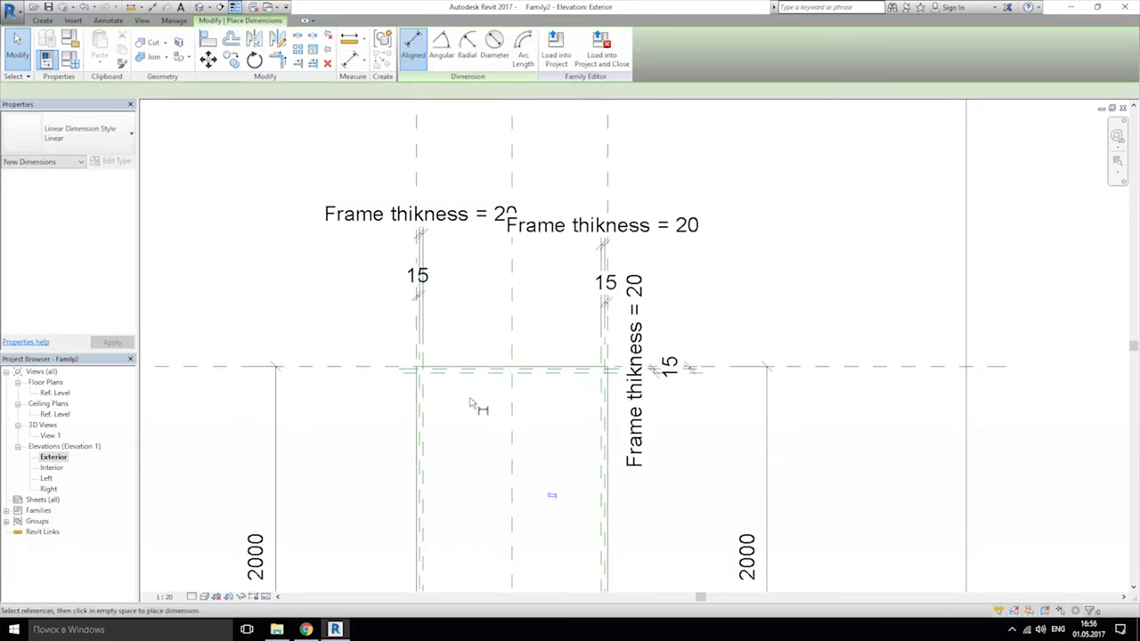
click(424, 413)
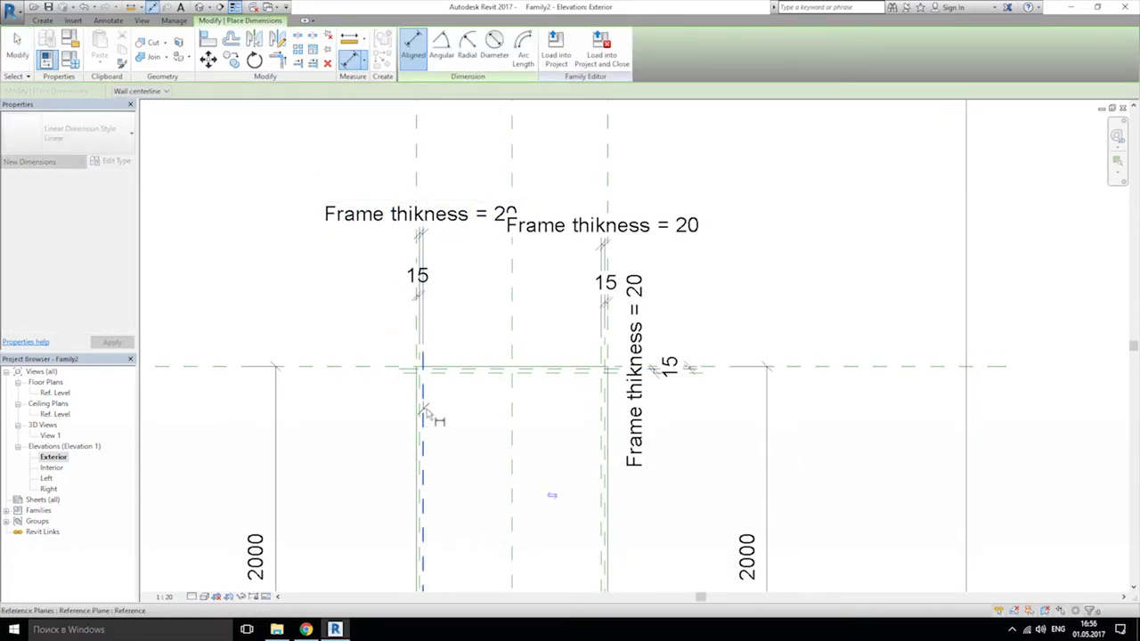
click(604, 415)
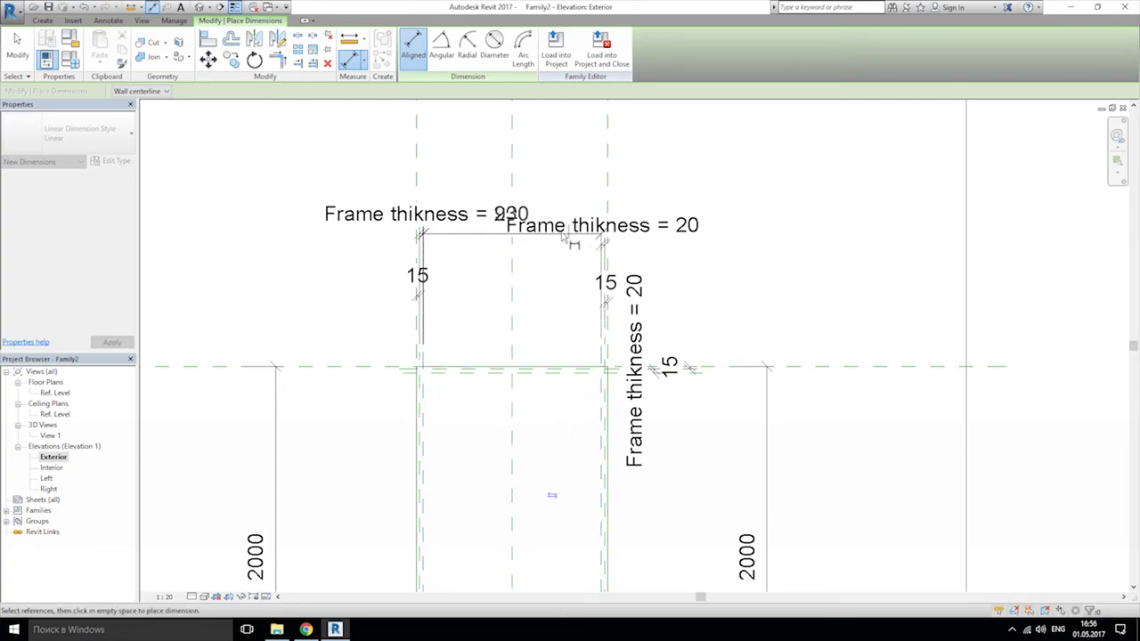
middle_drag(552, 169, 587, 267)
middle_drag(586, 207, 593, 279)
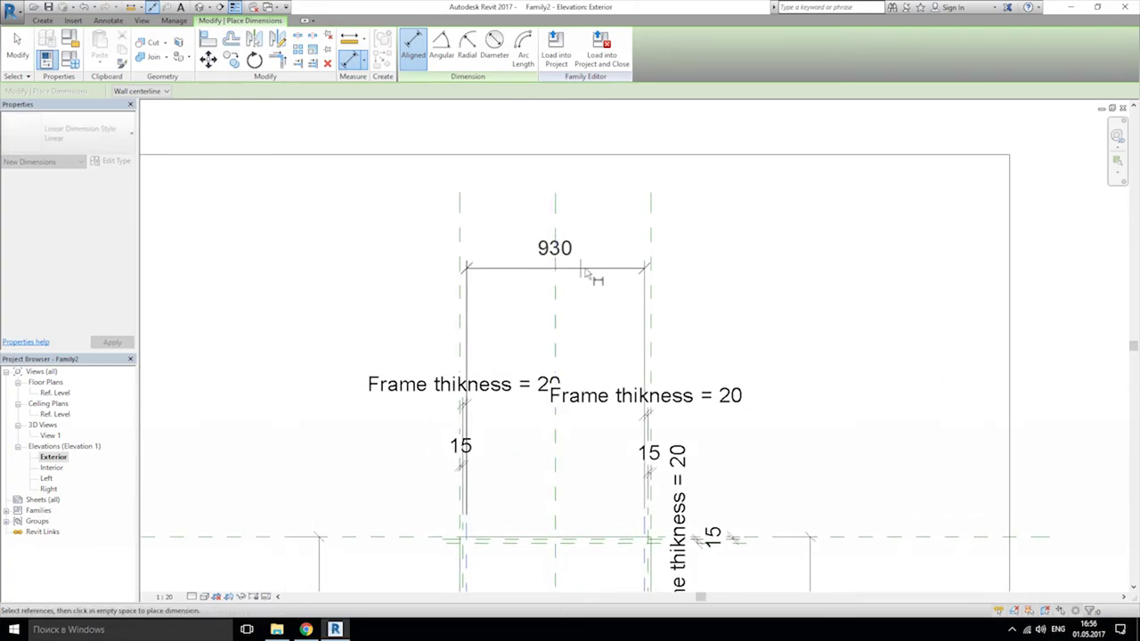
click(593, 267)
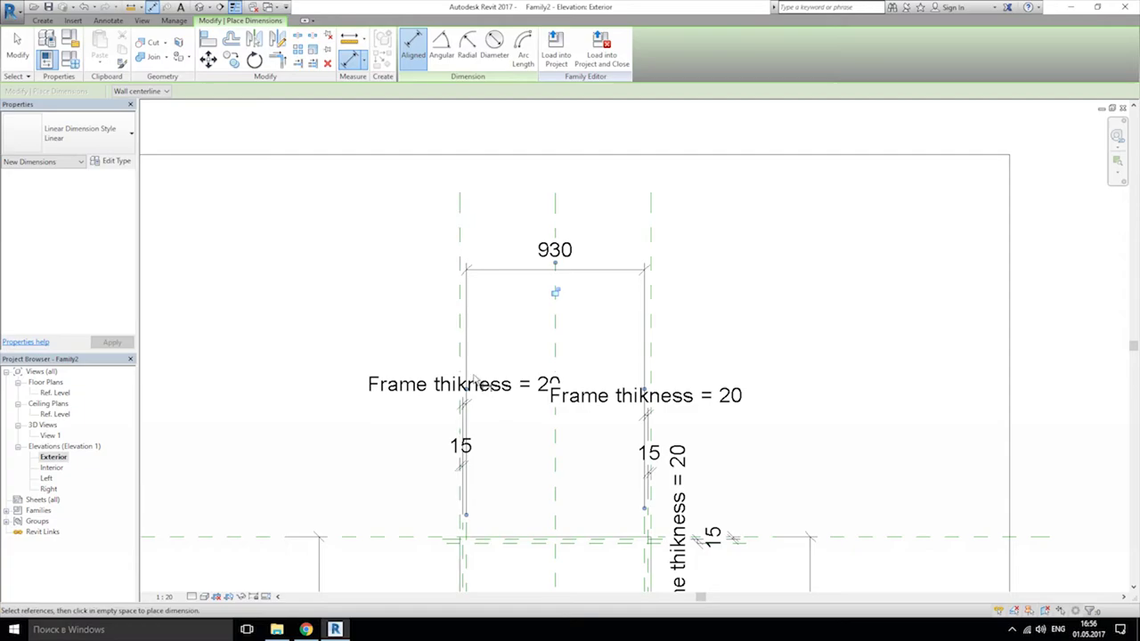
key(Escape)
Step: Try to label the dimension between the inner jamb reference planes with the Width parameter
click(515, 269)
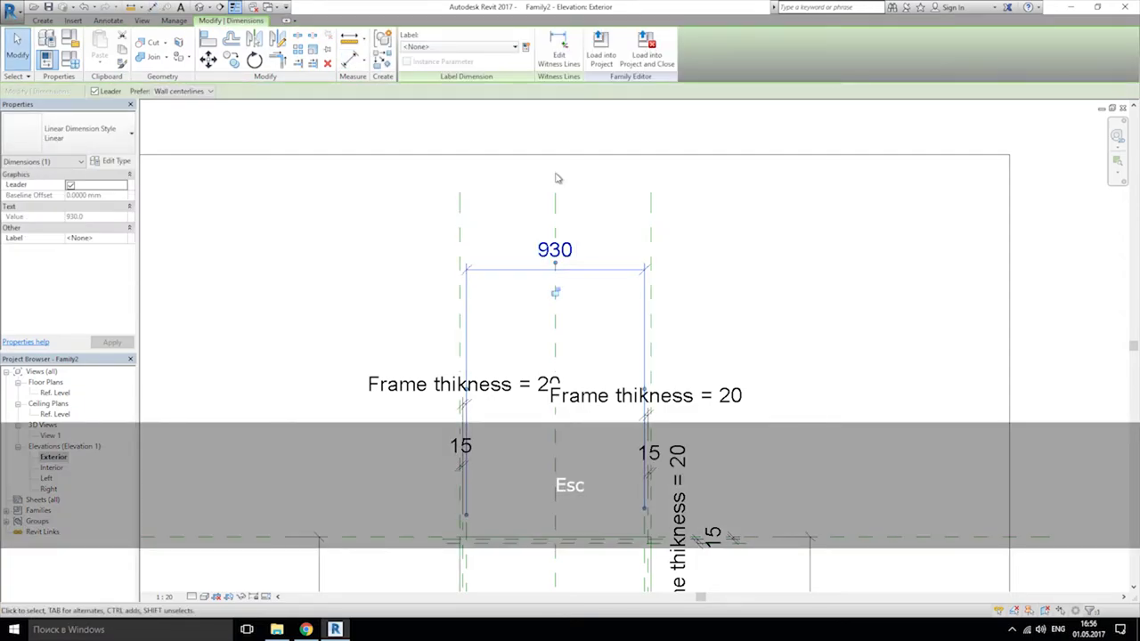
click(468, 46)
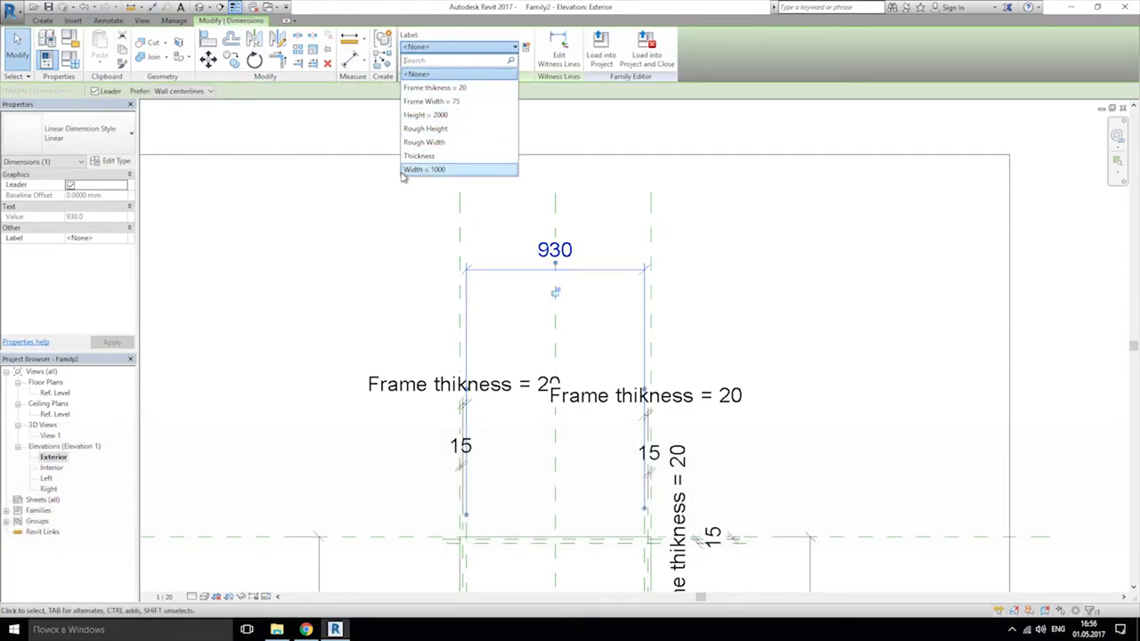
click(424, 170)
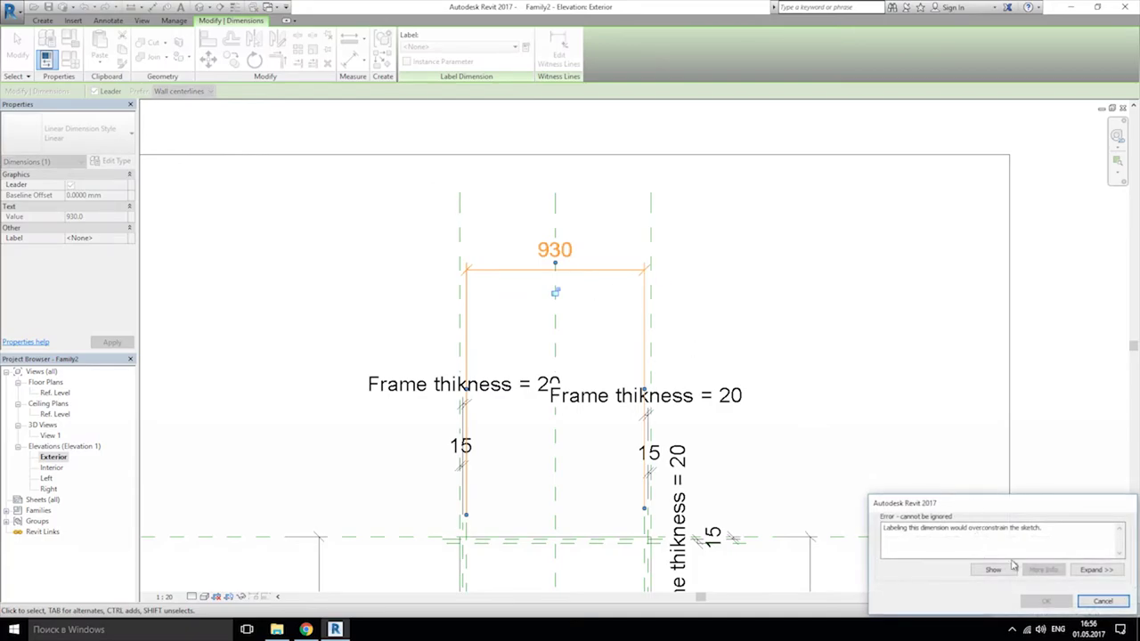
click(1102, 602)
Step: Examine the jamb offset, Frame thikness and Frame Width dimensions around the opening's head
middle_drag(725, 522, 698, 445)
middle_drag(315, 123, 400, 355)
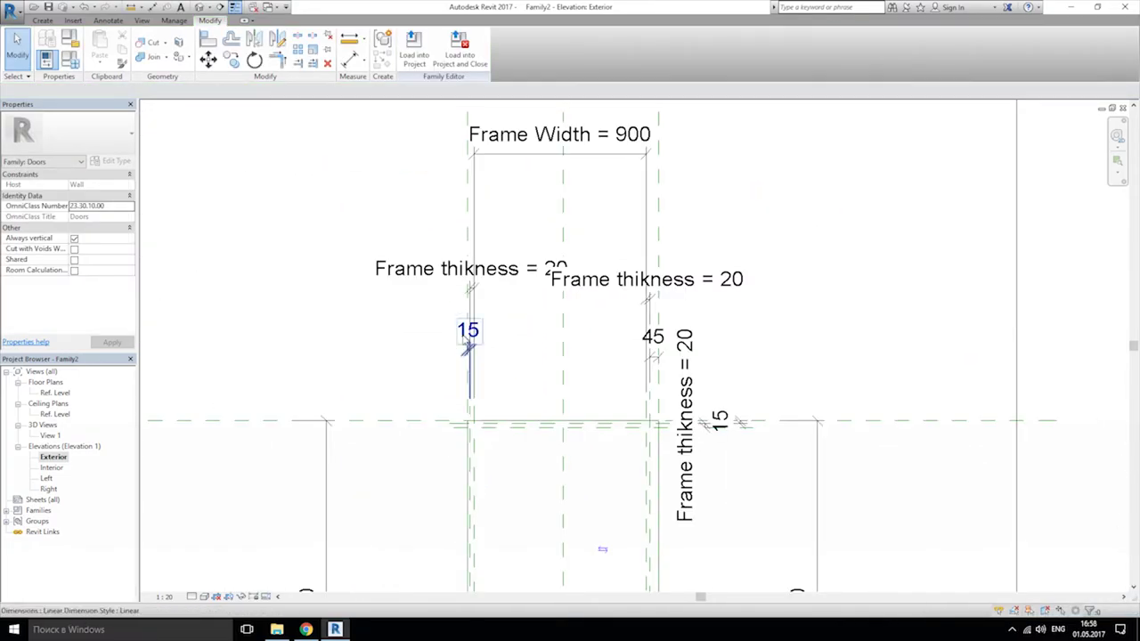
click(465, 348)
scroll(529, 352, up, 2)
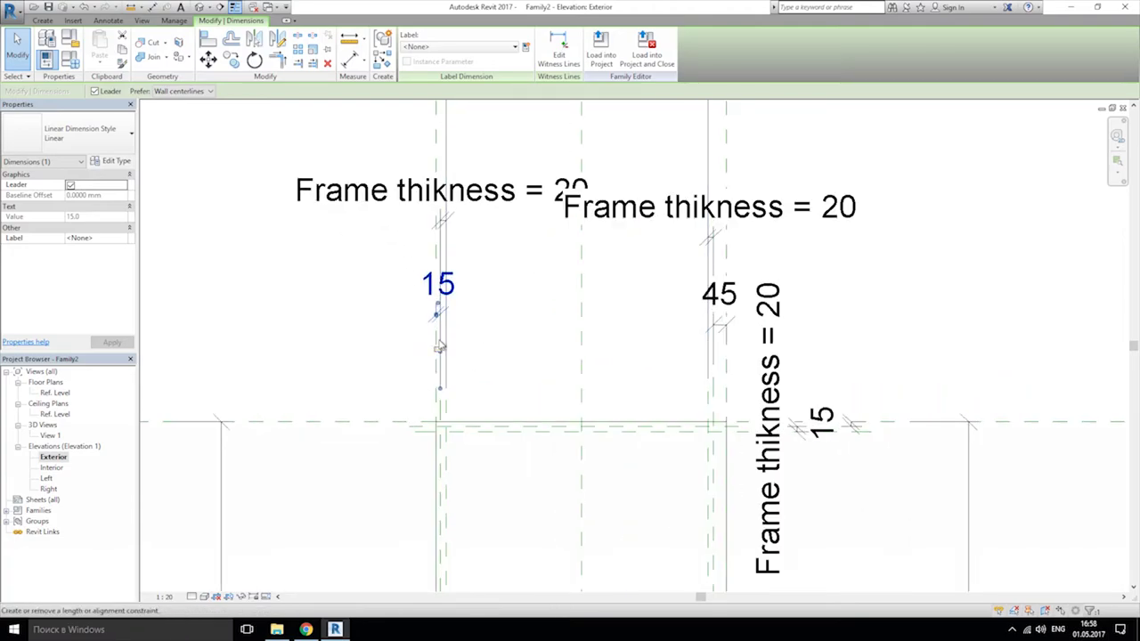
scroll(440, 347, up, 2)
middle_drag(460, 367, 176, 355)
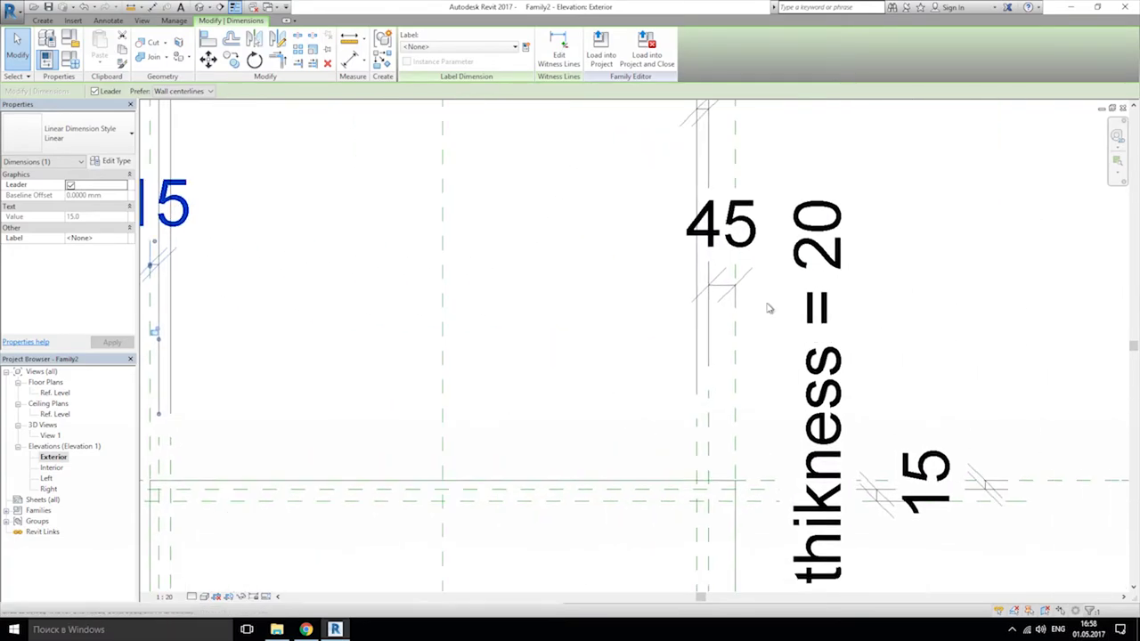
click(722, 227)
scroll(549, 255, down, 2)
scroll(549, 256, down, 1)
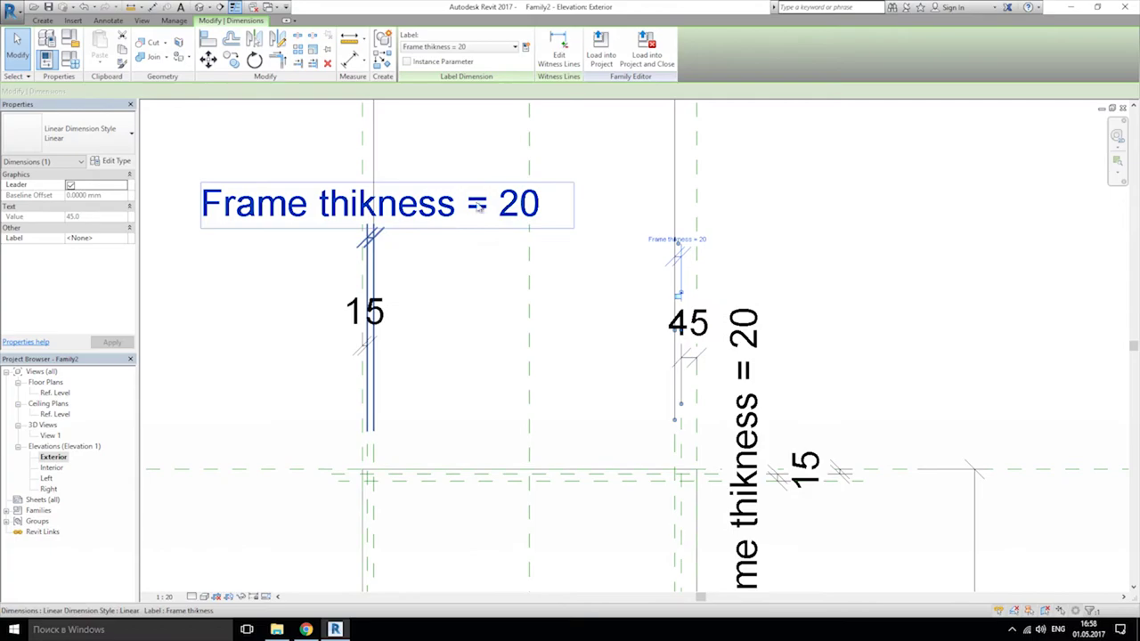
click(624, 318)
middle_drag(624, 318, 633, 493)
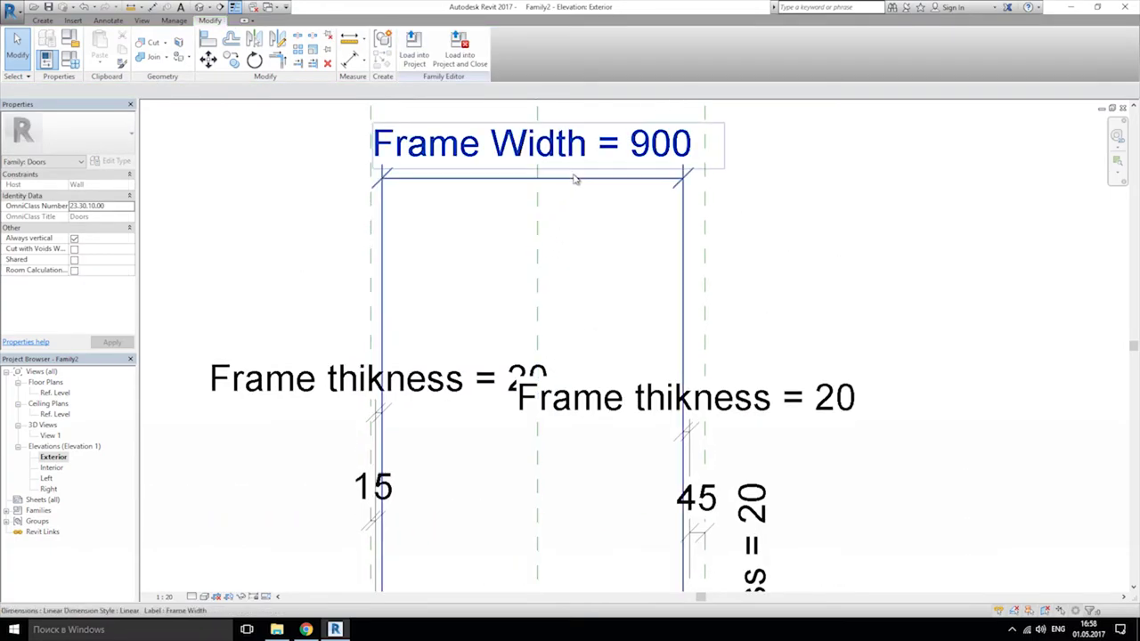
click(581, 149)
click(571, 294)
scroll(593, 439, down, 2)
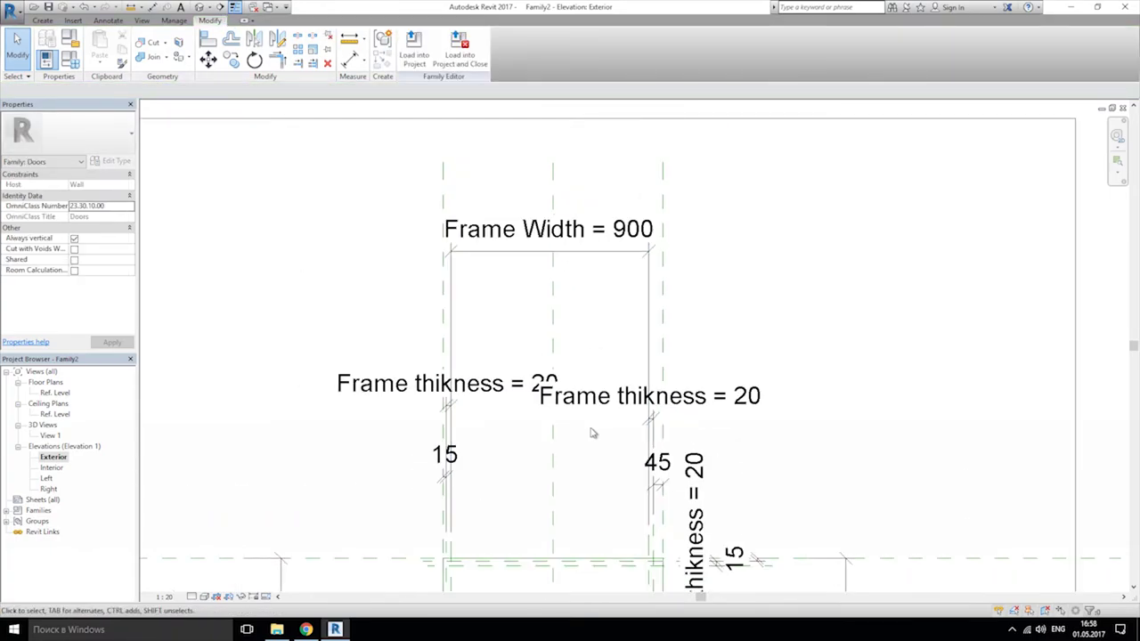
Step: Dimension the frame-width reference planes against the center plane below the opening and make both segments equal (EQ)
middle_drag(593, 439, 534, 353)
scroll(525, 365, down, 1)
middle_drag(492, 231, 500, 354)
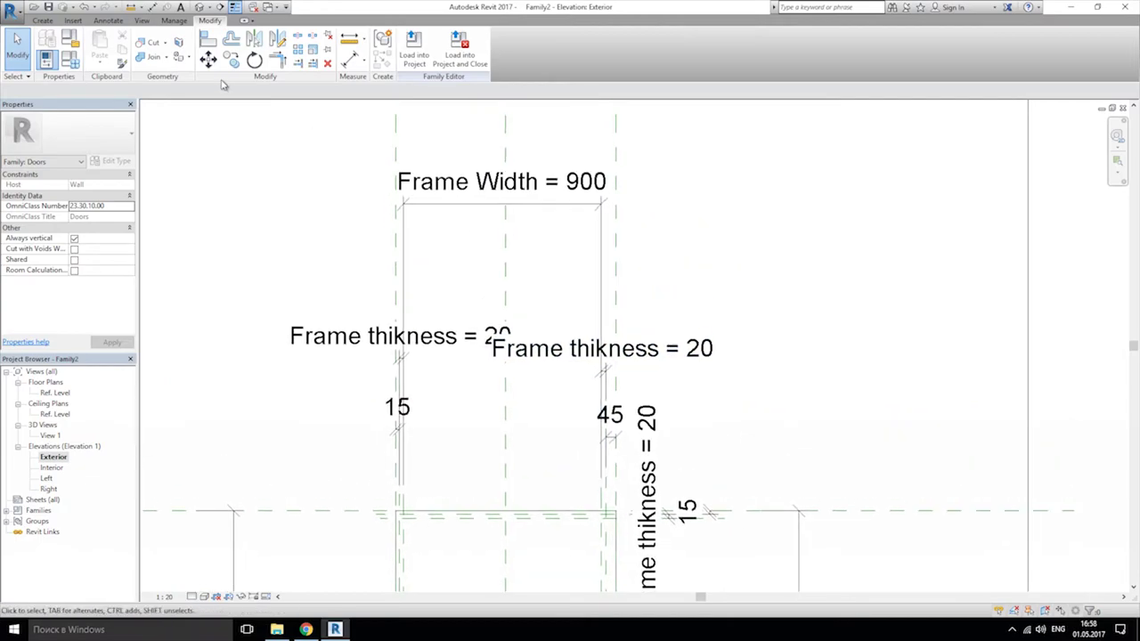
click(354, 58)
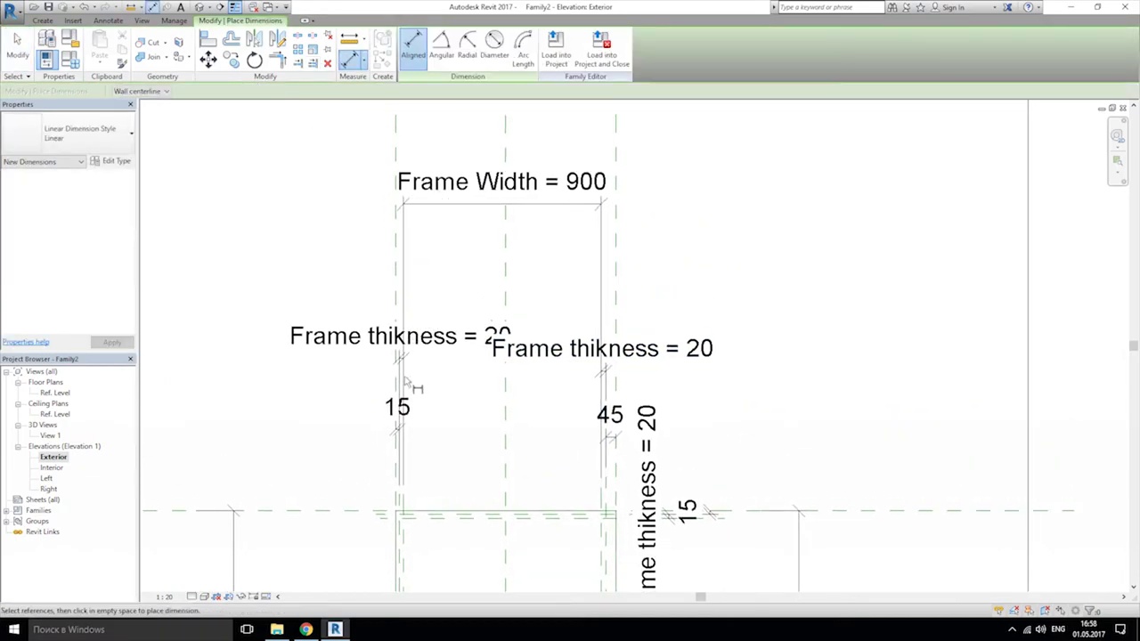
click(403, 512)
click(505, 496)
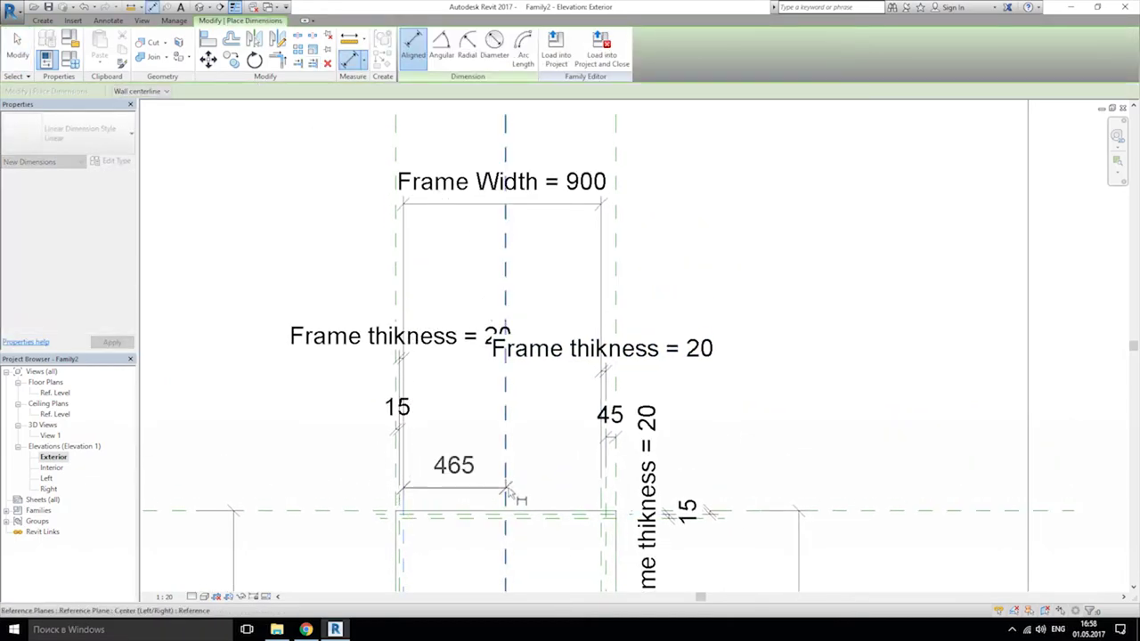
click(605, 500)
click(559, 566)
middle_drag(559, 566, 519, 424)
click(450, 396)
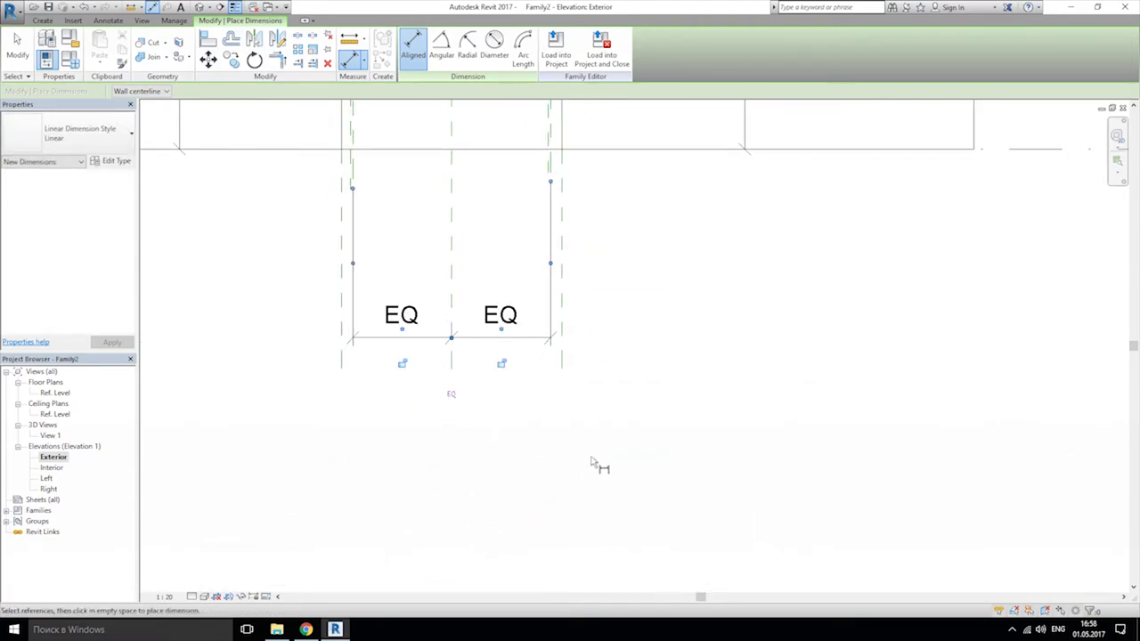
key(Escape)
key(Escape)
Step: Examine the offset dimension between the right jamb's outer frame reference plane and the opening's edge
scroll(513, 259, down, 2)
middle_drag(484, 178, 488, 497)
scroll(479, 258, up, 5)
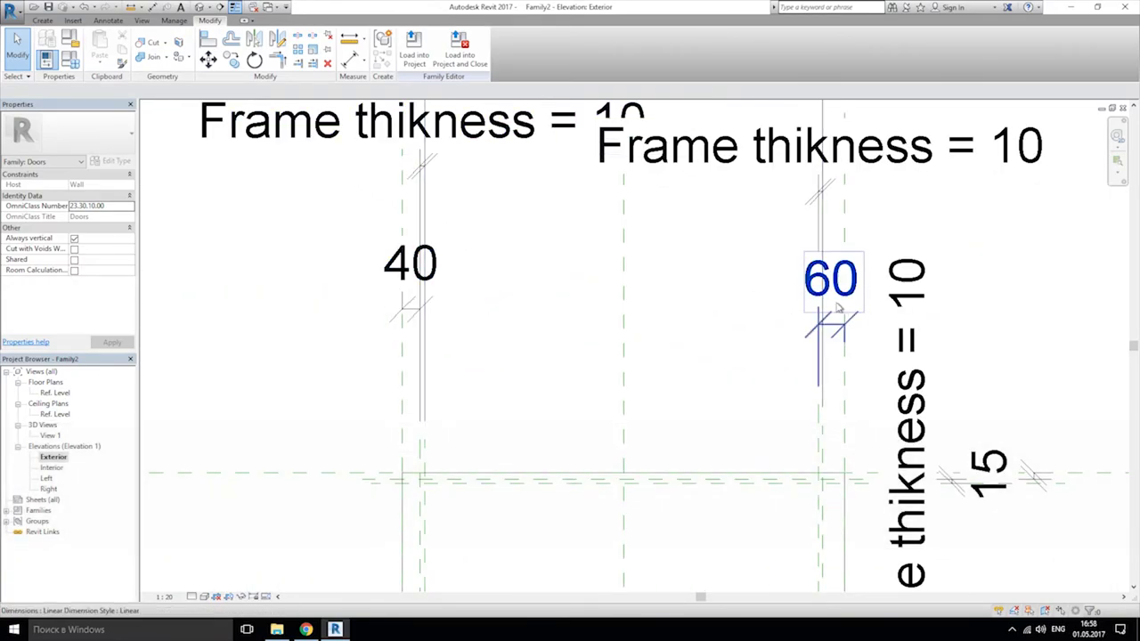
click(824, 361)
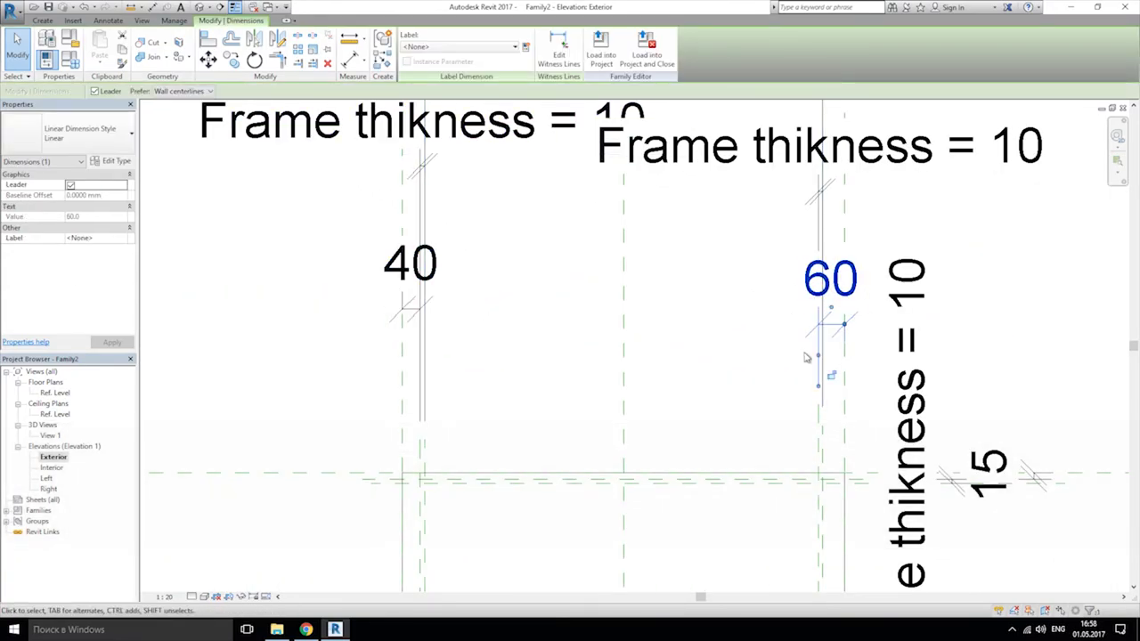
middle_drag(805, 357, 629, 350)
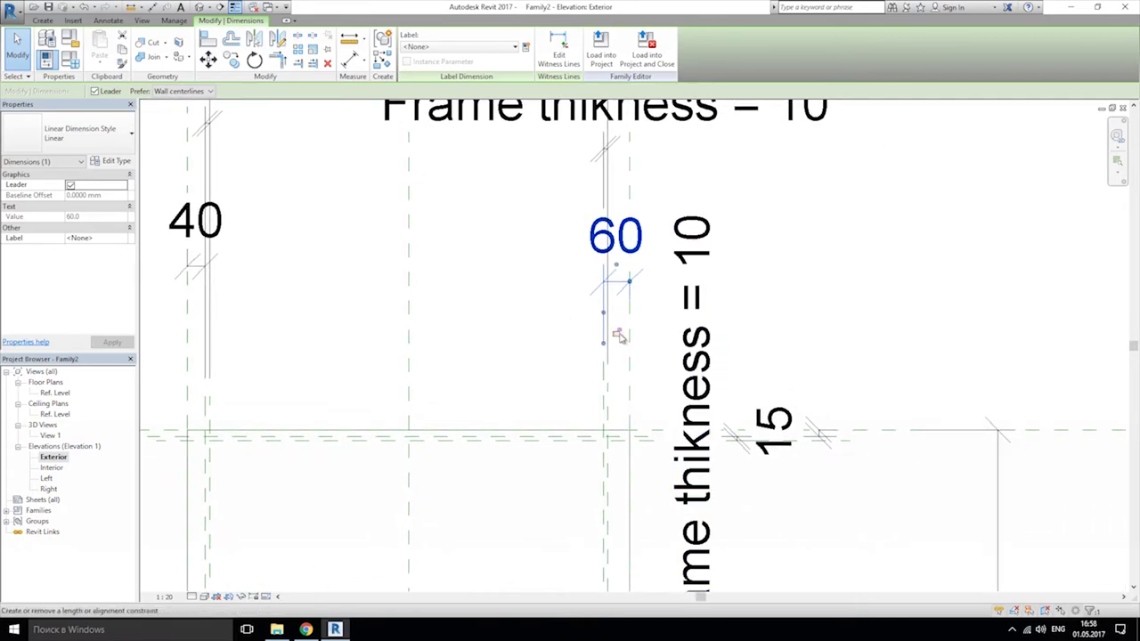
click(524, 287)
Step: Set the Frame thikness parameter to 10 in the family types
click(69, 58)
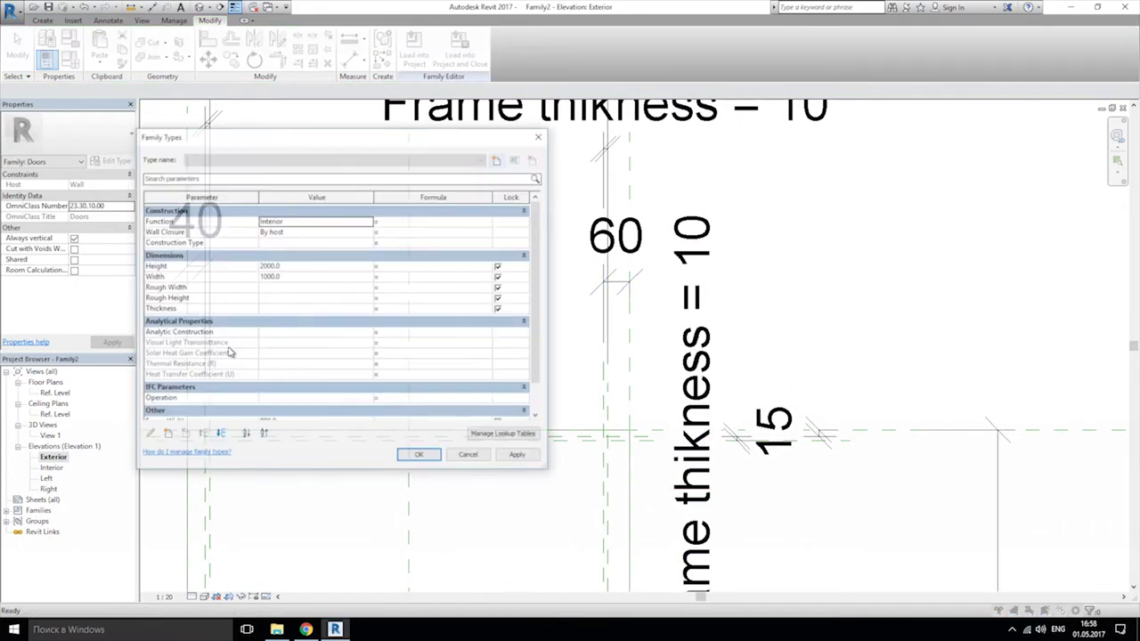
scroll(283, 344, down, 2)
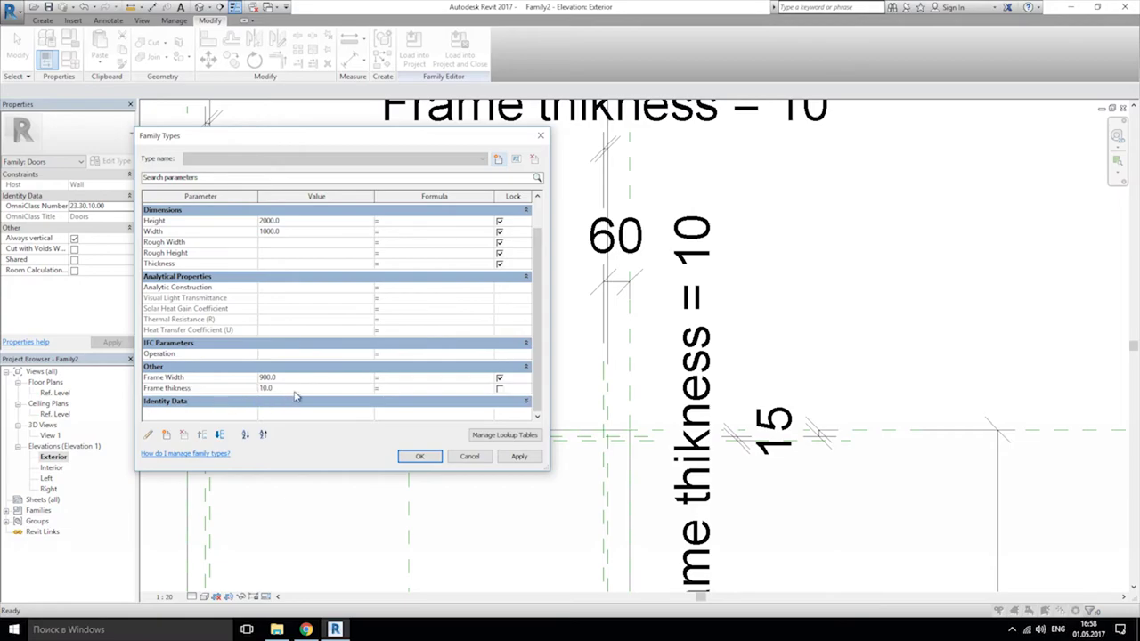
text(10)
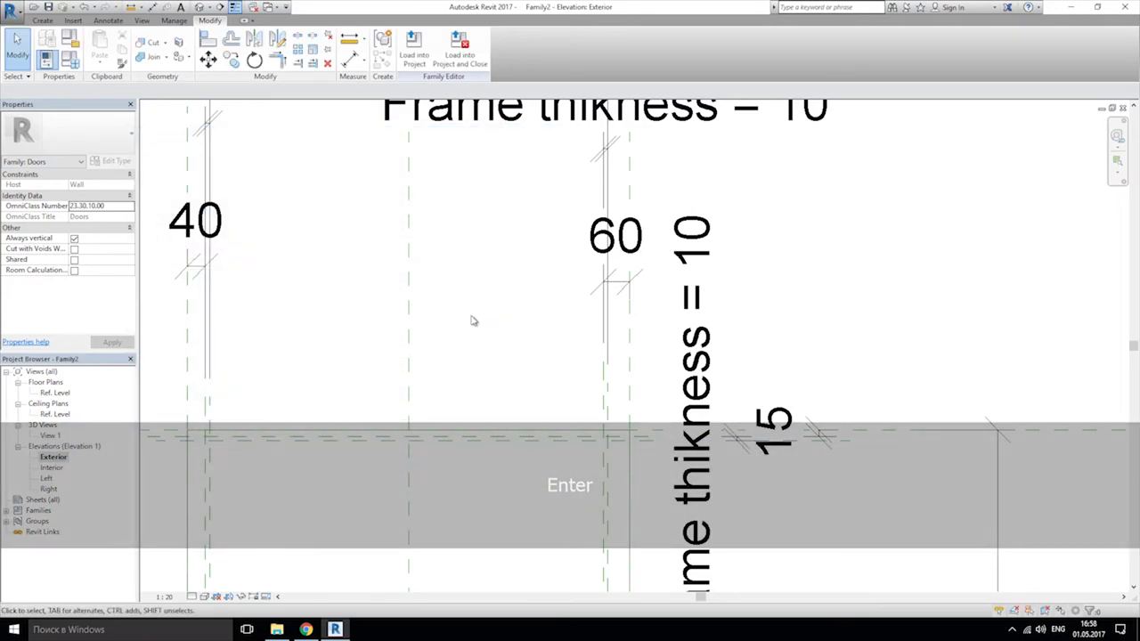
Step: Set the offset of the right jamb's outer frame reference plane from the opening's edge to 15 mm
scroll(498, 311, up, 2)
click(691, 233)
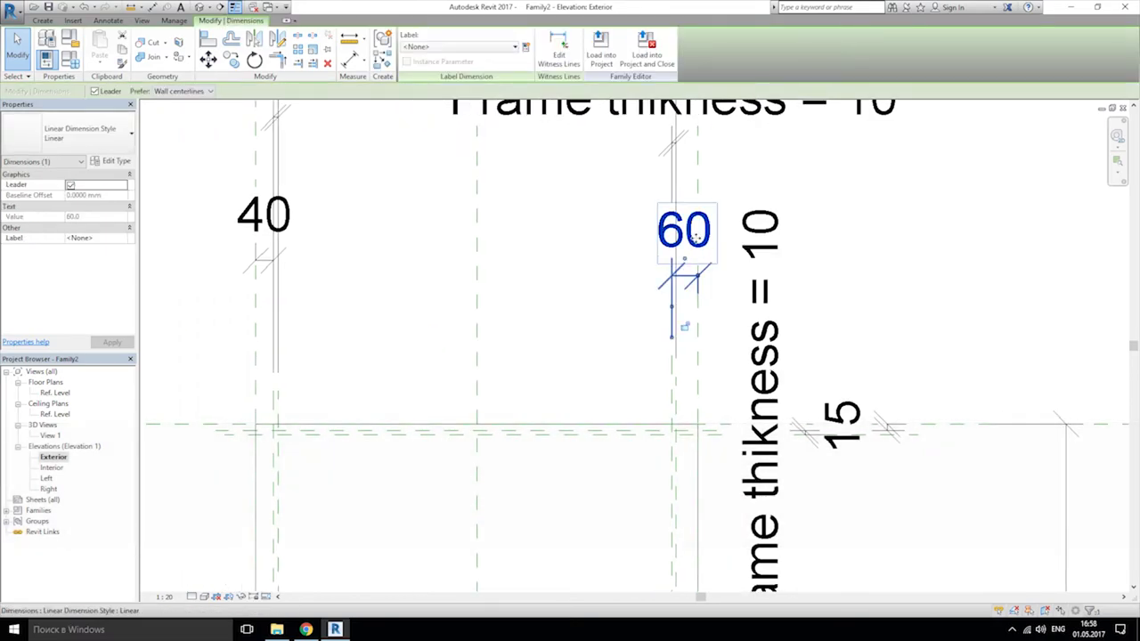
click(671, 374)
click(684, 251)
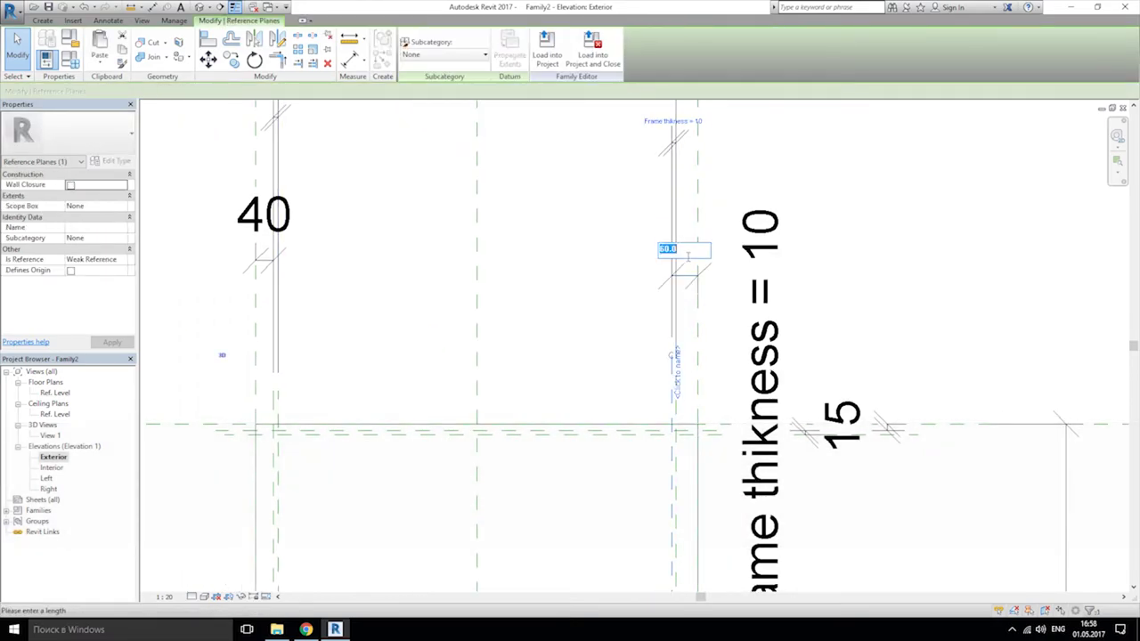
text(15)
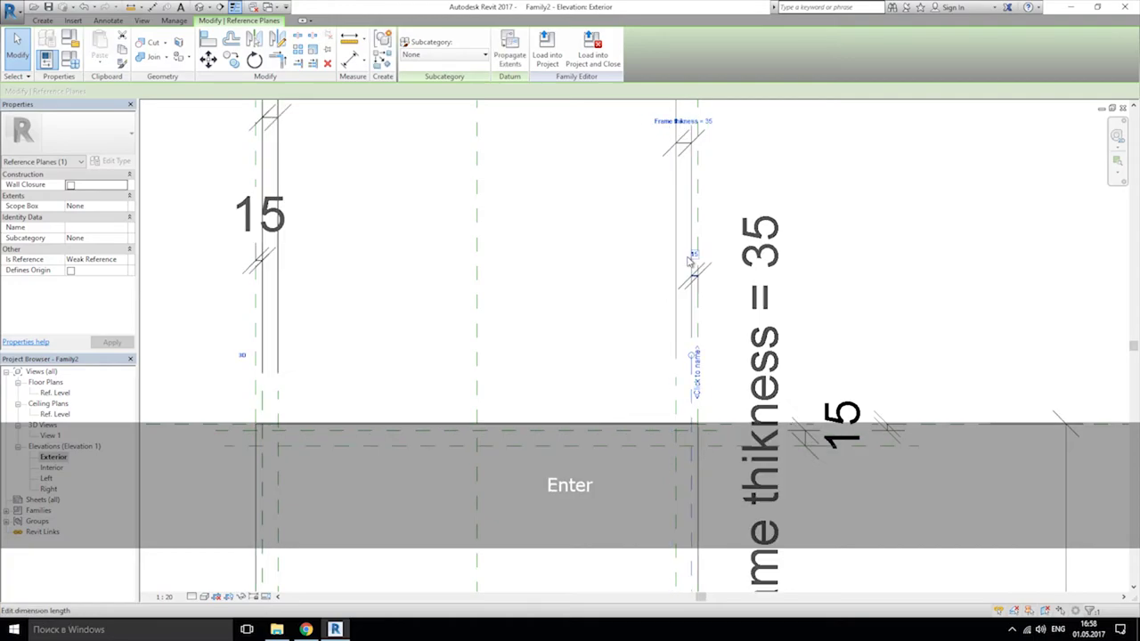
scroll(695, 330, down, 5)
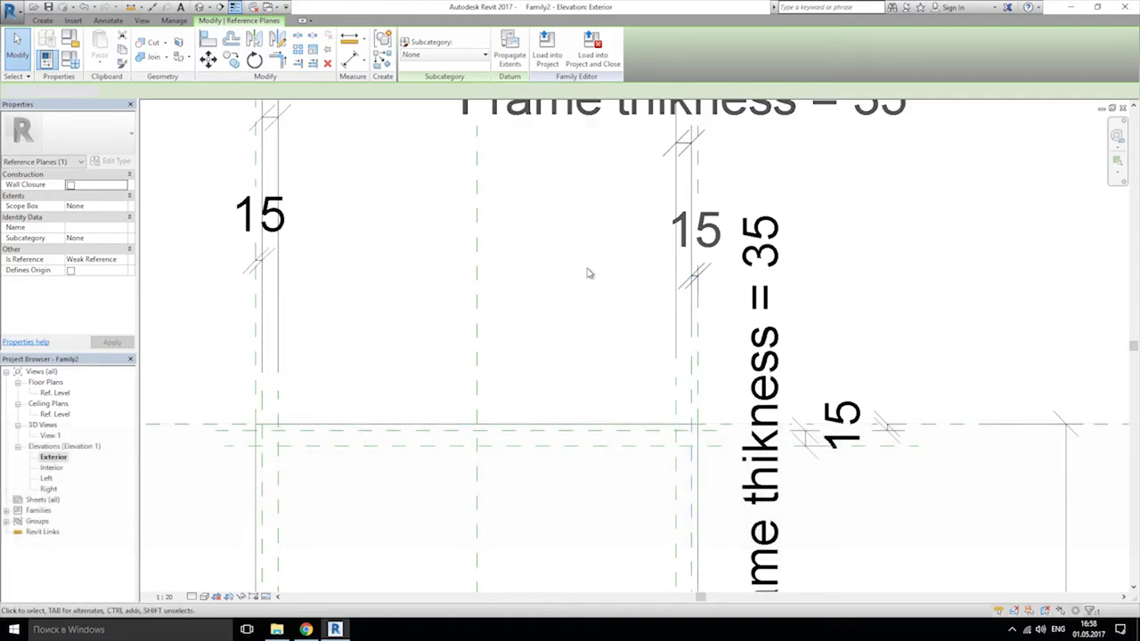
key(Escape)
Step: Check the family type parameters and the frame dimensions around the opening's head
middle_drag(556, 283, 530, 379)
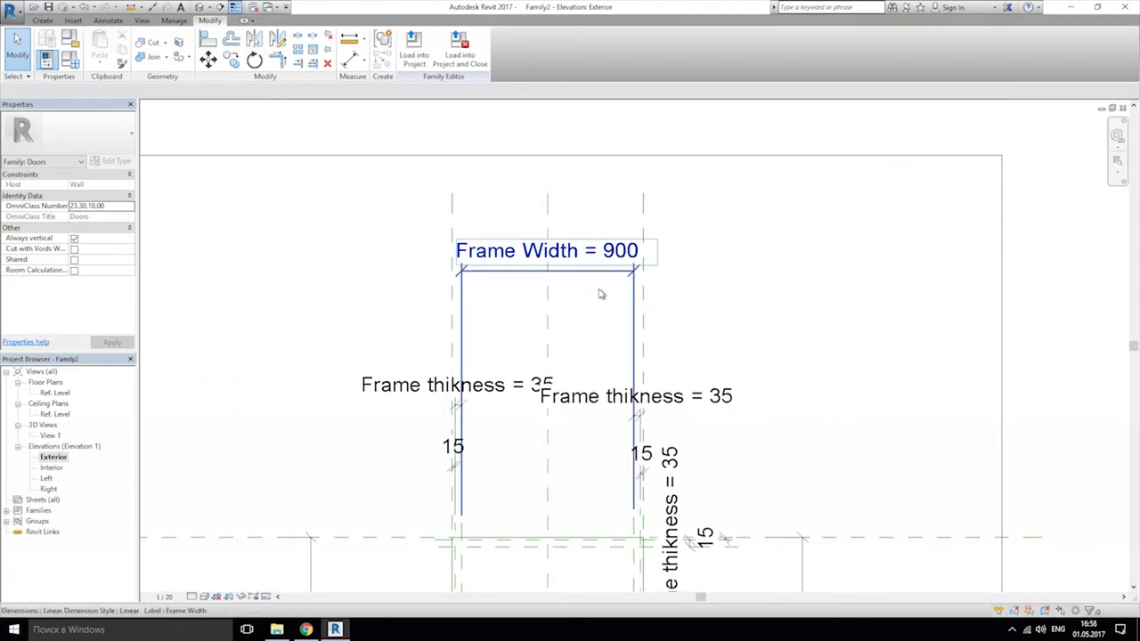
click(57, 56)
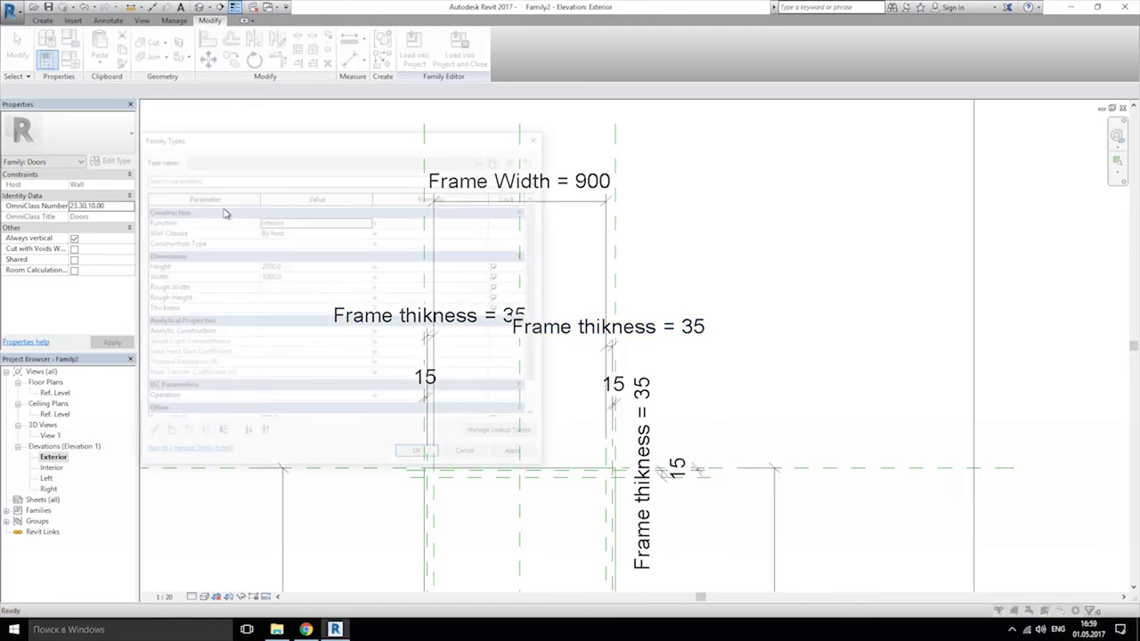
click(467, 456)
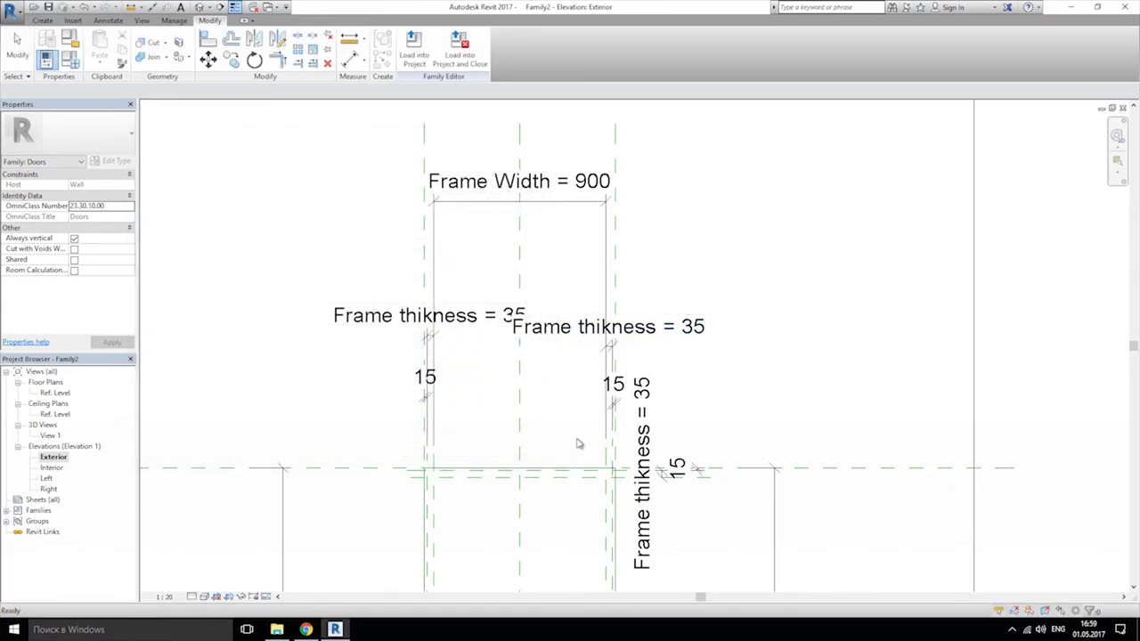
scroll(555, 334, up, 2)
scroll(524, 362, up, 3)
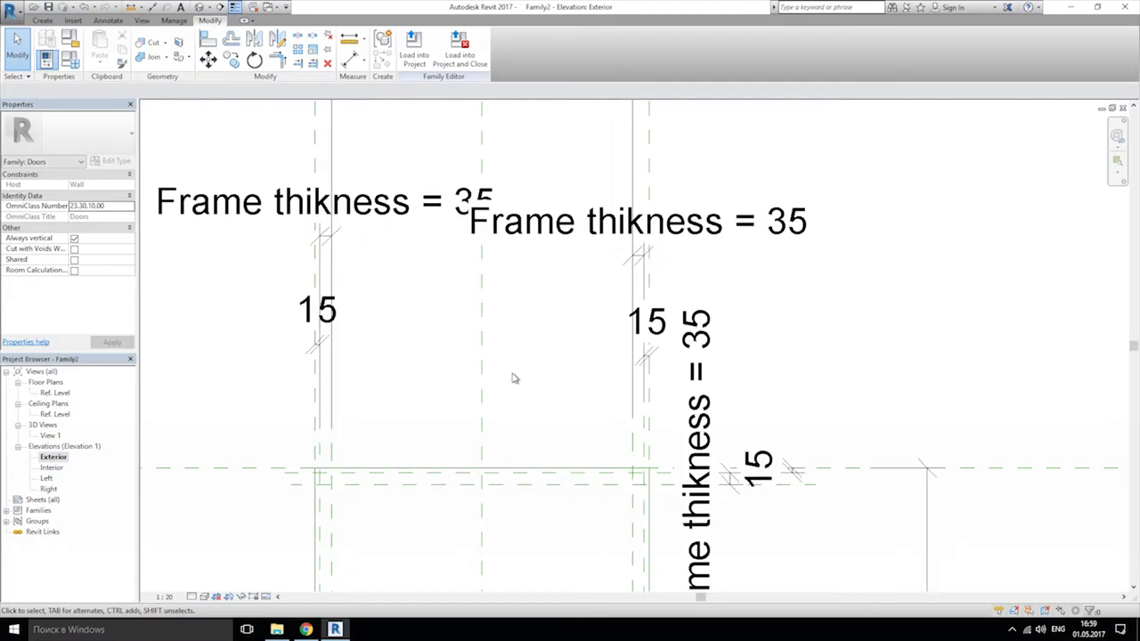
middle_drag(507, 294, 545, 351)
scroll(613, 361, down, 3)
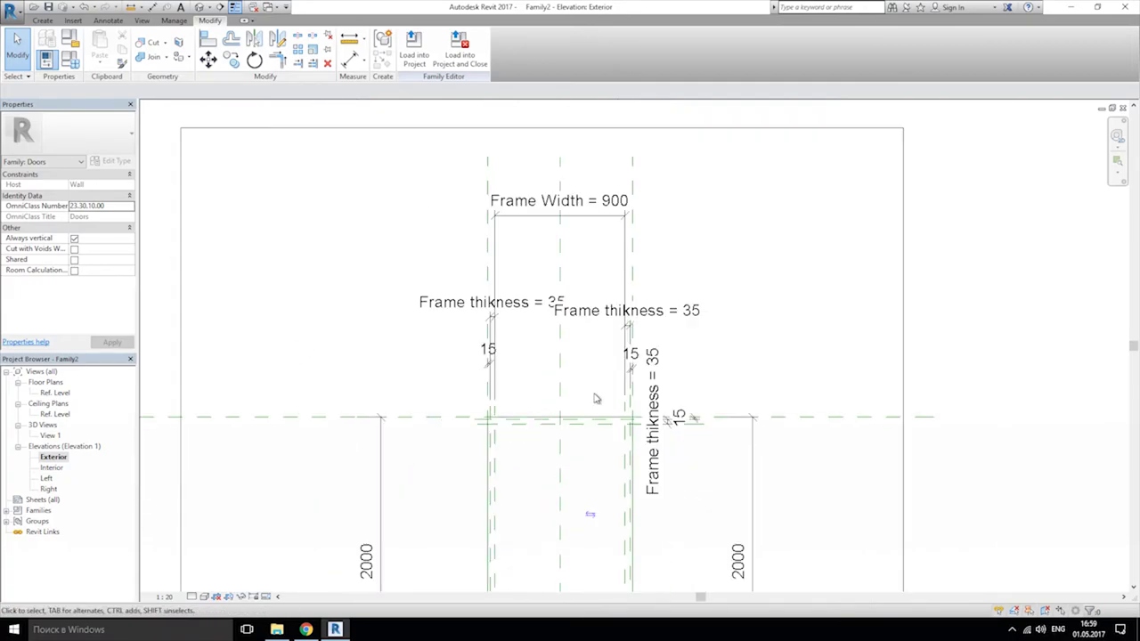
Step: Move the upper witness line of the right-hand height dimension to the frame head's lower reference plane and label it Height
middle_drag(595, 397, 539, 210)
click(679, 392)
scroll(632, 295, up, 3)
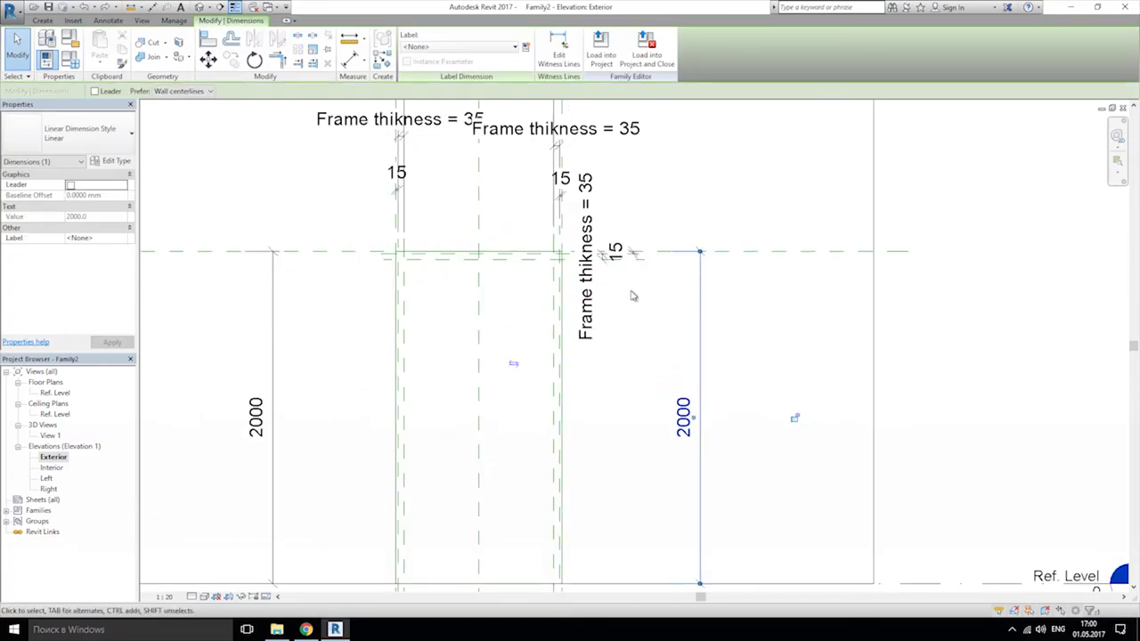
drag(701, 255, 651, 259)
click(458, 46)
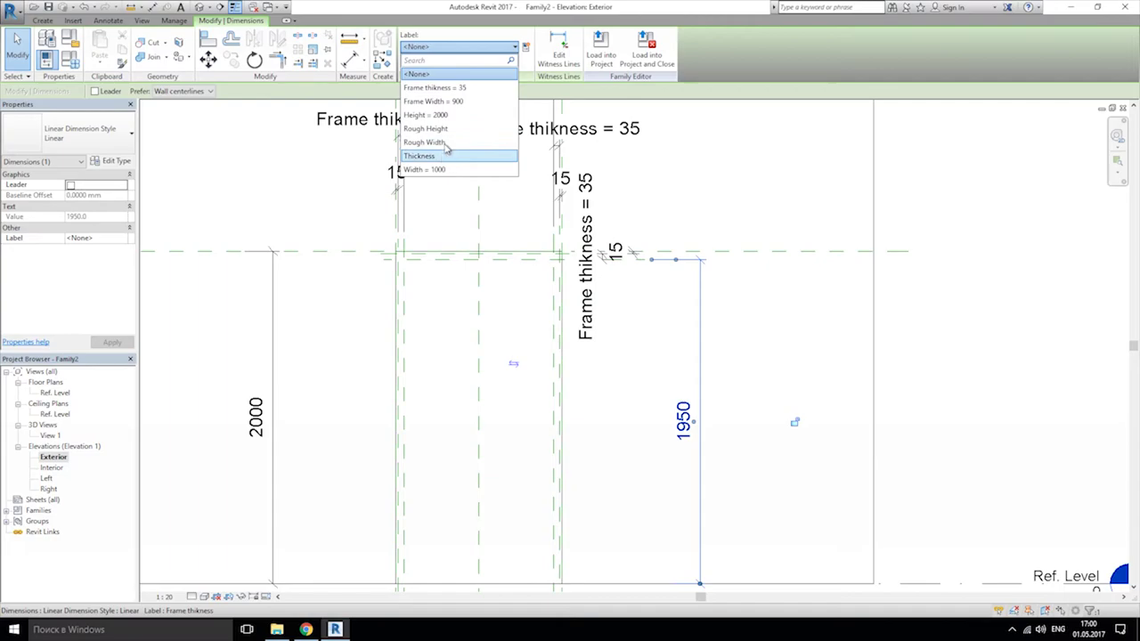
click(471, 116)
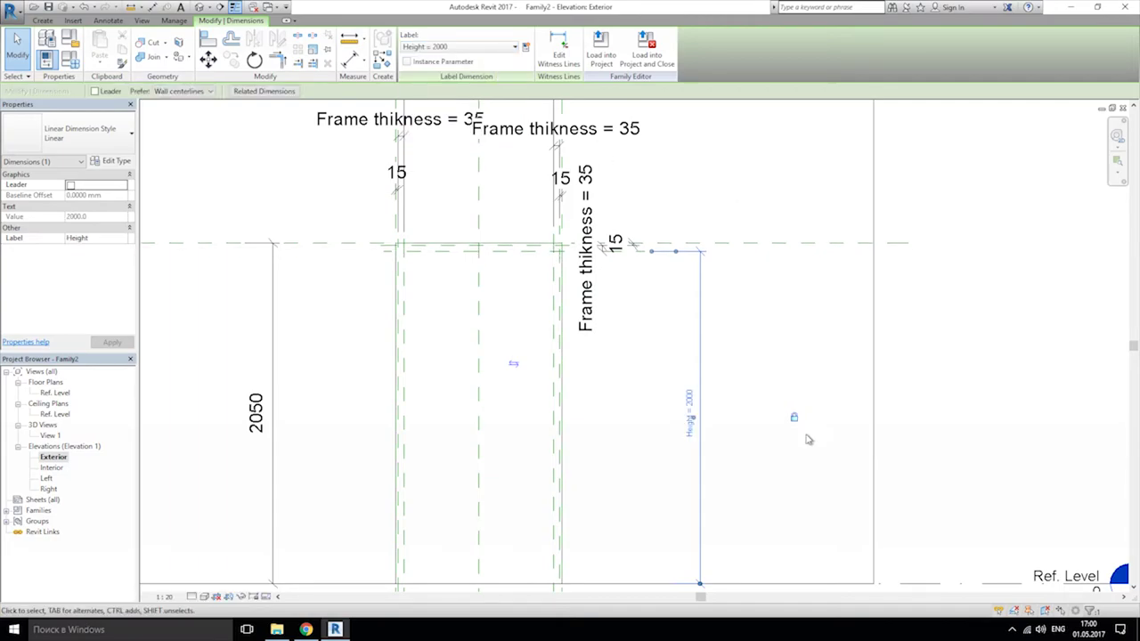
click(712, 193)
Step: Open the Ref. Level floor plan at the door opening
middle_drag(198, 303, 285, 328)
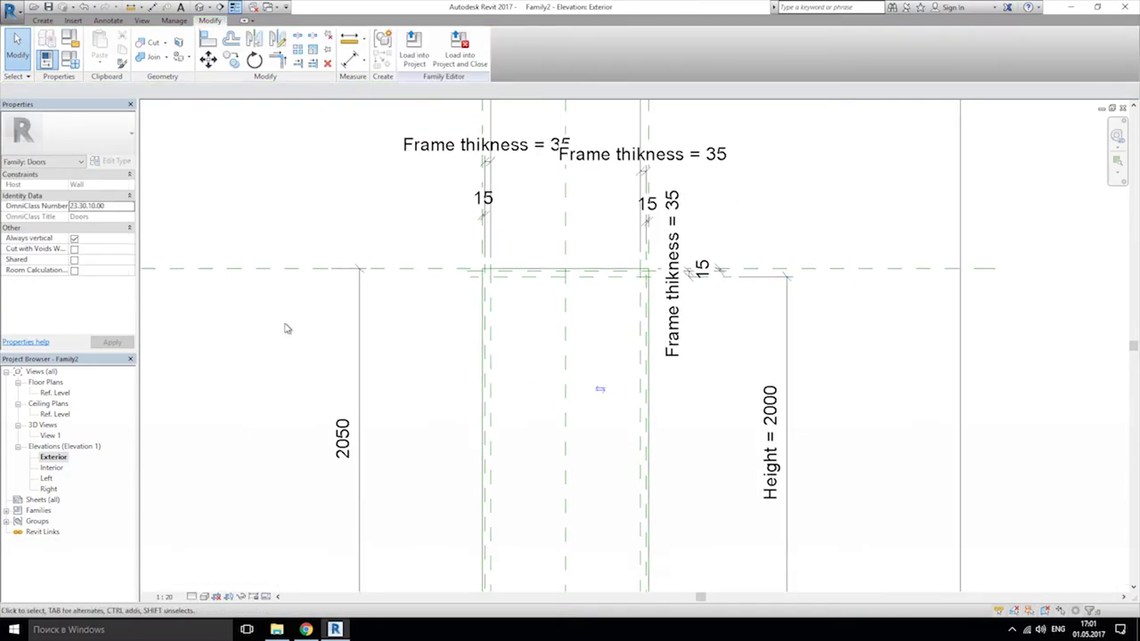
double_click(55, 392)
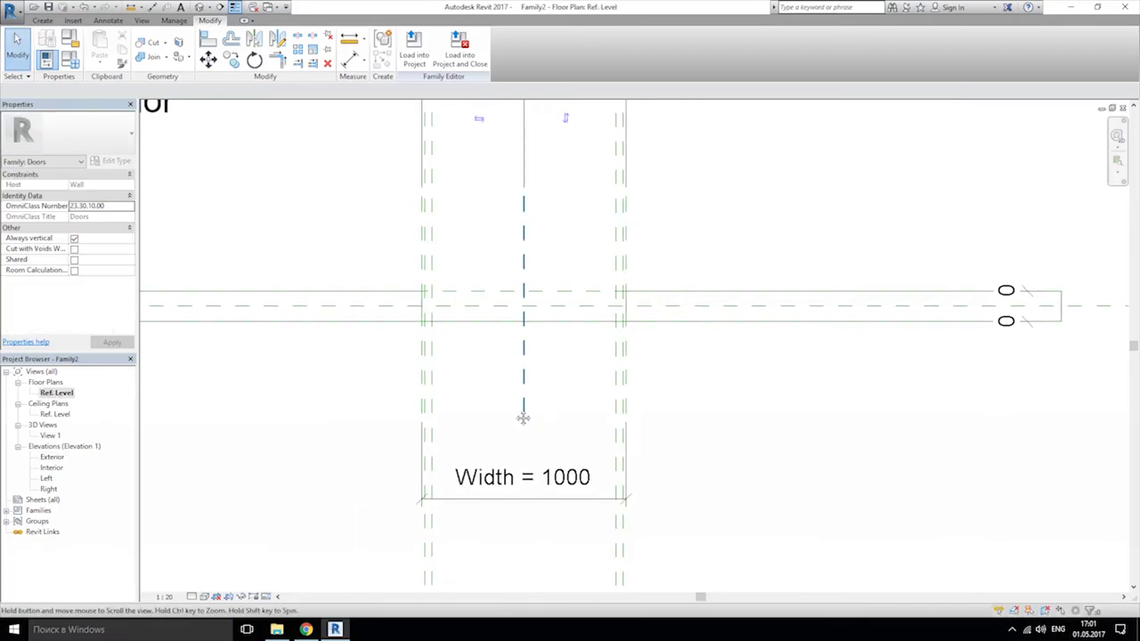
scroll(487, 392, down, 2)
scroll(503, 294, up, 3)
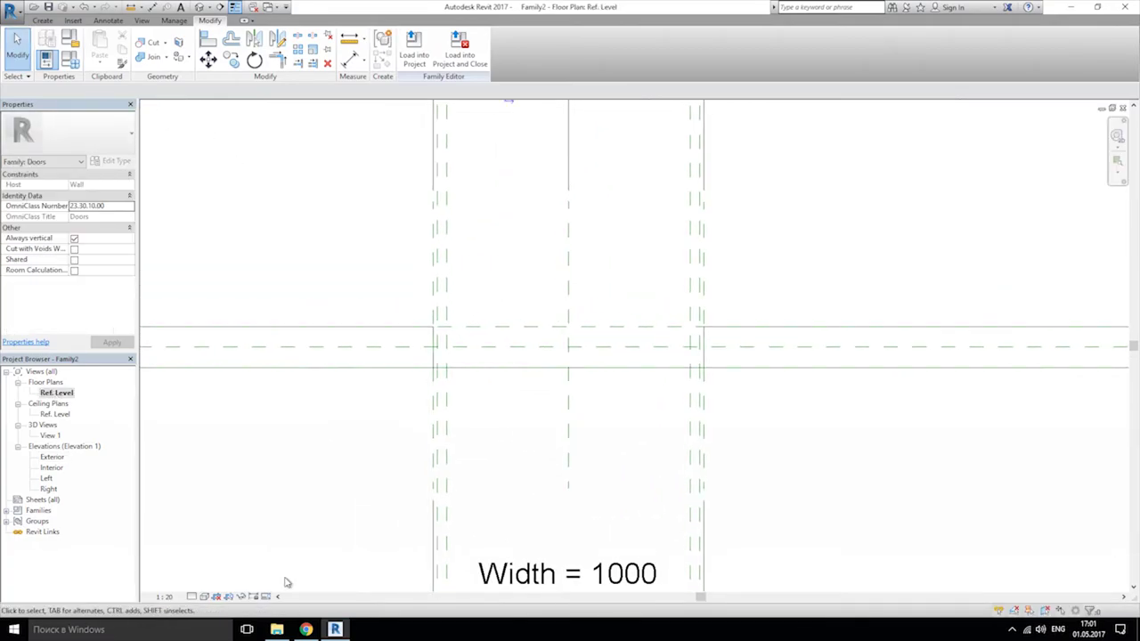
Step: Set the floor plan's visual style to Hidden Line and its detail level to Fine
click(203, 597)
click(268, 537)
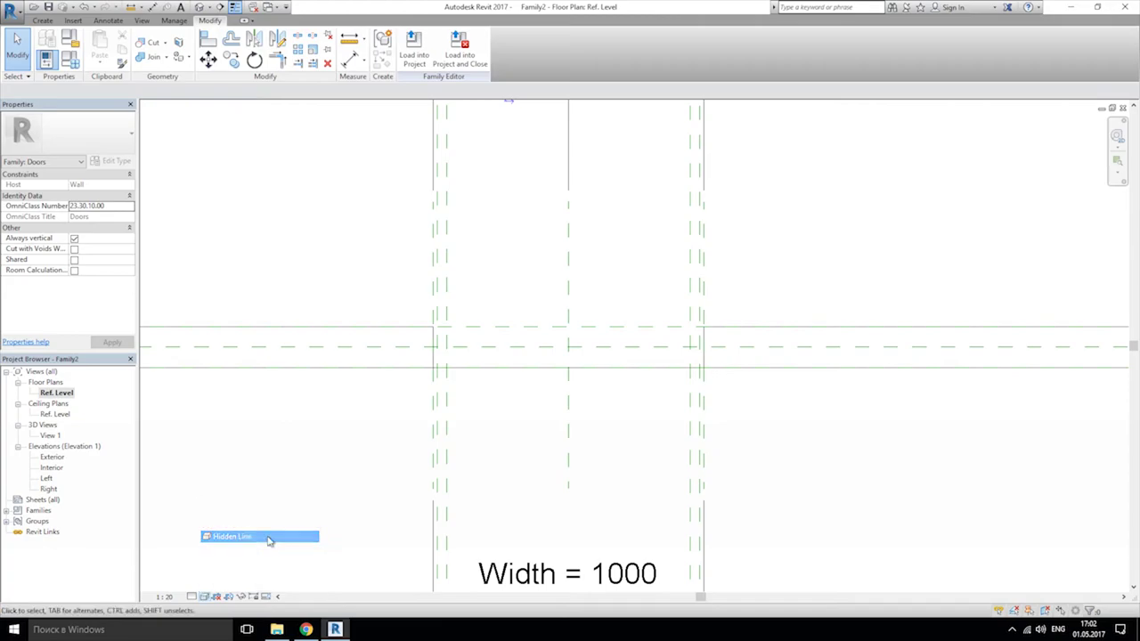
click(205, 597)
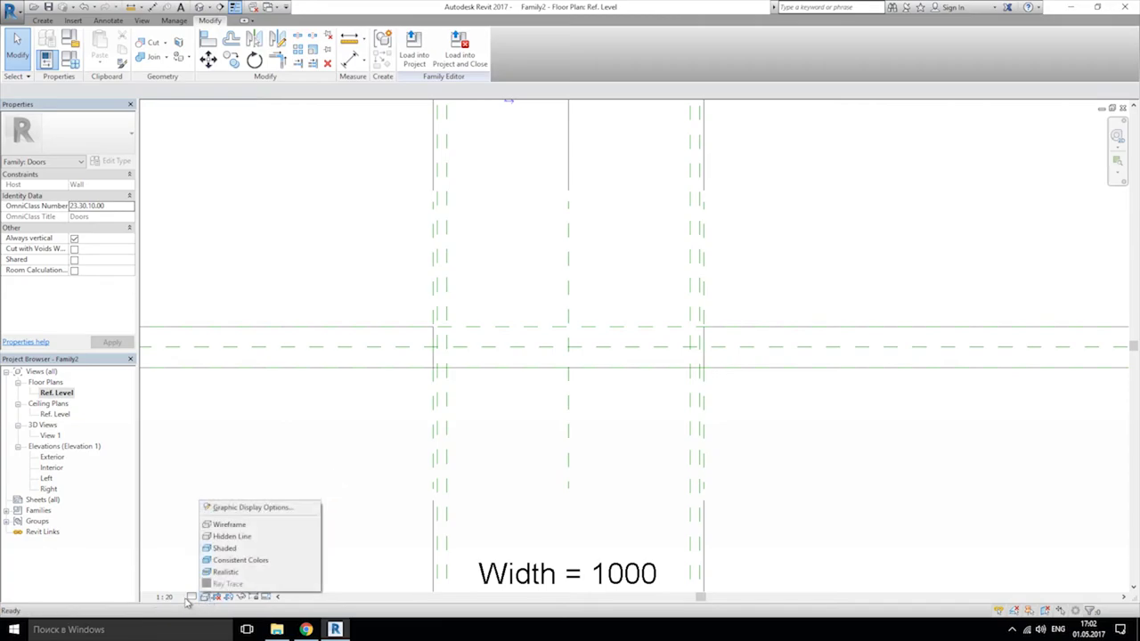
click(164, 597)
click(191, 596)
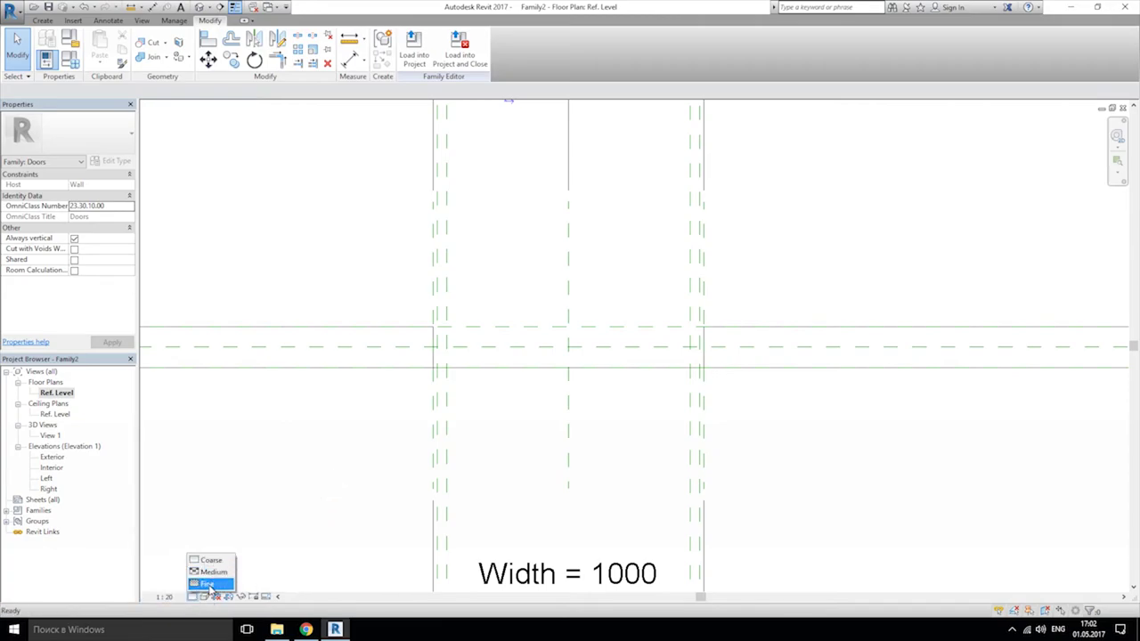
click(209, 584)
scroll(578, 415, up, 1)
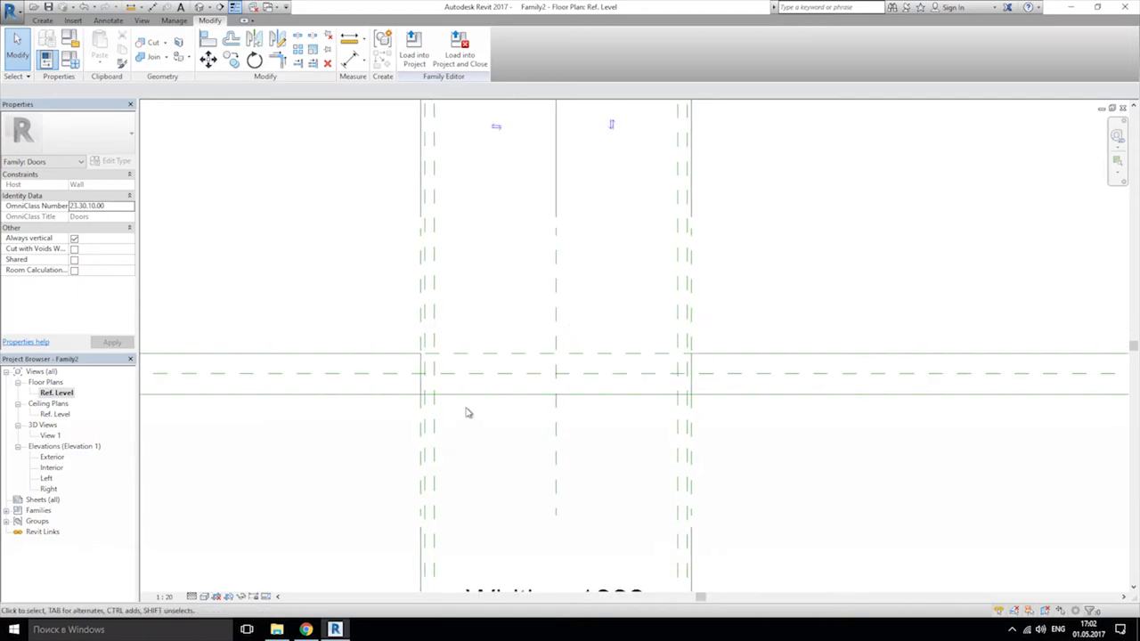
Step: Draw two horizontal reference planes across the opening, about 42 mm above the wall's upper face and about 54 mm below its lower face
click(42, 20)
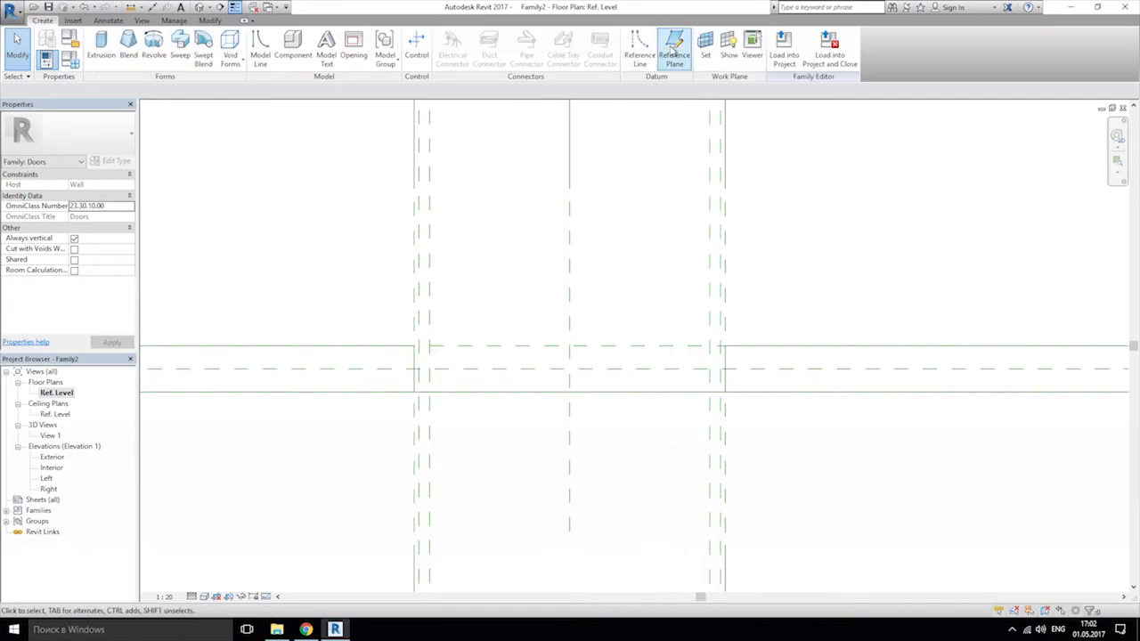
click(639, 46)
click(50, 21)
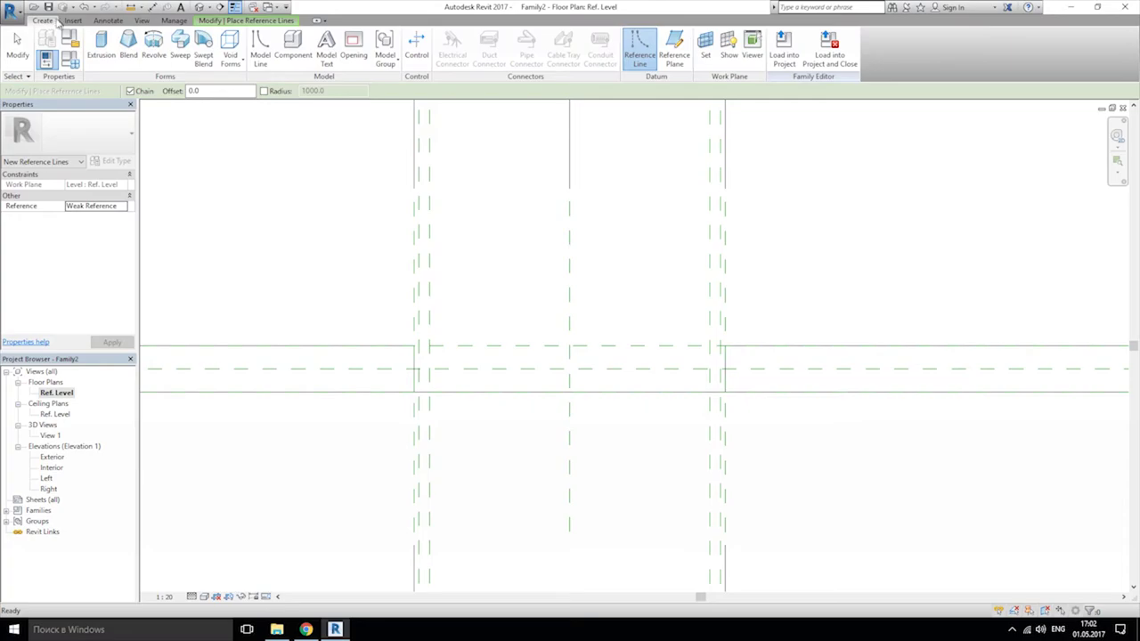
click(677, 49)
click(233, 333)
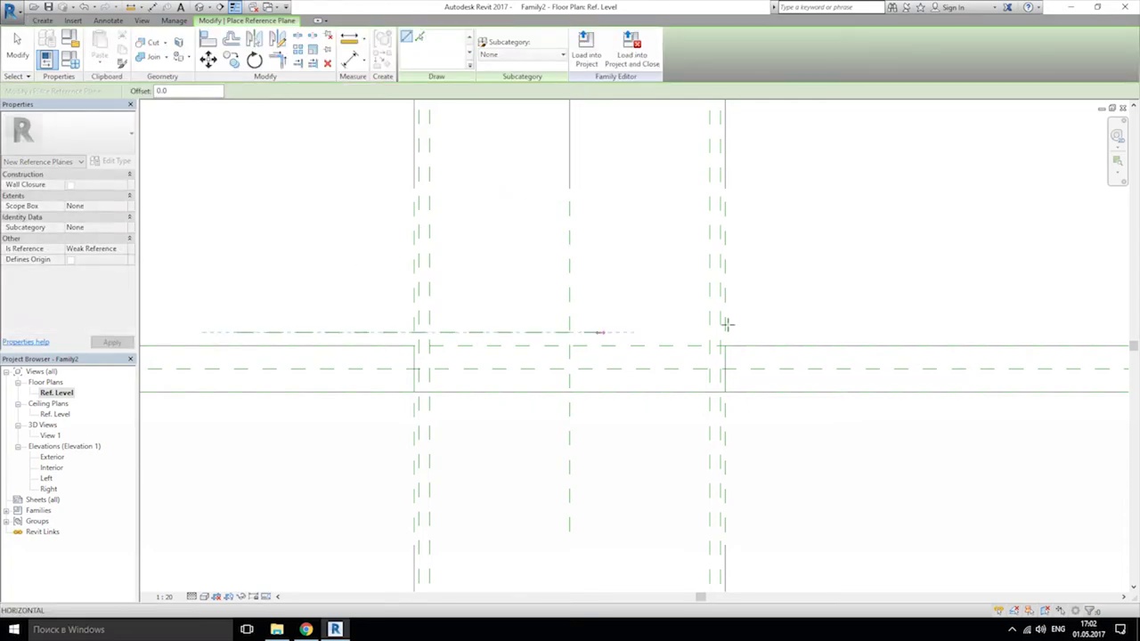
click(938, 332)
click(220, 408)
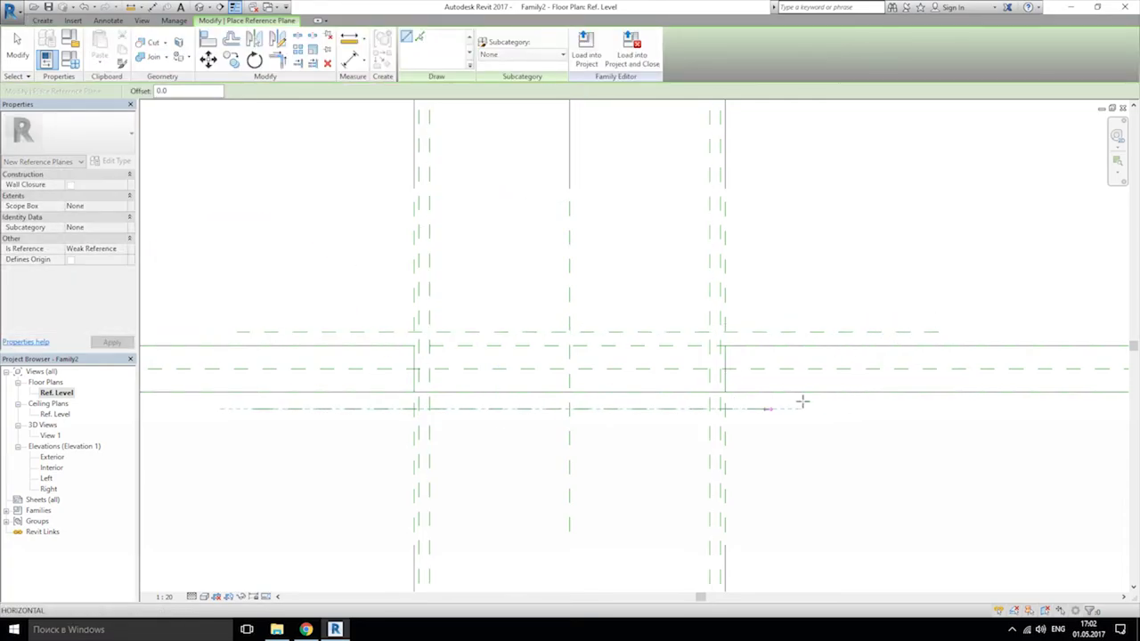
click(925, 407)
key(Escape)
key(Escape)
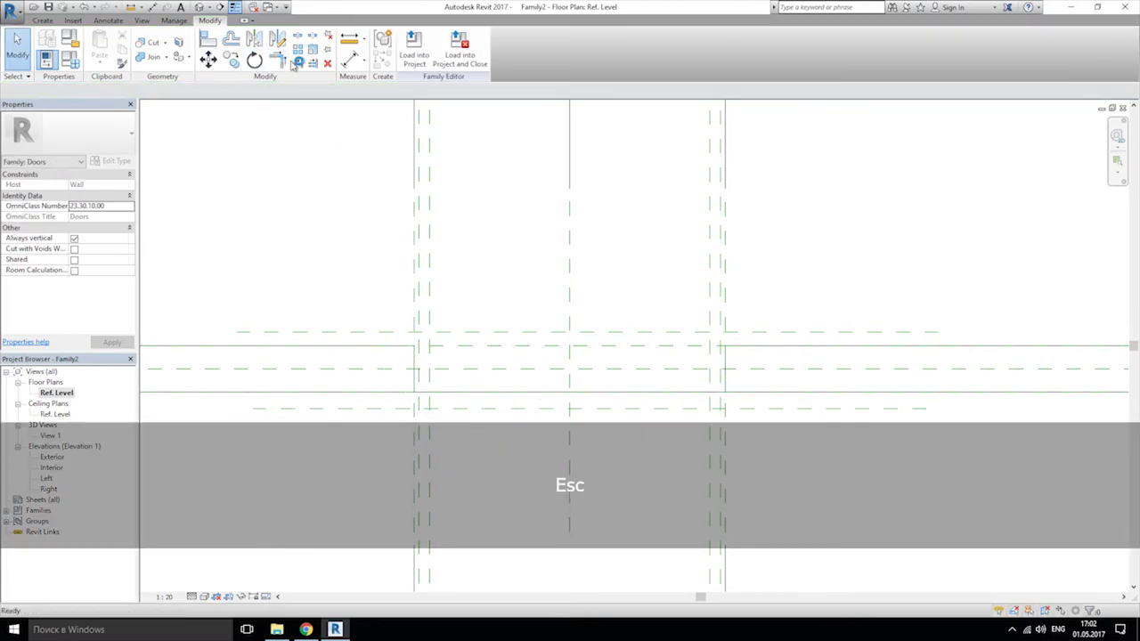
Step: Add an aligned dimension between the upper horizontal reference plane and the wall's upper face, placed beside the opening
click(353, 61)
click(365, 105)
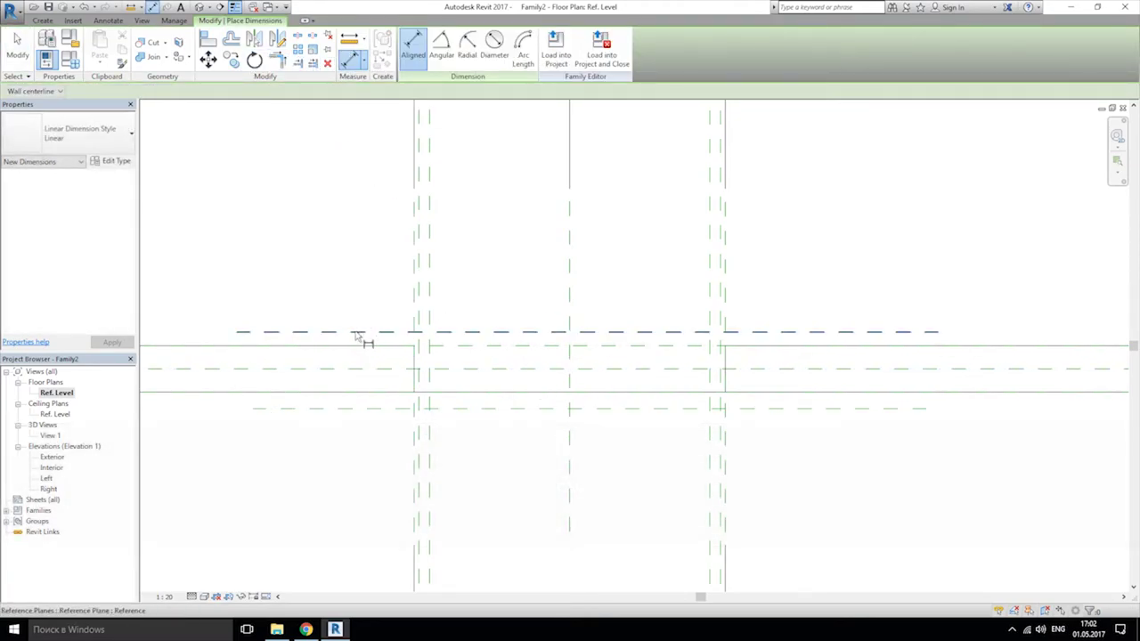
click(356, 334)
scroll(309, 353, up, 2)
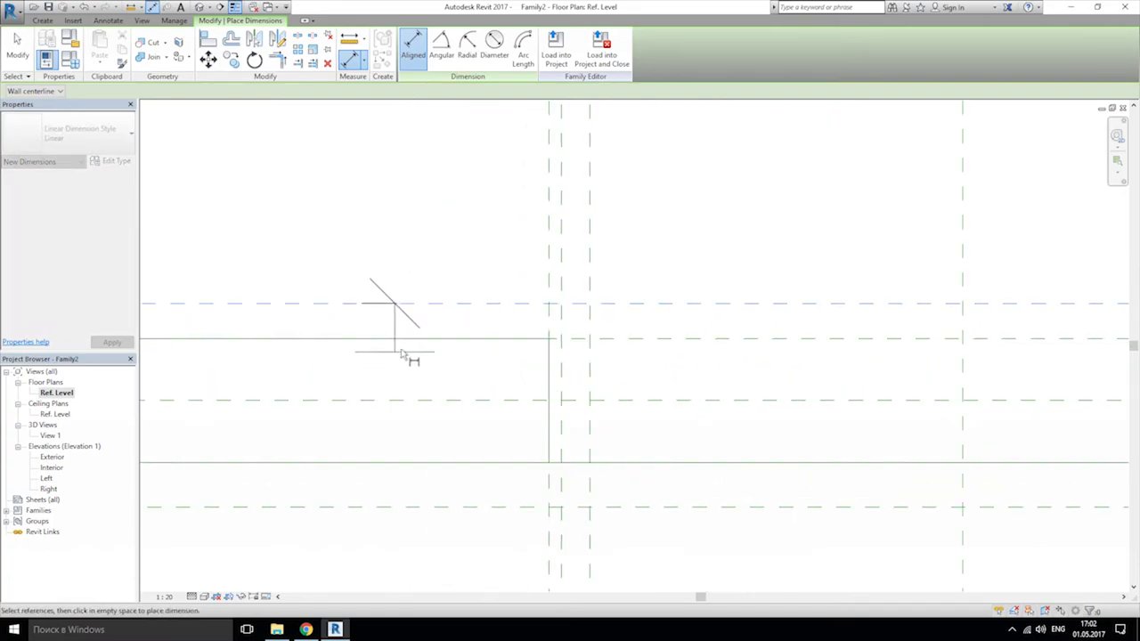
click(624, 317)
scroll(432, 267, down, 2)
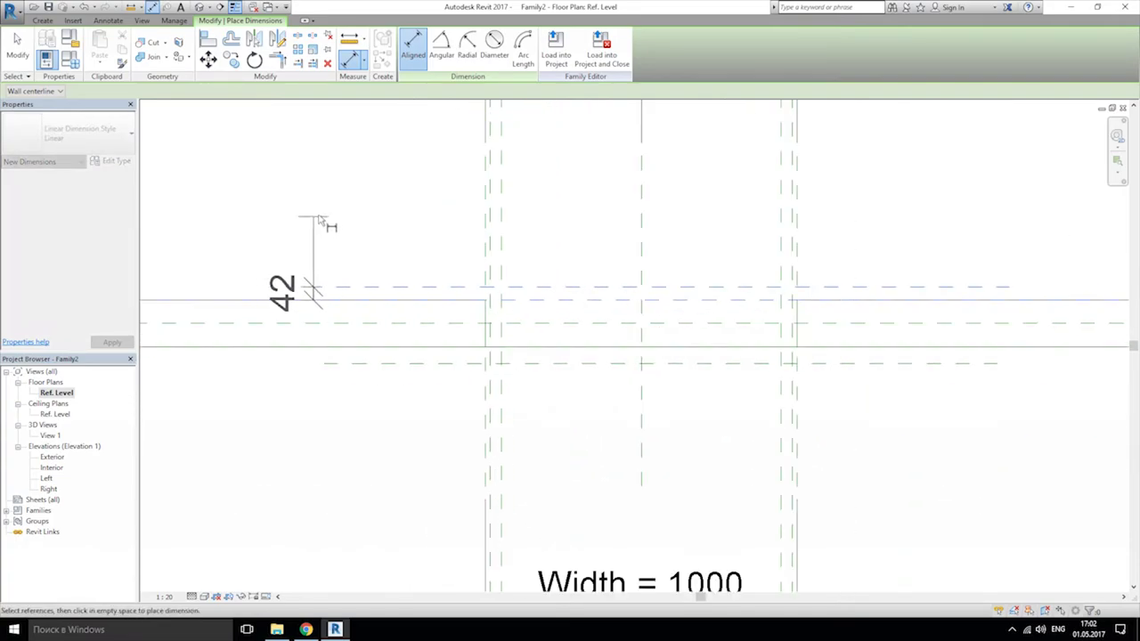
click(307, 227)
Step: Add an aligned dimension between the wall's lower face and the lower horizontal reference plane, in line with the upper one
scroll(547, 369, up, 3)
click(561, 339)
click(559, 367)
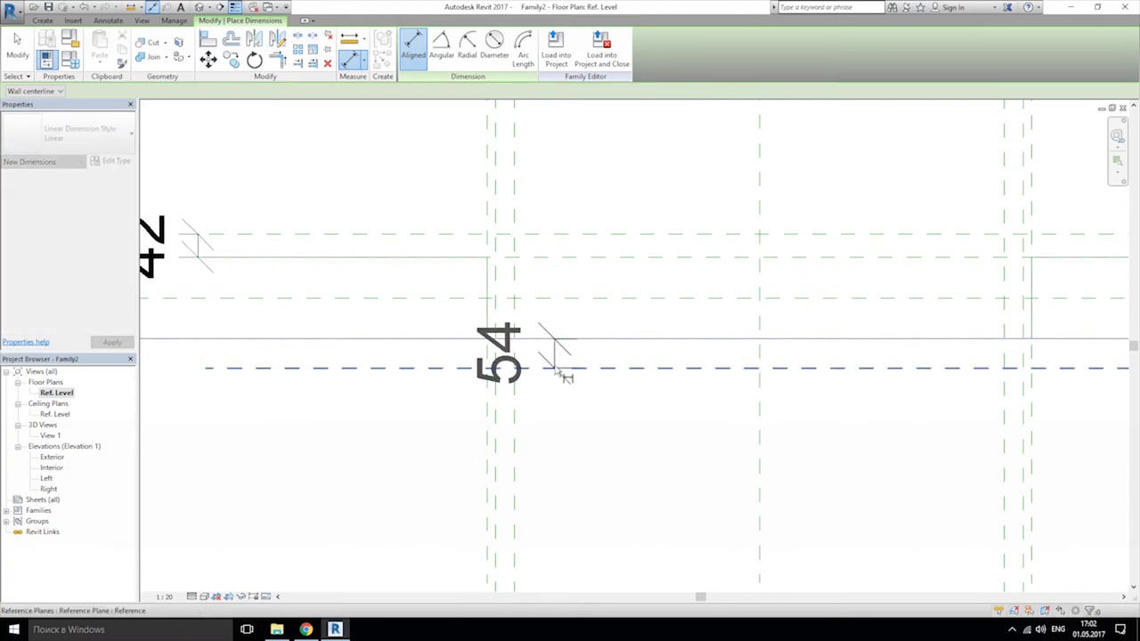
scroll(400, 369, down, 1)
click(257, 418)
middle_drag(303, 392, 363, 401)
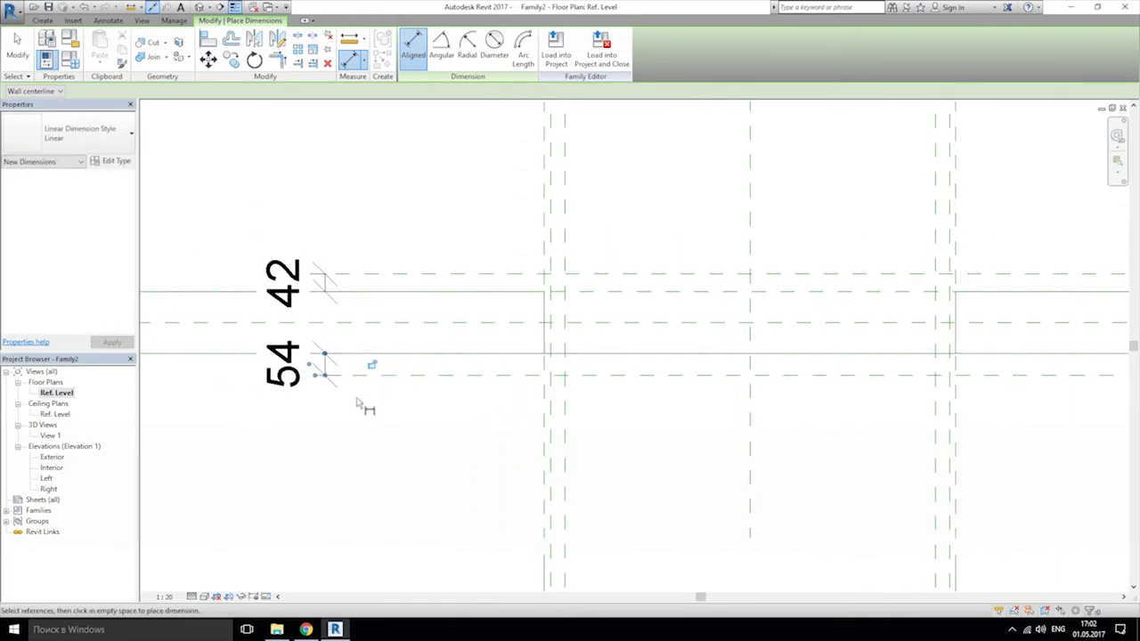
Step: Label both dimensions between the wall faces and the outer horizontal reference planes with the Frame thikness parameter
key(Escape)
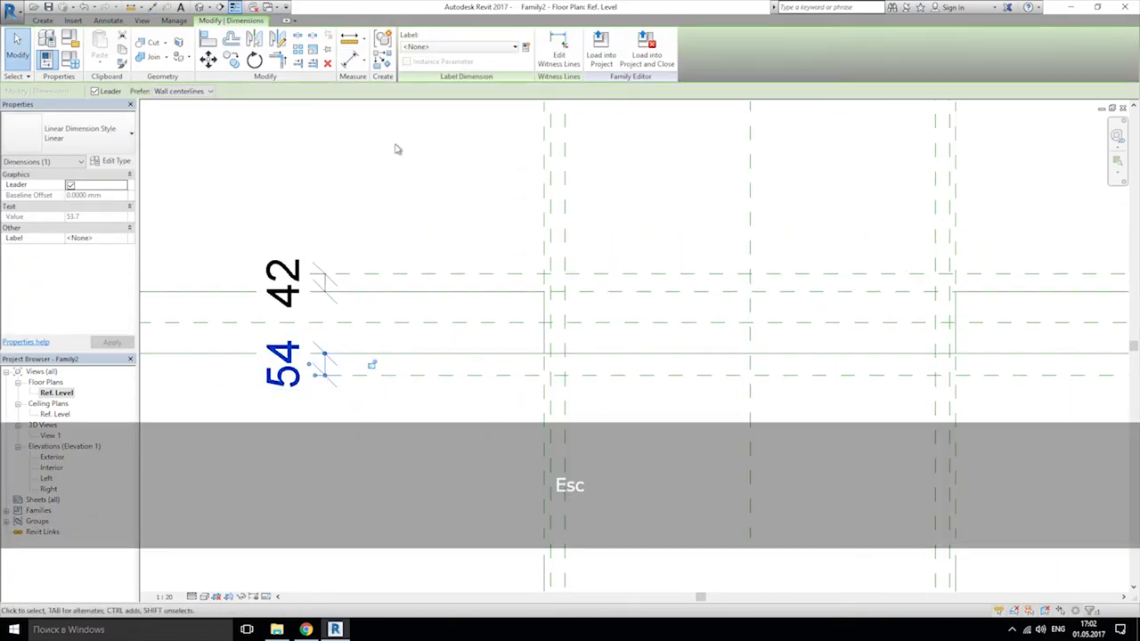
click(459, 46)
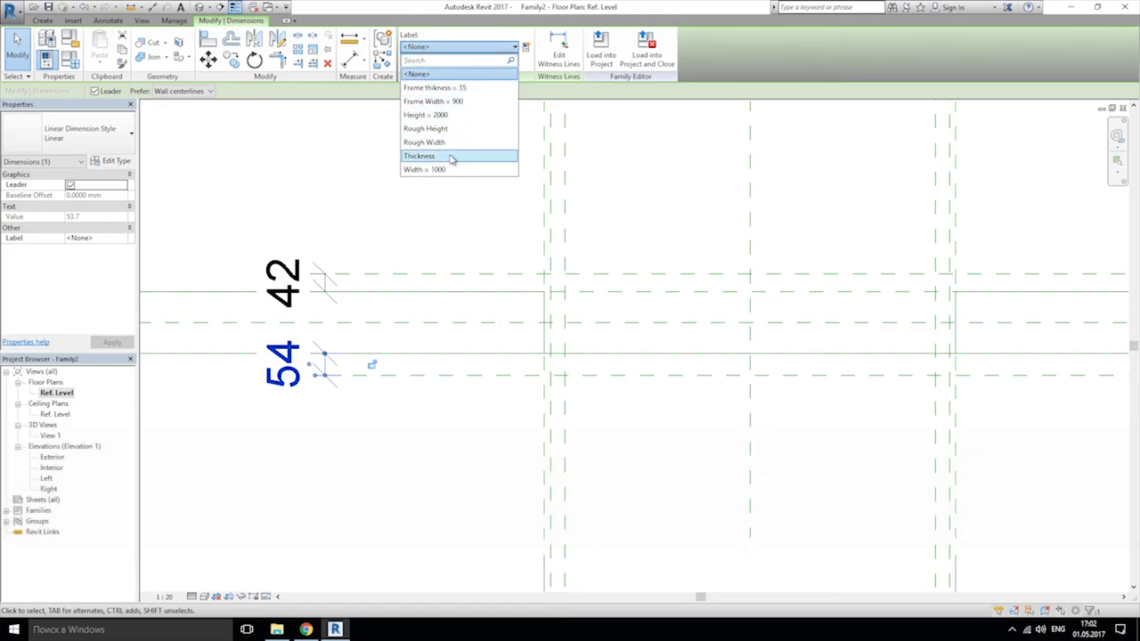
click(481, 90)
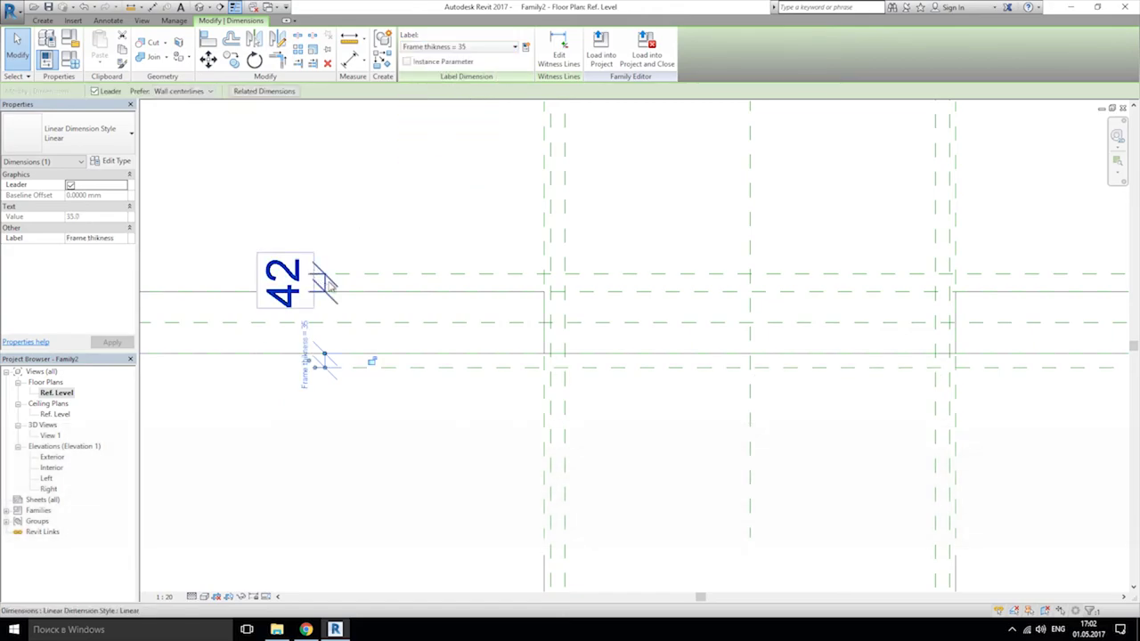
click(343, 297)
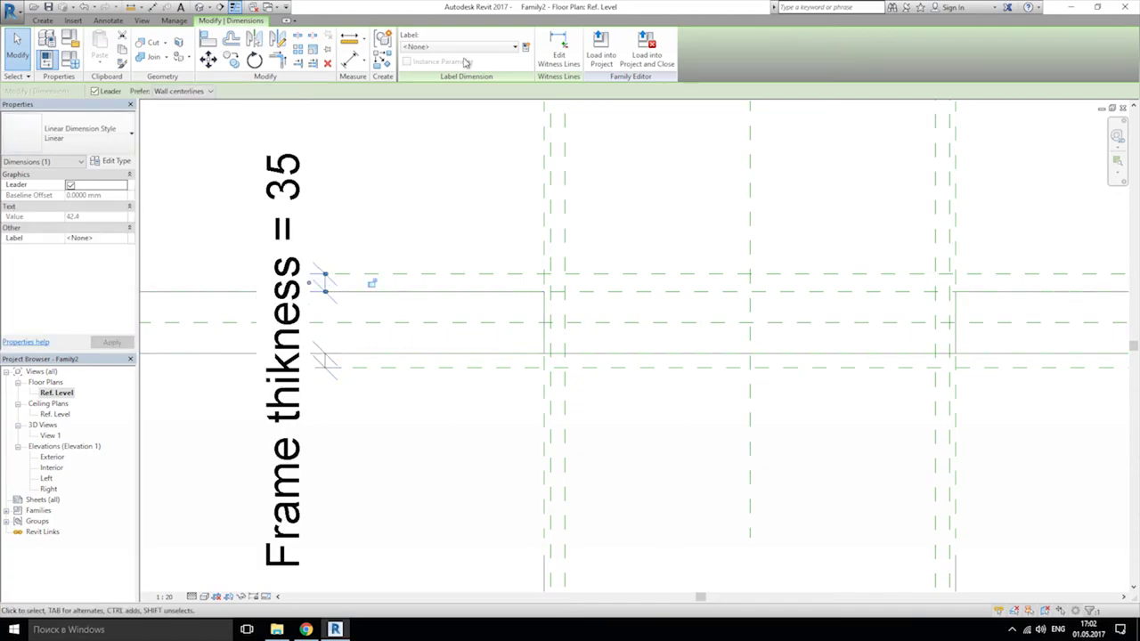
click(467, 46)
click(458, 87)
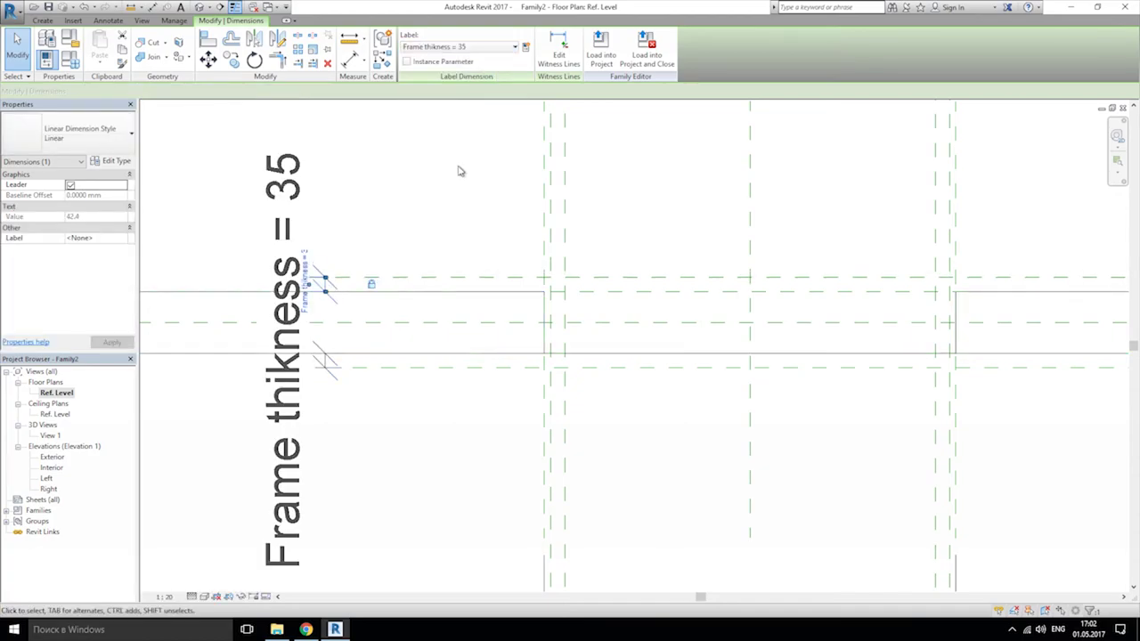
click(436, 217)
scroll(405, 321, down, 4)
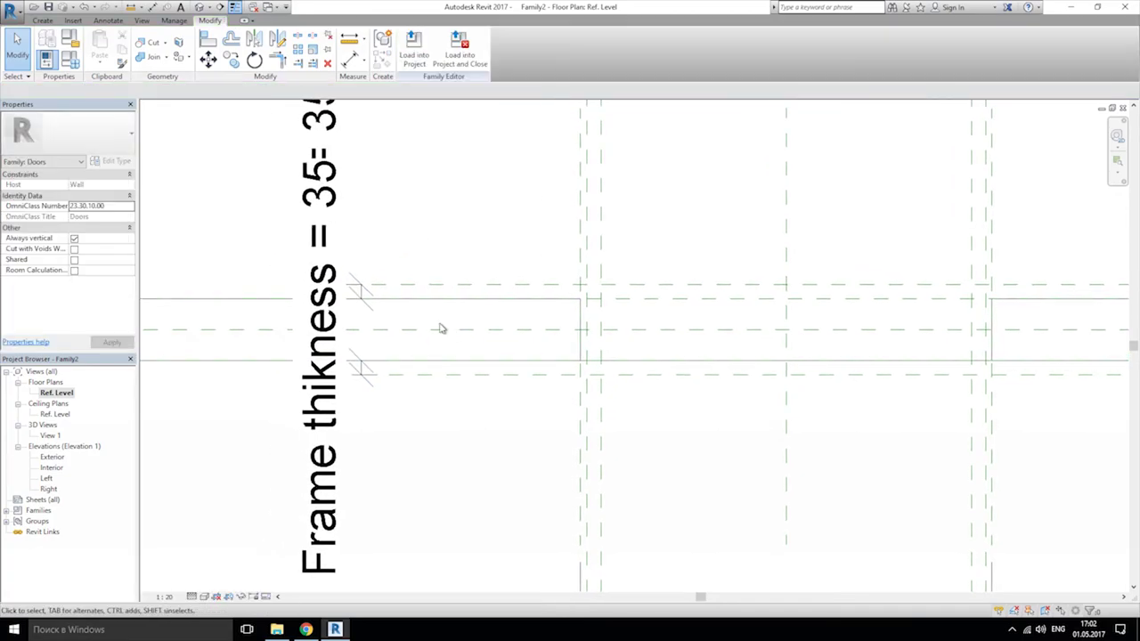
scroll(356, 259, up, 3)
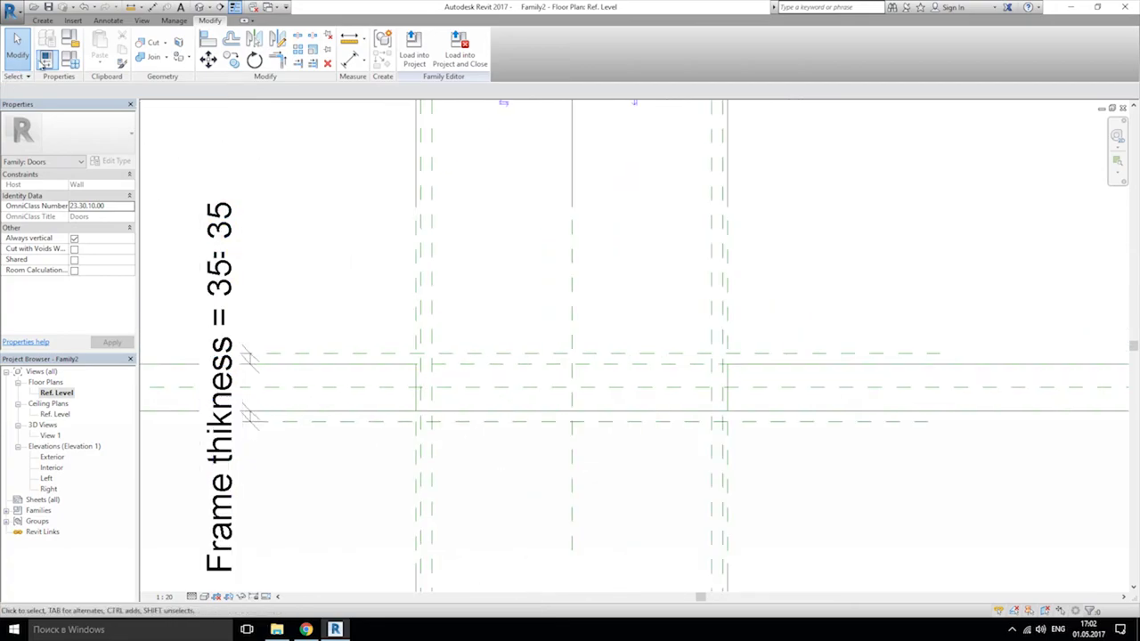
Step: Set the Frame thikness parameter to 15 in the family types and apply it
click(46, 59)
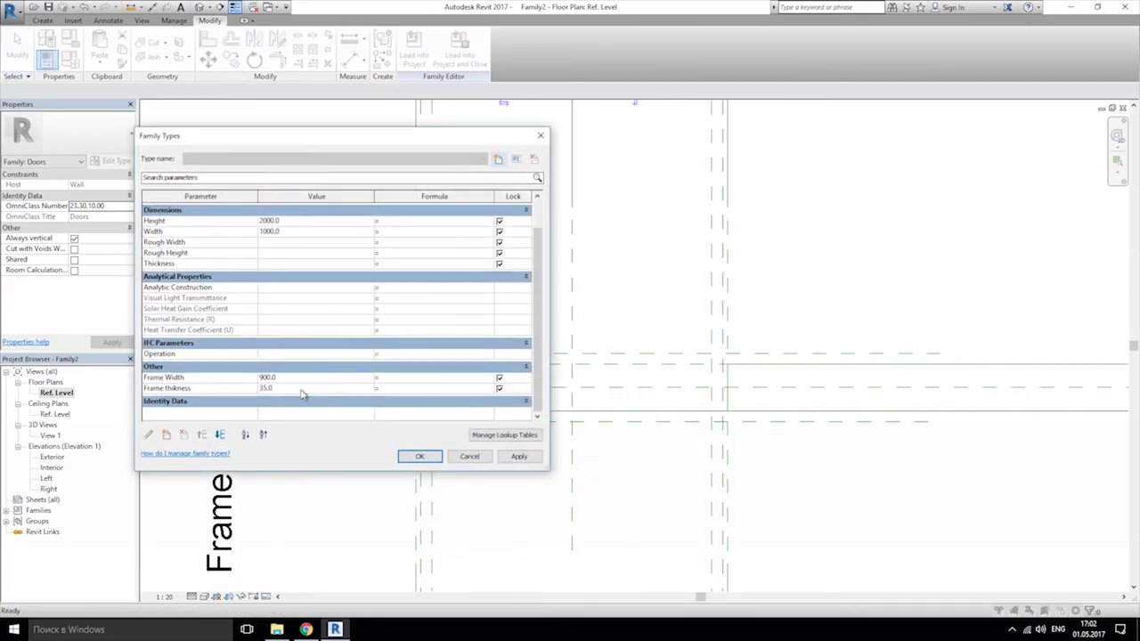
text(15)
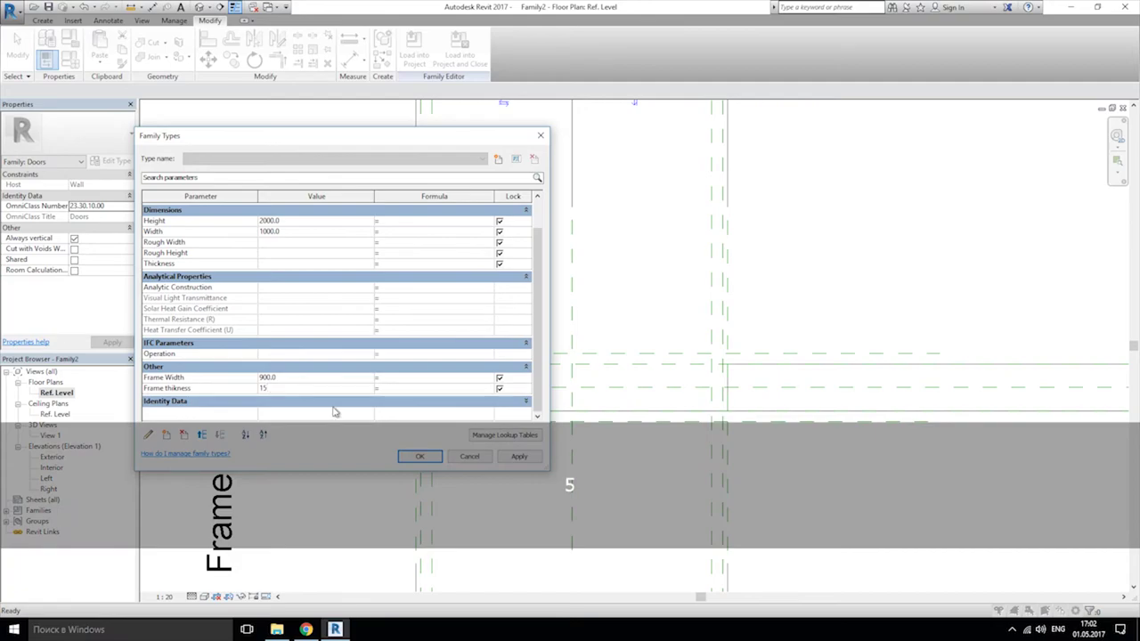
click(520, 457)
drag(436, 137, 227, 139)
click(211, 458)
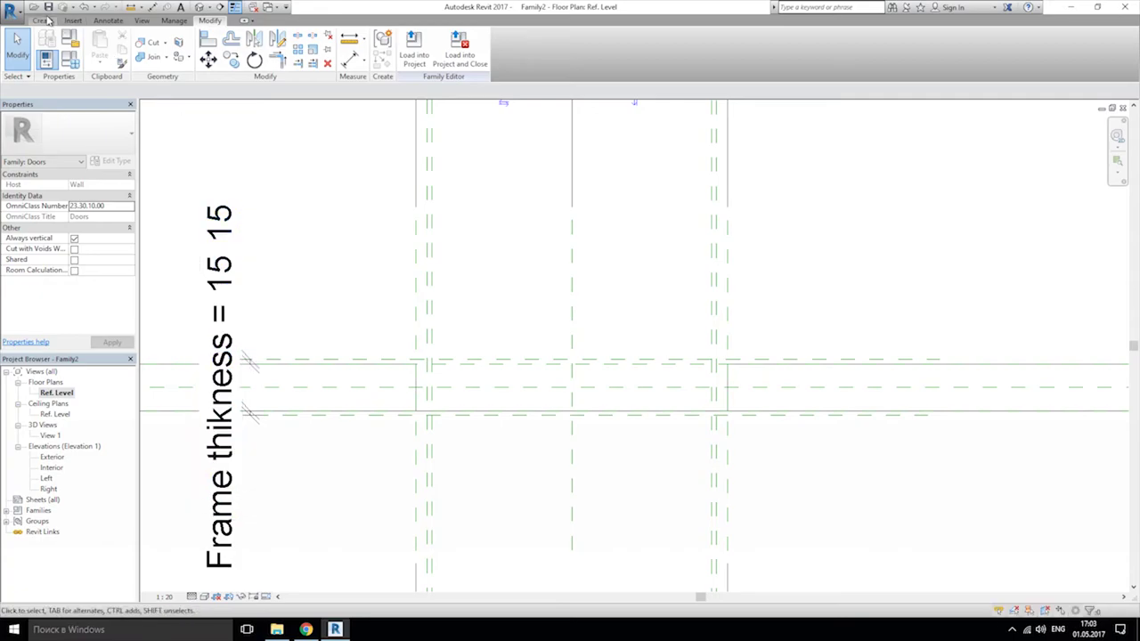
Step: Draw two vertical reference planes across the wall, about 95 mm outside the opening's left edge and about 133 mm outside its right edge
click(45, 21)
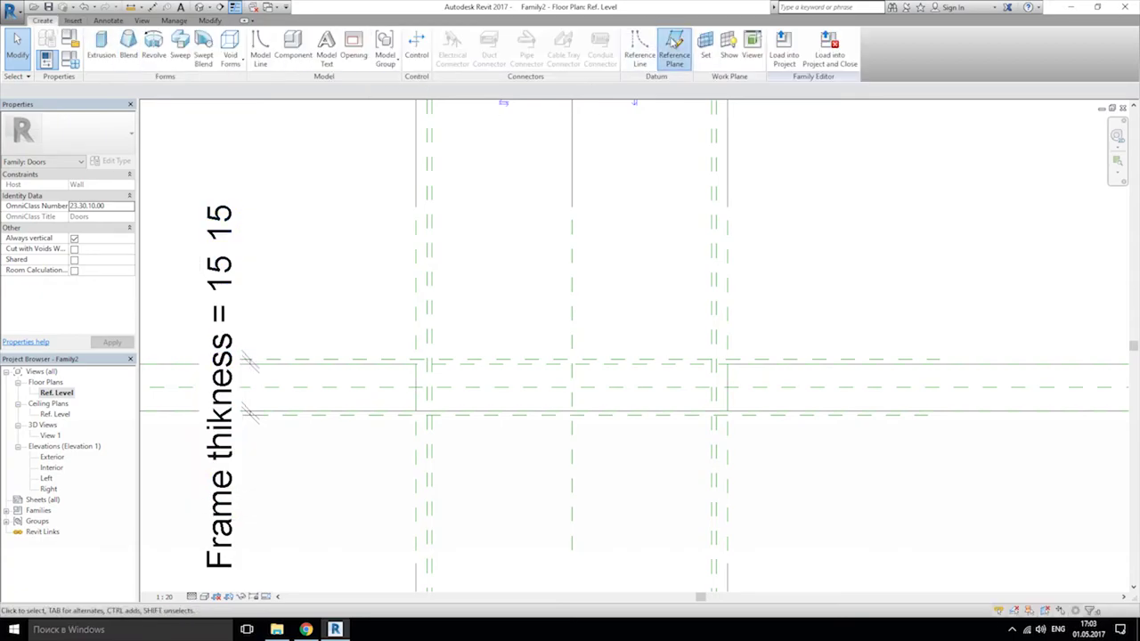
click(674, 43)
middle_drag(451, 266, 394, 169)
click(327, 195)
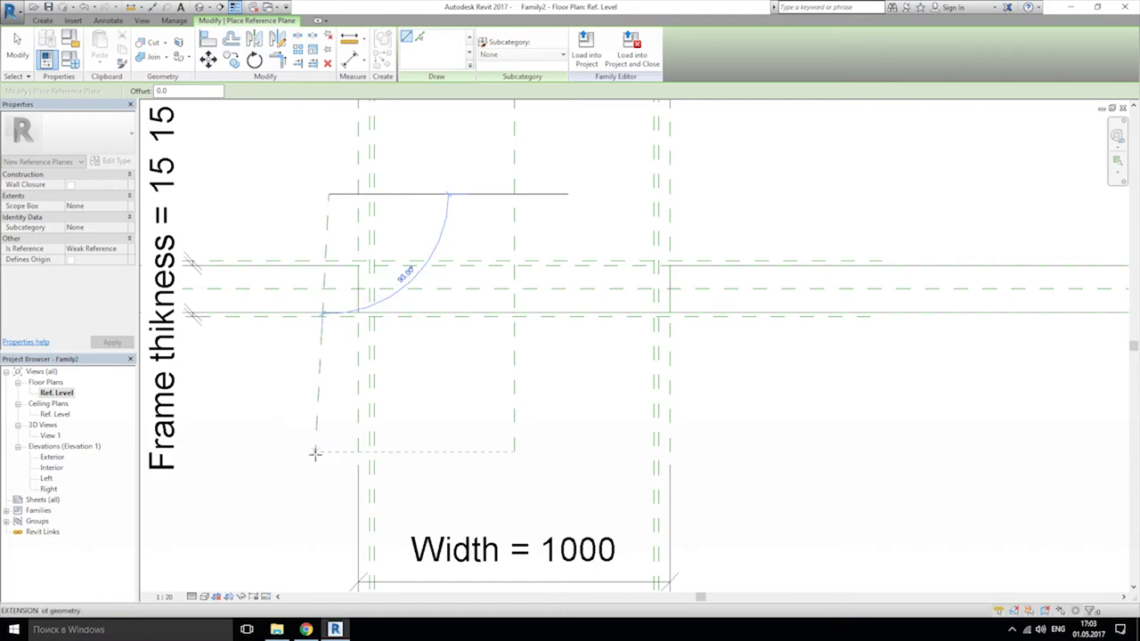
click(327, 451)
click(711, 183)
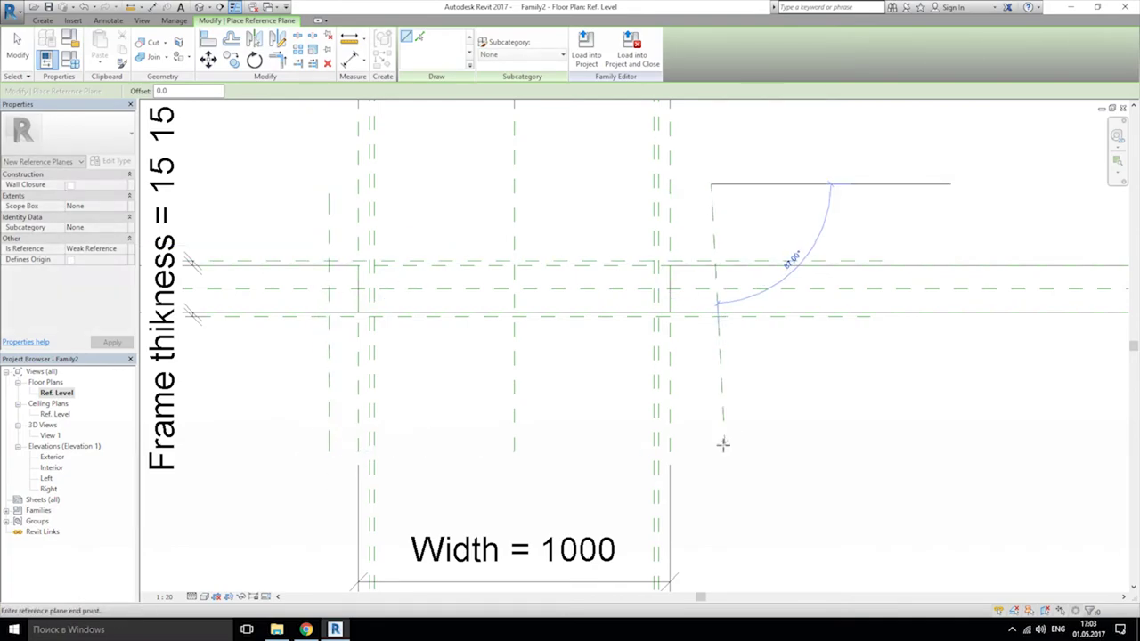
click(710, 450)
key(Escape)
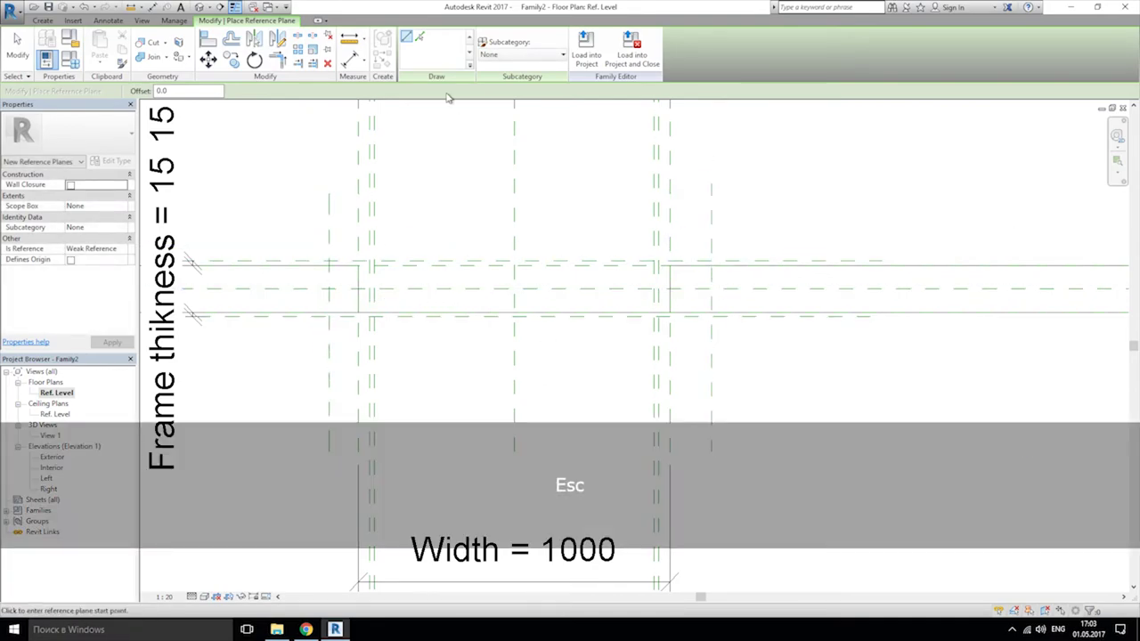
Step: Add aligned dimensions from each new vertical reference plane to the adjacent edge of the opening, placed above the wall
click(349, 61)
click(327, 240)
click(360, 246)
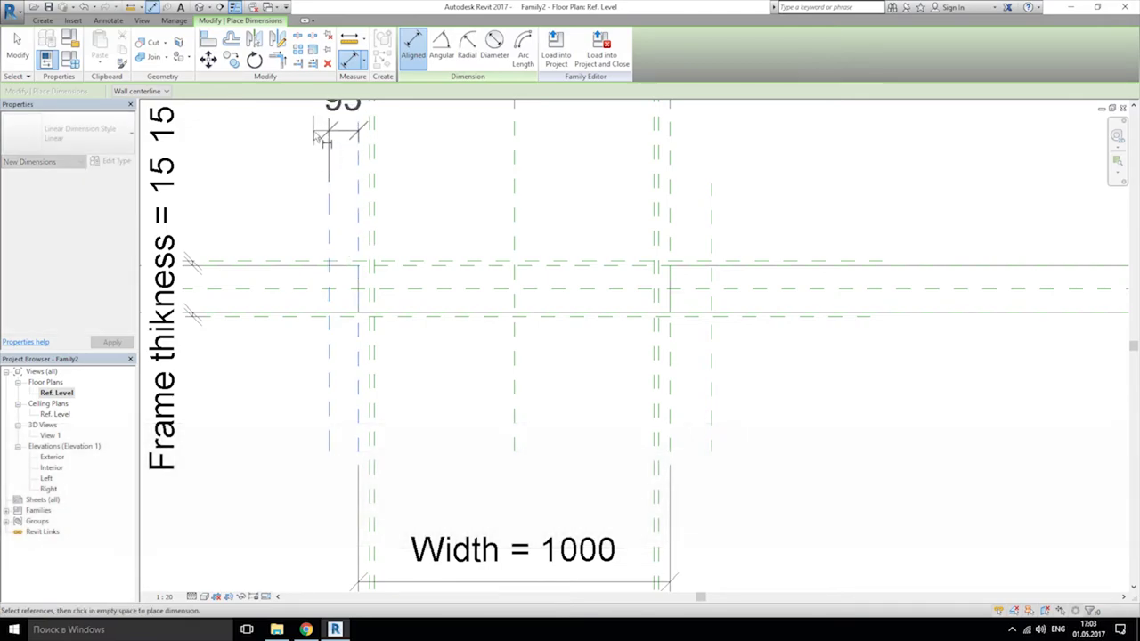
click(323, 133)
middle_drag(448, 241, 686, 322)
click(681, 329)
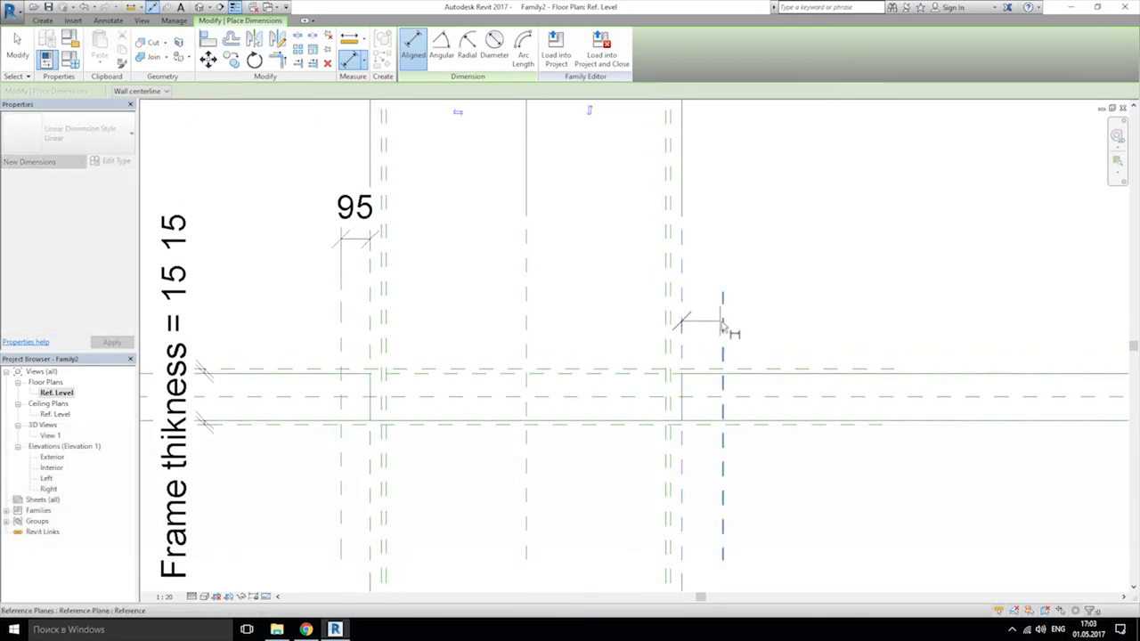
click(723, 325)
click(730, 252)
key(Escape)
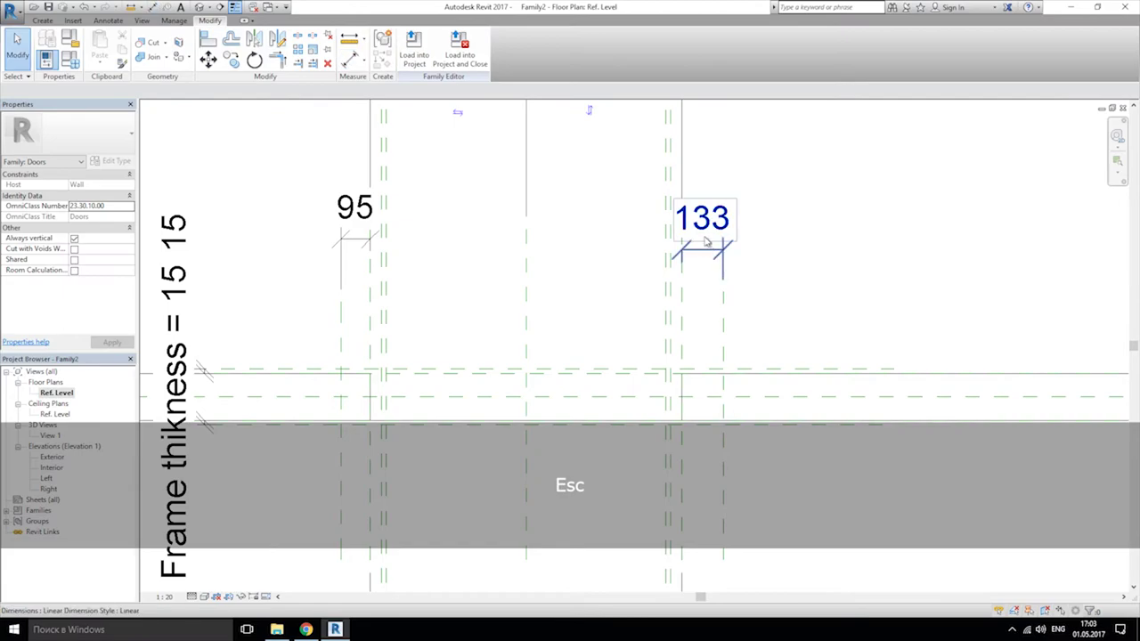
Step: Label the two dimensions between the opening edges and the outer vertical planes with the Frame Width parameter
ctrl+click(358, 221)
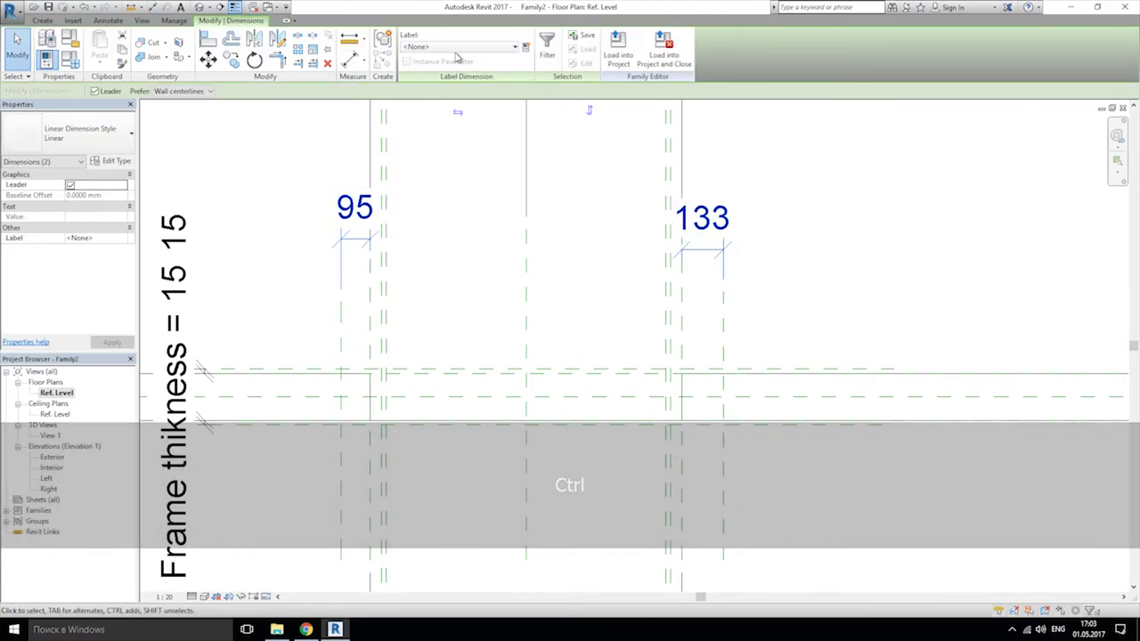
click(457, 47)
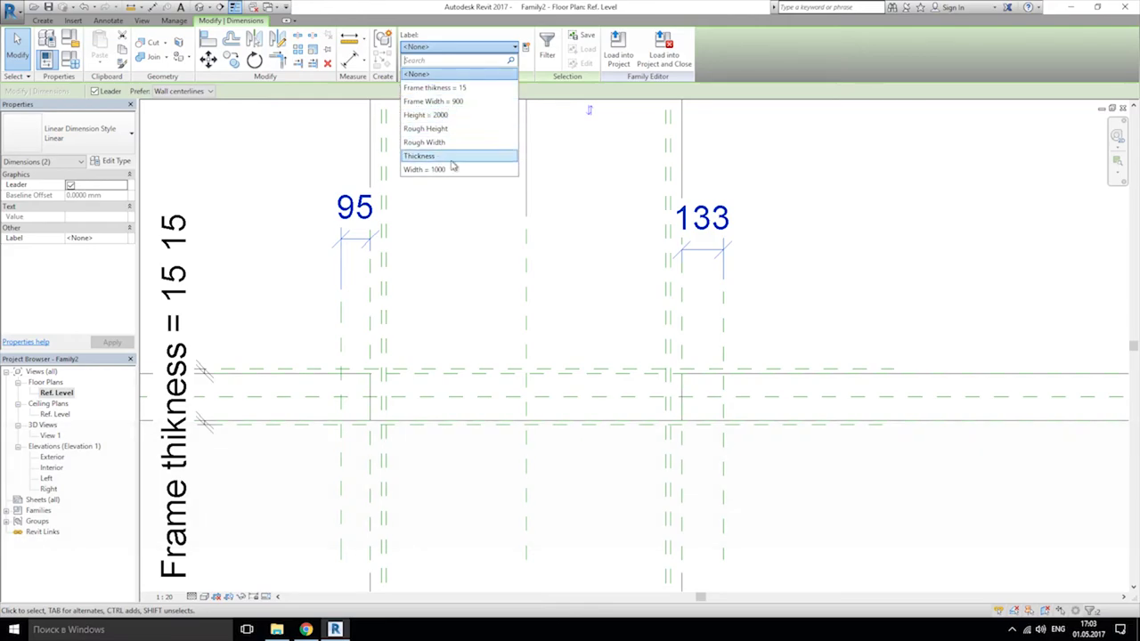
click(478, 103)
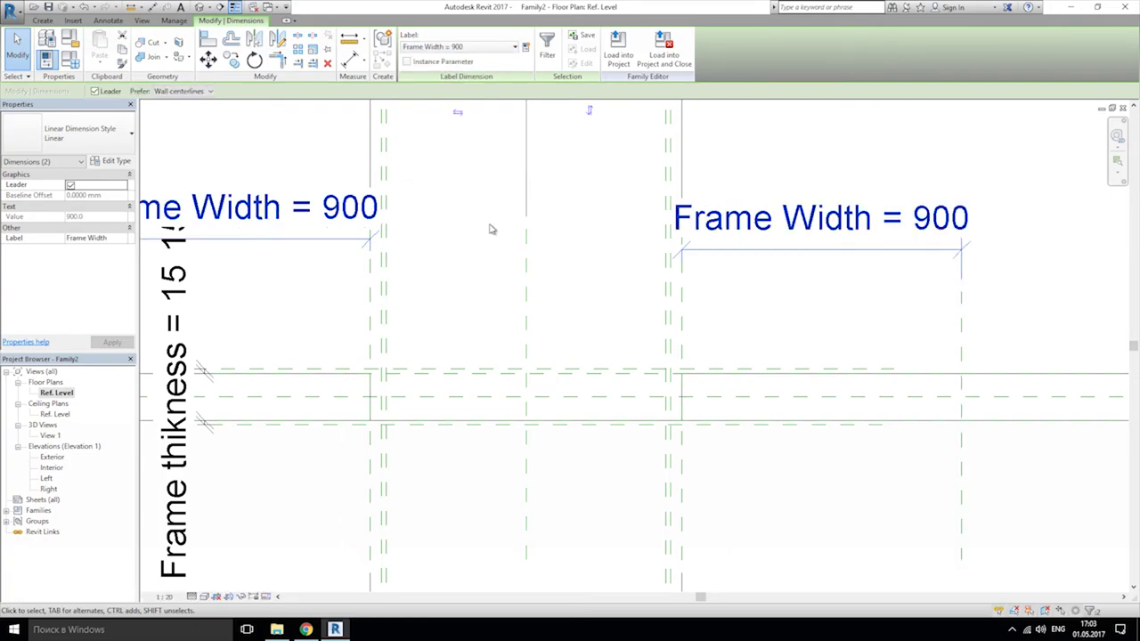
click(310, 301)
Step: In the Exterior elevation, change the label of the overall horizontal dimension above the door opening to the Width parameter
double_click(49, 458)
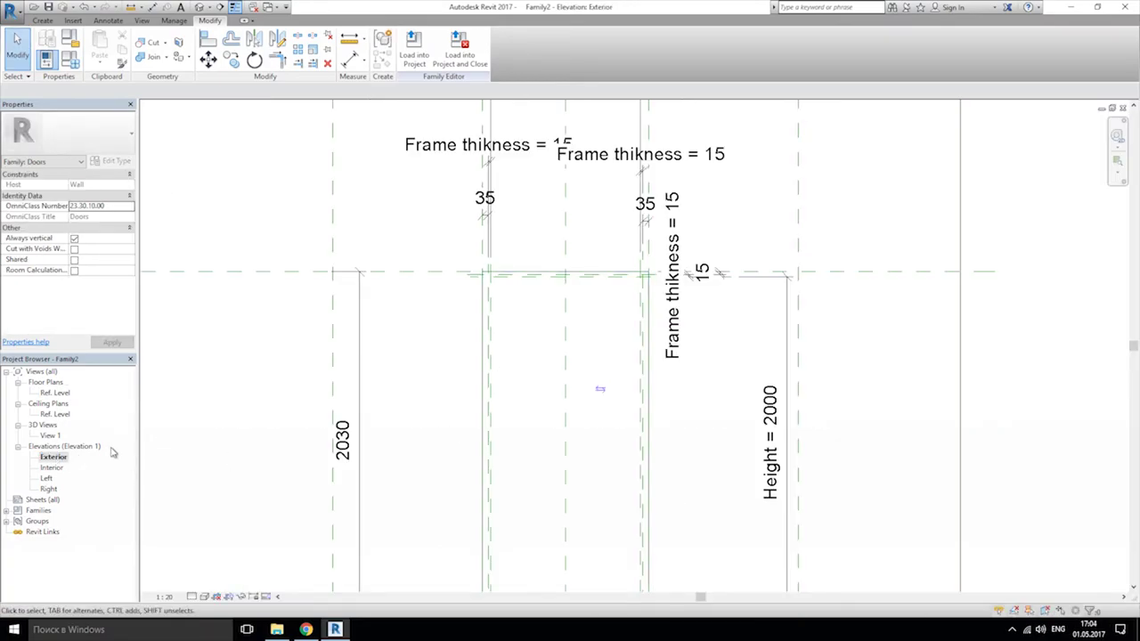
middle_drag(534, 161, 481, 383)
click(513, 254)
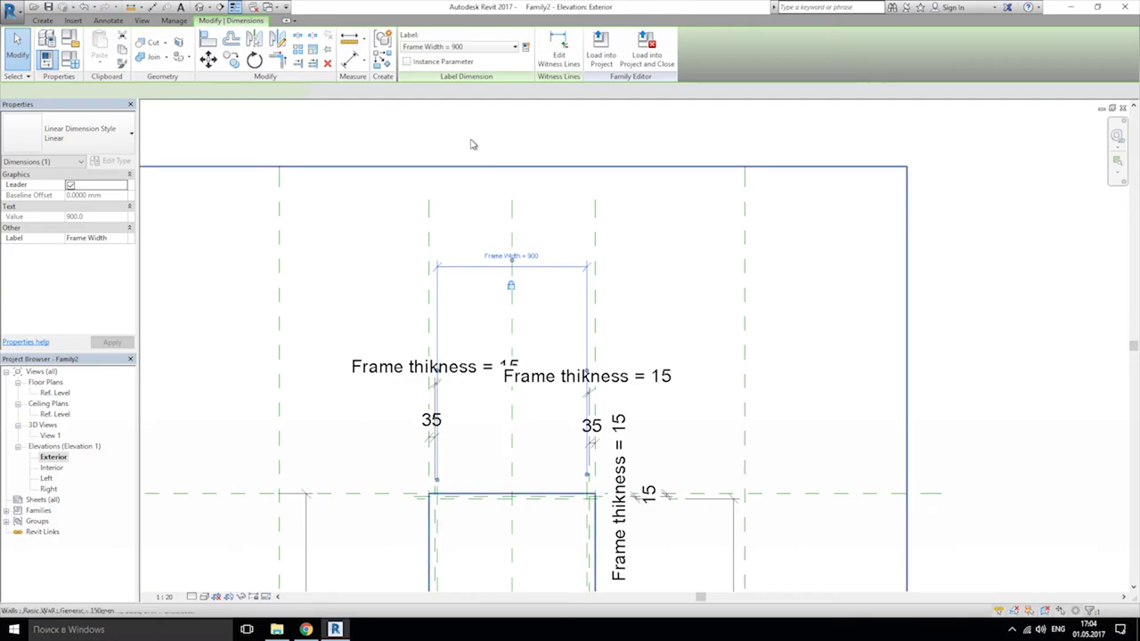
click(463, 46)
click(428, 173)
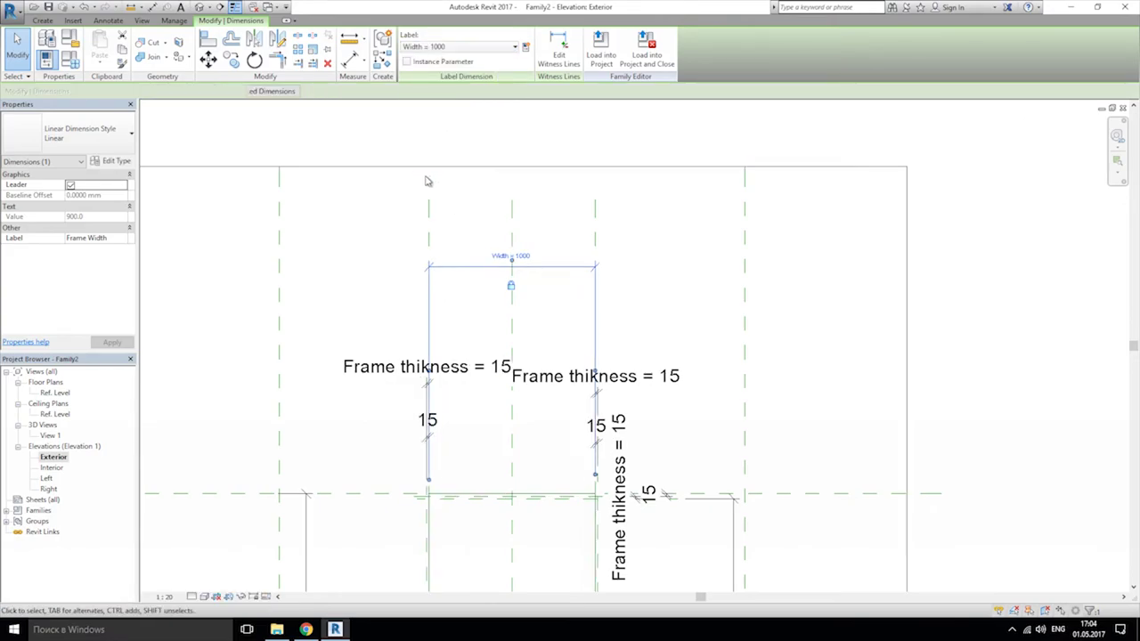
click(364, 270)
middle_drag(521, 427, 521, 323)
scroll(522, 323, up, 2)
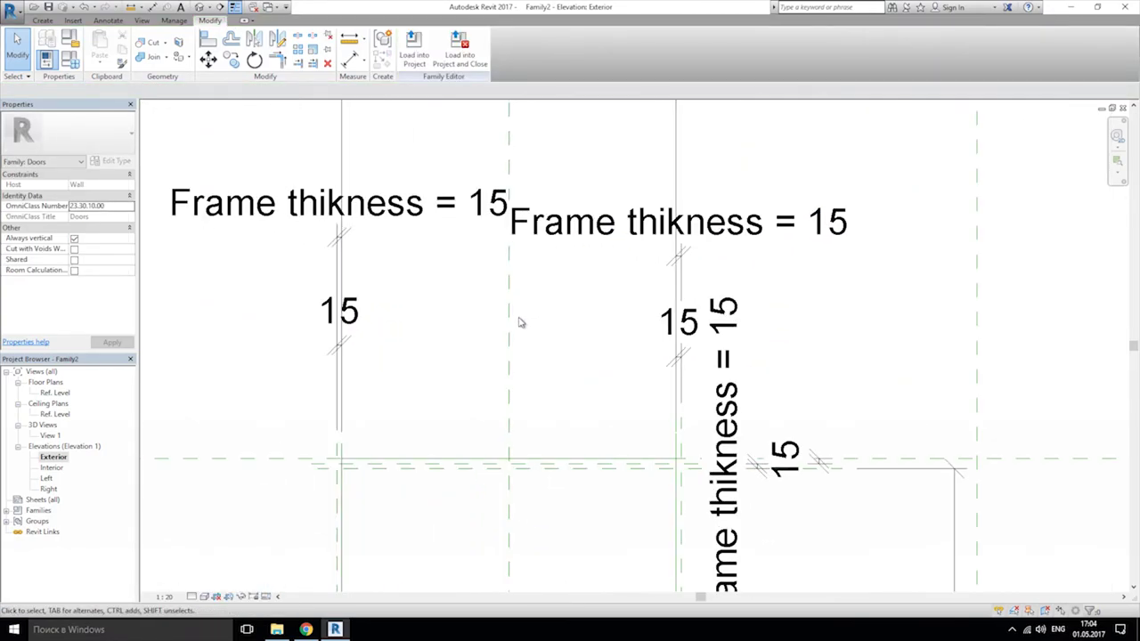
Step: Set the family's Width parameter to 900 and Frame Width to 30
click(71, 59)
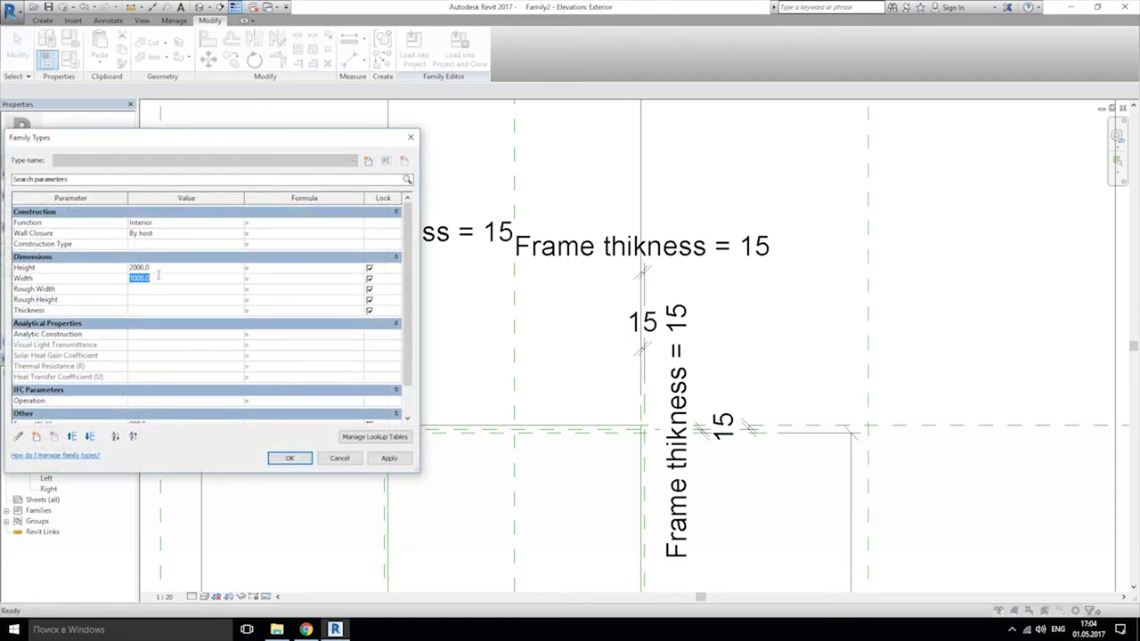
text(900)
scroll(138, 349, down, 2)
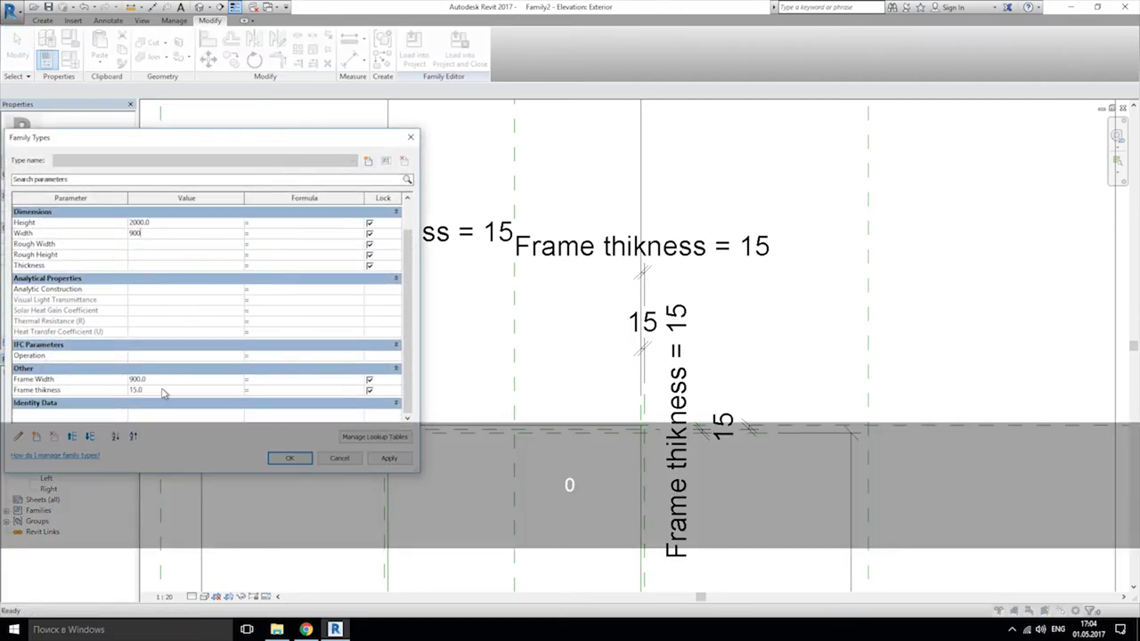
click(163, 380)
text(30)
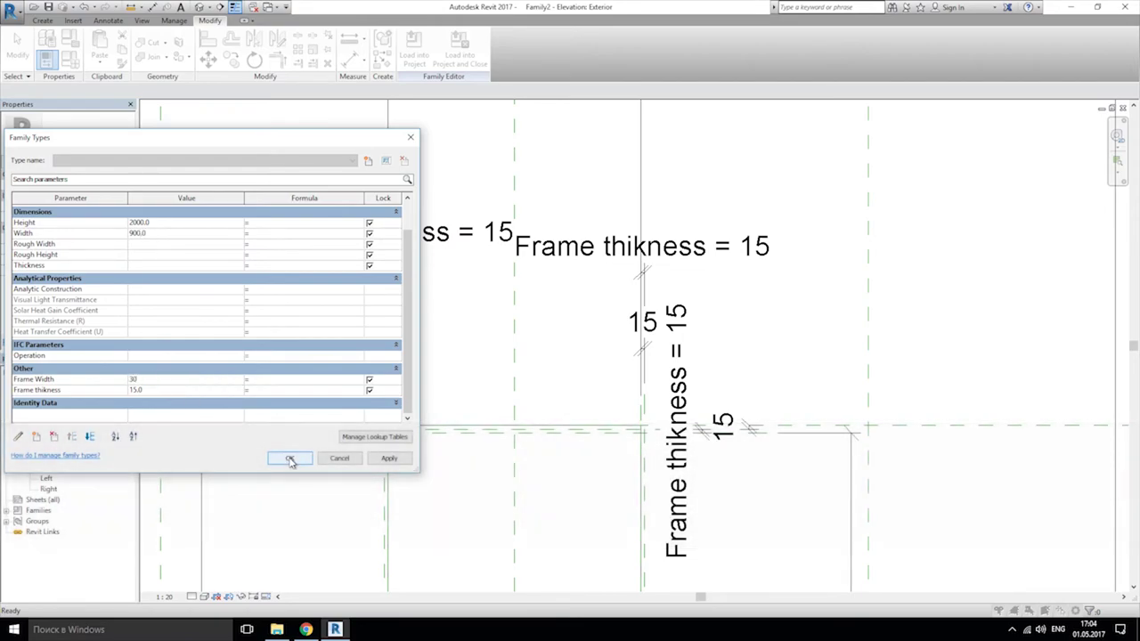
click(289, 459)
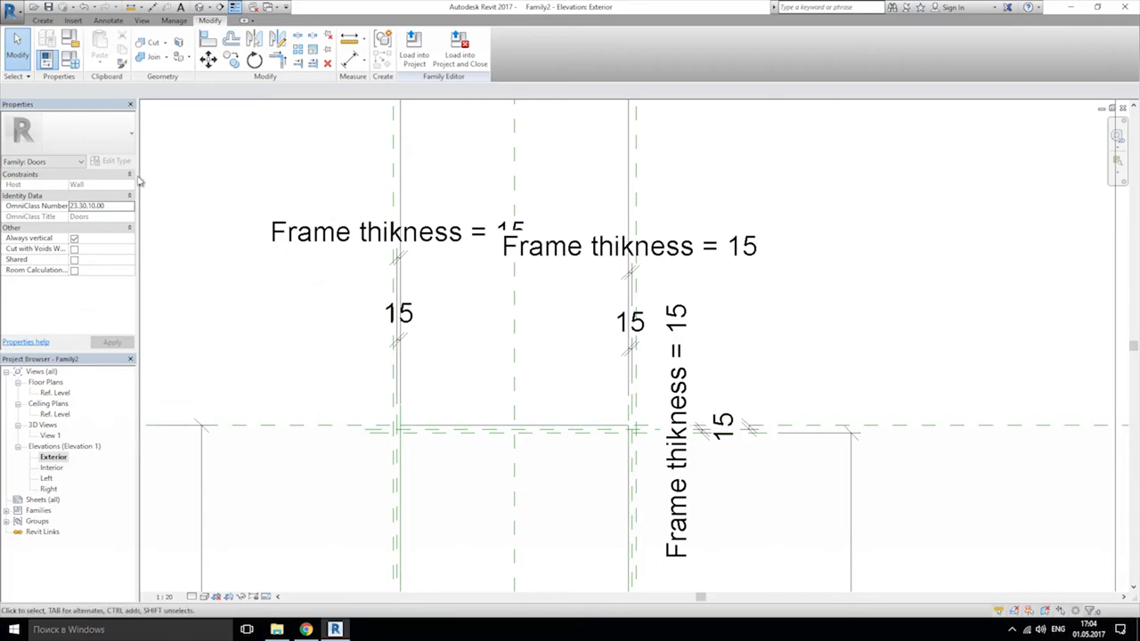
Step: Open the Ref. Level floor plan and inspect the Frame Width dimensions on both sides of the opening
double_click(54, 393)
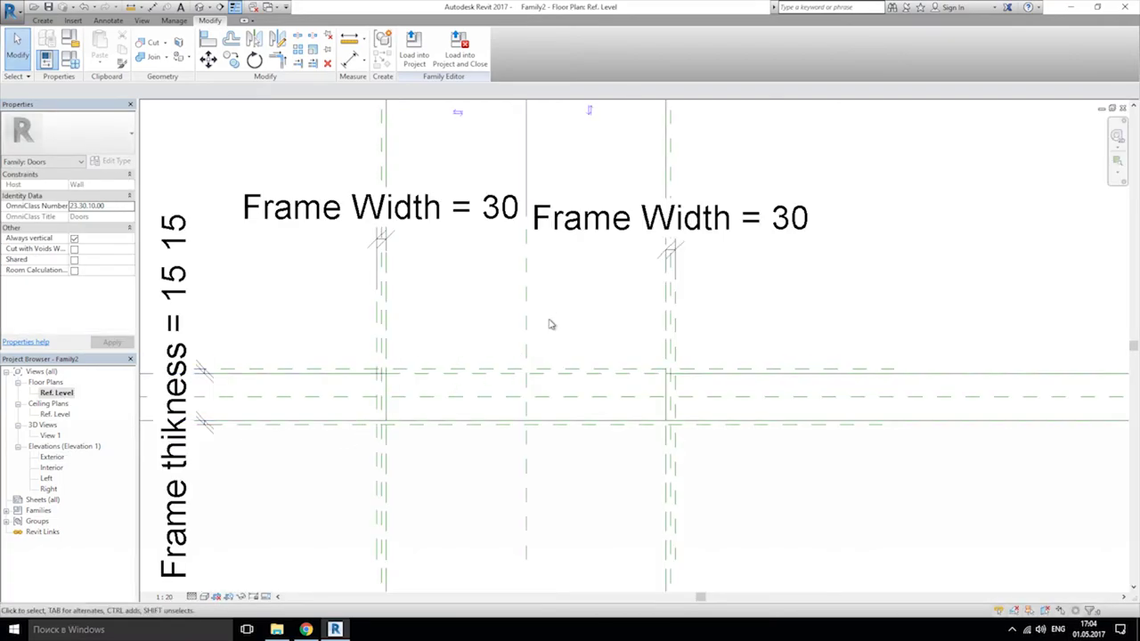
scroll(550, 313, up, 4)
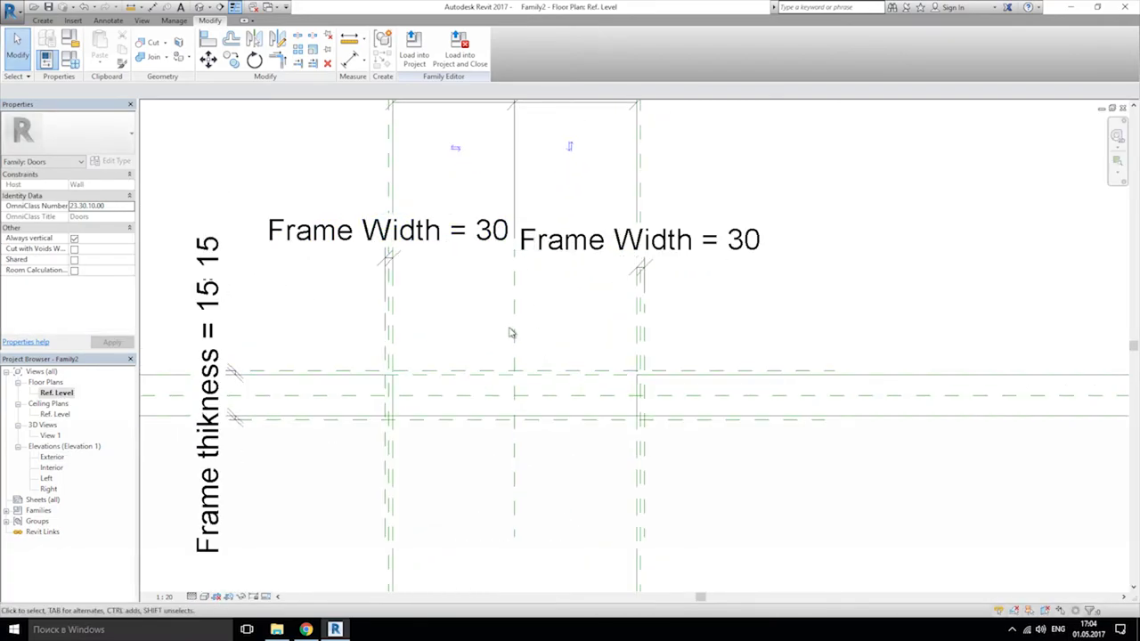
middle_drag(579, 346, 604, 350)
click(421, 271)
click(674, 276)
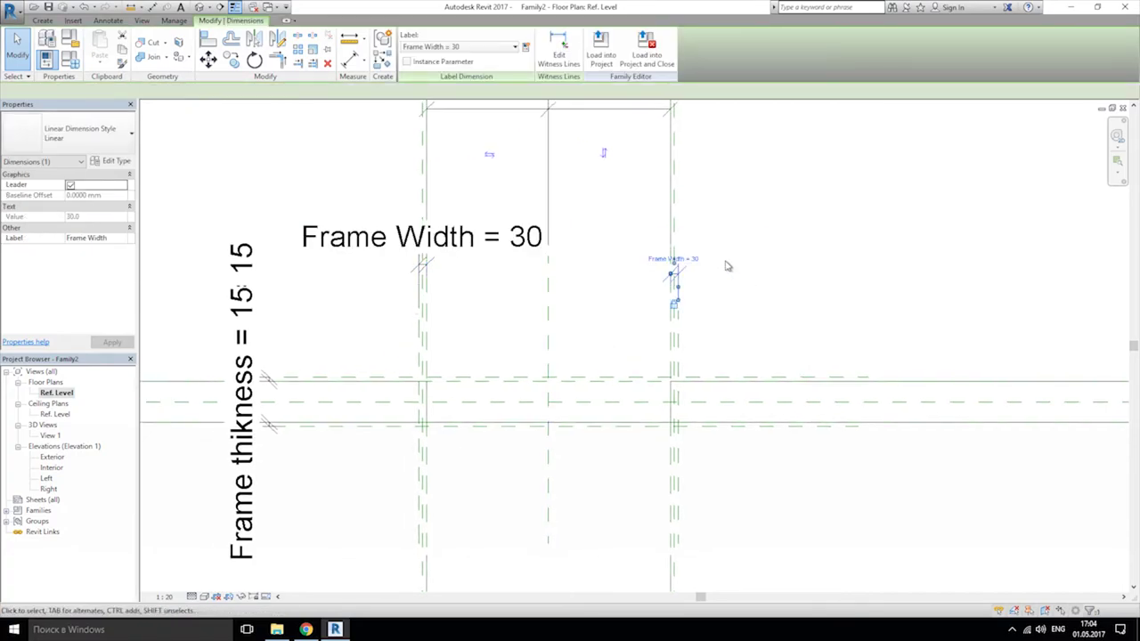
key(Escape)
middle_drag(840, 304, 765, 290)
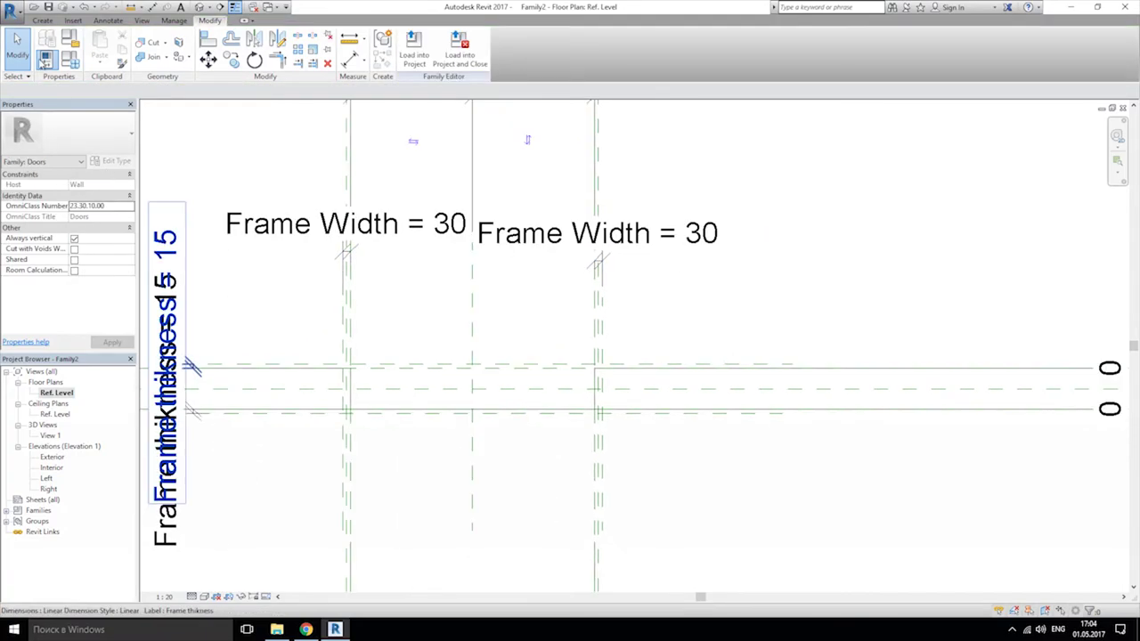
Step: Draw a horizontal reference plane across the opening between the wall centerline and the lower face, about 44 mm above that face
click(44, 20)
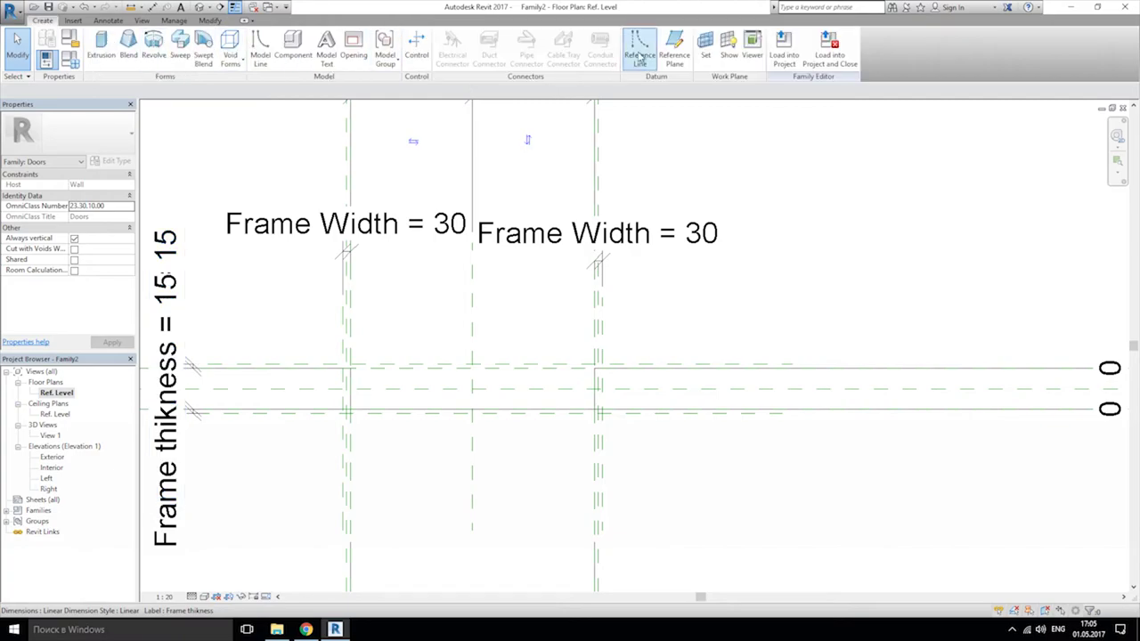
click(674, 49)
scroll(338, 402, up, 2)
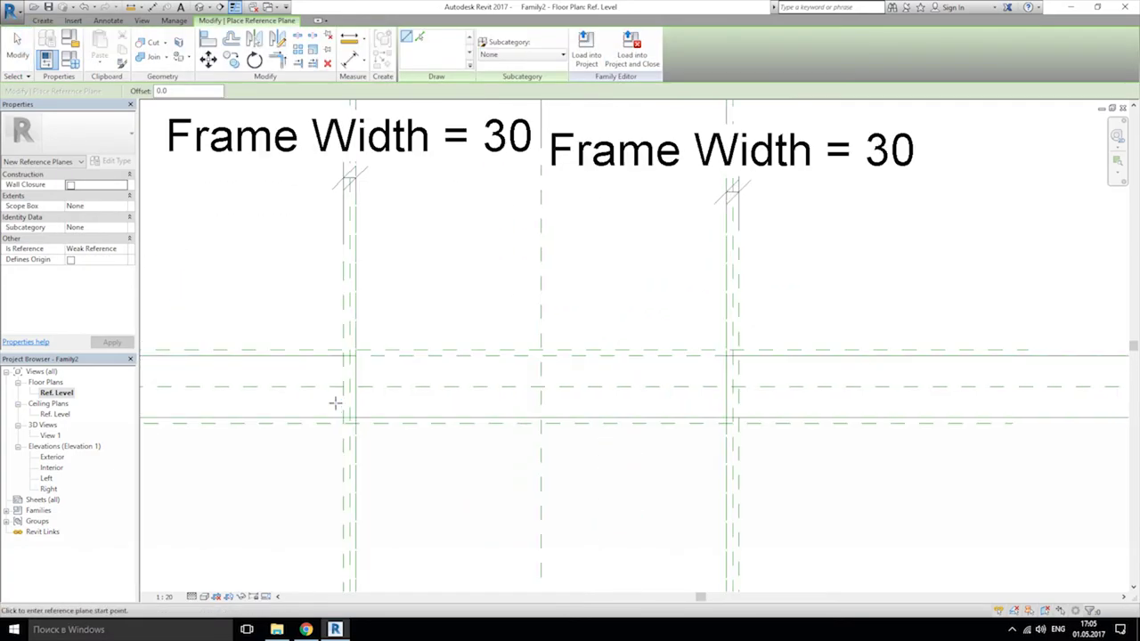
click(273, 398)
click(828, 398)
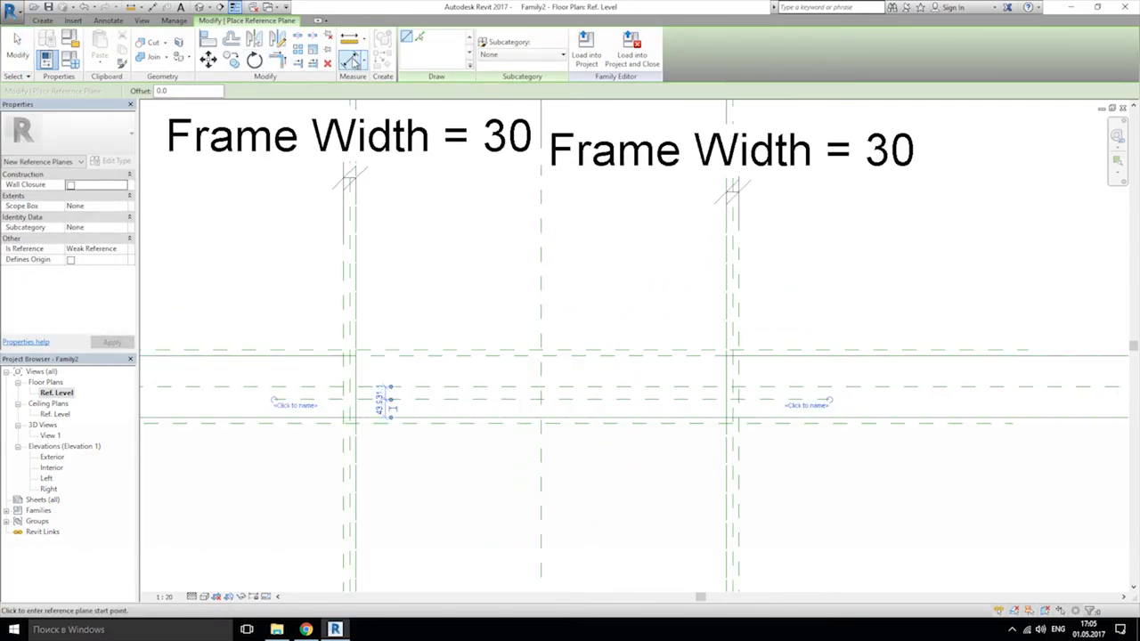
Step: Dimension the distance between the wall's upper face and the new horizontal reference plane, placing the dimension beyond the opening
click(352, 58)
click(693, 357)
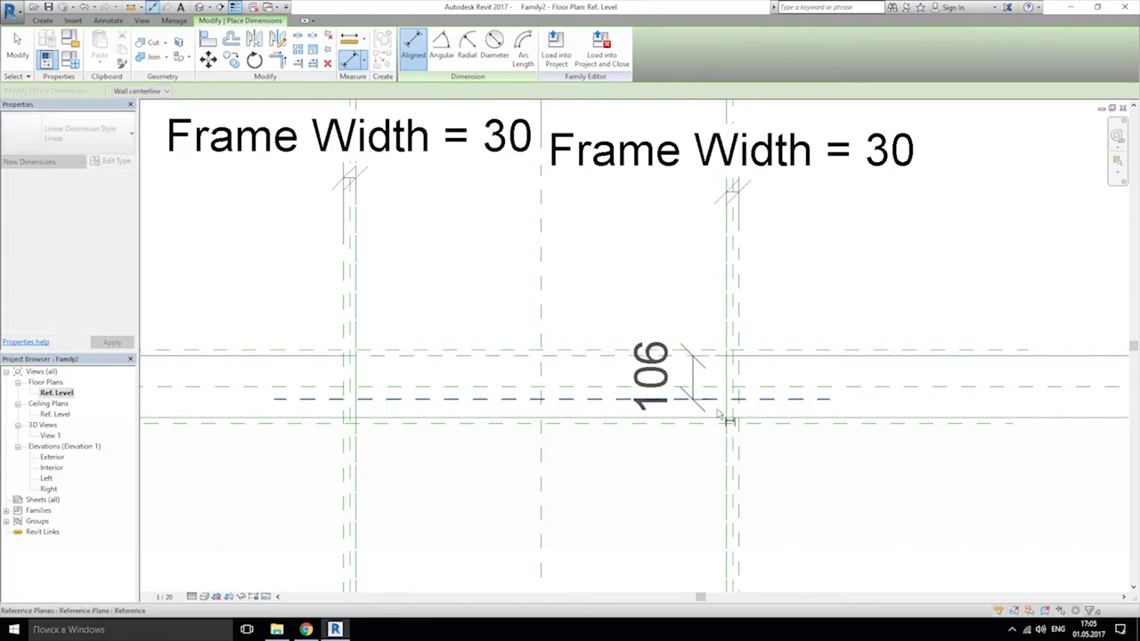
middle_drag(895, 481, 600, 428)
click(860, 465)
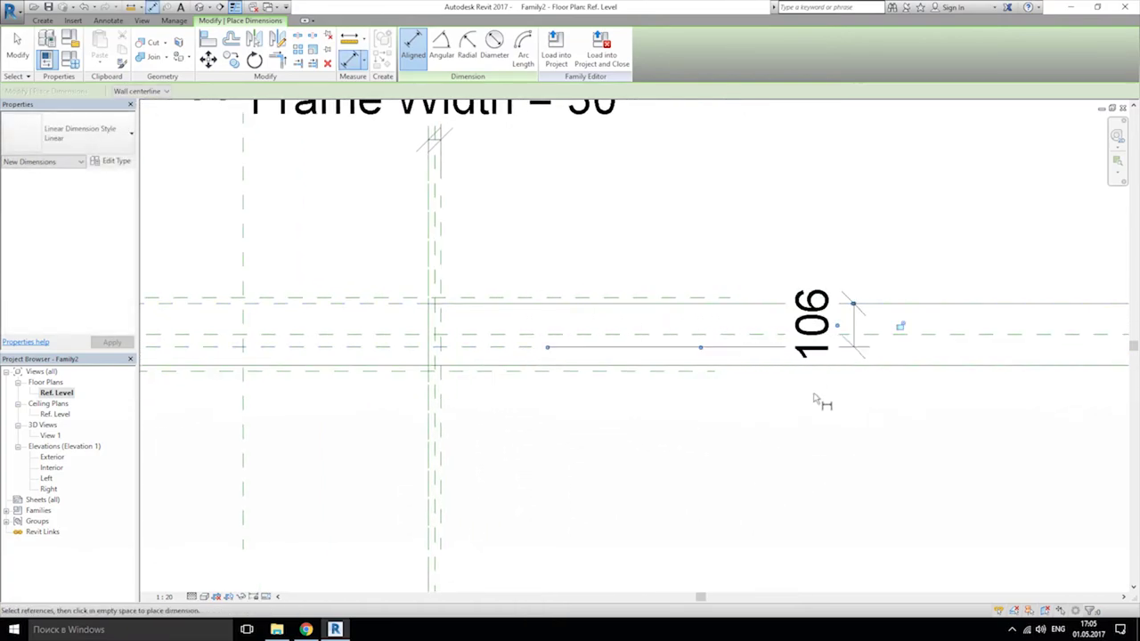
key(Escape)
Step: Label the new dimension between the wall face and the reference plane with the Thickness parameter
click(842, 357)
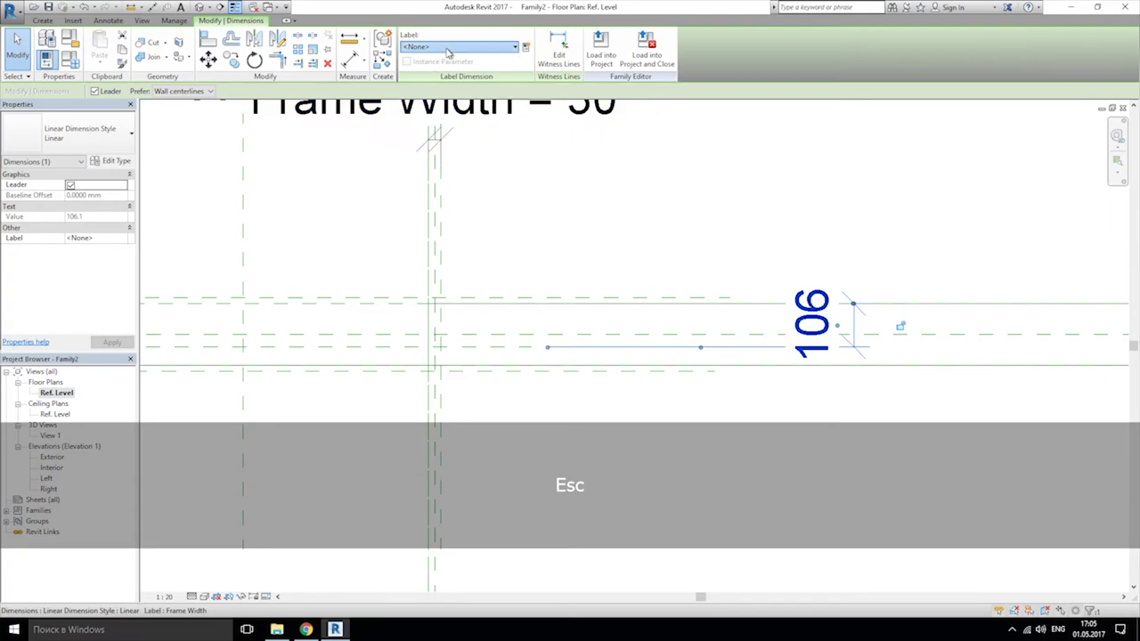
click(449, 49)
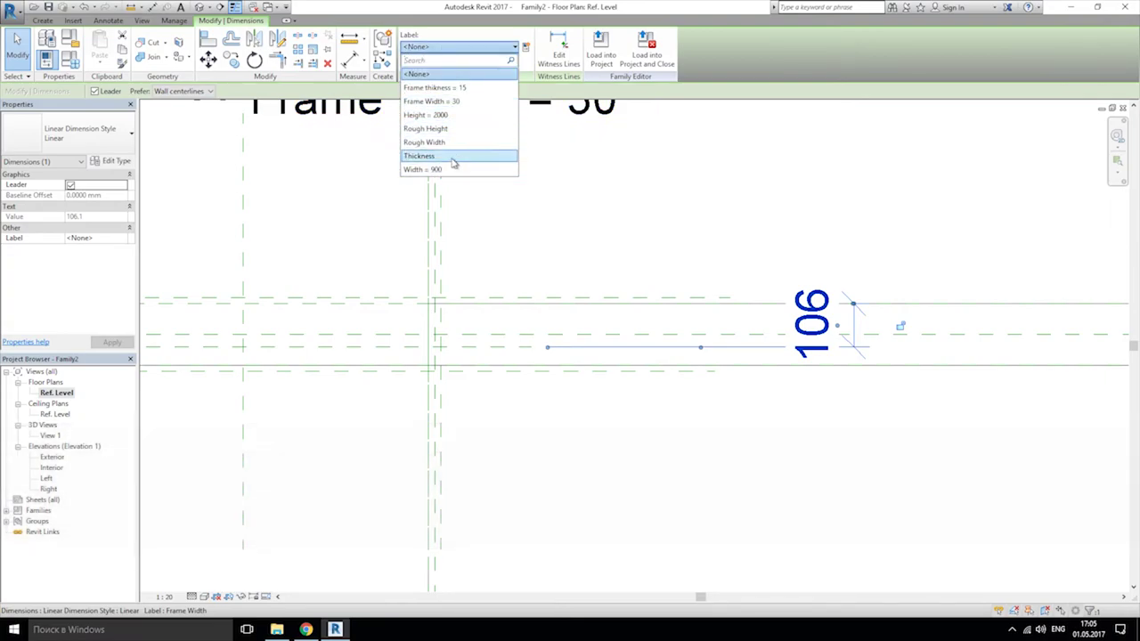
click(453, 157)
click(877, 445)
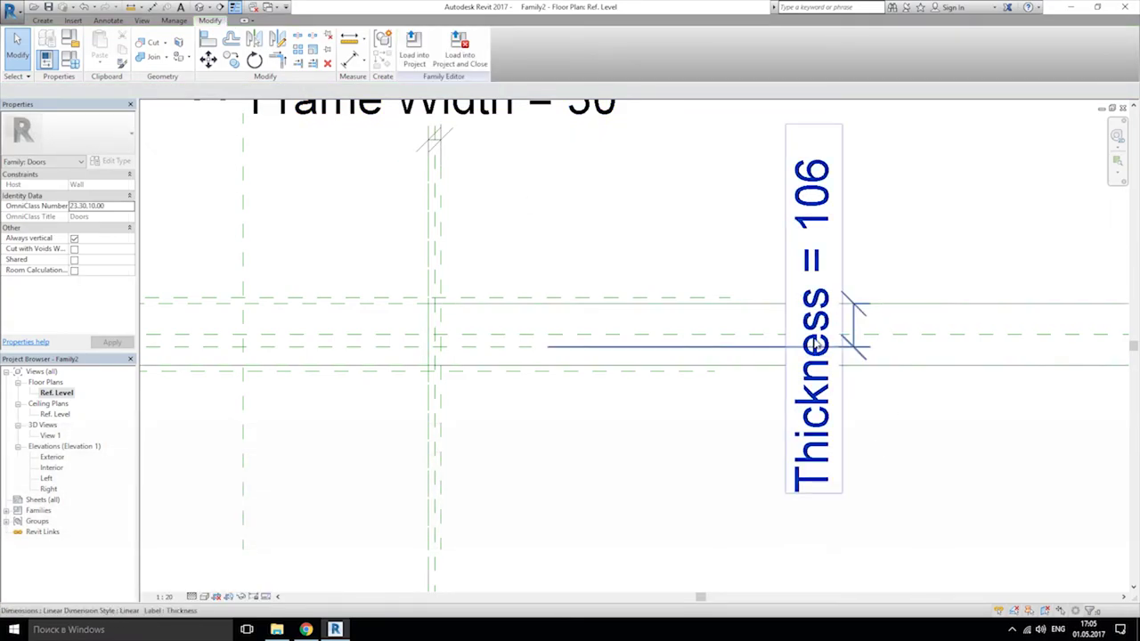
Step: Set the family's Thickness parameter to 50 and apply it
click(70, 59)
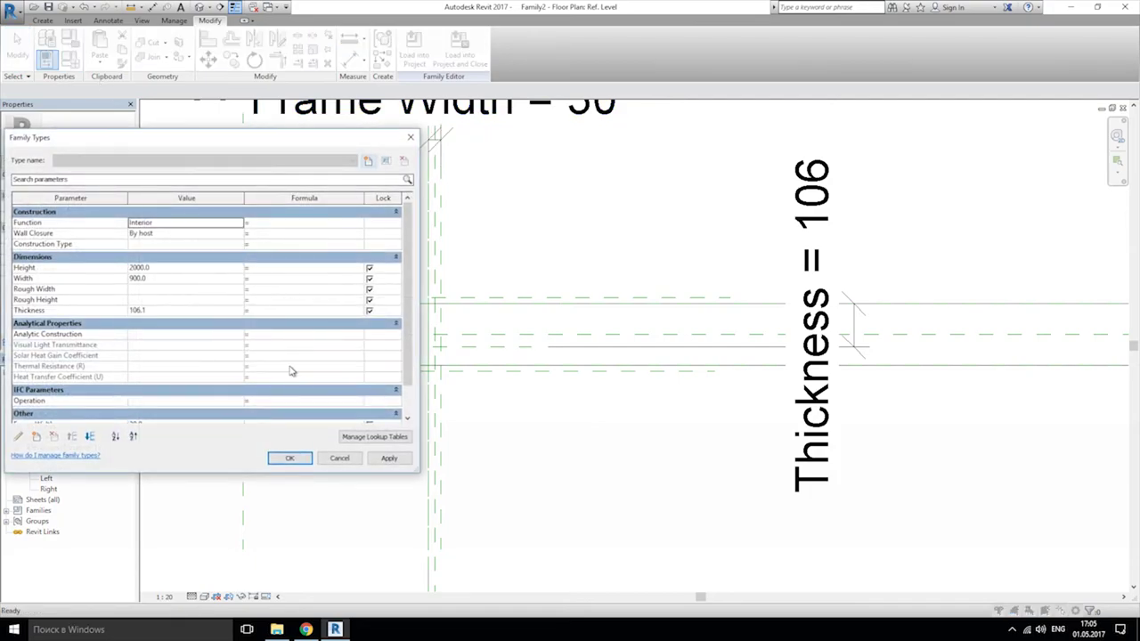
scroll(175, 380, down, 2)
scroll(176, 379, up, 2)
click(166, 310)
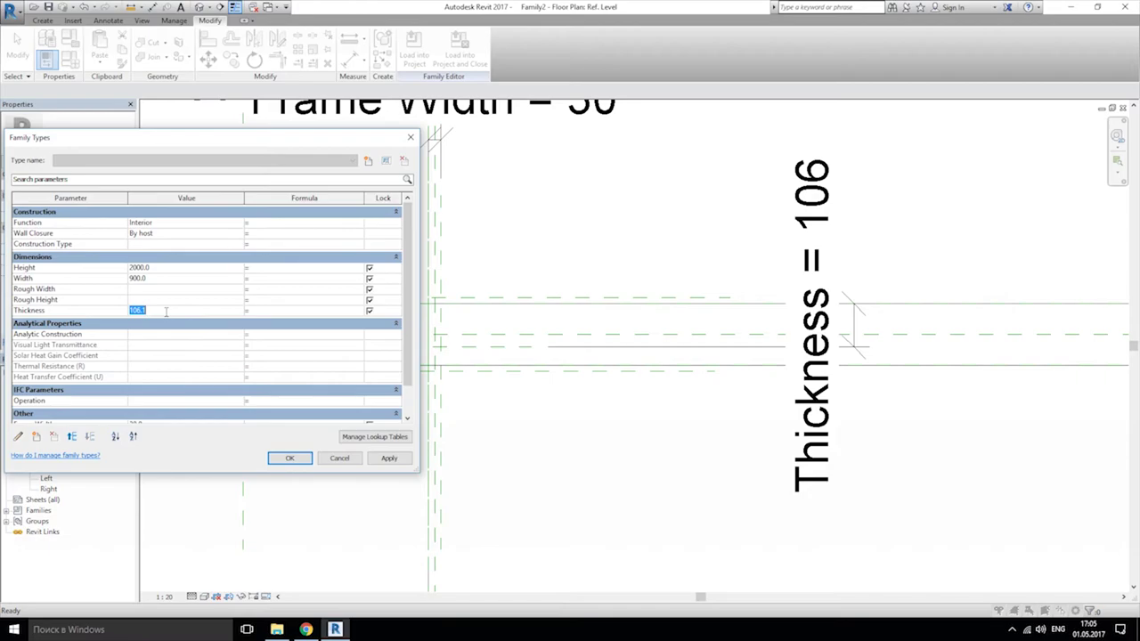
text(50)
click(395, 457)
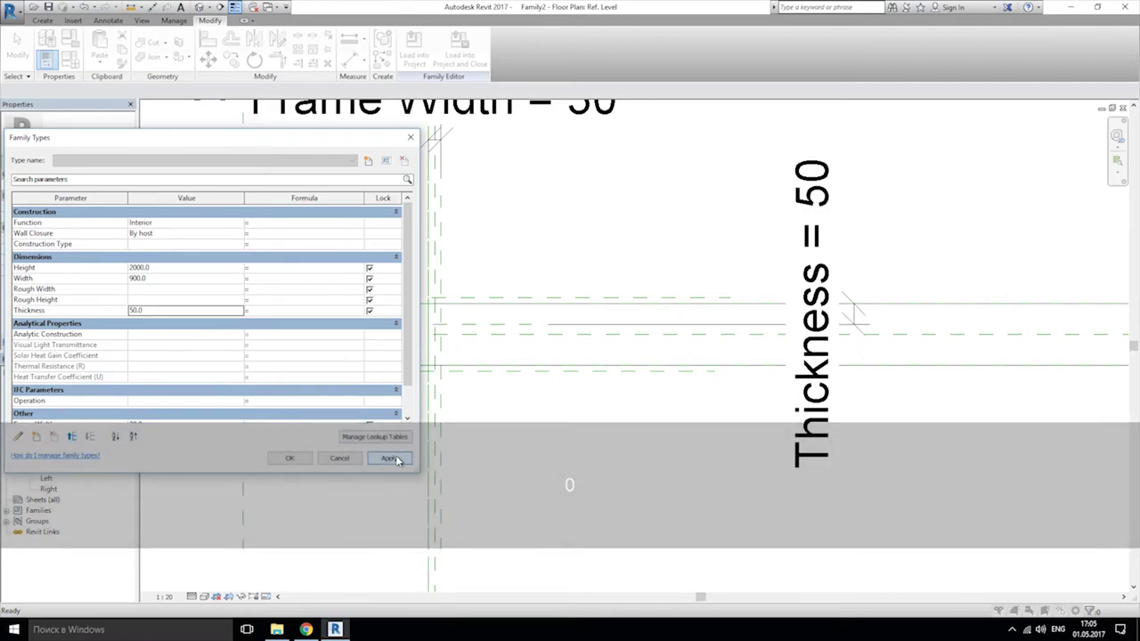
click(294, 458)
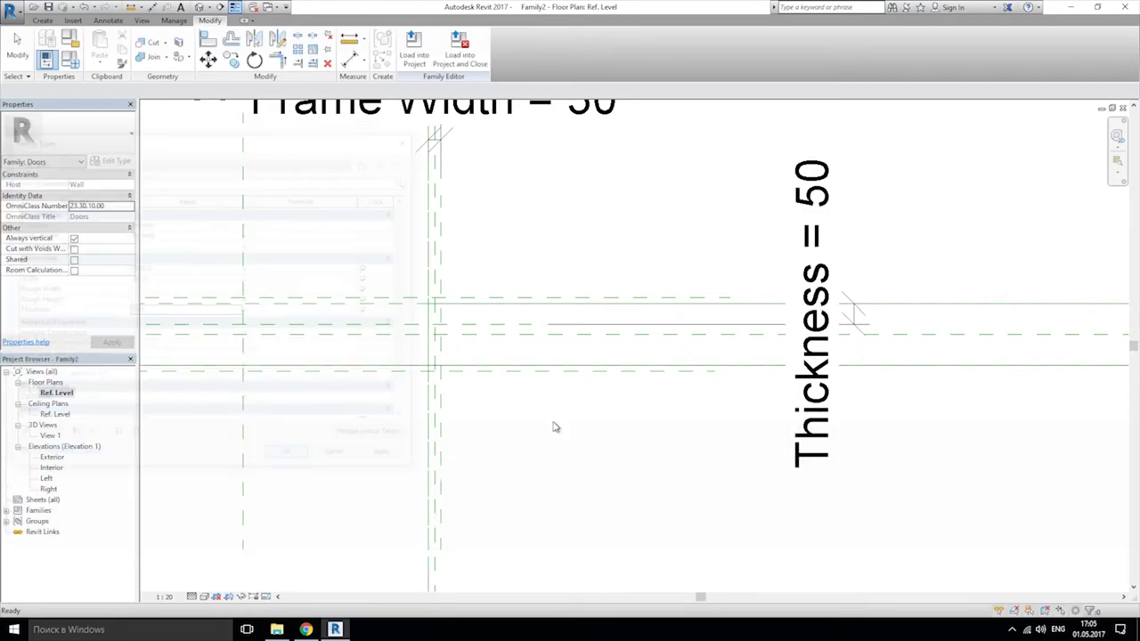
Step: Open the Exterior elevation view
middle_drag(555, 425, 575, 389)
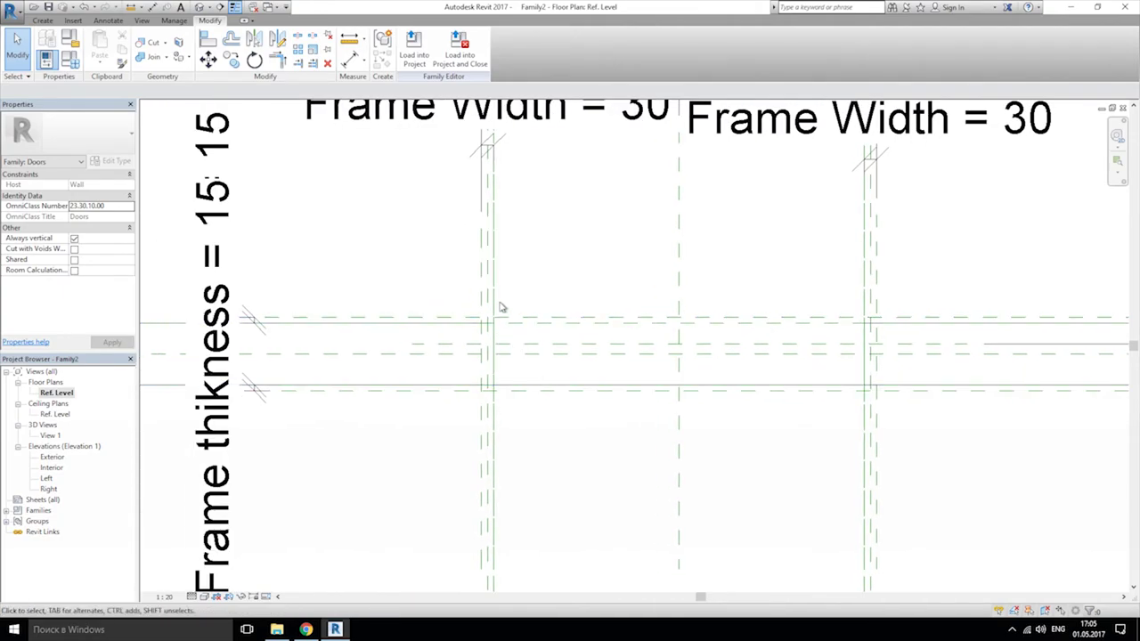
drag(676, 356, 776, 329)
middle_drag(369, 490, 364, 463)
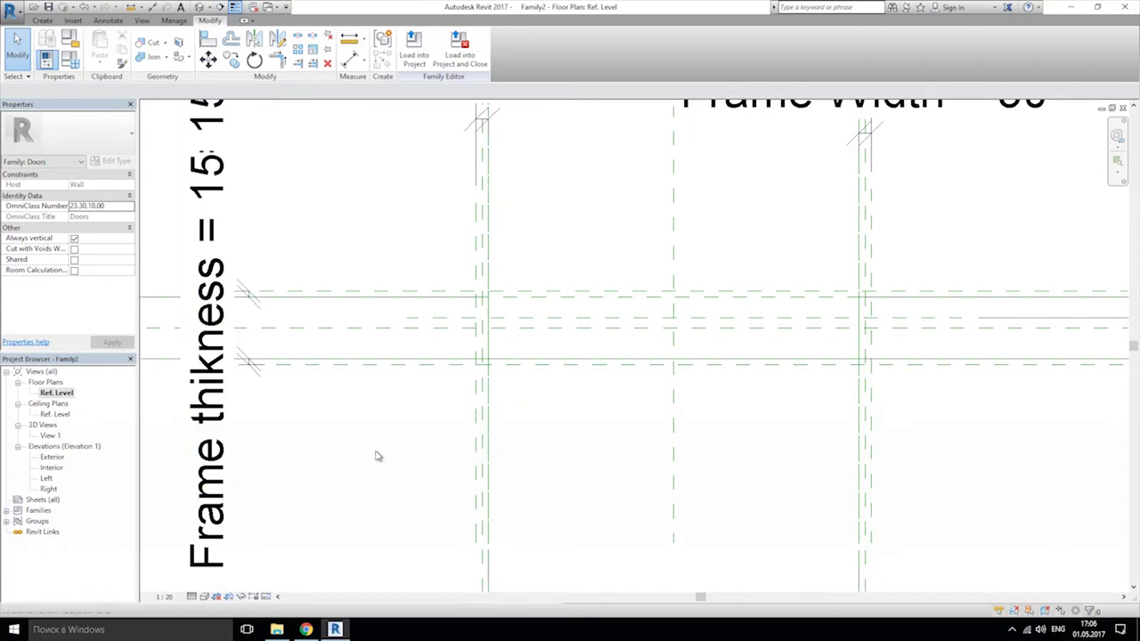
double_click(51, 458)
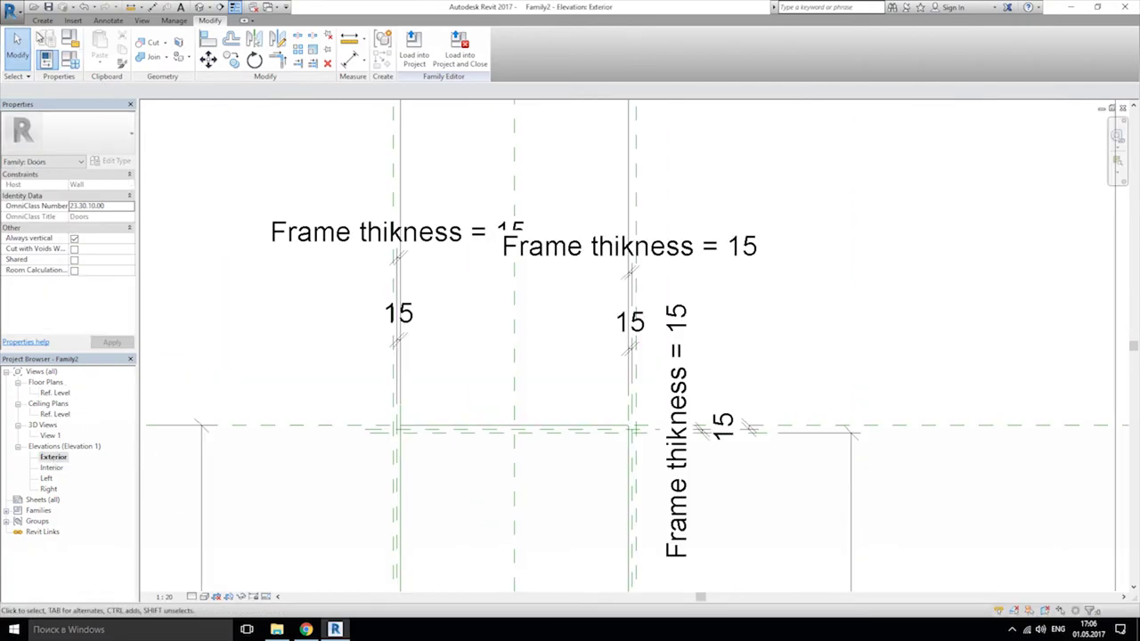
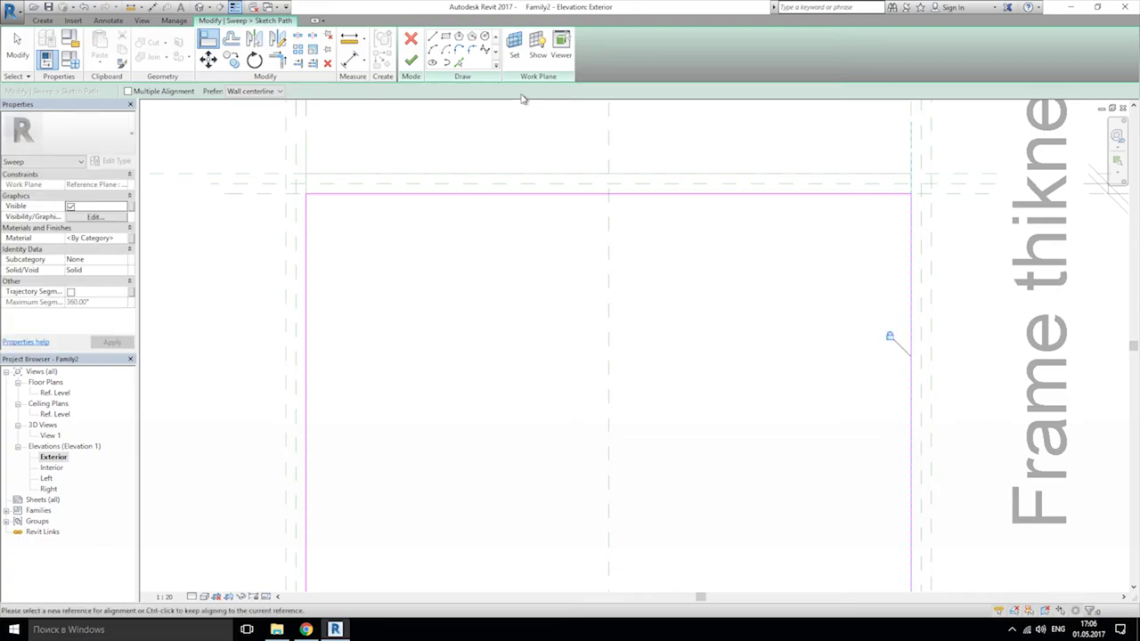
Step: Finish the sweep path sketch around the door opening and open the Ref. Level floor plan
scroll(590, 295, up, 2)
click(411, 59)
middle_drag(543, 280, 502, 313)
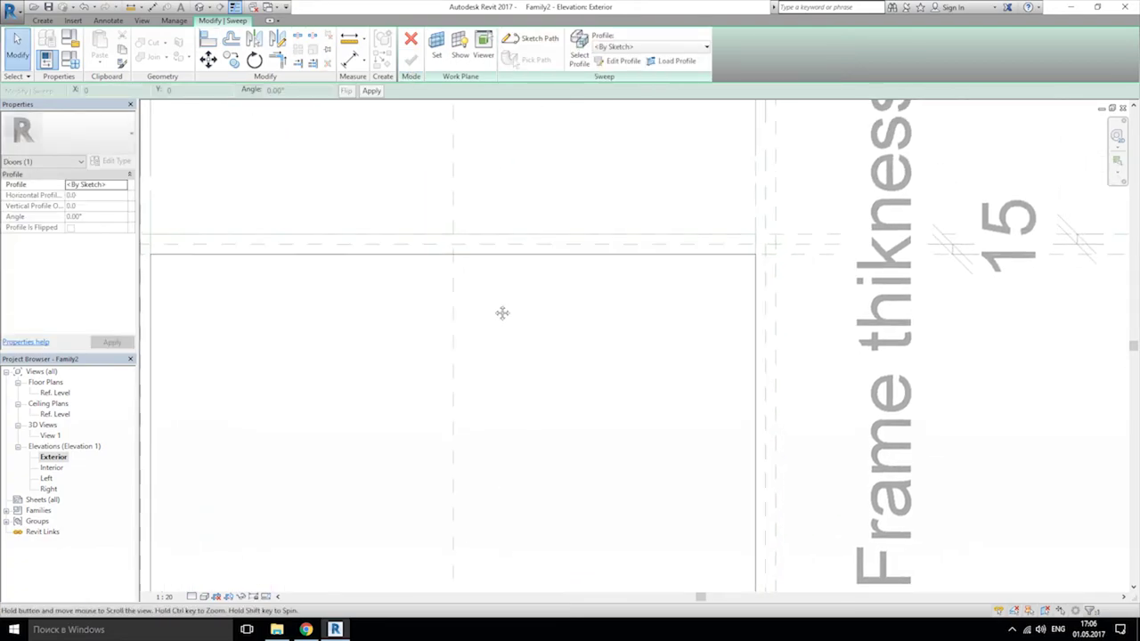
scroll(502, 303, down, 4)
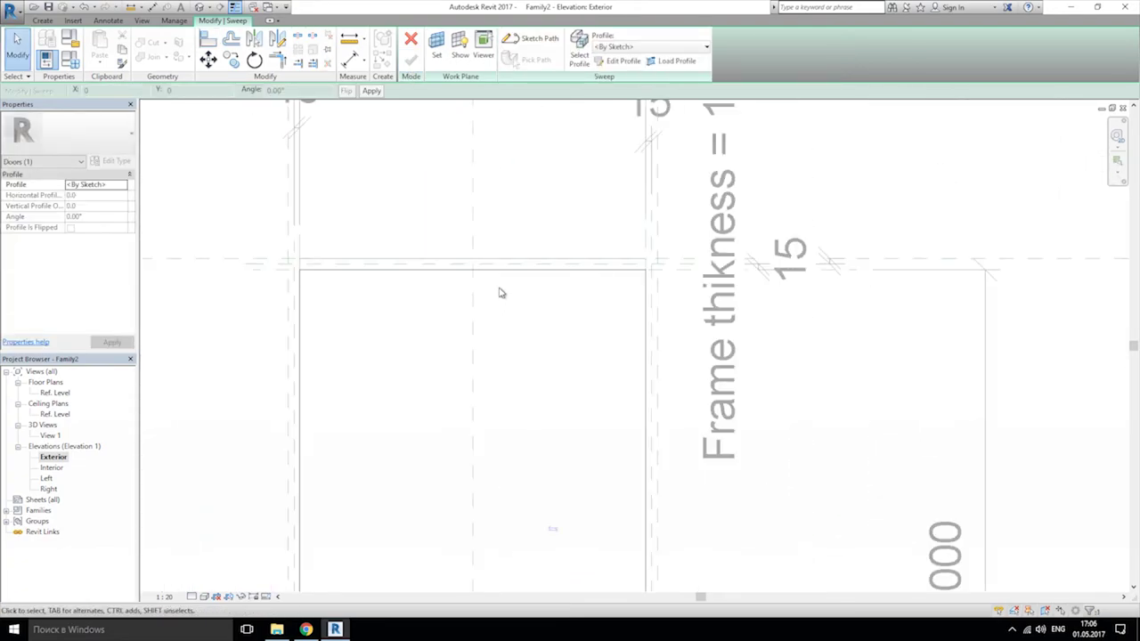
double_click(69, 395)
scroll(636, 325, down, 3)
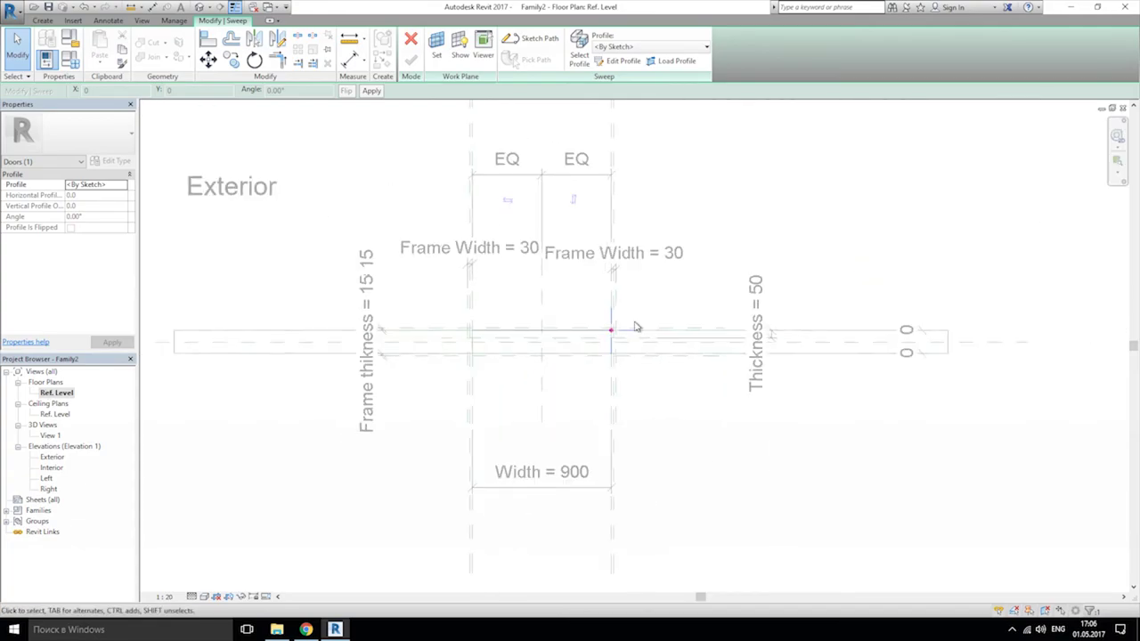
scroll(562, 350, up, 3)
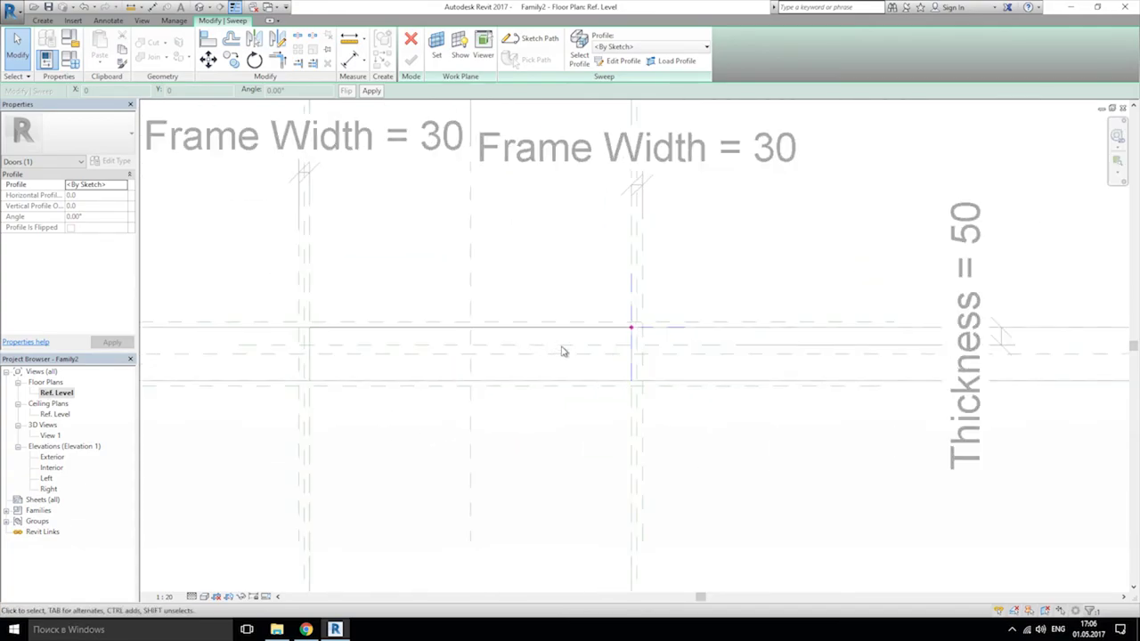
Step: Start the sweep profile sketch and draw its upper edge and opening-side edge, with a rectangular stop protruding about 70 mm into the opening
click(615, 69)
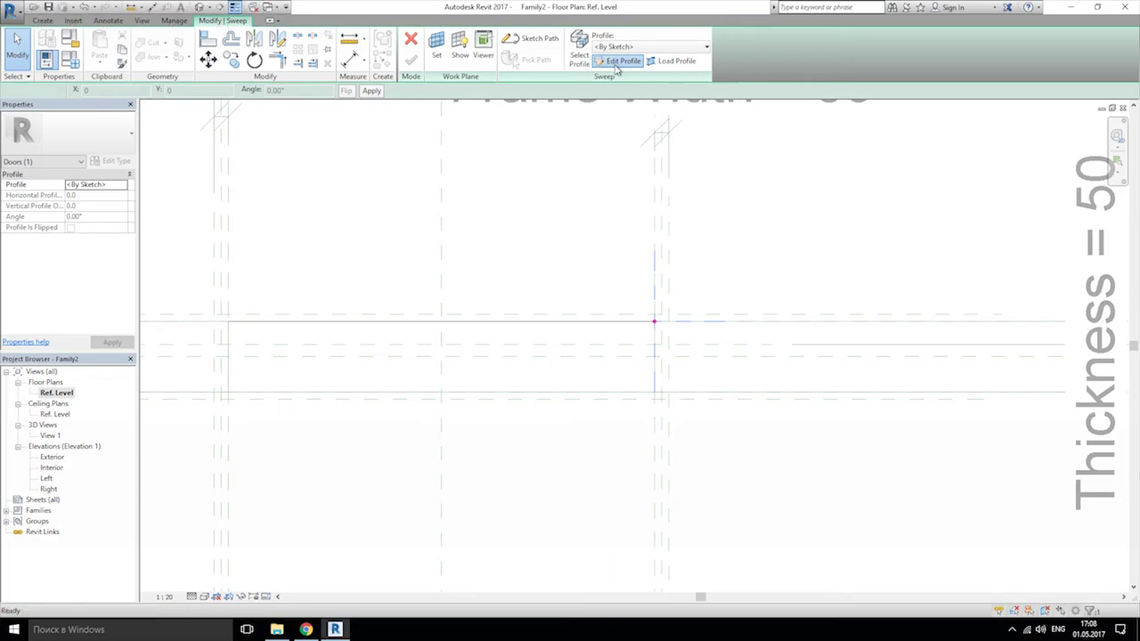
scroll(679, 300, up, 2)
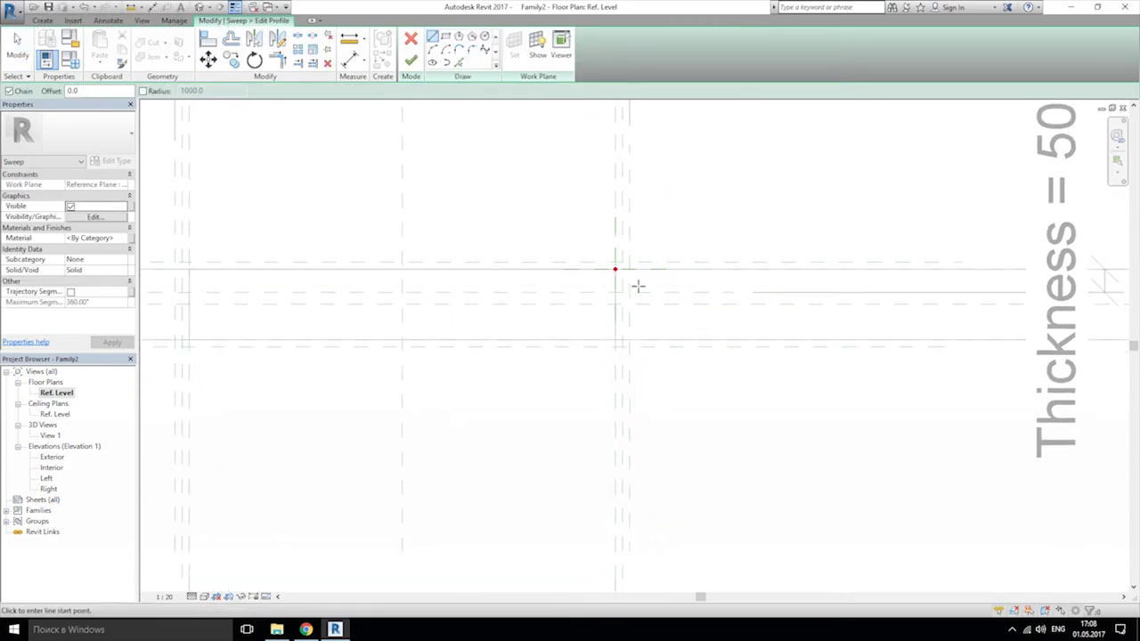
click(728, 183)
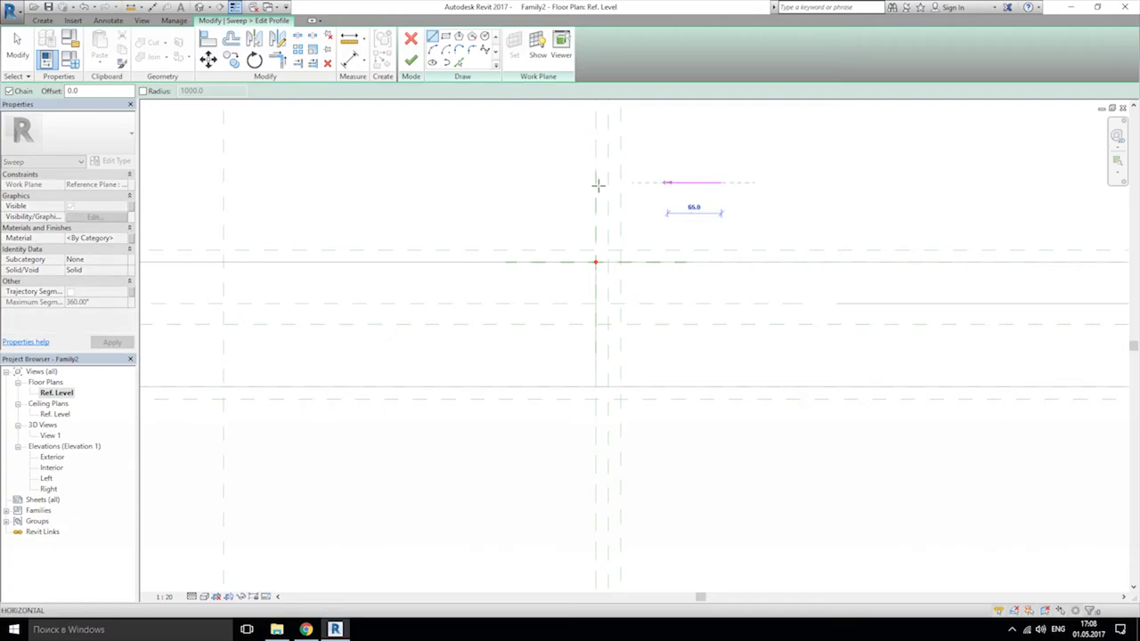
click(489, 182)
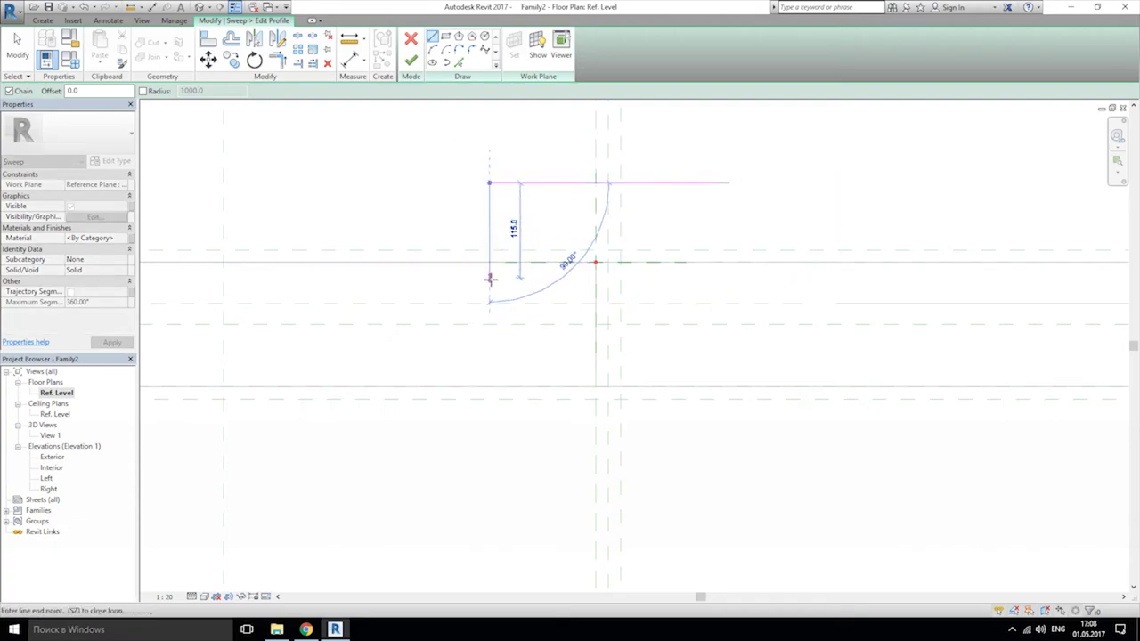
click(489, 277)
click(431, 277)
click(431, 339)
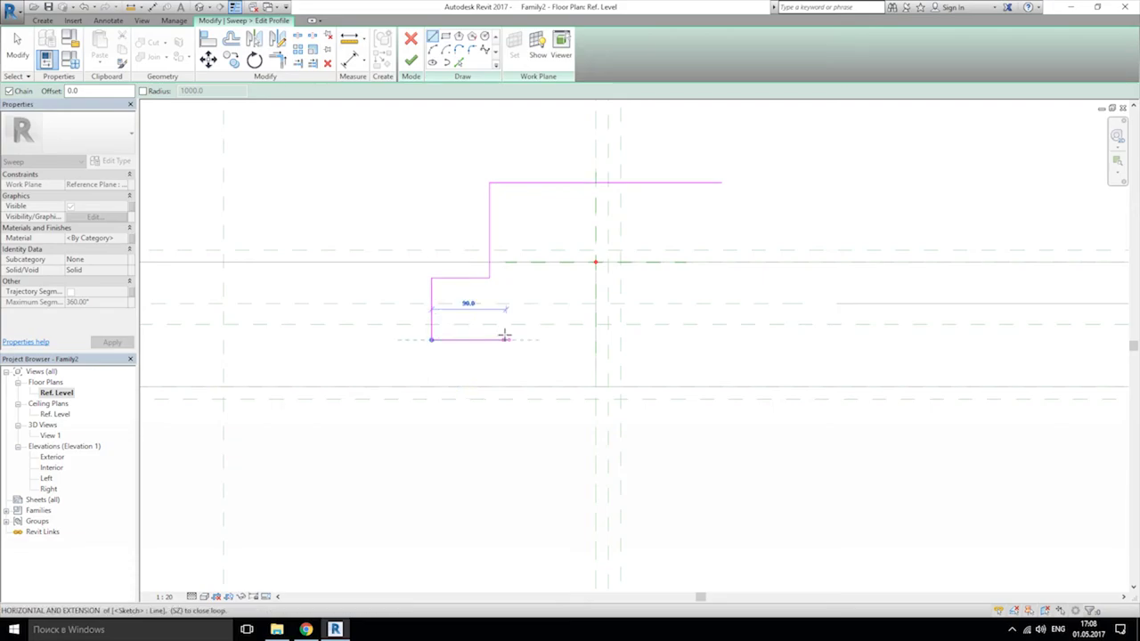
click(488, 339)
click(489, 476)
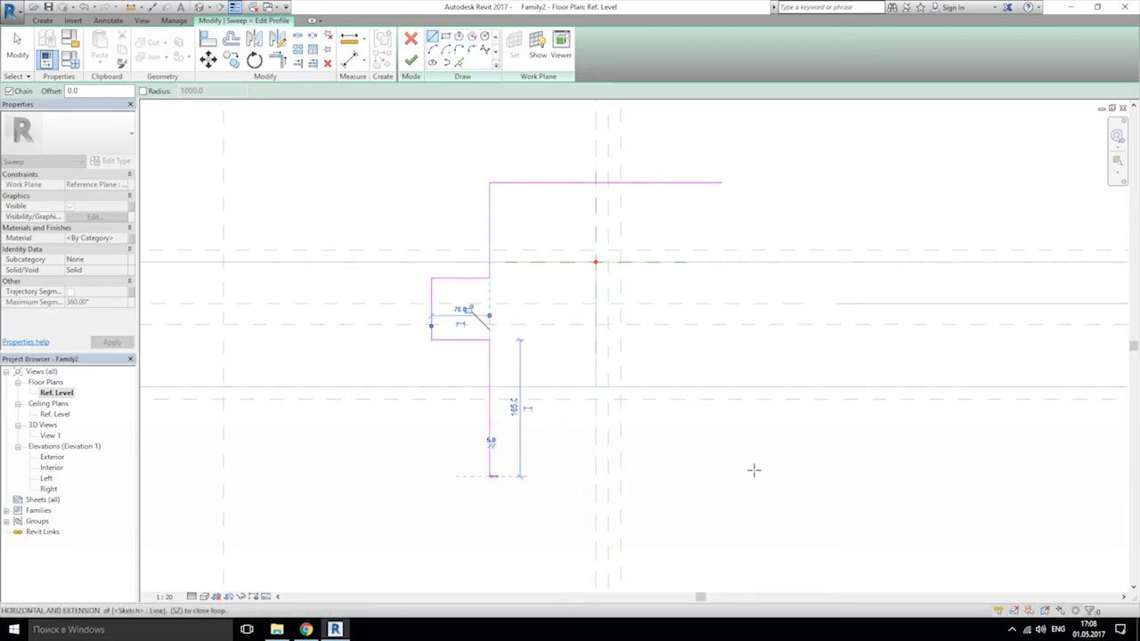
Step: Close the frame profile with a lower edge and a wall-side recess about 95 mm deep between two flanges
click(721, 476)
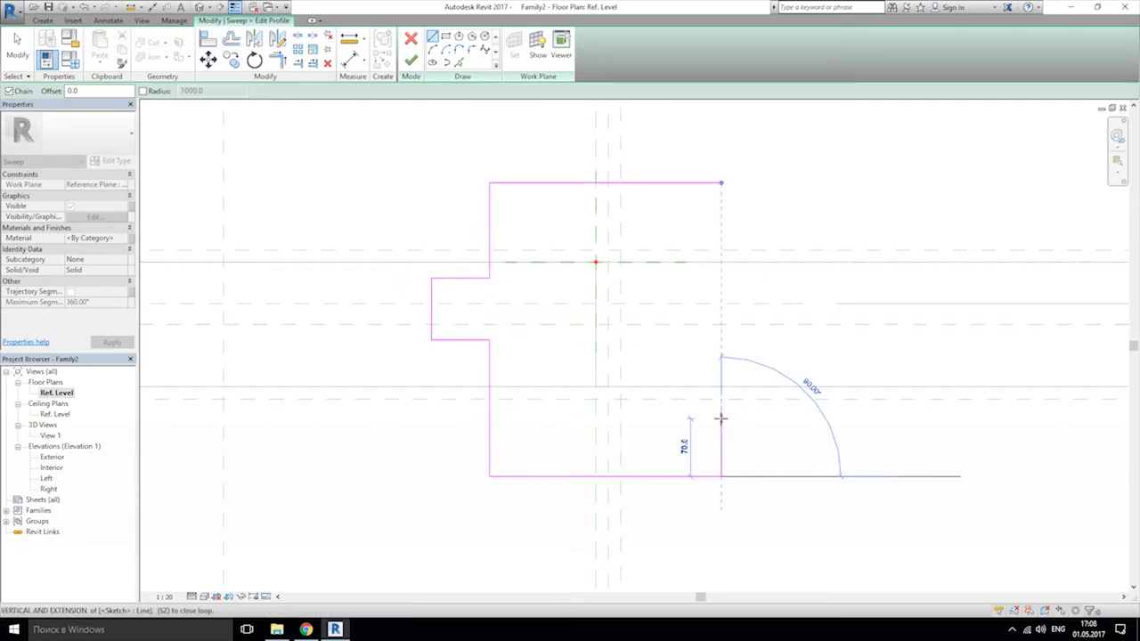
click(721, 443)
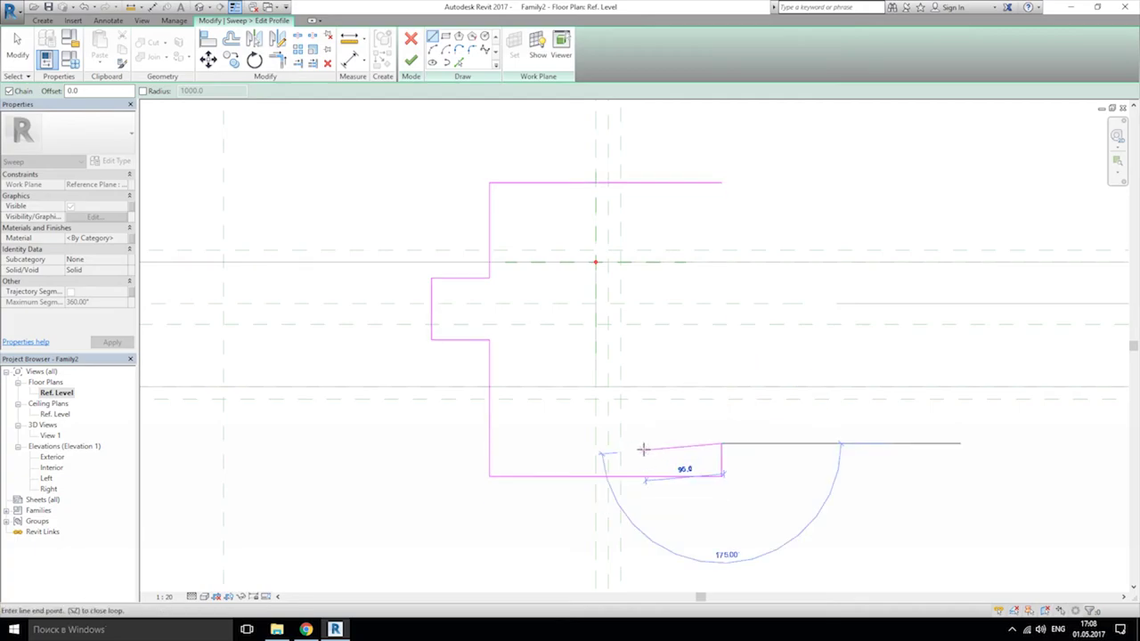
click(643, 442)
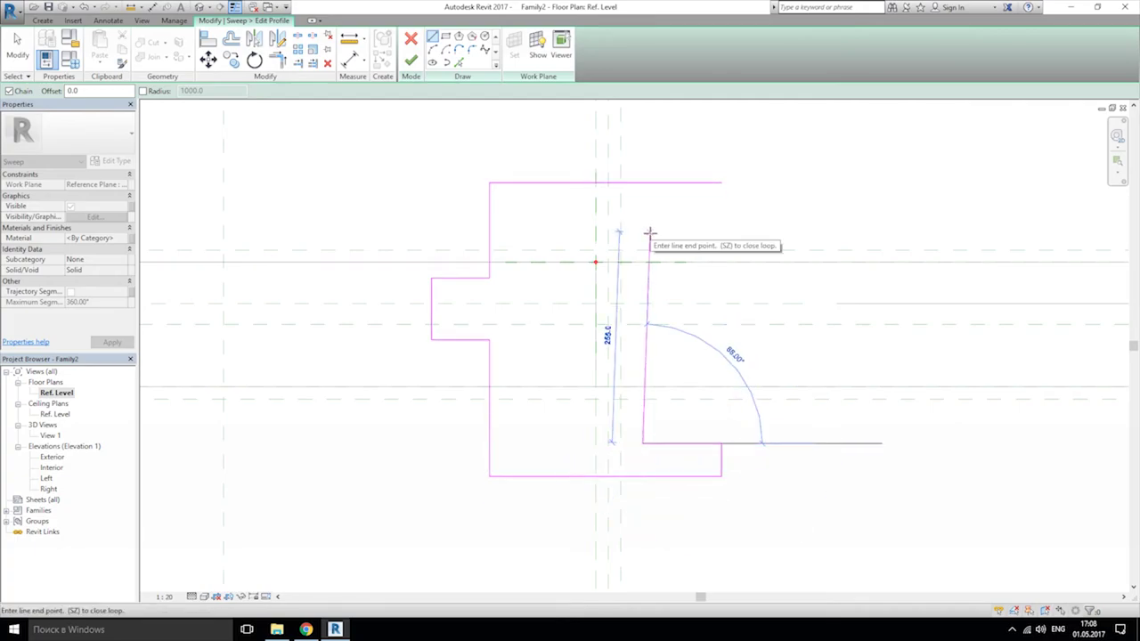
click(643, 236)
click(720, 236)
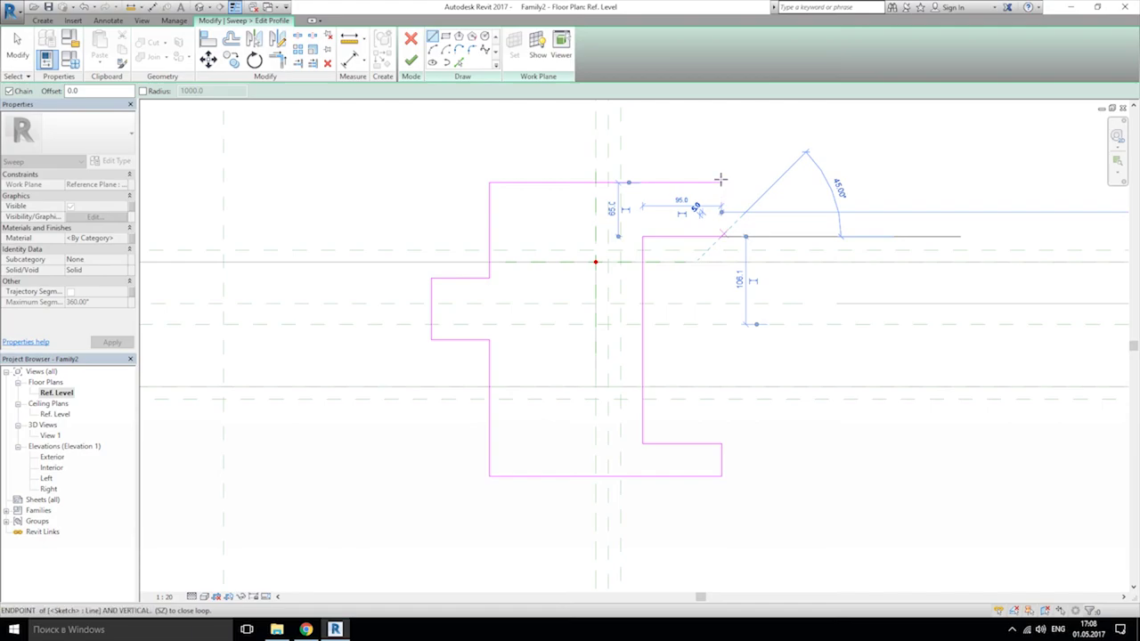
click(721, 183)
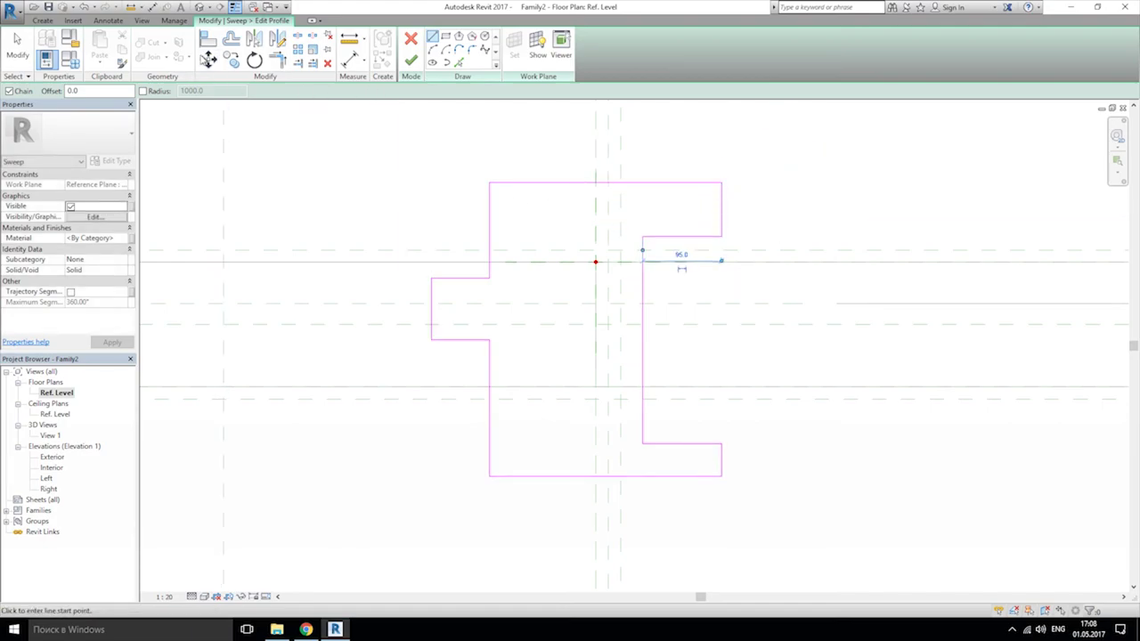
Step: Align and lock the underside of the profile's upper flange to the wall's upper face
click(218, 42)
scroll(682, 288, up, 6)
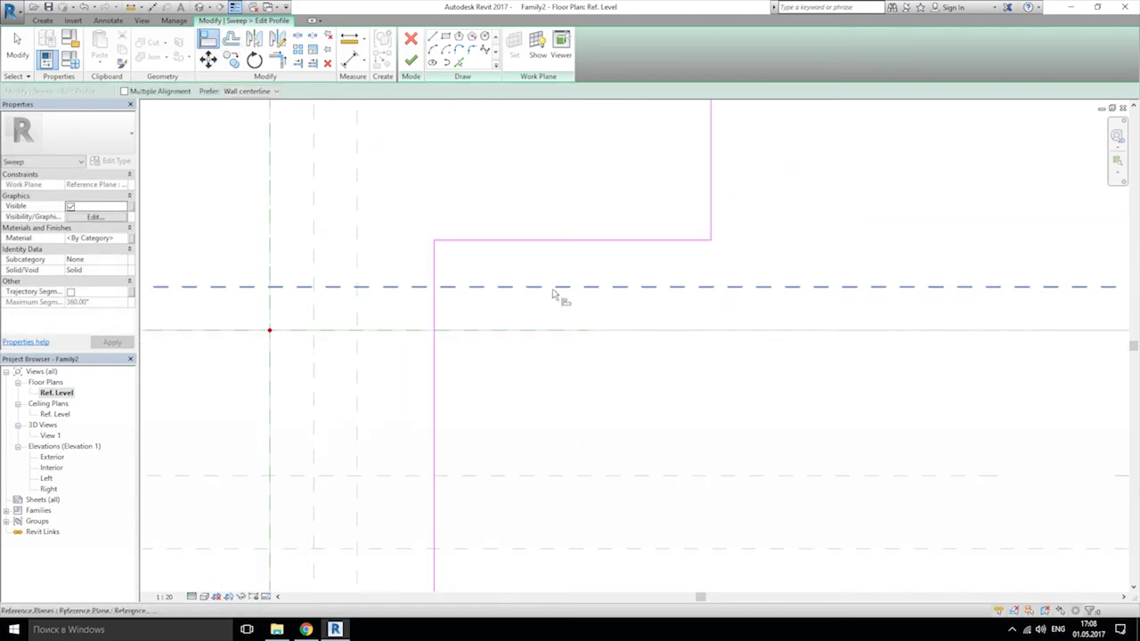
click(388, 312)
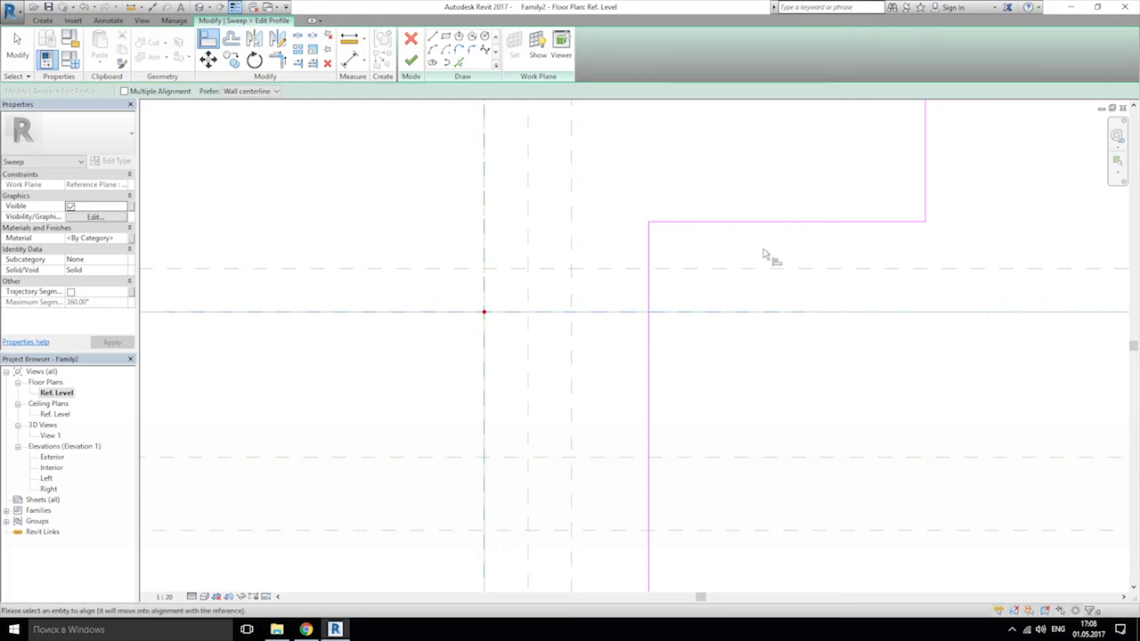
click(772, 223)
scroll(620, 338, down, 3)
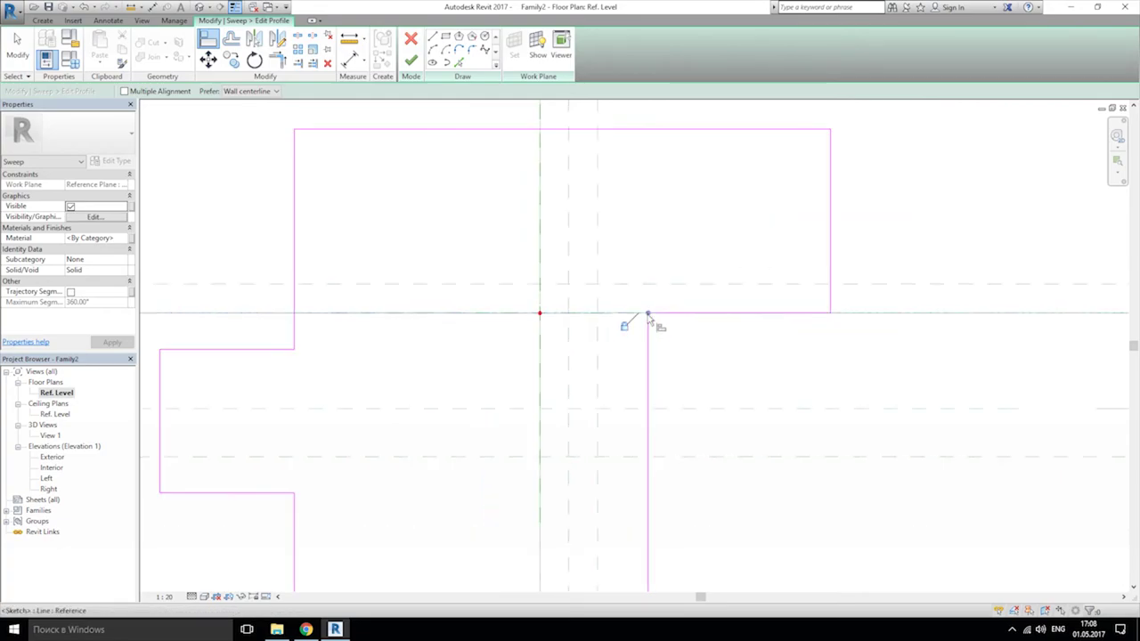
middle_drag(684, 381, 634, 302)
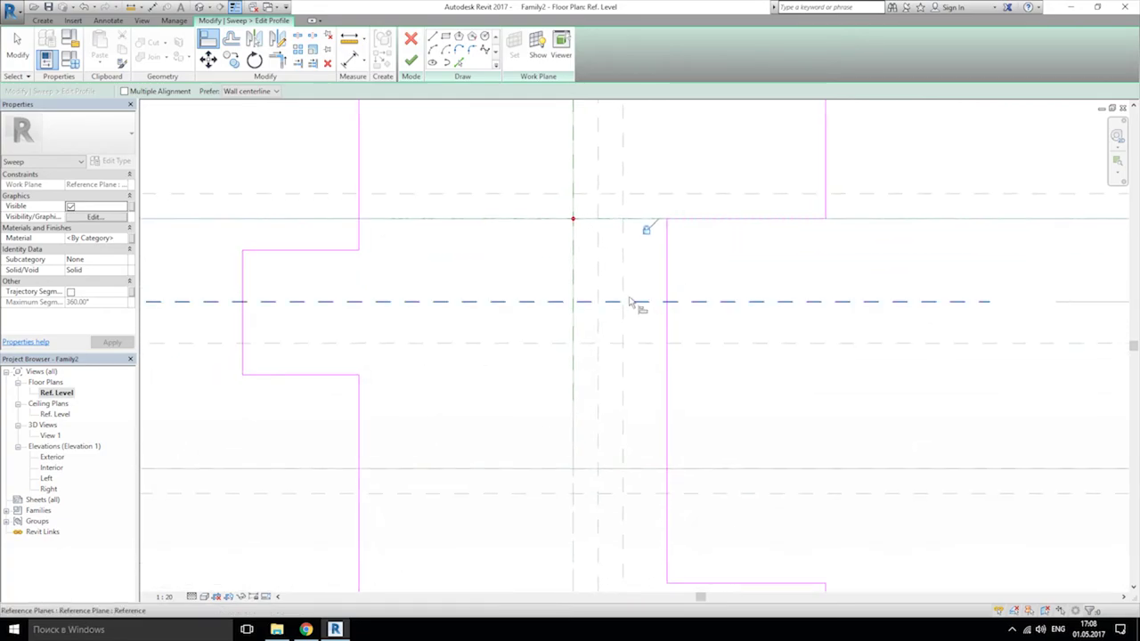
Step: Align and lock the profile's long wall-side recess edge to the outer Frame Width reference plane
scroll(633, 289, up, 2)
click(686, 275)
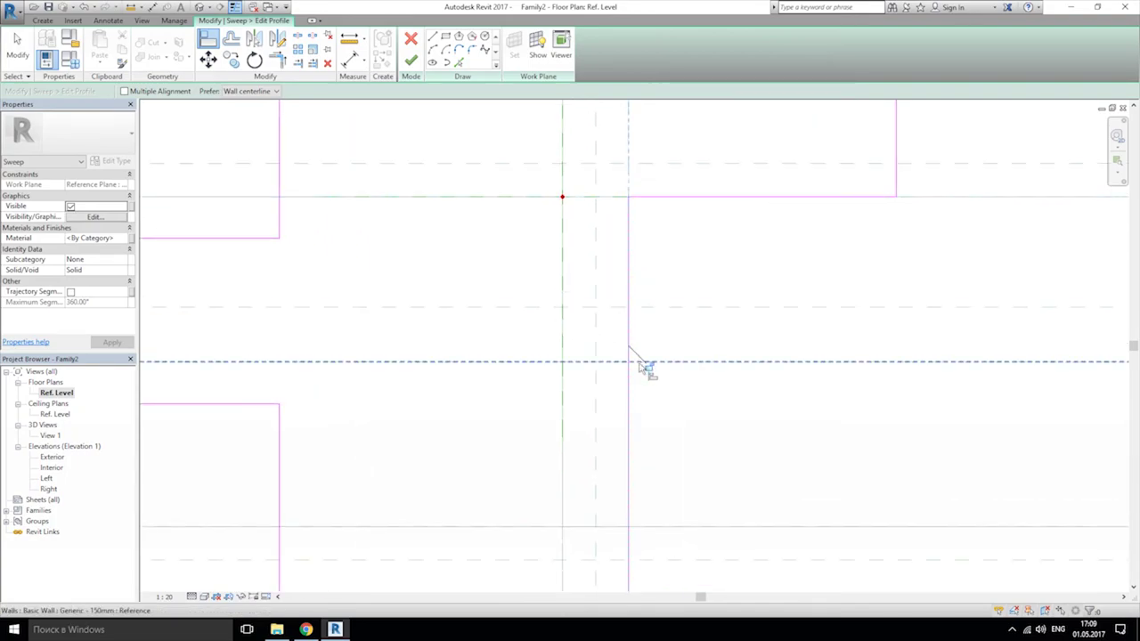
scroll(647, 368, down, 3)
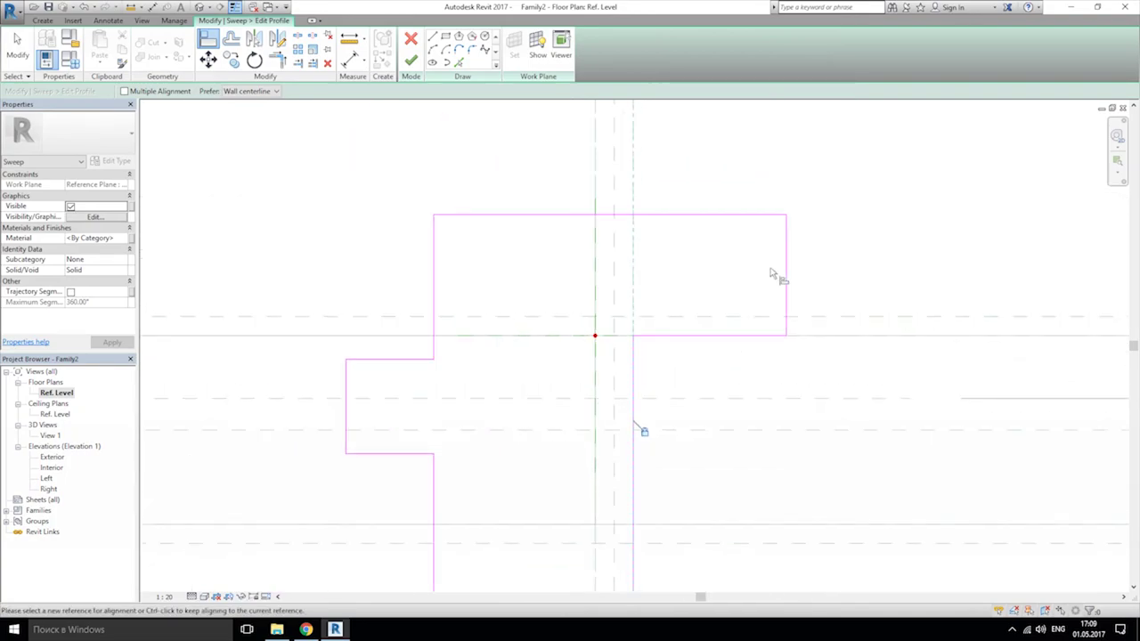
middle_drag(732, 314, 720, 276)
middle_drag(725, 343, 692, 341)
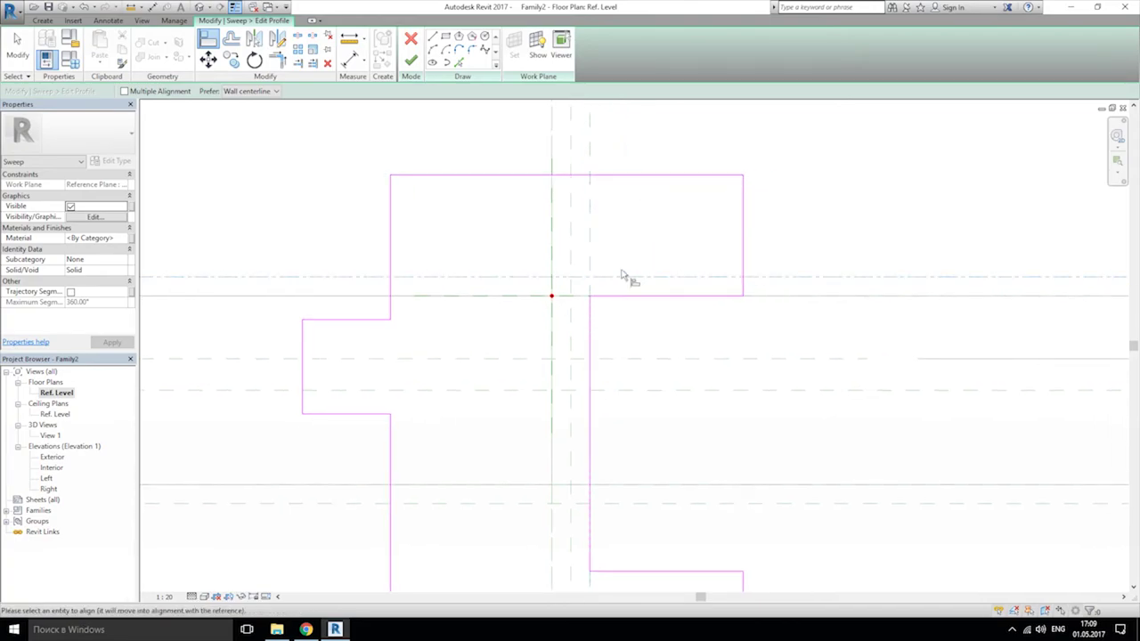
Step: Align and lock both flanges' outer edges to the reference planes beyond the wall, and the lower flange's inner edge to the wall's lower face
click(633, 176)
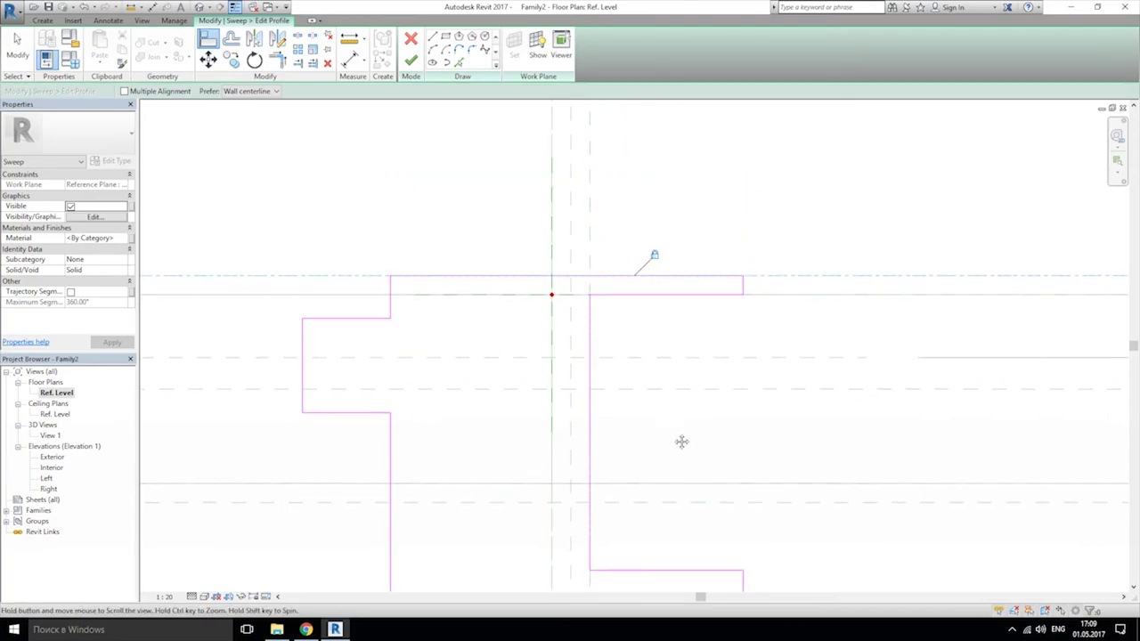
middle_drag(663, 550, 623, 331)
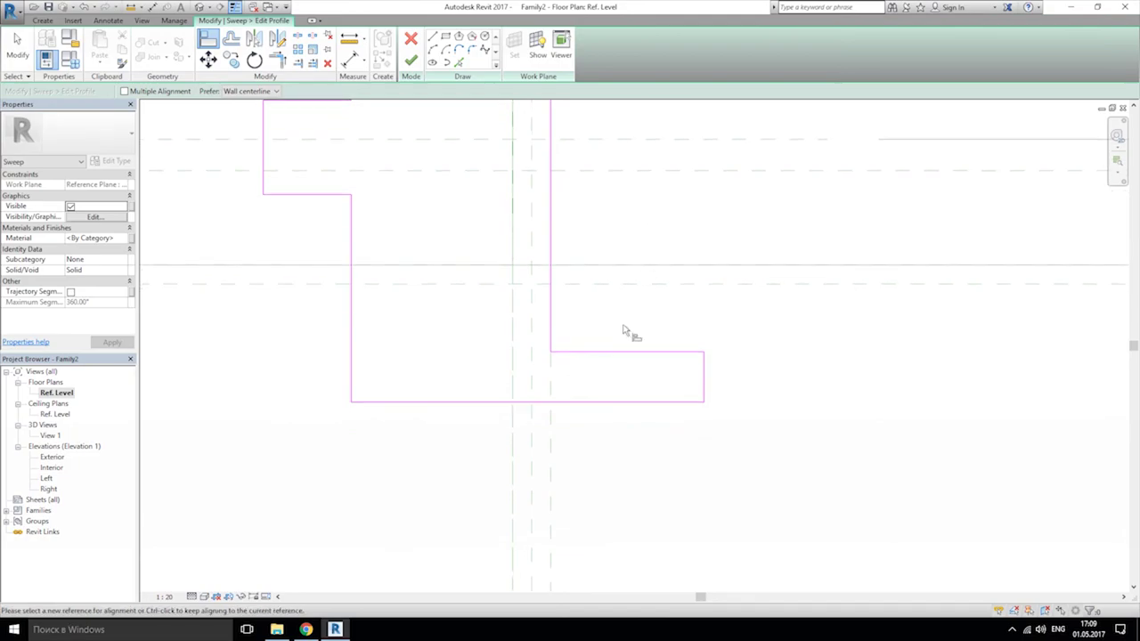
click(608, 264)
click(579, 354)
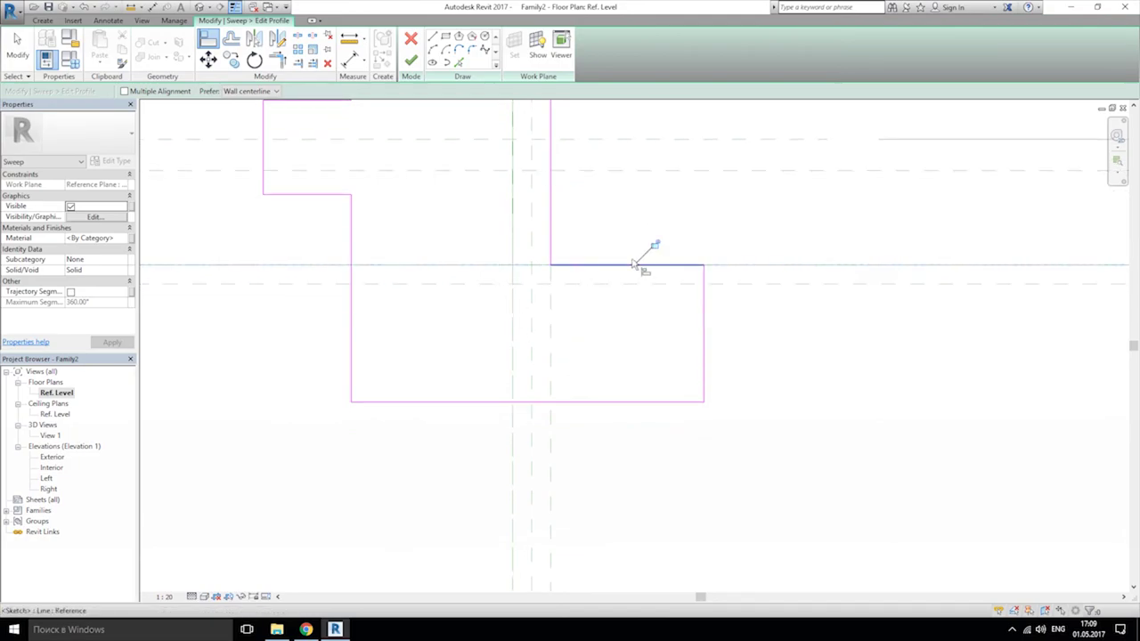
click(613, 399)
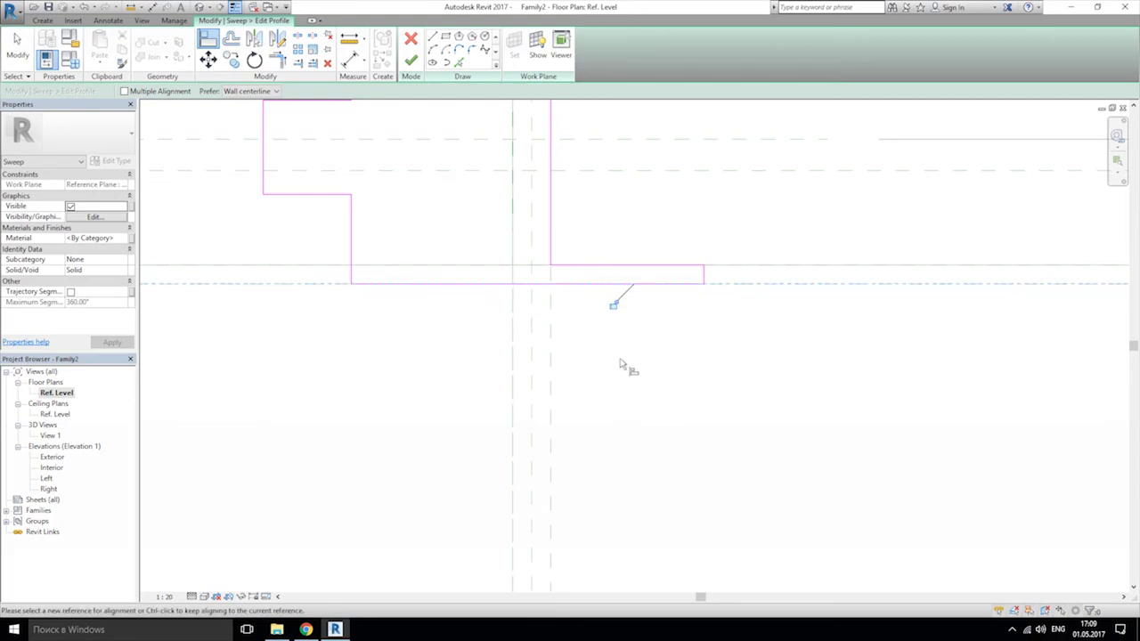
middle_drag(460, 230, 525, 377)
scroll(530, 360, up, 1)
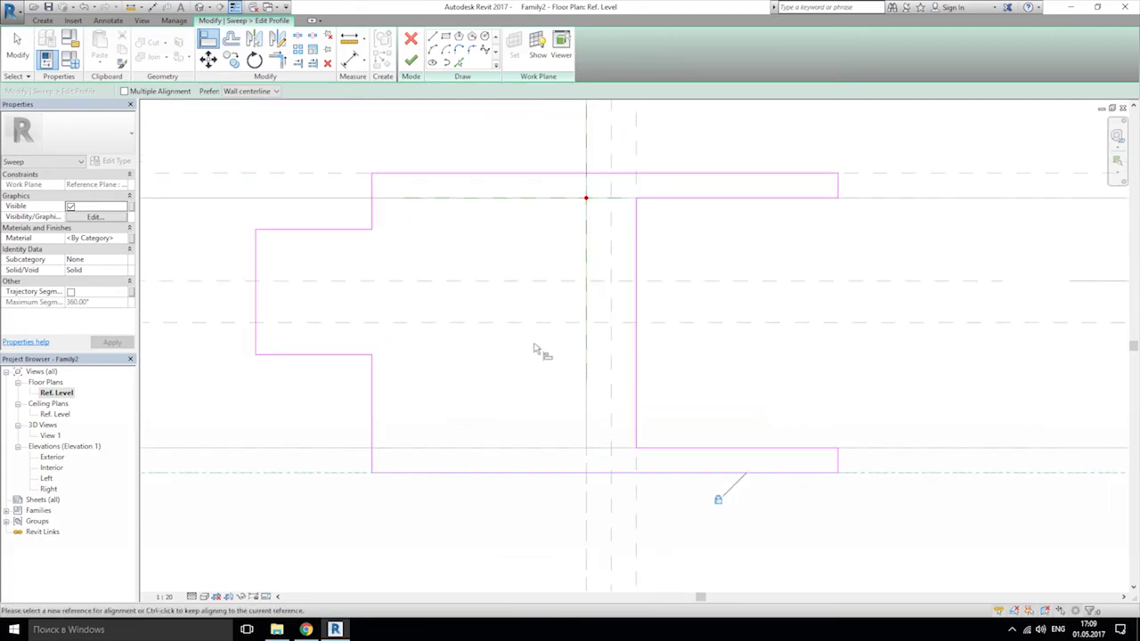
click(636, 354)
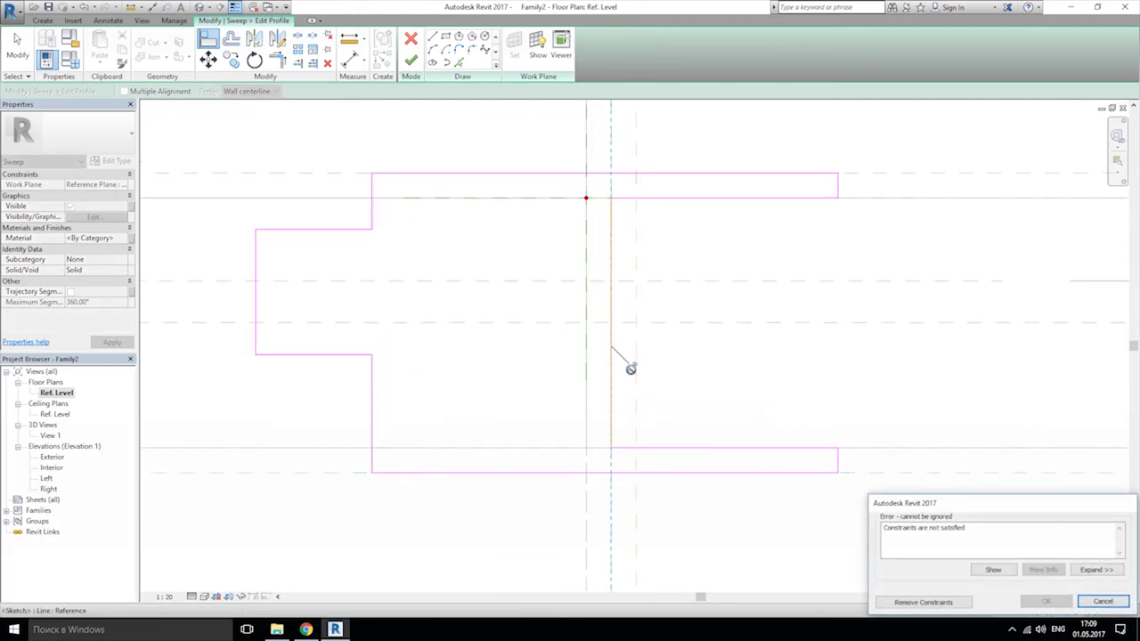
click(1119, 603)
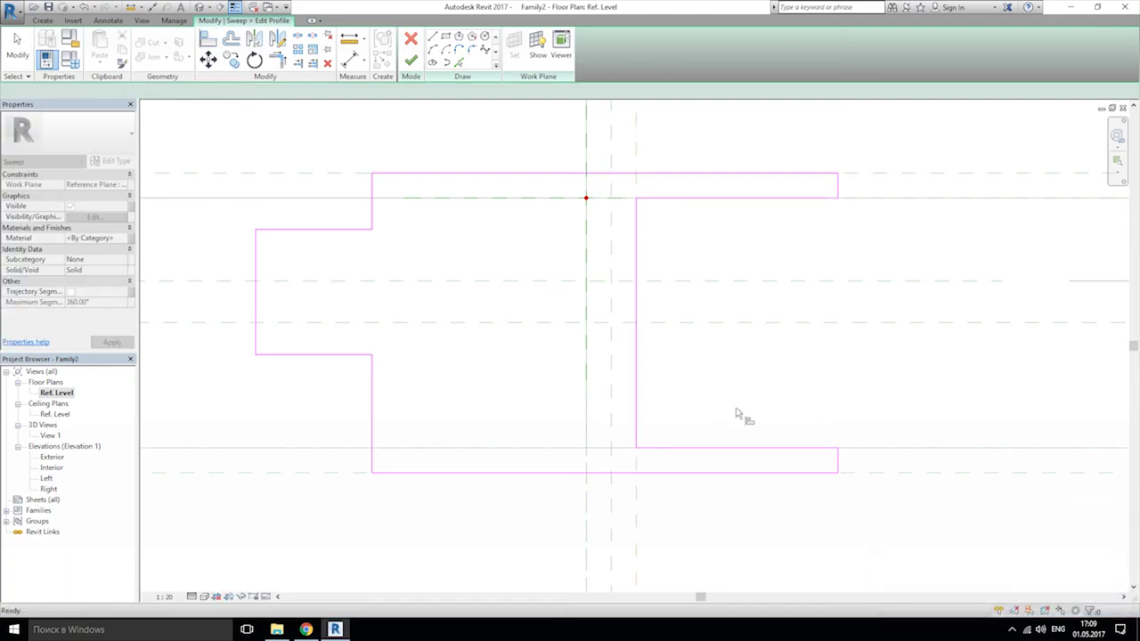
key(Escape)
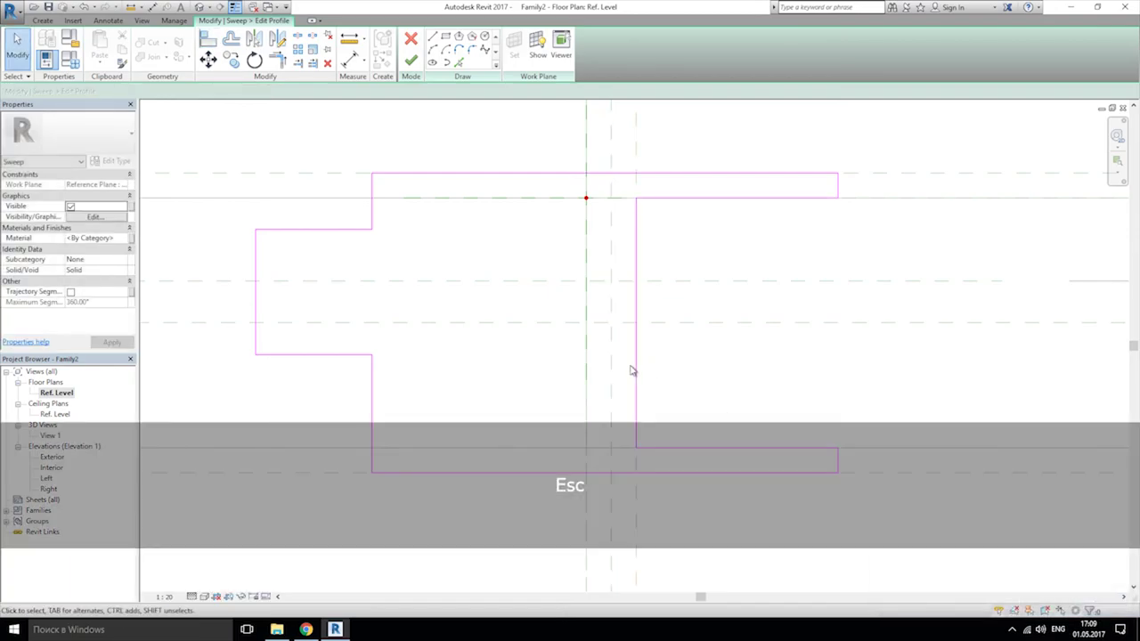
Step: Realign and lock the profile's long wall-side recess edge to the middle of the three vertical reference planes
click(635, 367)
click(352, 59)
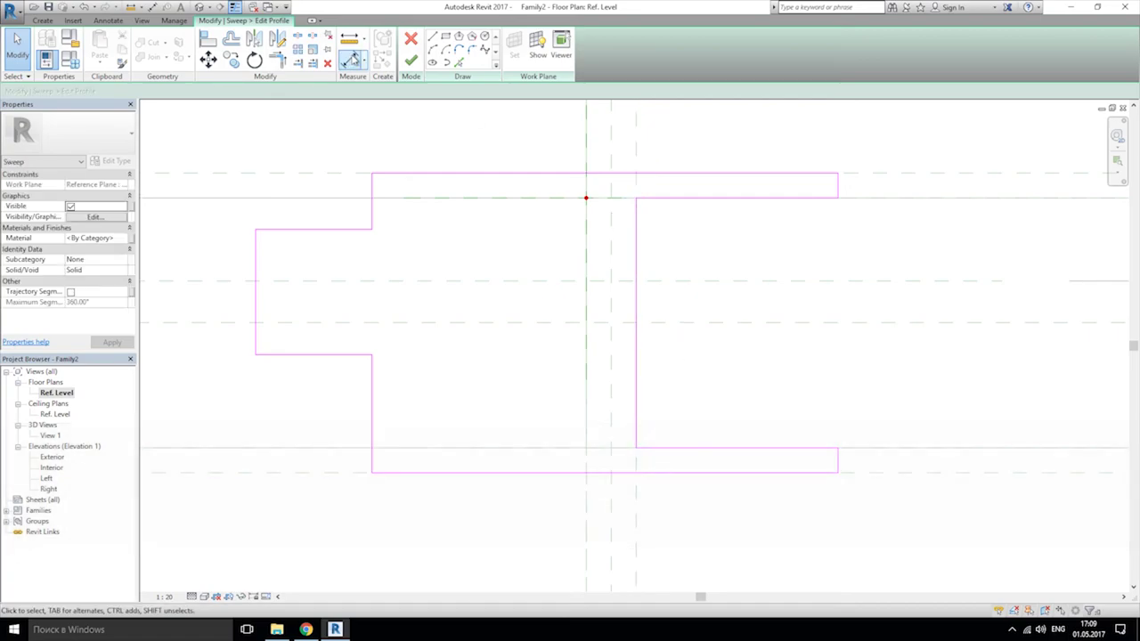
click(612, 357)
click(636, 364)
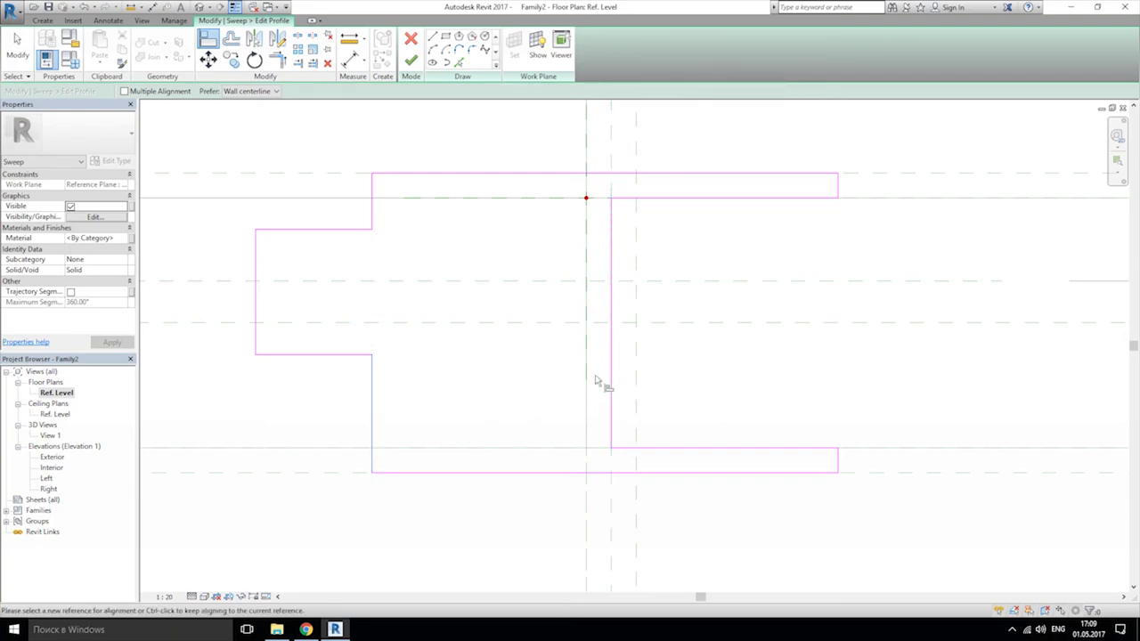
key(Escape)
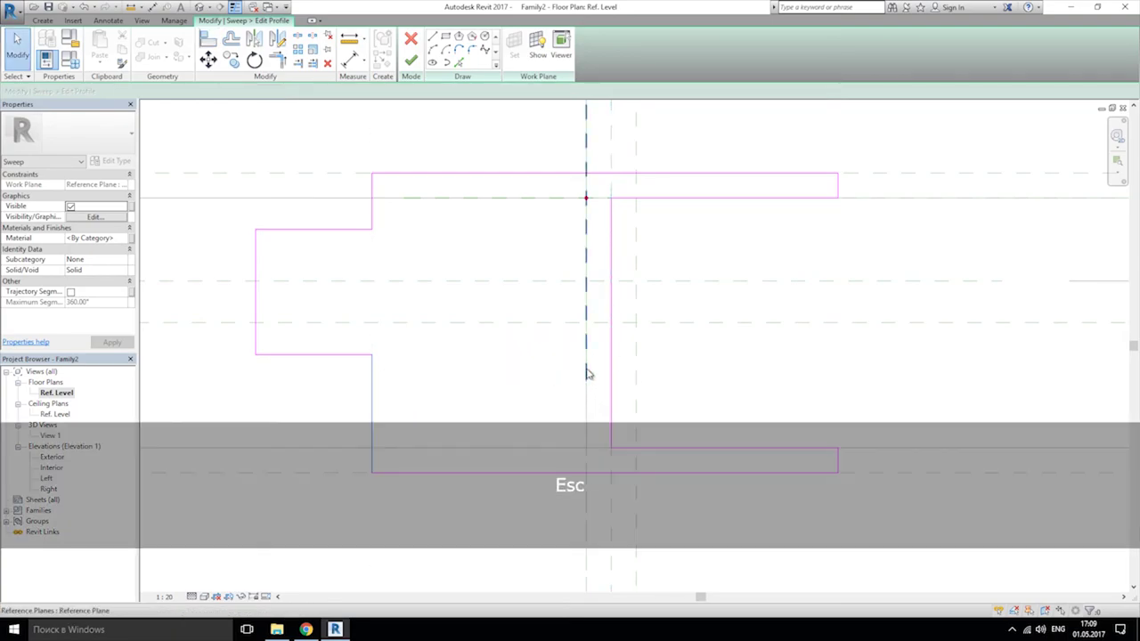
Step: Align and lock the opening-side edges above and below the stop to the vertical reference plane through the sweep path point
key(a)
key(l)
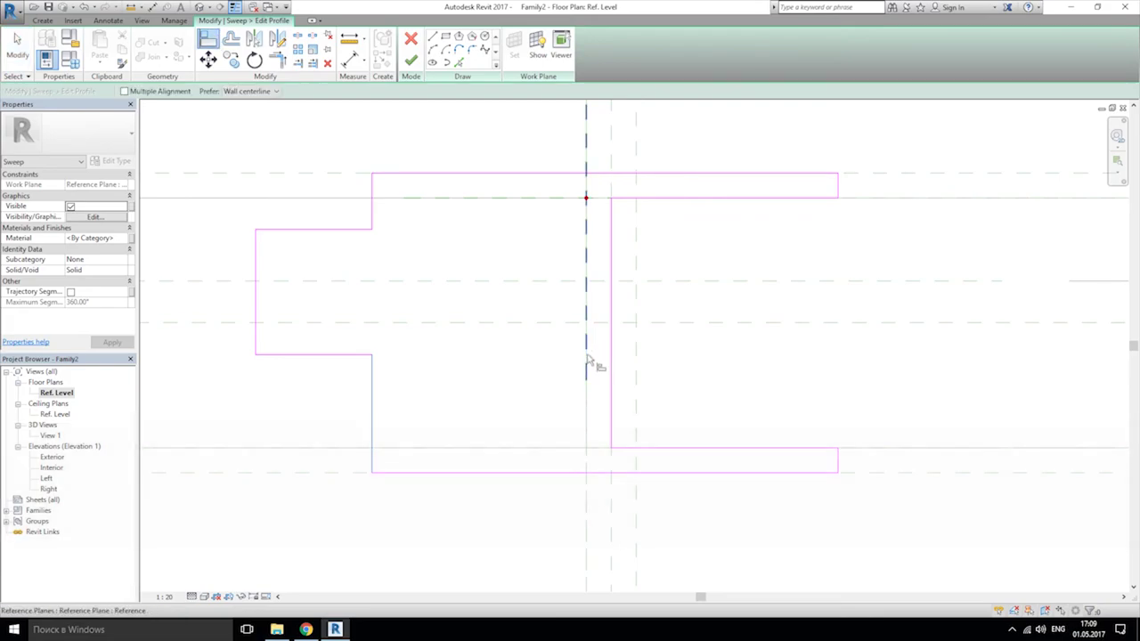
click(370, 387)
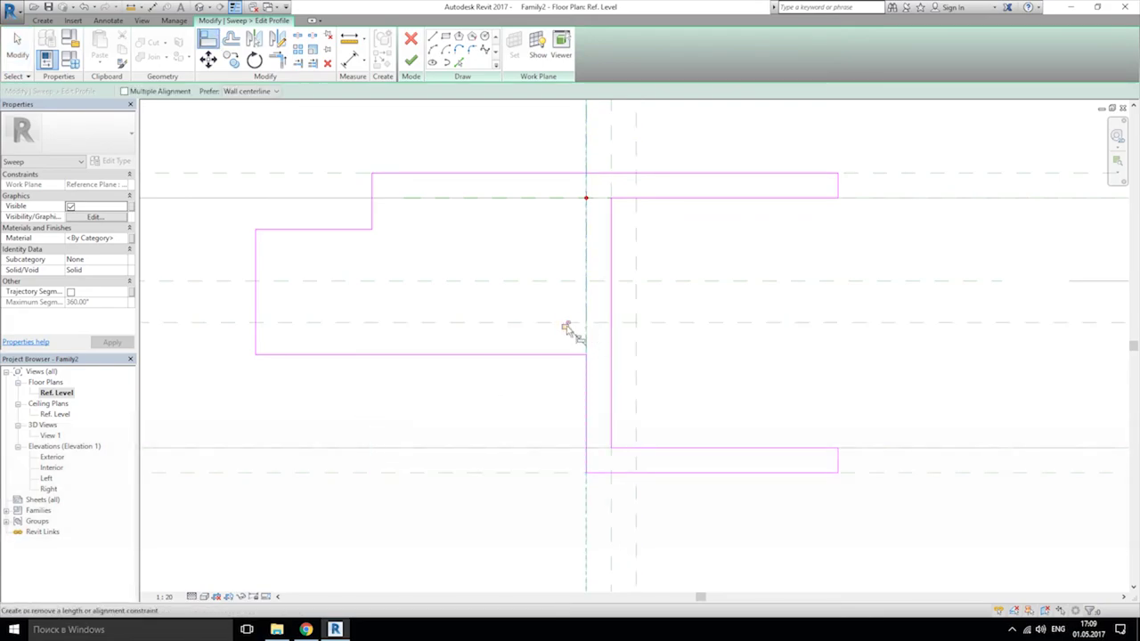
click(374, 216)
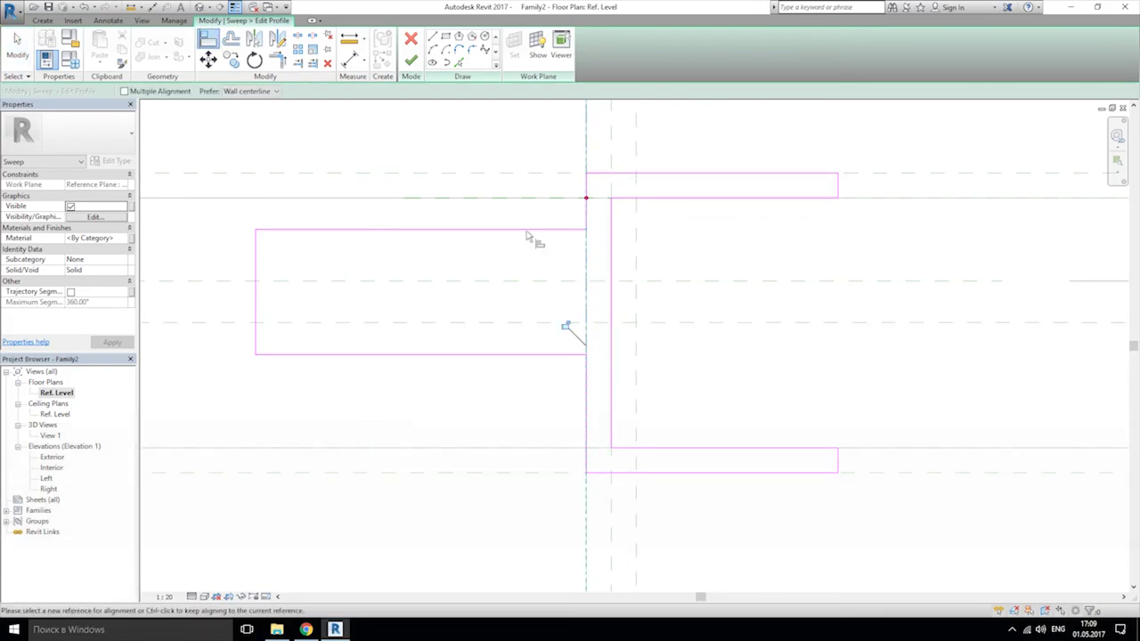
Step: Align and lock the stop's upper edge to the horizontal reference plane just above the wall centerline
middle_drag(778, 421, 451, 193)
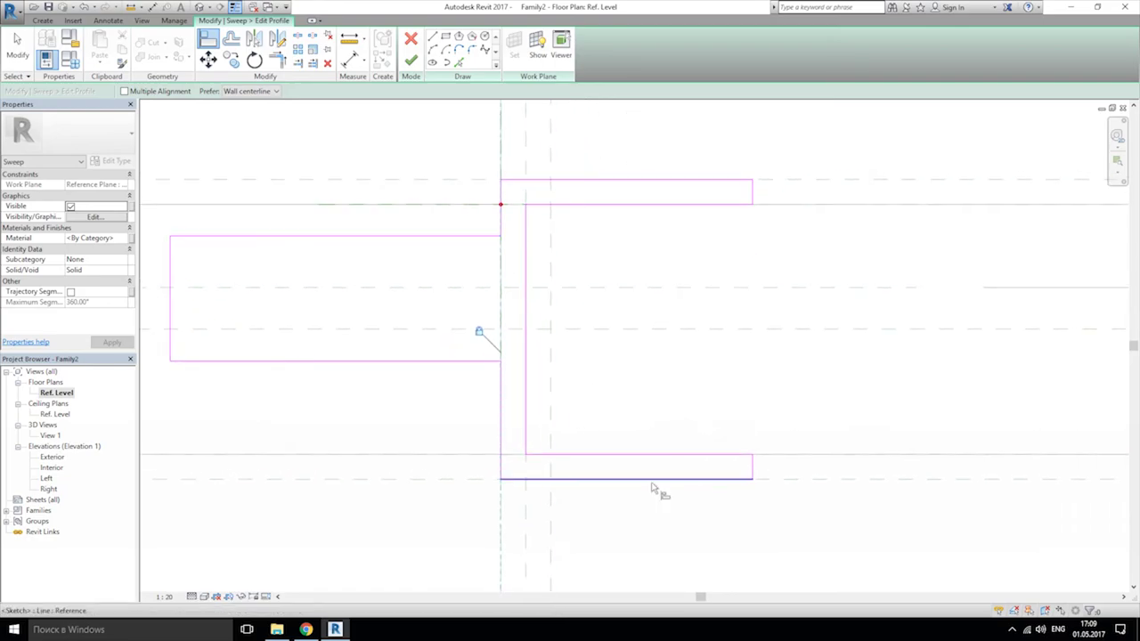
mouse_move(656, 488)
middle_down()
mouse_move(486, 247)
mouse_move(612, 323)
mouse_move(609, 364)
middle_up()
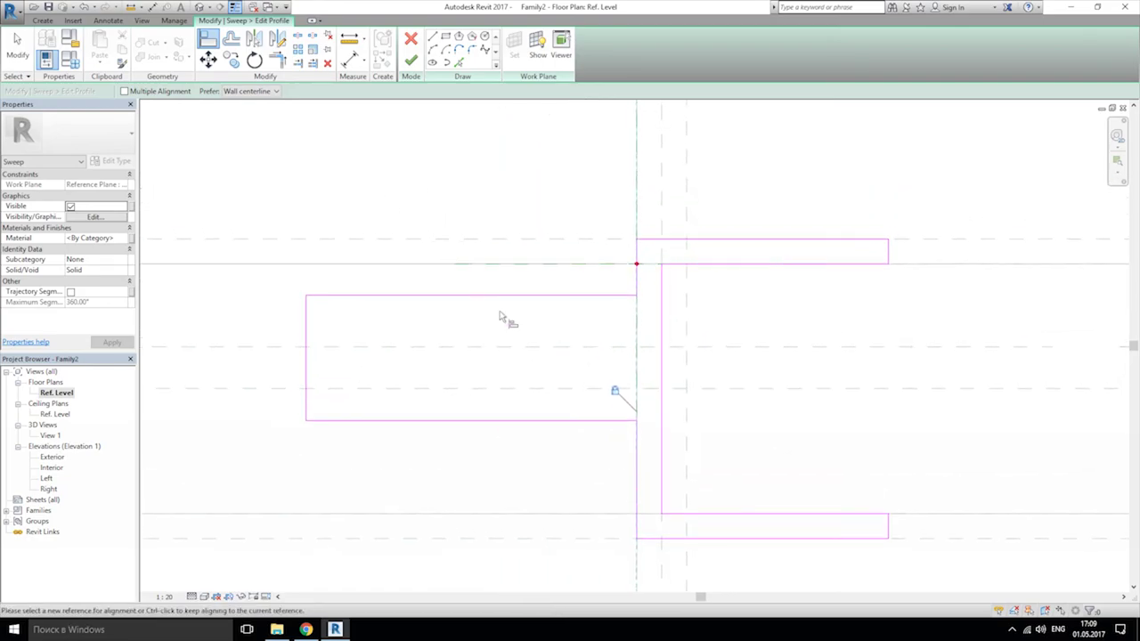
click(568, 346)
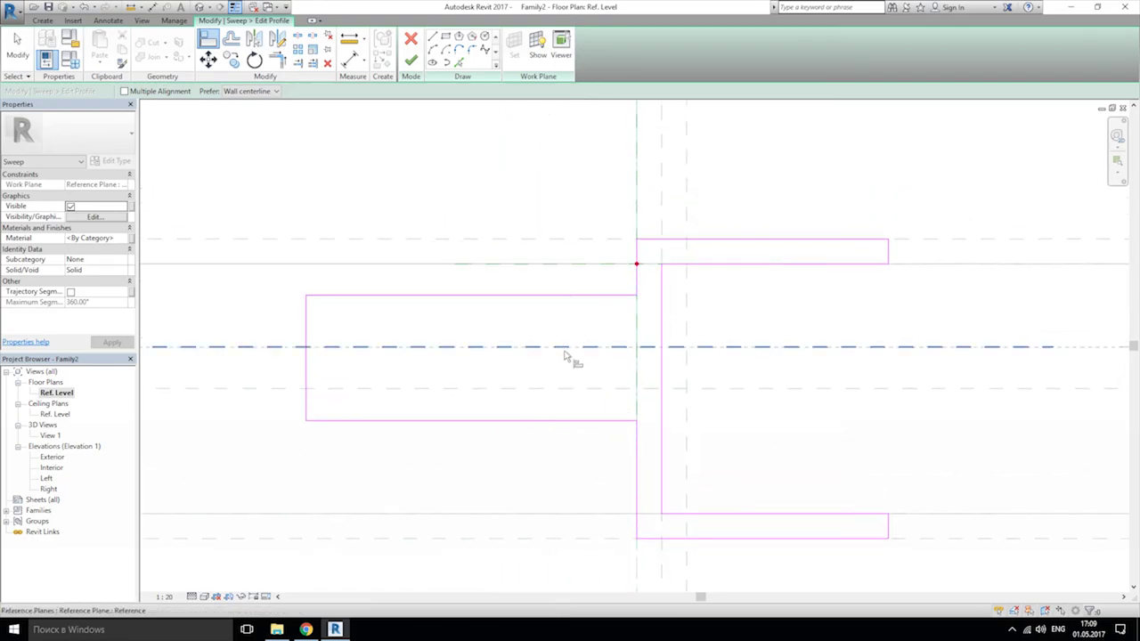
click(591, 296)
scroll(532, 359, down, 2)
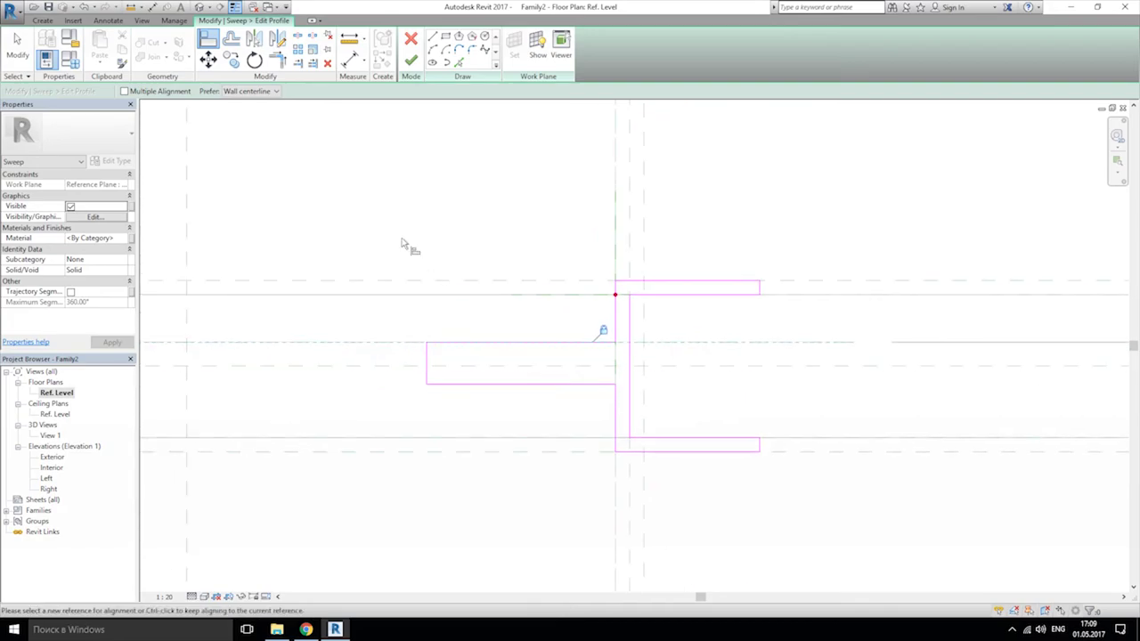
Step: Add an aligned dimension for the stop's protrusion from the vertical reference plane into the opening
click(363, 59)
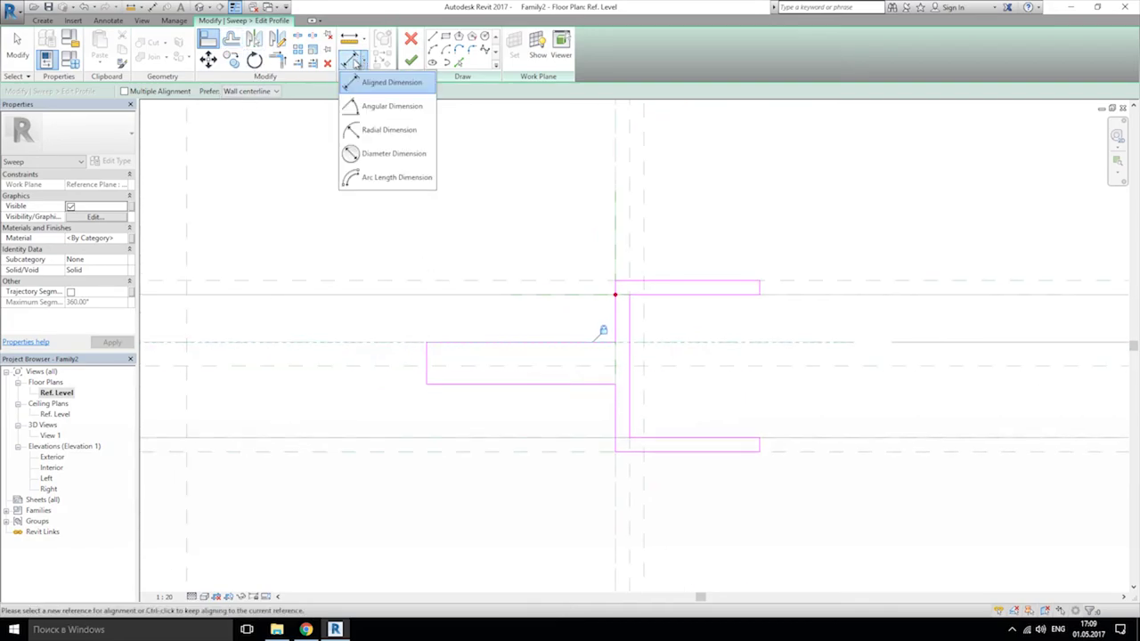
click(381, 82)
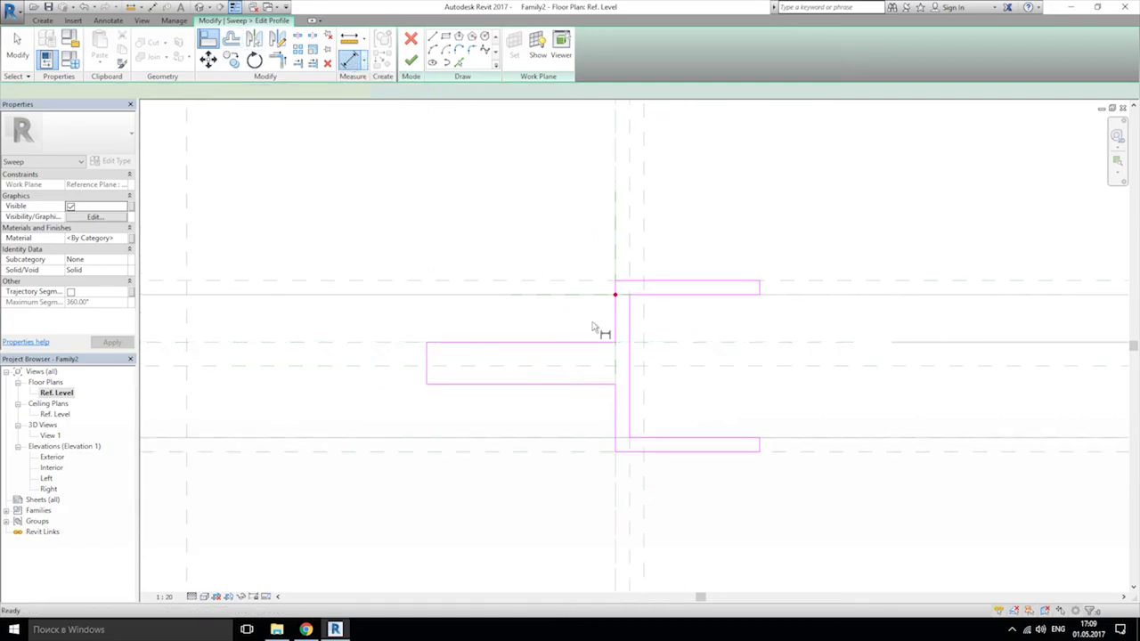
click(427, 370)
click(480, 216)
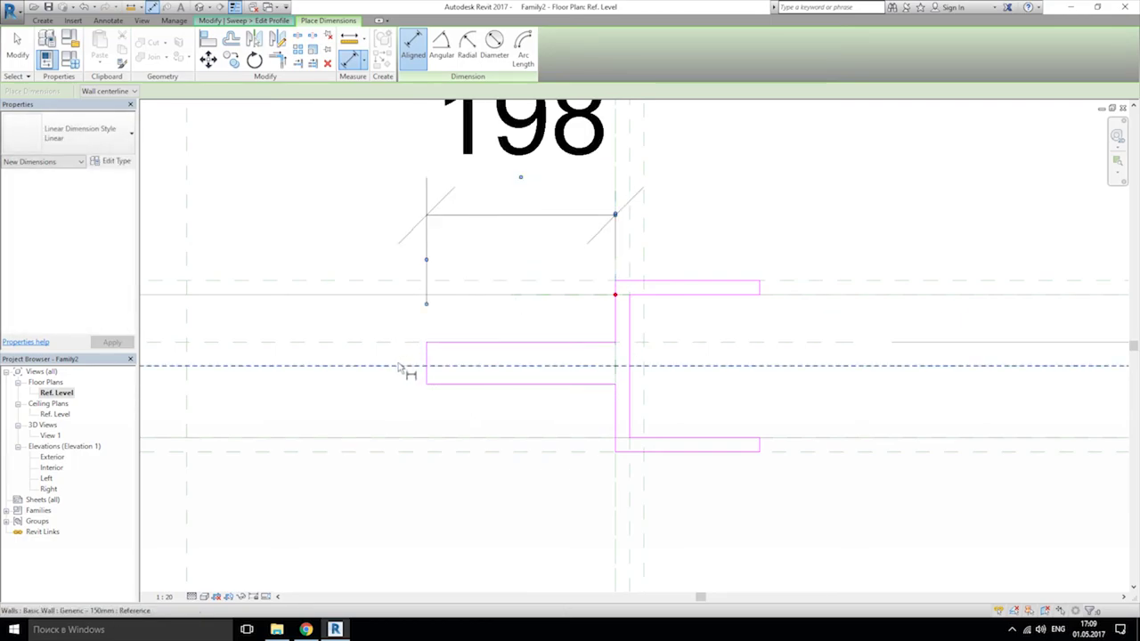
Step: Add an aligned dimension between the stop's upper and lower edges
click(398, 366)
click(448, 382)
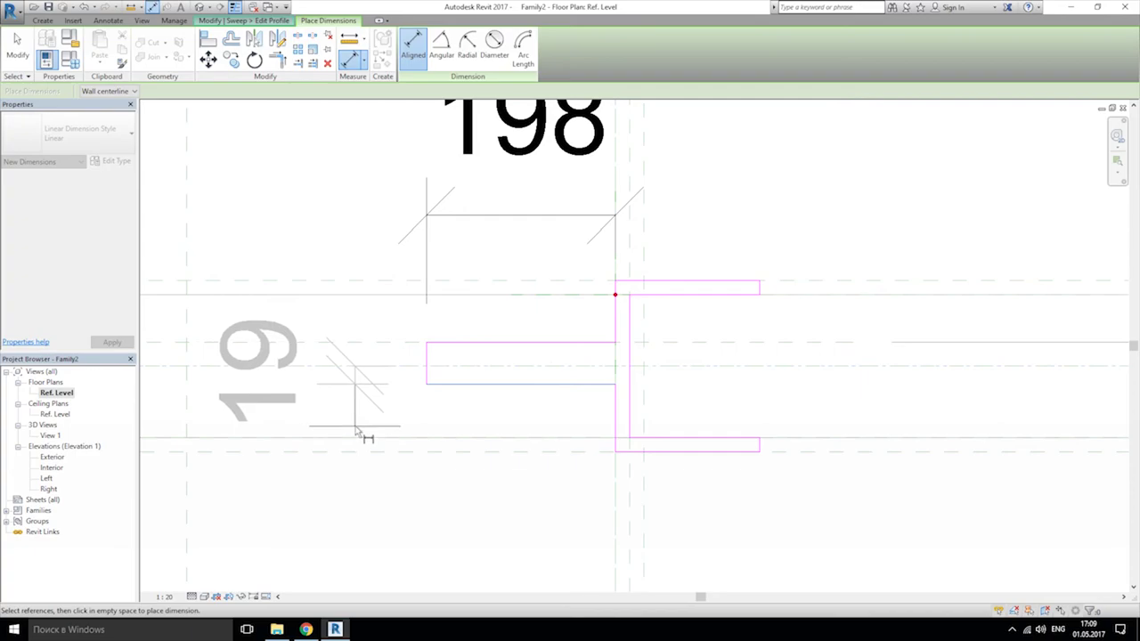
key(Escape)
click(471, 343)
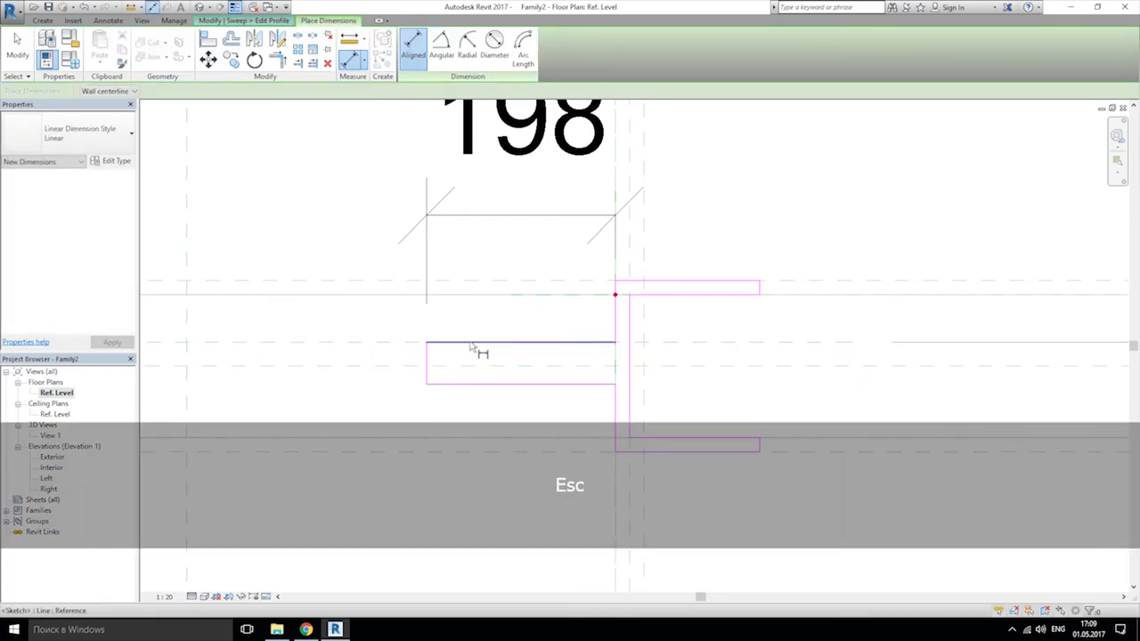
click(465, 382)
click(375, 412)
key(Escape)
key(Escape)
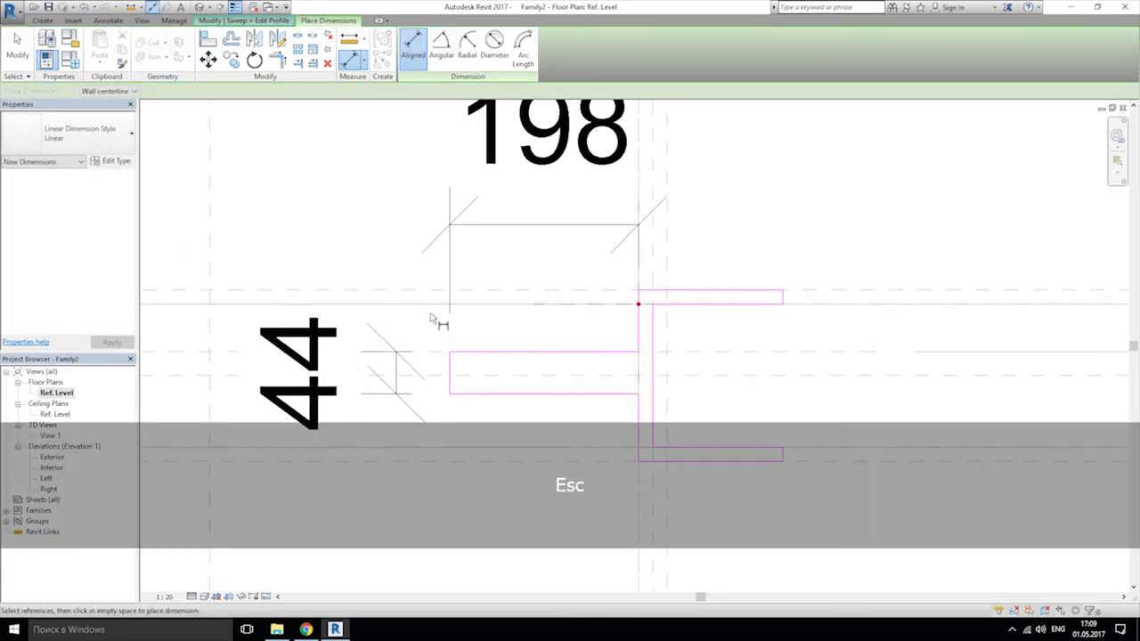
Step: Set the stop's protrusion into the opening to 15 mm
click(553, 223)
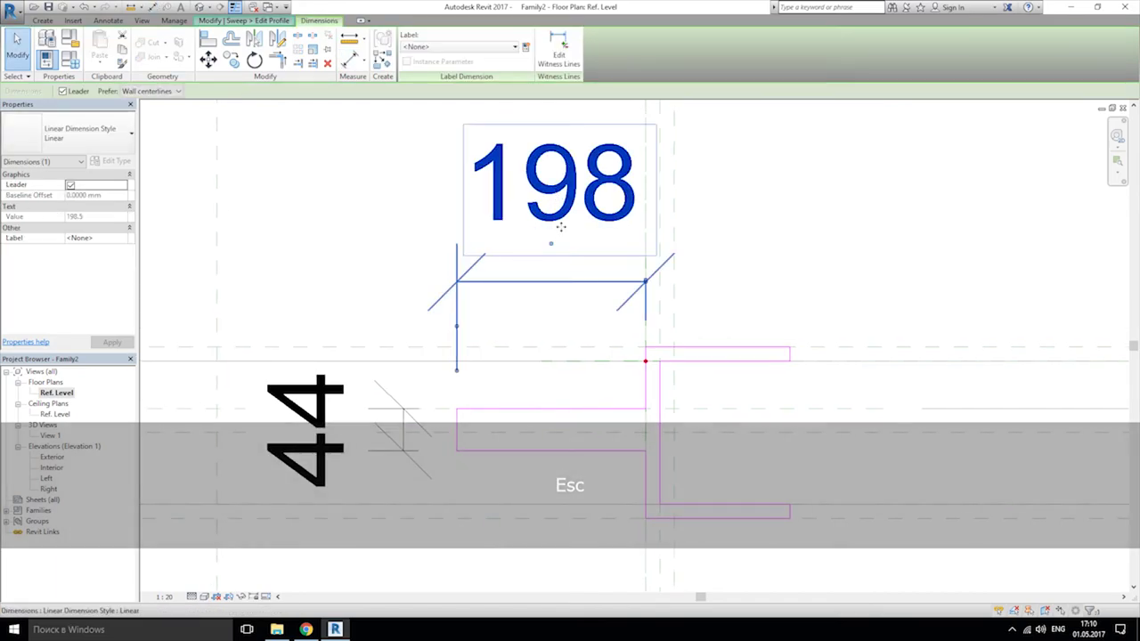
click(458, 431)
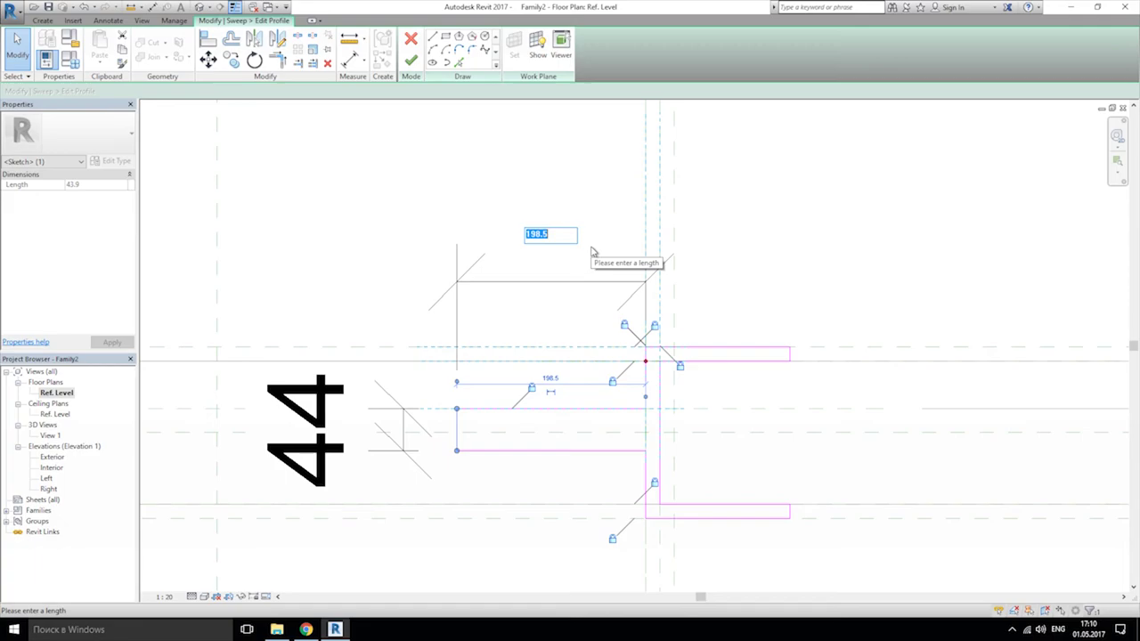
text(15)
key(Return)
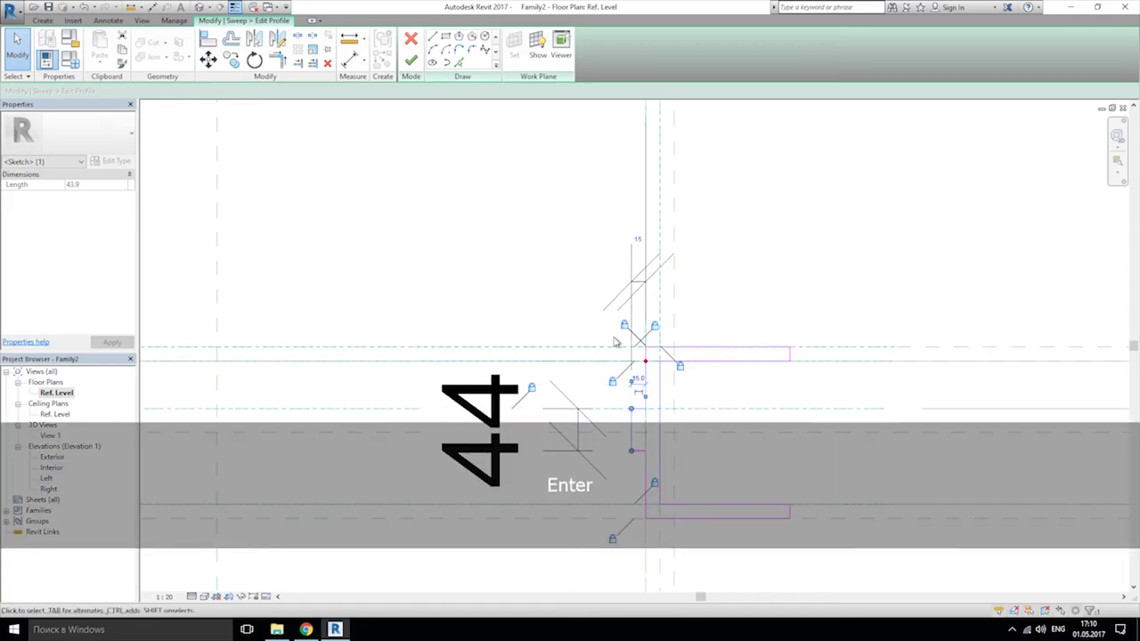
scroll(500, 363, up, 2)
scroll(552, 307, down, 2)
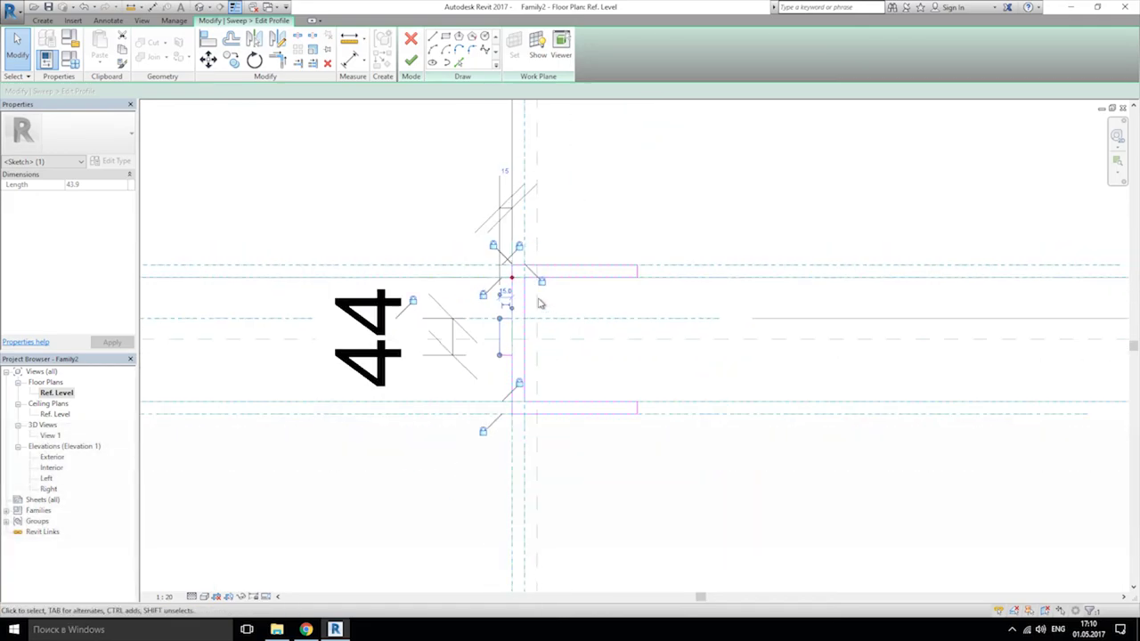
scroll(590, 249, up, 2)
click(605, 278)
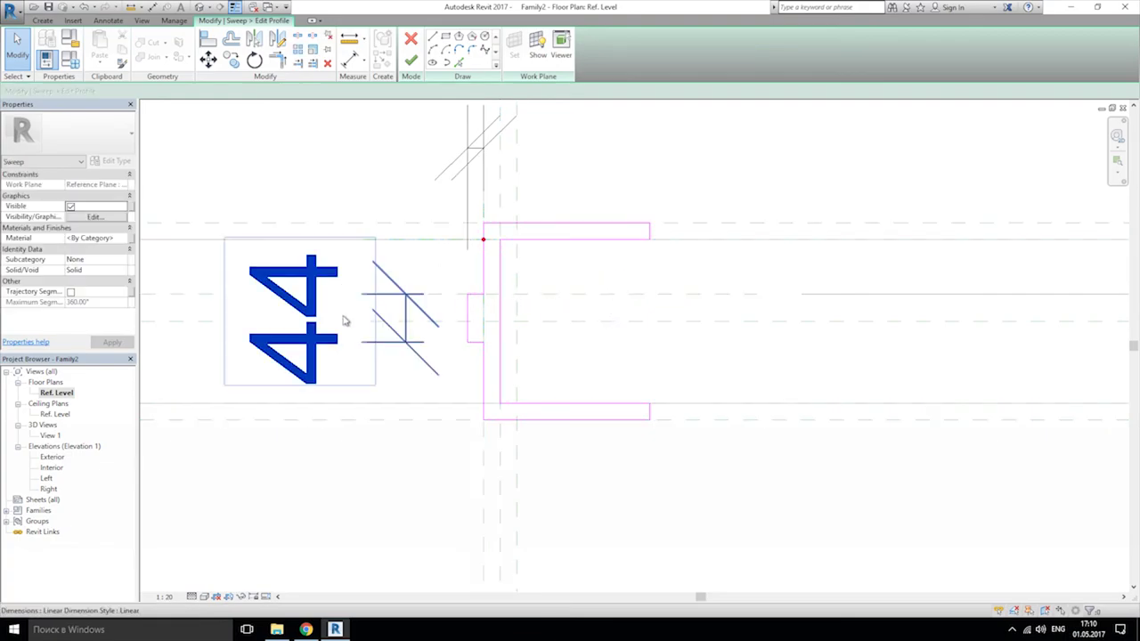
Step: Align the stop's lower edge with the wall centerline reference plane and try to lock the alignment
click(475, 342)
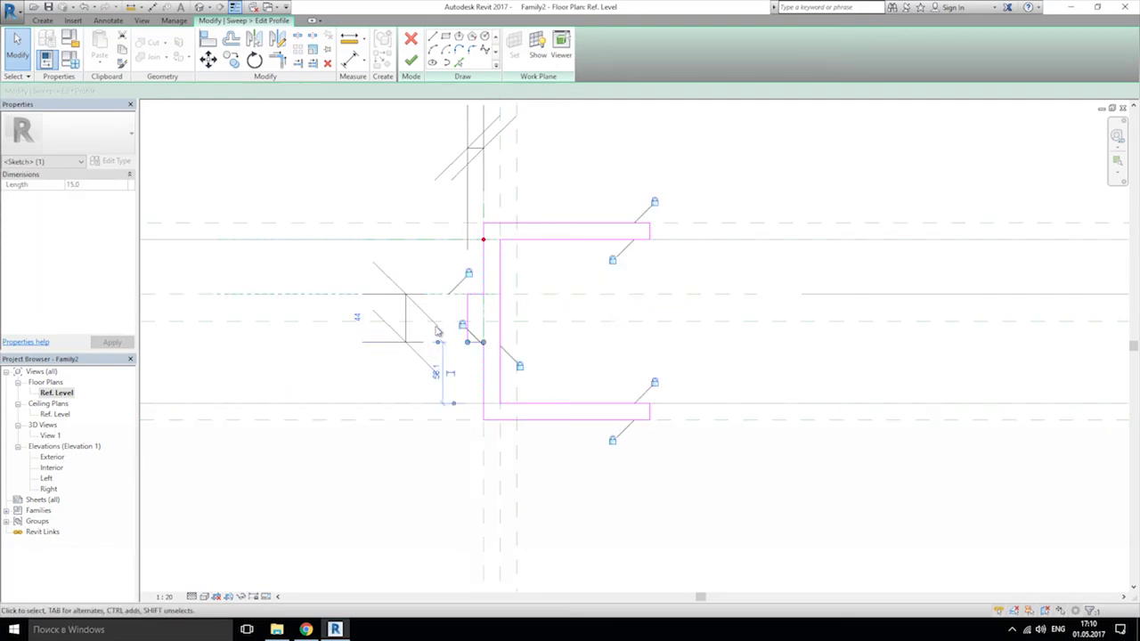
scroll(499, 298, up, 4)
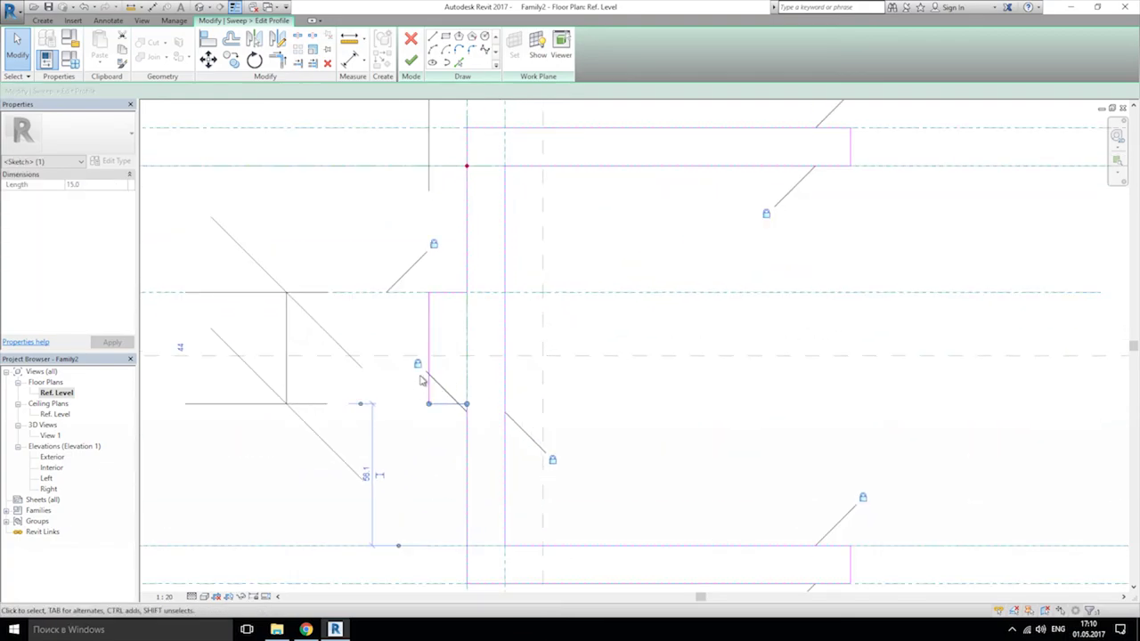
click(450, 442)
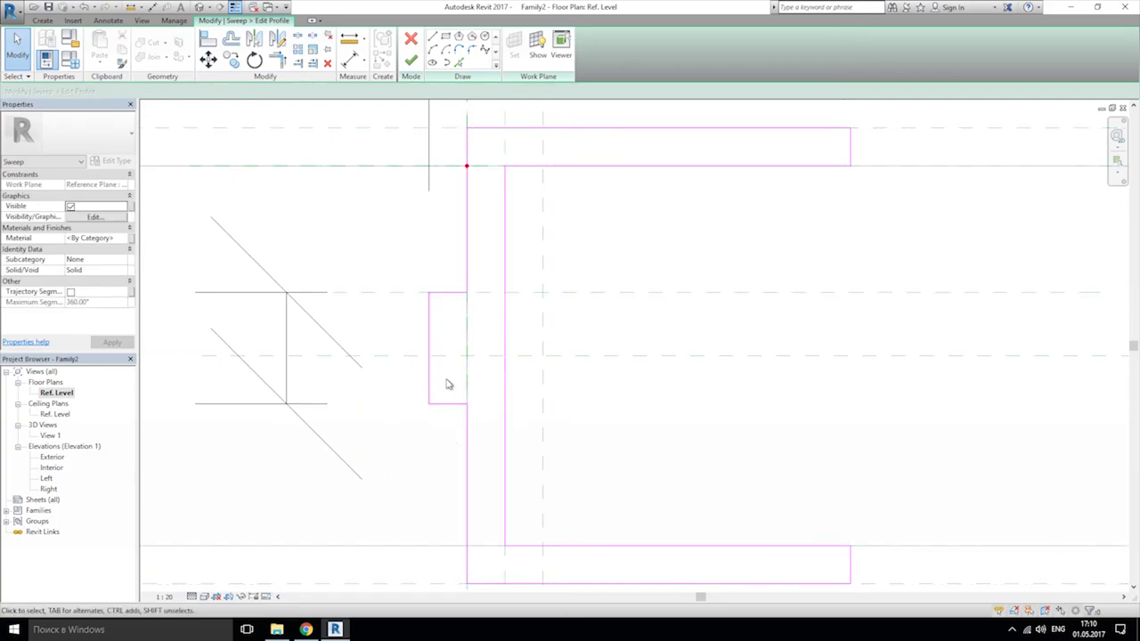
click(466, 431)
click(442, 436)
click(444, 403)
click(449, 451)
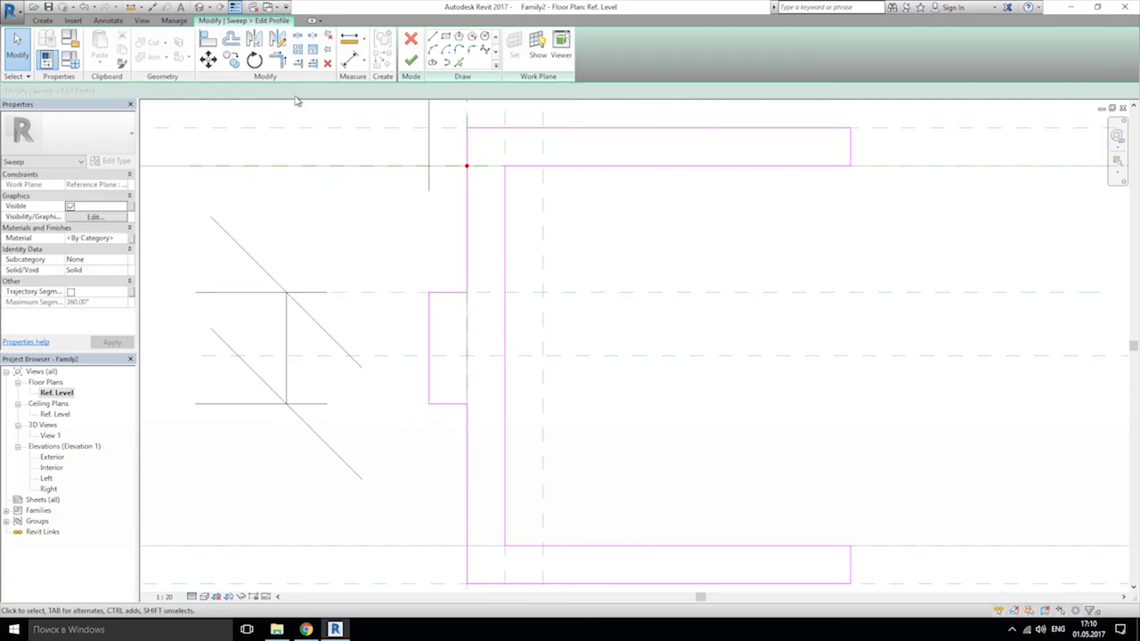
click(210, 40)
click(443, 357)
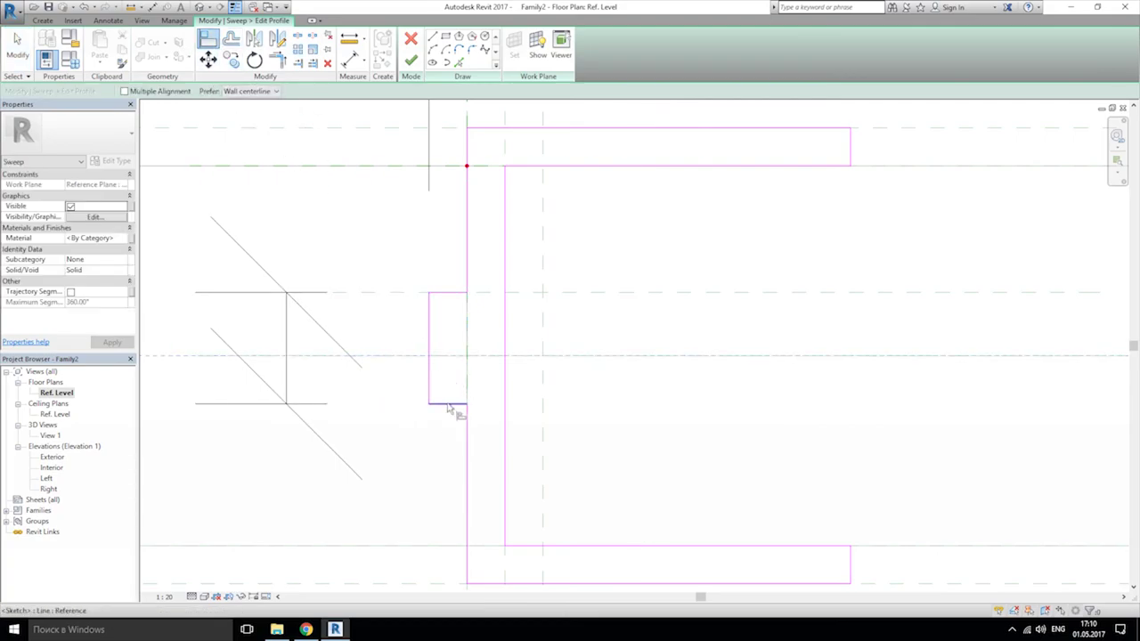
click(448, 404)
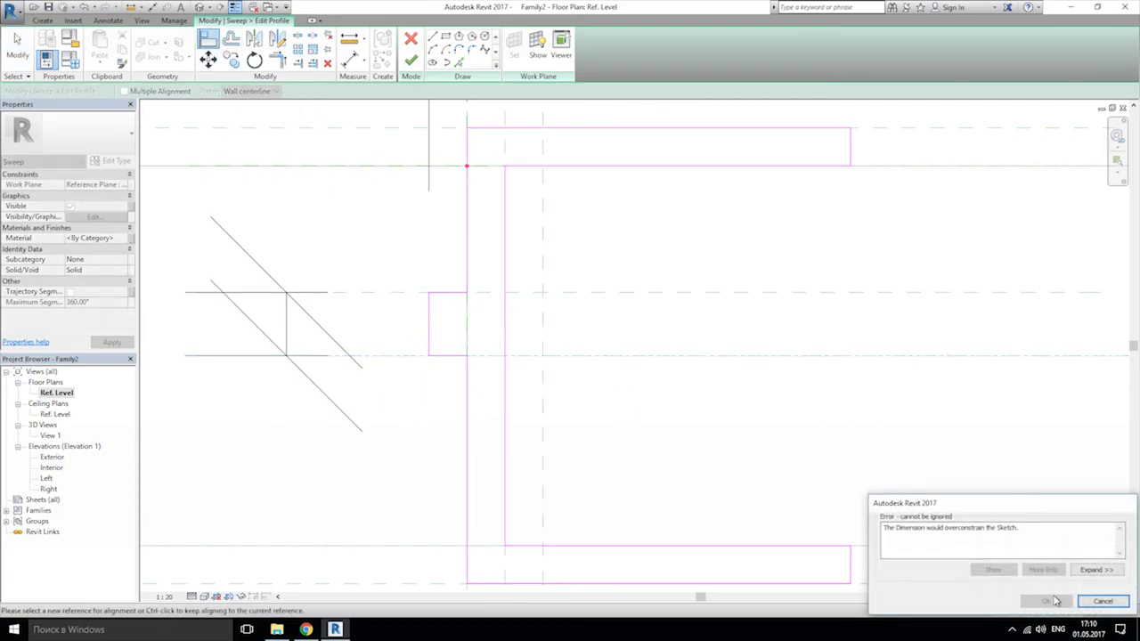
click(1116, 606)
key(Escape)
Step: Align the end edges of the frame profile's lower and upper returns with the outermost vertical reference plane
scroll(603, 364, up, 5)
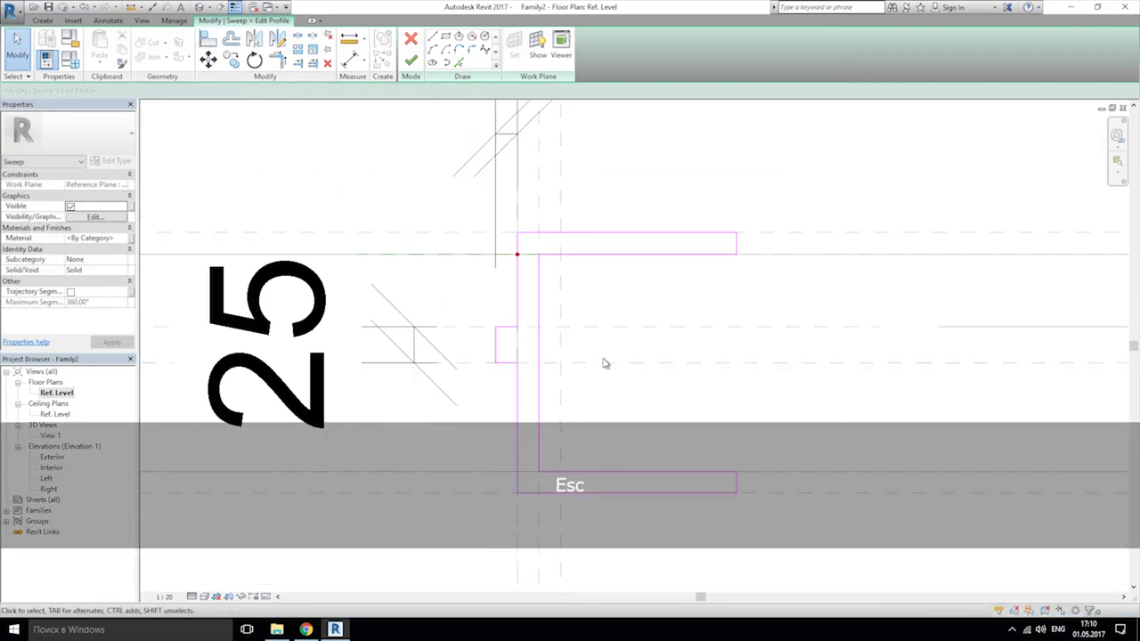
middle_drag(604, 359, 479, 360)
middle_drag(529, 252, 618, 250)
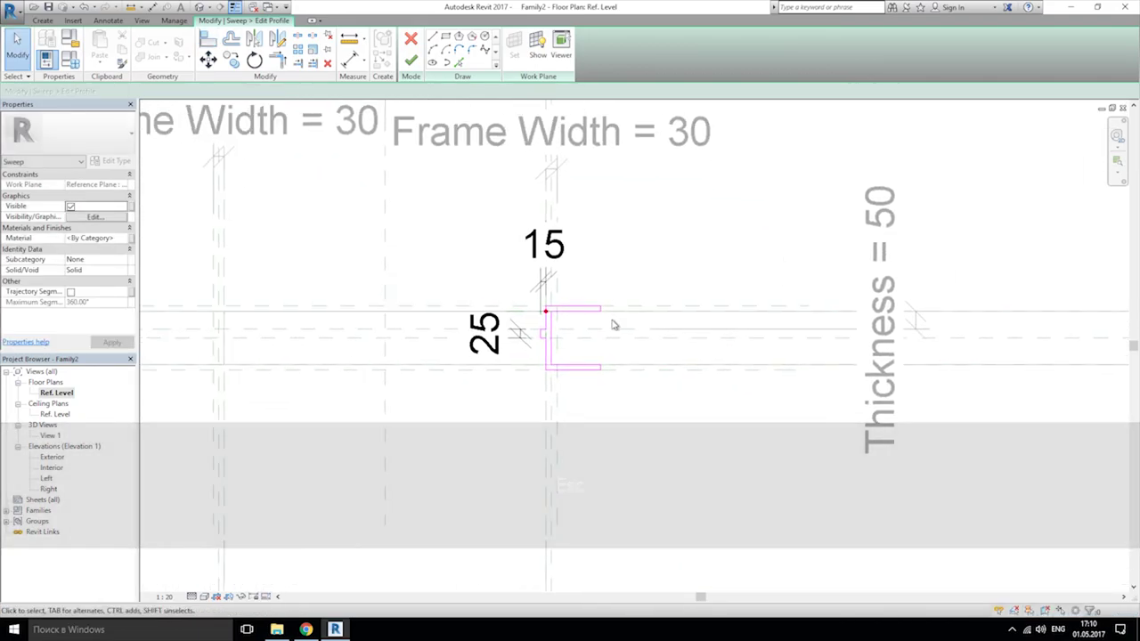
scroll(586, 365, up, 3)
scroll(574, 366, up, 2)
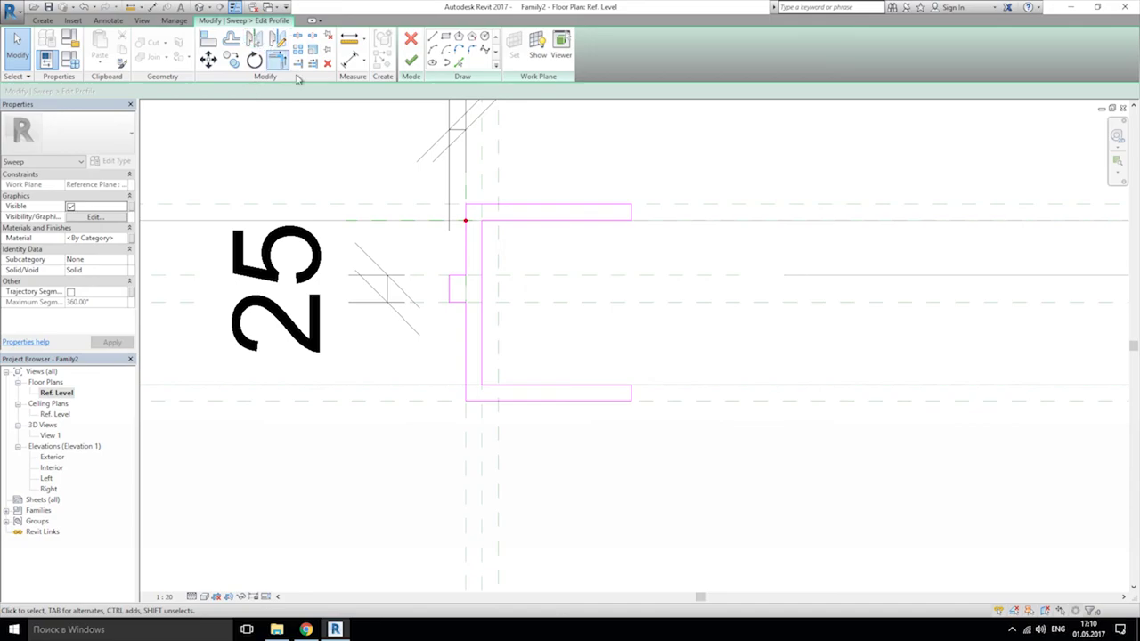
key(a)
key(l)
scroll(503, 387, up, 3)
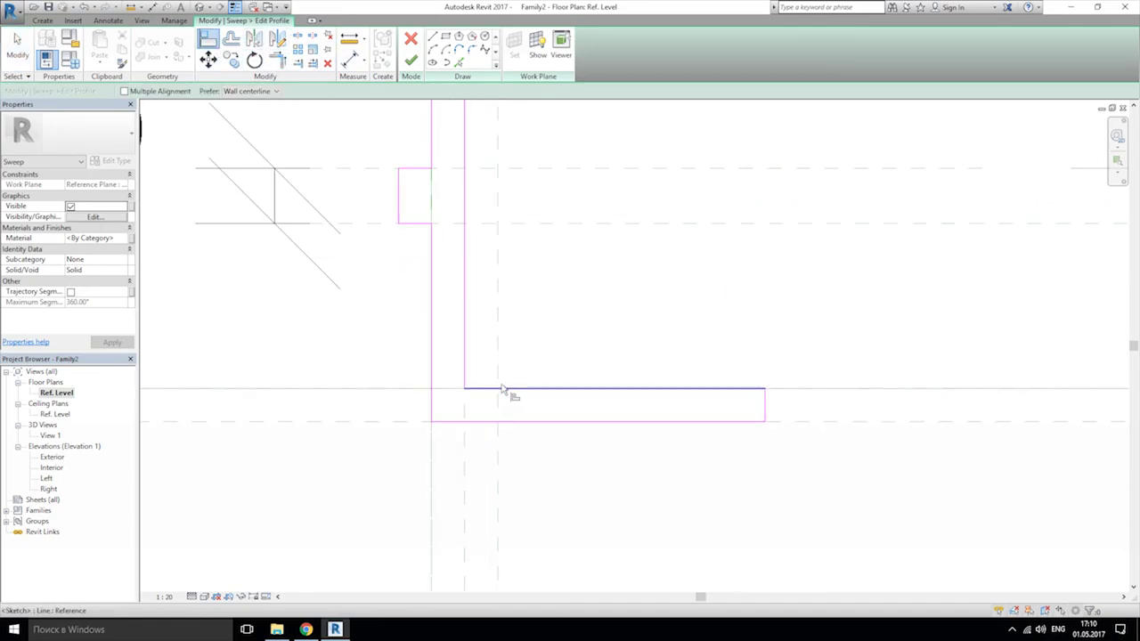
click(765, 408)
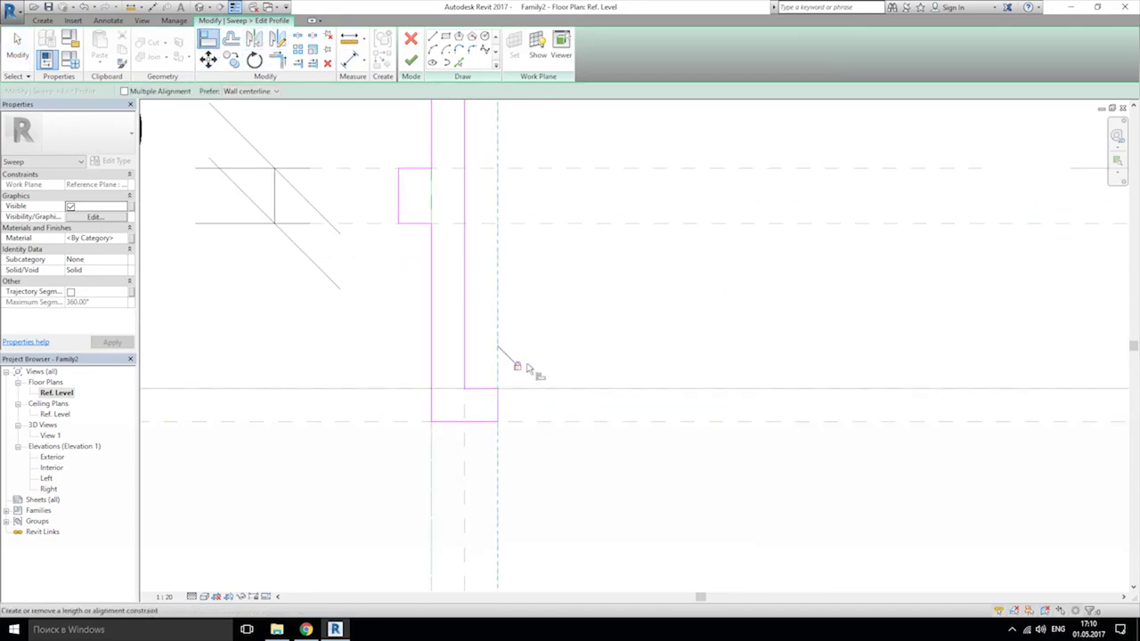
scroll(534, 399, down, 3)
scroll(484, 400, up, 3)
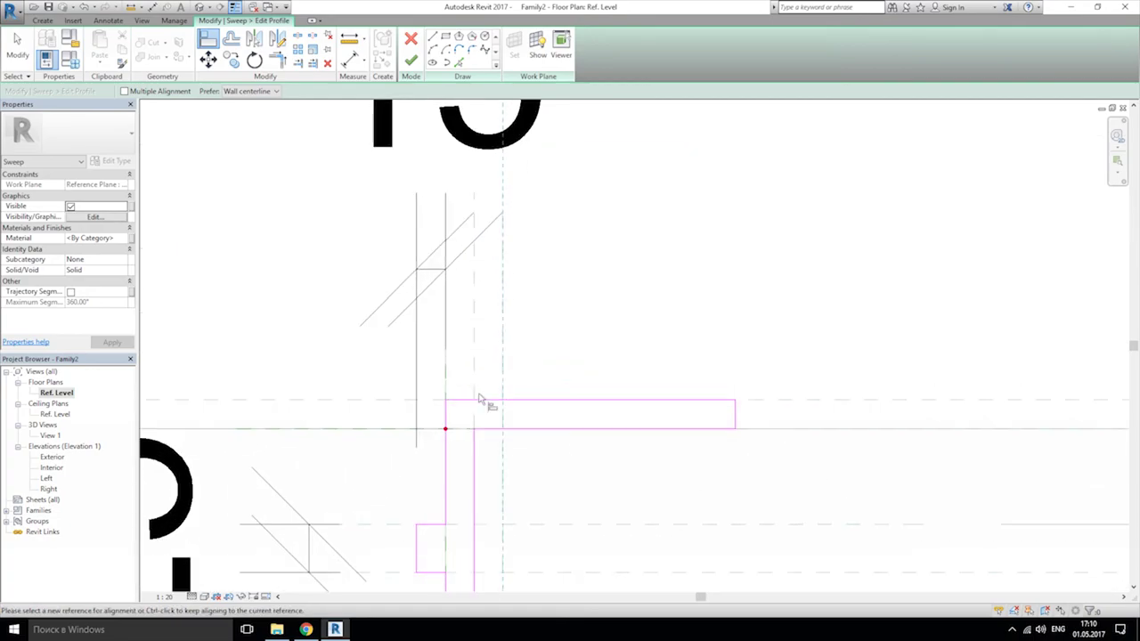
click(735, 416)
key(Escape)
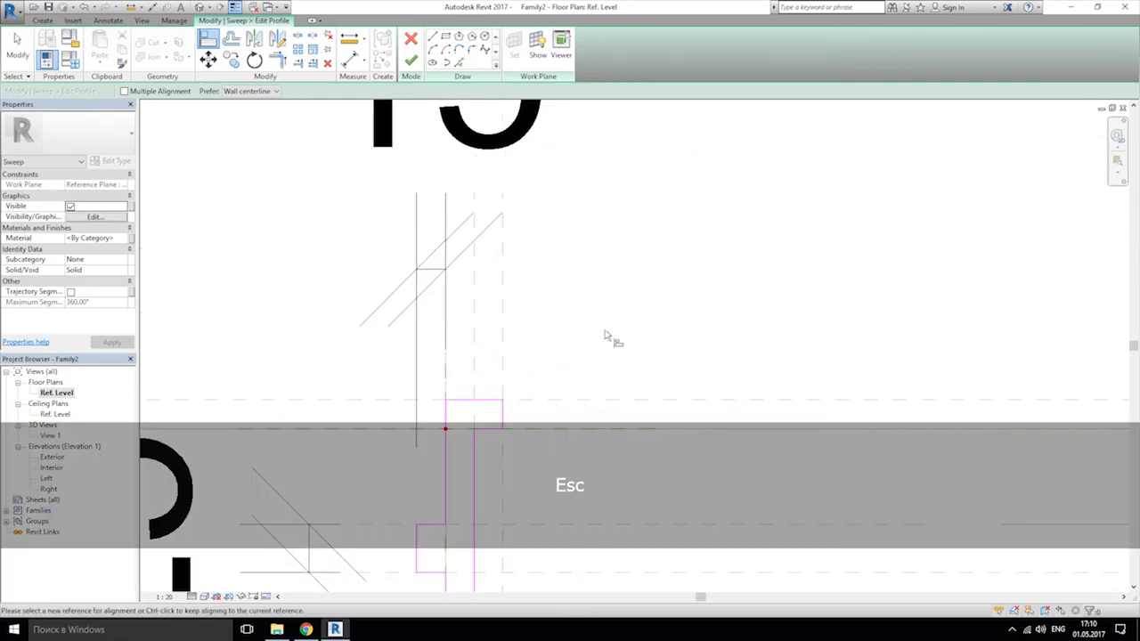
Step: Finish the profile sketch and complete the frame sweep
click(411, 61)
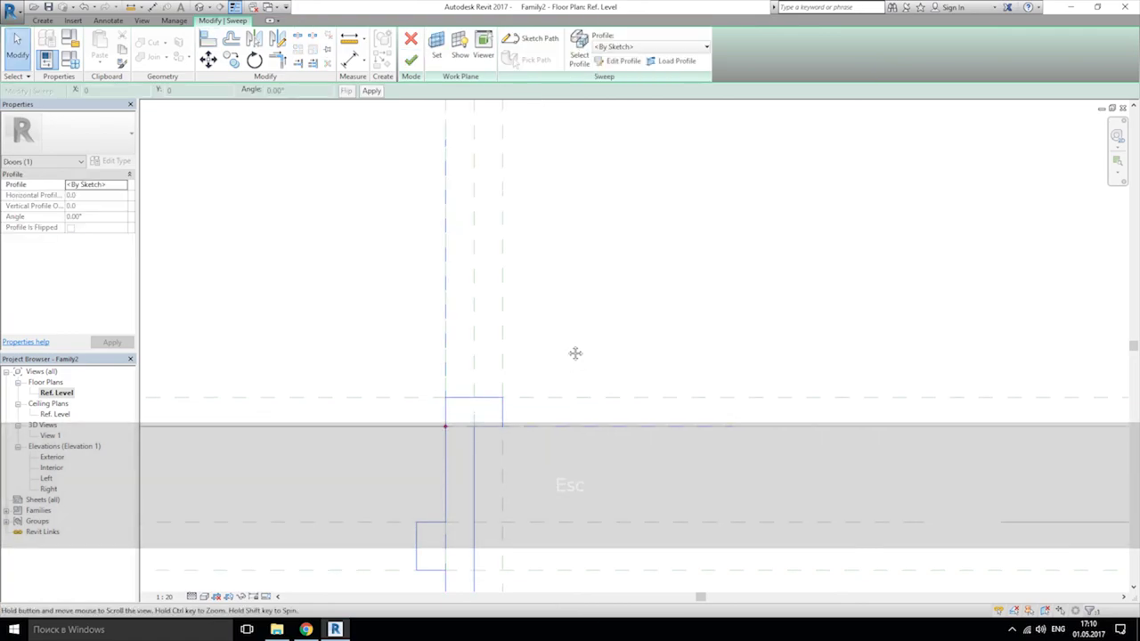
scroll(567, 300, down, 2)
scroll(548, 313, down, 2)
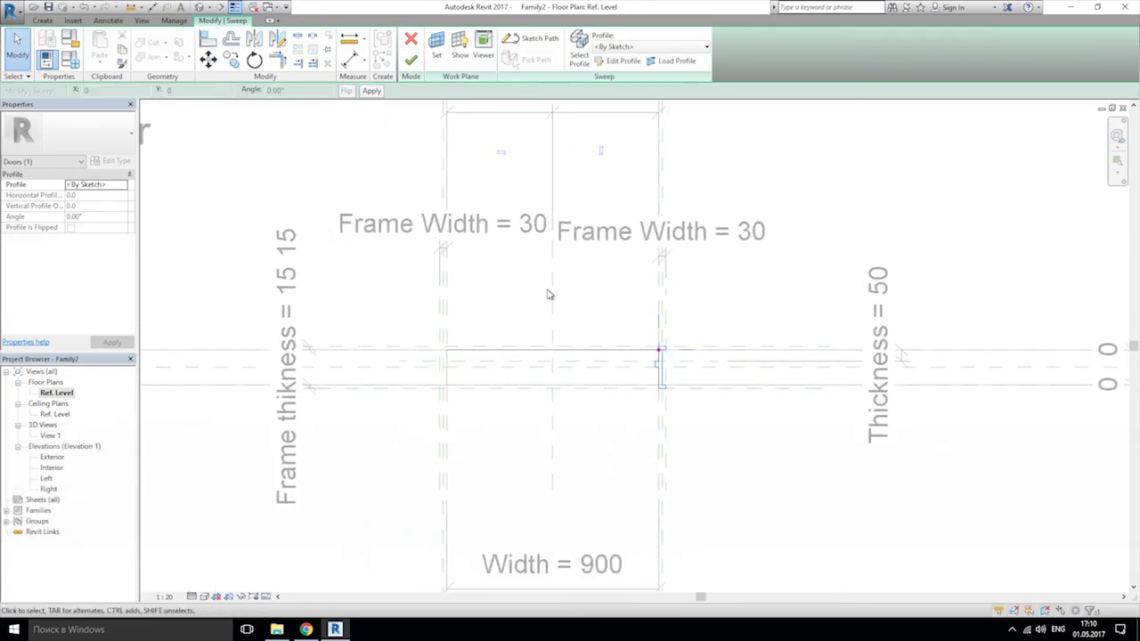
key(Escape)
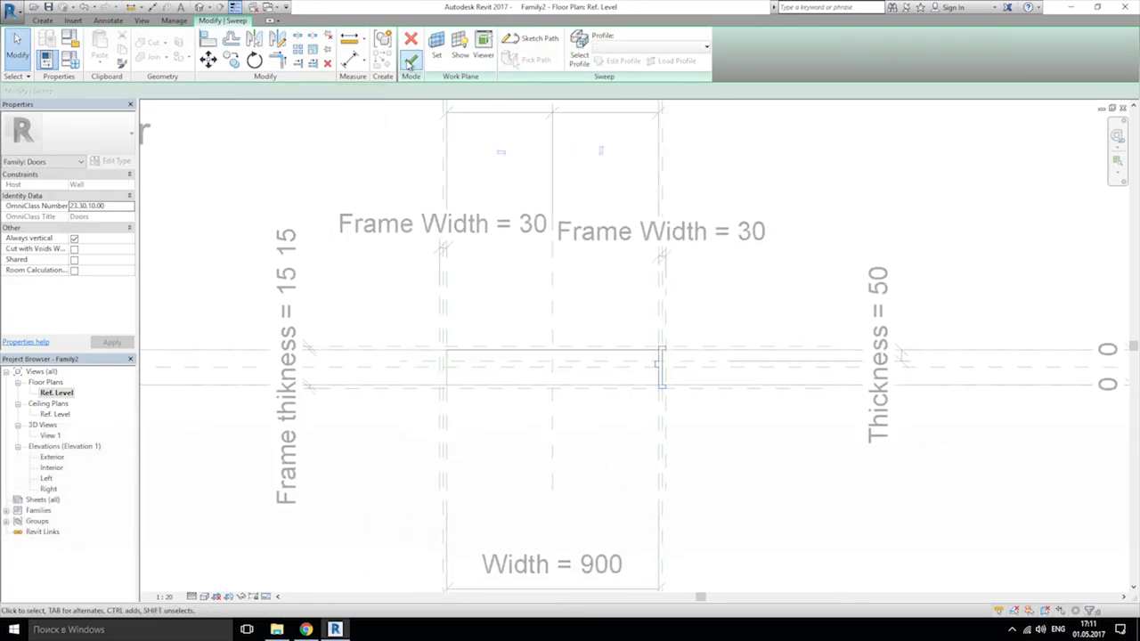
click(409, 62)
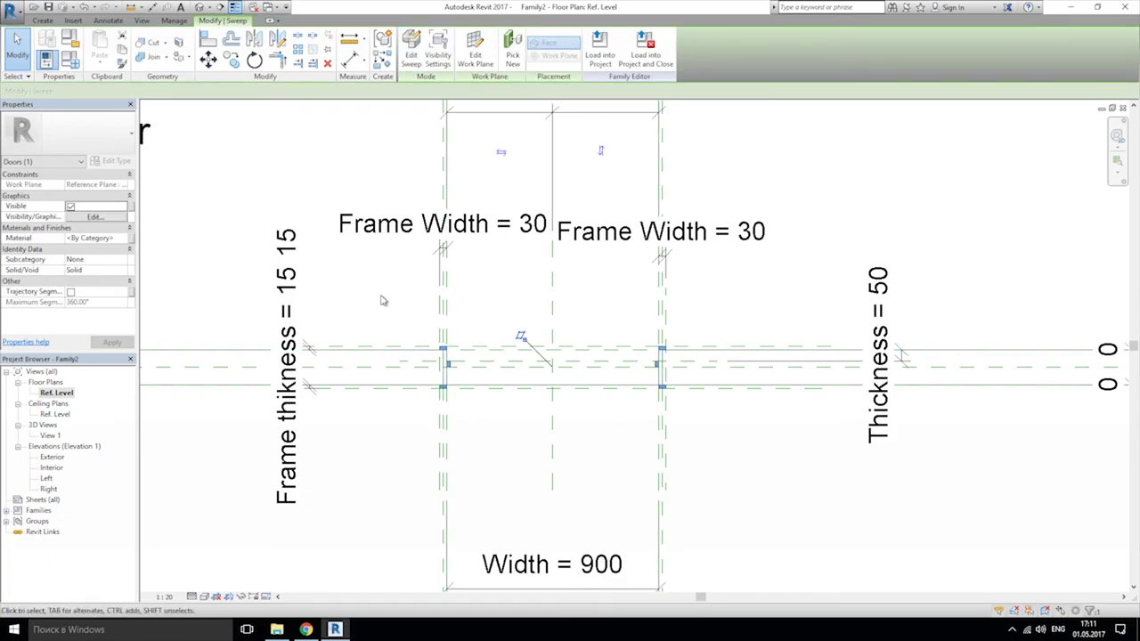
Step: Open the 3D view View 1, switch it to a shaded visual style and inspect the frame in the wall
double_click(51, 435)
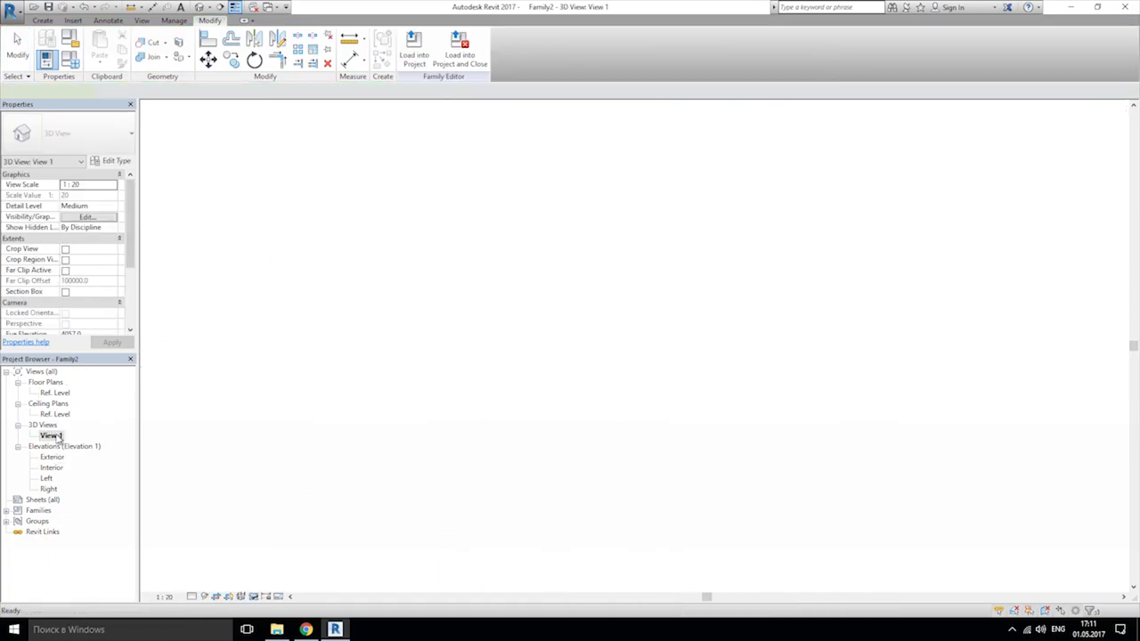
mouse_move(613, 427)
shift+middle_down()
mouse_move(534, 365)
mouse_move(506, 412)
mouse_move(483, 377)
mouse_move(585, 364)
mouse_move(674, 300)
mouse_move(387, 297)
mouse_move(251, 250)
mouse_move(258, 223)
mouse_move(572, 275)
mouse_move(566, 430)
shift+middle_up()
click(540, 358)
click(229, 596)
click(227, 546)
scroll(567, 374, up, 4)
scroll(567, 331, down, 5)
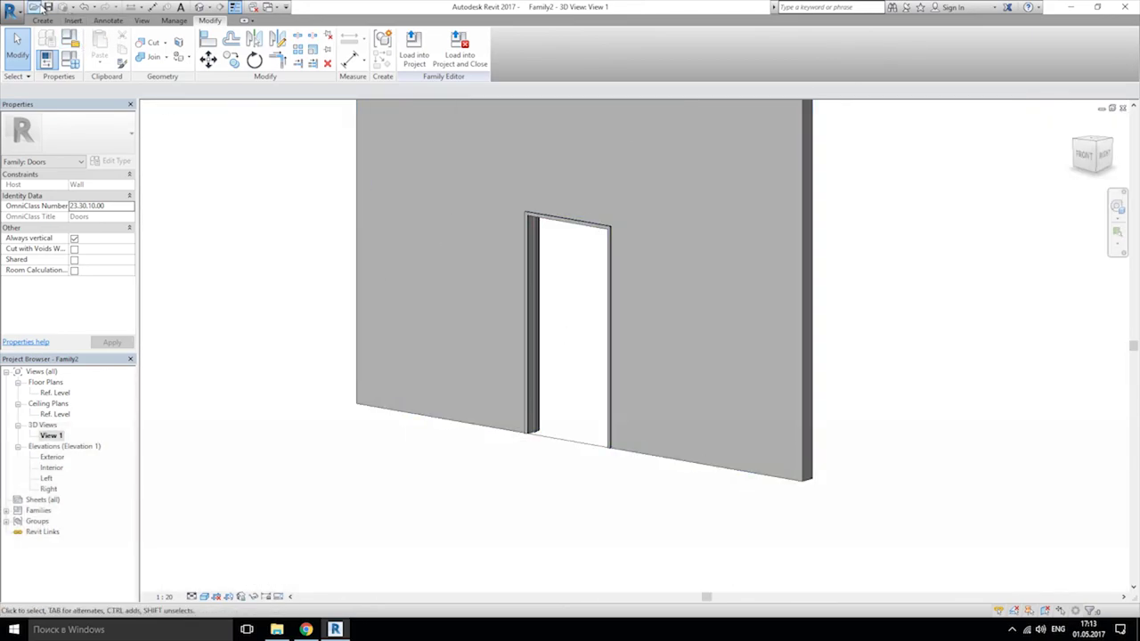
Step: Save the family as Single_frame in the Revit folder
click(47, 7)
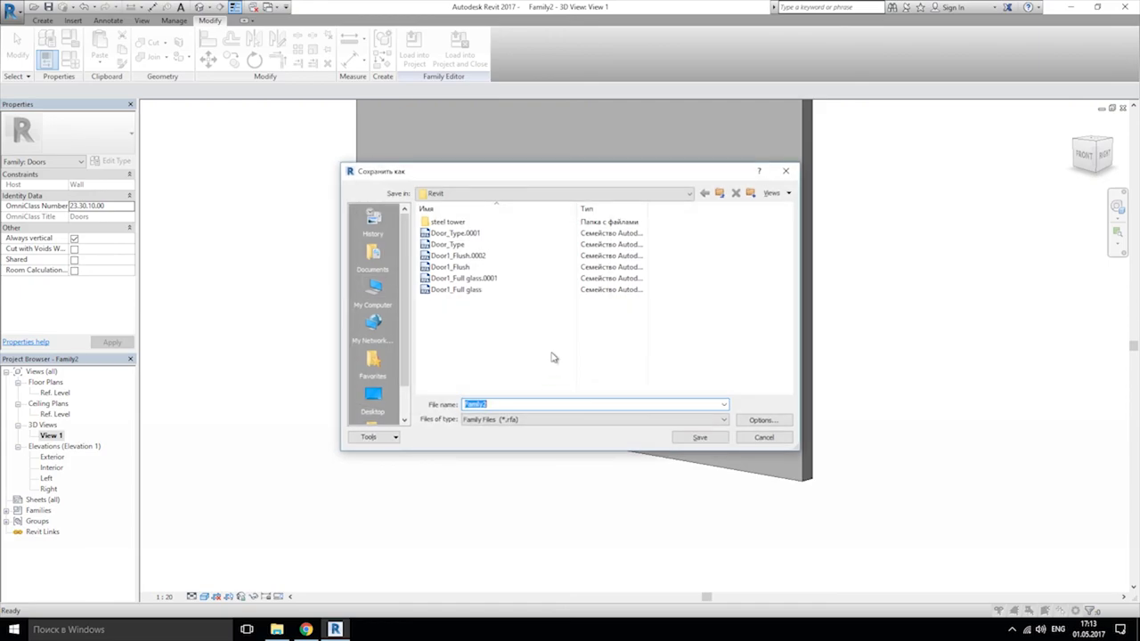
text(Sin)
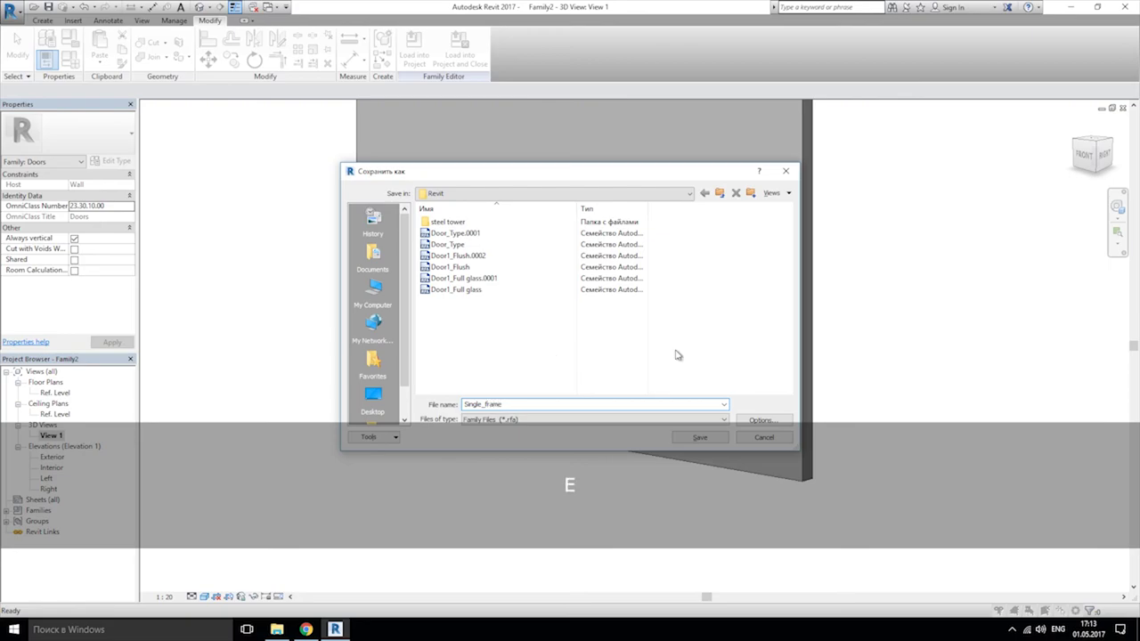
text(gle_frame)
click(779, 421)
click(588, 398)
click(700, 437)
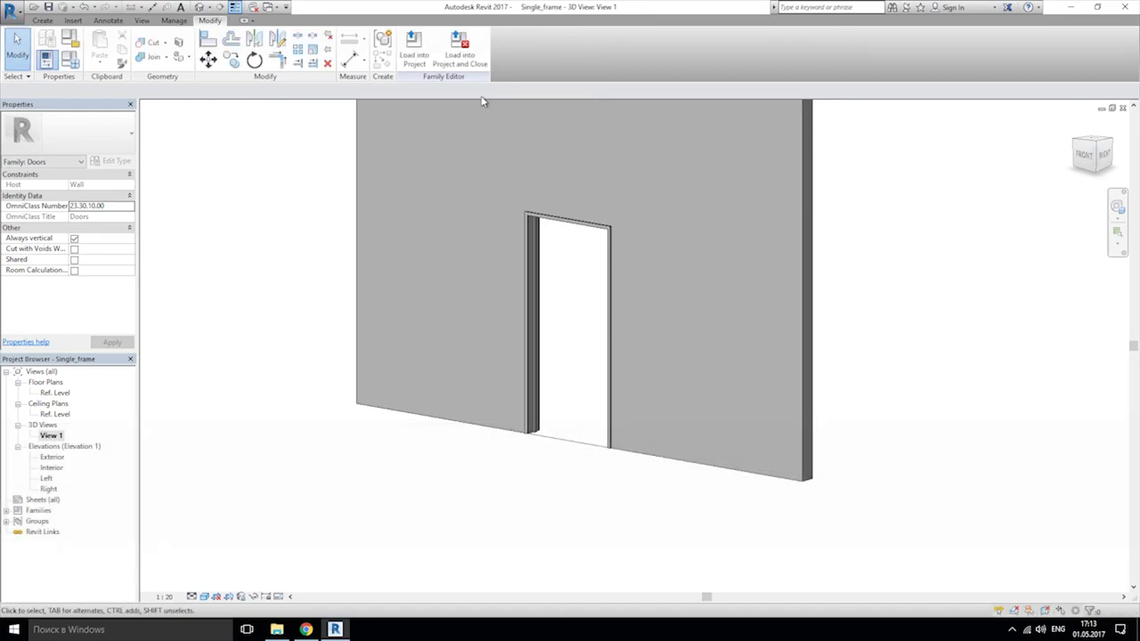
Step: Load the frame family into Door_Type and try to place it in the wall at the center of the door planes
click(426, 58)
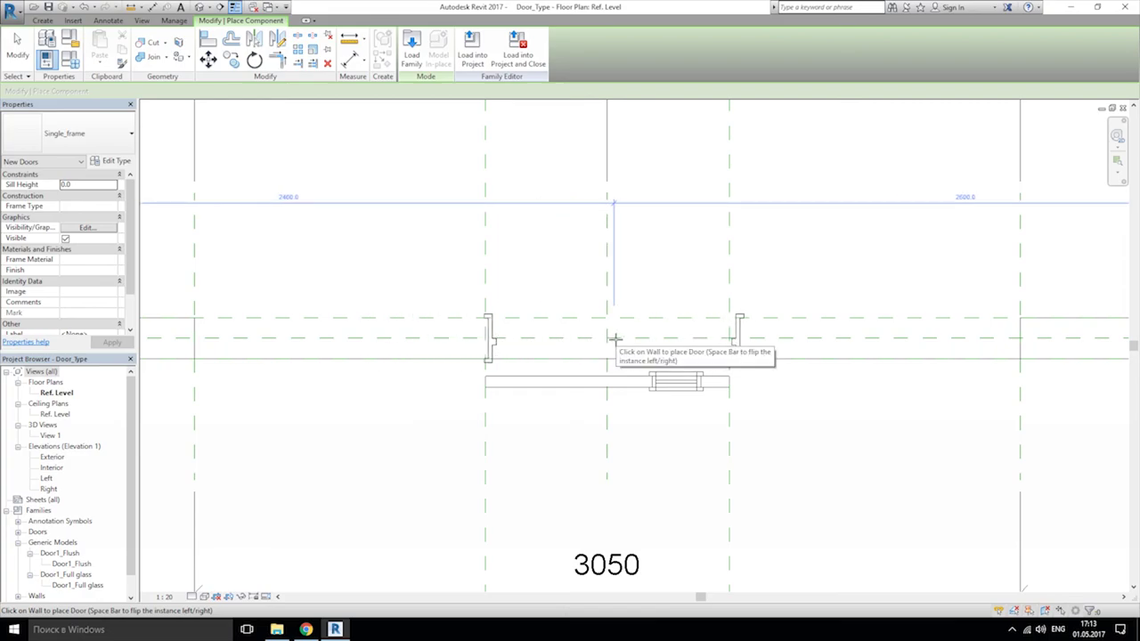
click(602, 341)
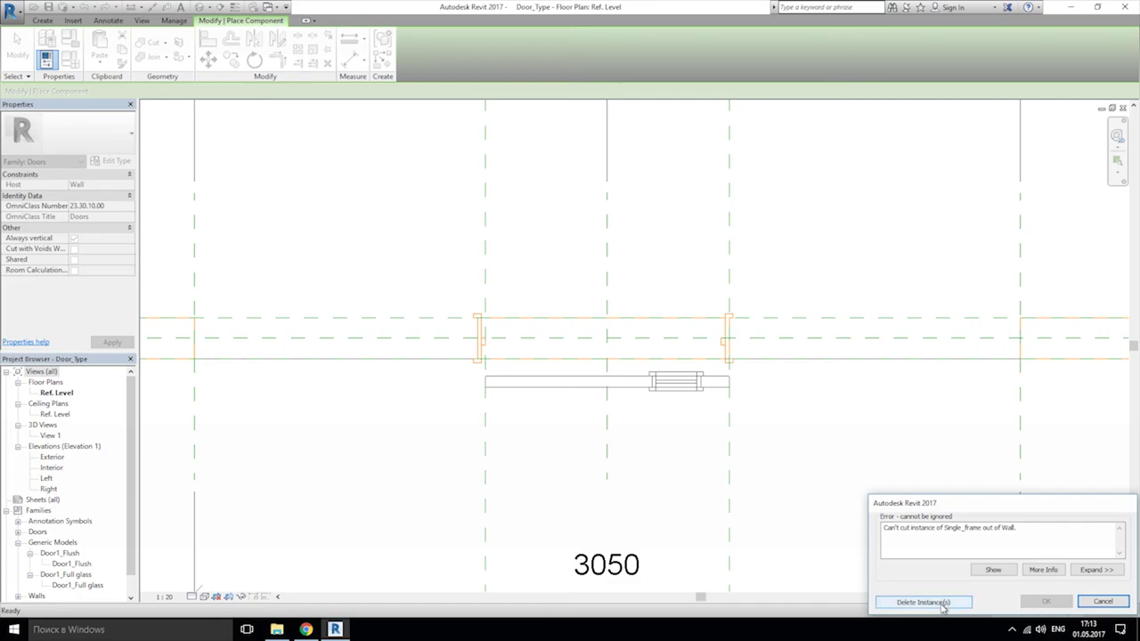
click(1101, 602)
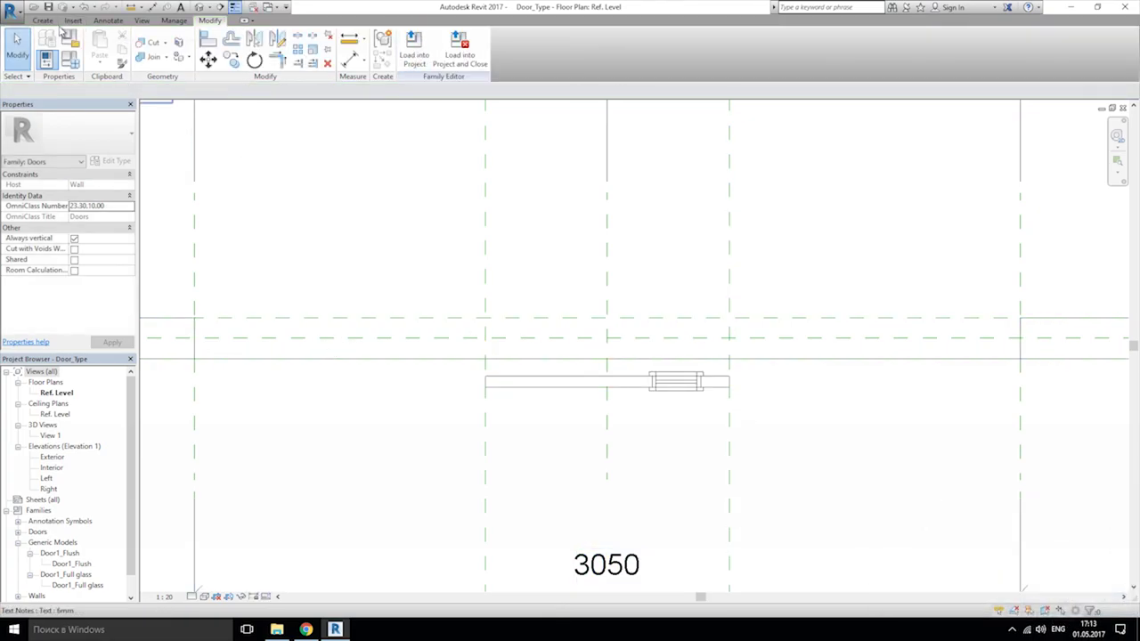
Step: Place a Single_frame component in the wall, beside the Door1_Flush leaf and clear of the center reference plane
click(42, 20)
click(293, 46)
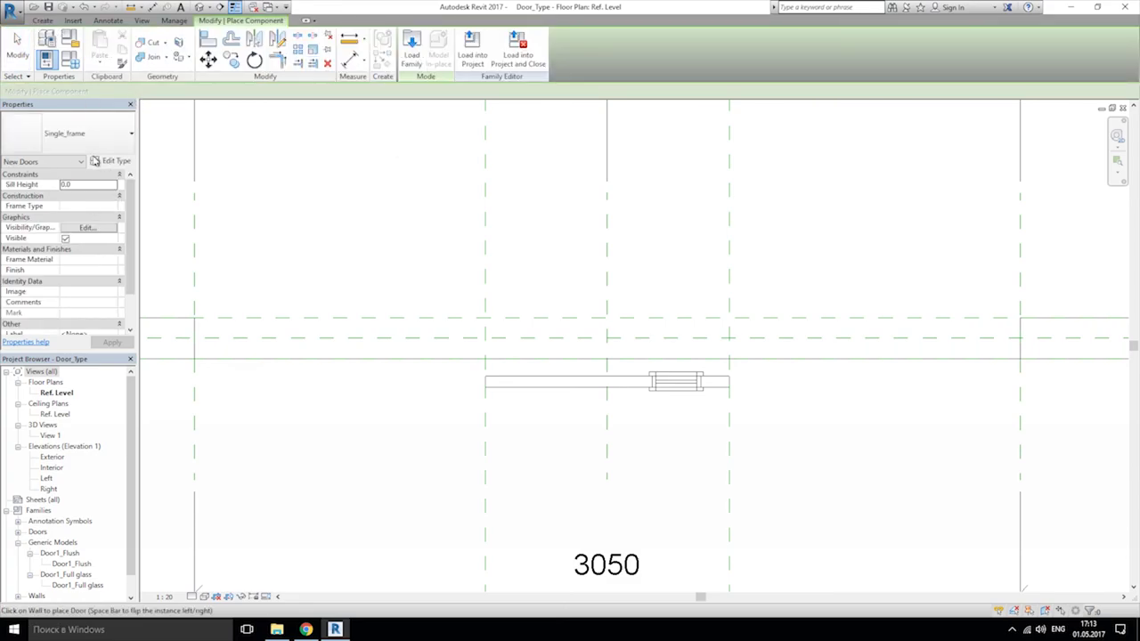
click(98, 142)
click(89, 247)
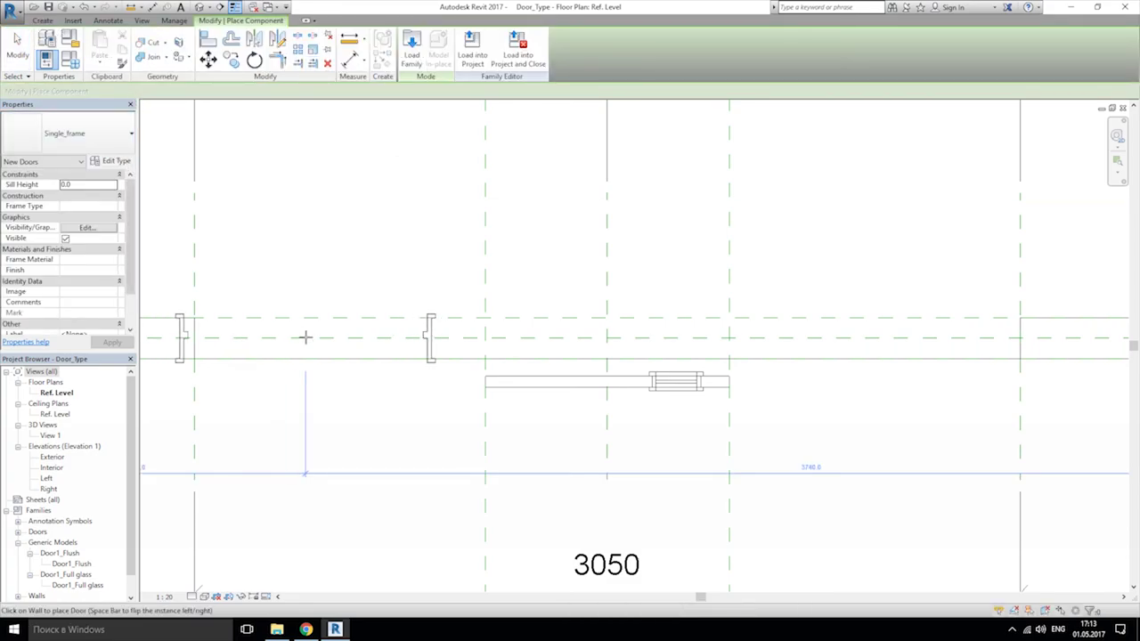
key(Escape)
key(Escape)
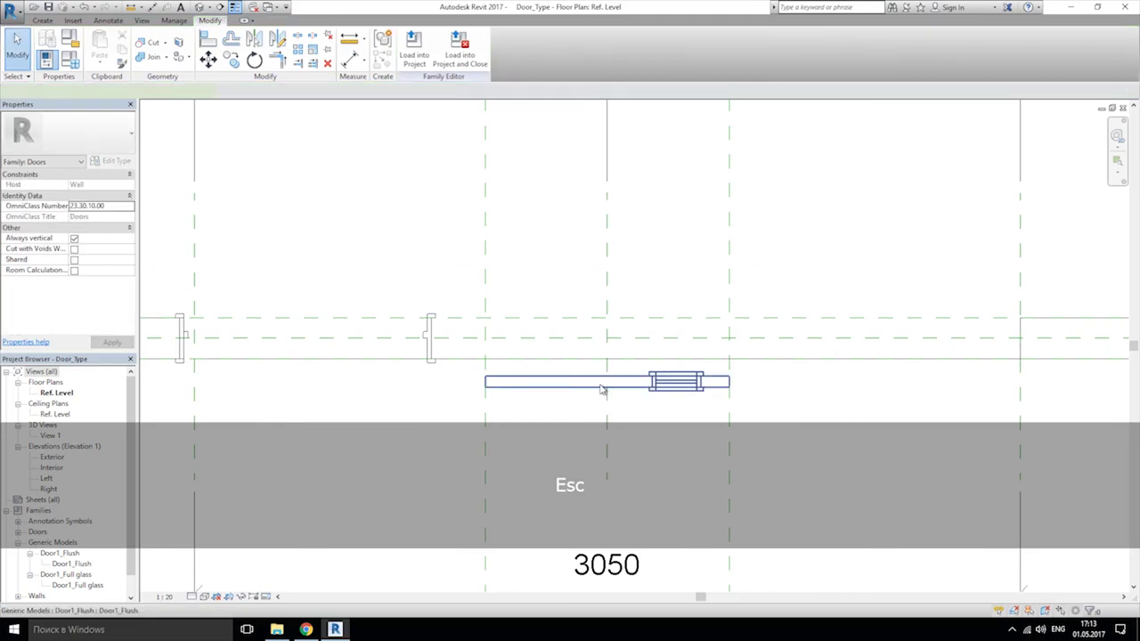
Step: Align the Door1_Flush leaf's upper edge with the horizontal reference plane along the wall's exterior face
click(601, 390)
scroll(604, 403, up, 2)
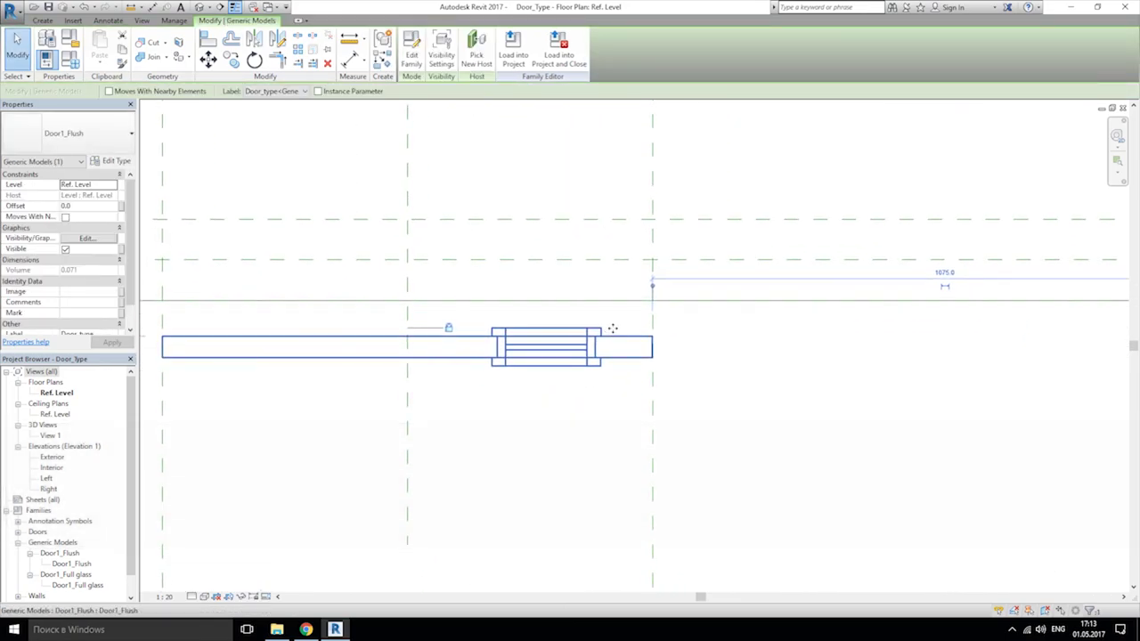
click(210, 45)
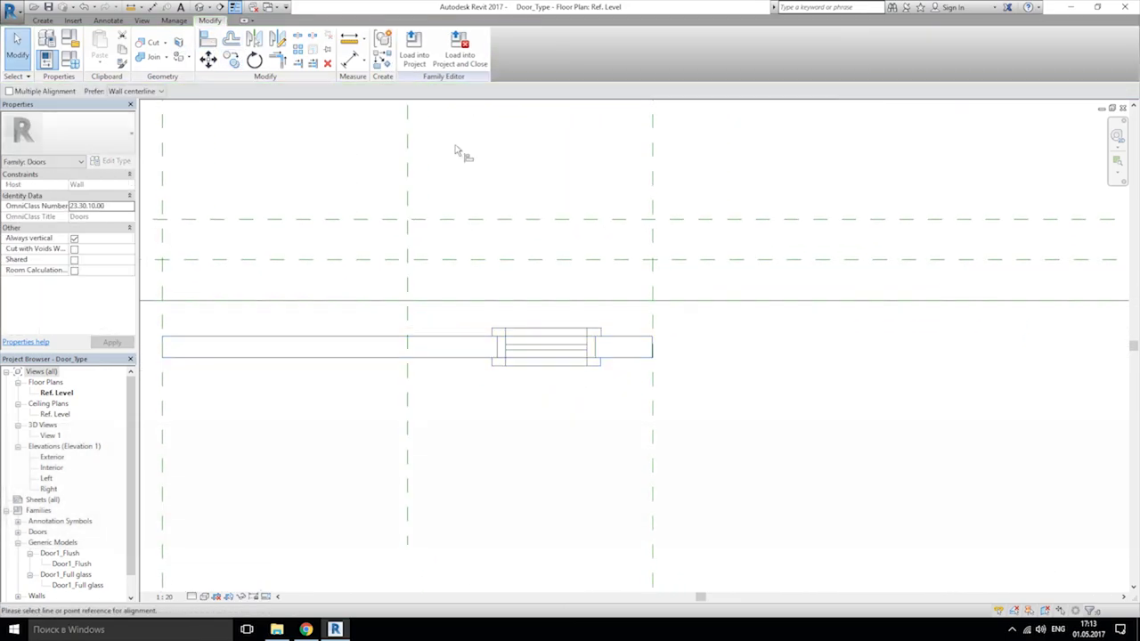
click(613, 219)
click(649, 340)
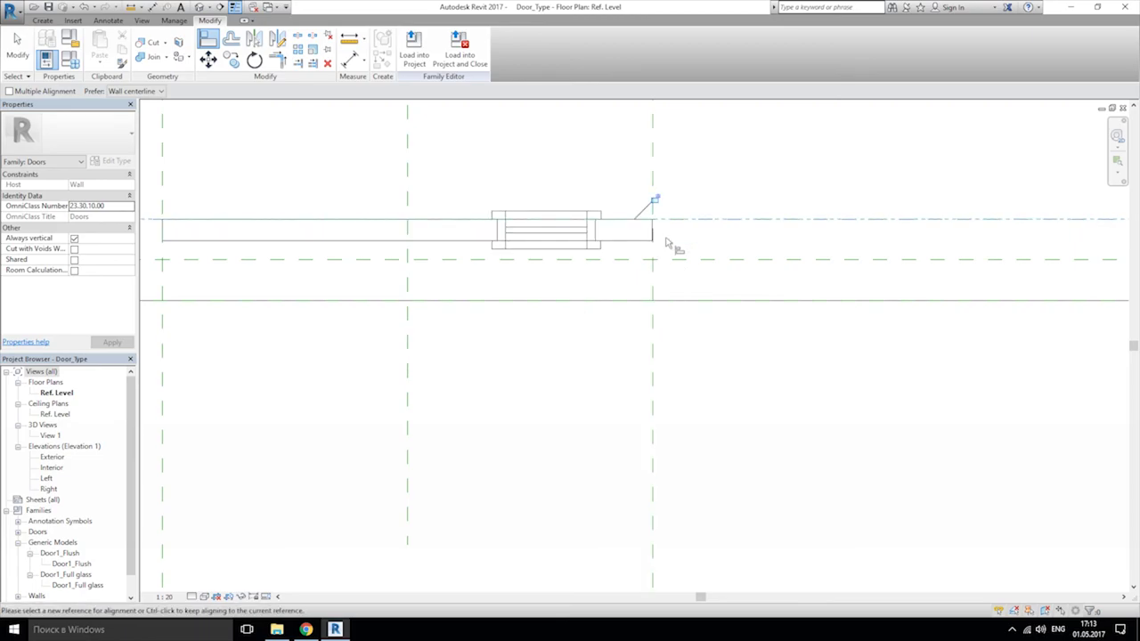
key(Escape)
Step: Try to align the Single_frame's inner side face with the door-width reference plane at the leaf's handle side, deleting the conflicting instance
scroll(653, 321, down, 5)
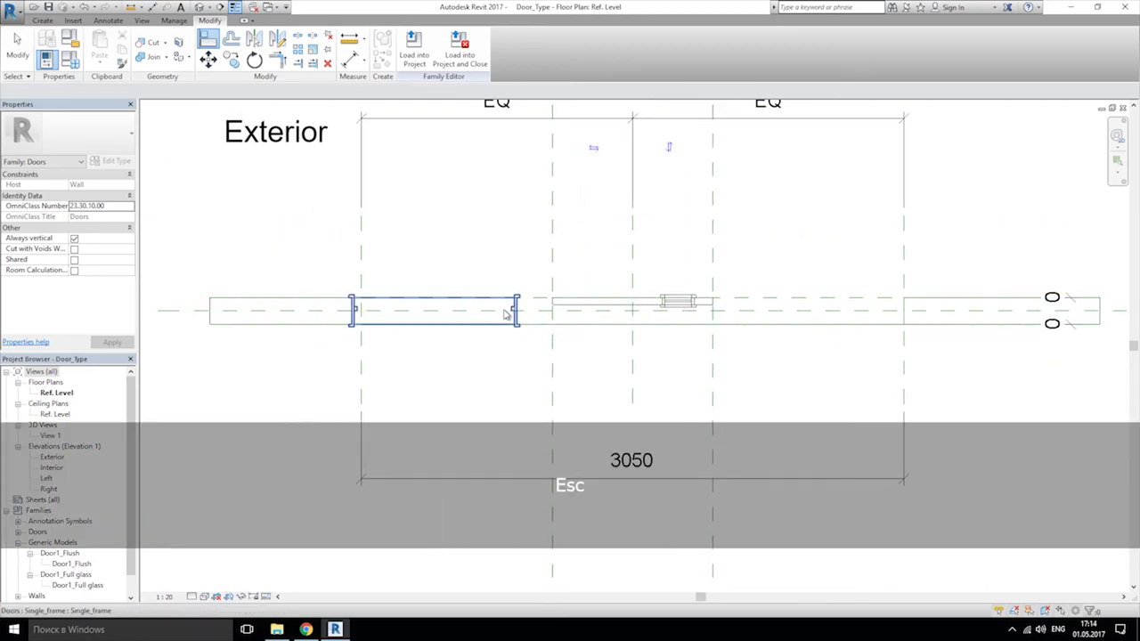
click(505, 313)
scroll(561, 294, up, 2)
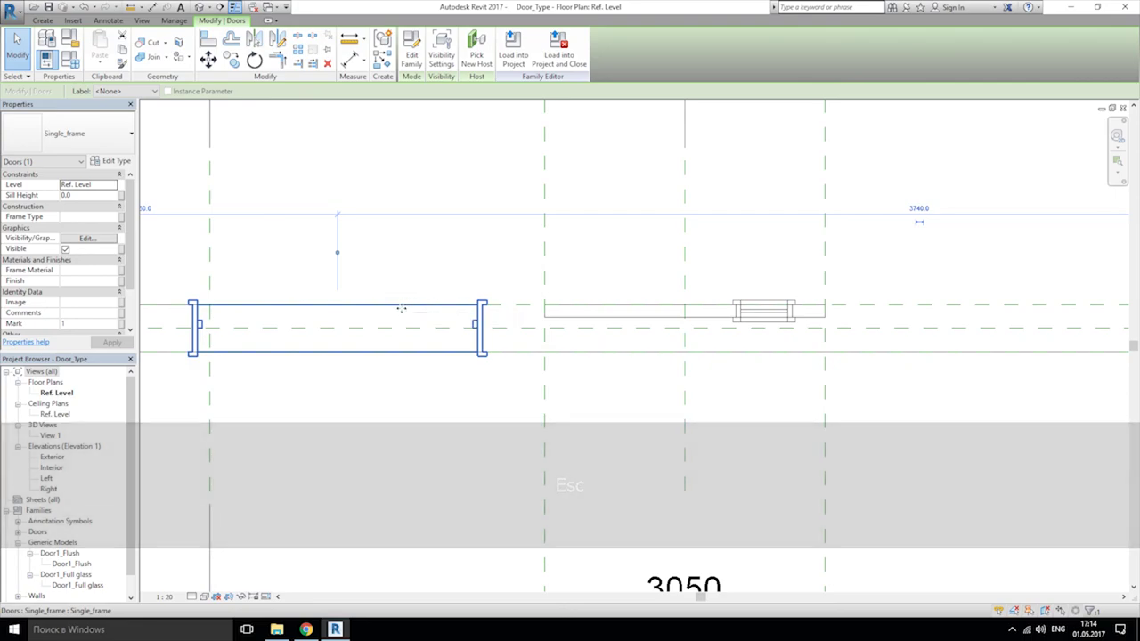
key(Escape)
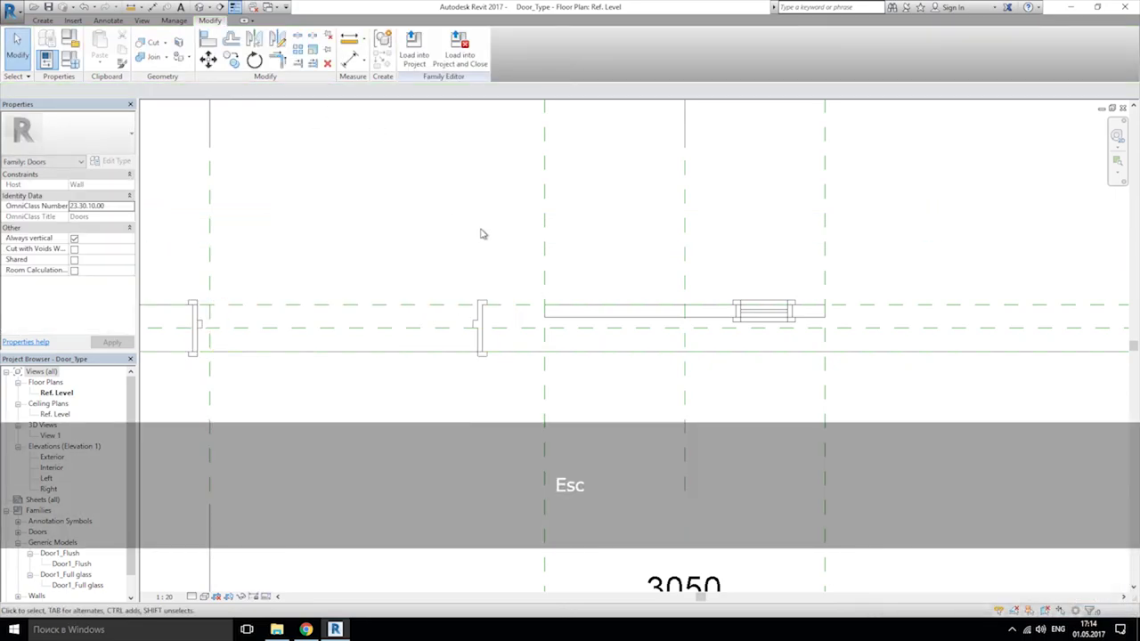
key(a)
key(l)
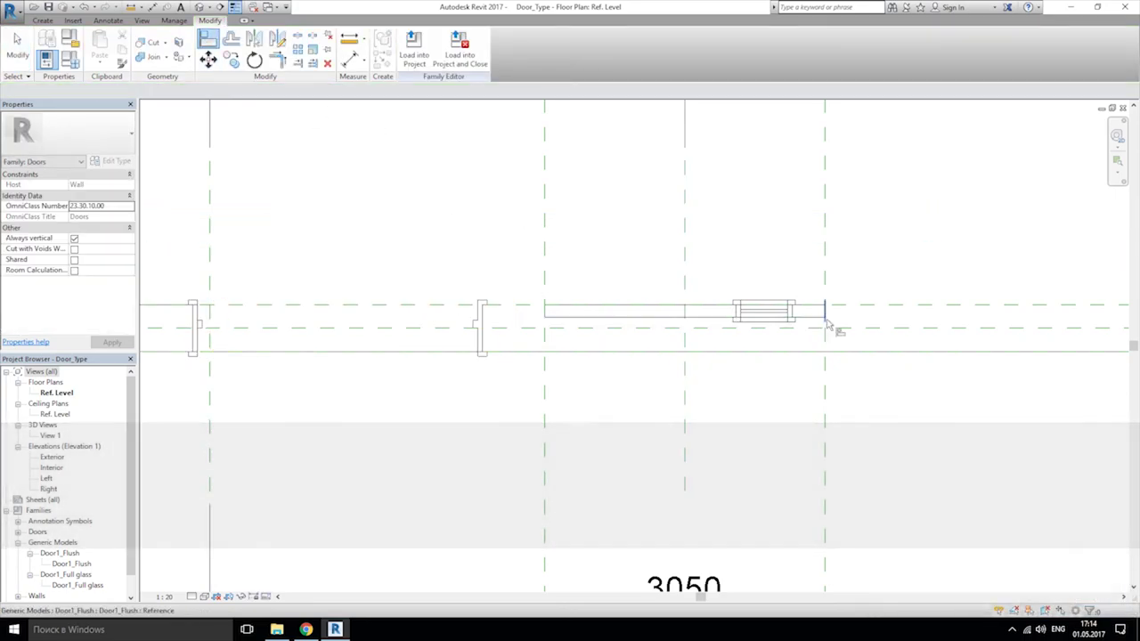
scroll(830, 329, up, 2)
click(833, 364)
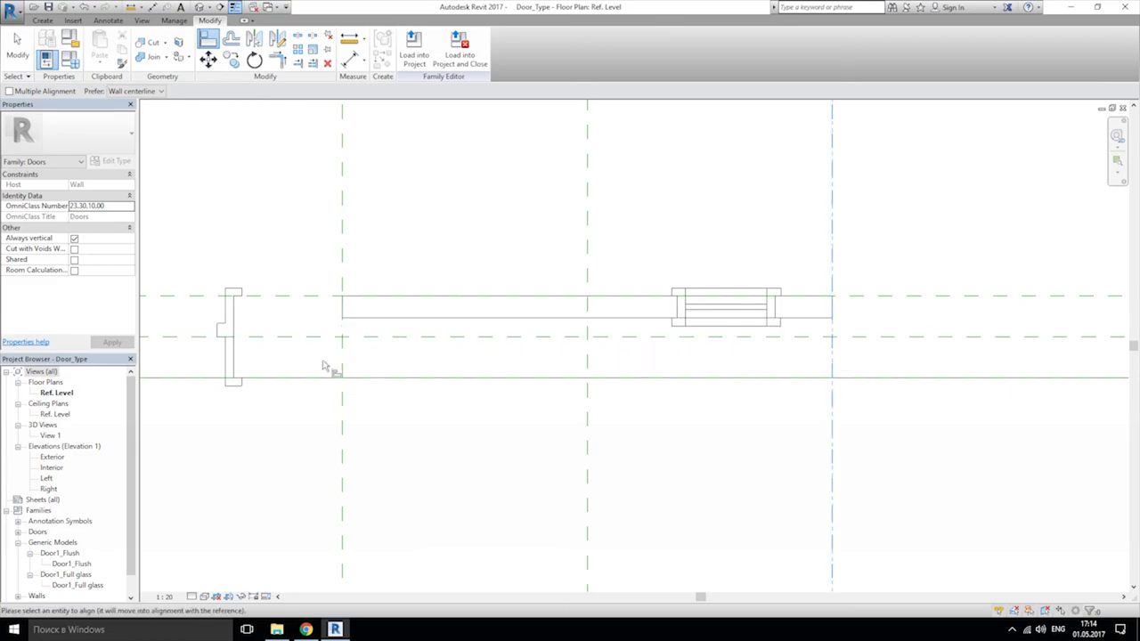
click(224, 351)
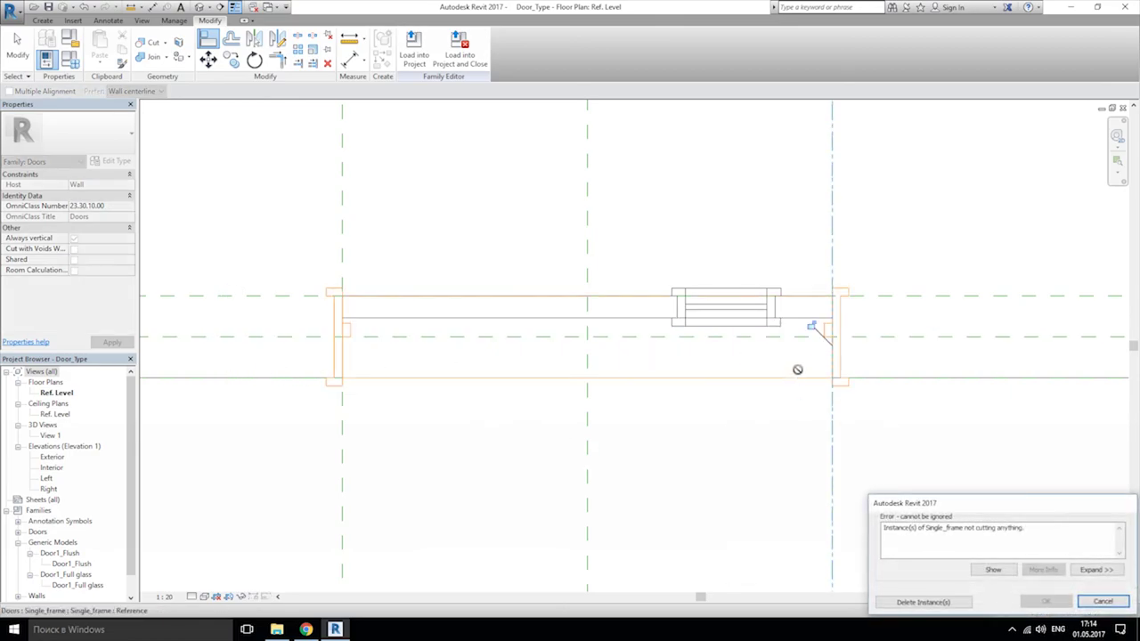
click(922, 602)
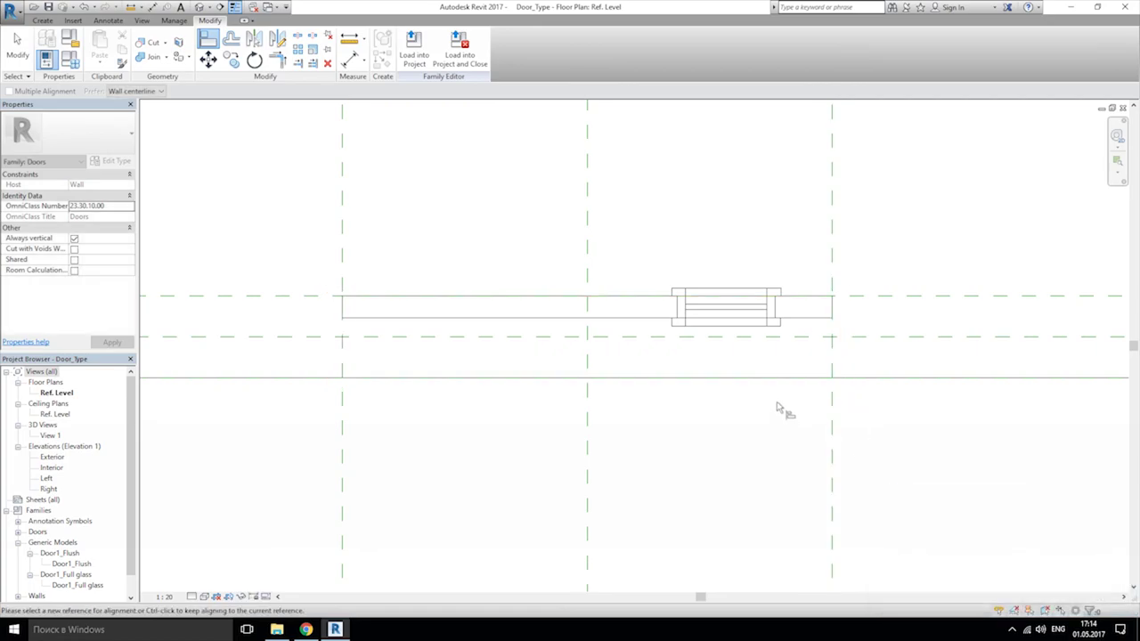
Step: Undo the deletion of the Single_frame instance and leave the Align command
scroll(712, 405, down, 5)
key(ctrl+z)
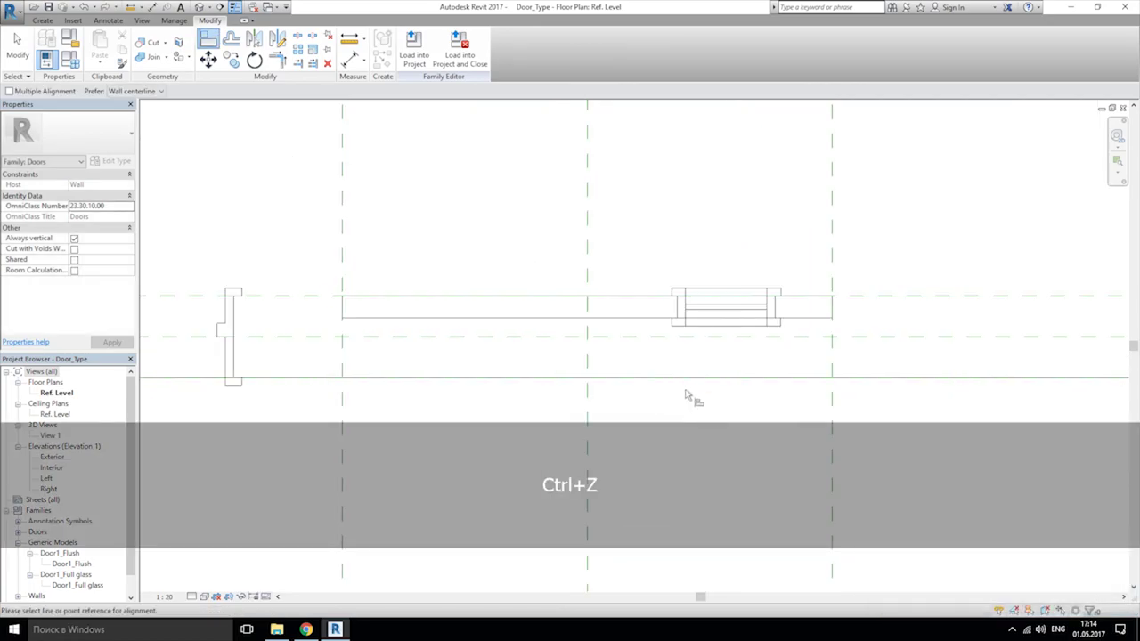
scroll(677, 399, down, 2)
key(Escape)
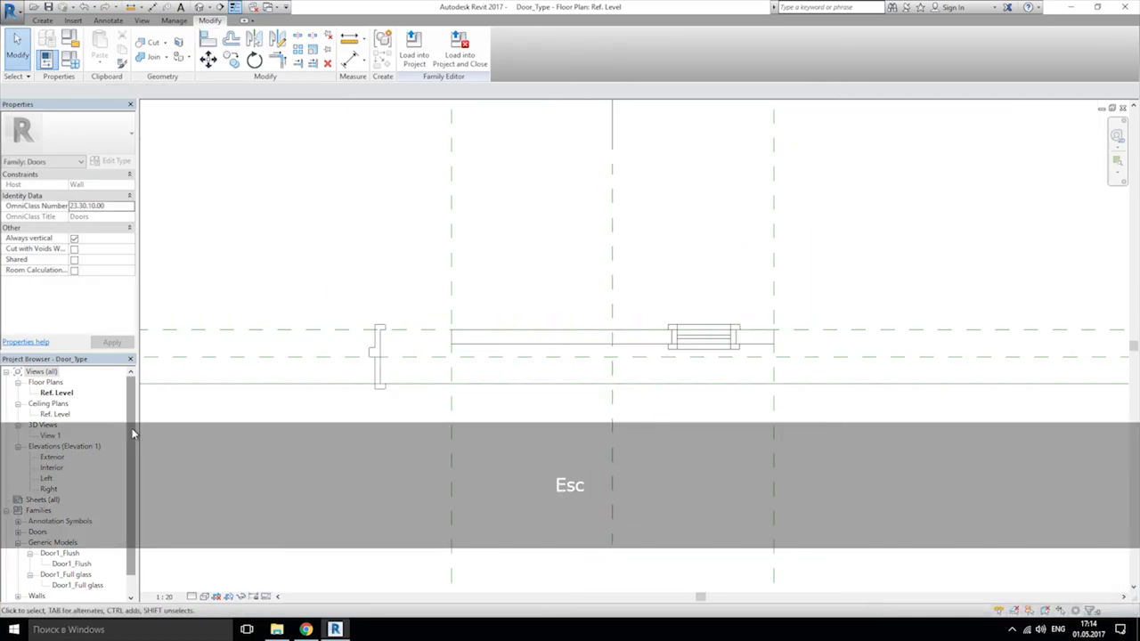
Step: Open the Exterior elevation view
click(51, 457)
double_click(54, 459)
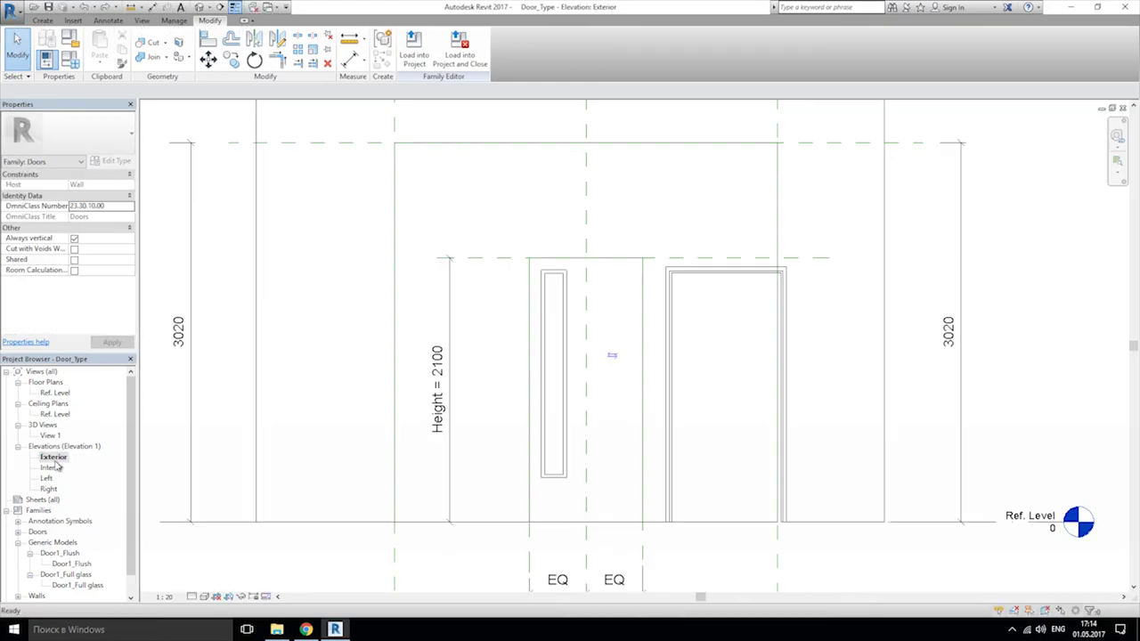
click(400, 224)
middle_drag(449, 229, 396, 329)
double_click(339, 290)
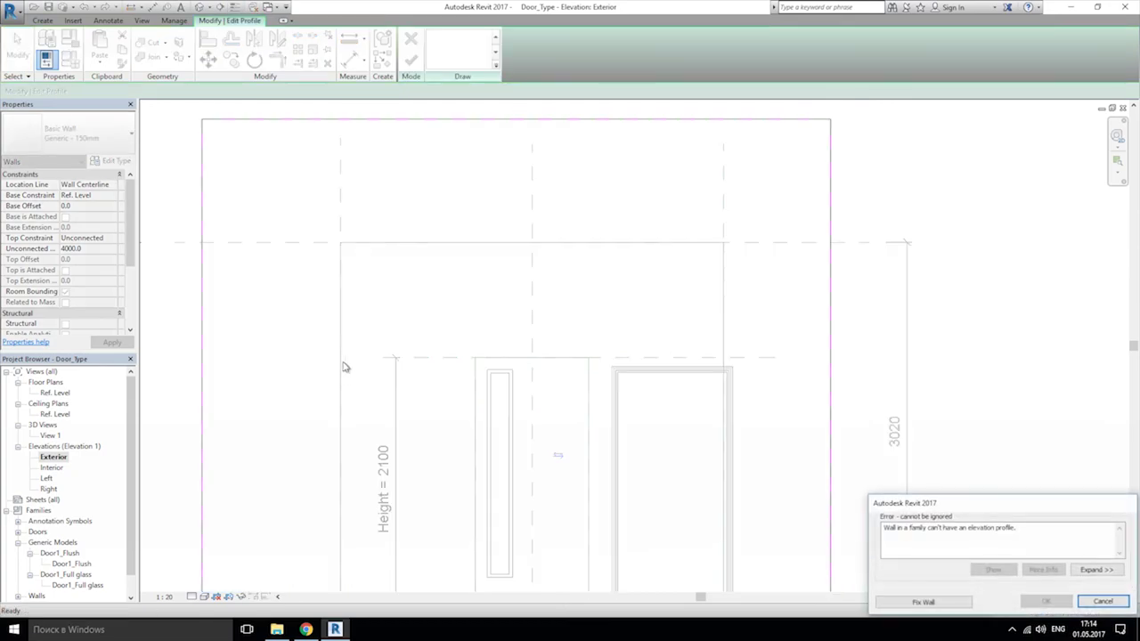
click(1102, 601)
Step: Align the large wall opening's upper reference plane with the door's Height reference plane
click(729, 353)
middle_drag(729, 353, 705, 300)
middle_drag(726, 261, 714, 299)
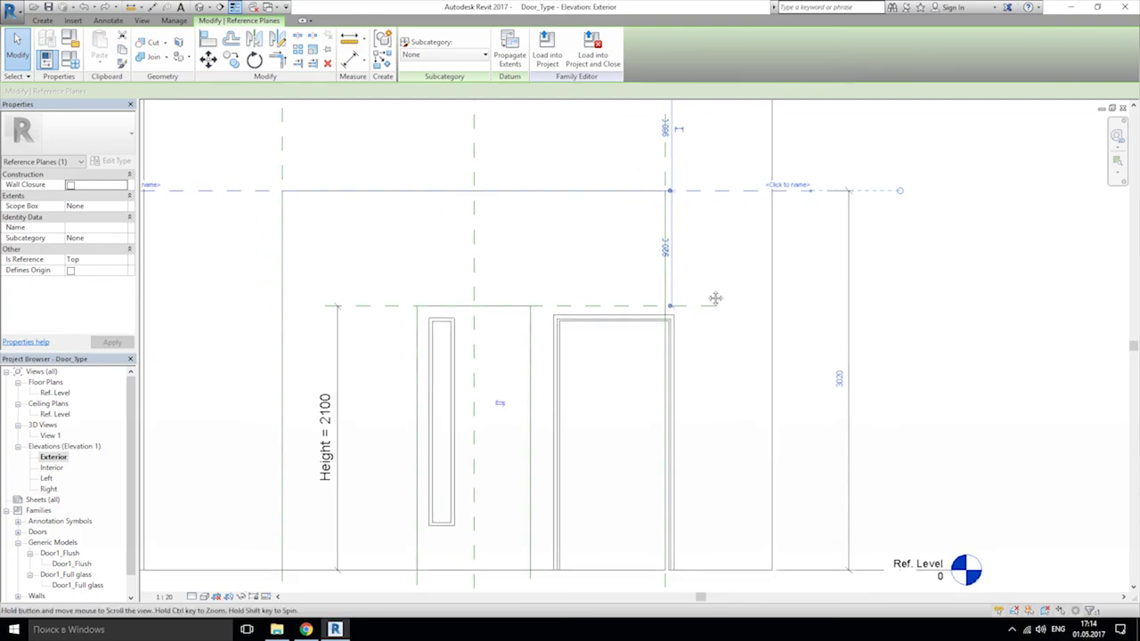
click(712, 241)
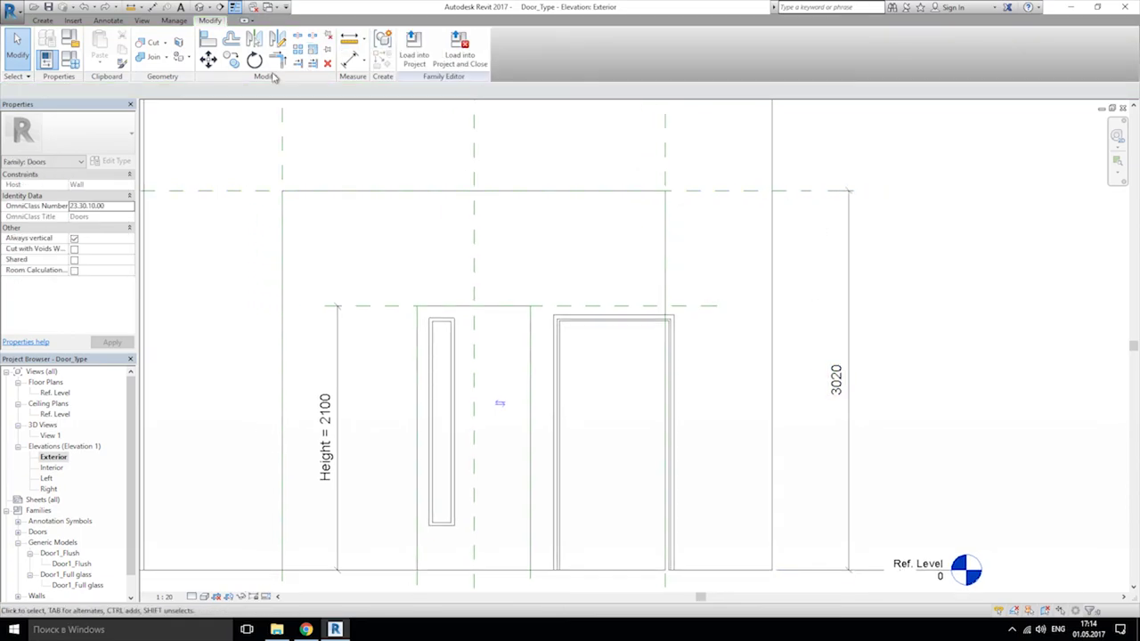
click(208, 40)
click(616, 306)
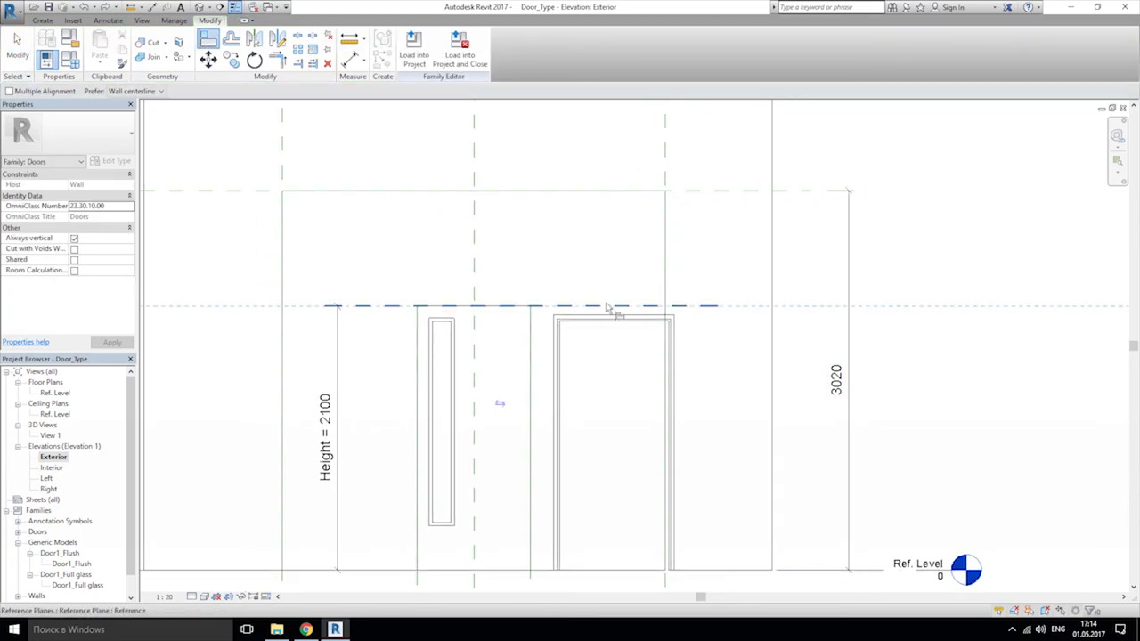
click(711, 191)
scroll(500, 328, down, 1)
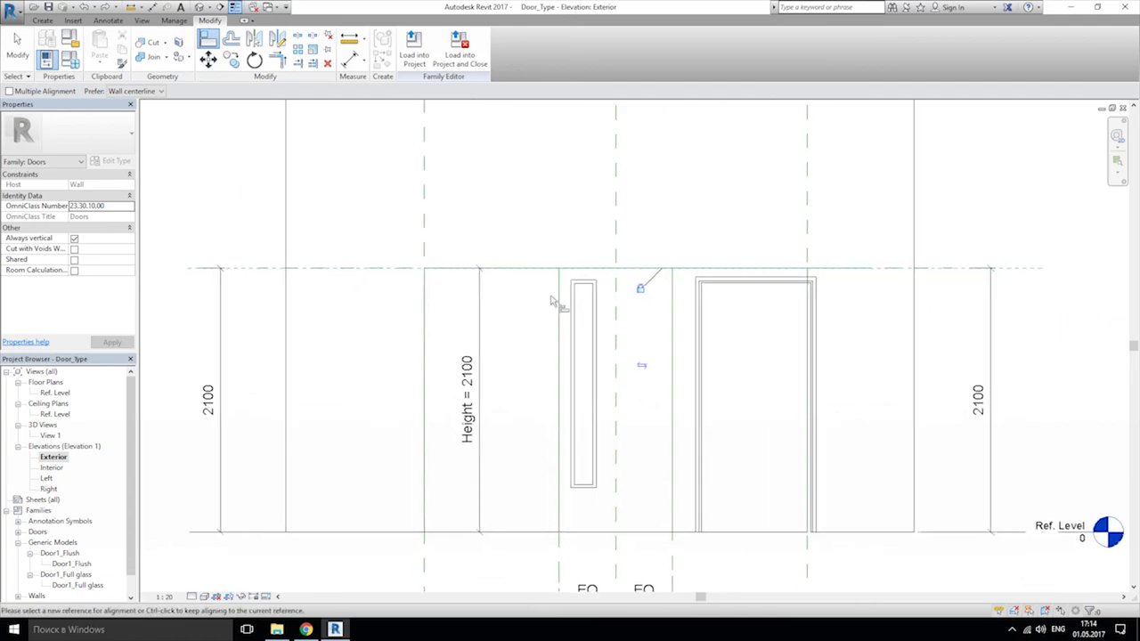
middle_drag(501, 257, 535, 290)
scroll(540, 287, up, 2)
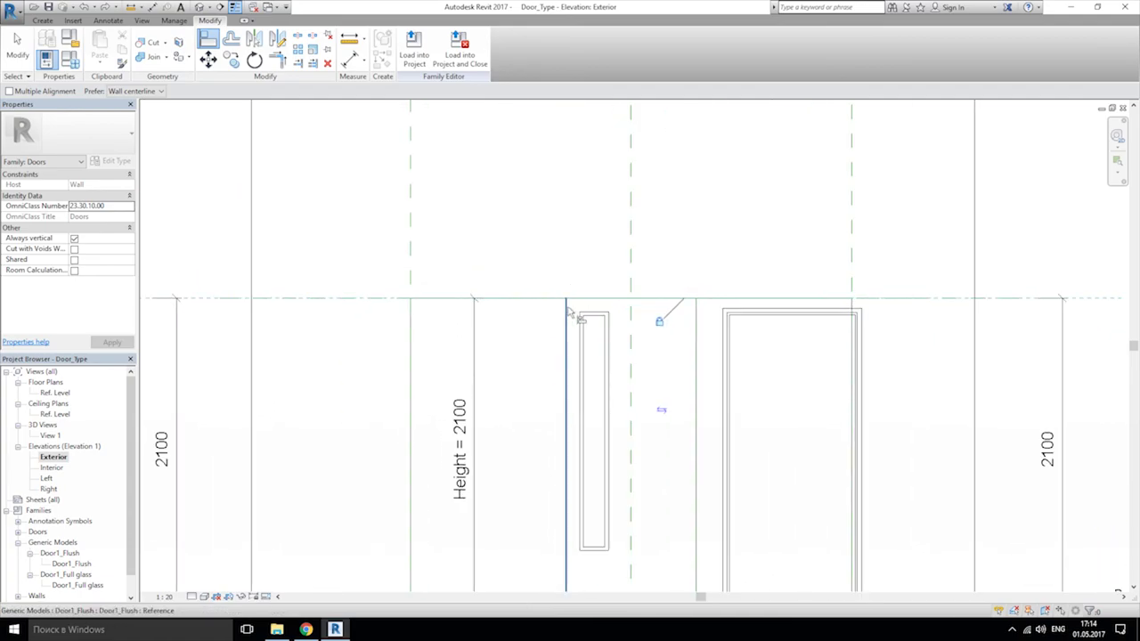
Step: Align the large wall opening's side reference plane with the side edge of the Door1_Flush leaf beside the glazed panel
click(564, 319)
click(413, 258)
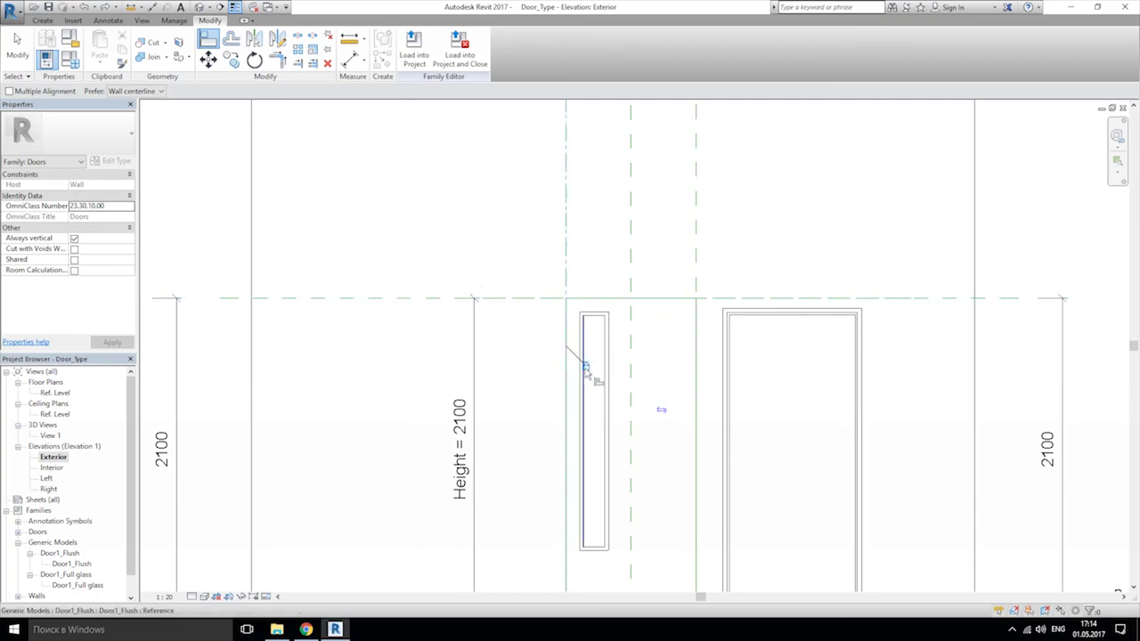
click(697, 322)
middle_drag(697, 322, 559, 386)
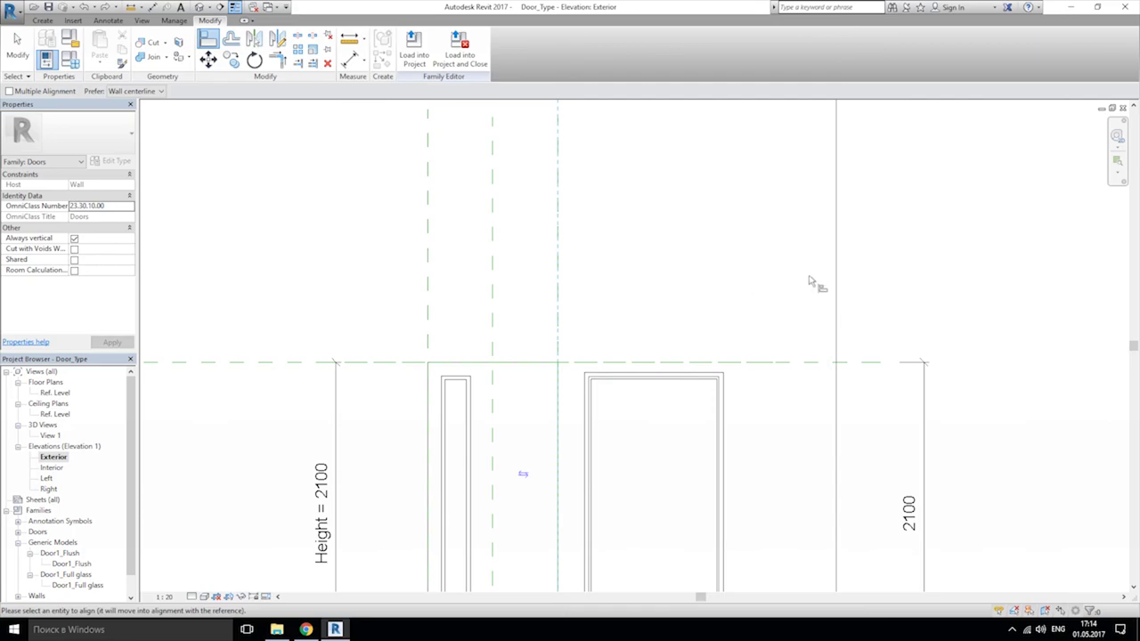
key(Escape)
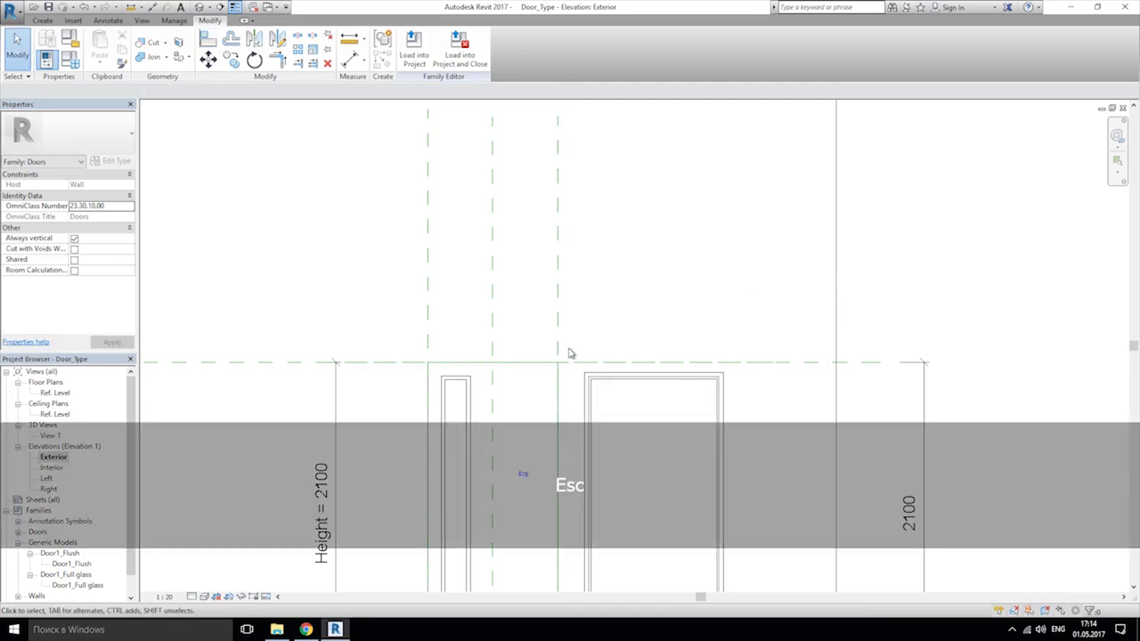
click(210, 43)
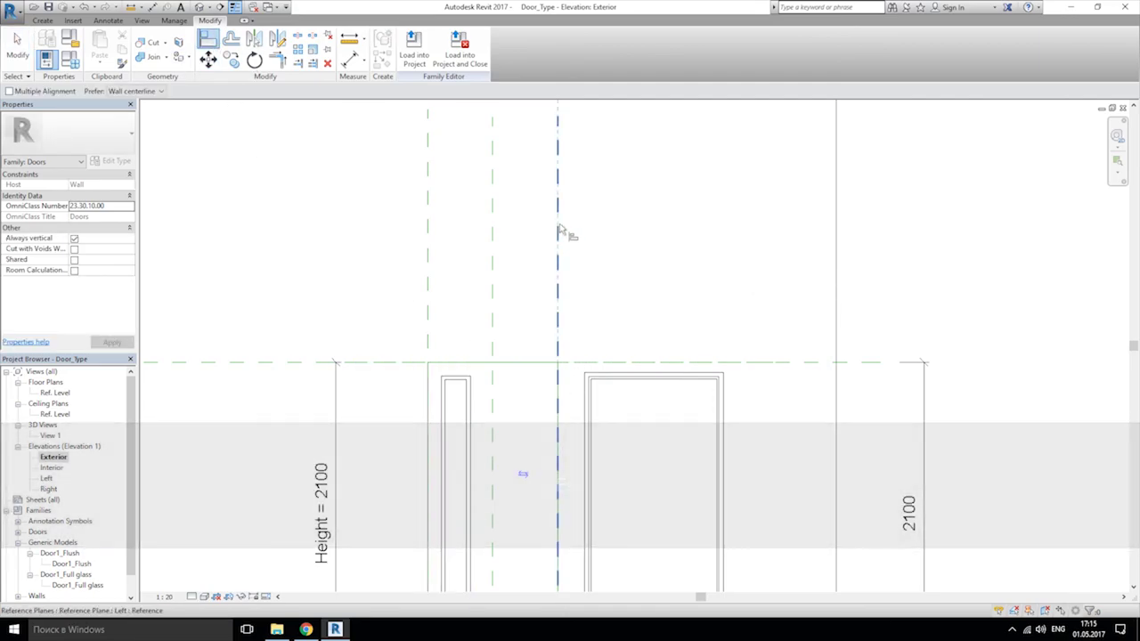
click(559, 232)
key(Escape)
Step: Inspect the wall and its reduced opening in the Exterior elevation and in the 3D view
scroll(757, 292, down, 3)
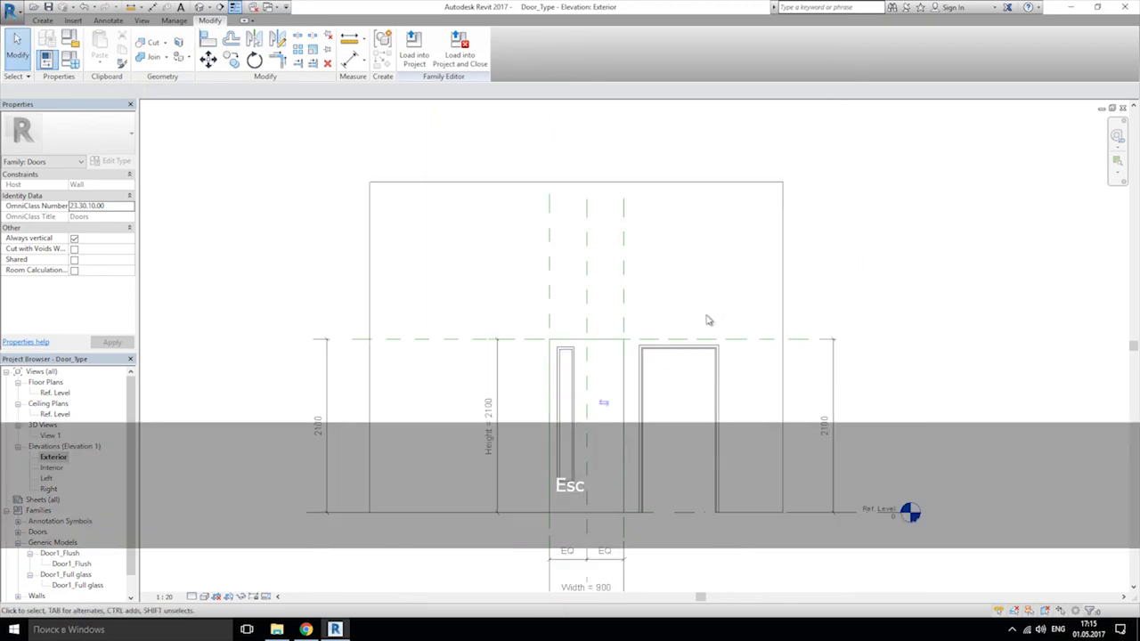
scroll(748, 271, up, 1)
middle_drag(580, 288, 646, 273)
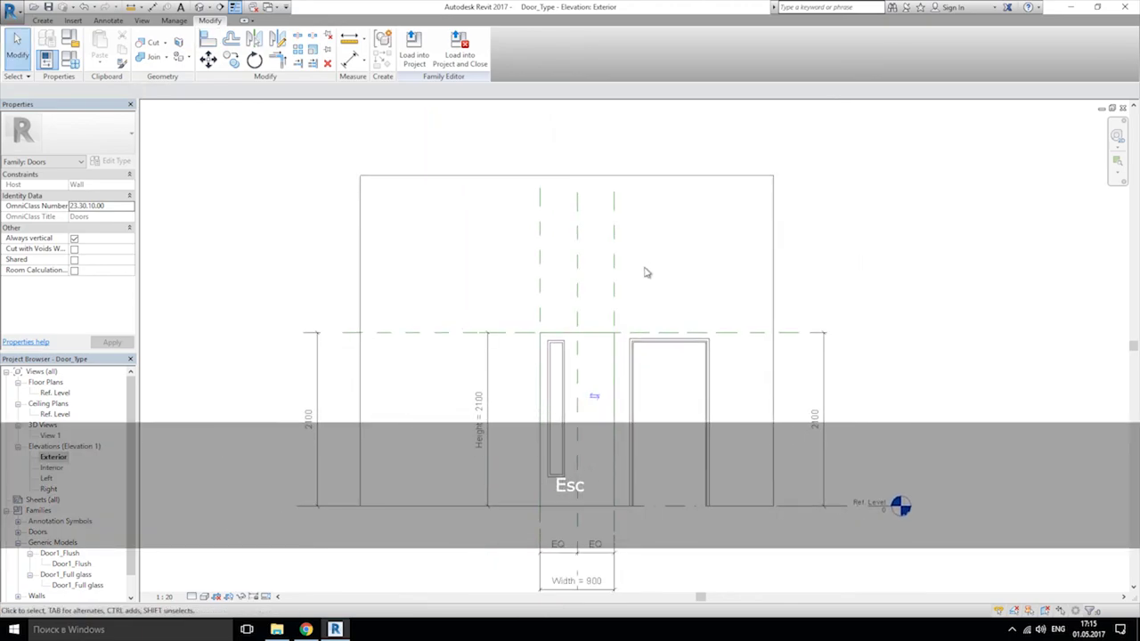
click(771, 196)
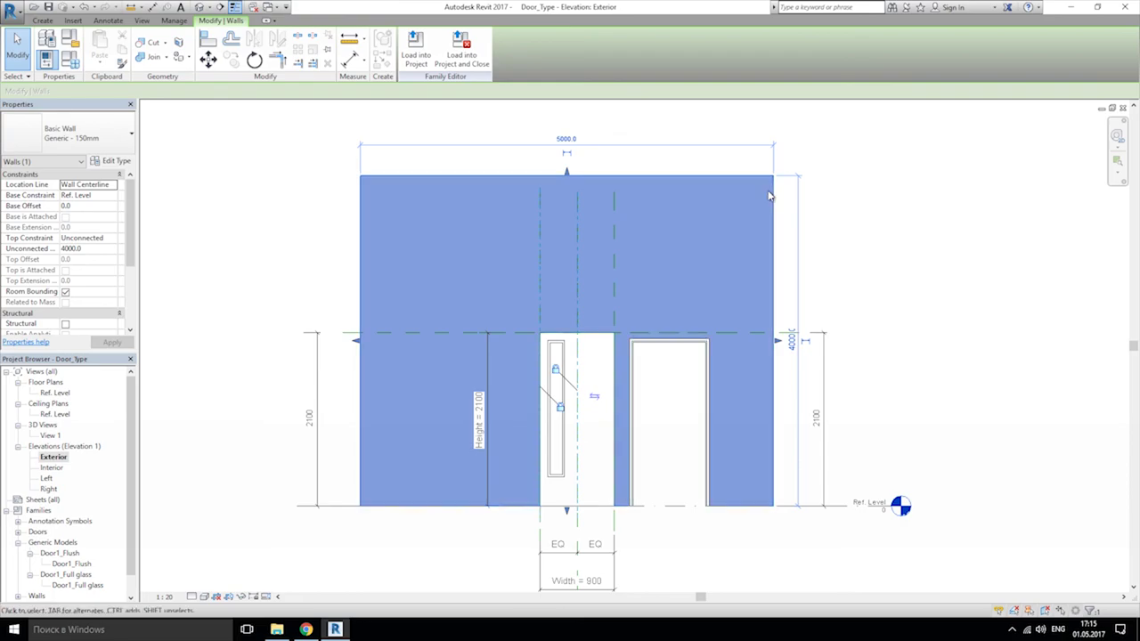
click(795, 223)
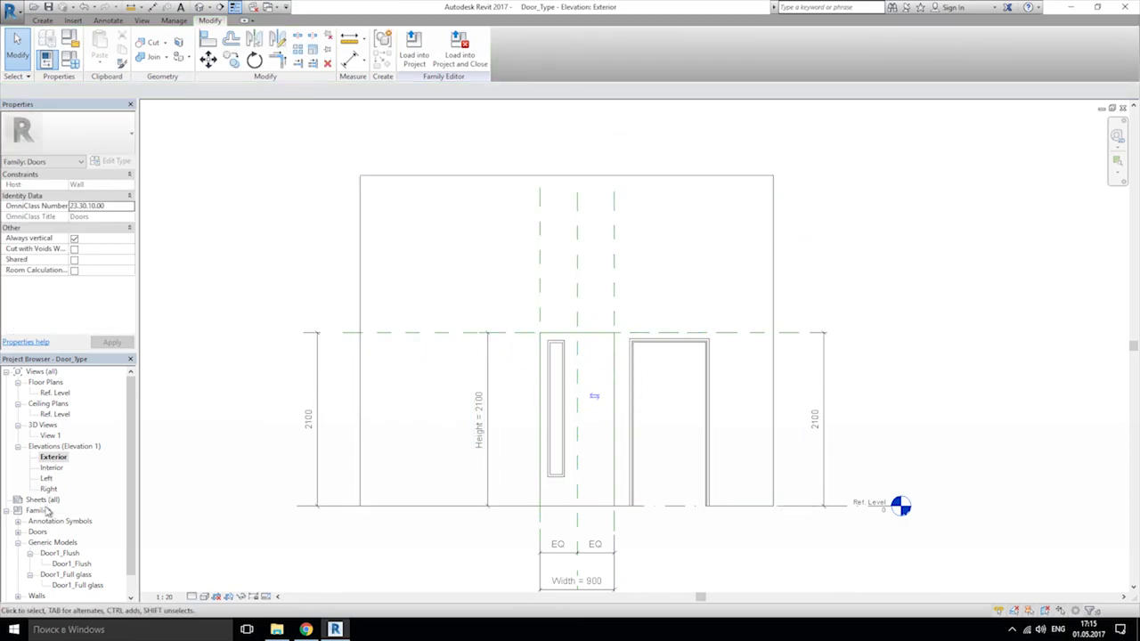
double_click(51, 436)
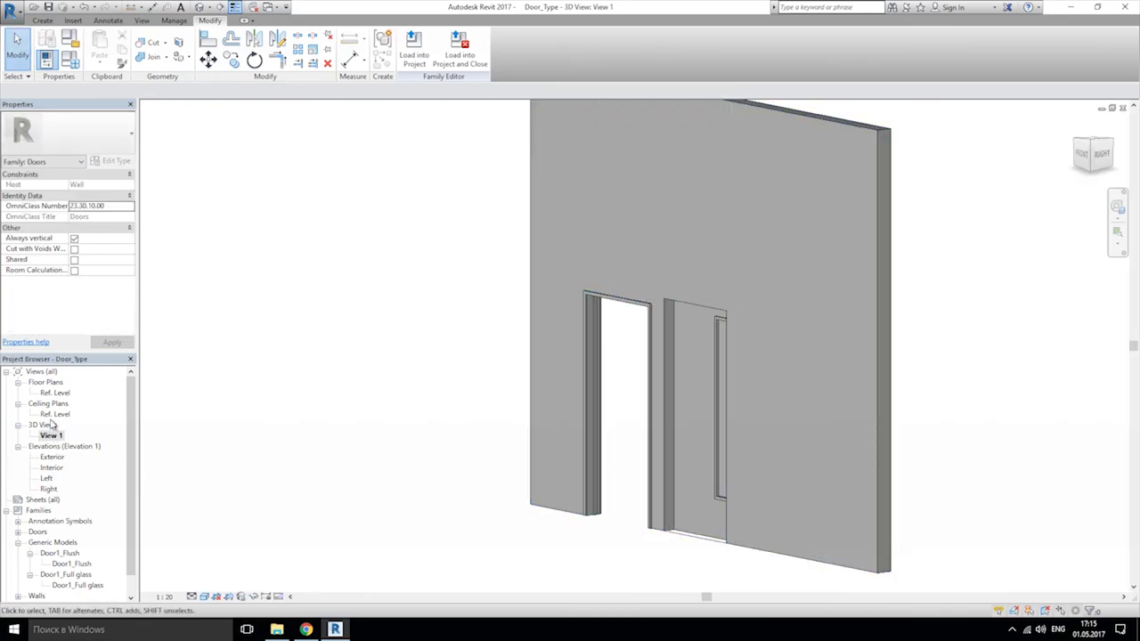
Step: In the Ref. Level plan, align the Single_frame's inner side face with the door-width reference plane at the leaf's handle side
double_click(46, 393)
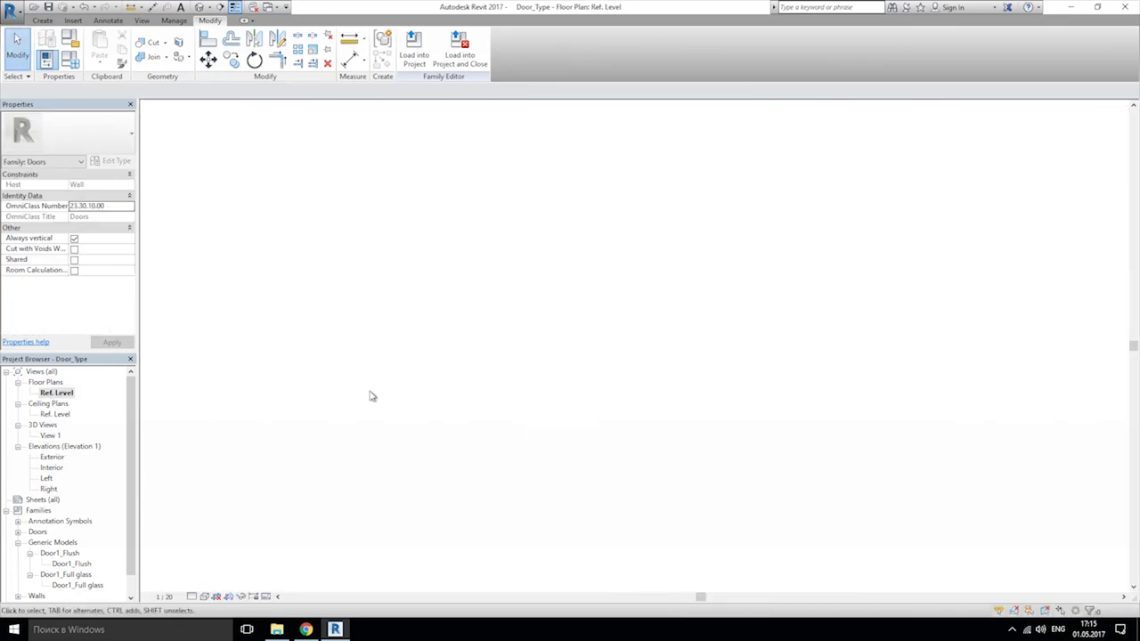
click(383, 341)
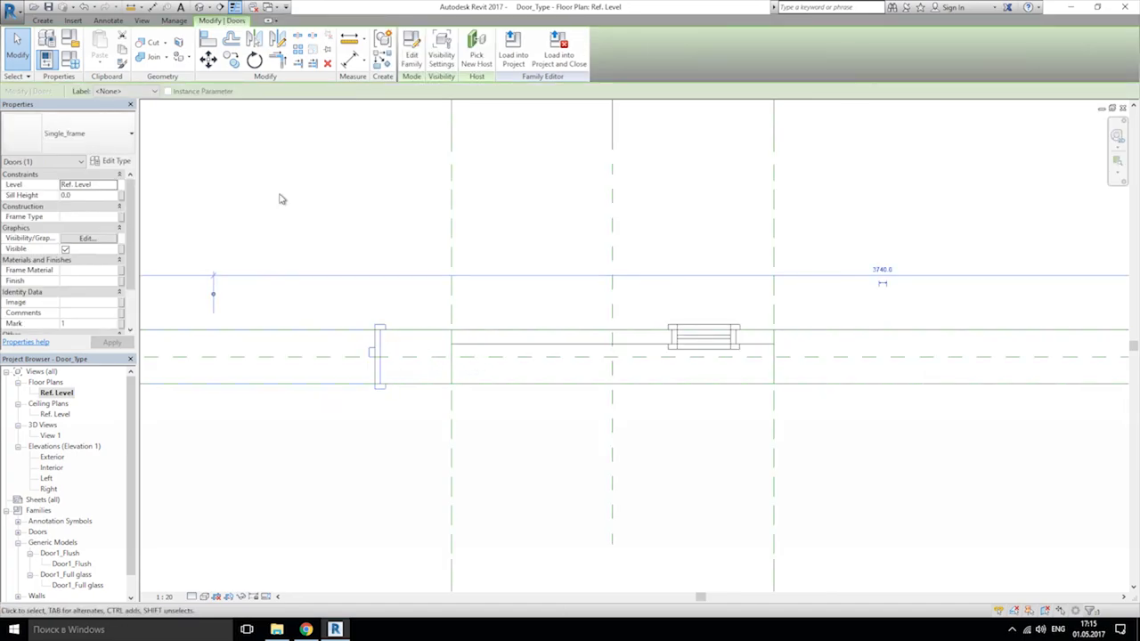
key(Escape)
click(207, 40)
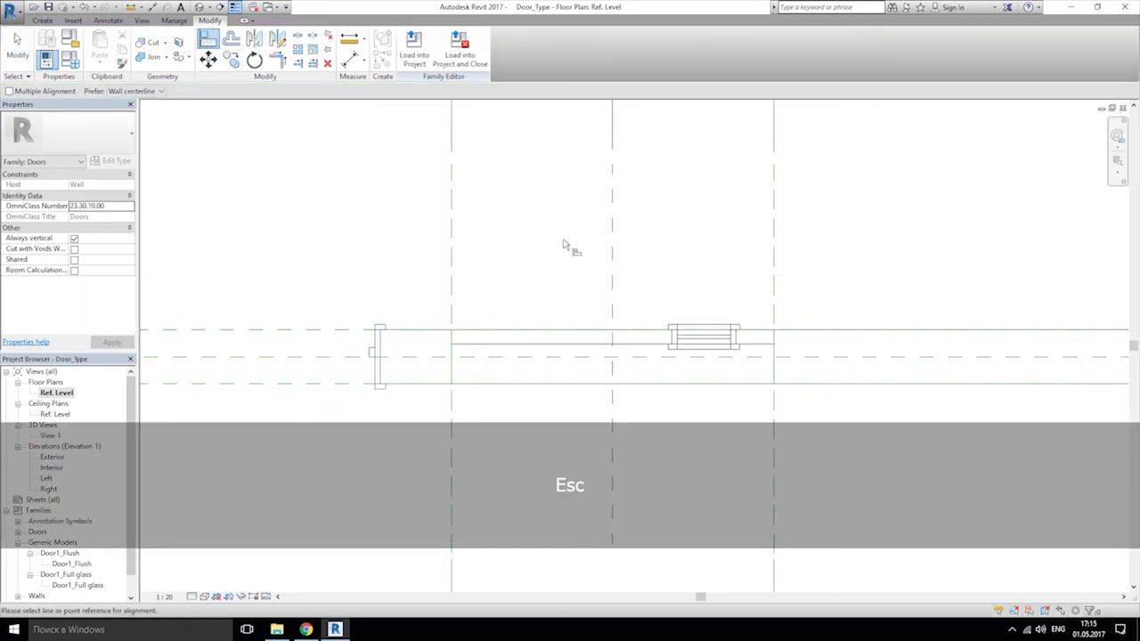
click(772, 381)
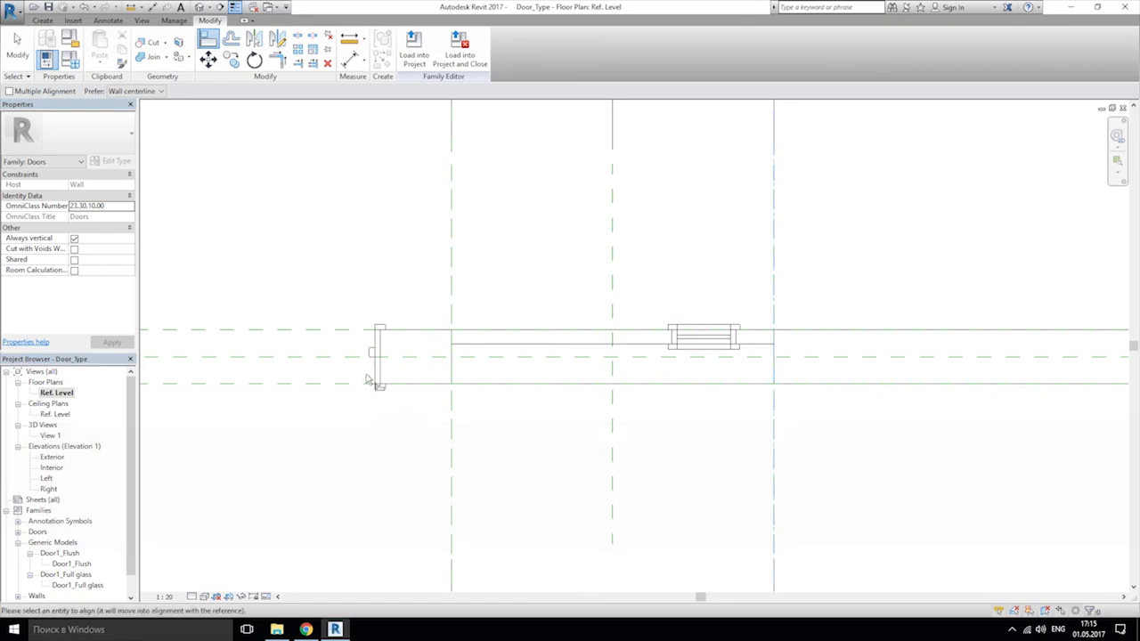
click(374, 369)
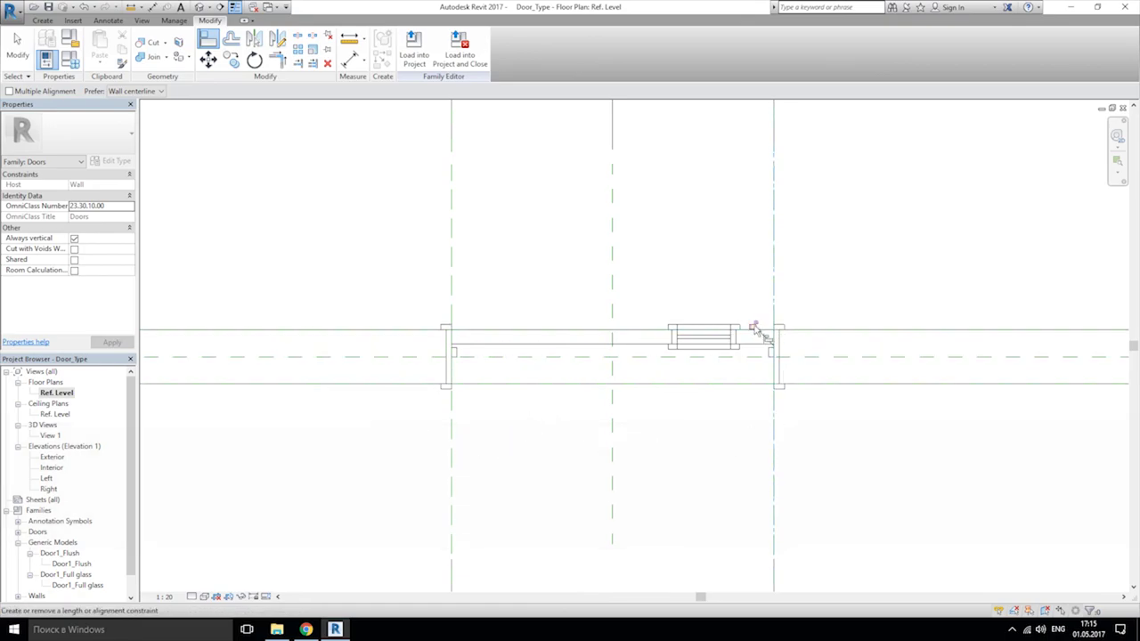
key(Escape)
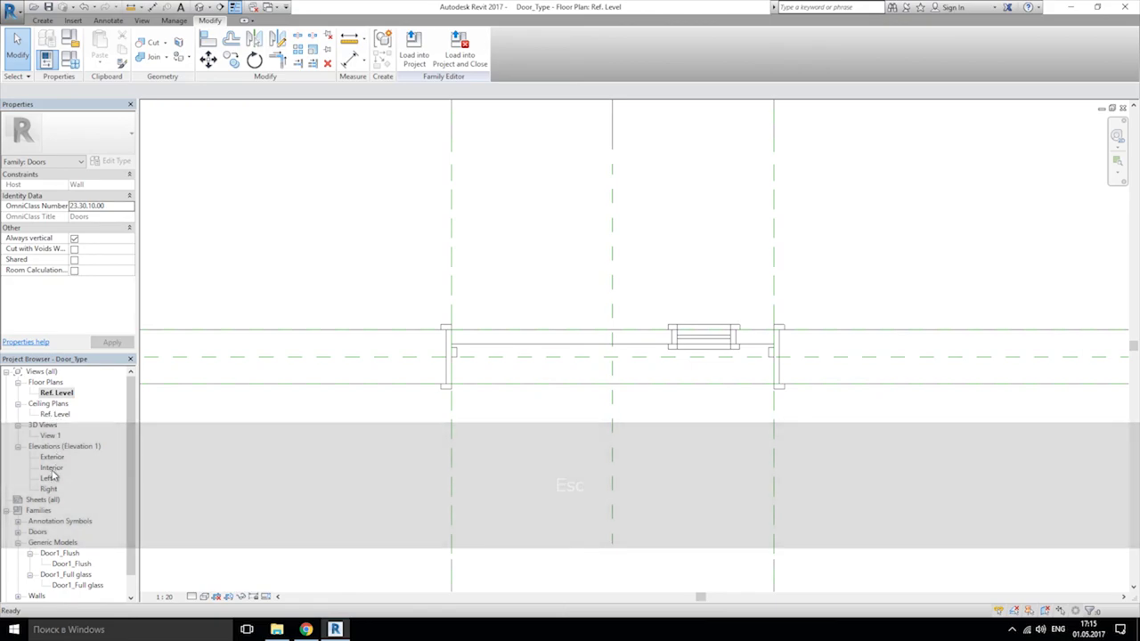
Step: Examine how the Single_frame and the Door1_Flush leaf fit at the door head in 3D and in the Exterior elevation
double_click(51, 435)
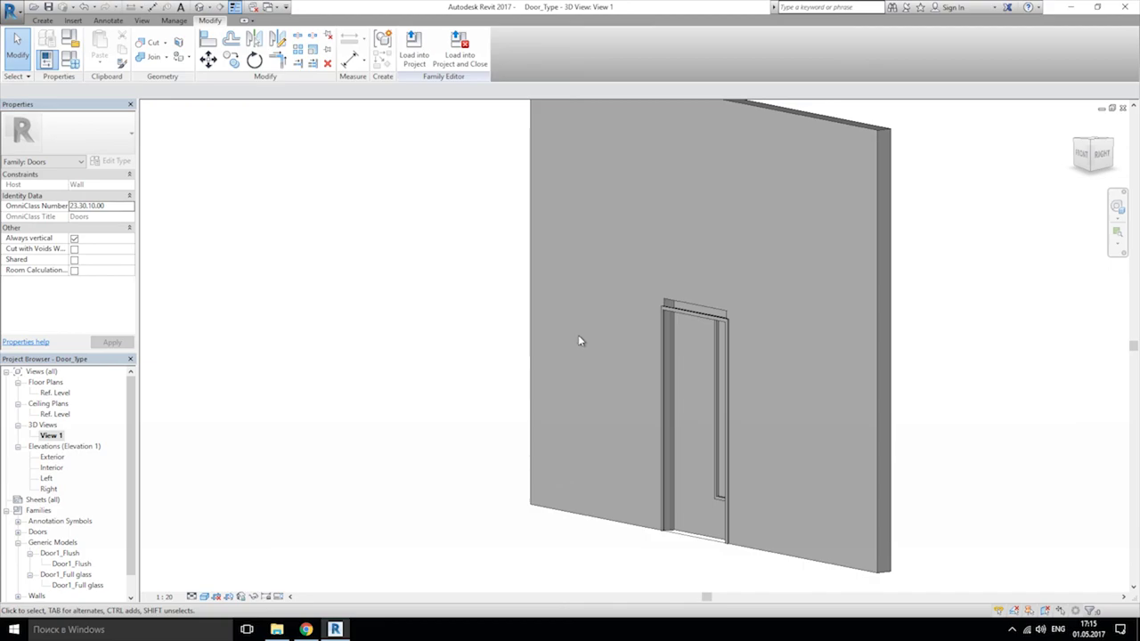
click(48, 457)
double_click(51, 457)
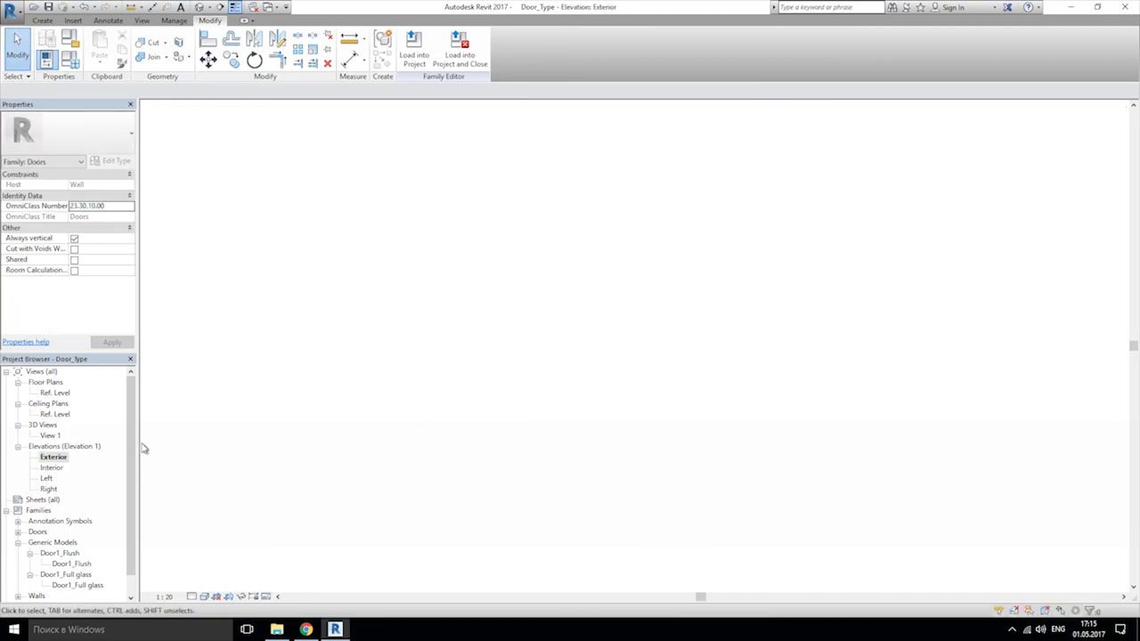
scroll(500, 352, up, 2)
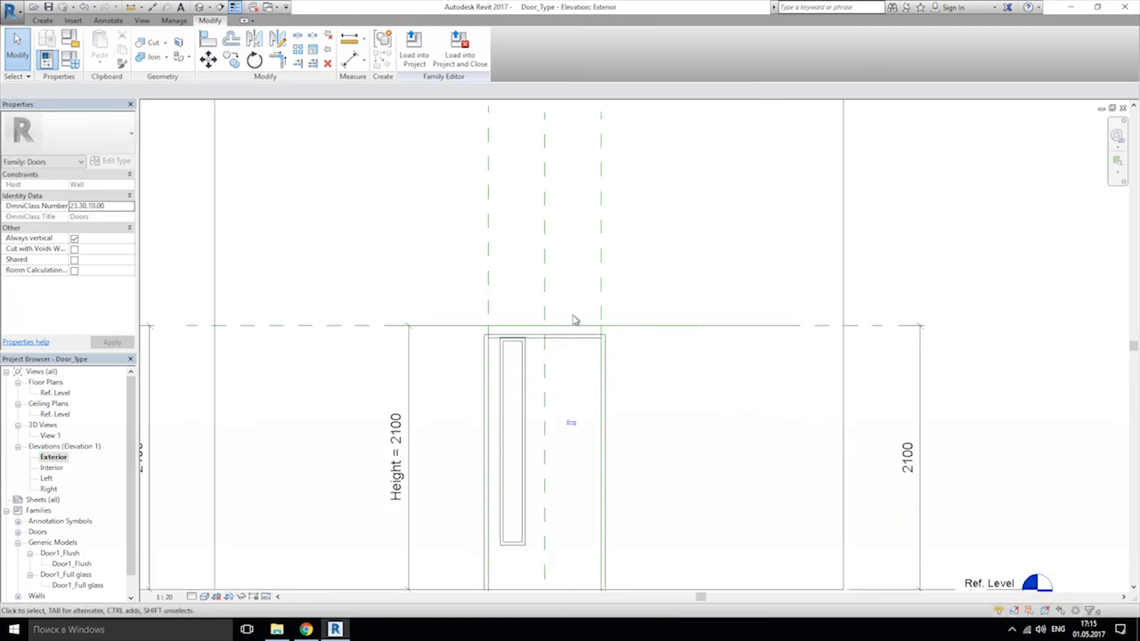
scroll(570, 352, up, 4)
click(621, 394)
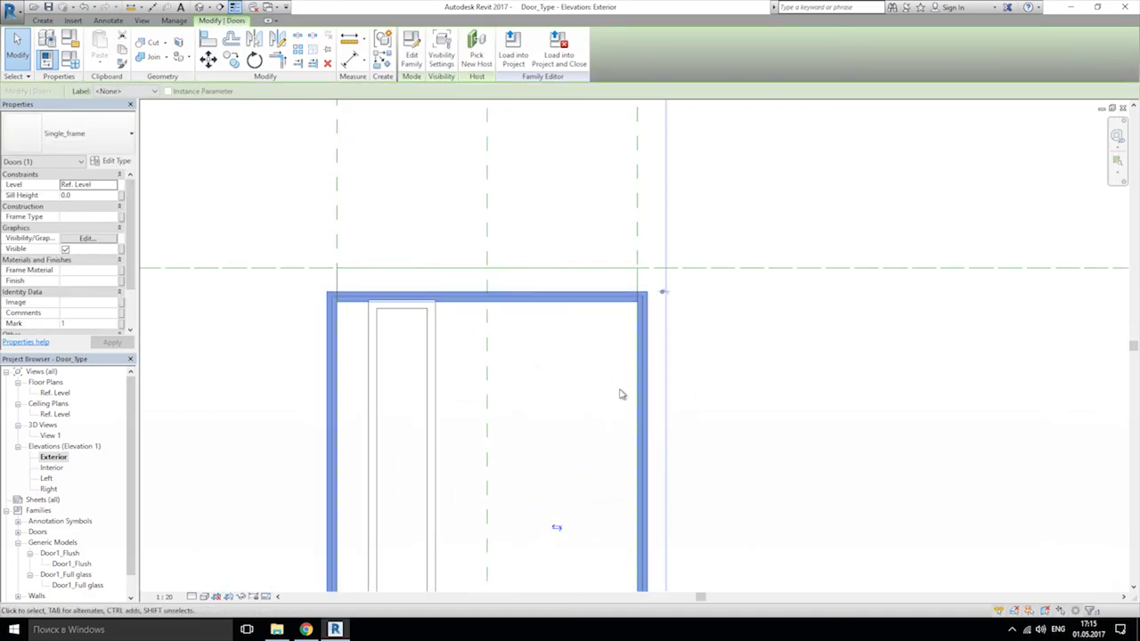
middle_drag(620, 394, 613, 356)
click(623, 263)
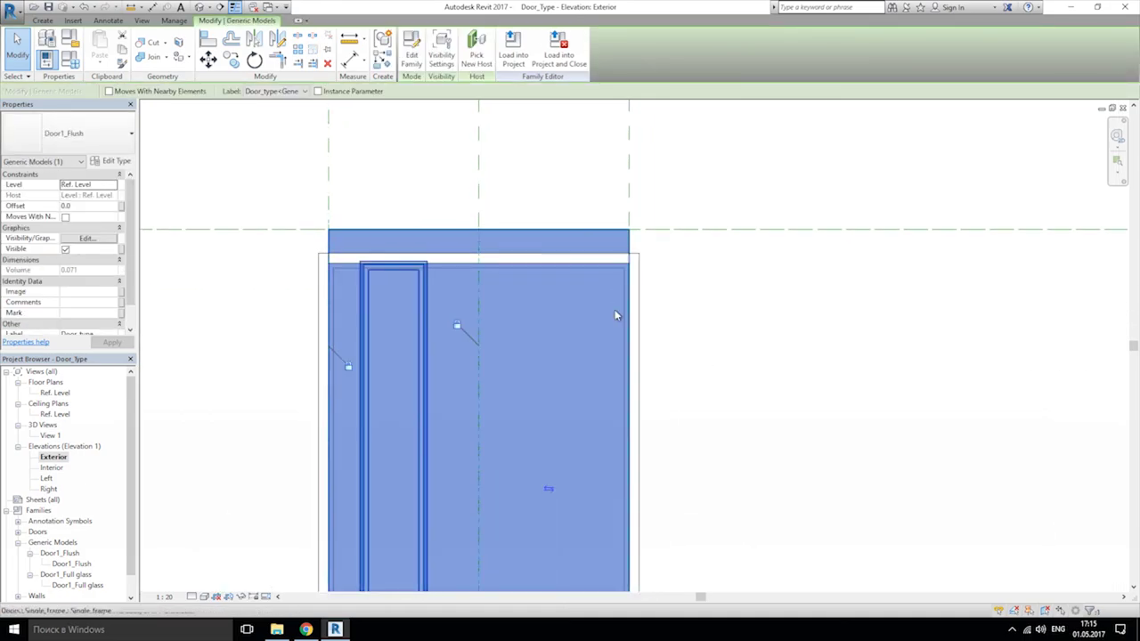
middle_drag(625, 310, 634, 317)
key(Escape)
Step: Try to align the leaf's top edge and the height reference plane with the frame's inner head edge, removing the conflicting constraints
click(208, 39)
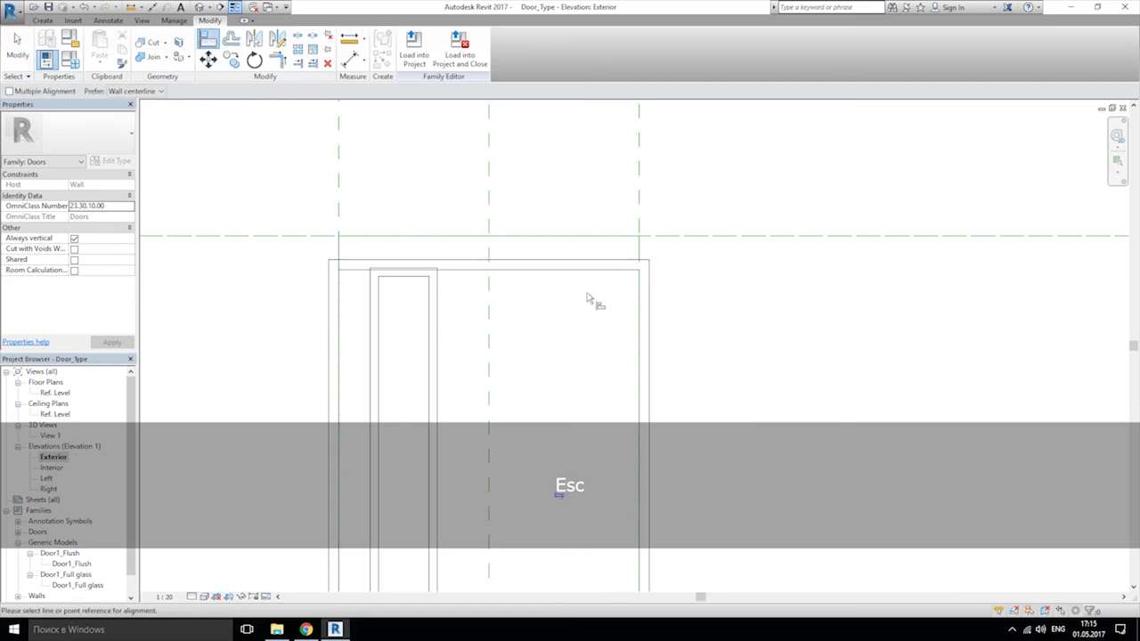
click(583, 248)
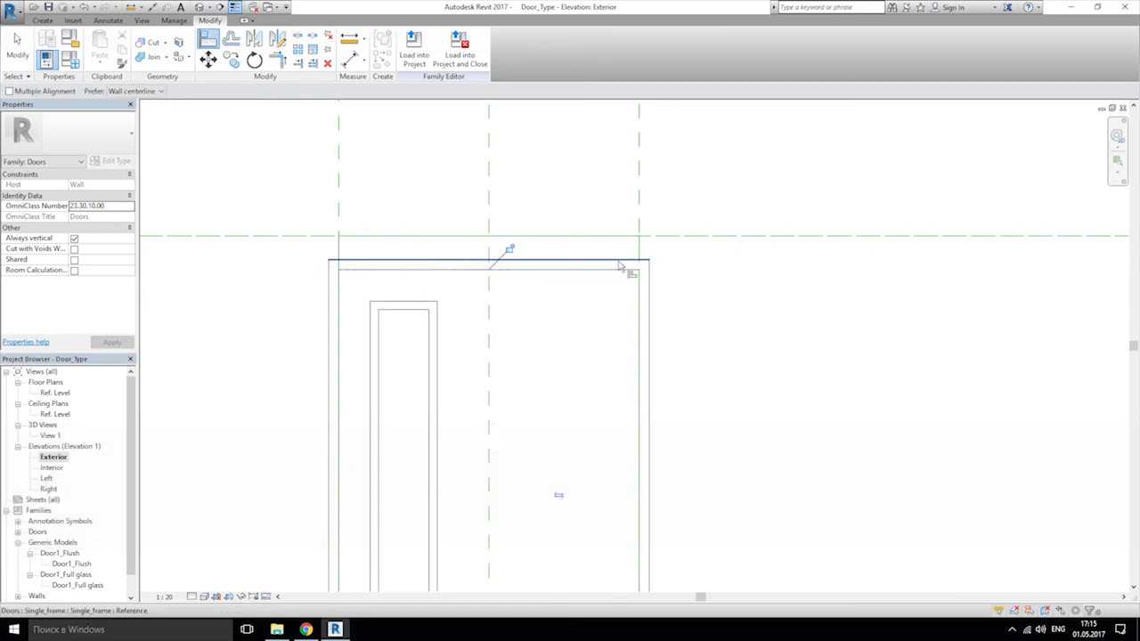
click(605, 269)
click(673, 237)
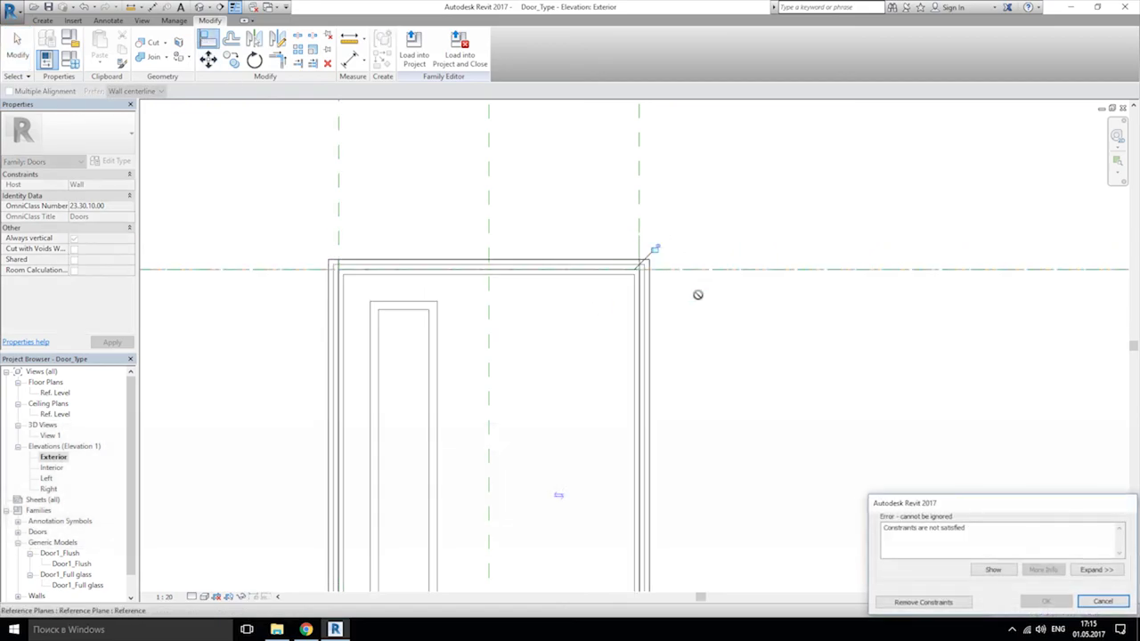
click(919, 599)
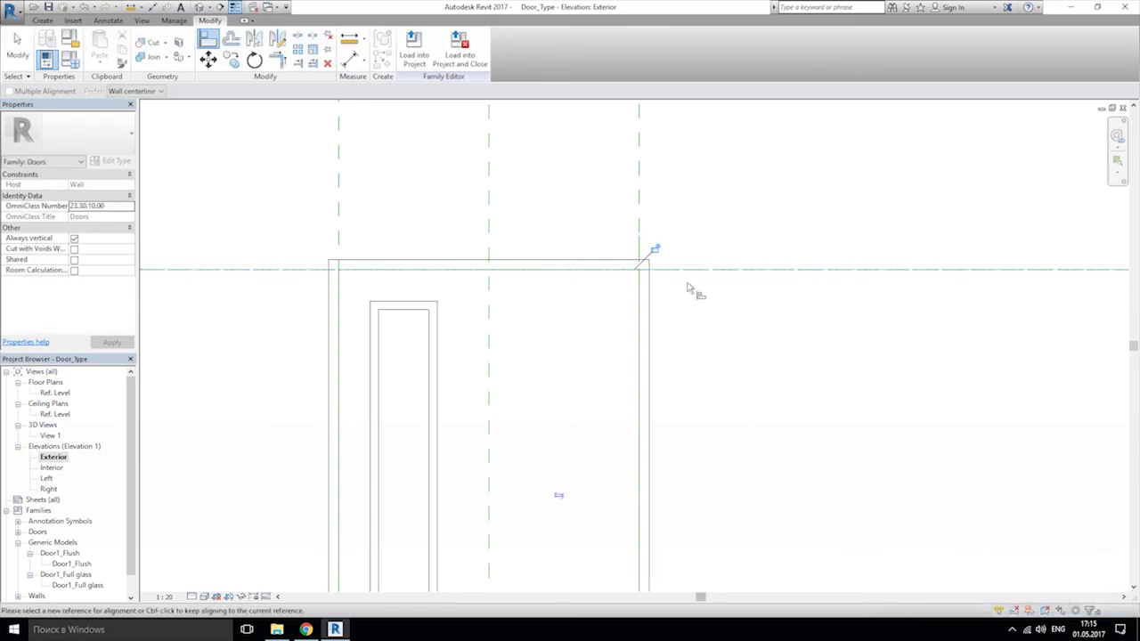
scroll(701, 311, down, 4)
key(Escape)
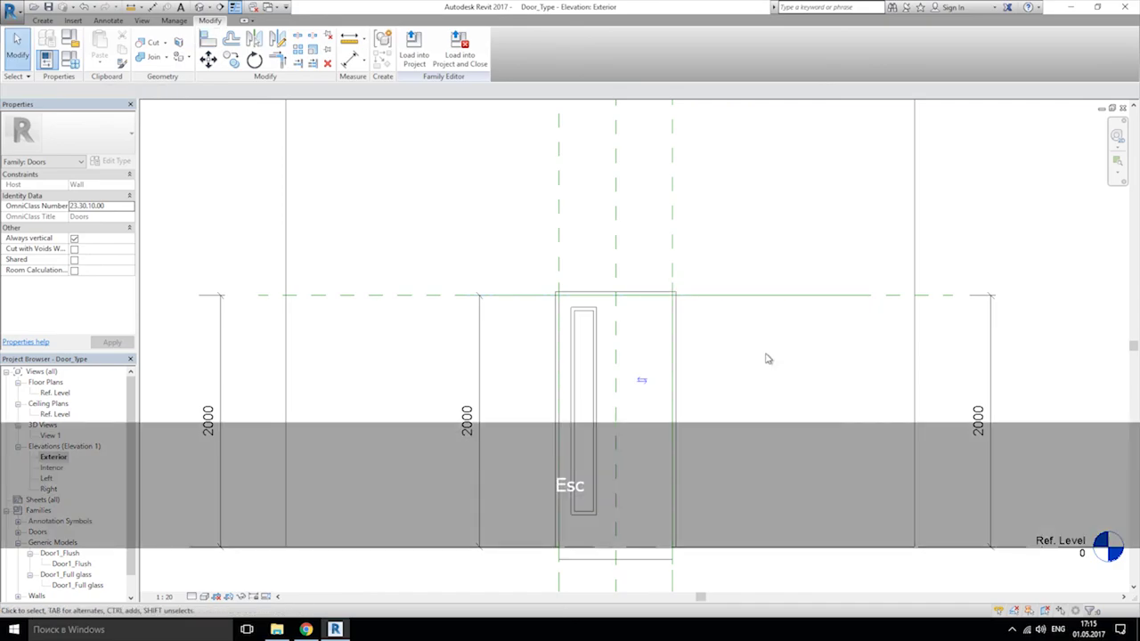
Step: Label the vertical dimension beside the door in the Exterior elevation with the Height = 2100 parameter
scroll(590, 400, up, 2)
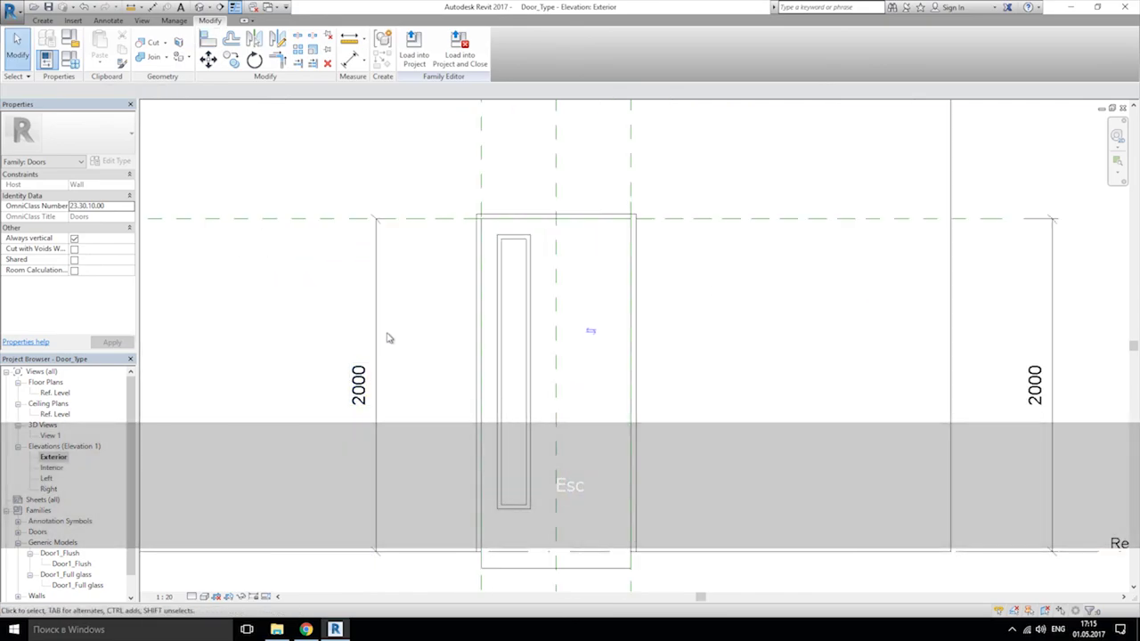
click(378, 329)
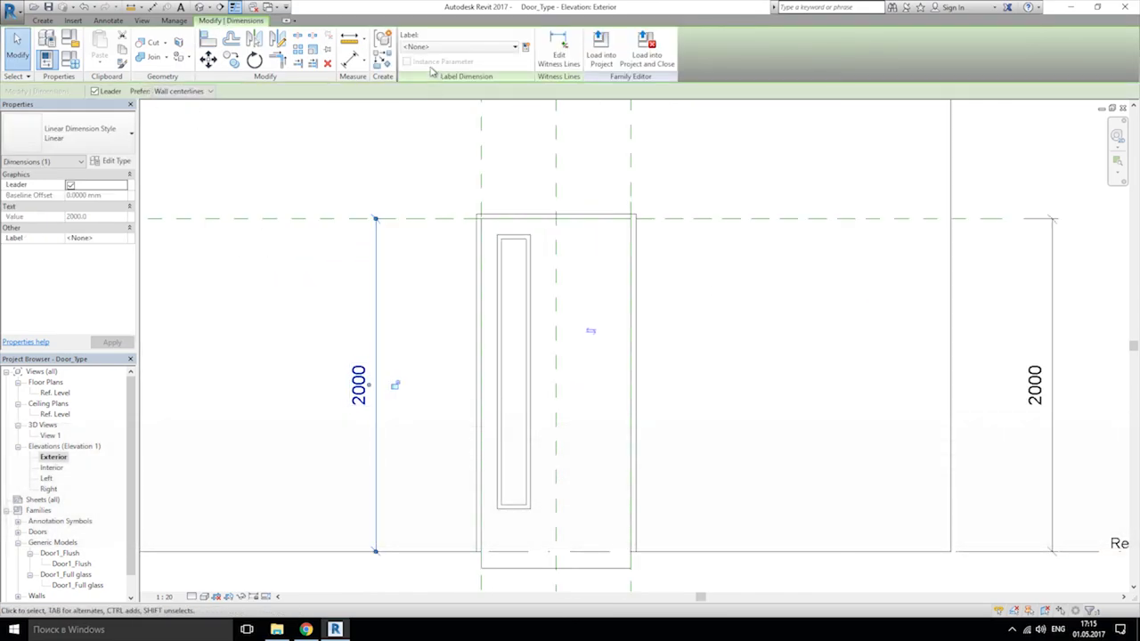
click(450, 47)
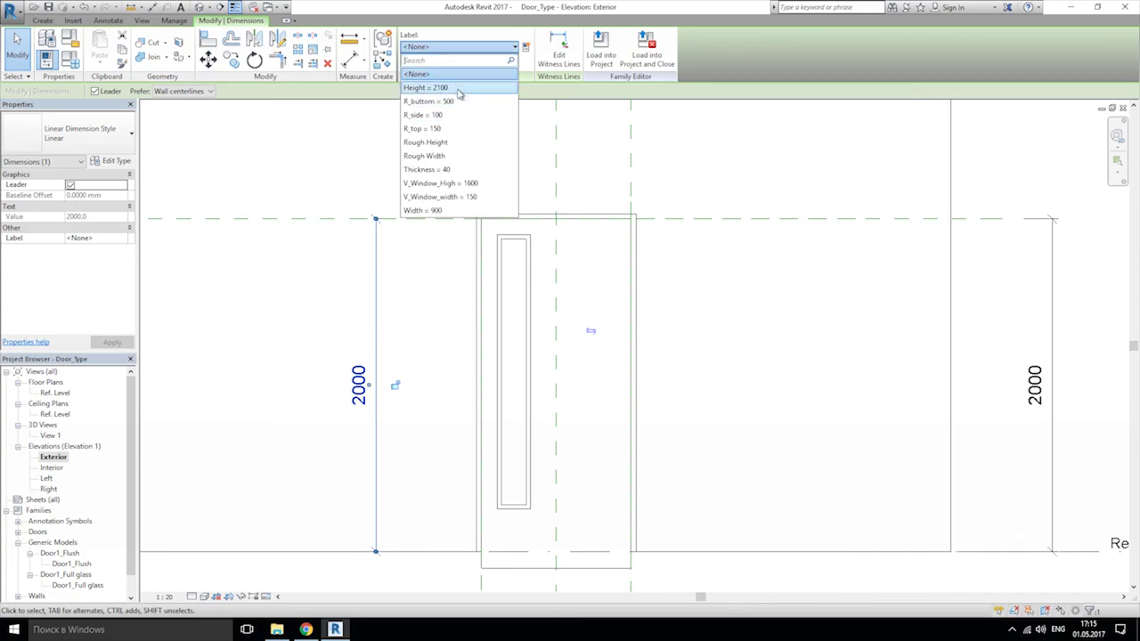
click(459, 90)
click(418, 319)
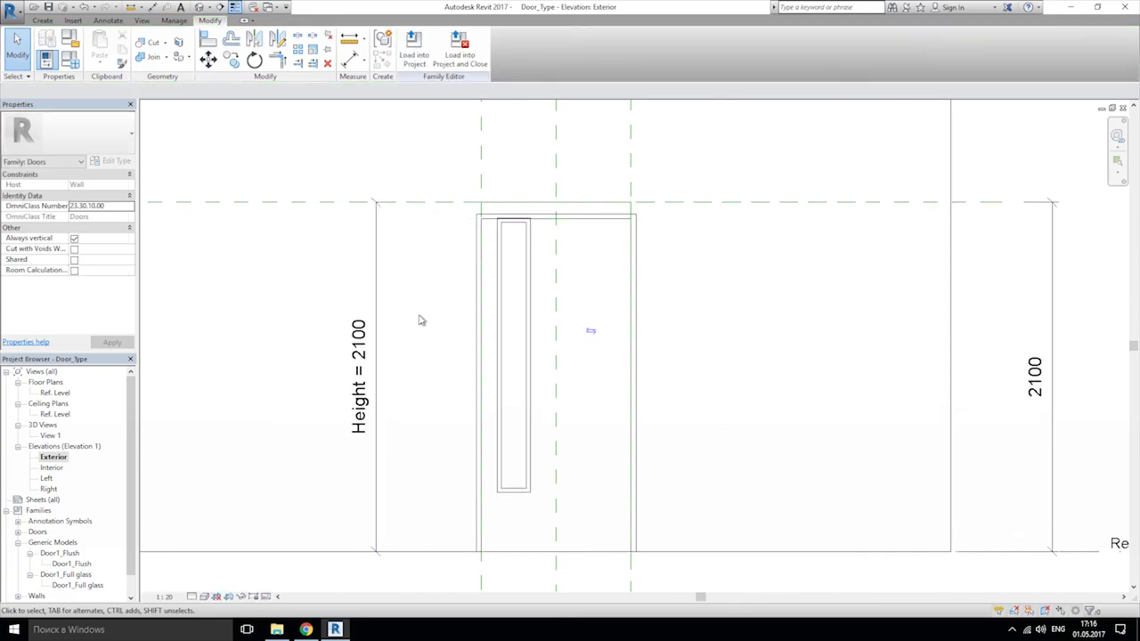
Step: Associate the nested Single_frame's Height type parameter with the door family's Height parameter
click(487, 238)
scroll(488, 242, up, 3)
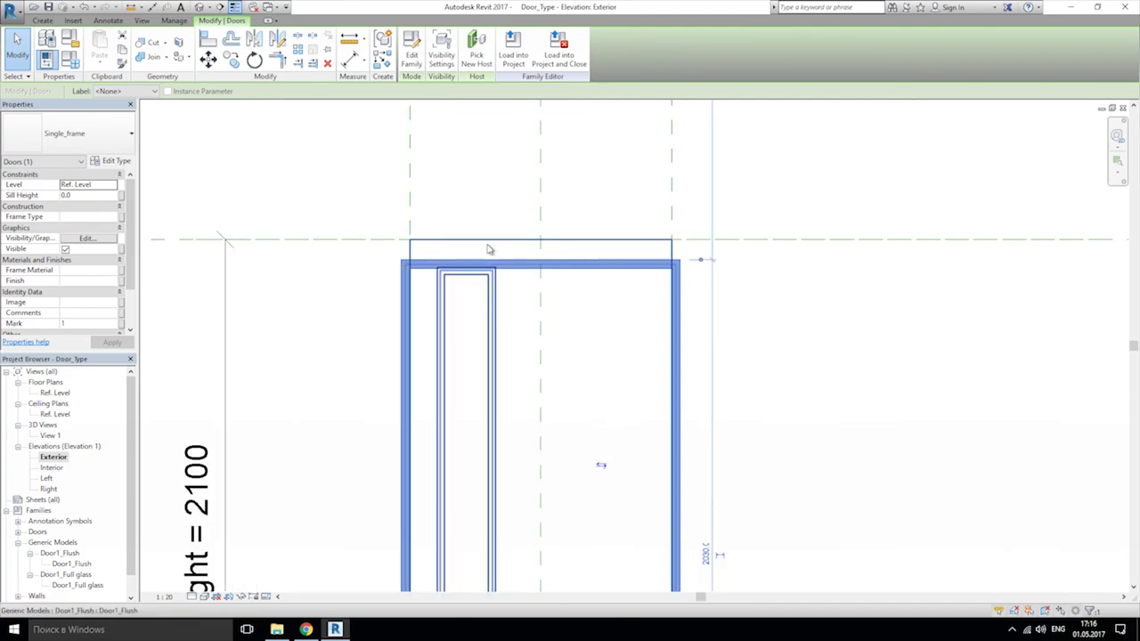
scroll(499, 252, up, 2)
scroll(595, 326, down, 5)
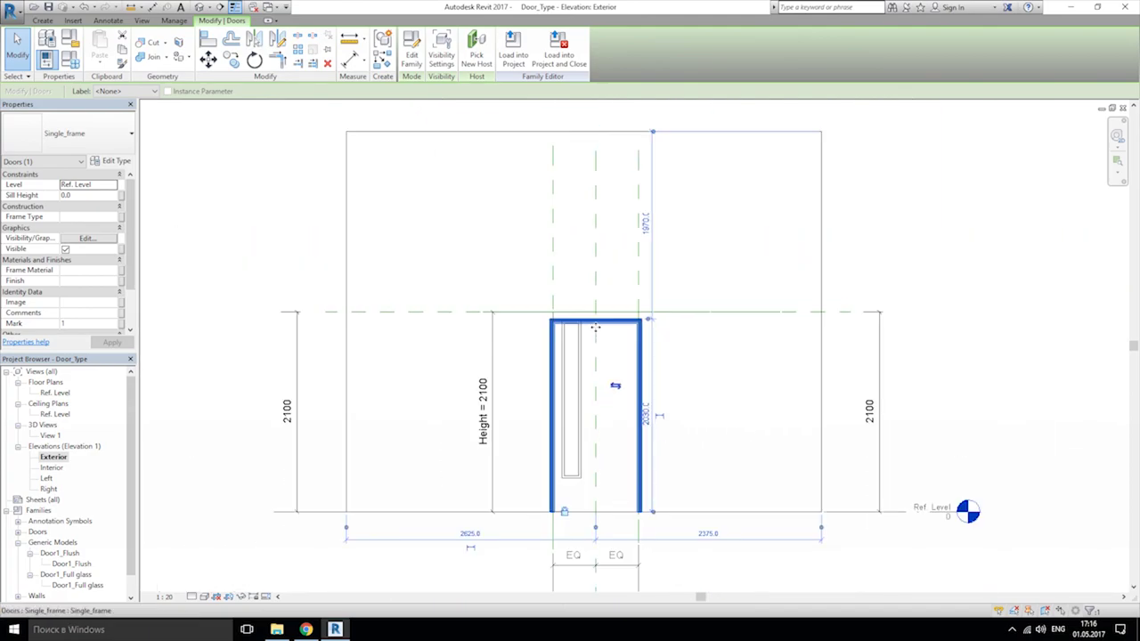
scroll(595, 327, up, 3)
scroll(621, 334, up, 1)
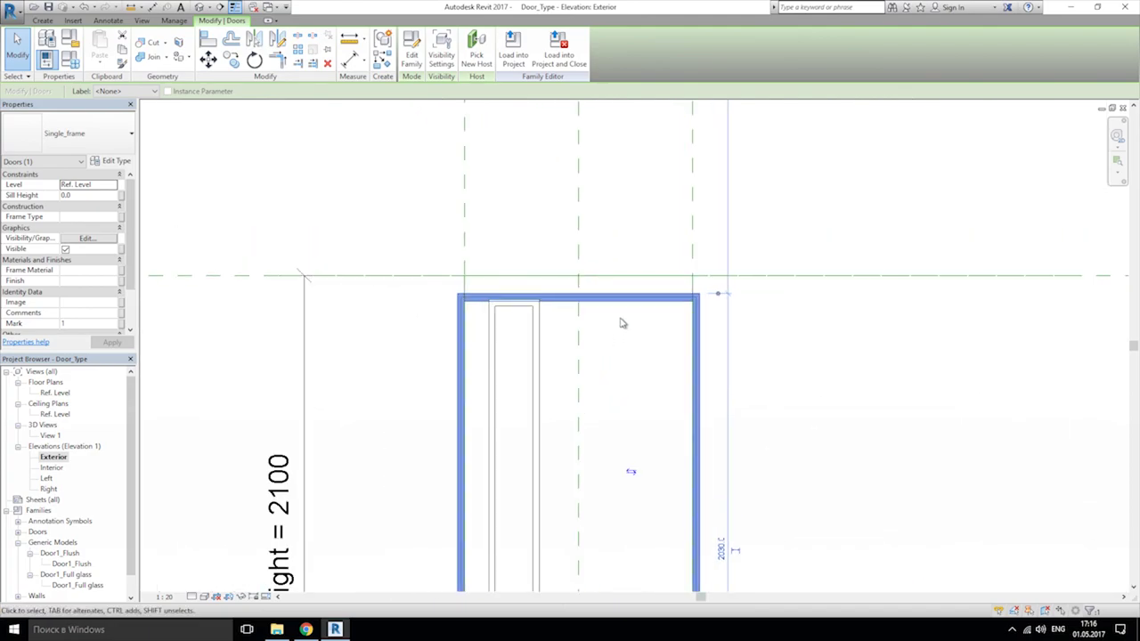
click(128, 160)
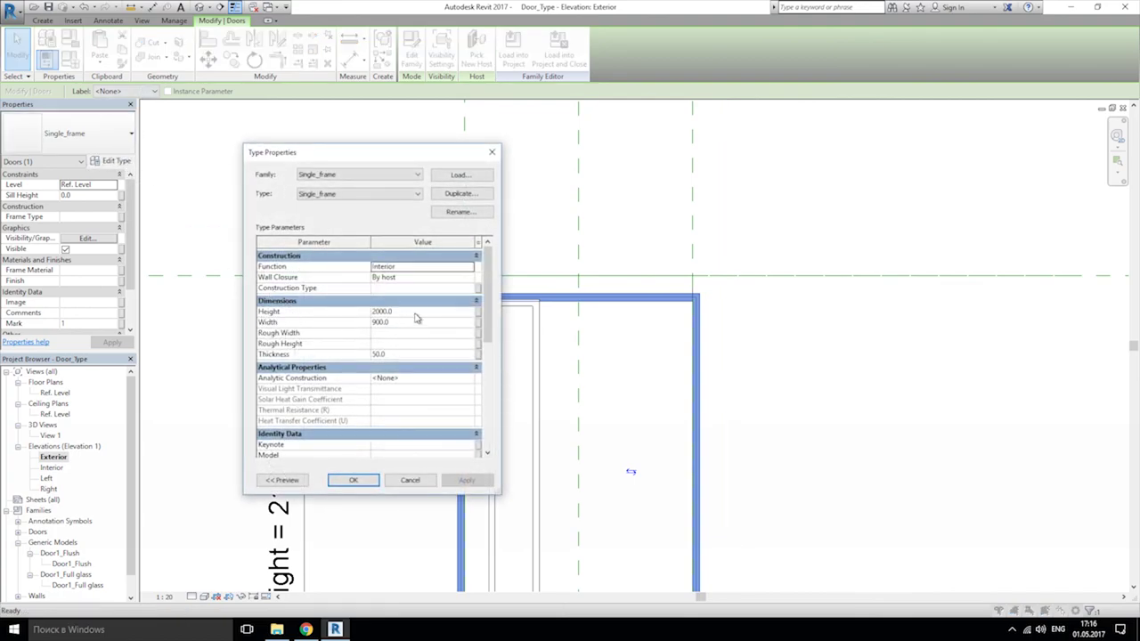
click(478, 313)
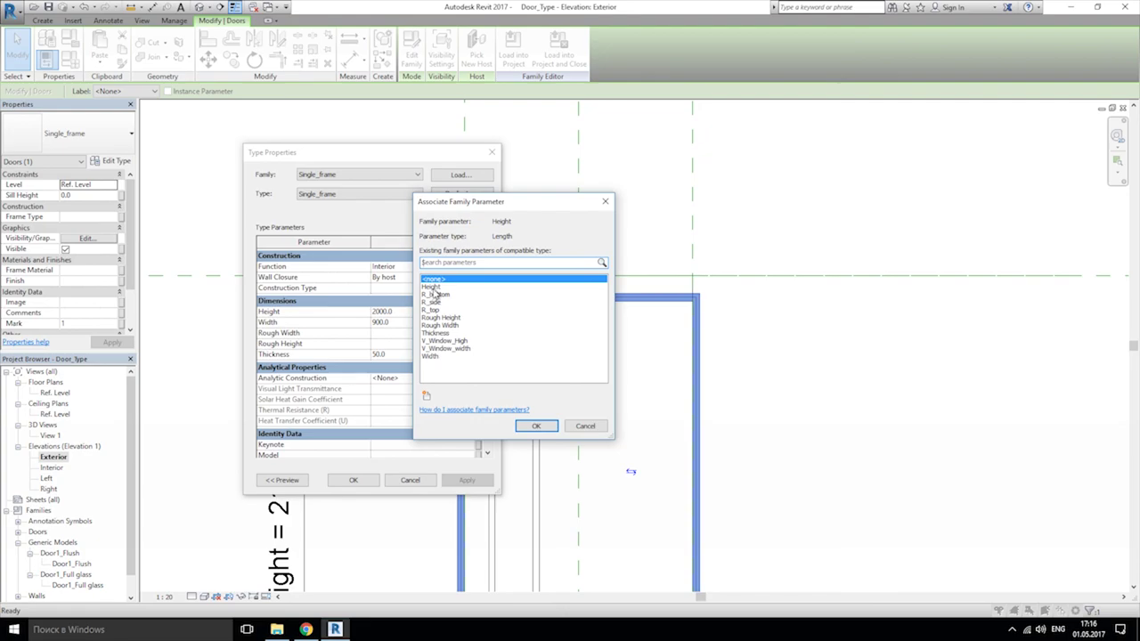
click(432, 287)
click(536, 426)
click(353, 480)
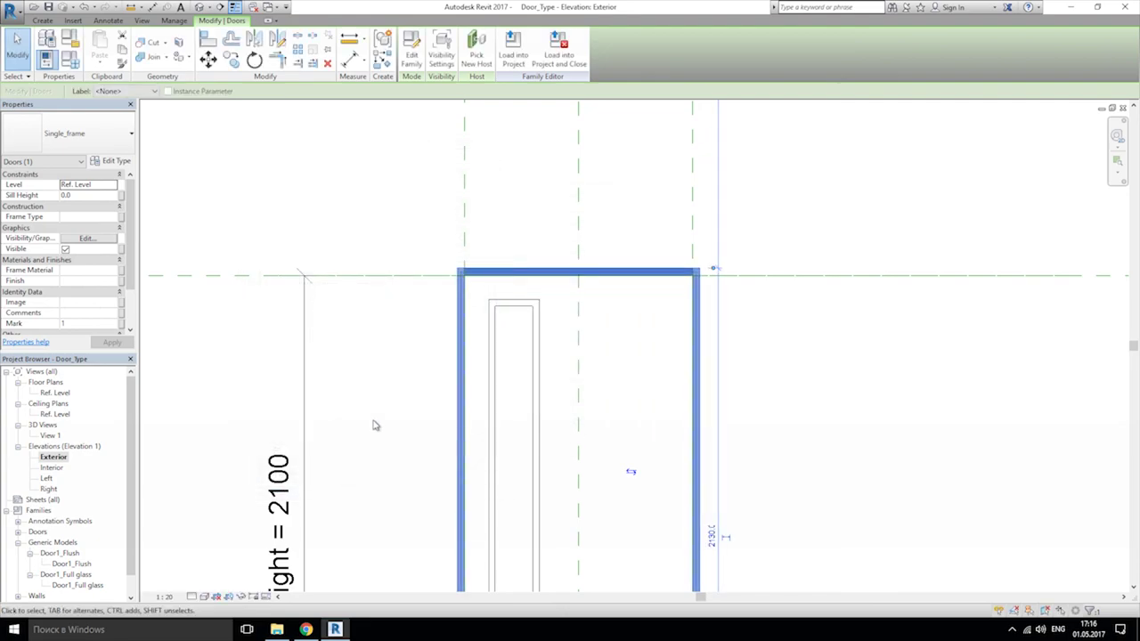
click(373, 426)
Step: Check the fit of the frame, leaf and wall opening in the Exterior elevation and in the 3D view
scroll(396, 356, down, 3)
middle_drag(419, 359, 554, 374)
scroll(527, 382, up, 2)
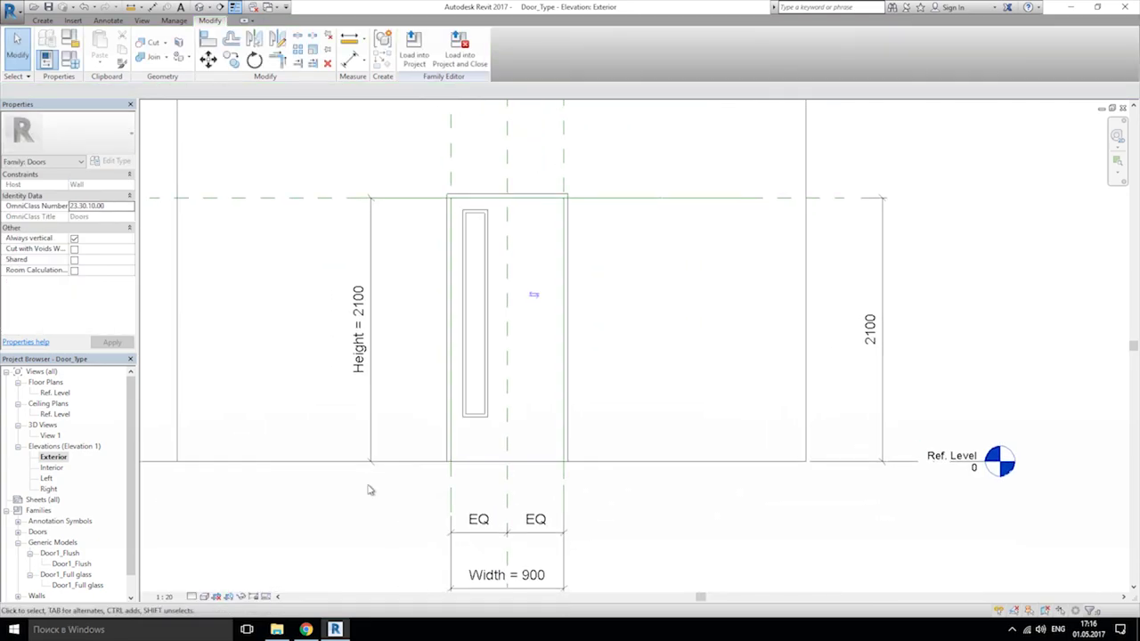
double_click(50, 436)
shift+middle_drag(384, 424, 659, 480)
scroll(699, 424, up, 2)
shift+middle_drag(699, 424, 674, 382)
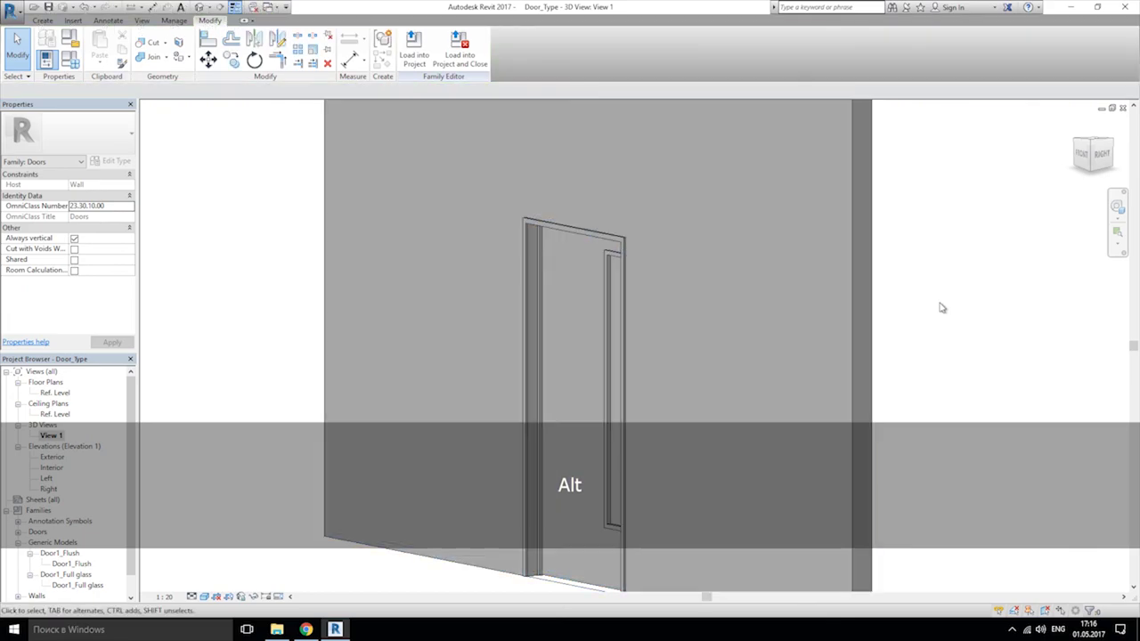
mouse_move(938, 308)
shift+middle_down()
mouse_move(745, 325)
mouse_move(580, 323)
mouse_move(997, 335)
mouse_move(988, 329)
mouse_move(1012, 312)
mouse_move(935, 316)
shift+middle_up()
Step: Set the family's Door_type parameter to Door1_Full glass and apply it to the model
click(71, 59)
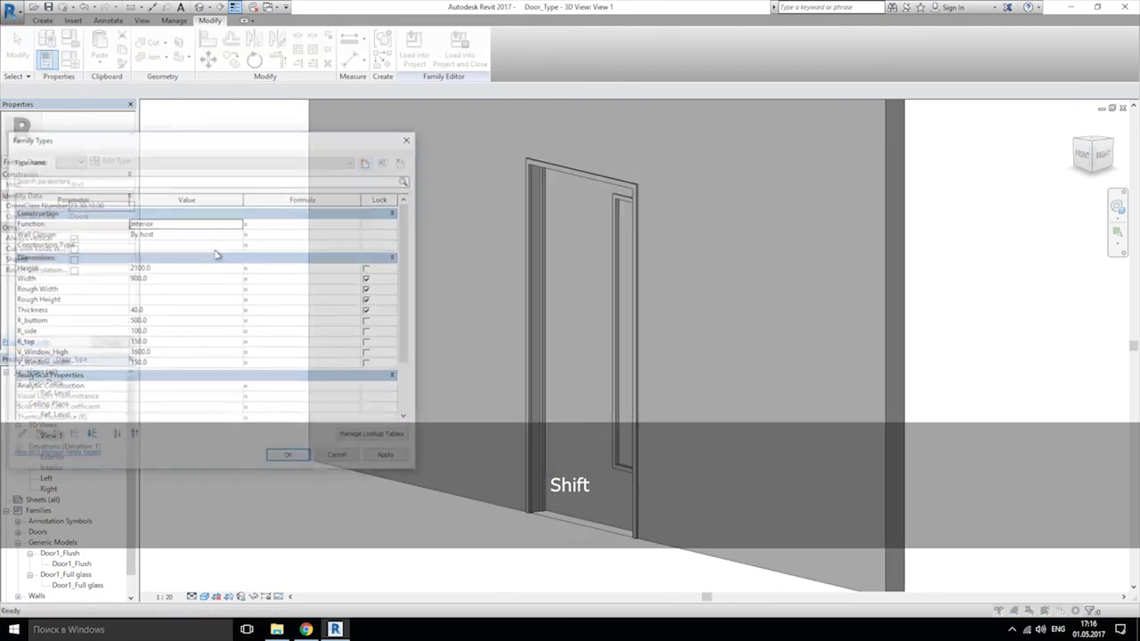
scroll(323, 389, down, 5)
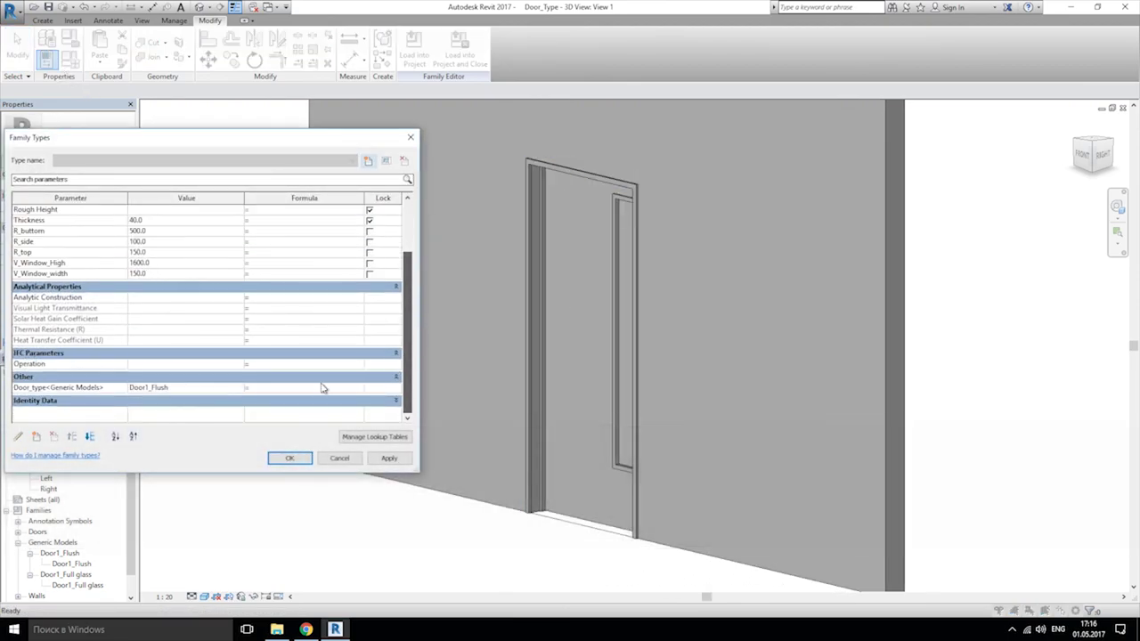
click(237, 390)
click(238, 389)
click(188, 414)
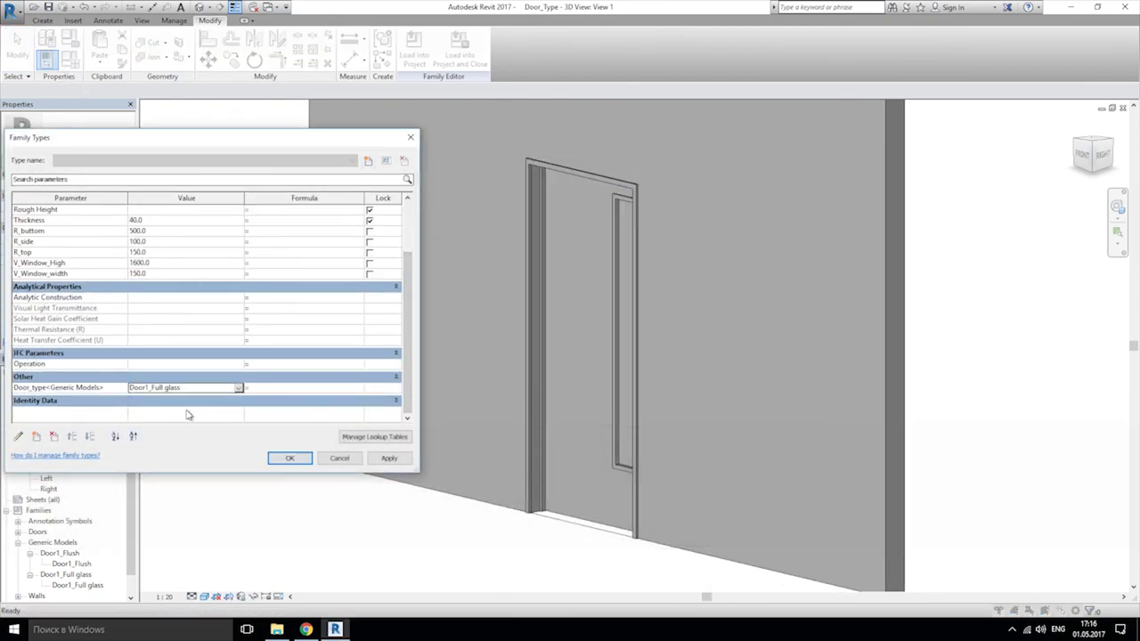
click(378, 460)
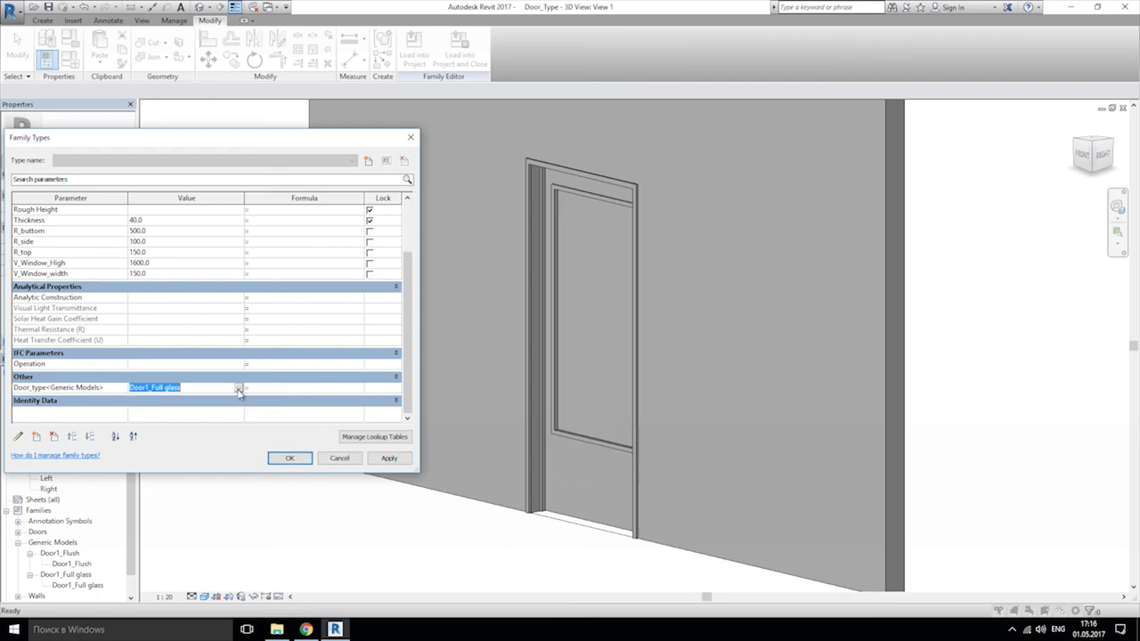
Step: Switch the Door_type parameter back to Door1_Flush, apply it and close the family types settings
click(239, 389)
click(178, 398)
click(389, 458)
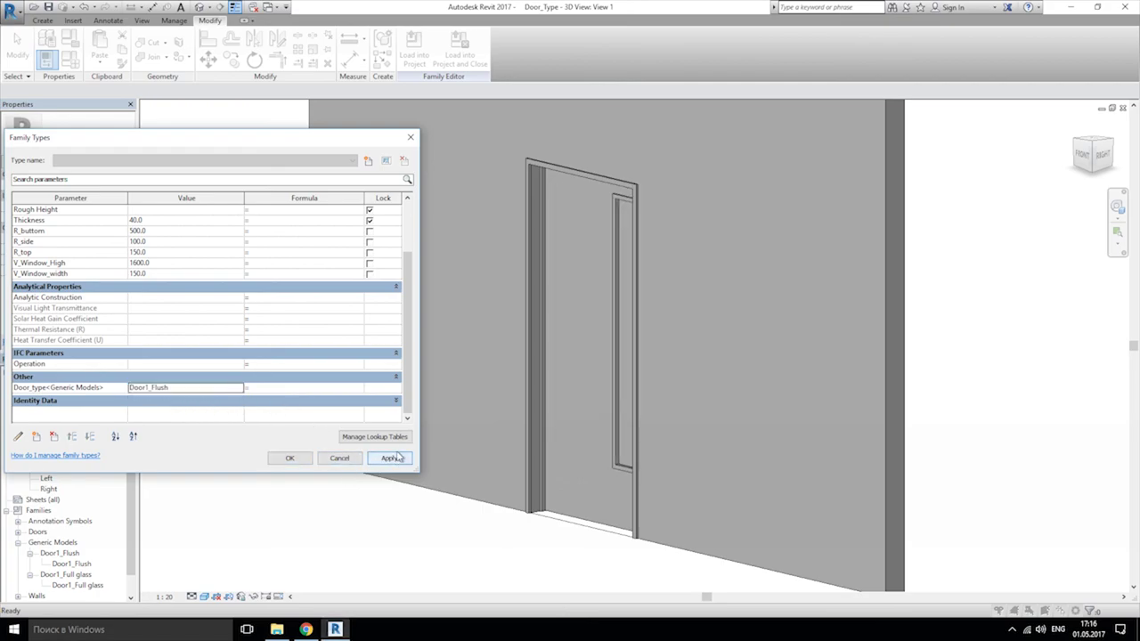
click(291, 458)
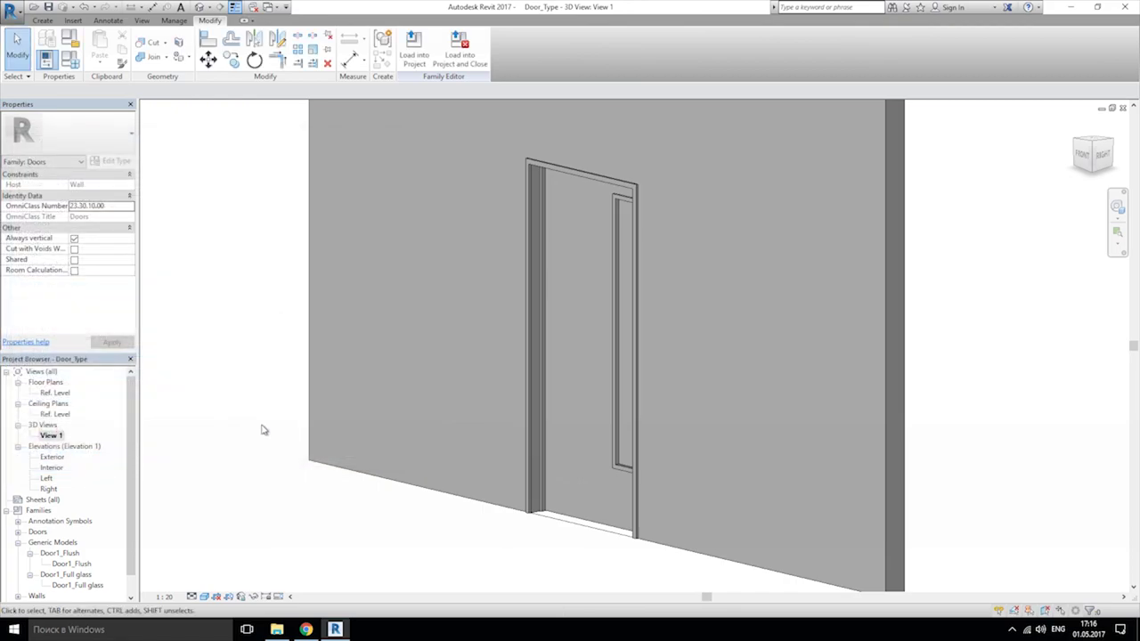